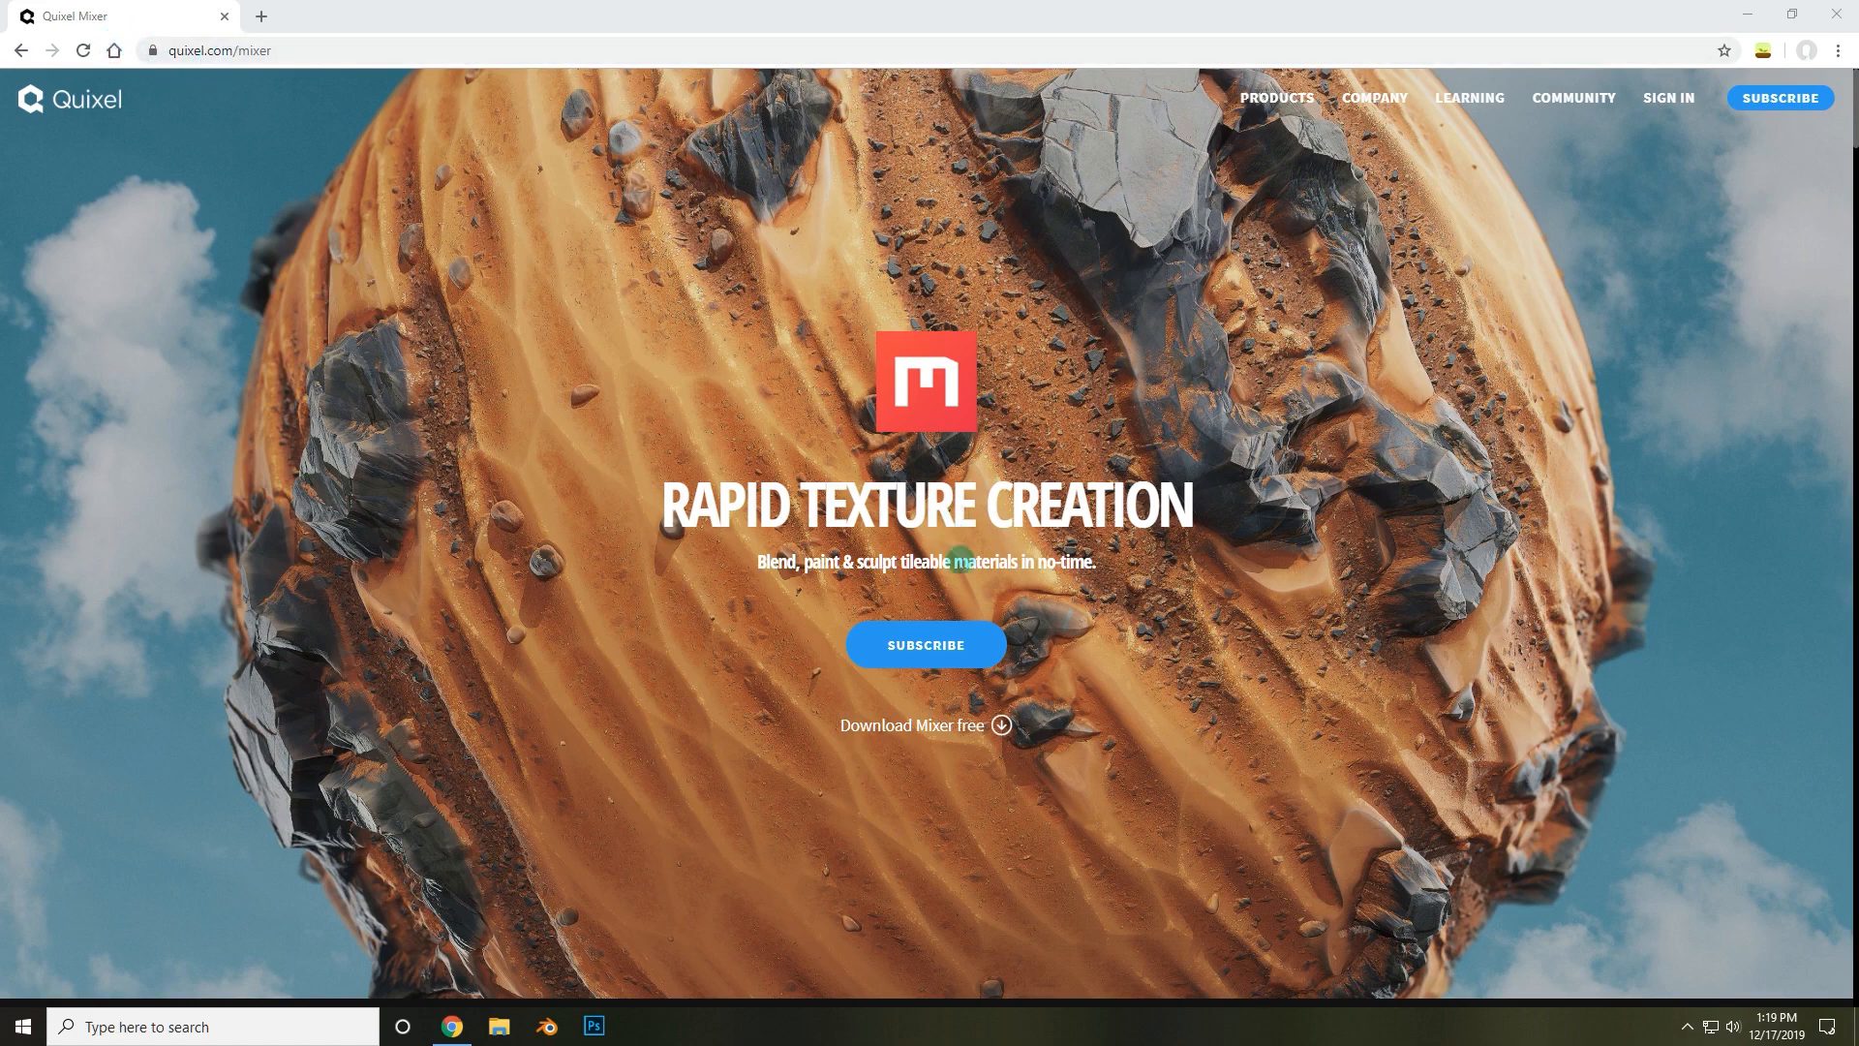
Download Quixel Mixer for free from the Quixel website.
{"action": "left_click", "coordinate": [935, 732]}
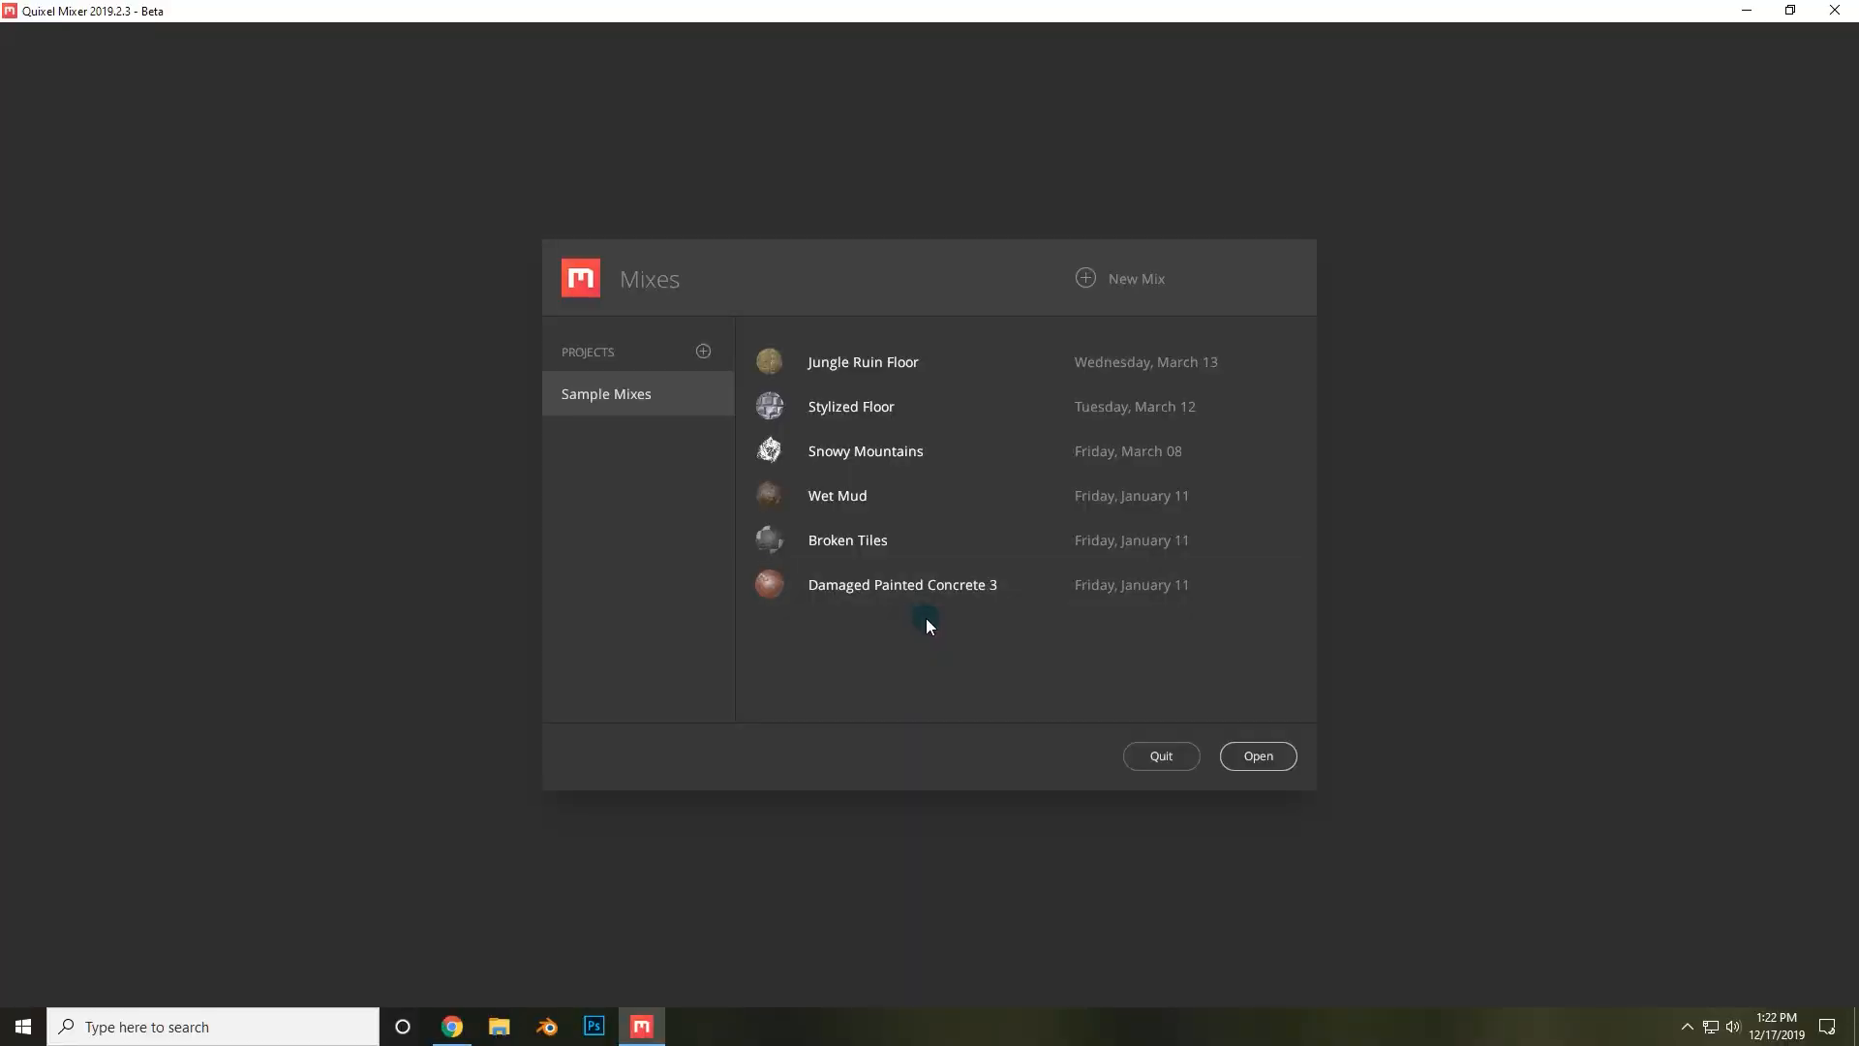
Add a new project named Testing.
{"action": "left_click", "coordinate": [704, 352]}
{"action": "type", "text": "Test"}
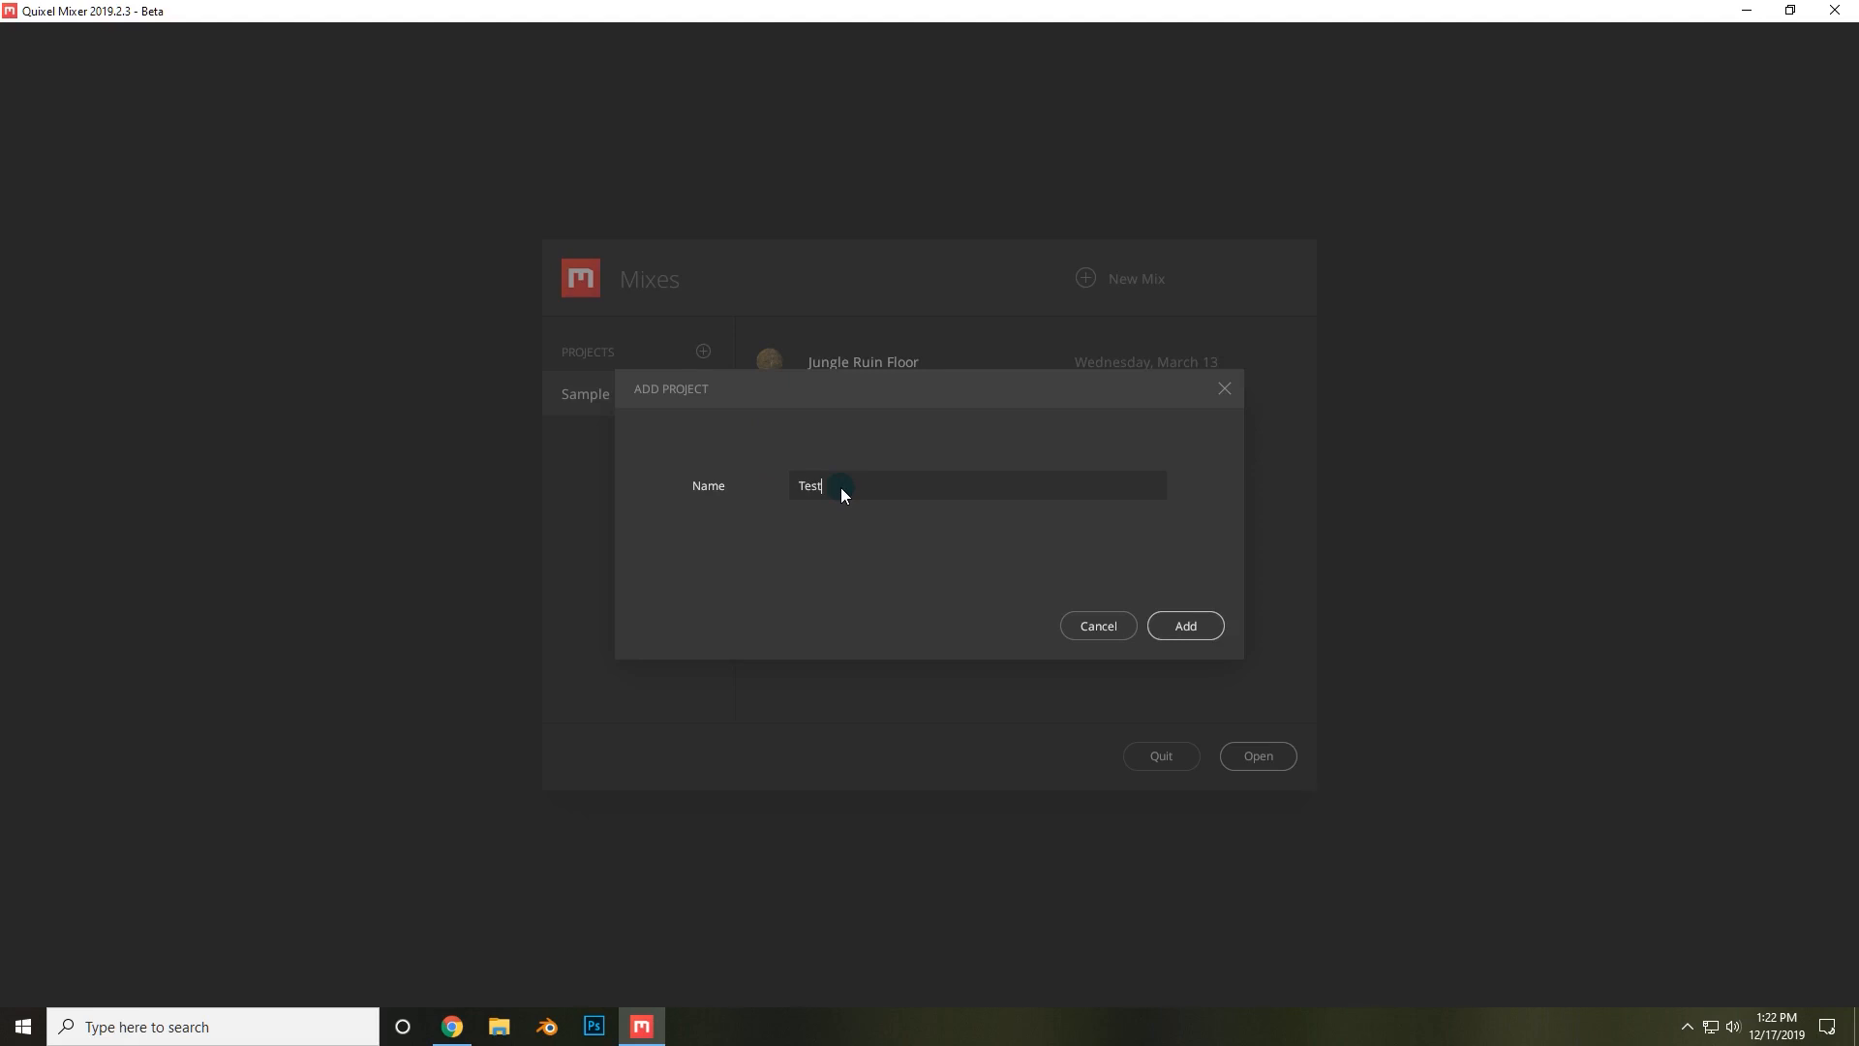
{"action": "type", "text": "ing"}
{"action": "key", "text": "Return"}
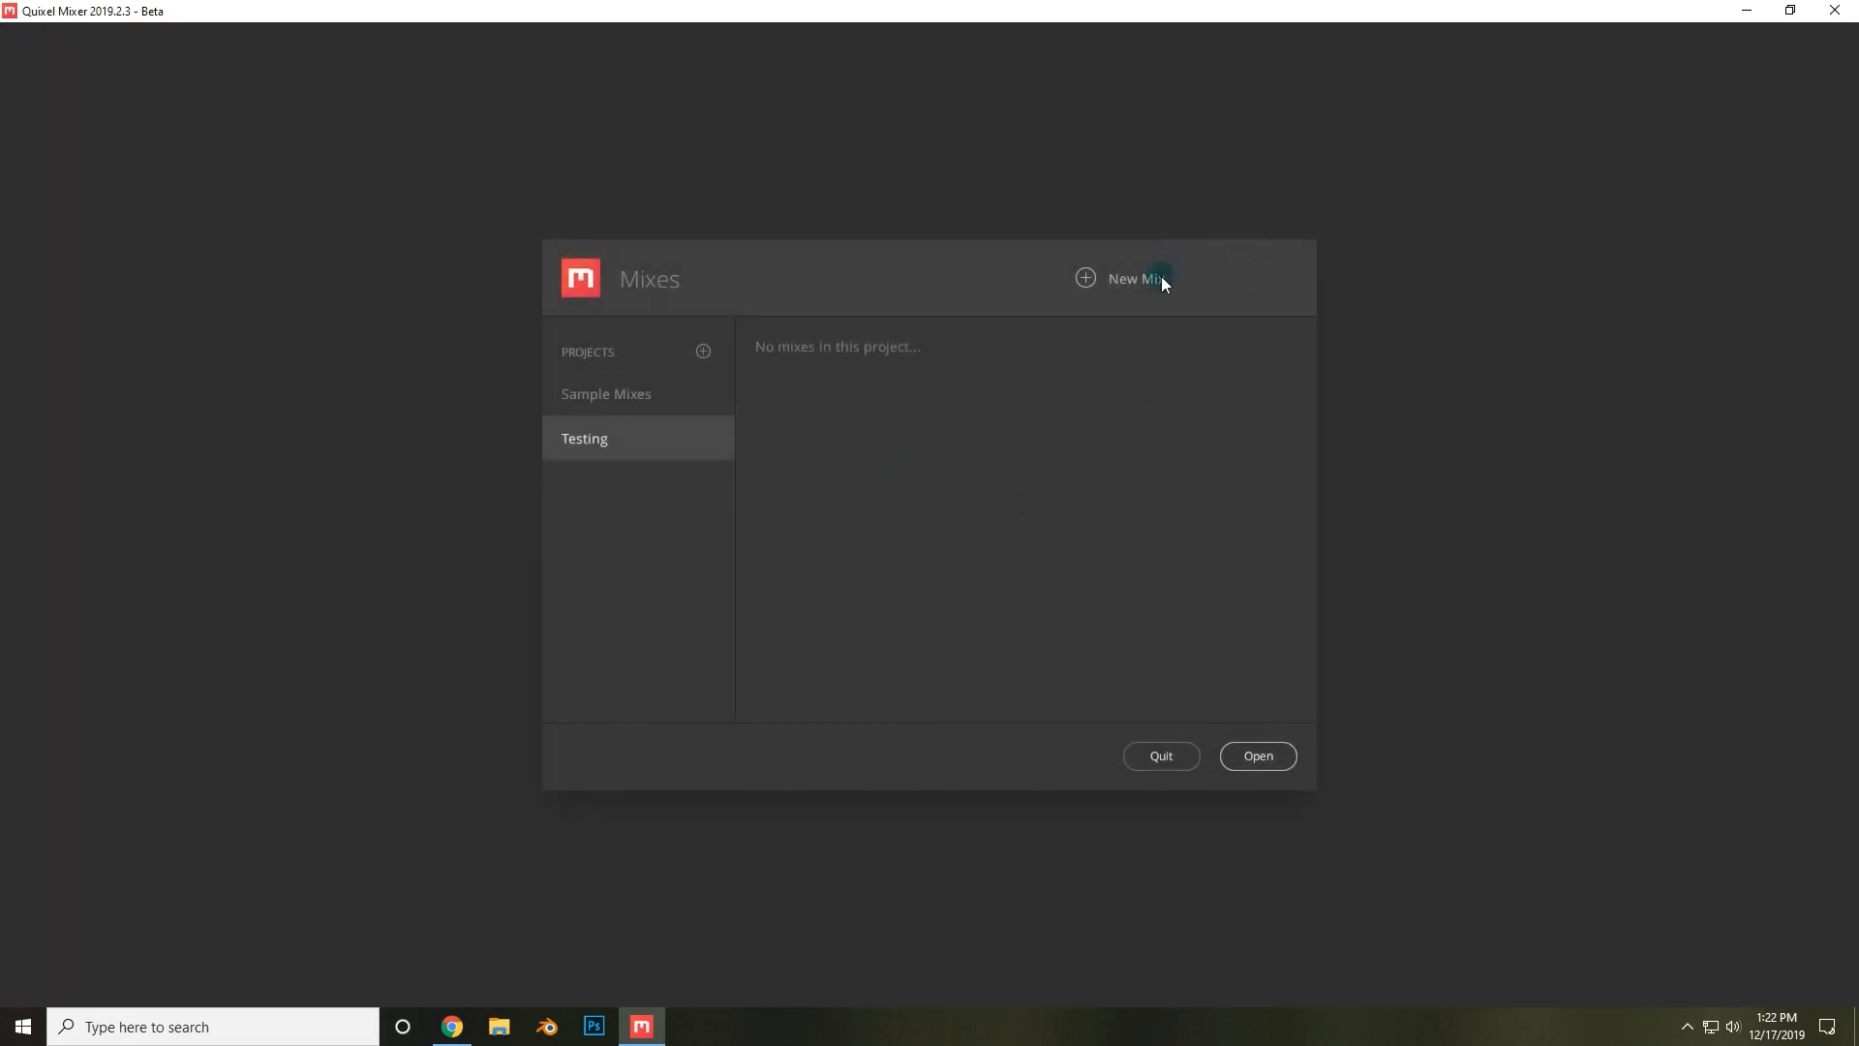
Create a new mix named Test Mix using the Specular workflow at 2048 px working resolution.
{"action": "left_click", "coordinate": [1135, 281]}
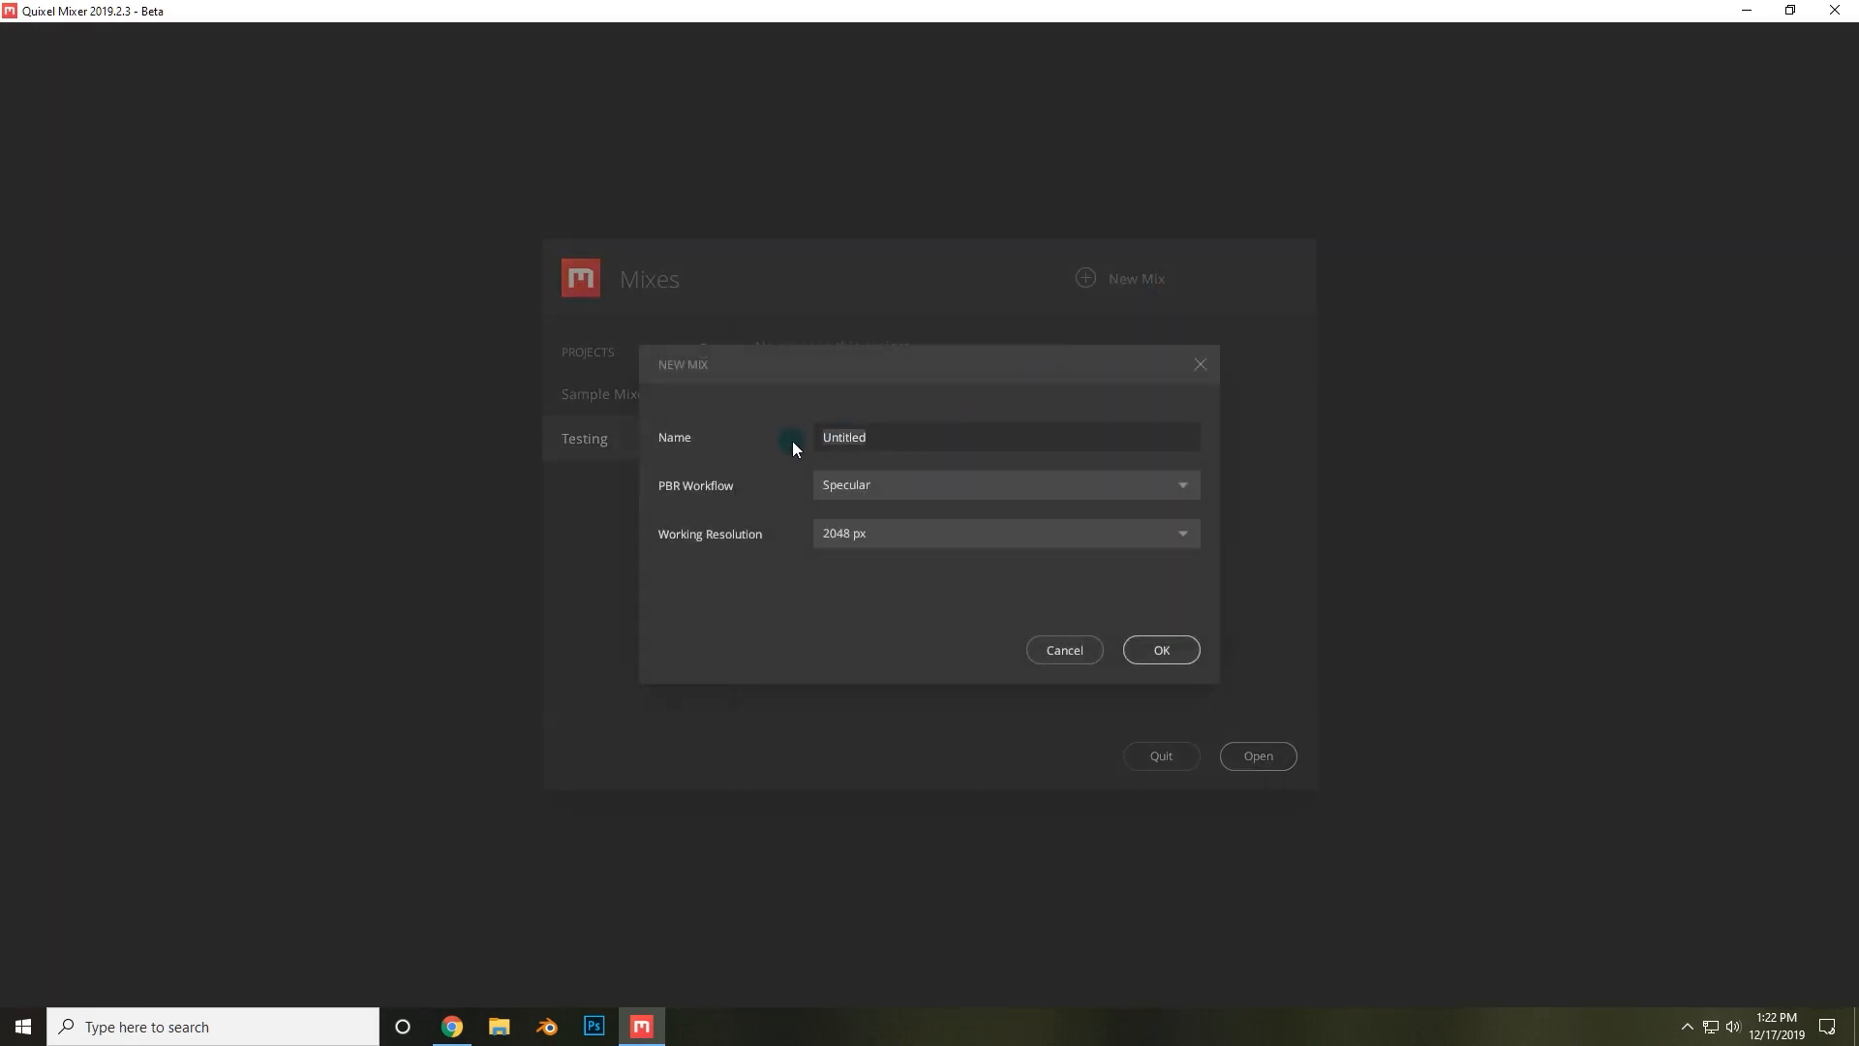
{"action": "type", "text": "Test Mix"}
{"action": "left_click", "coordinate": [912, 486]}
{"action": "left_click", "coordinate": [860, 496]}
{"action": "left_click", "coordinate": [875, 538]}
{"action": "left_click", "coordinate": [810, 573]}
{"action": "left_click", "coordinate": [1163, 650]}
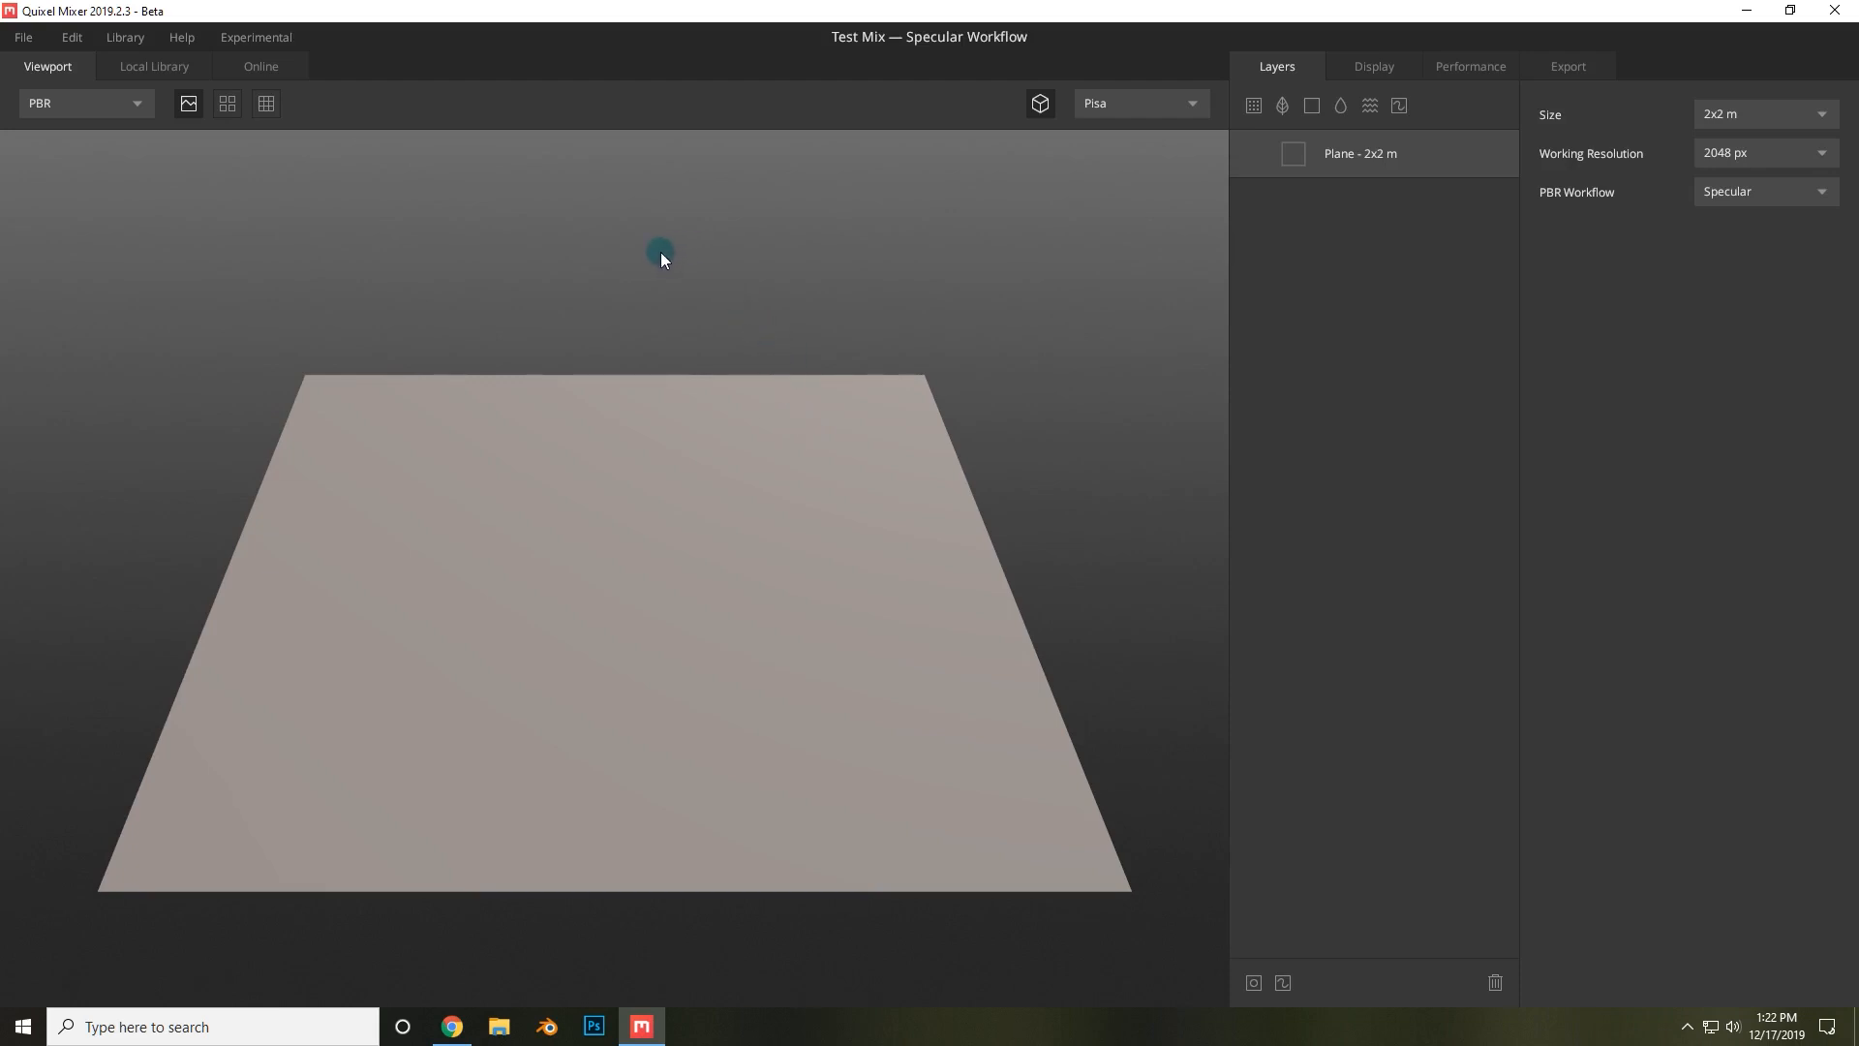
Review the Mixer Files and Local Library paths in Preferences, browse for the library folder, and save.
{"action": "left_click", "coordinate": [77, 39]}
{"action": "left_click", "coordinate": [93, 75]}
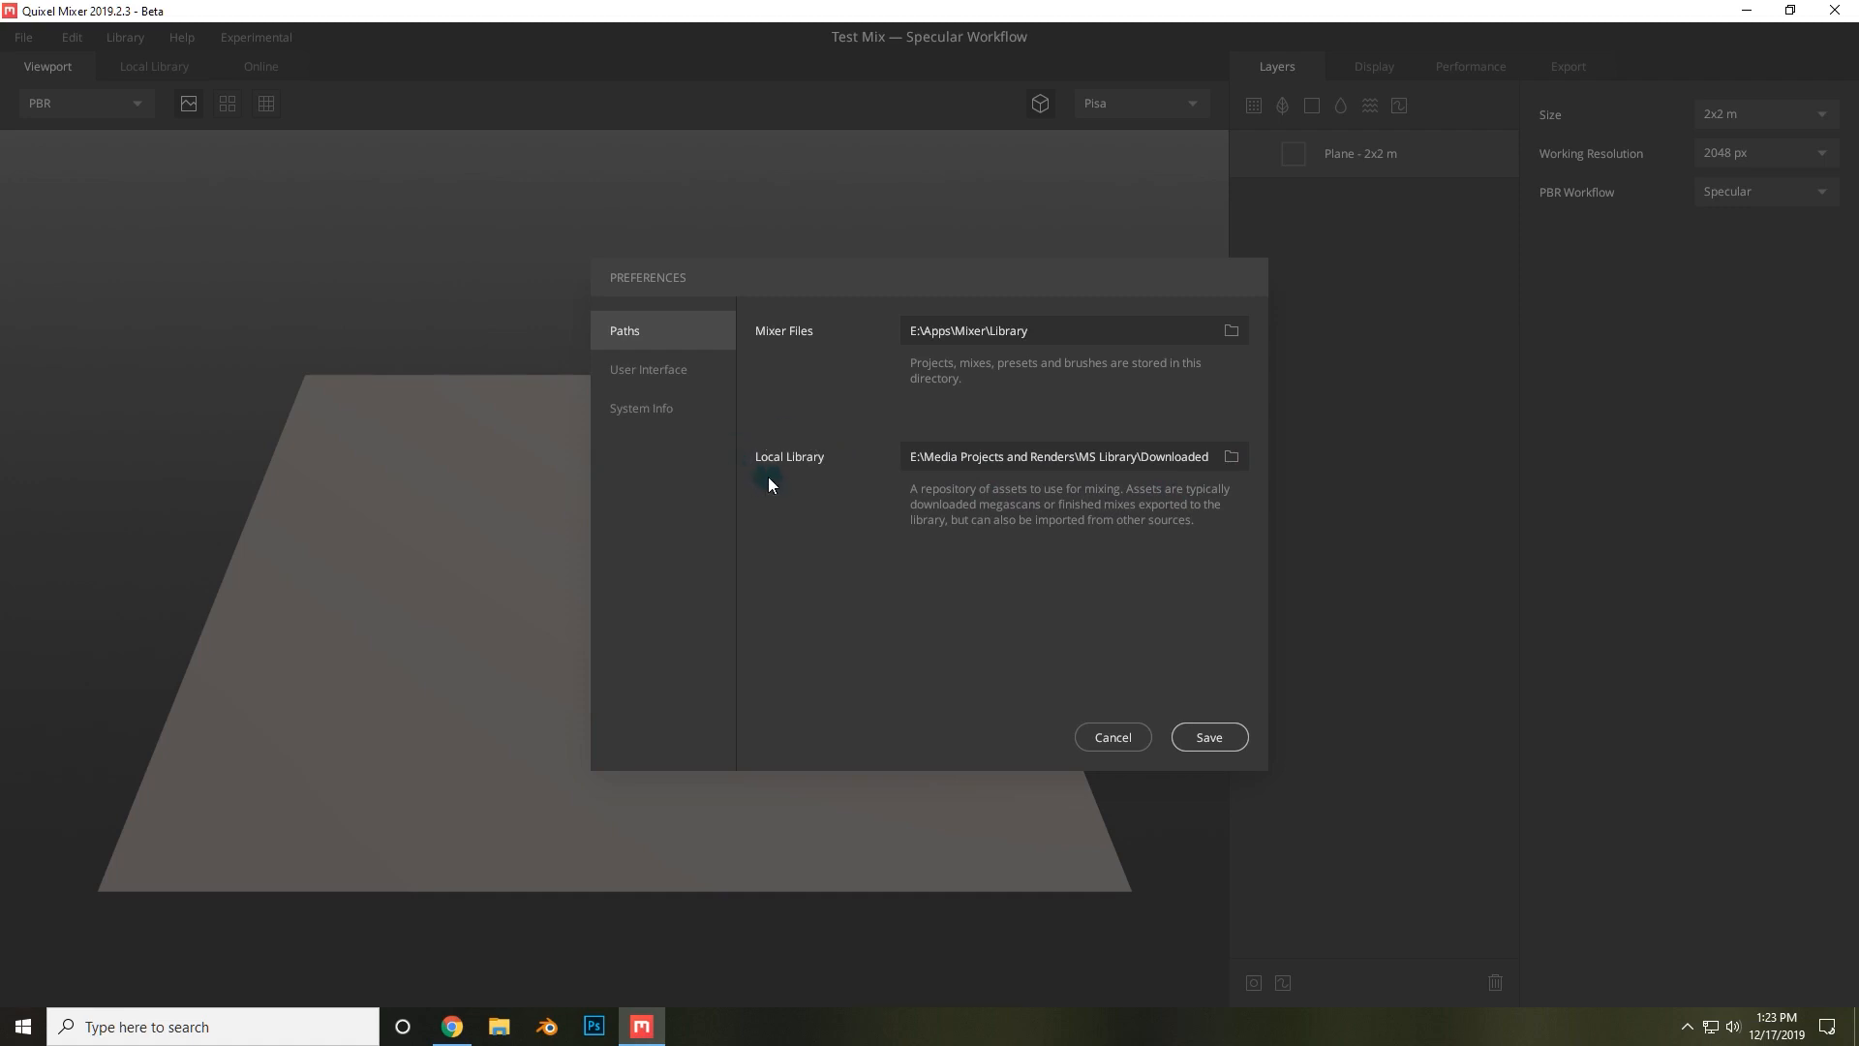
{"action": "left_click", "coordinate": [1230, 458]}
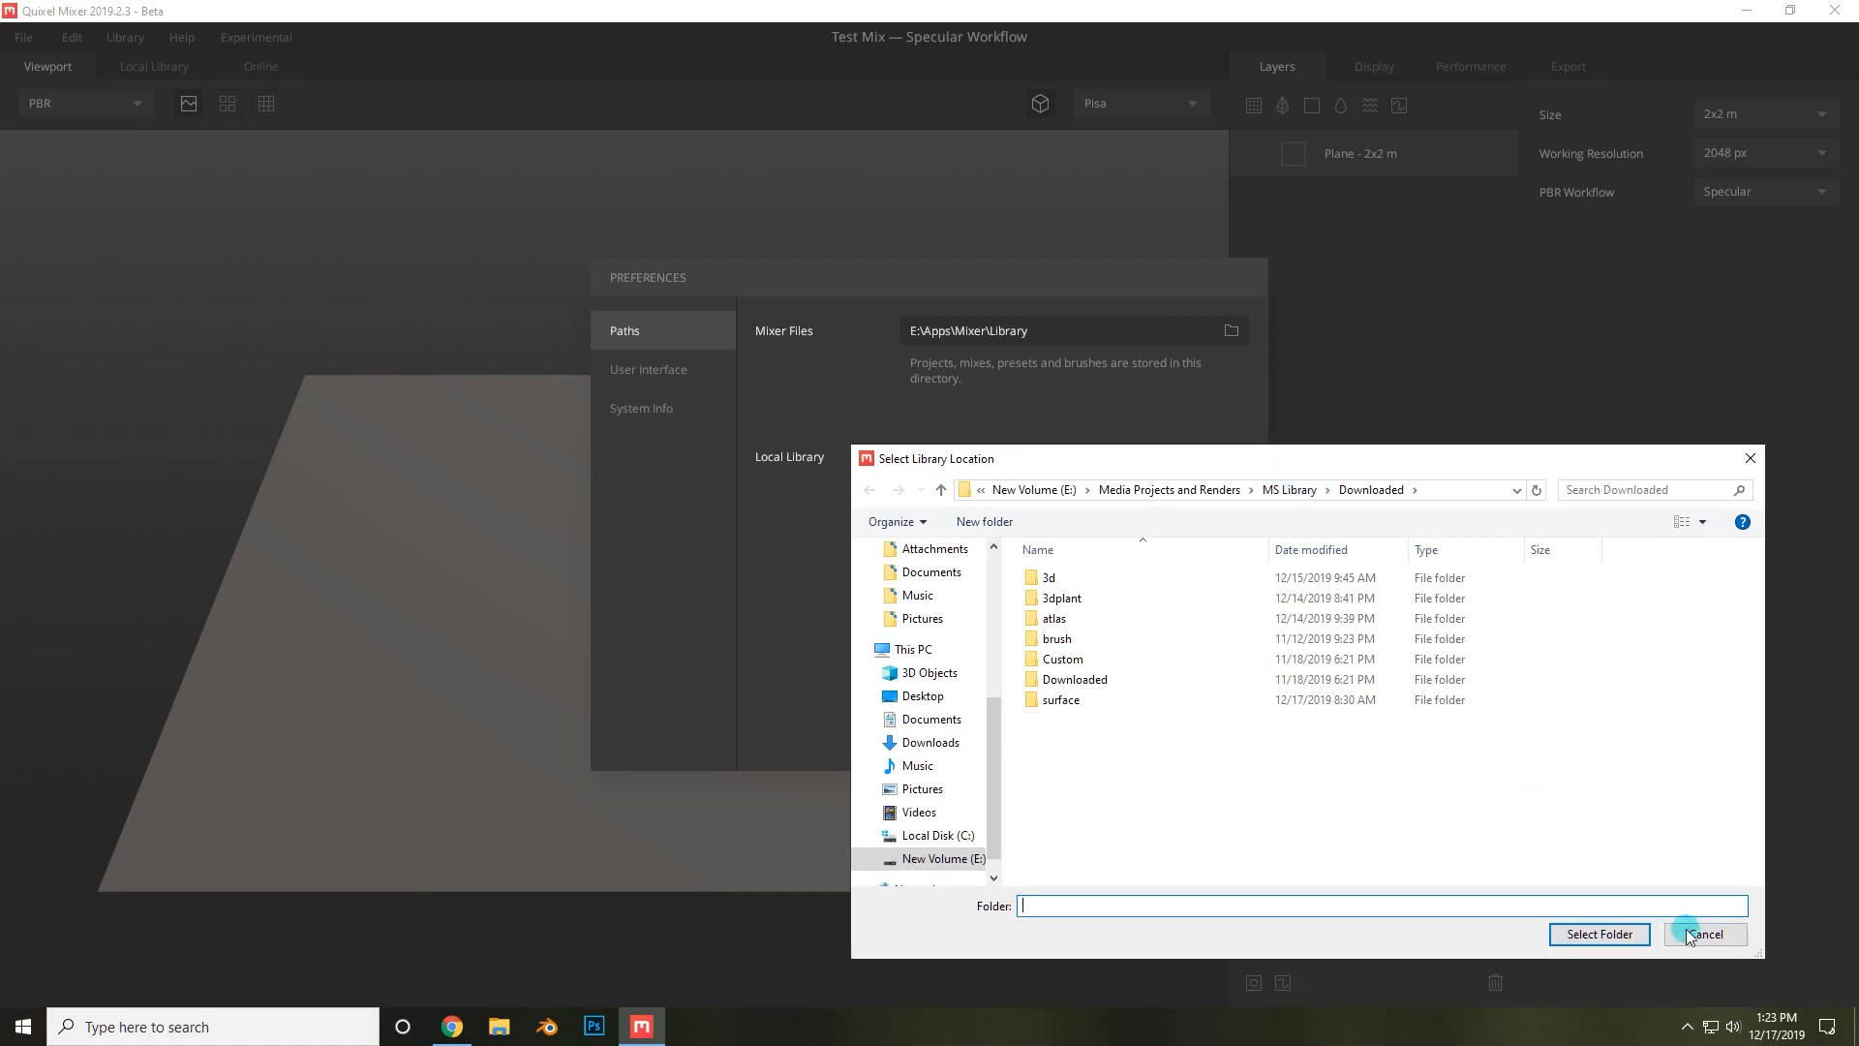
{"action": "left_click", "coordinate": [1690, 934]}
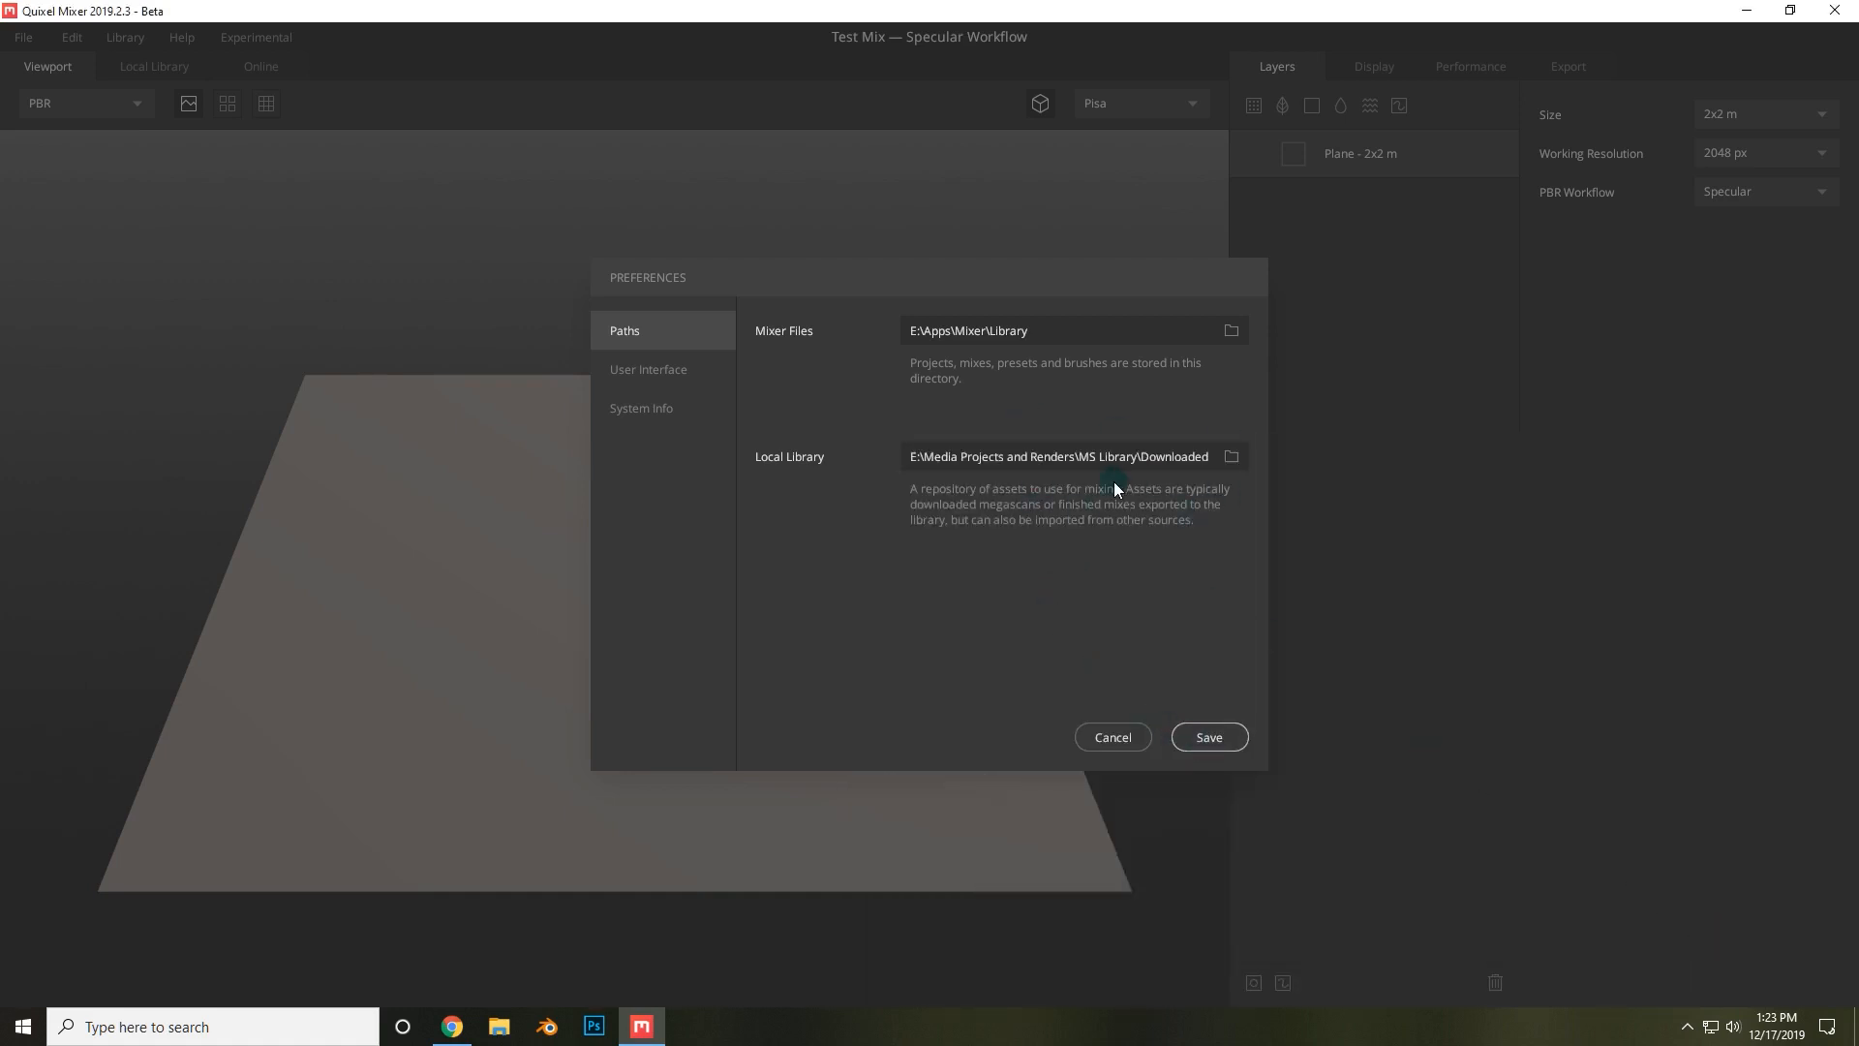
{"action": "left_click", "coordinate": [1211, 741]}
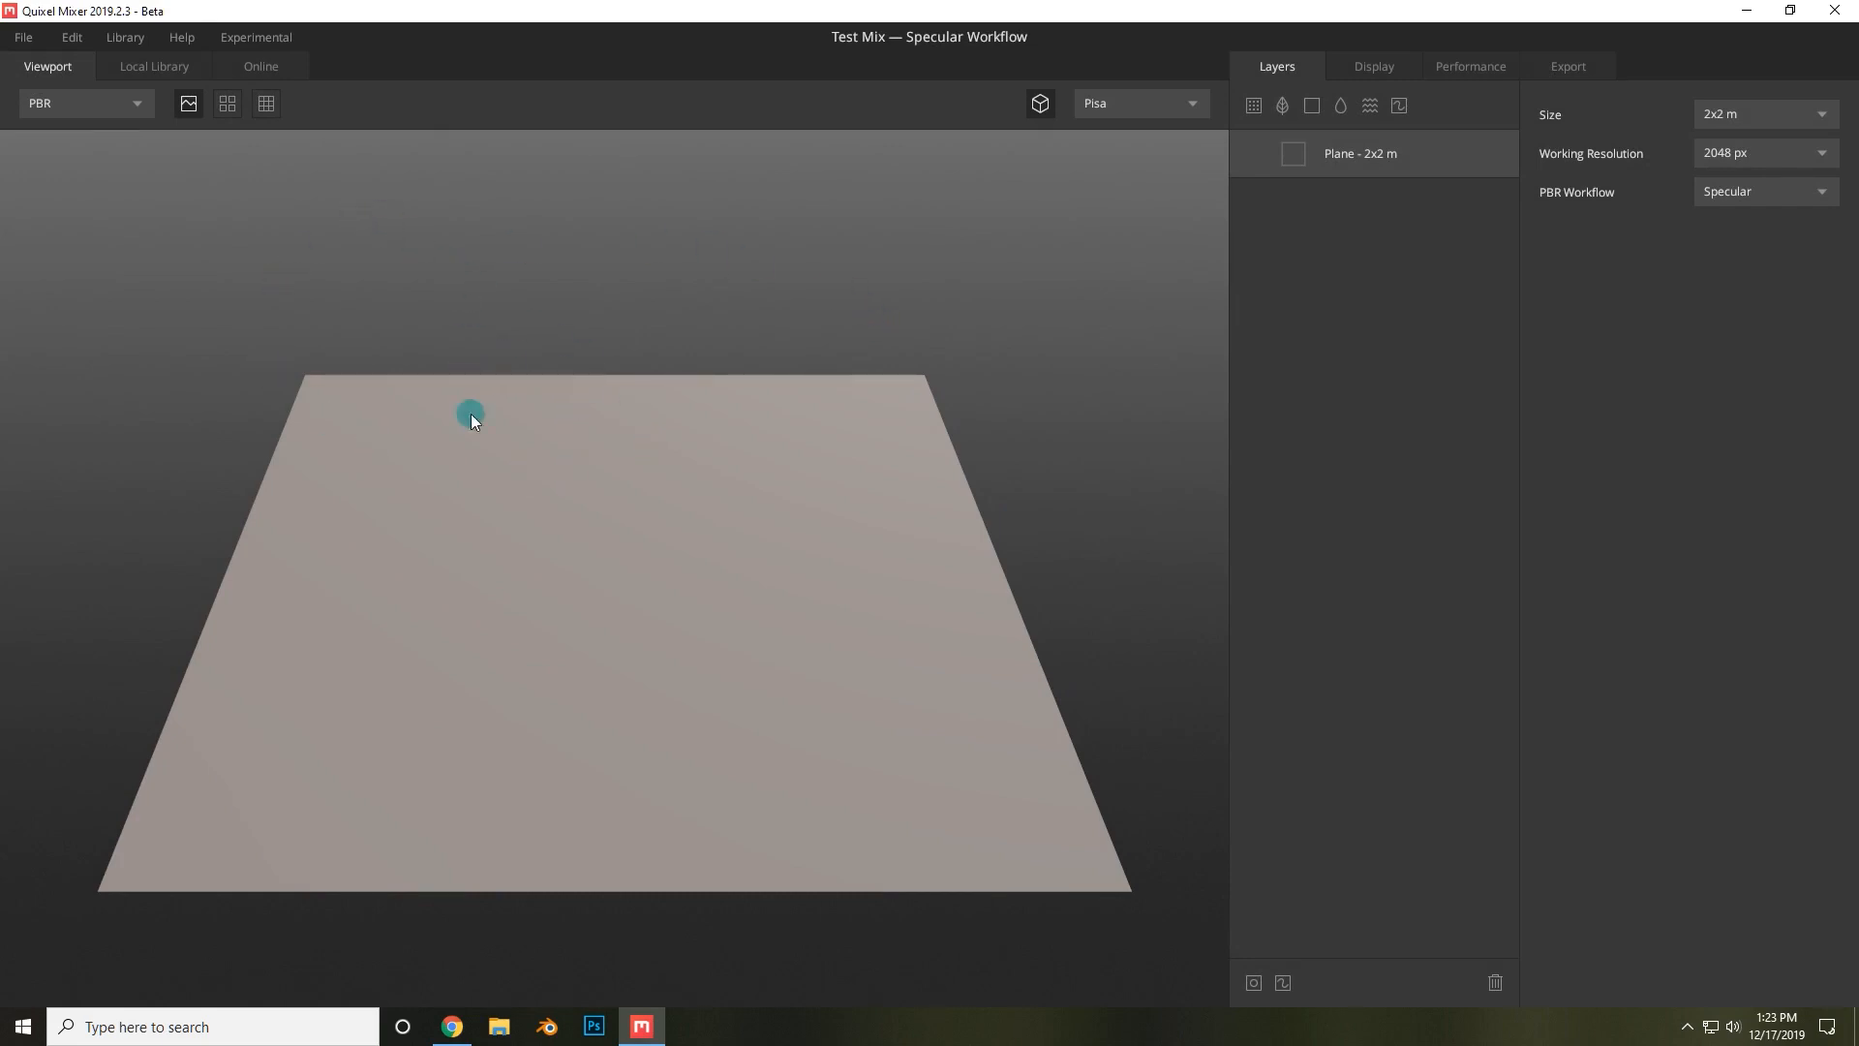
Browse the Local Library, Online, Display and Performance sections of the interface.
{"action": "left_click", "coordinate": [147, 68]}
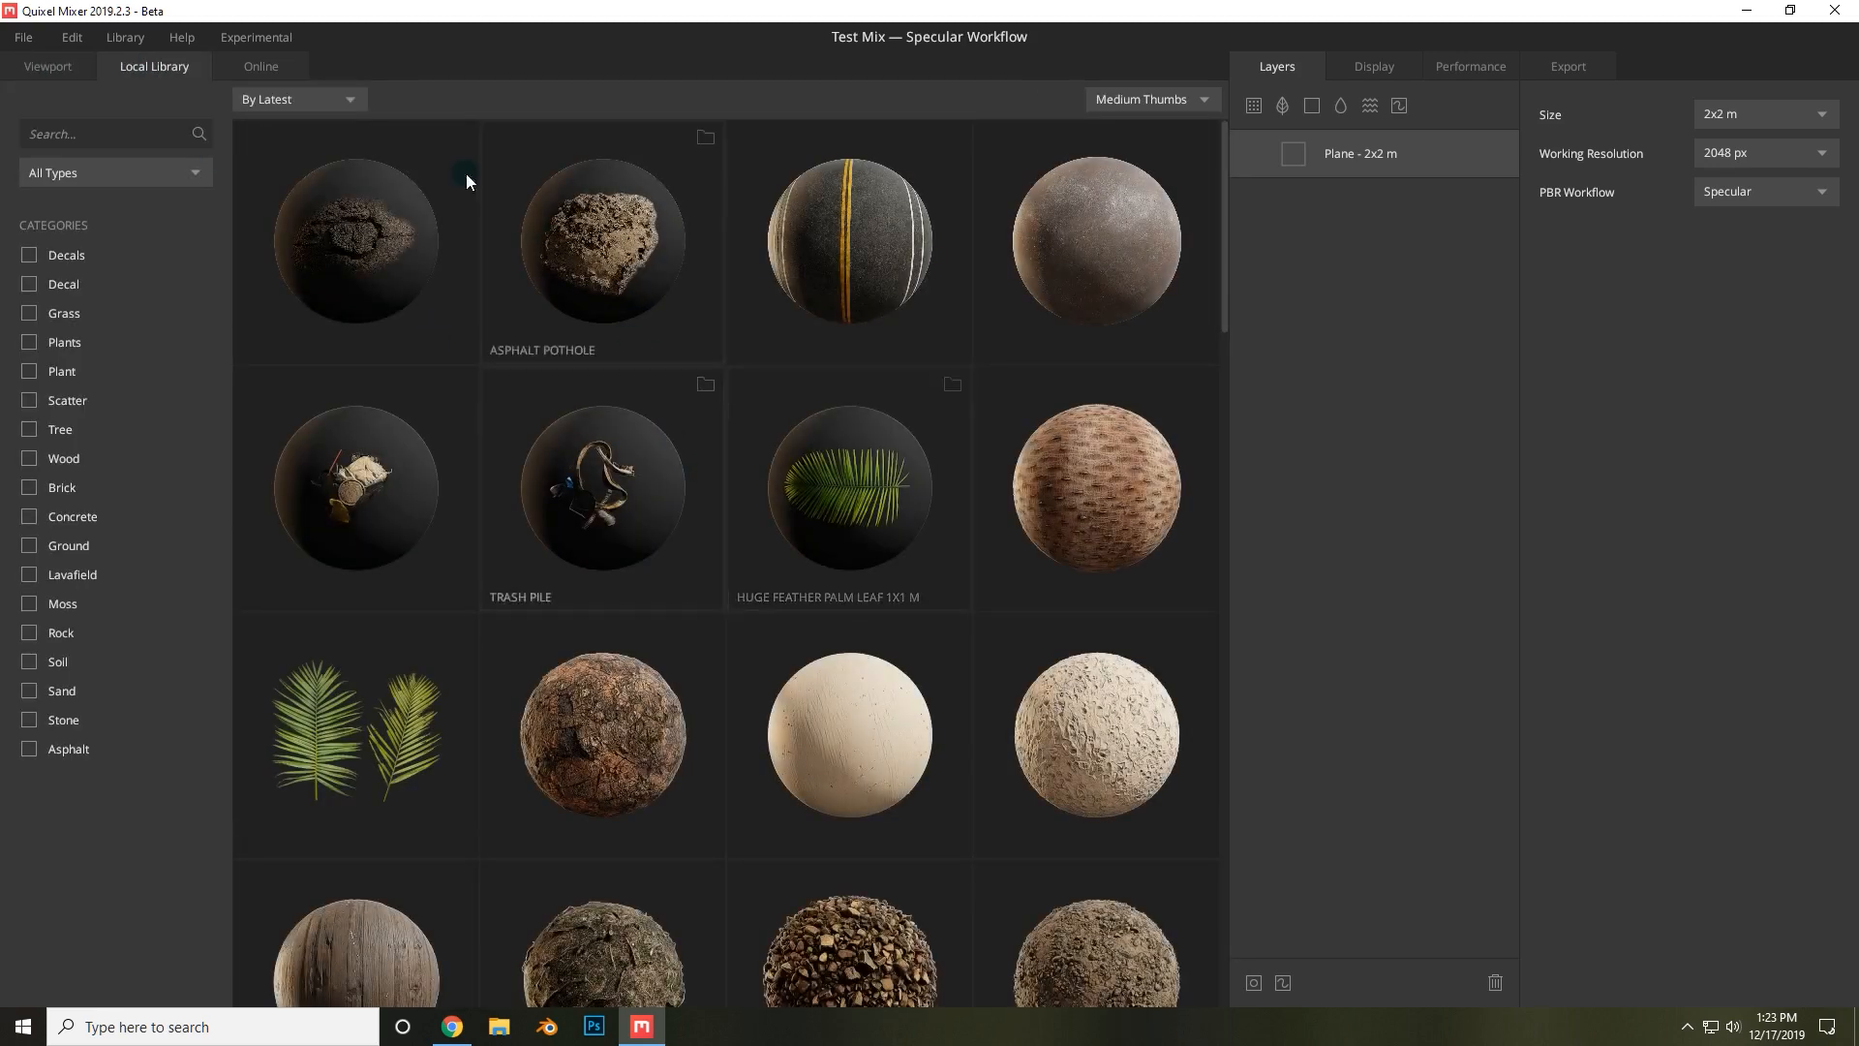
{"action": "left_click", "coordinate": [289, 68]}
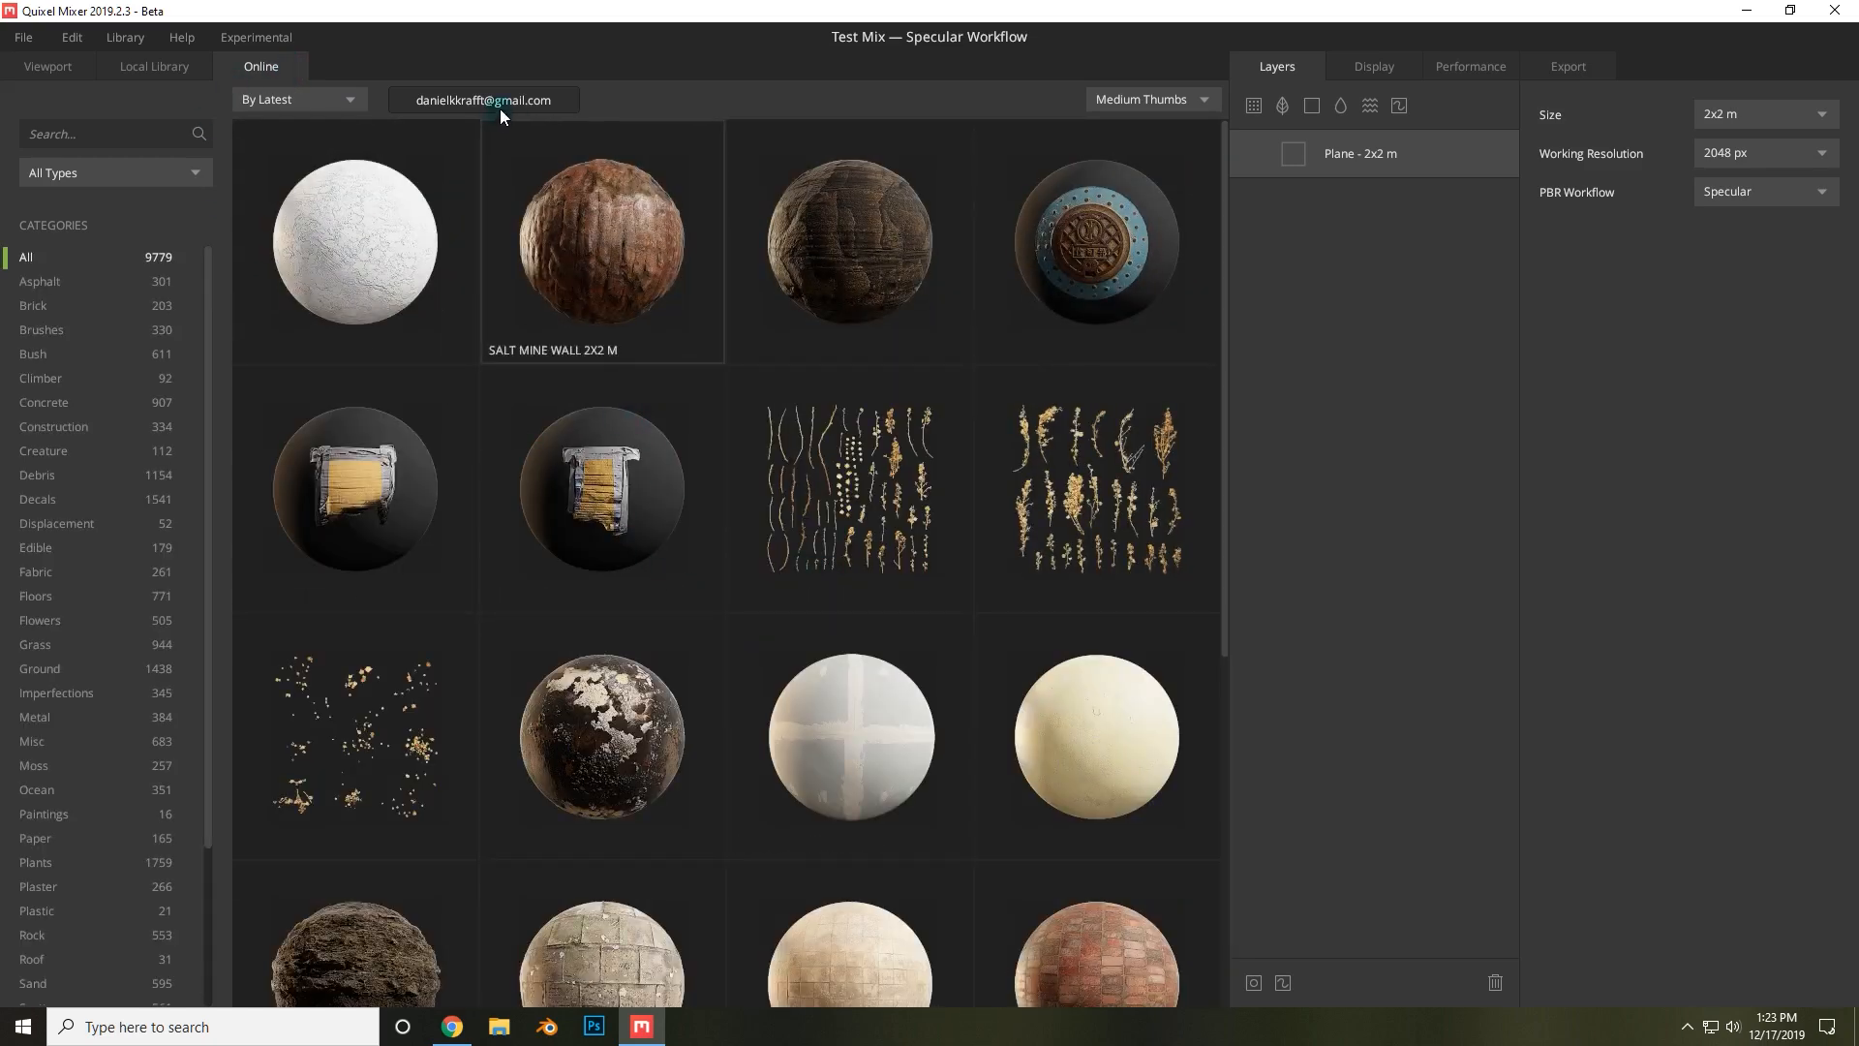
{"action": "left_click", "coordinate": [51, 66]}
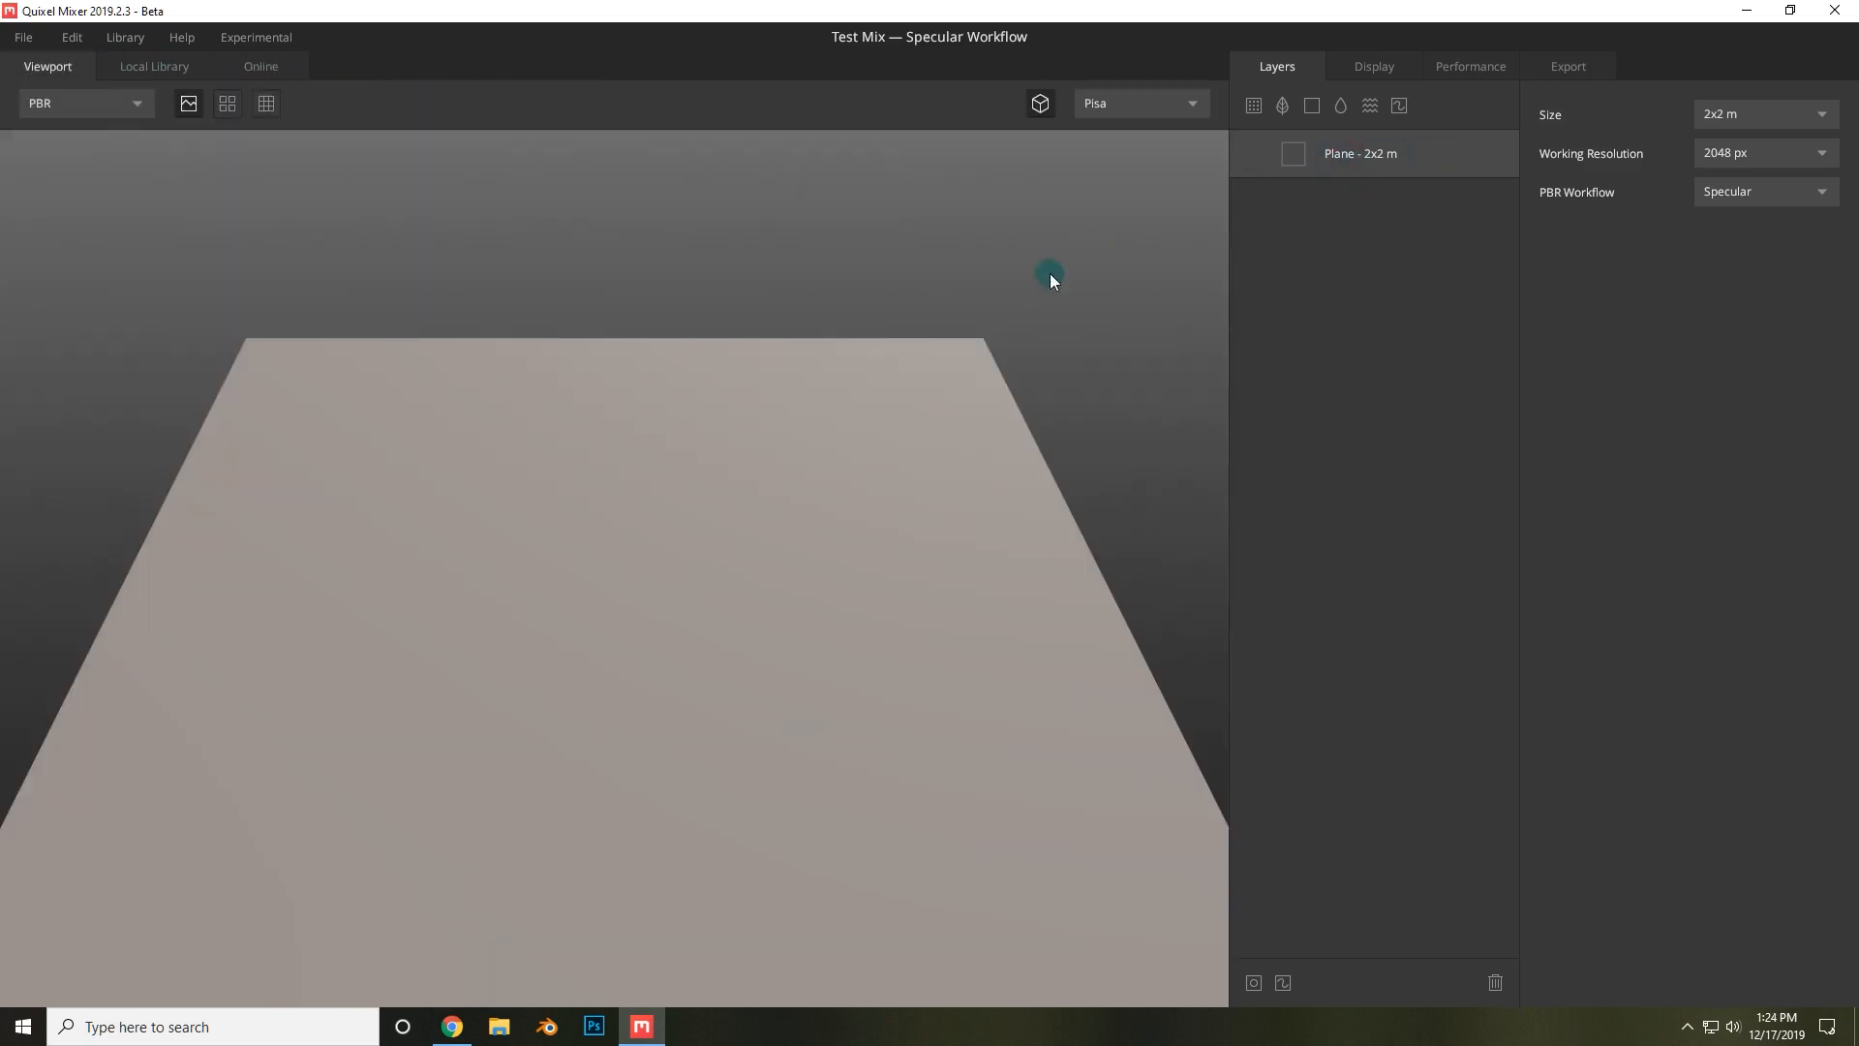
{"action": "left_click", "coordinate": [1381, 65]}
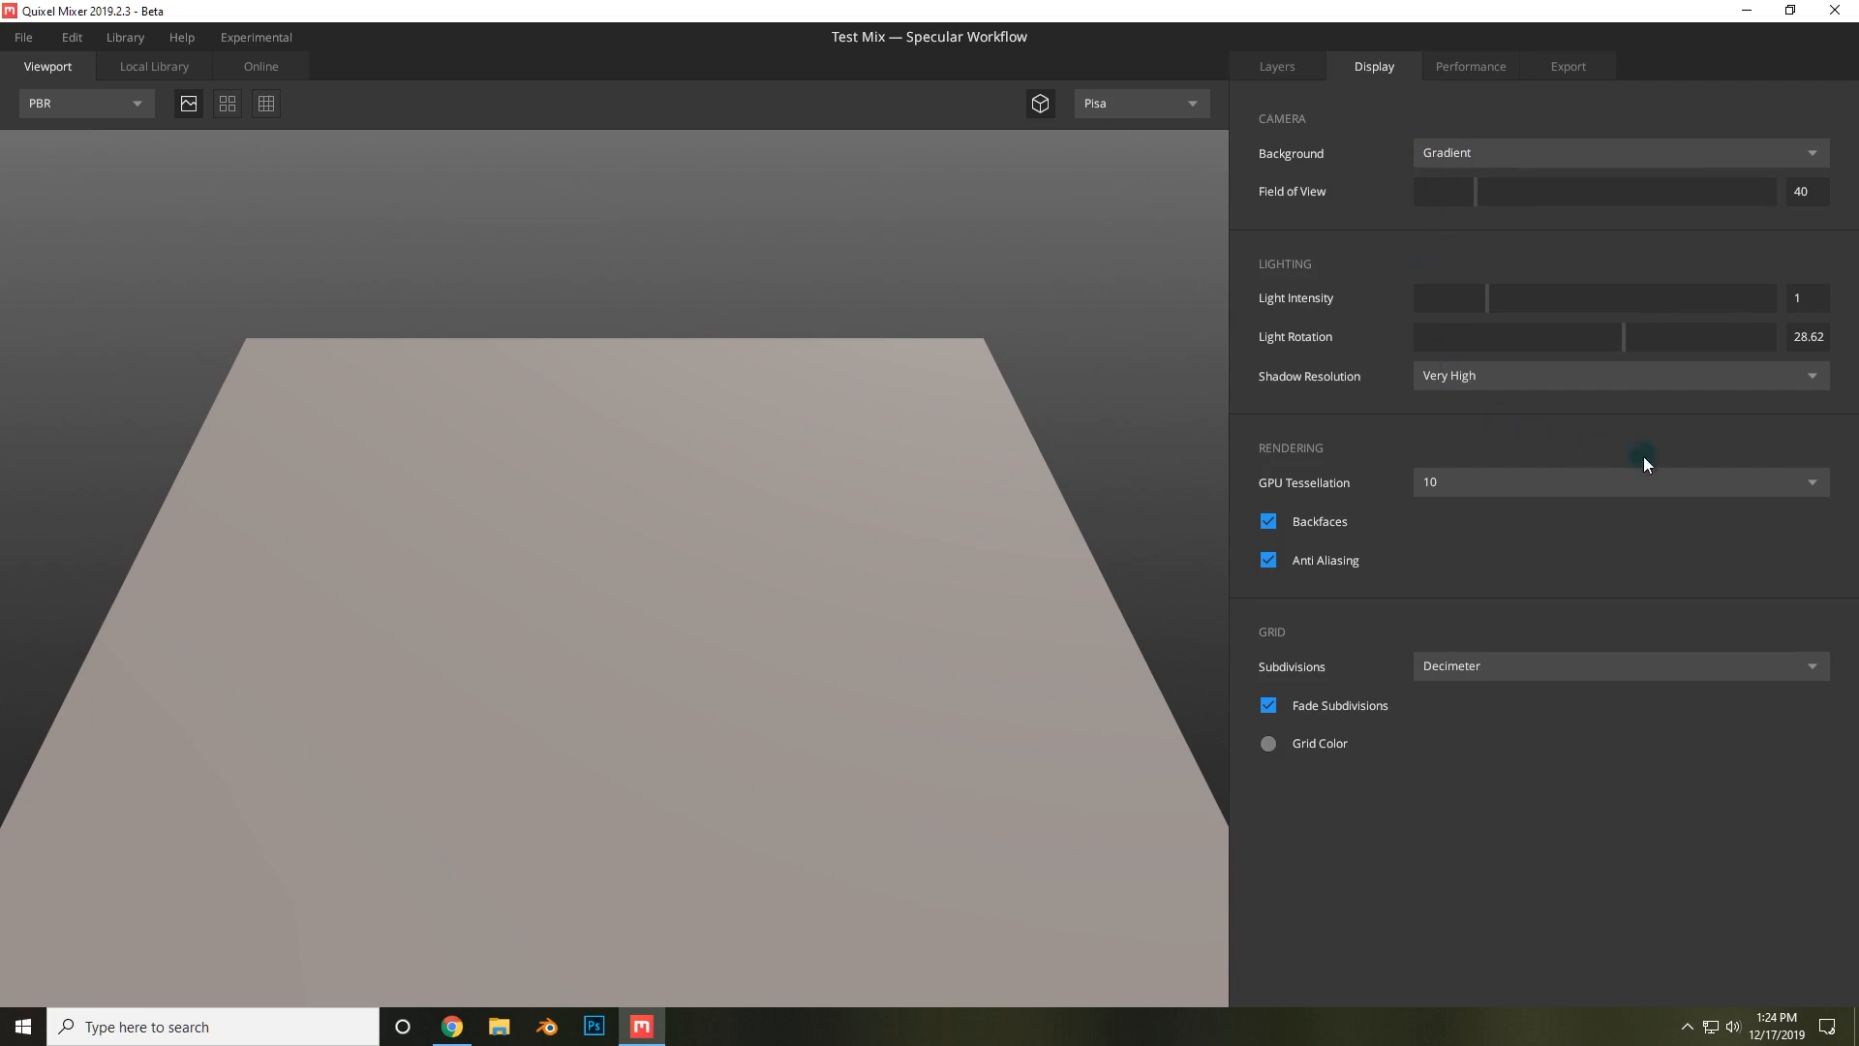
{"action": "left_click", "coordinate": [1478, 68]}
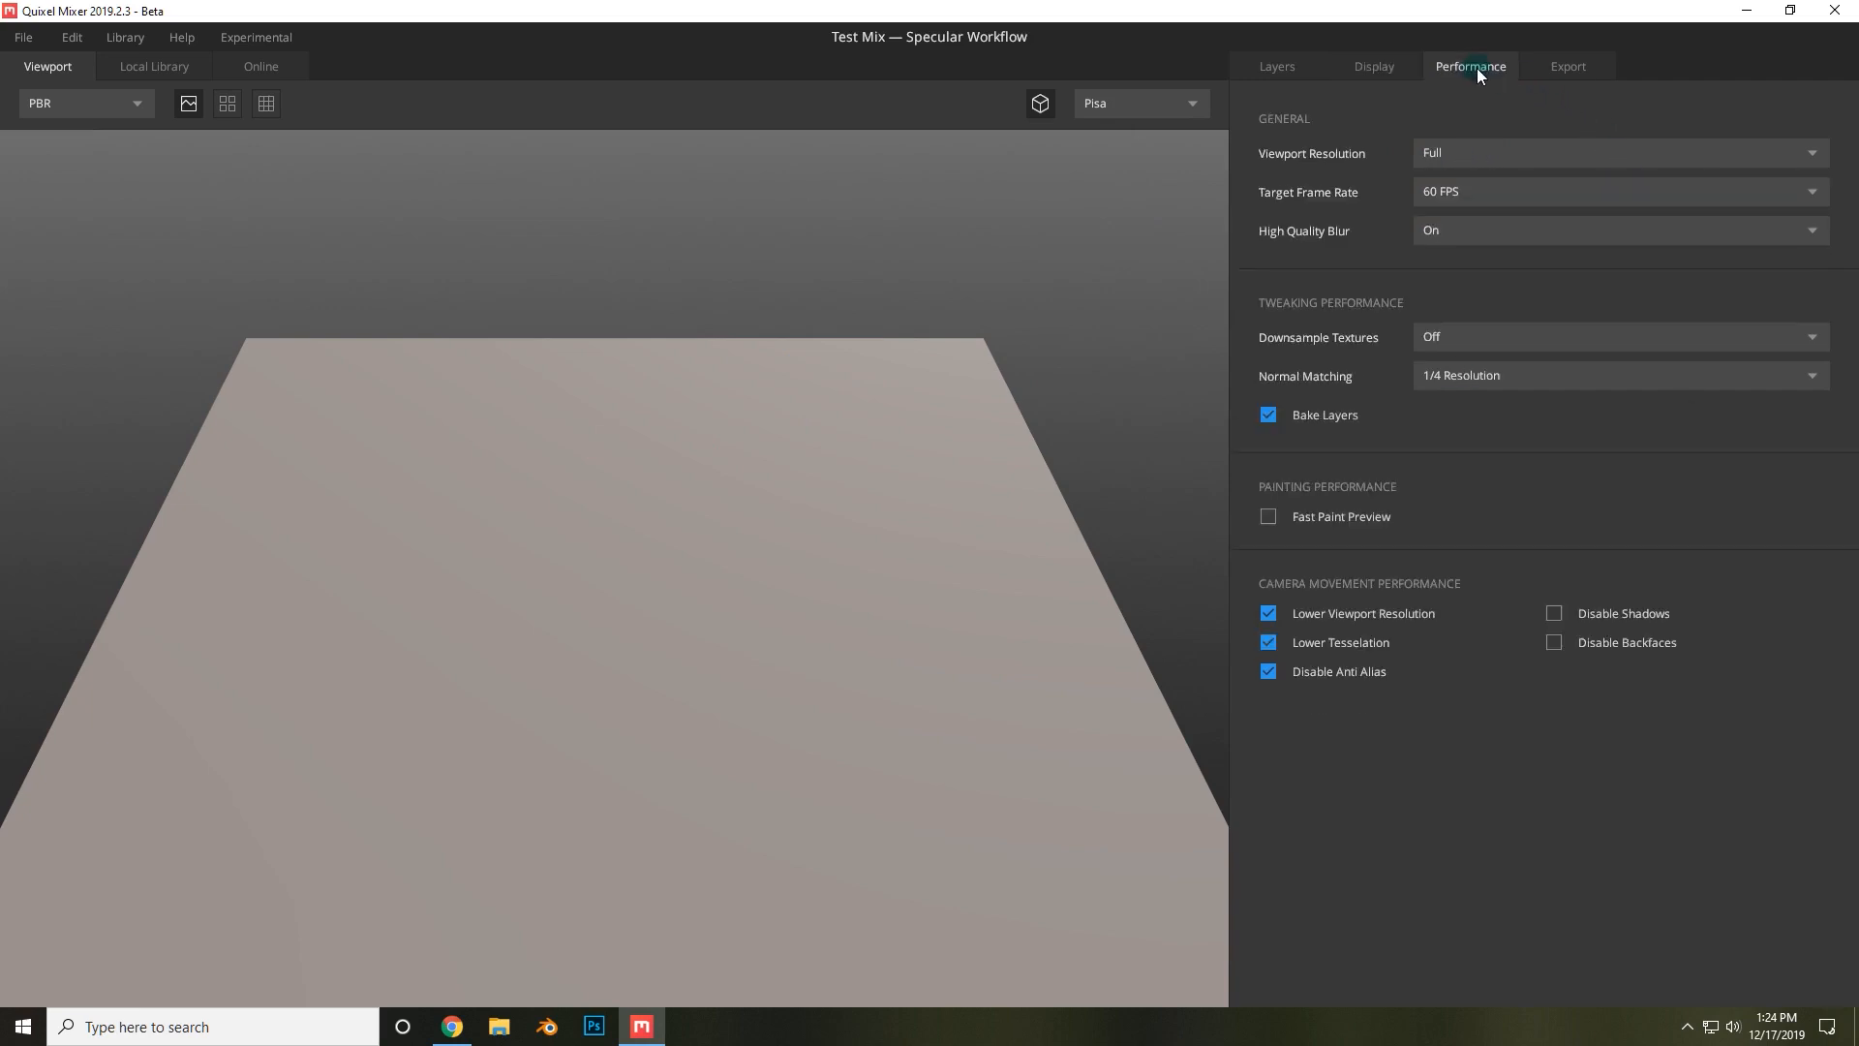
{"action": "left_click", "coordinate": [1540, 67]}
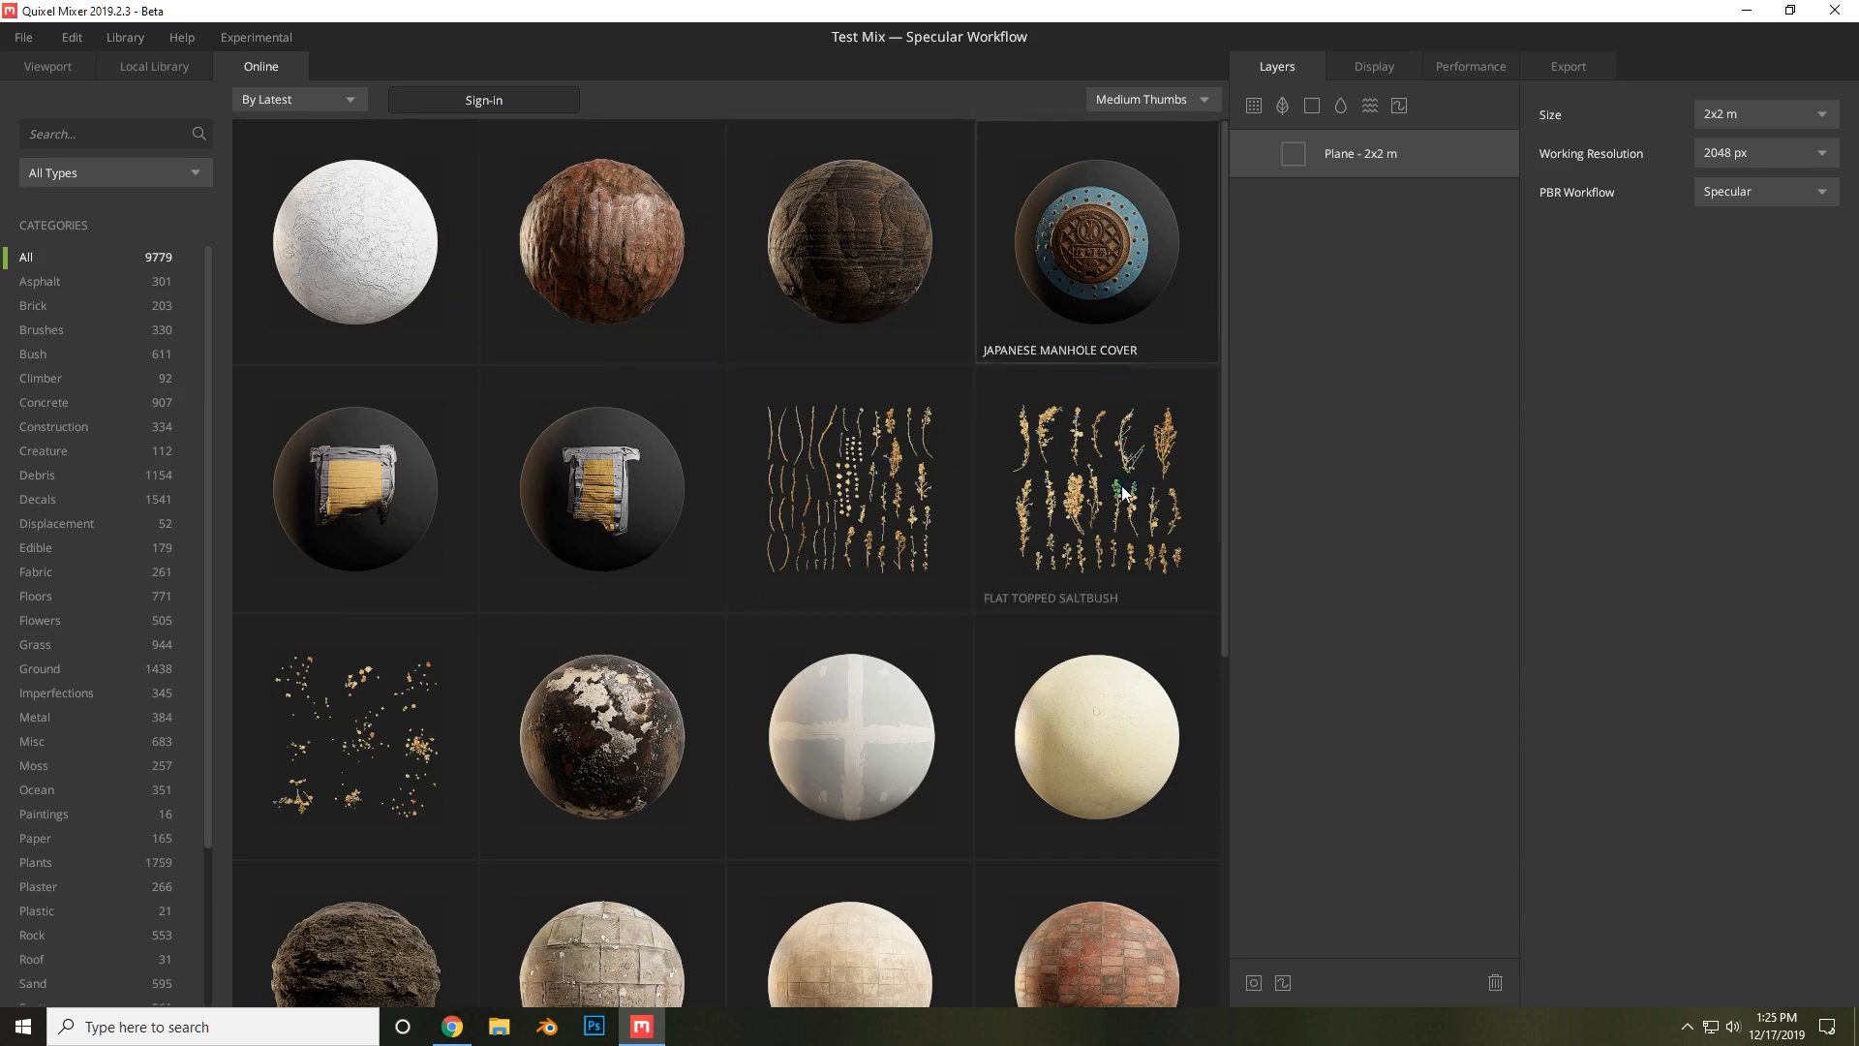
Sign in with Epic Games and scroll through the online asset library.
{"action": "left_click", "coordinate": [528, 101]}
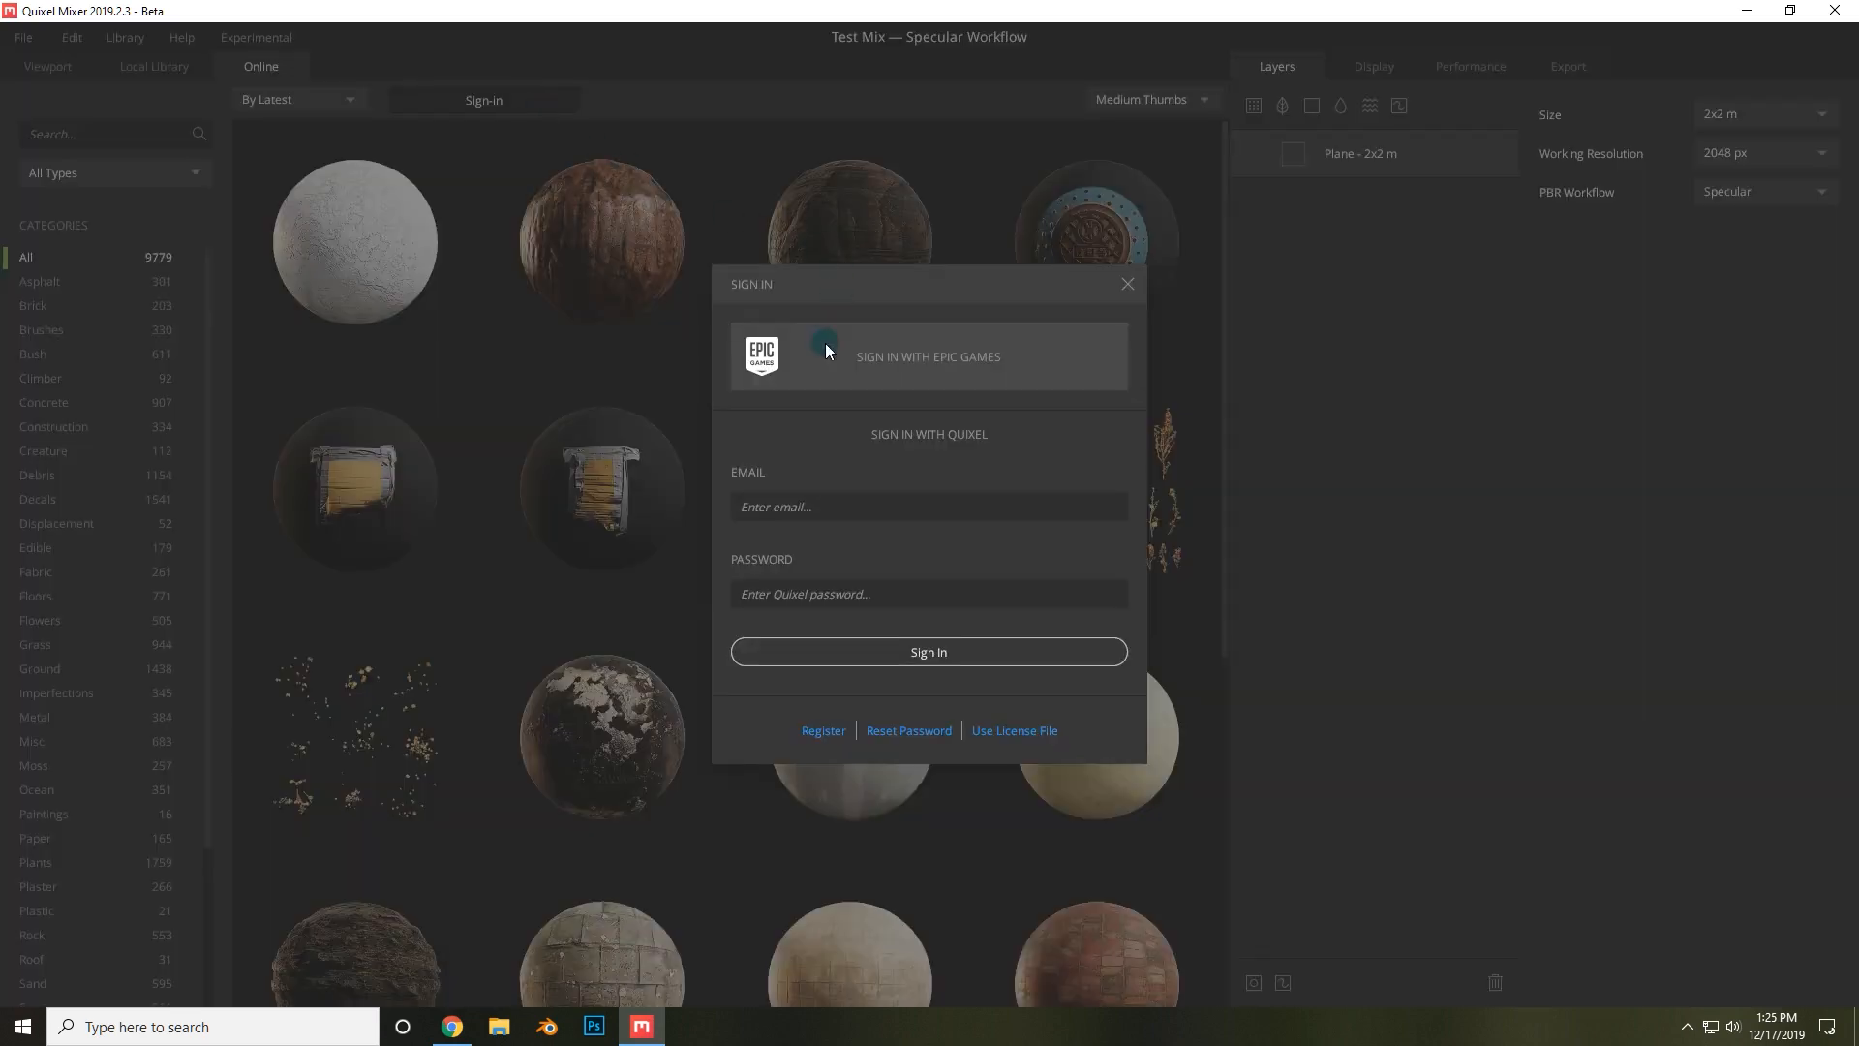
{"action": "left_click", "coordinate": [927, 358]}
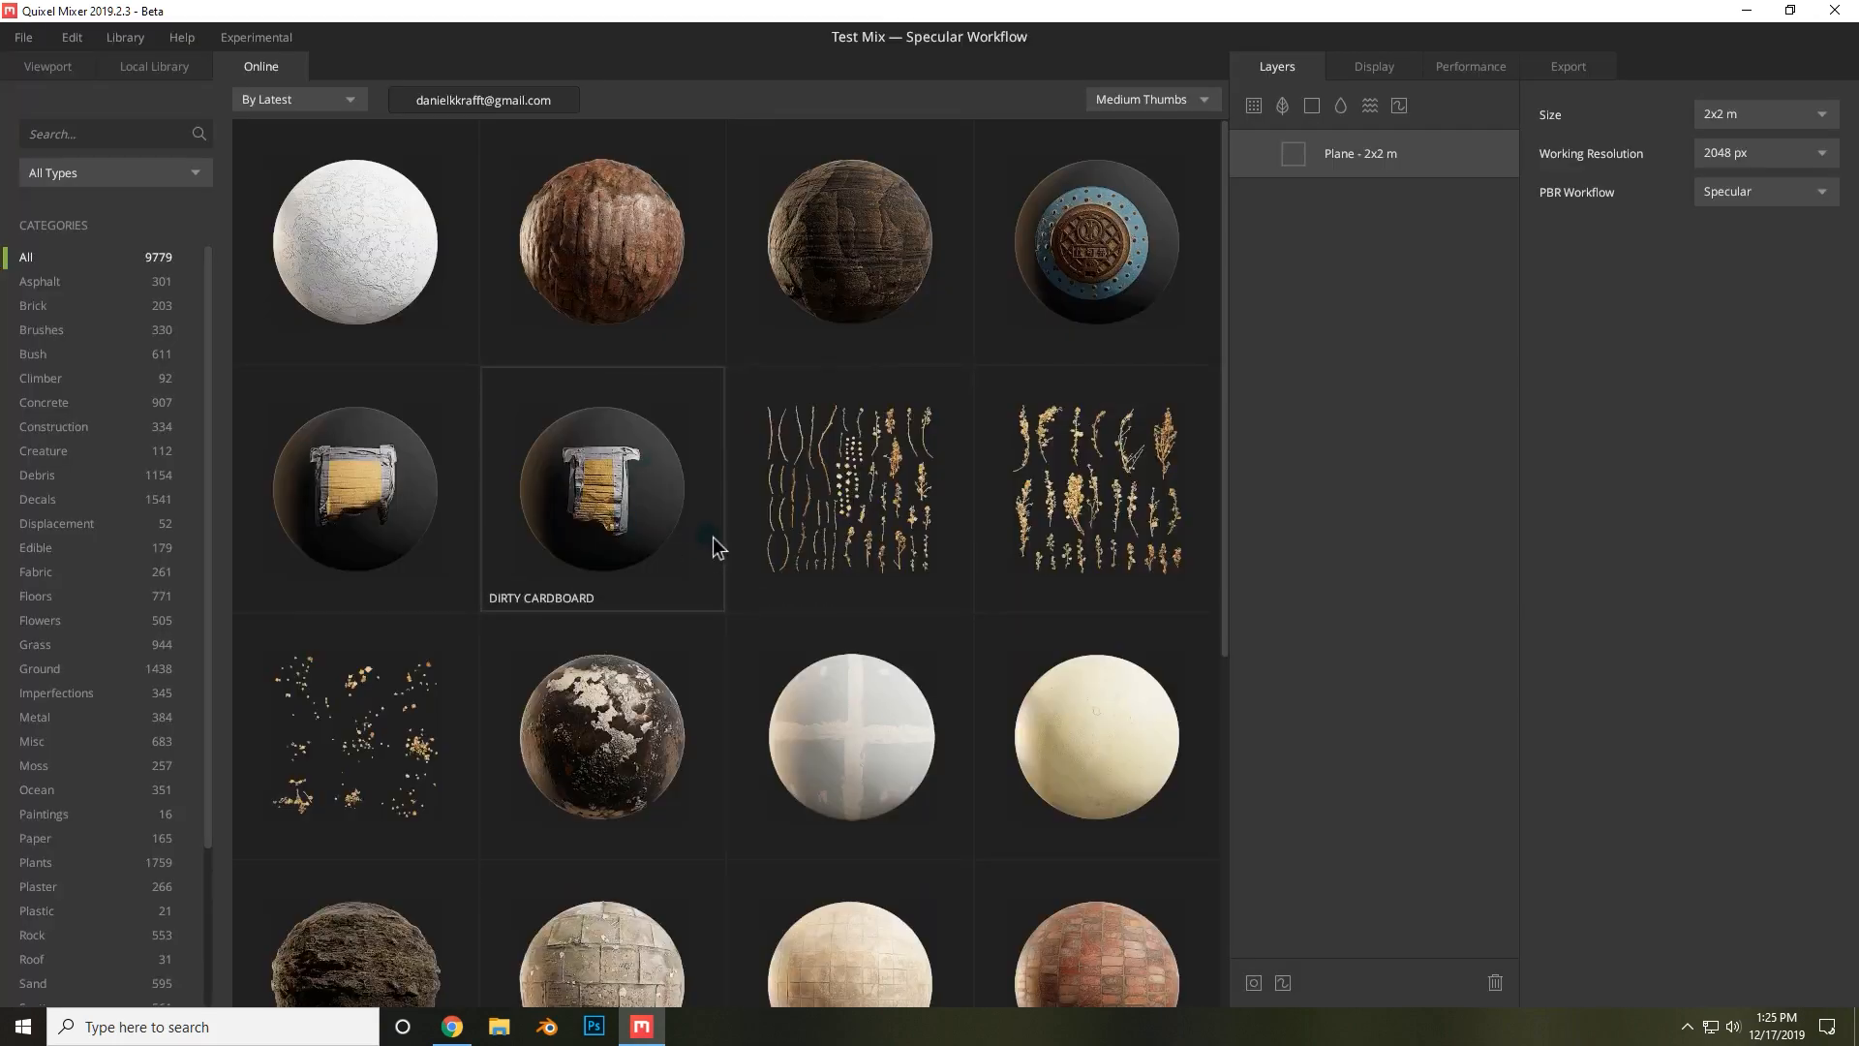
{"action": "scroll", "coordinate": [697, 522], "scroll_direction": "down", "scroll_amount": 2}
{"action": "scroll", "coordinate": [639, 518], "scroll_direction": "up", "scroll_amount": 2}
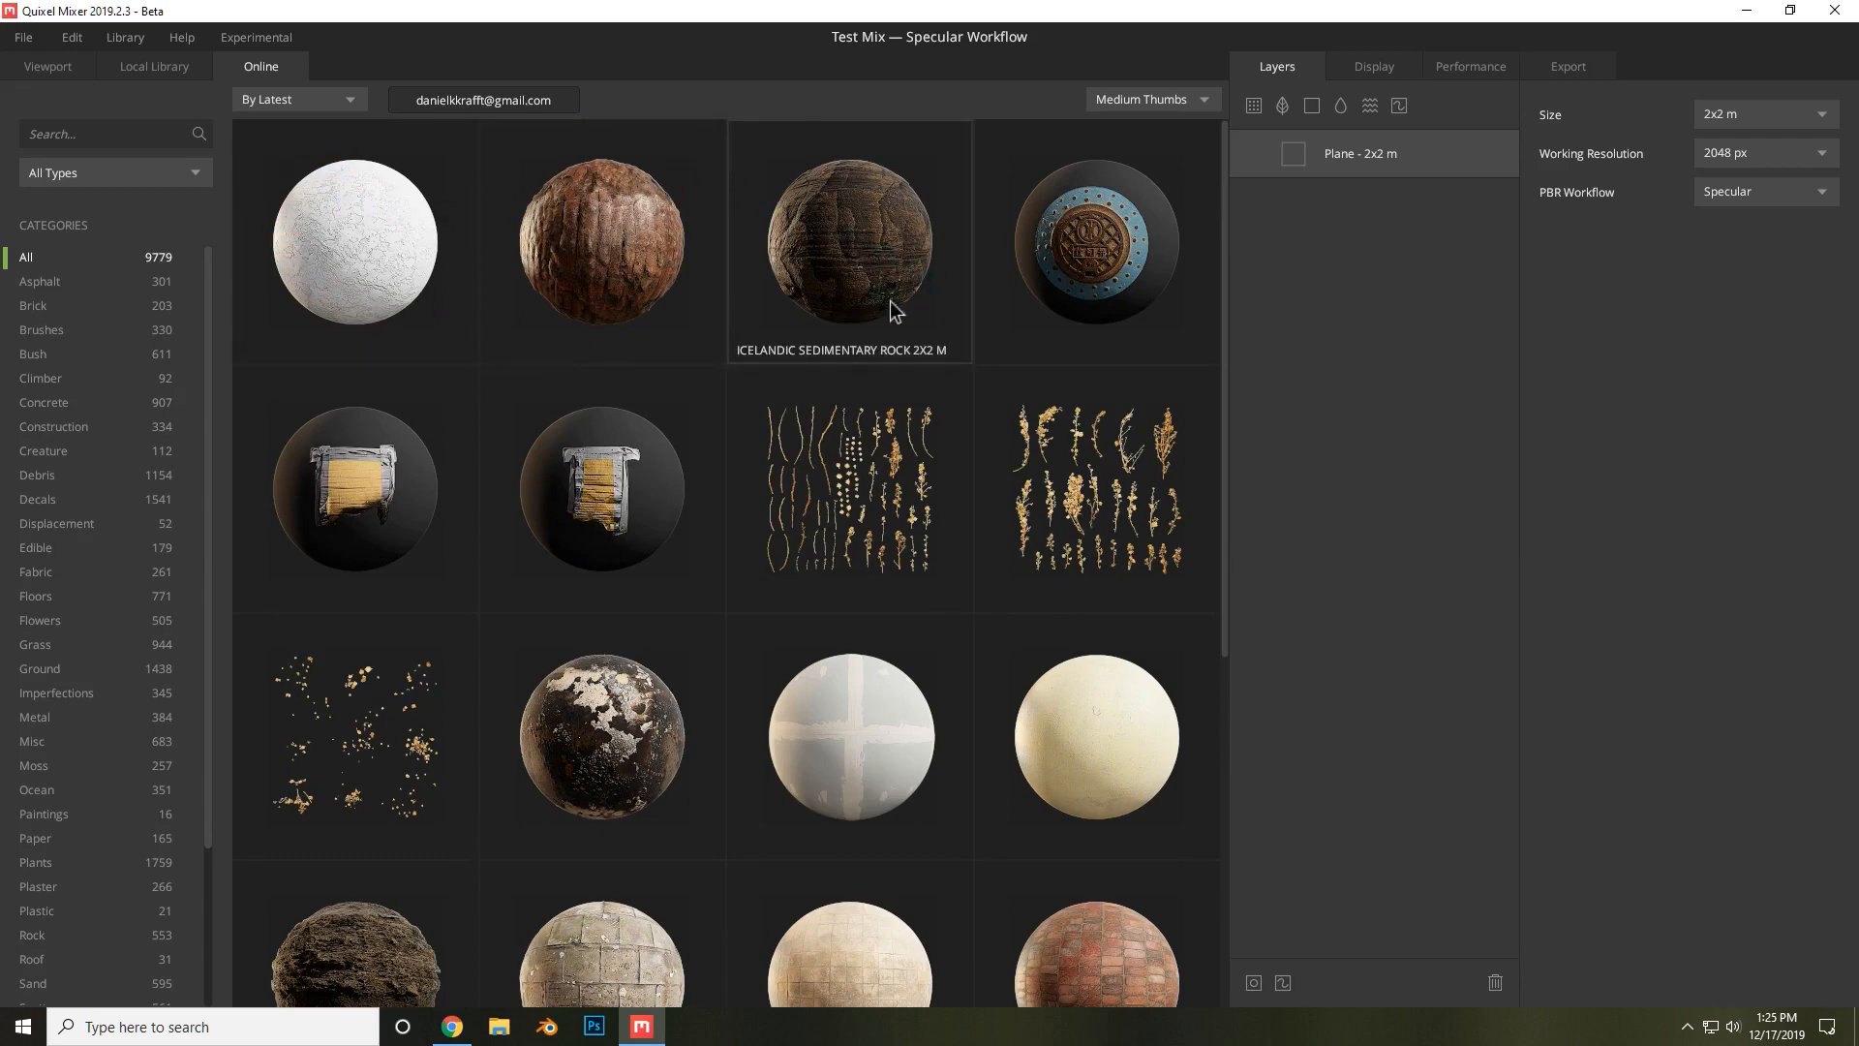
{"action": "scroll", "coordinate": [802, 308], "scroll_direction": "down", "scroll_amount": 1}
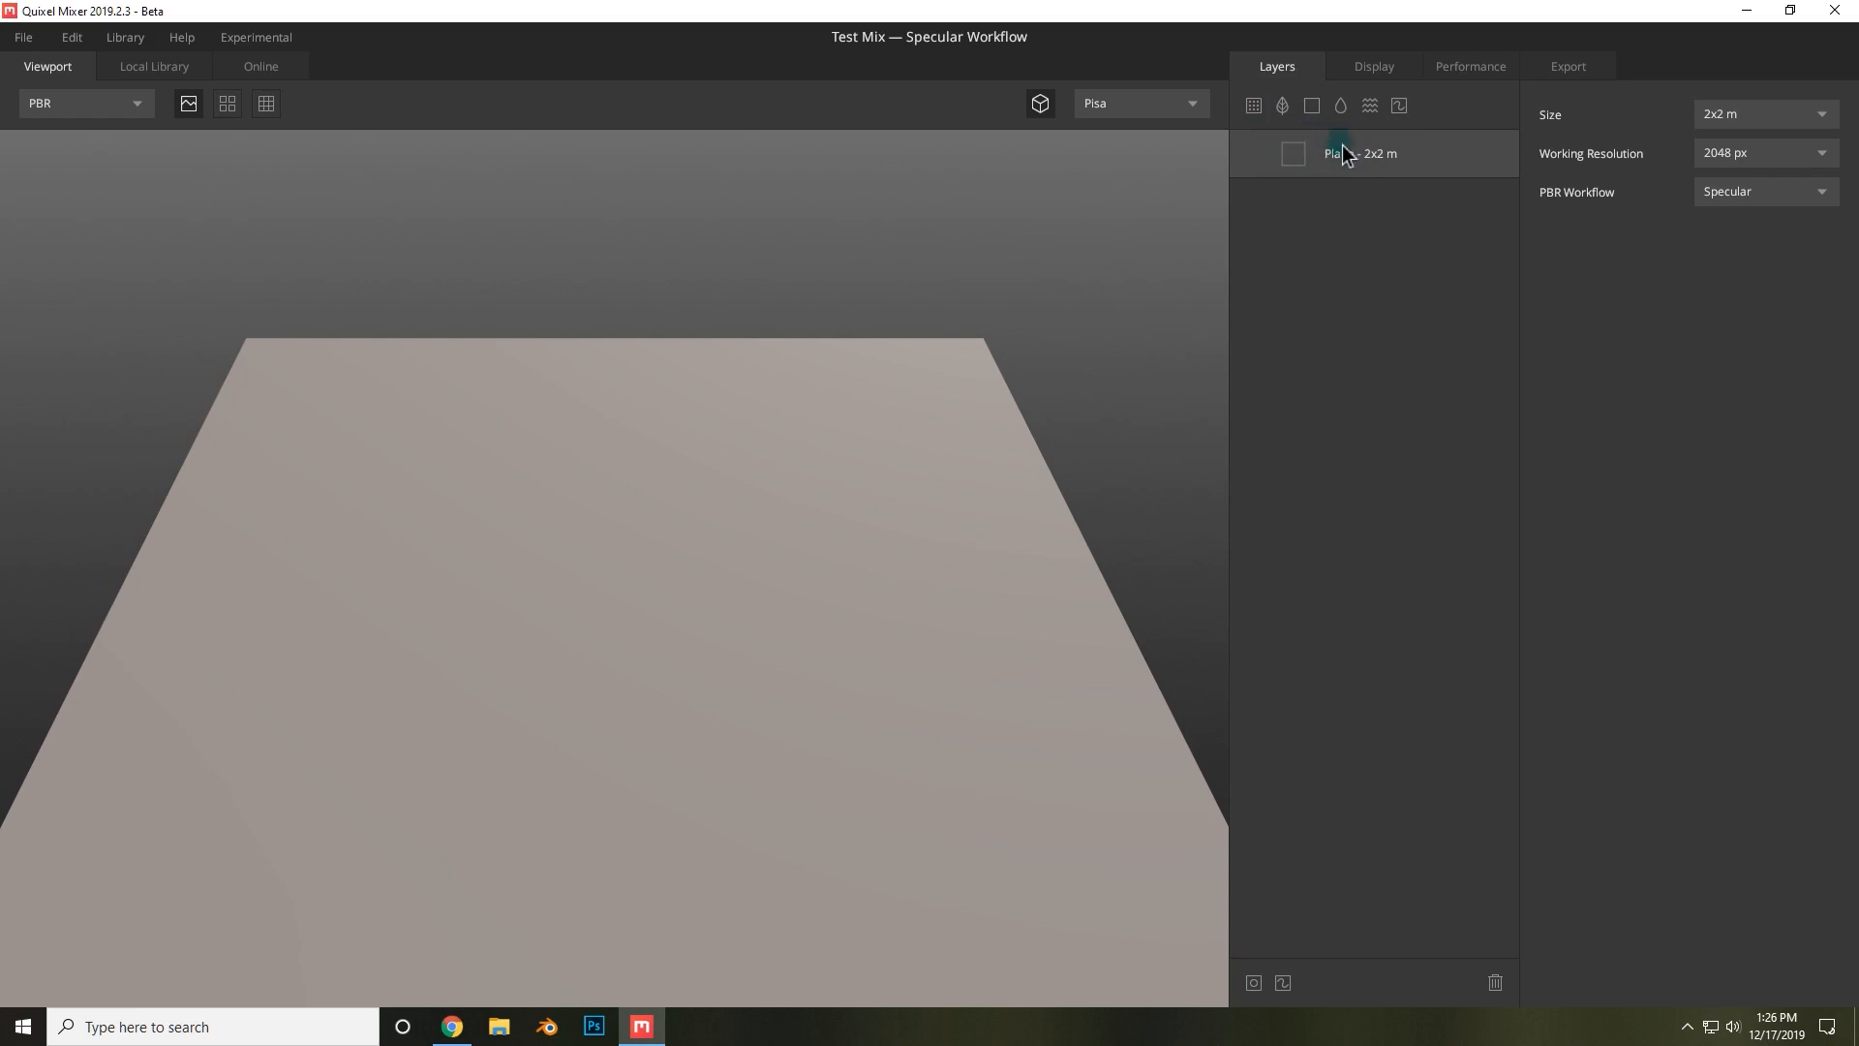
Set the plane size to 10x10 m.
{"action": "scroll", "coordinate": [817, 437], "scroll_direction": "down", "scroll_amount": 5}
{"action": "scroll", "coordinate": [719, 500], "scroll_direction": "up", "scroll_amount": 3}
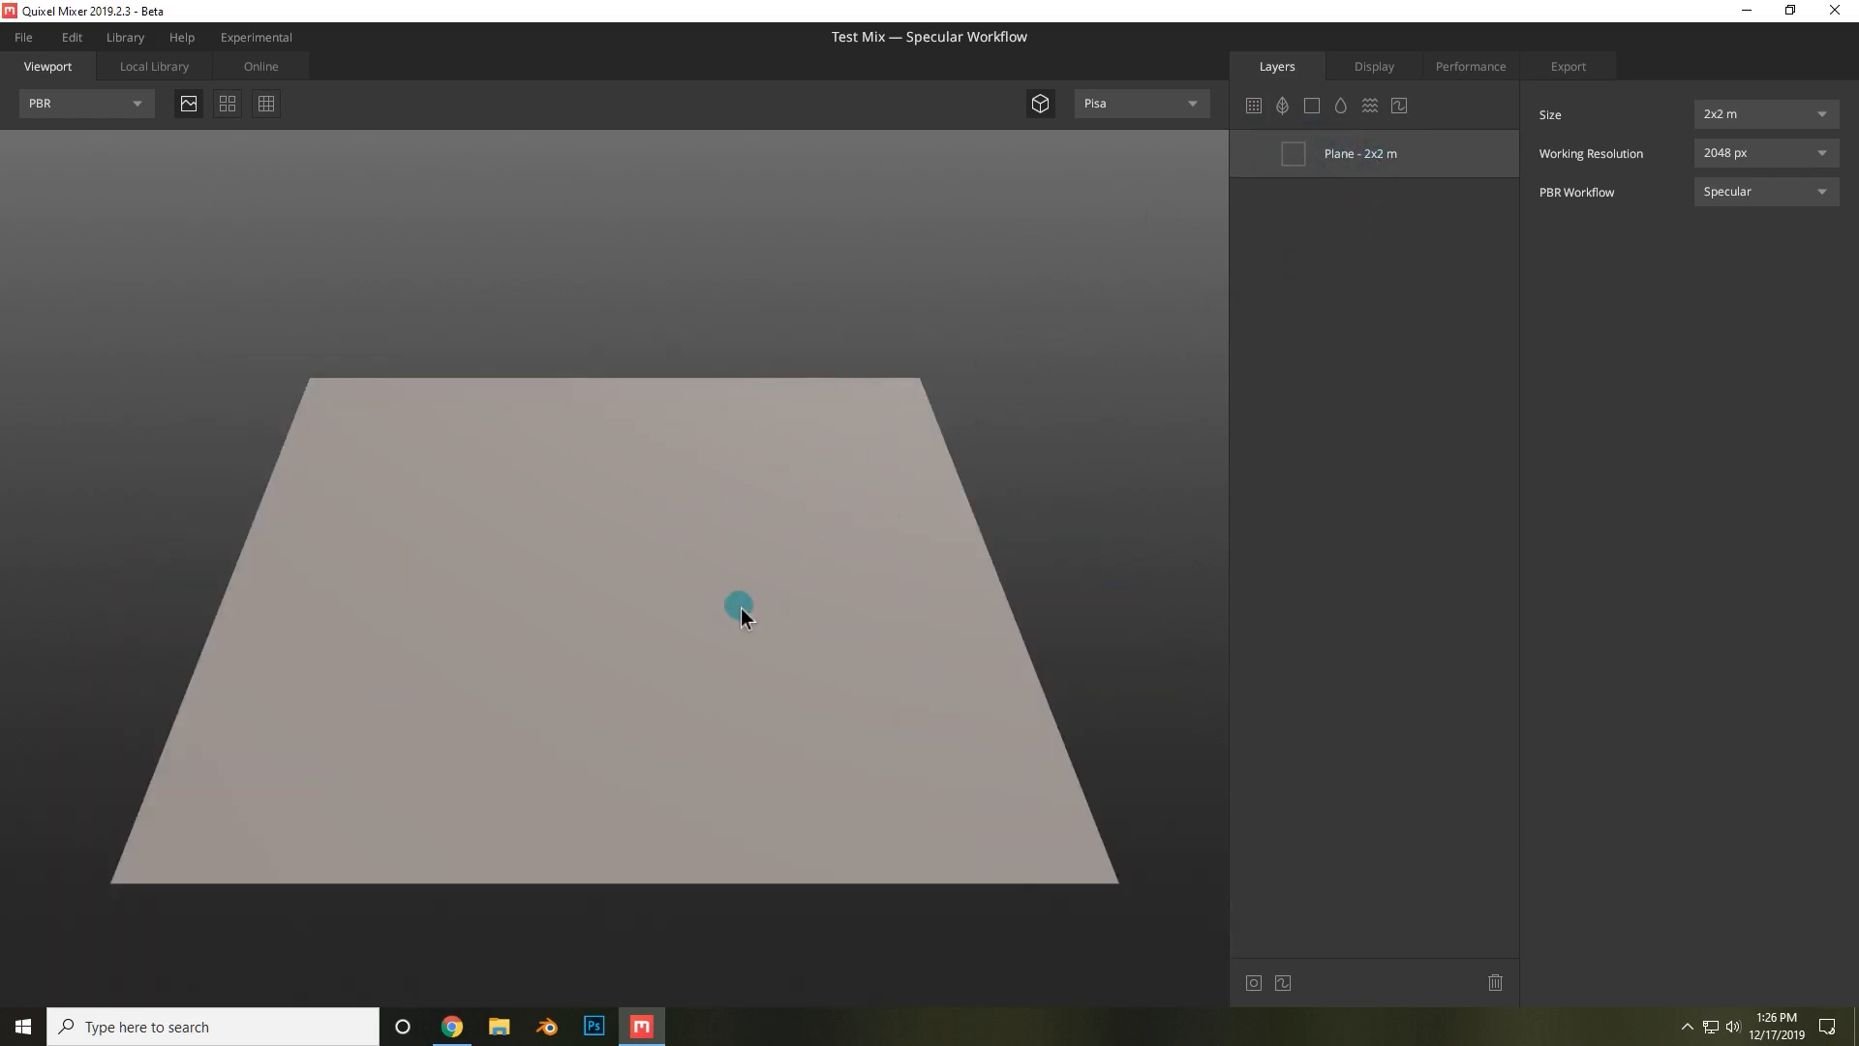
{"action": "left_click", "coordinate": [1734, 115]}
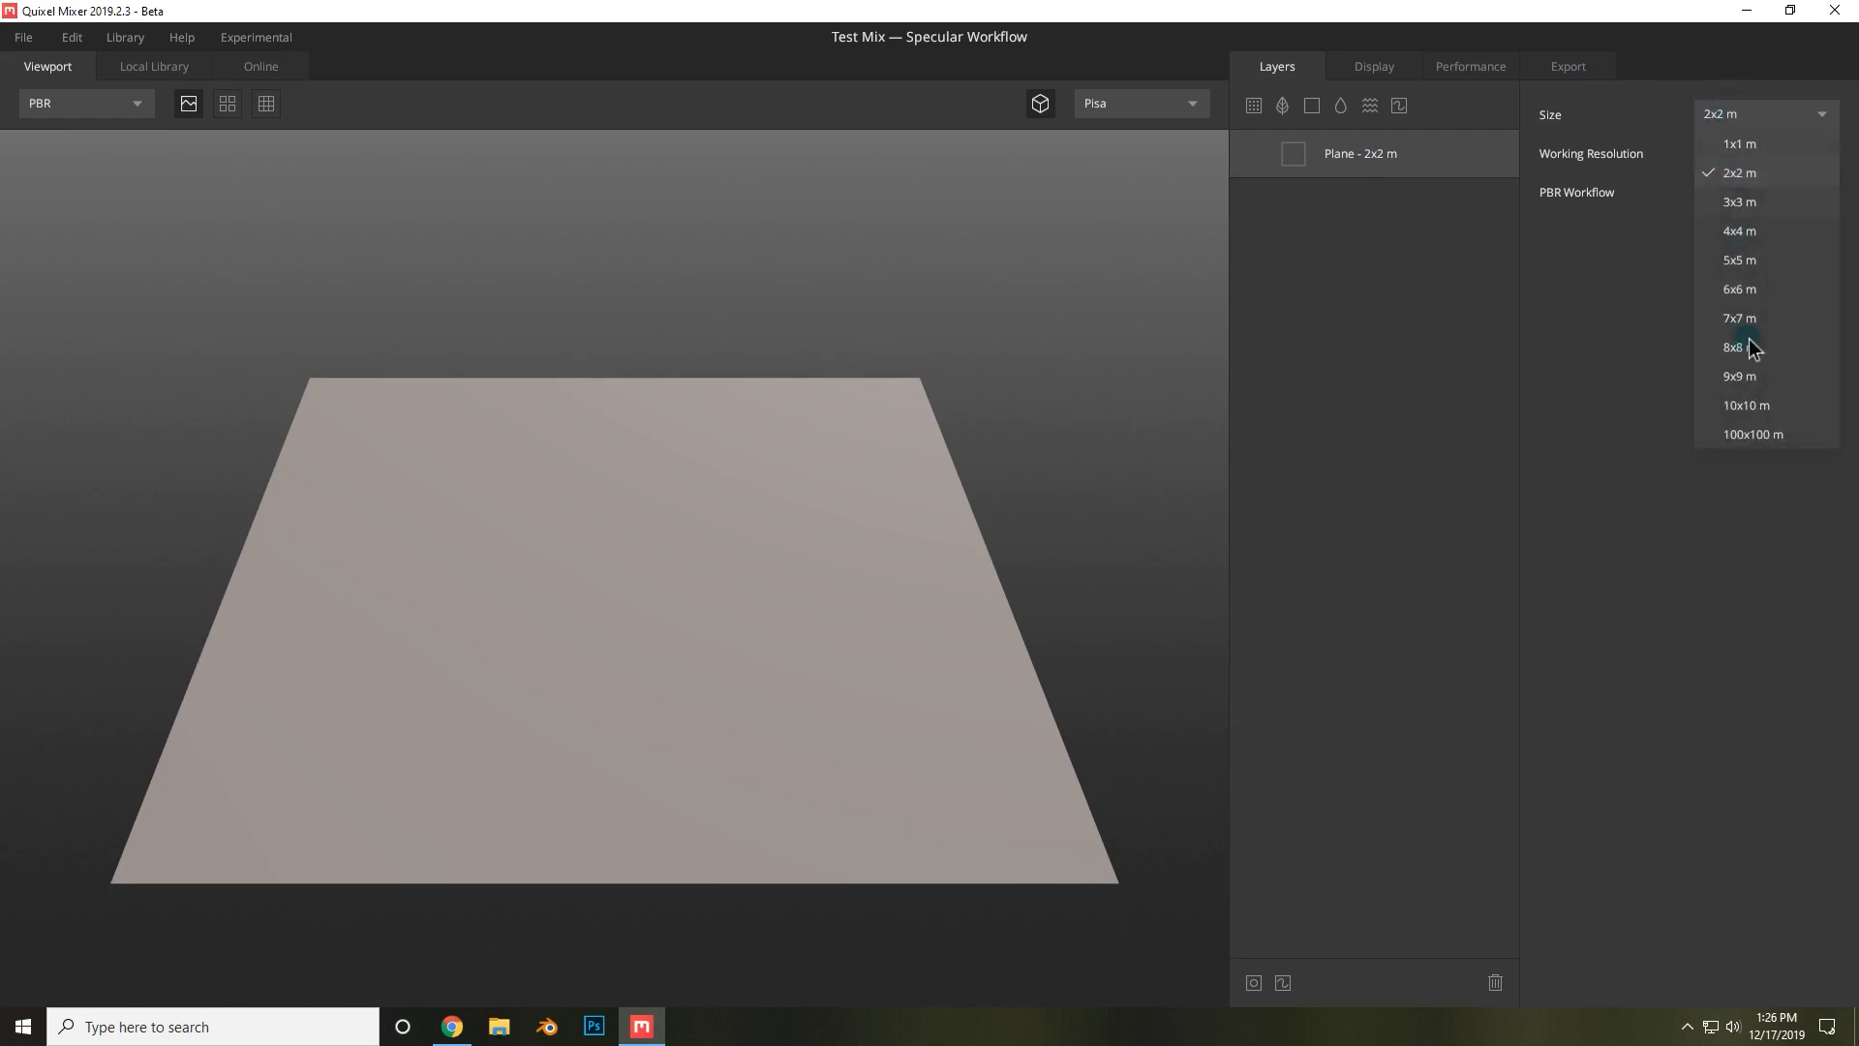
{"action": "left_click", "coordinate": [1763, 407]}
Set the plane size to 1x1 m.
{"action": "scroll", "coordinate": [1056, 477], "scroll_direction": "down", "scroll_amount": 4}
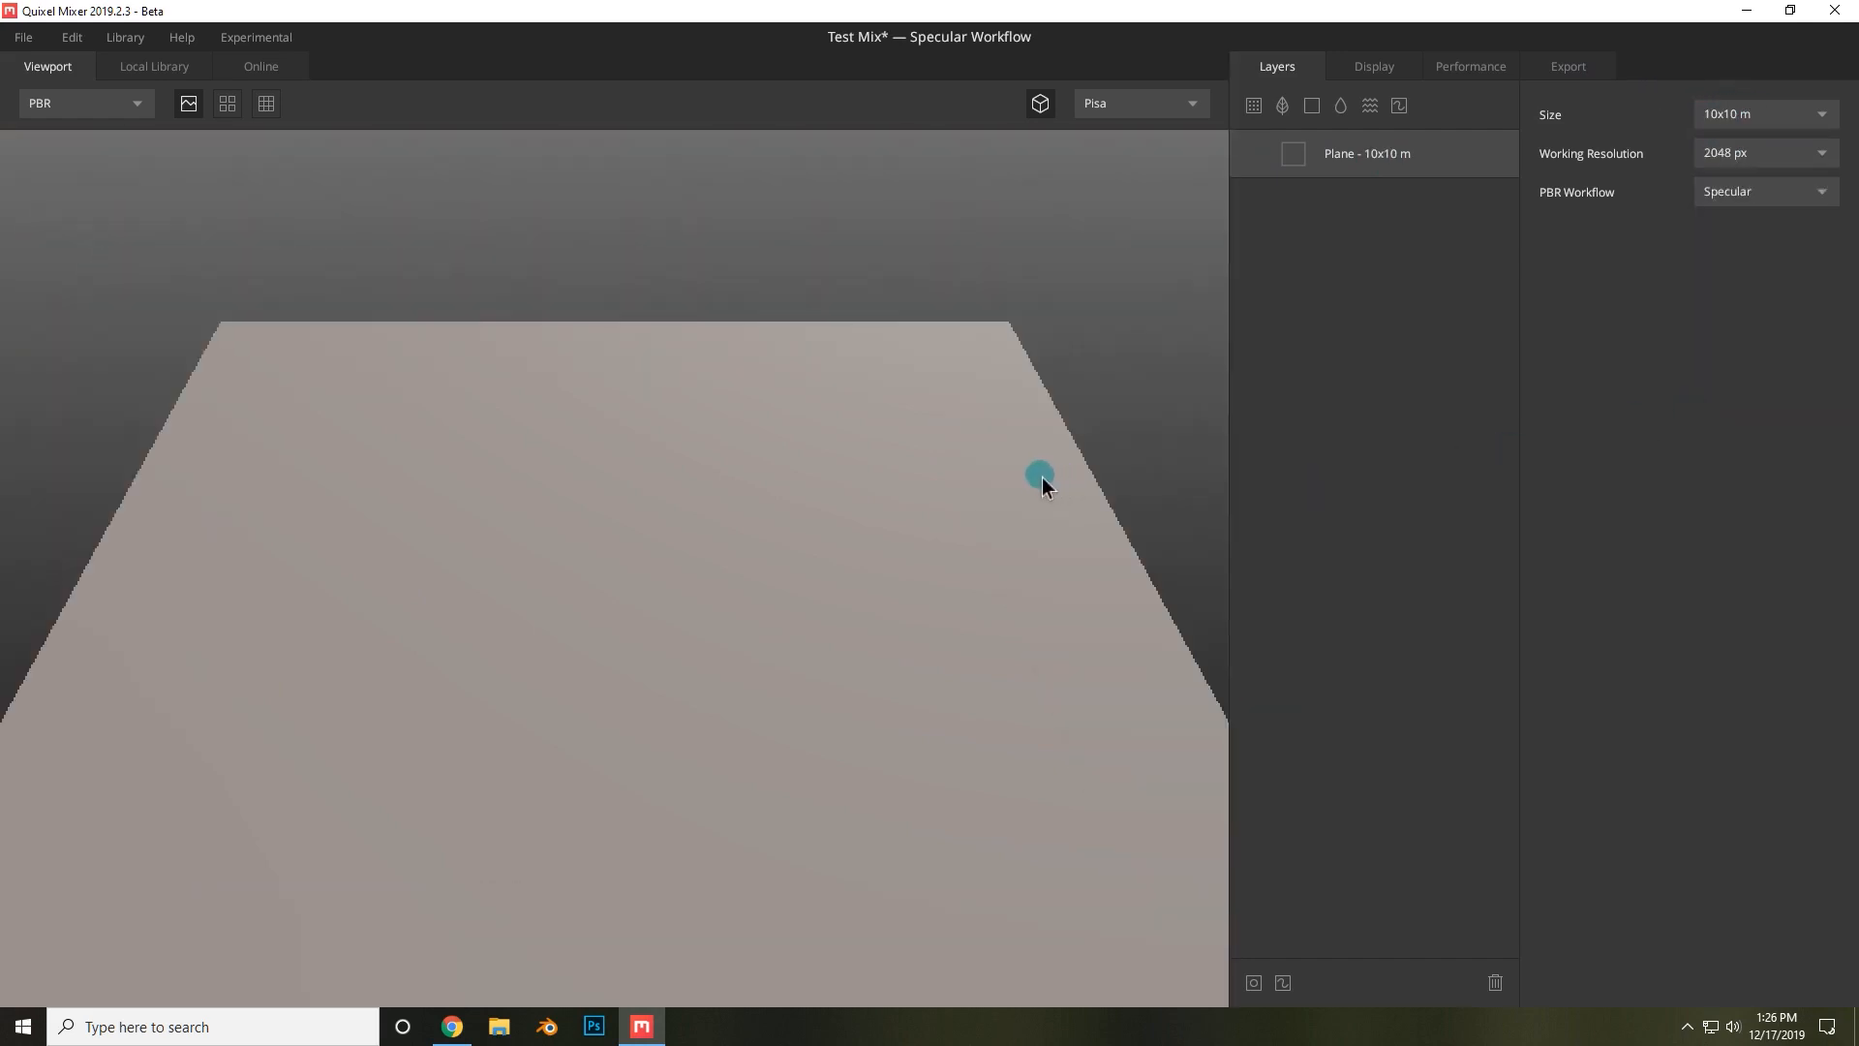
{"action": "scroll", "coordinate": [718, 420], "scroll_direction": "down", "scroll_amount": 2}
{"action": "scroll", "coordinate": [602, 556], "scroll_direction": "up", "scroll_amount": 3}
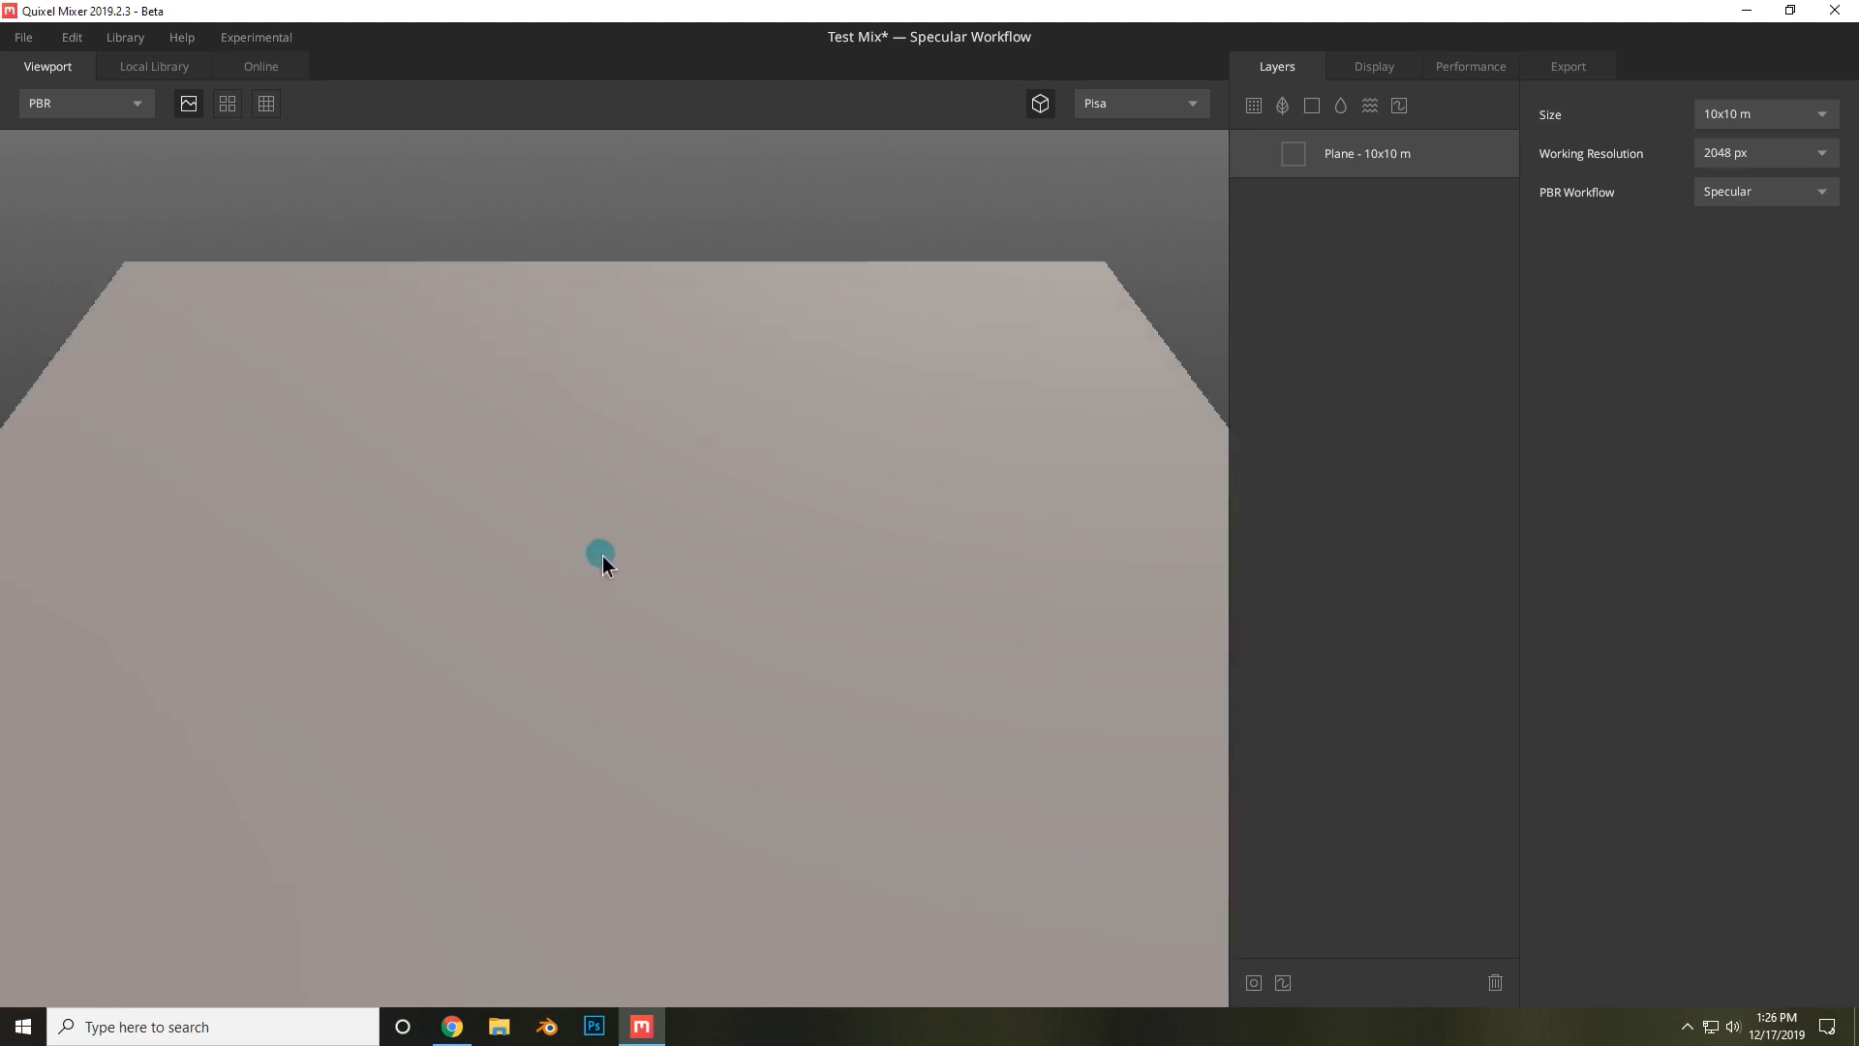
{"action": "left_click", "coordinate": [1803, 115]}
{"action": "left_click", "coordinate": [1740, 144]}
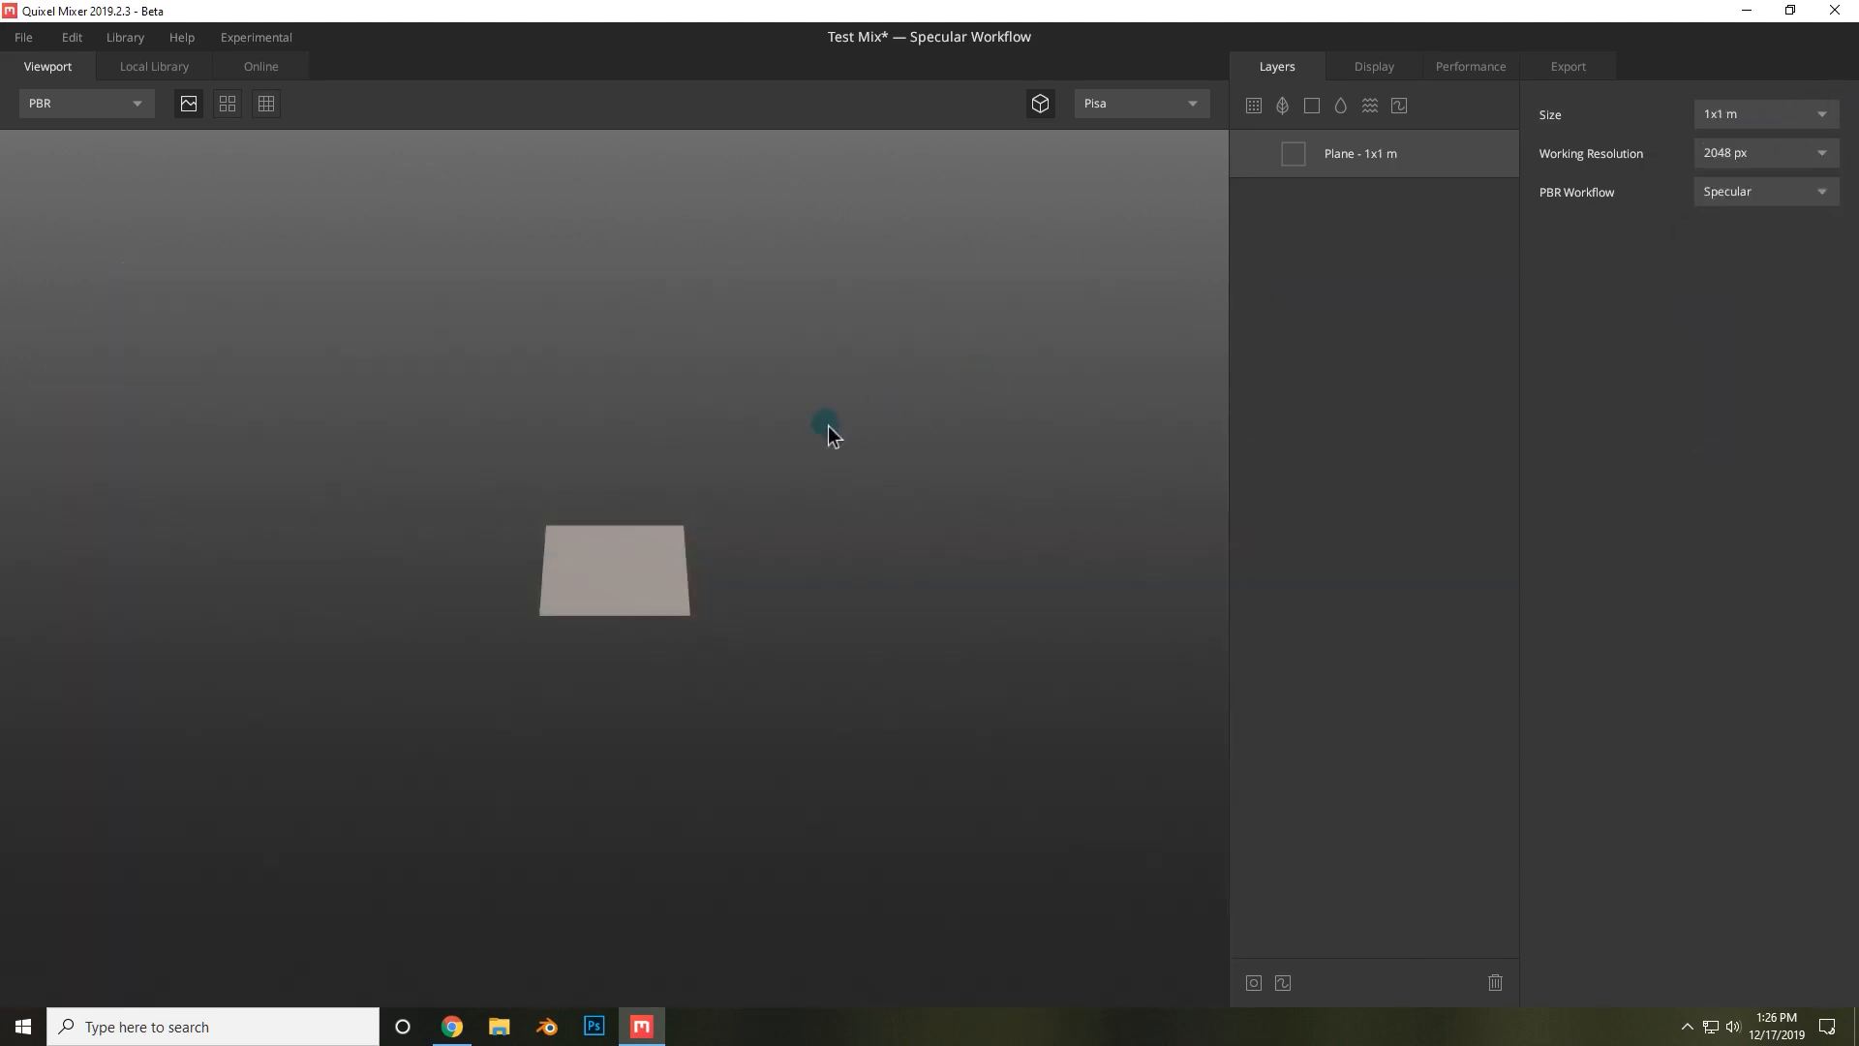
{"action": "scroll", "coordinate": [678, 581], "scroll_direction": "up", "scroll_amount": 5}
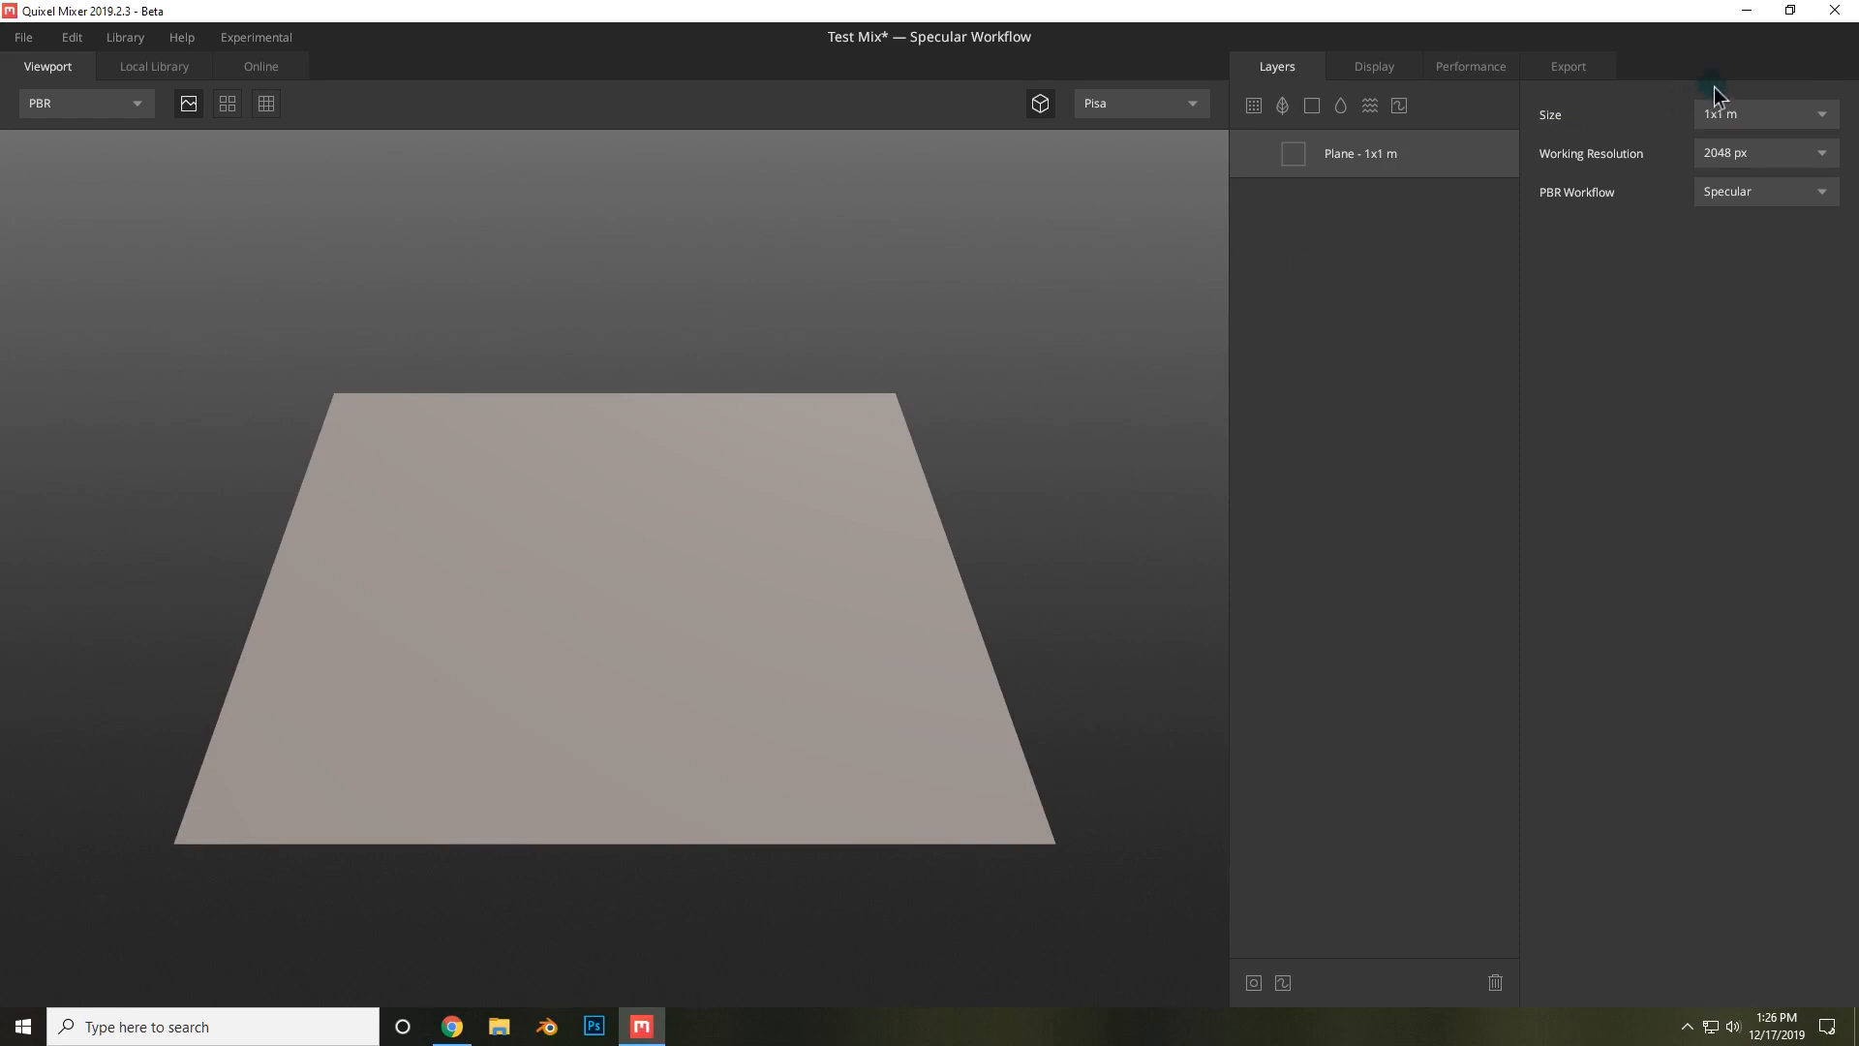
Set the working resolution to 4096 px.
{"action": "left_click", "coordinate": [1758, 152]}
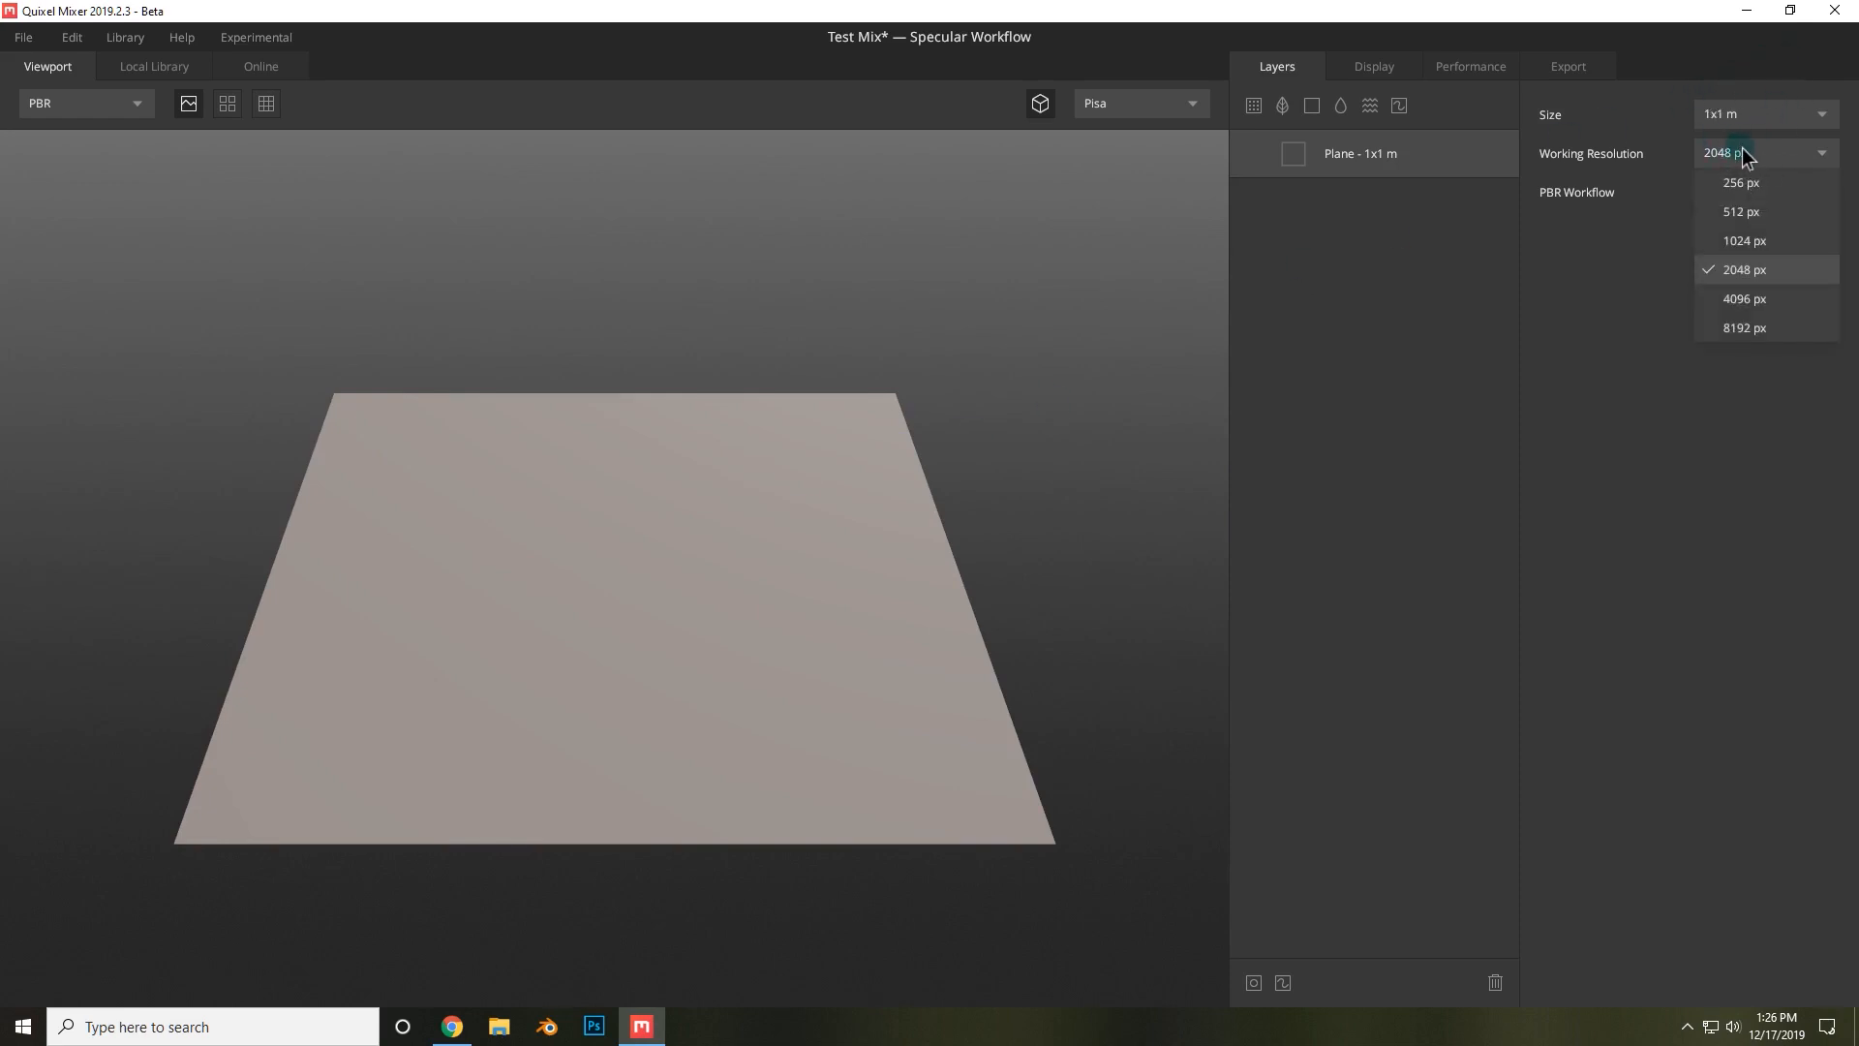
{"action": "left_click", "coordinate": [1745, 298]}
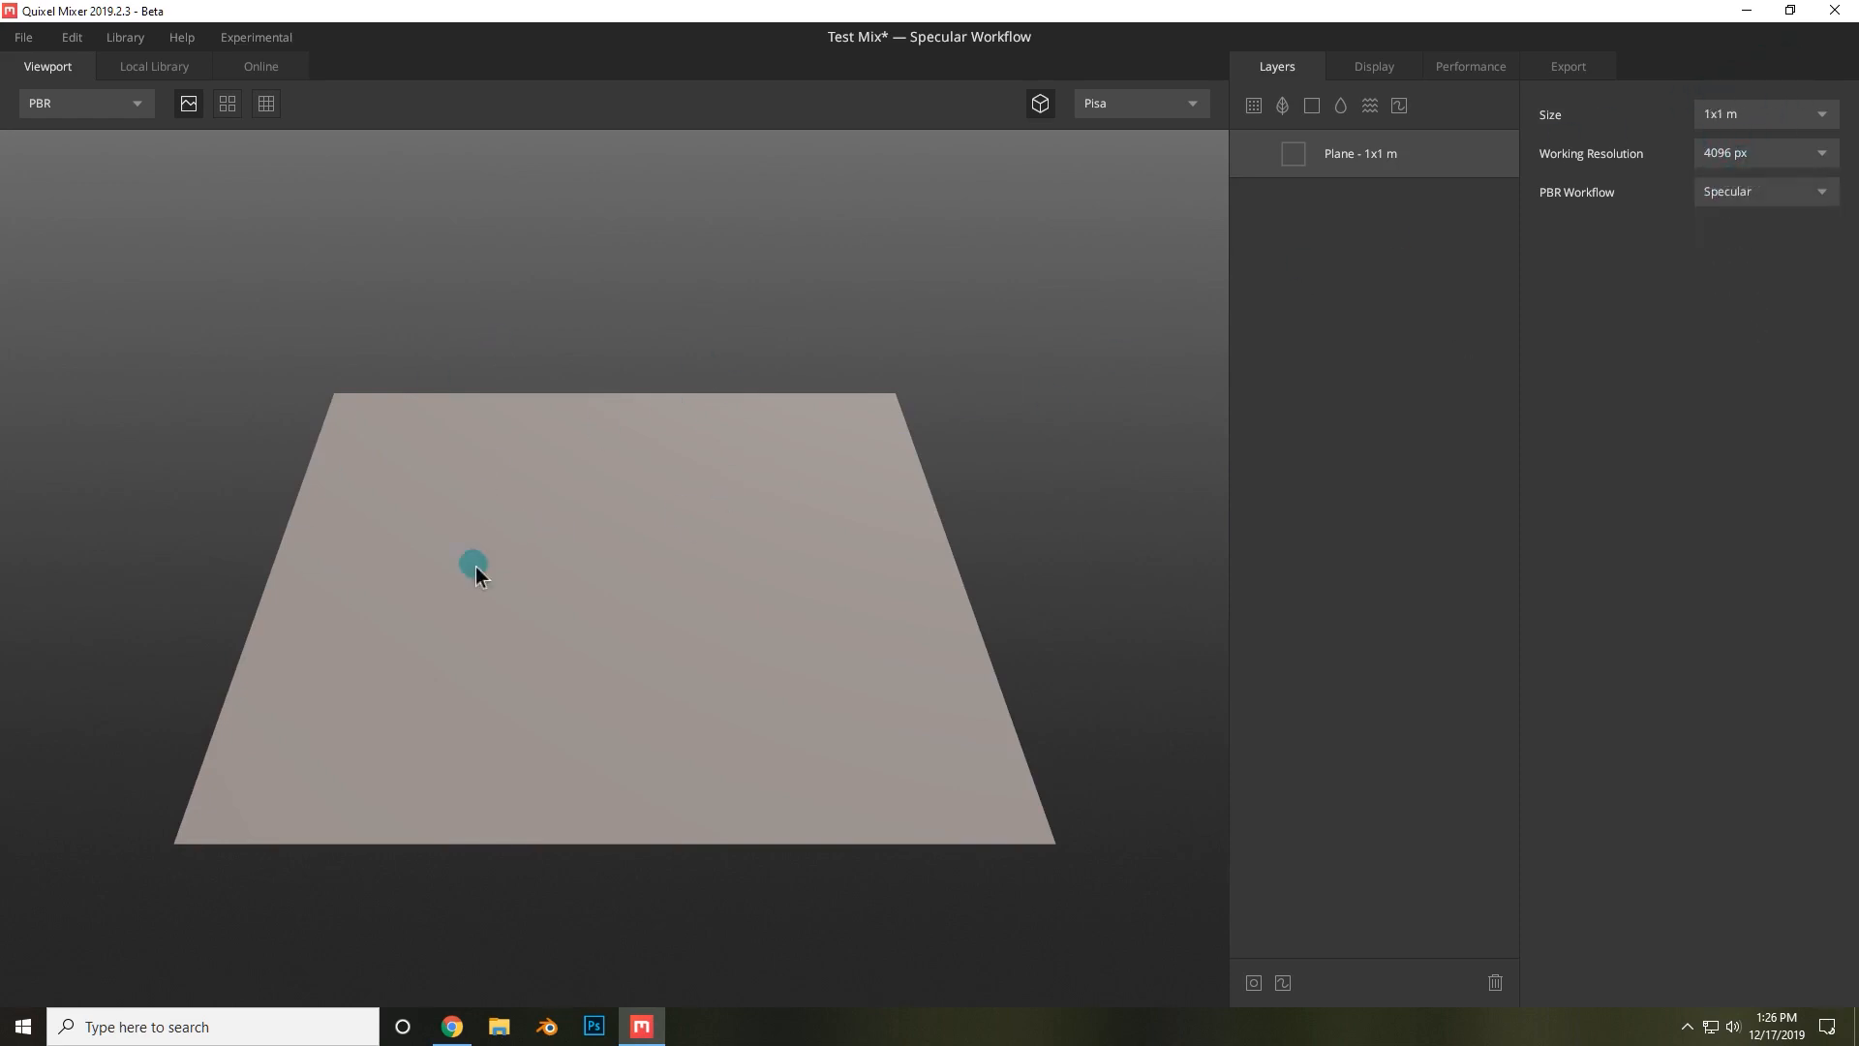
{"action": "left_click", "coordinate": [1723, 151]}
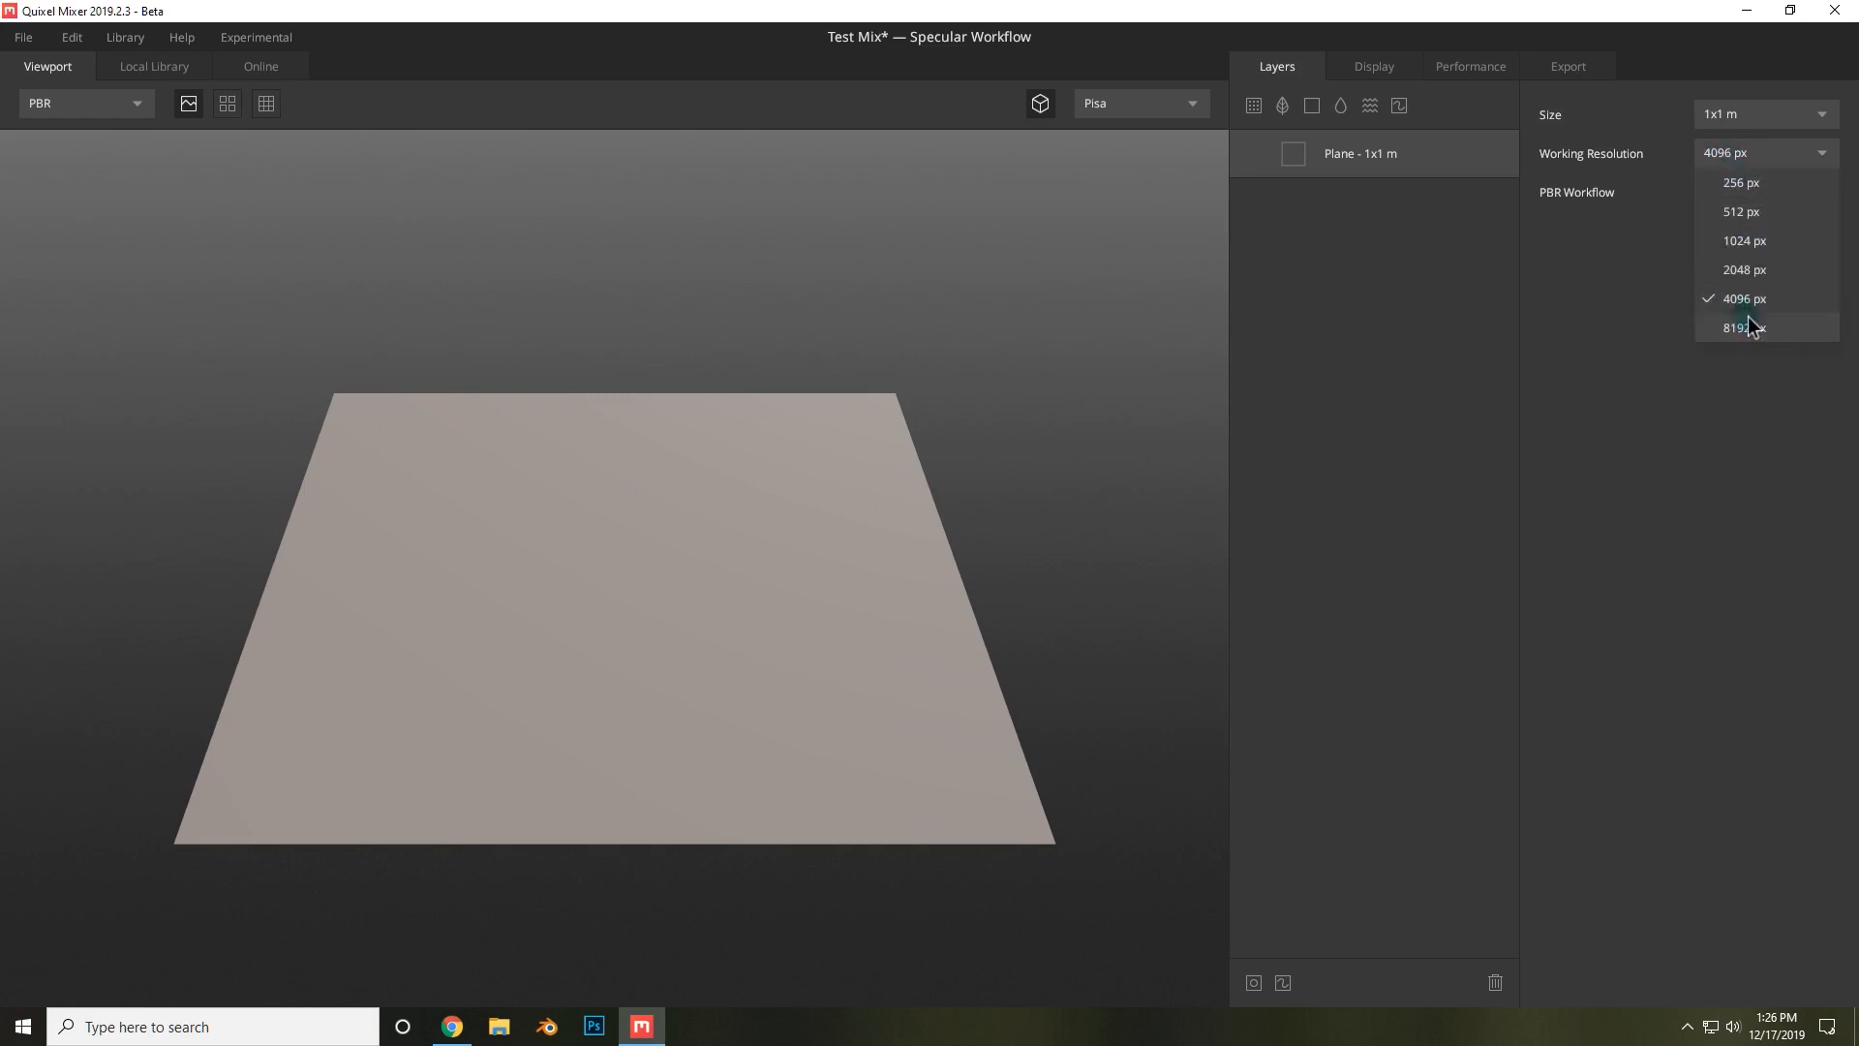
{"action": "left_click", "coordinate": [1748, 327]}
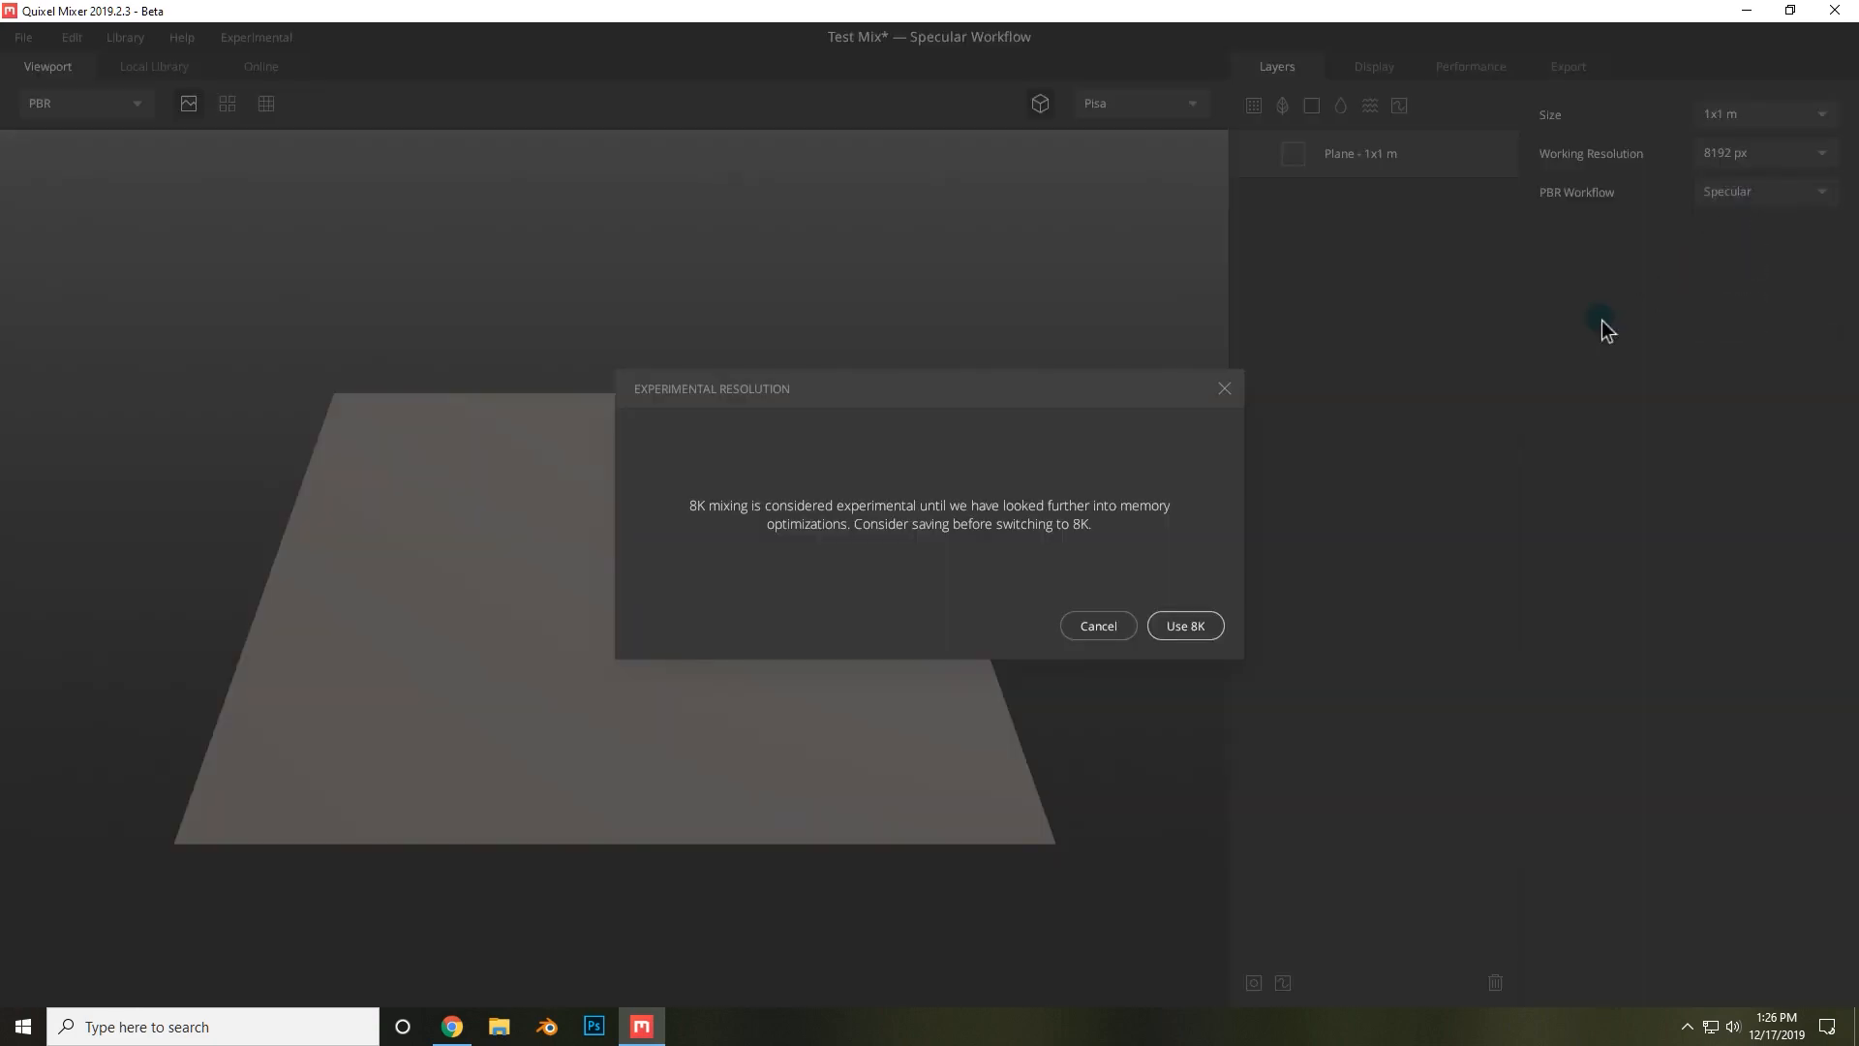
{"action": "left_click", "coordinate": [1100, 626]}
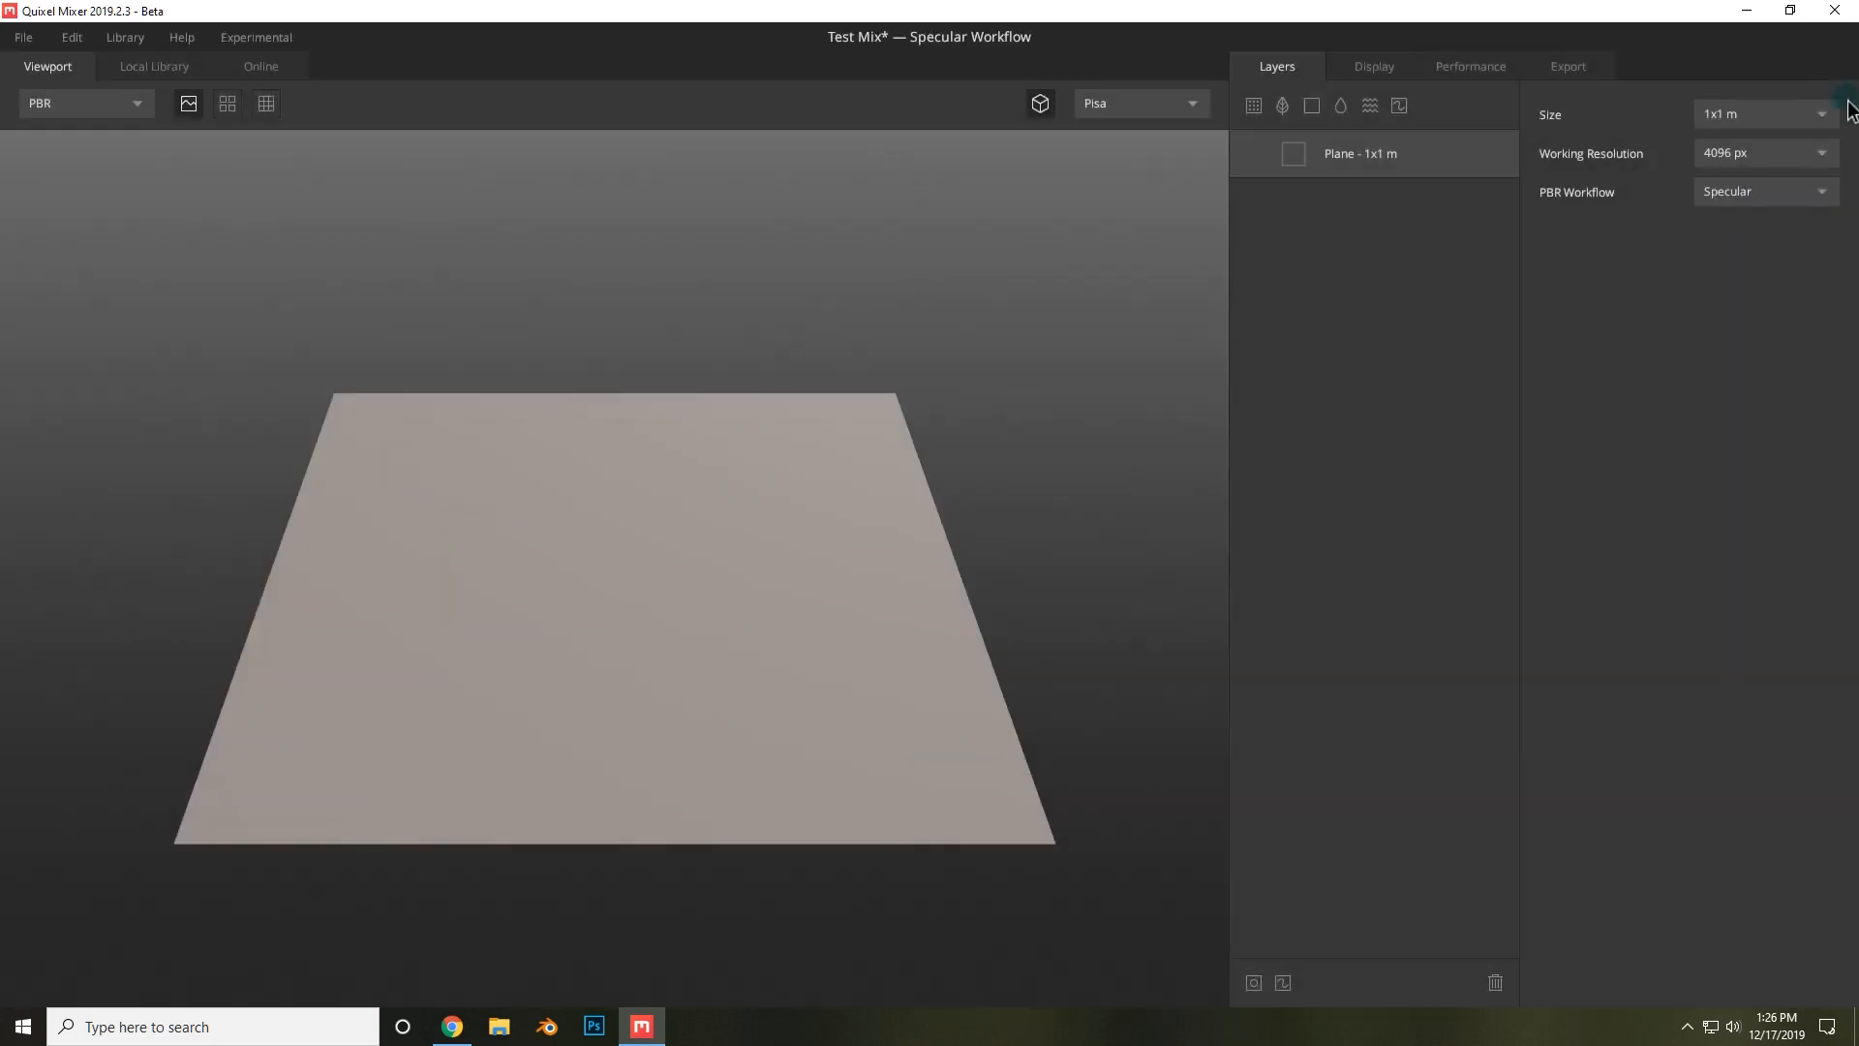
Set the working resolution to 2048 px and the plane size to 2x2 m.
{"action": "left_click", "coordinate": [1816, 153]}
{"action": "left_click", "coordinate": [1780, 271]}
{"action": "left_click", "coordinate": [1748, 115]}
{"action": "left_click", "coordinate": [1741, 175]}
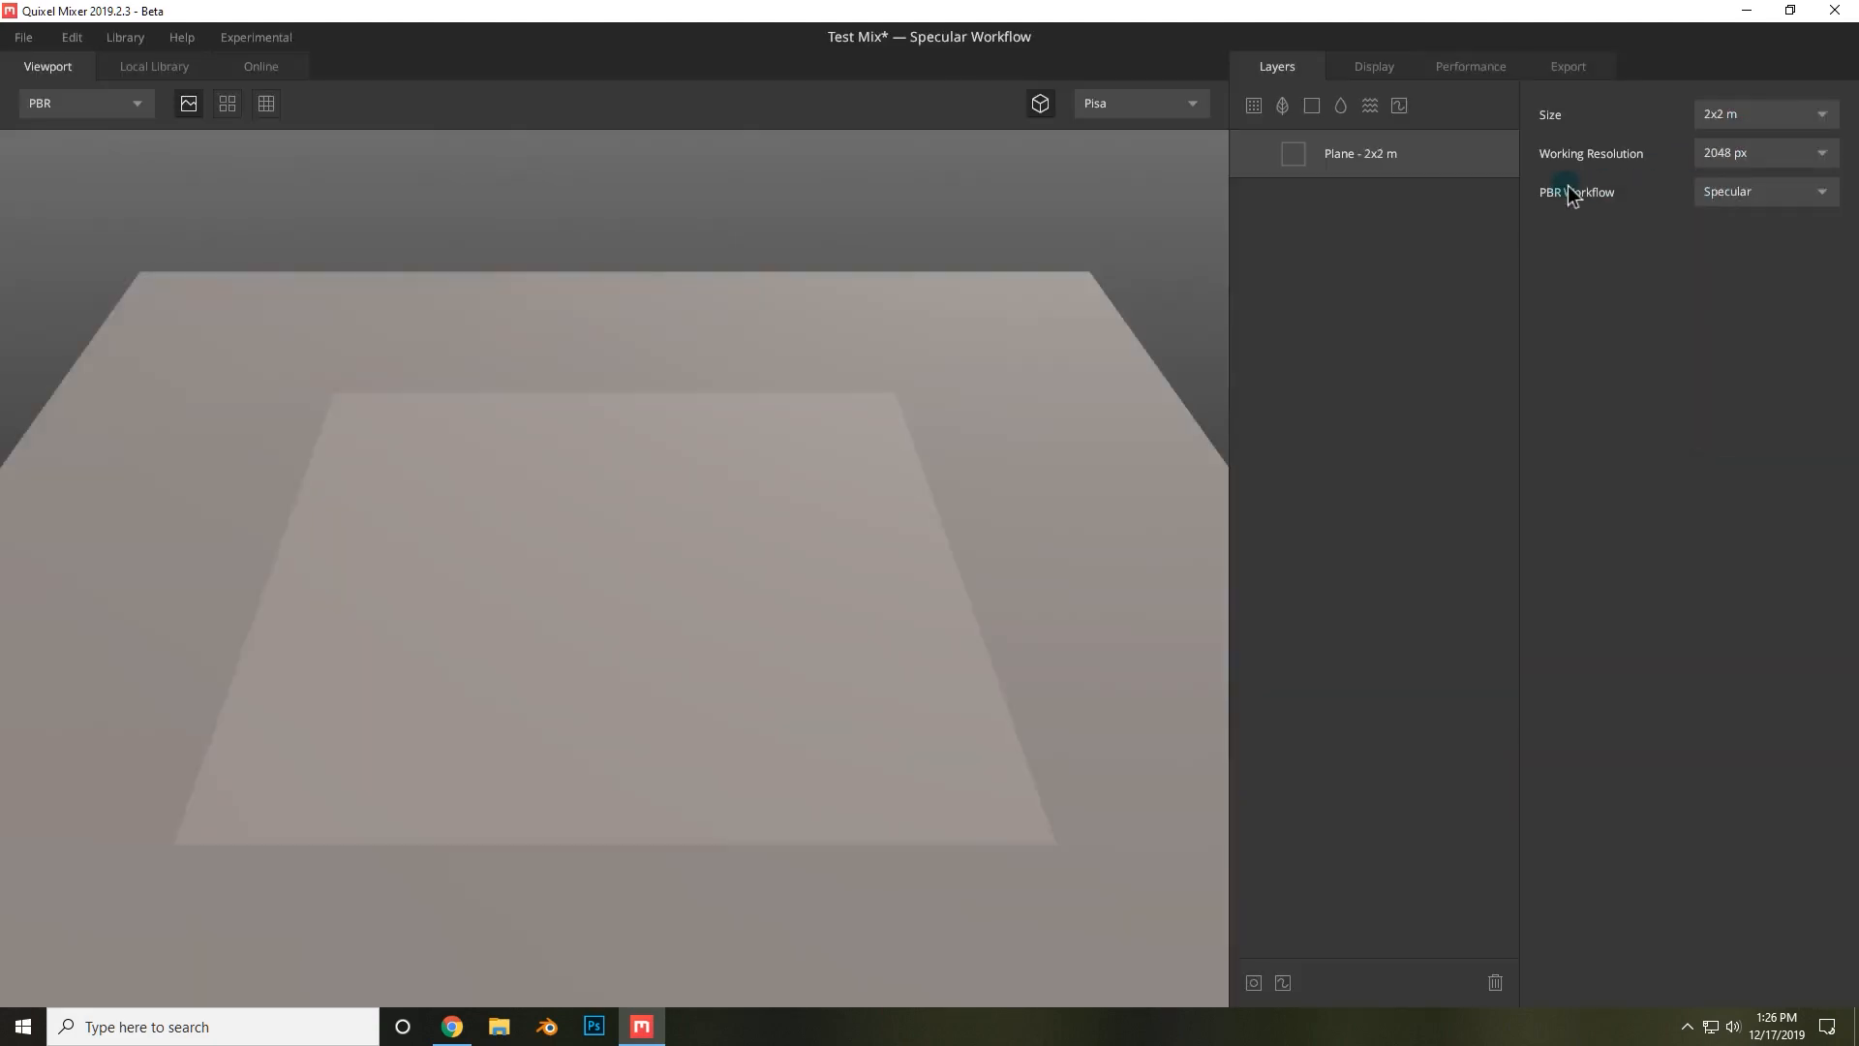
Add the Thai Wet Sand Footprints 2x2 m surface from the local library as a new layer on the plane.
{"action": "left_click_drag", "start_coordinate": [1015, 304], "coordinate": [1119, 242]}
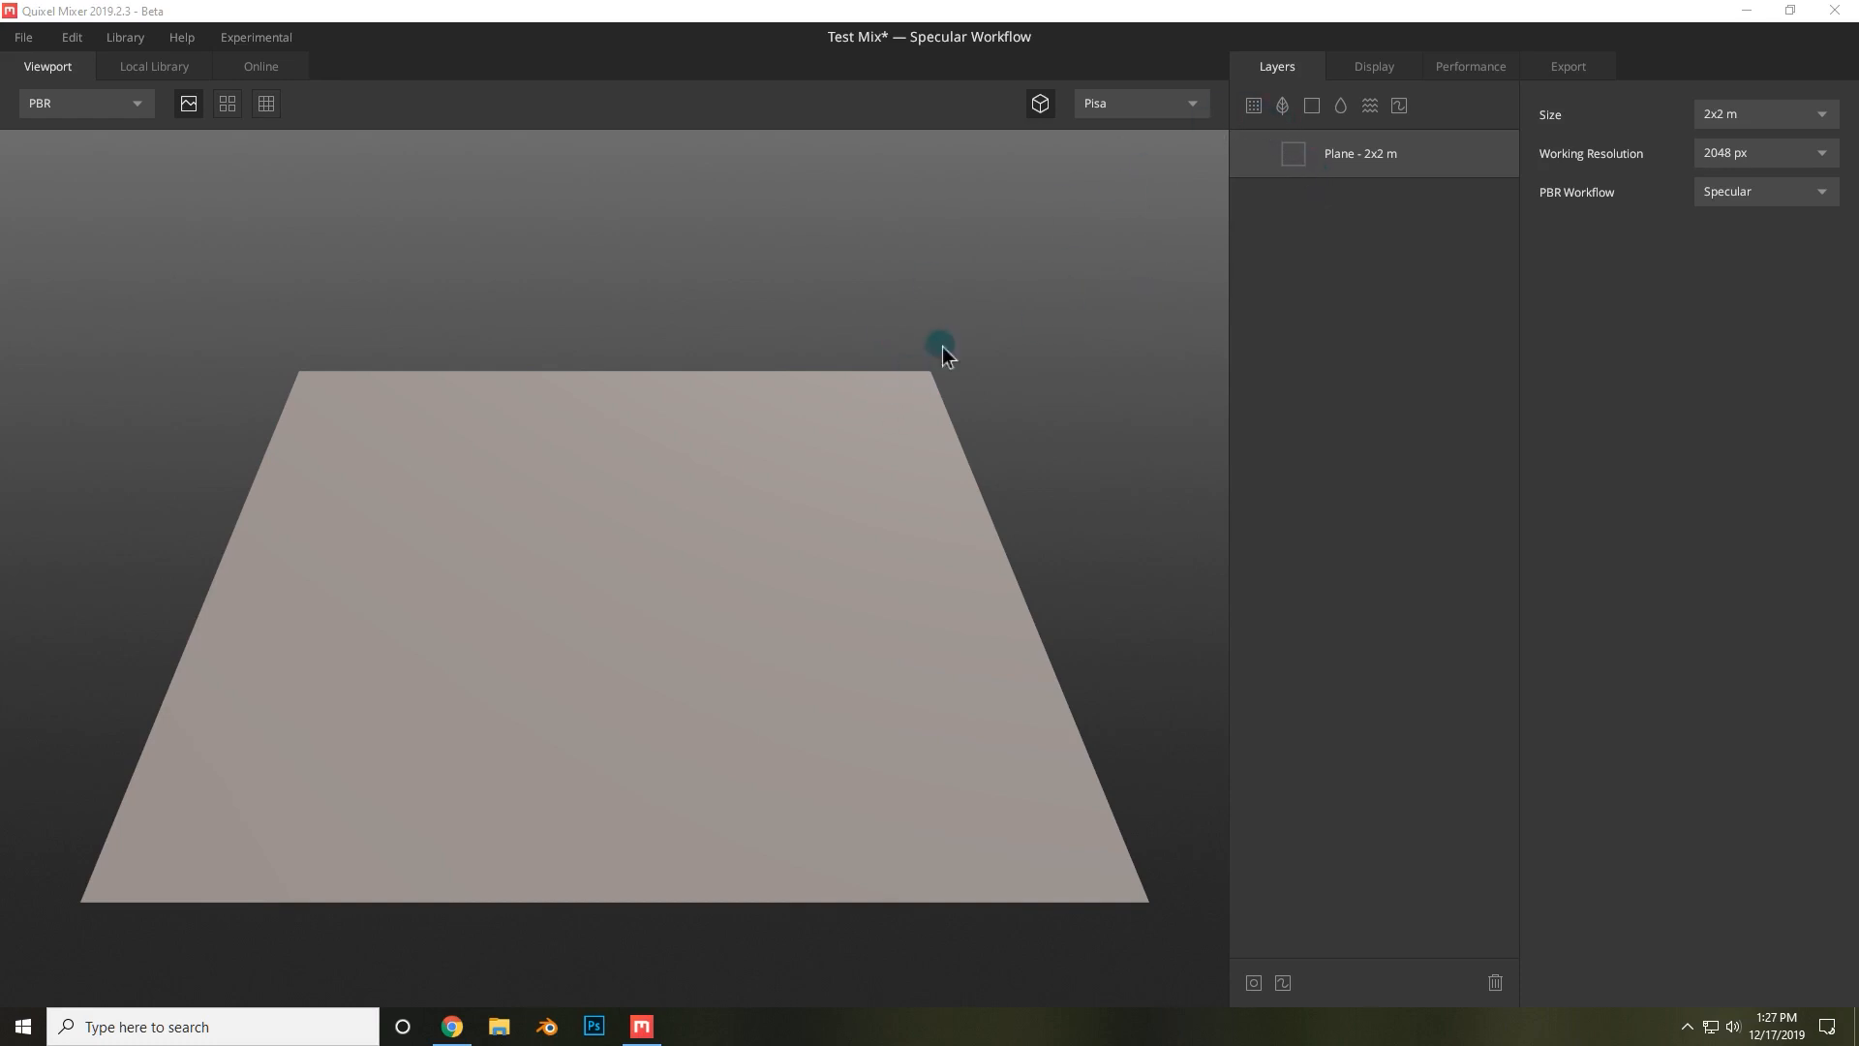
{"action": "left_click", "coordinate": [1256, 106]}
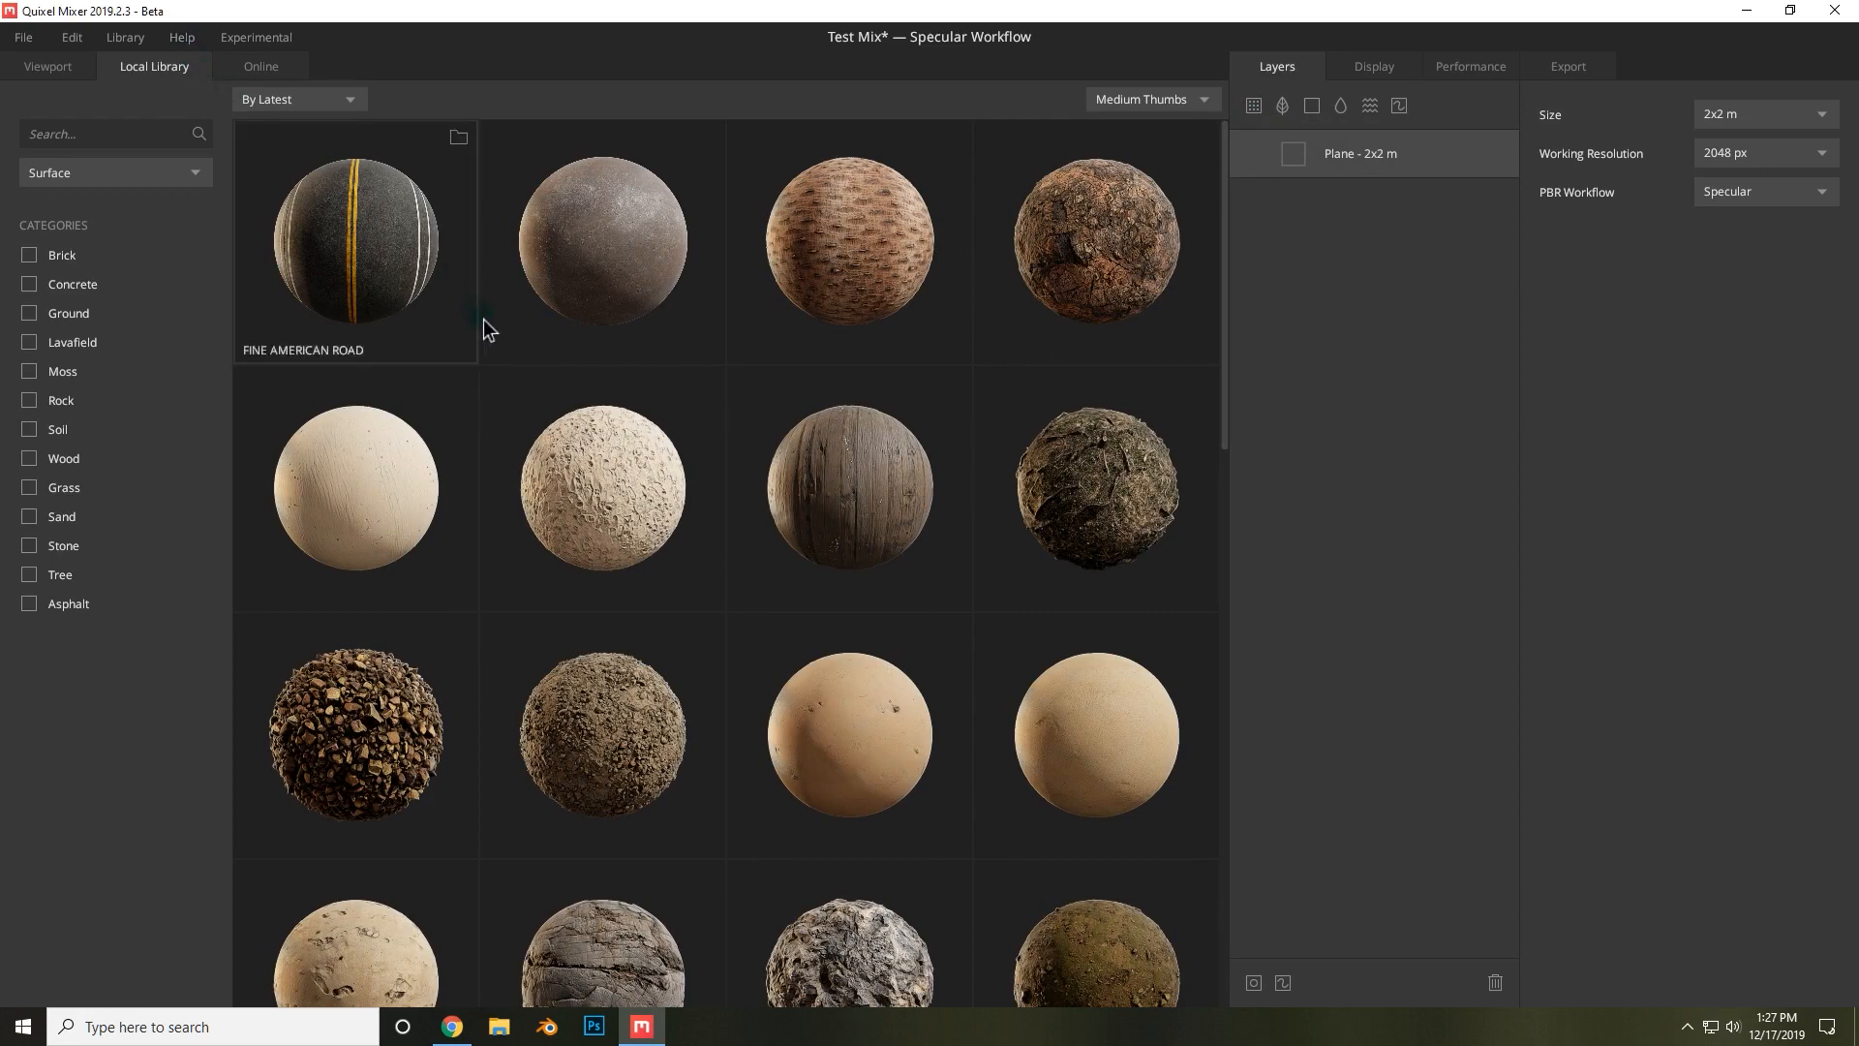
{"action": "scroll", "coordinate": [496, 329], "scroll_direction": "down", "scroll_amount": 3}
{"action": "scroll", "coordinate": [496, 330], "scroll_direction": "up", "scroll_amount": 2}
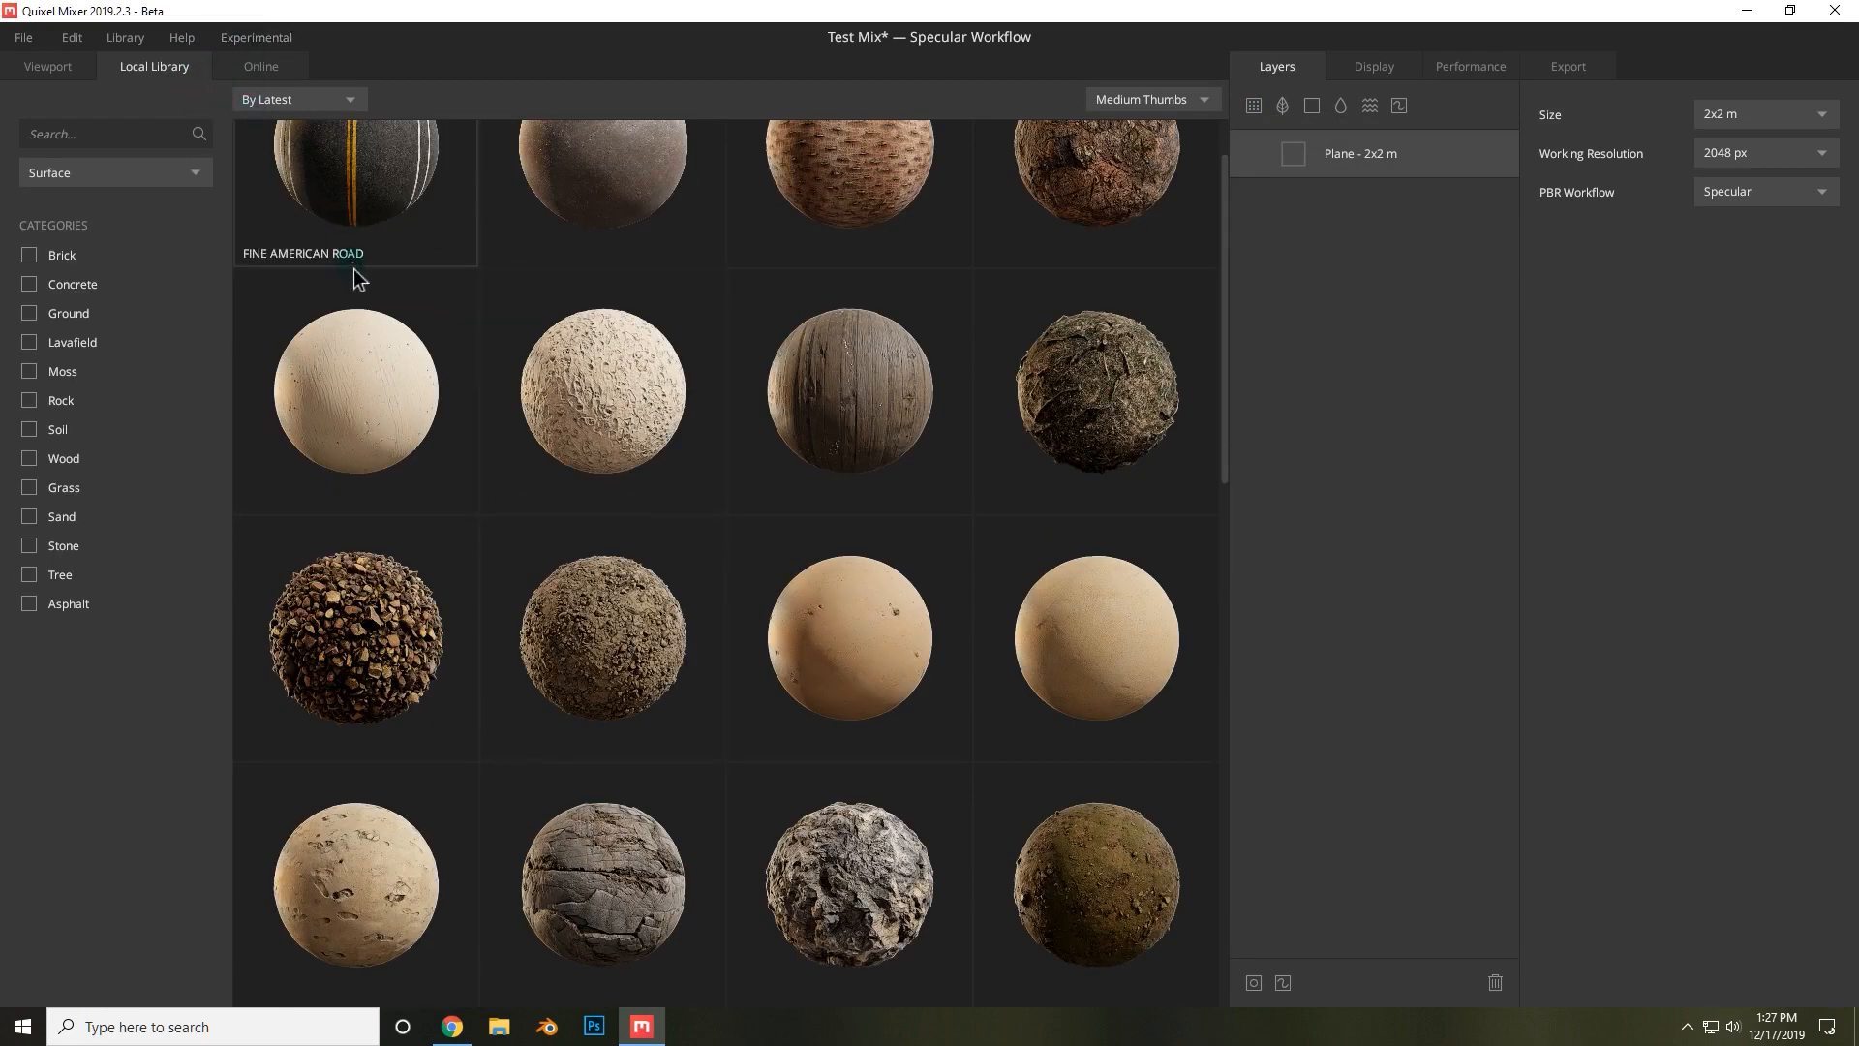
{"action": "scroll", "coordinate": [352, 269], "scroll_direction": "up", "scroll_amount": 1}
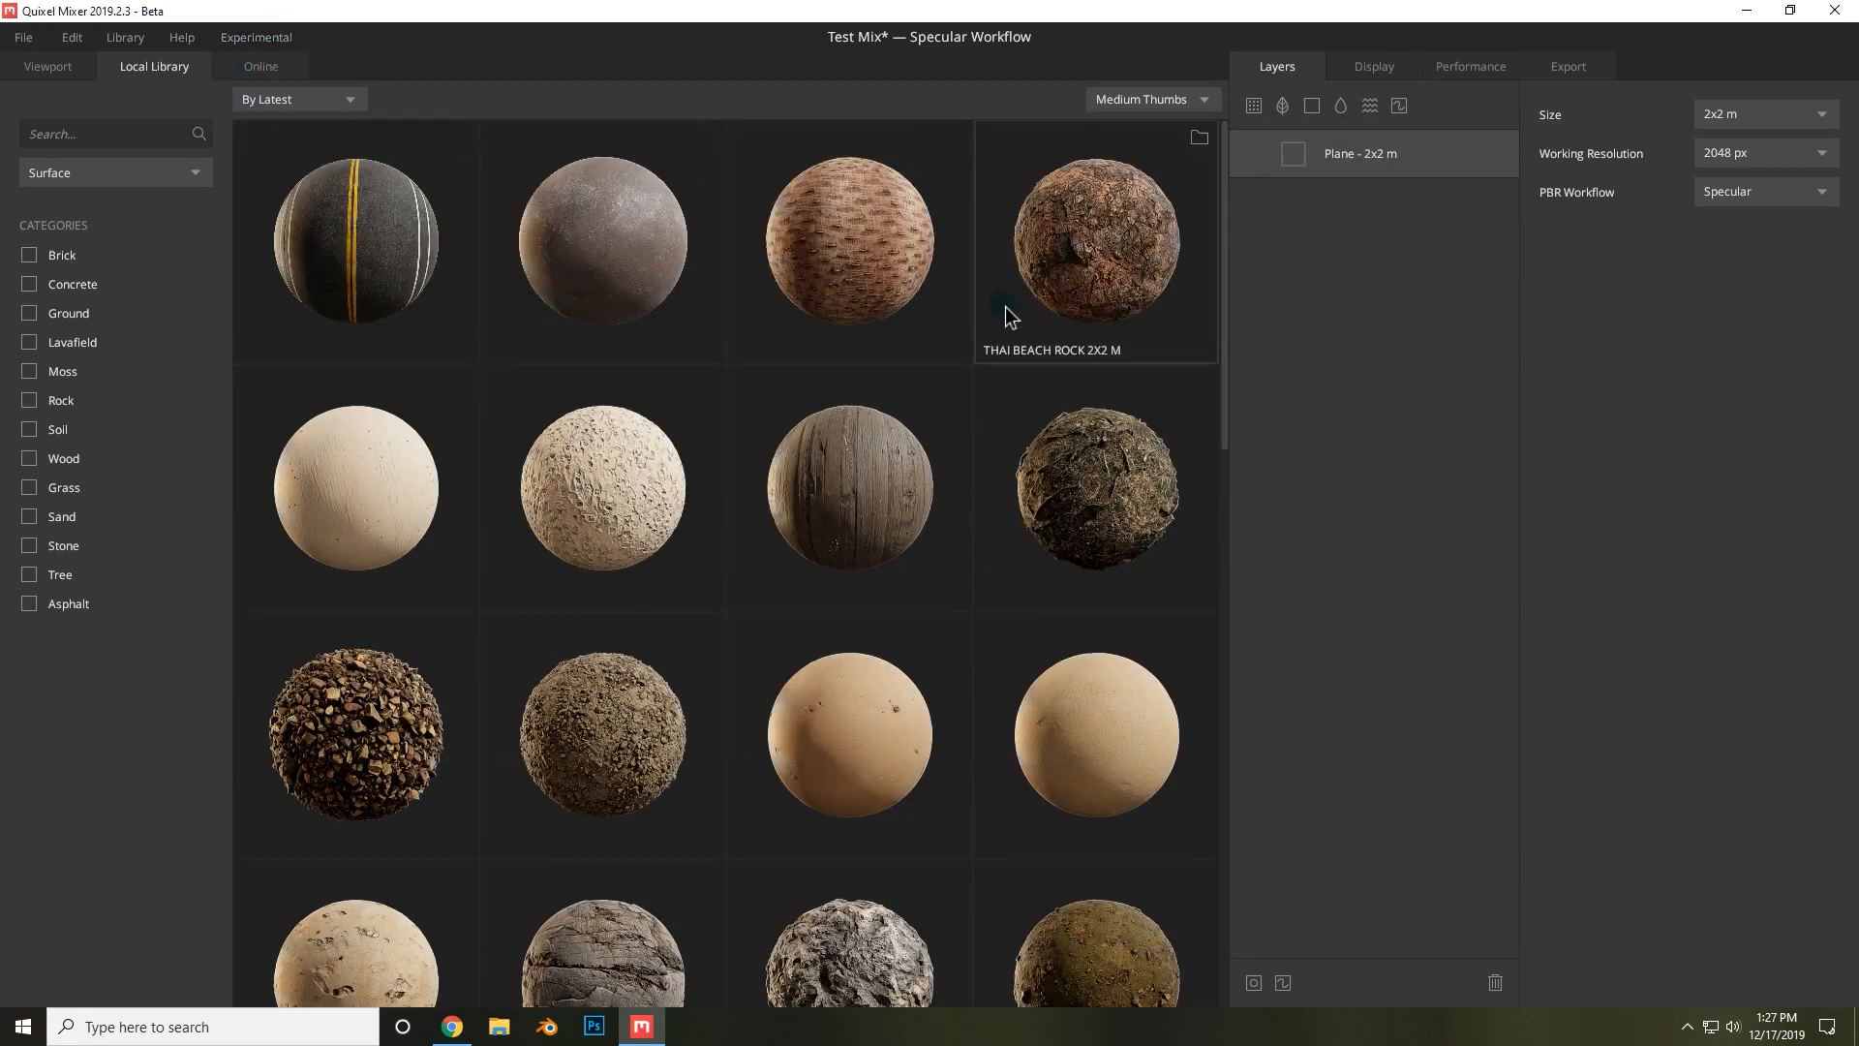
{"action": "scroll", "coordinate": [892, 405], "scroll_direction": "down", "scroll_amount": 1}
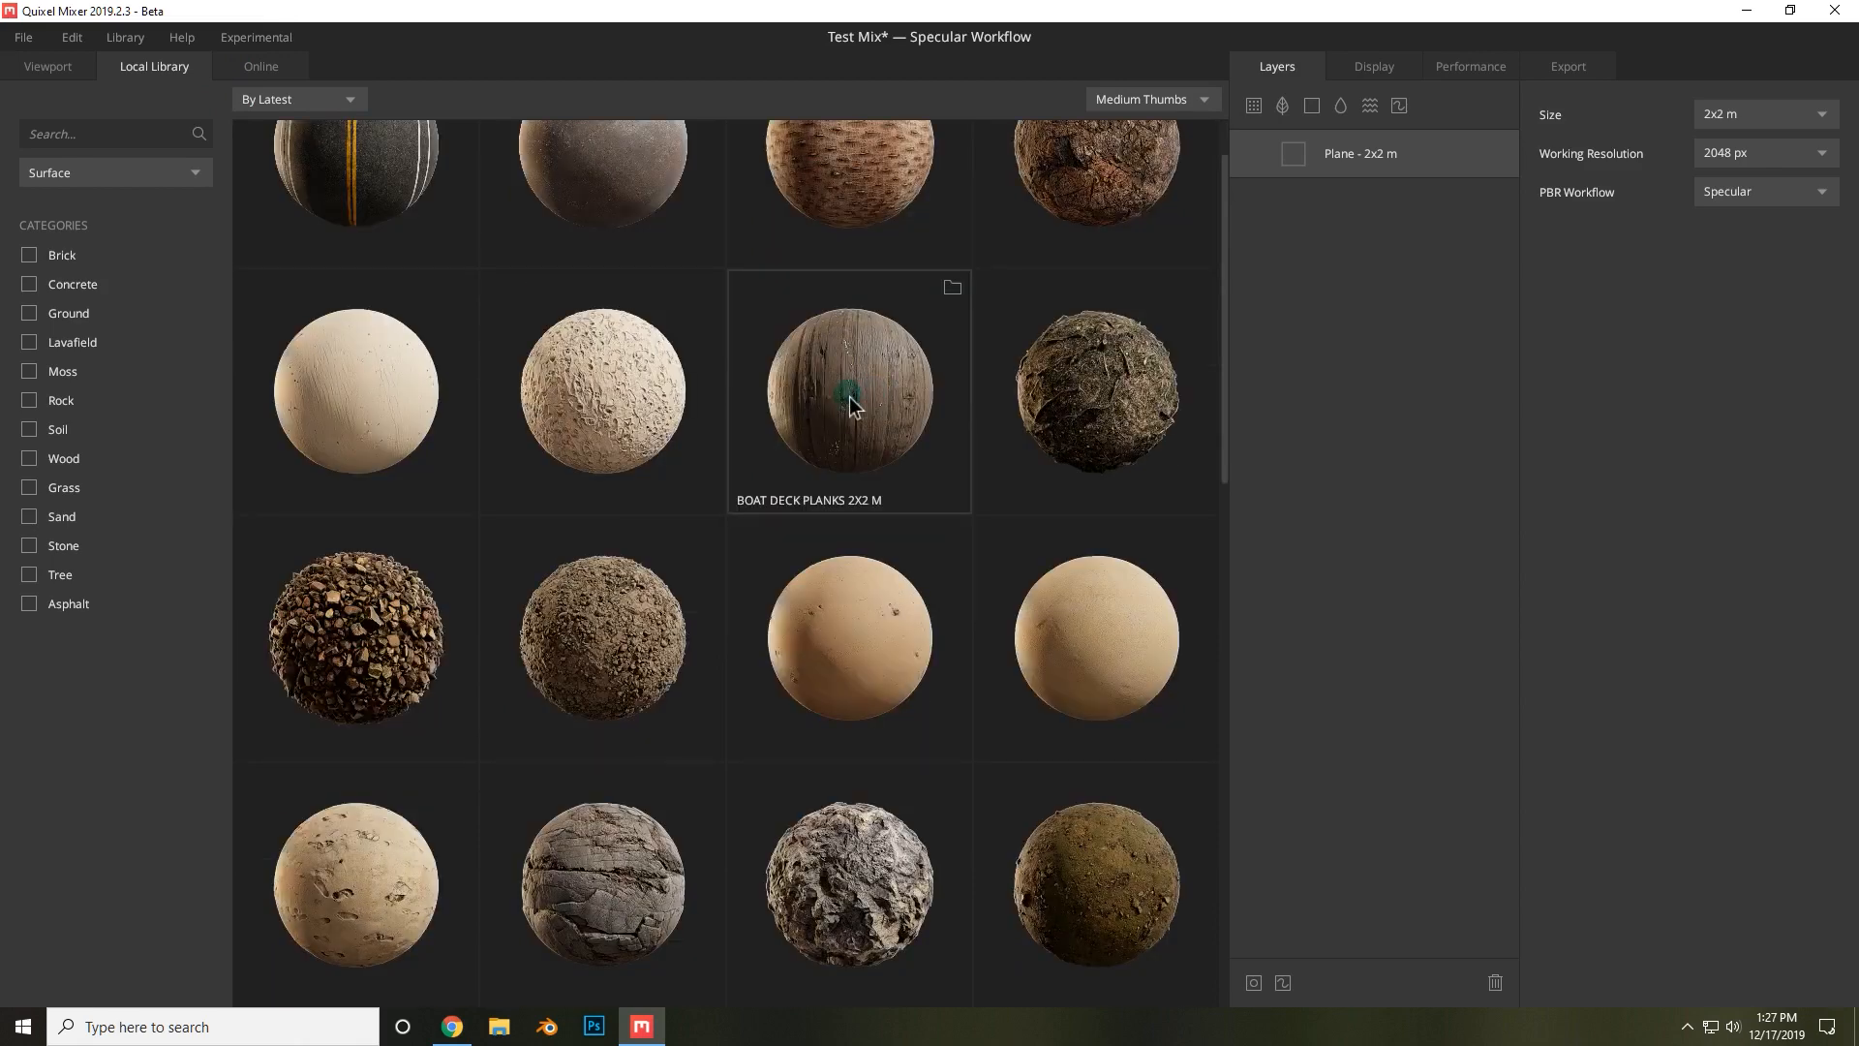
{"action": "scroll", "coordinate": [852, 405], "scroll_direction": "down", "scroll_amount": 2}
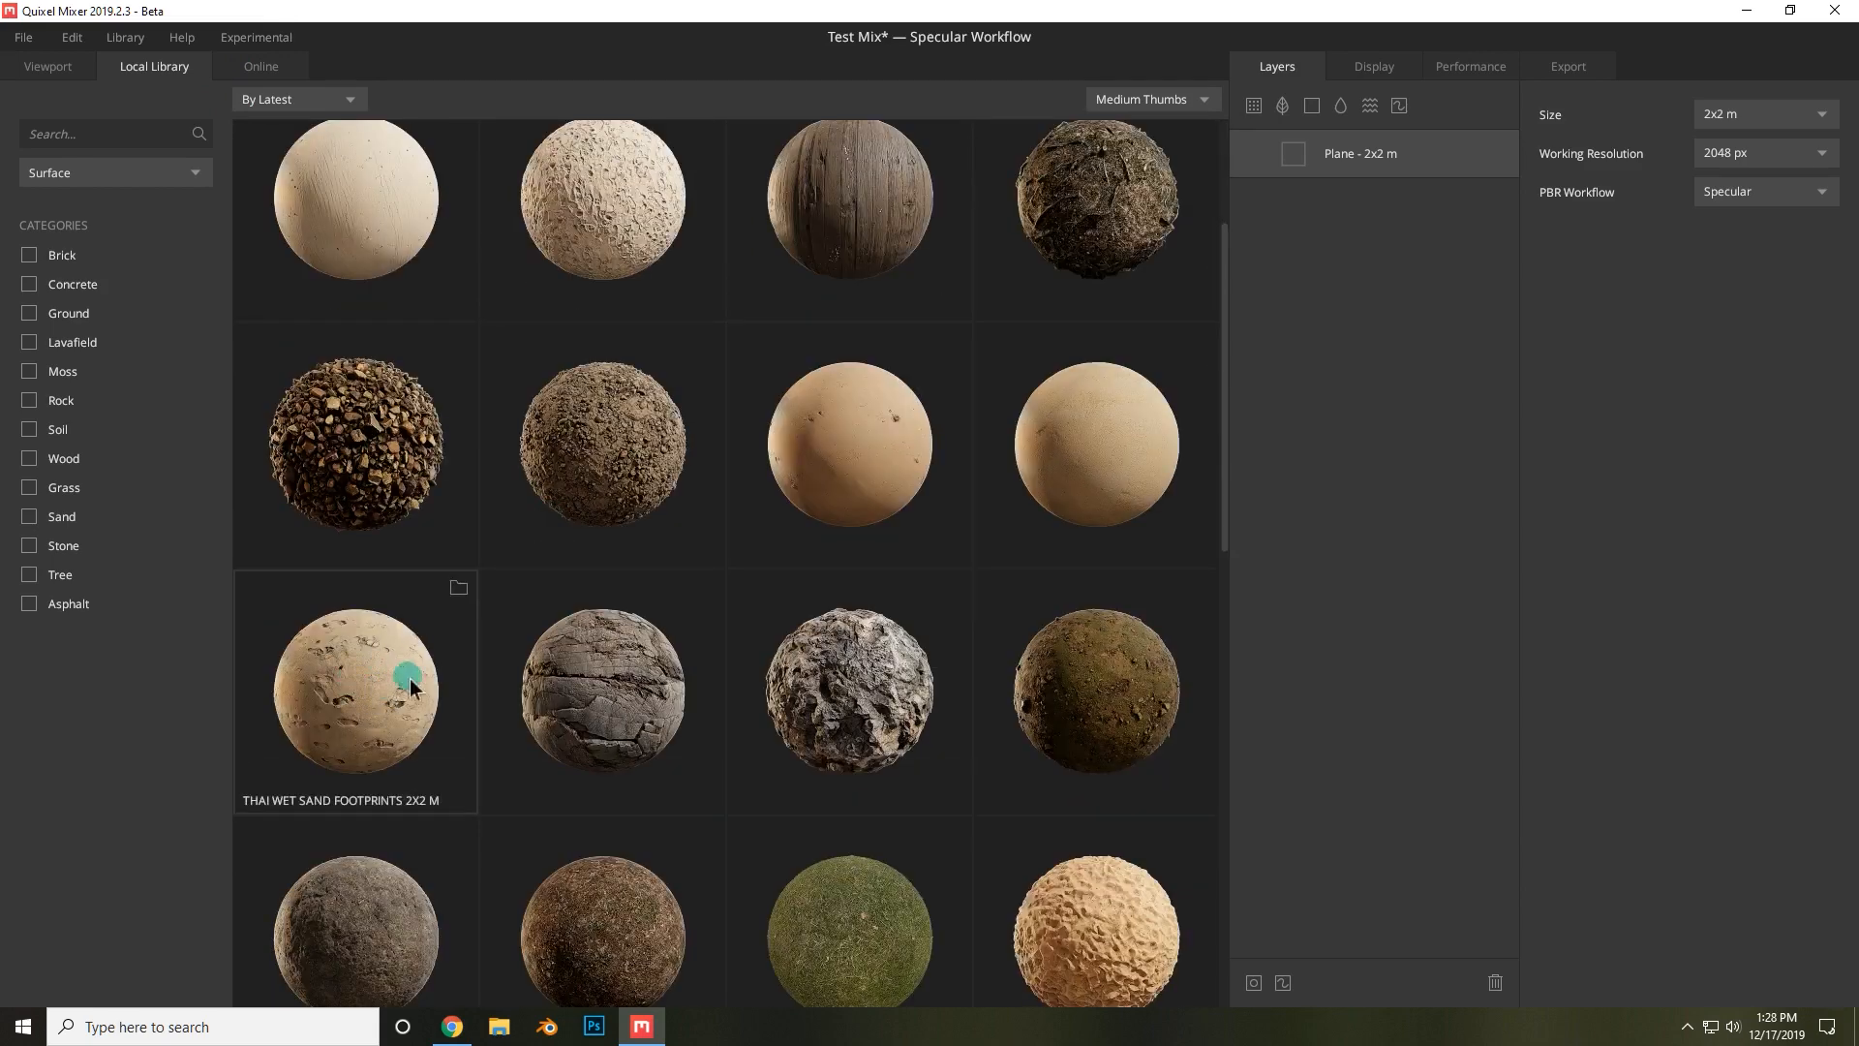
{"action": "left_click", "coordinate": [381, 716]}
{"action": "scroll", "coordinate": [908, 550], "scroll_direction": "up", "scroll_amount": 2}
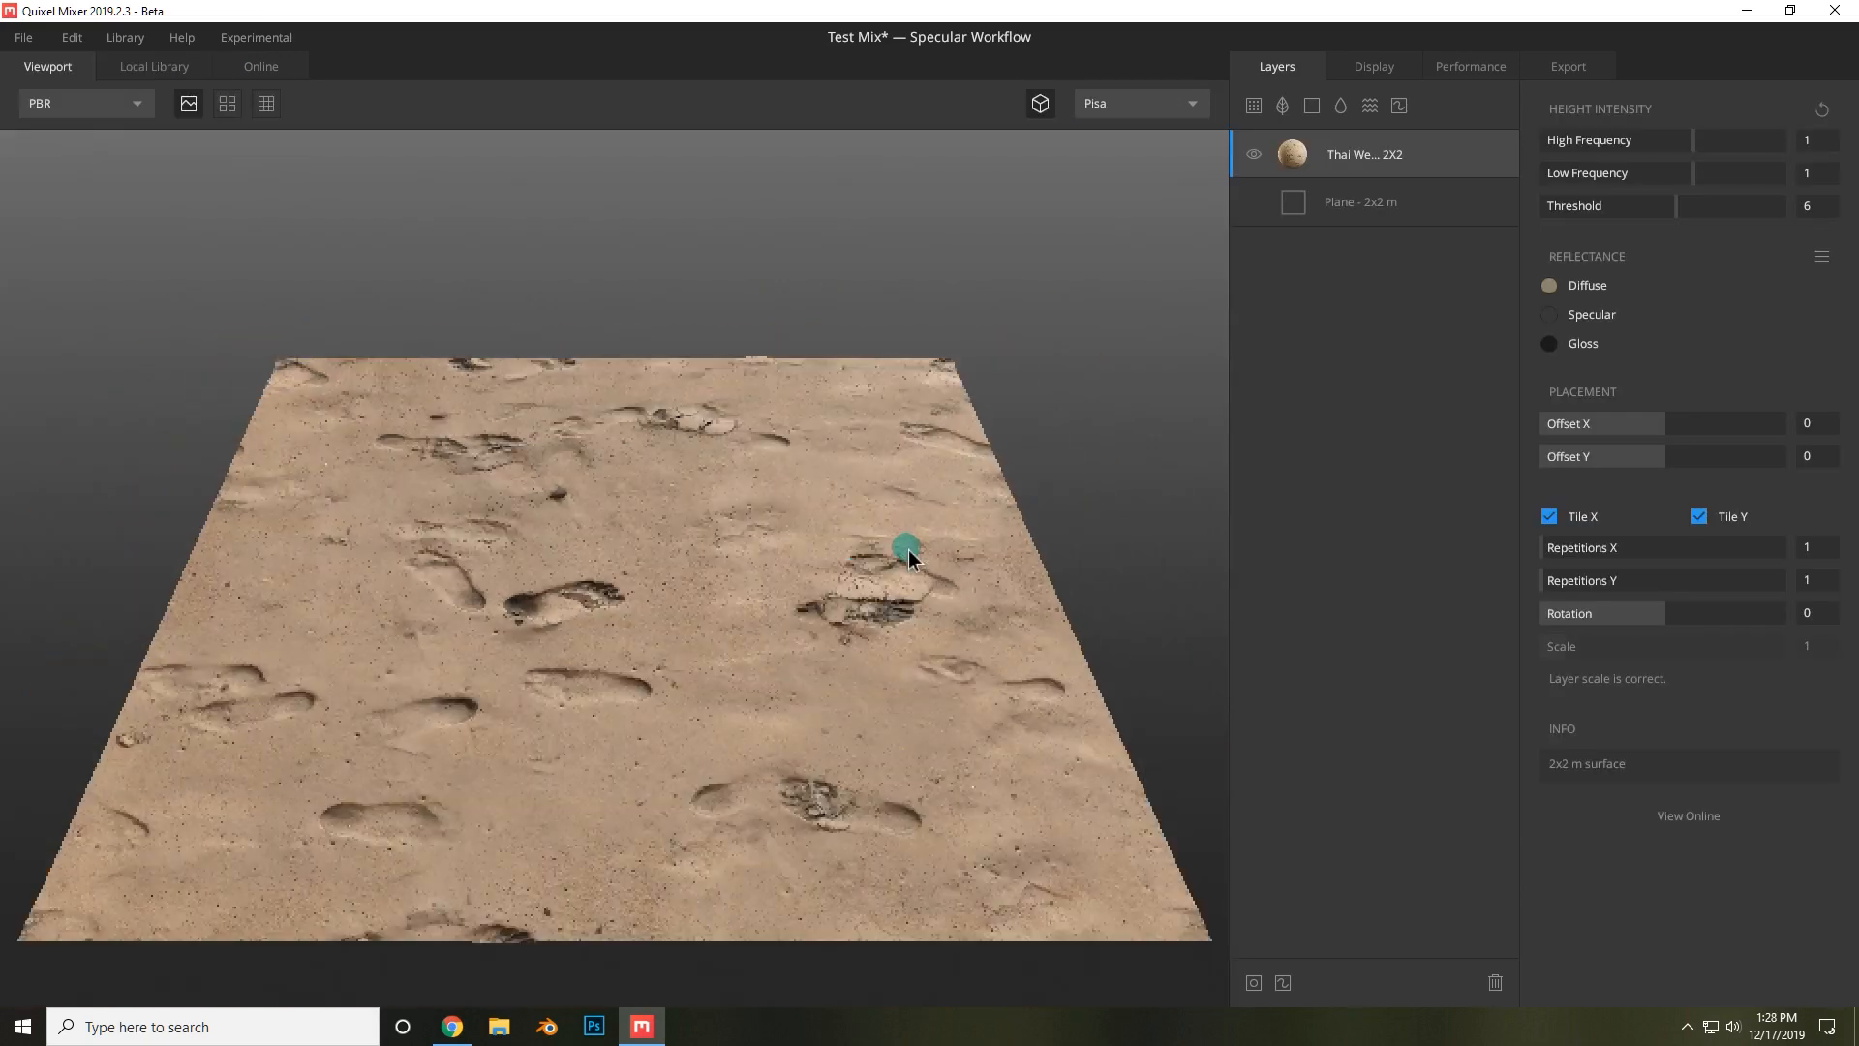
{"action": "scroll", "coordinate": [816, 573], "scroll_direction": "up", "scroll_amount": 3}
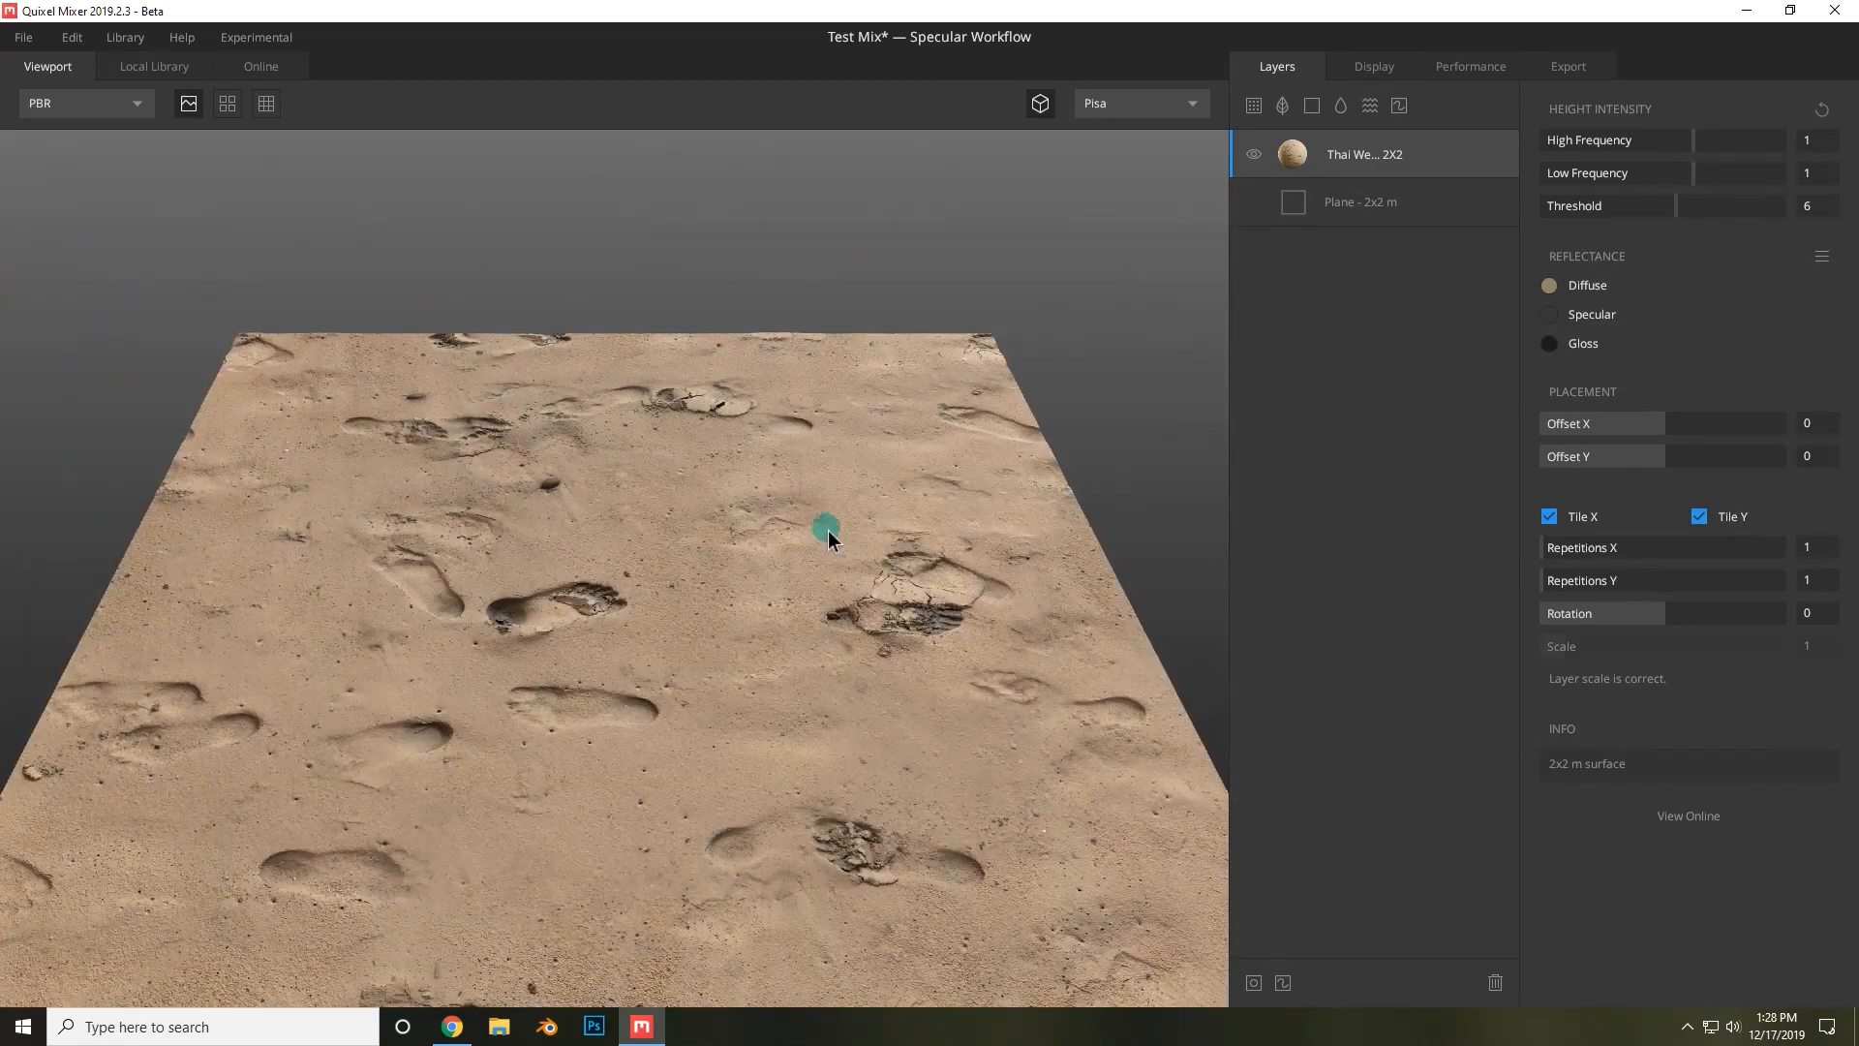
{"action": "left_click_drag", "start_coordinate": [757, 550], "coordinate": [792, 595]}
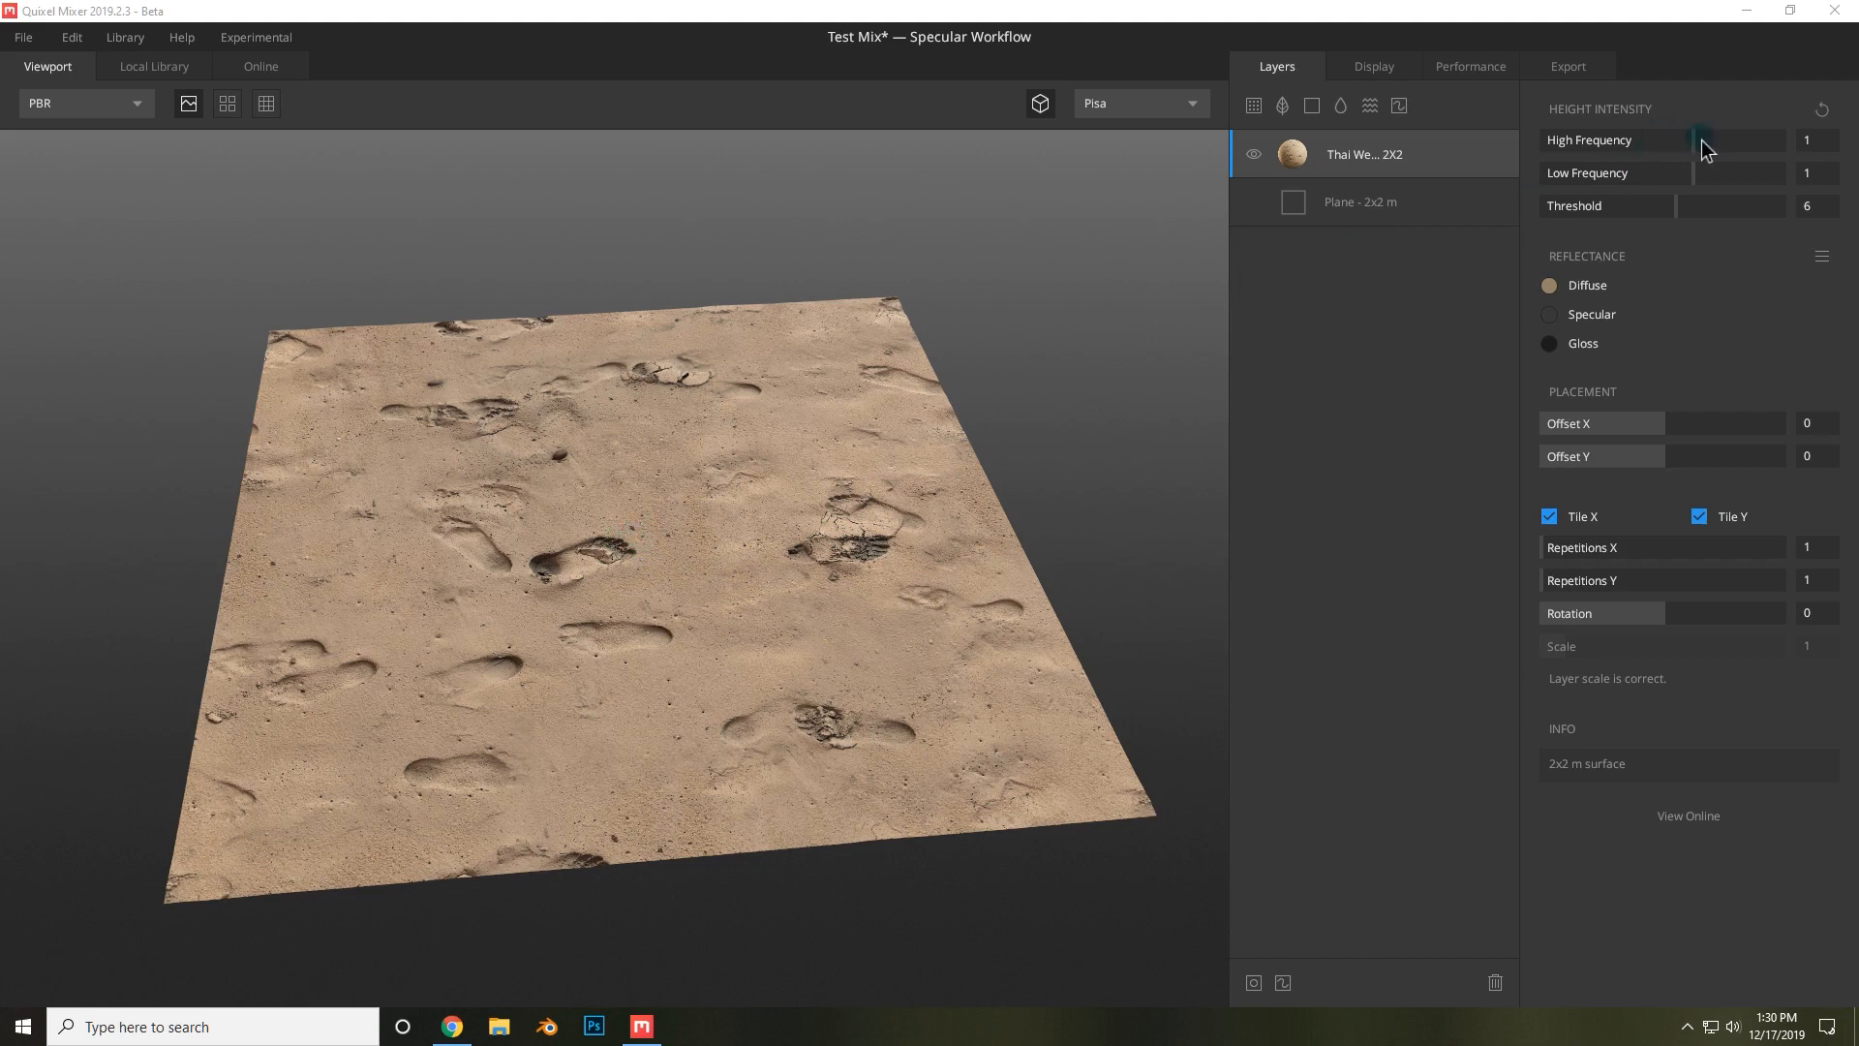
Raise the sand layer's height intensity to High Frequency 1.290 and Low Frequency 2.916.
{"action": "left_click_drag", "start_coordinate": [1703, 141], "coordinate": [1748, 153]}
{"action": "scroll", "coordinate": [1004, 622], "scroll_direction": "up", "scroll_amount": 5}
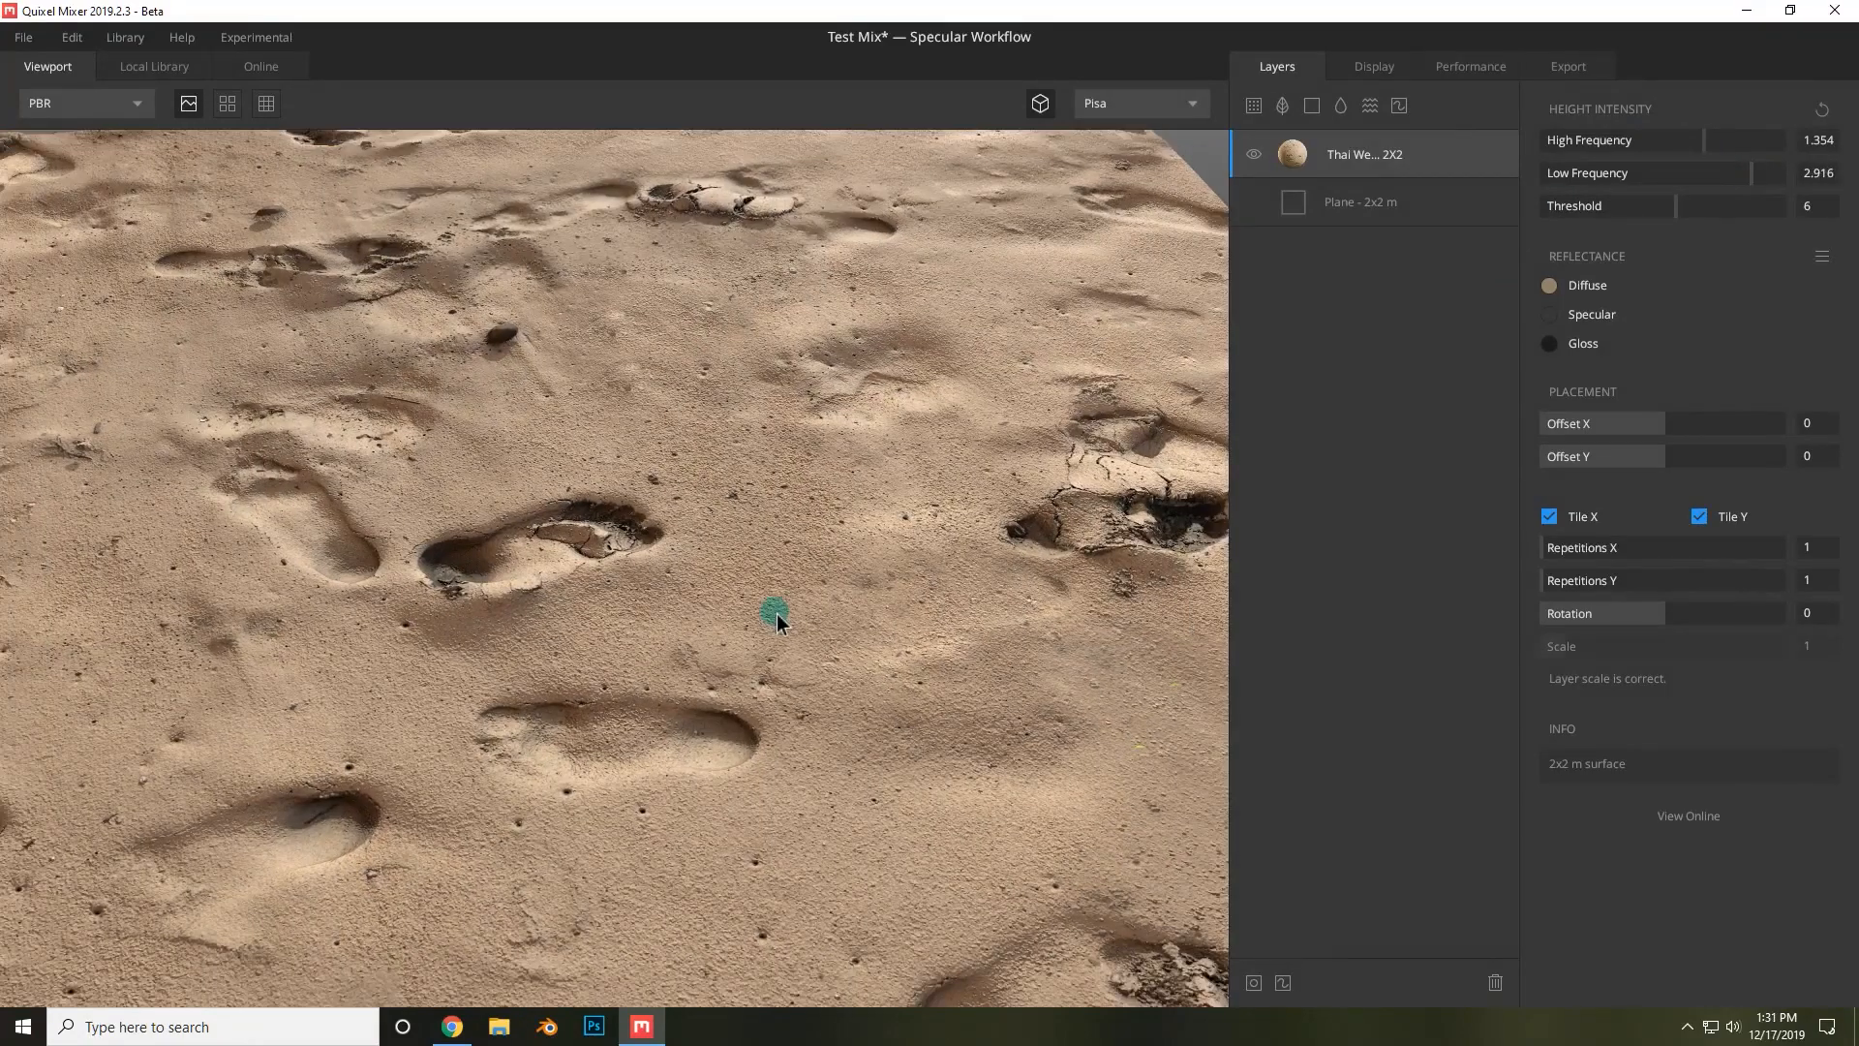
{"action": "left_click_drag", "start_coordinate": [697, 692], "coordinate": [727, 572]}
{"action": "left_click", "coordinate": [1682, 140]}
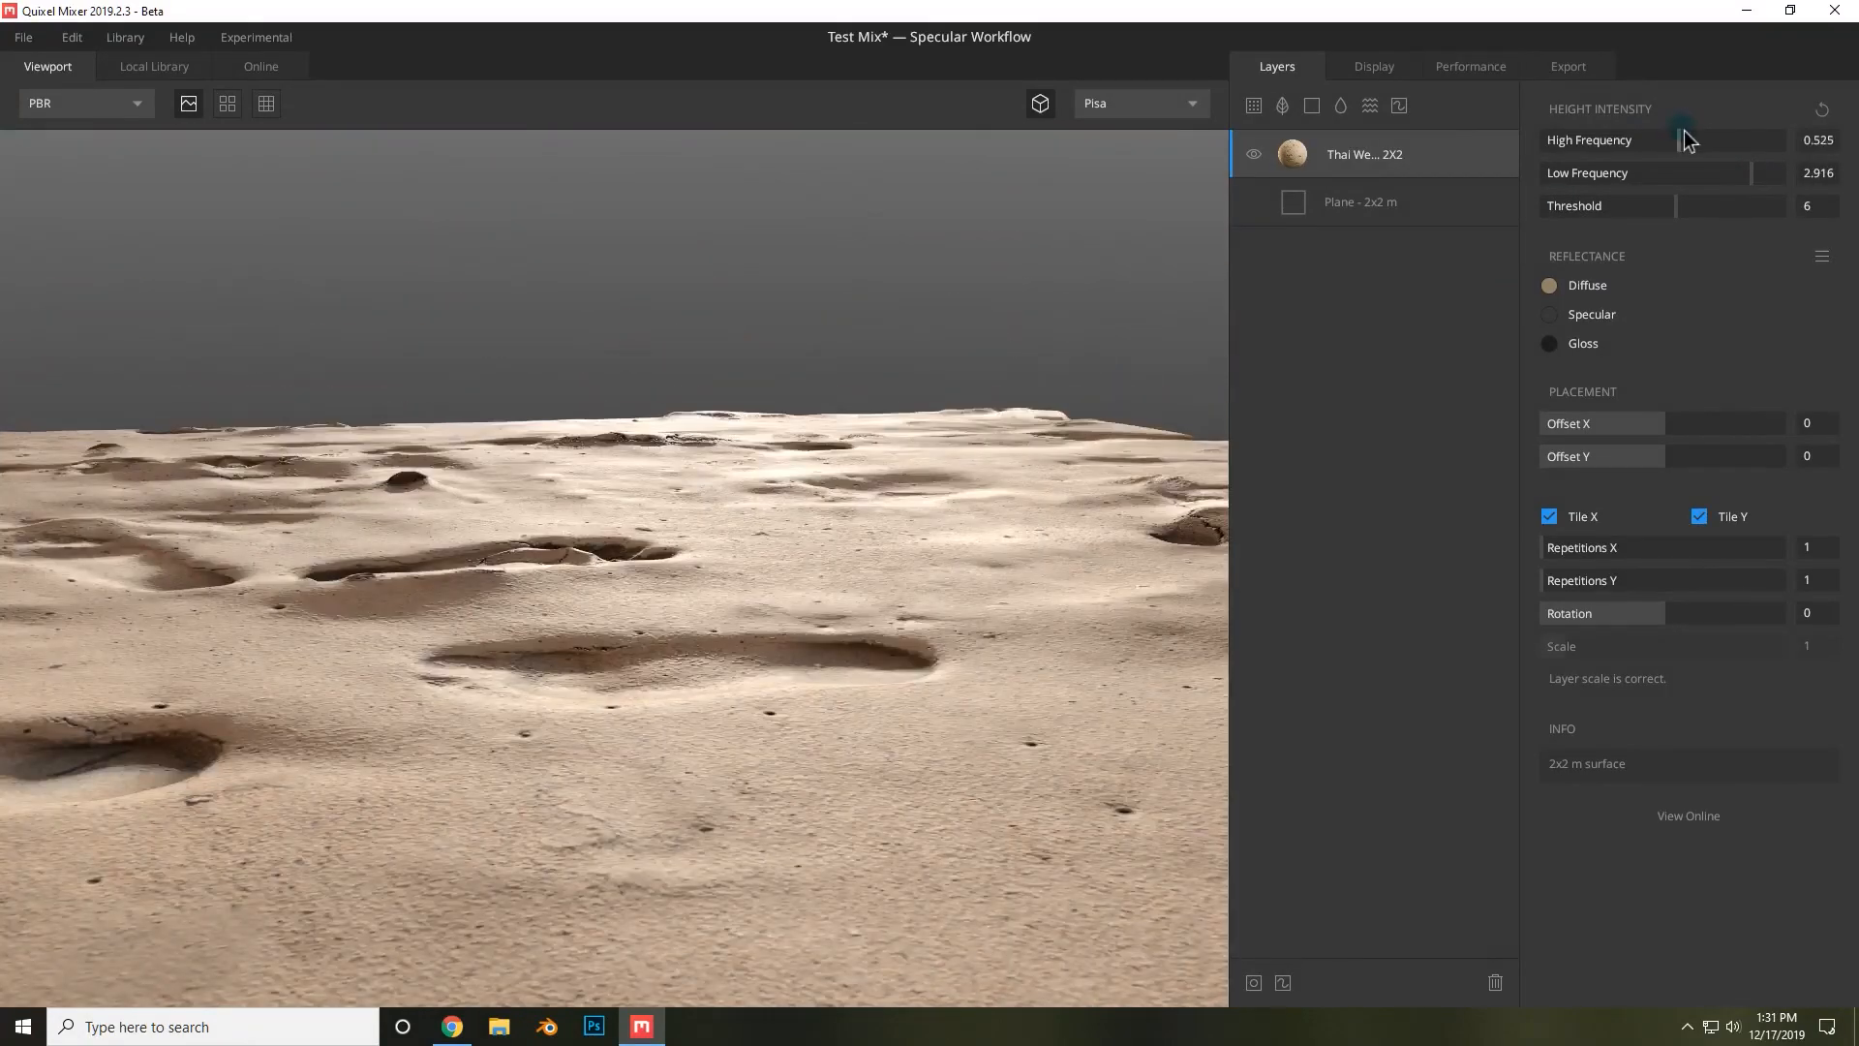
{"action": "mouse_move", "coordinate": [1685, 140]}
{"action": "left_mouse_down"}
{"action": "mouse_move", "coordinate": [1747, 137]}
{"action": "mouse_move", "coordinate": [1702, 125]}
{"action": "left_mouse_up"}
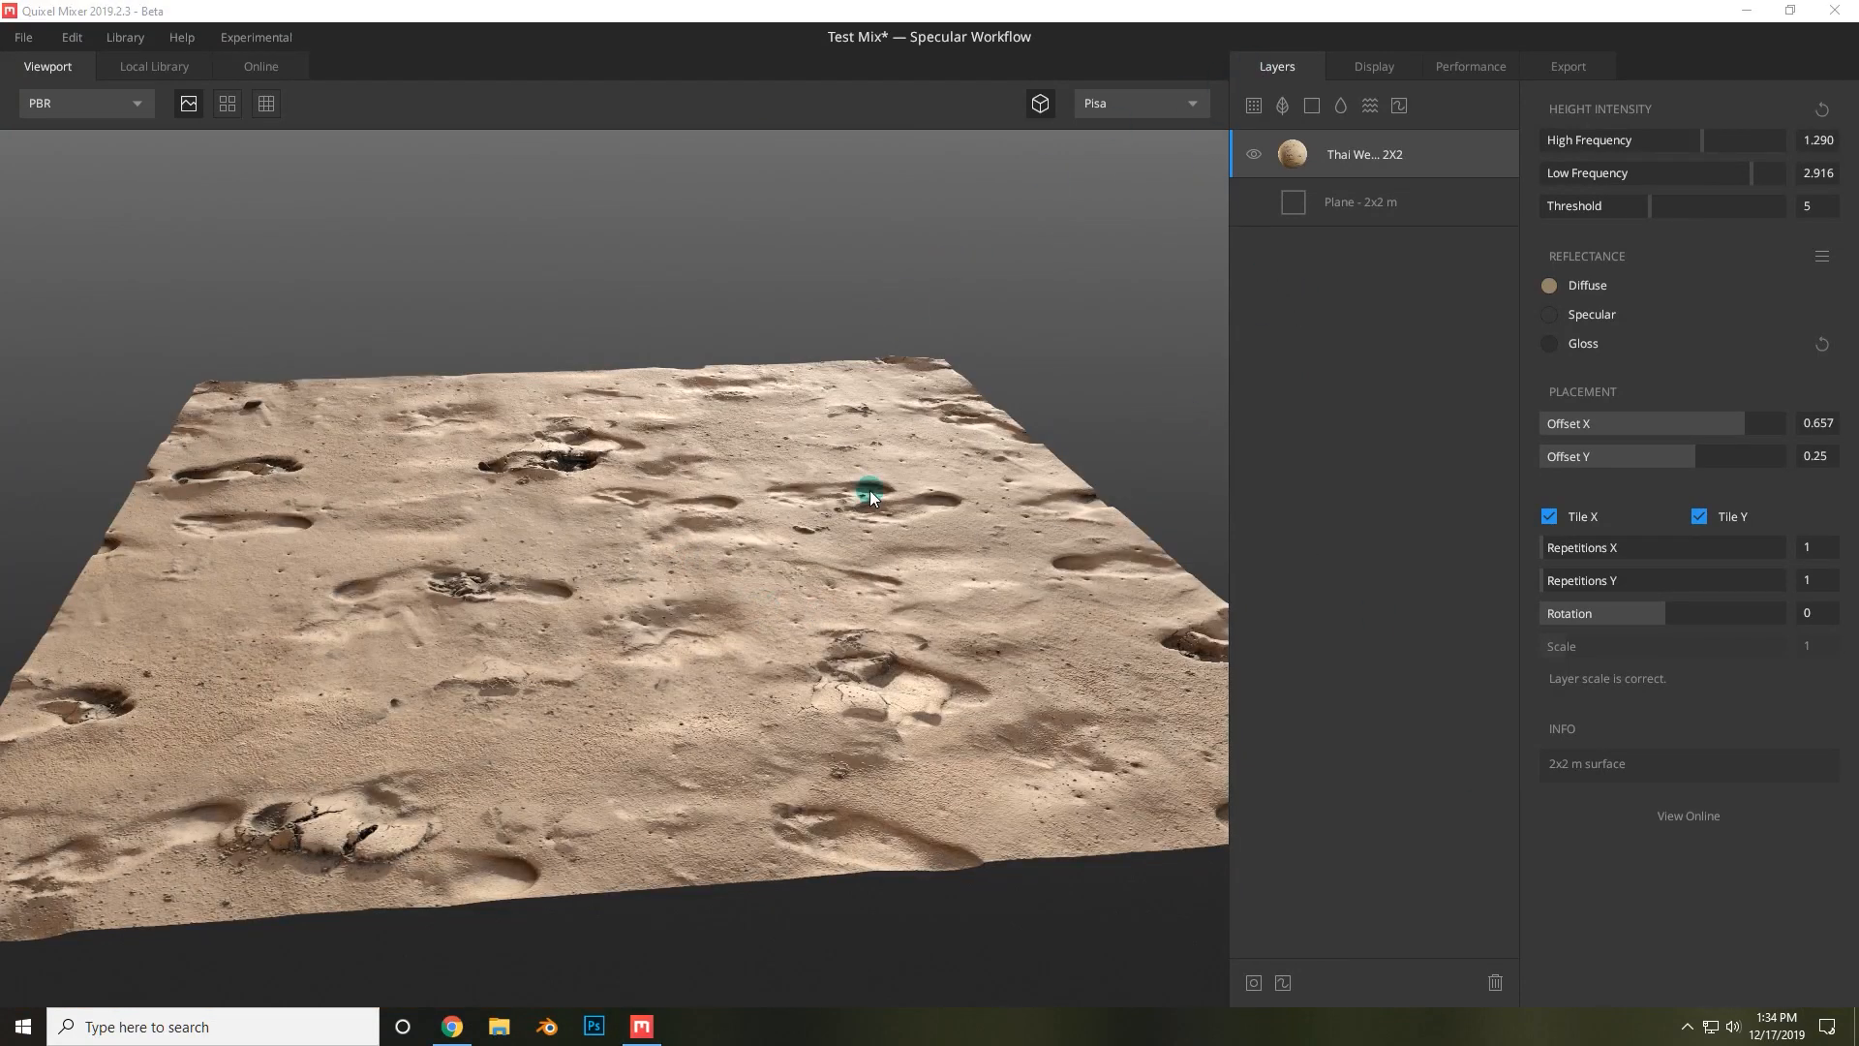
Add the Round Manhole Cover from the online library as a decal layer above the sand.
{"action": "left_click", "coordinate": [1283, 107]}
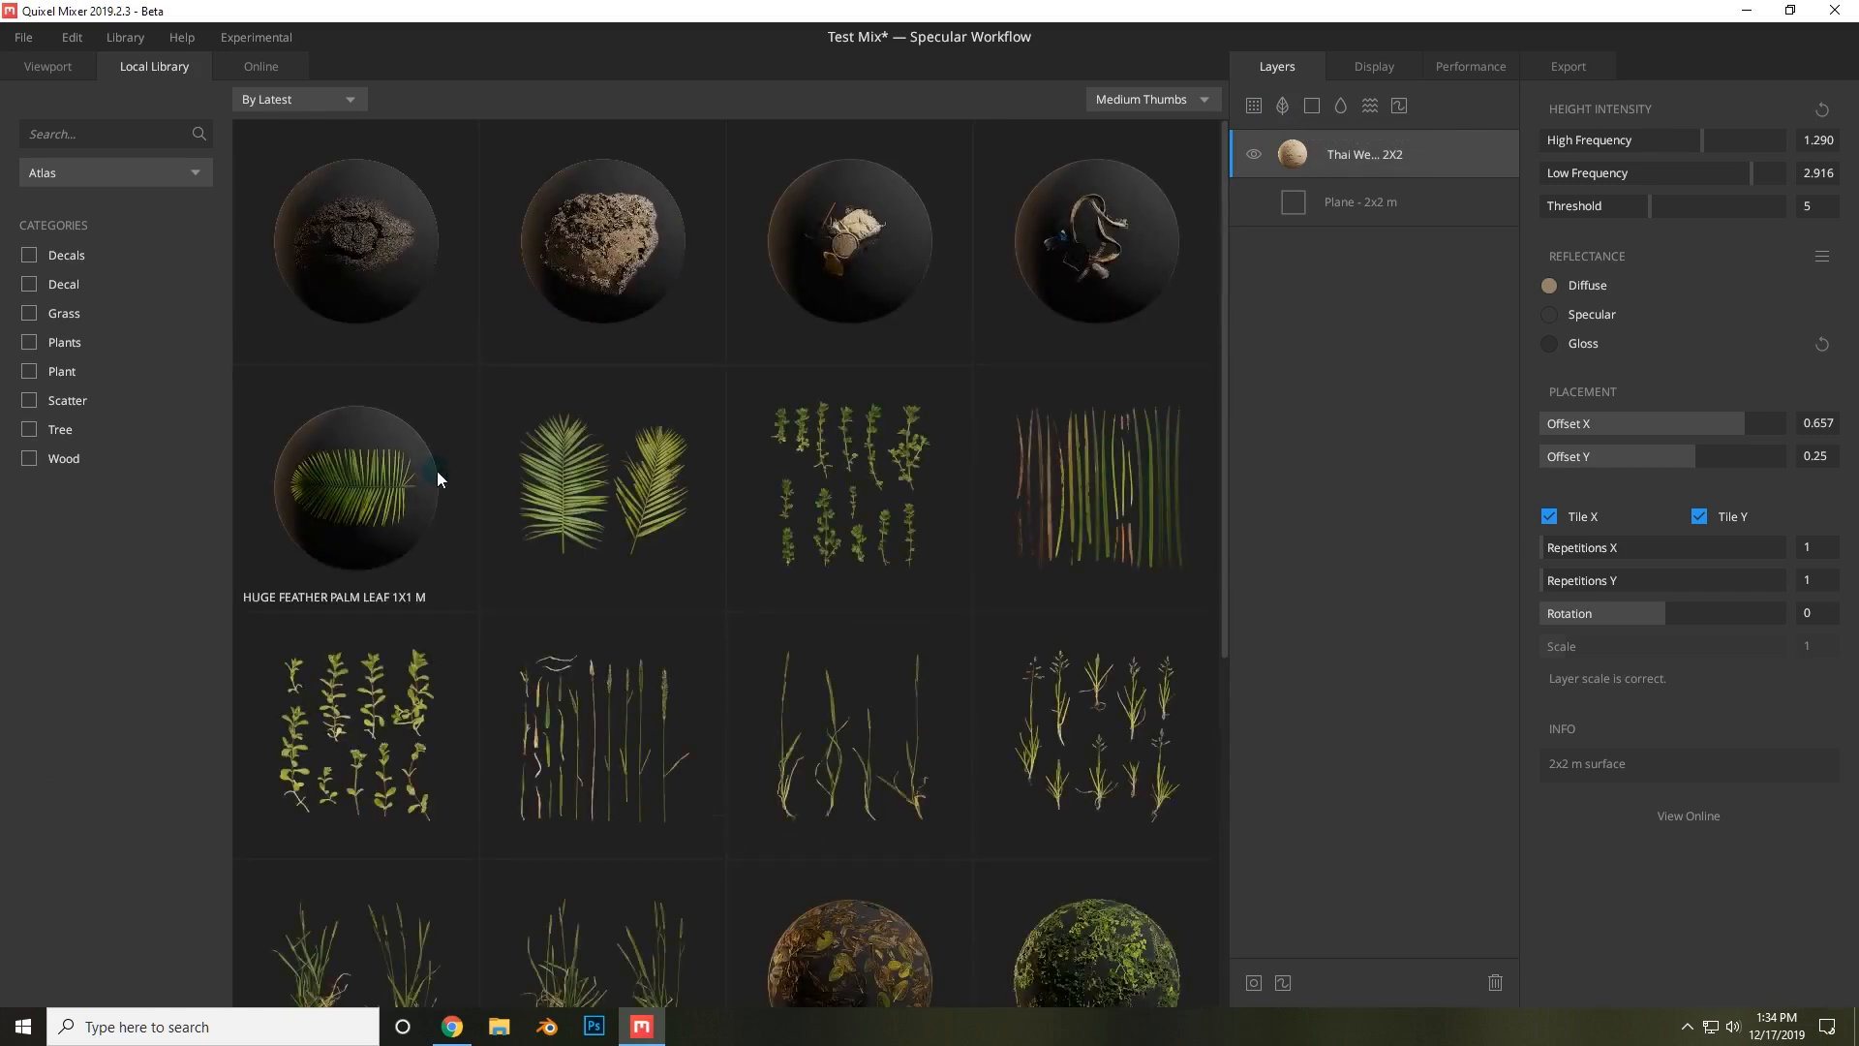
{"action": "scroll", "coordinate": [438, 475], "scroll_direction": "down", "scroll_amount": 5}
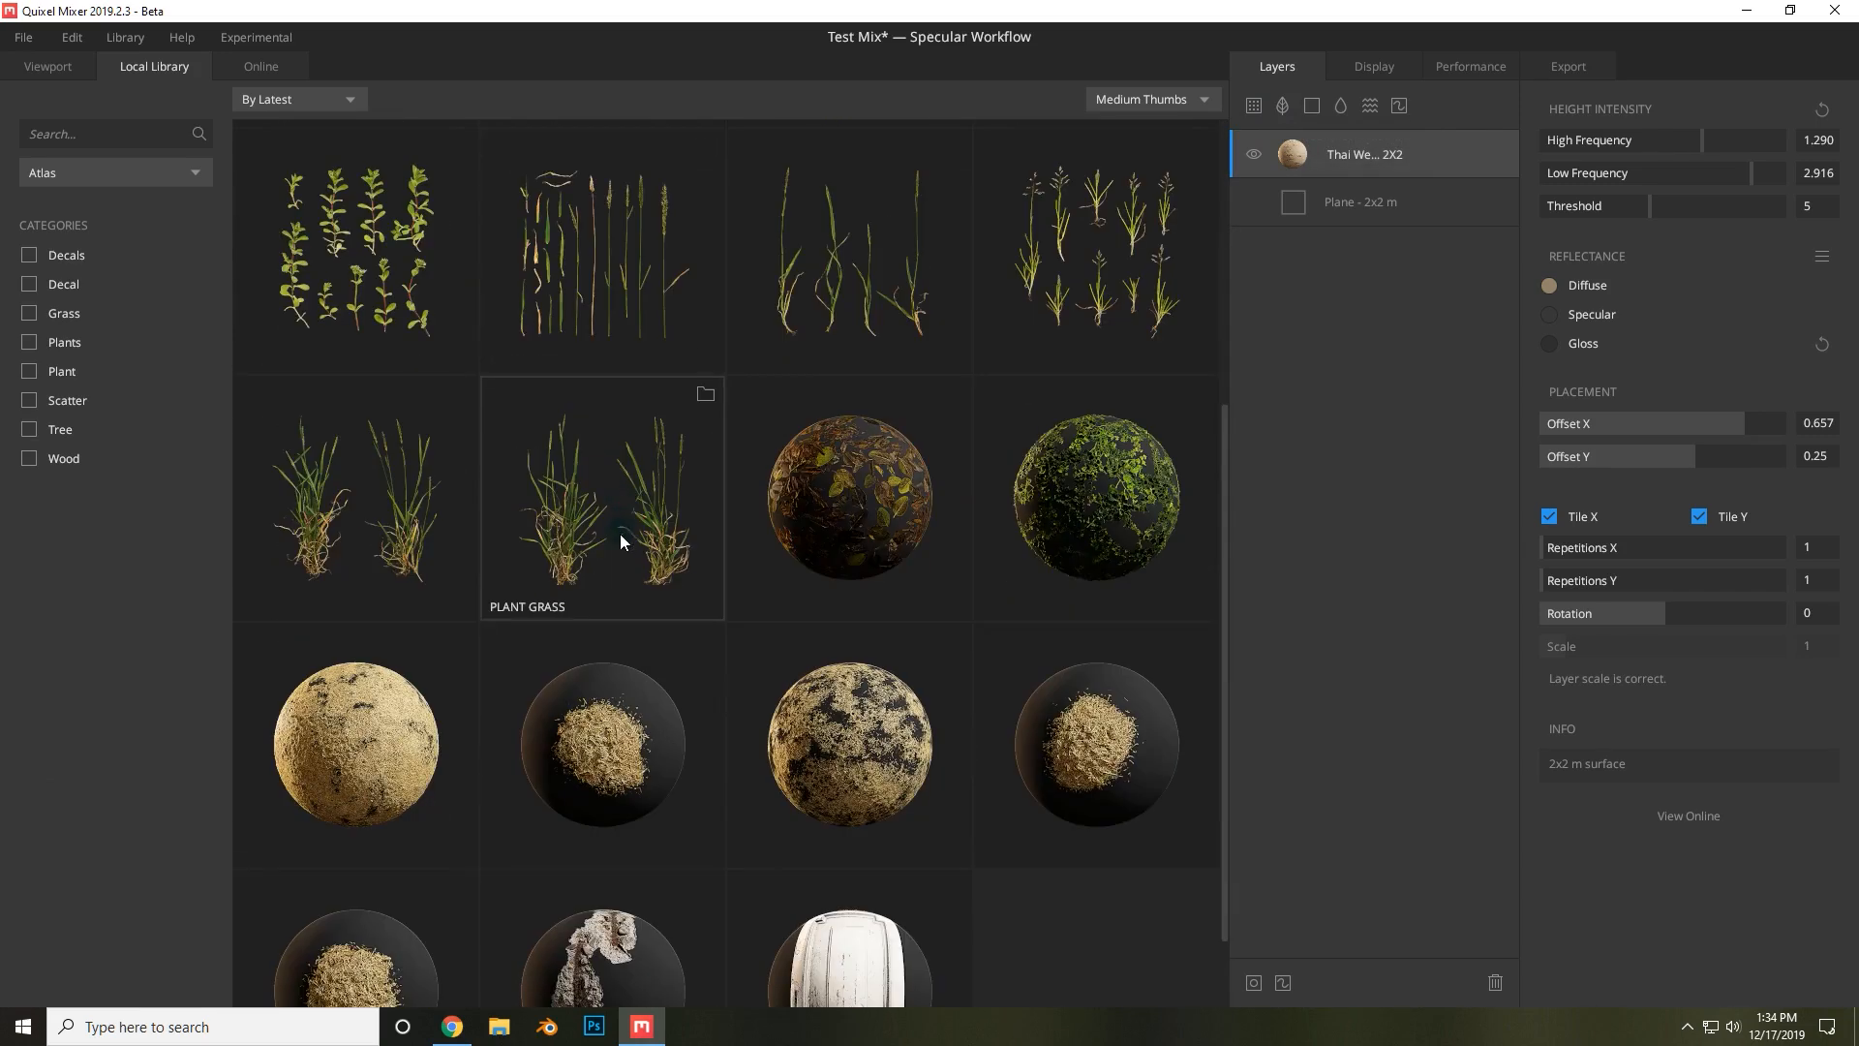
{"action": "scroll", "coordinate": [619, 533], "scroll_direction": "down", "scroll_amount": 1}
{"action": "scroll", "coordinate": [649, 731], "scroll_direction": "up", "scroll_amount": 3}
{"action": "scroll", "coordinate": [665, 742], "scroll_direction": "up", "scroll_amount": 2}
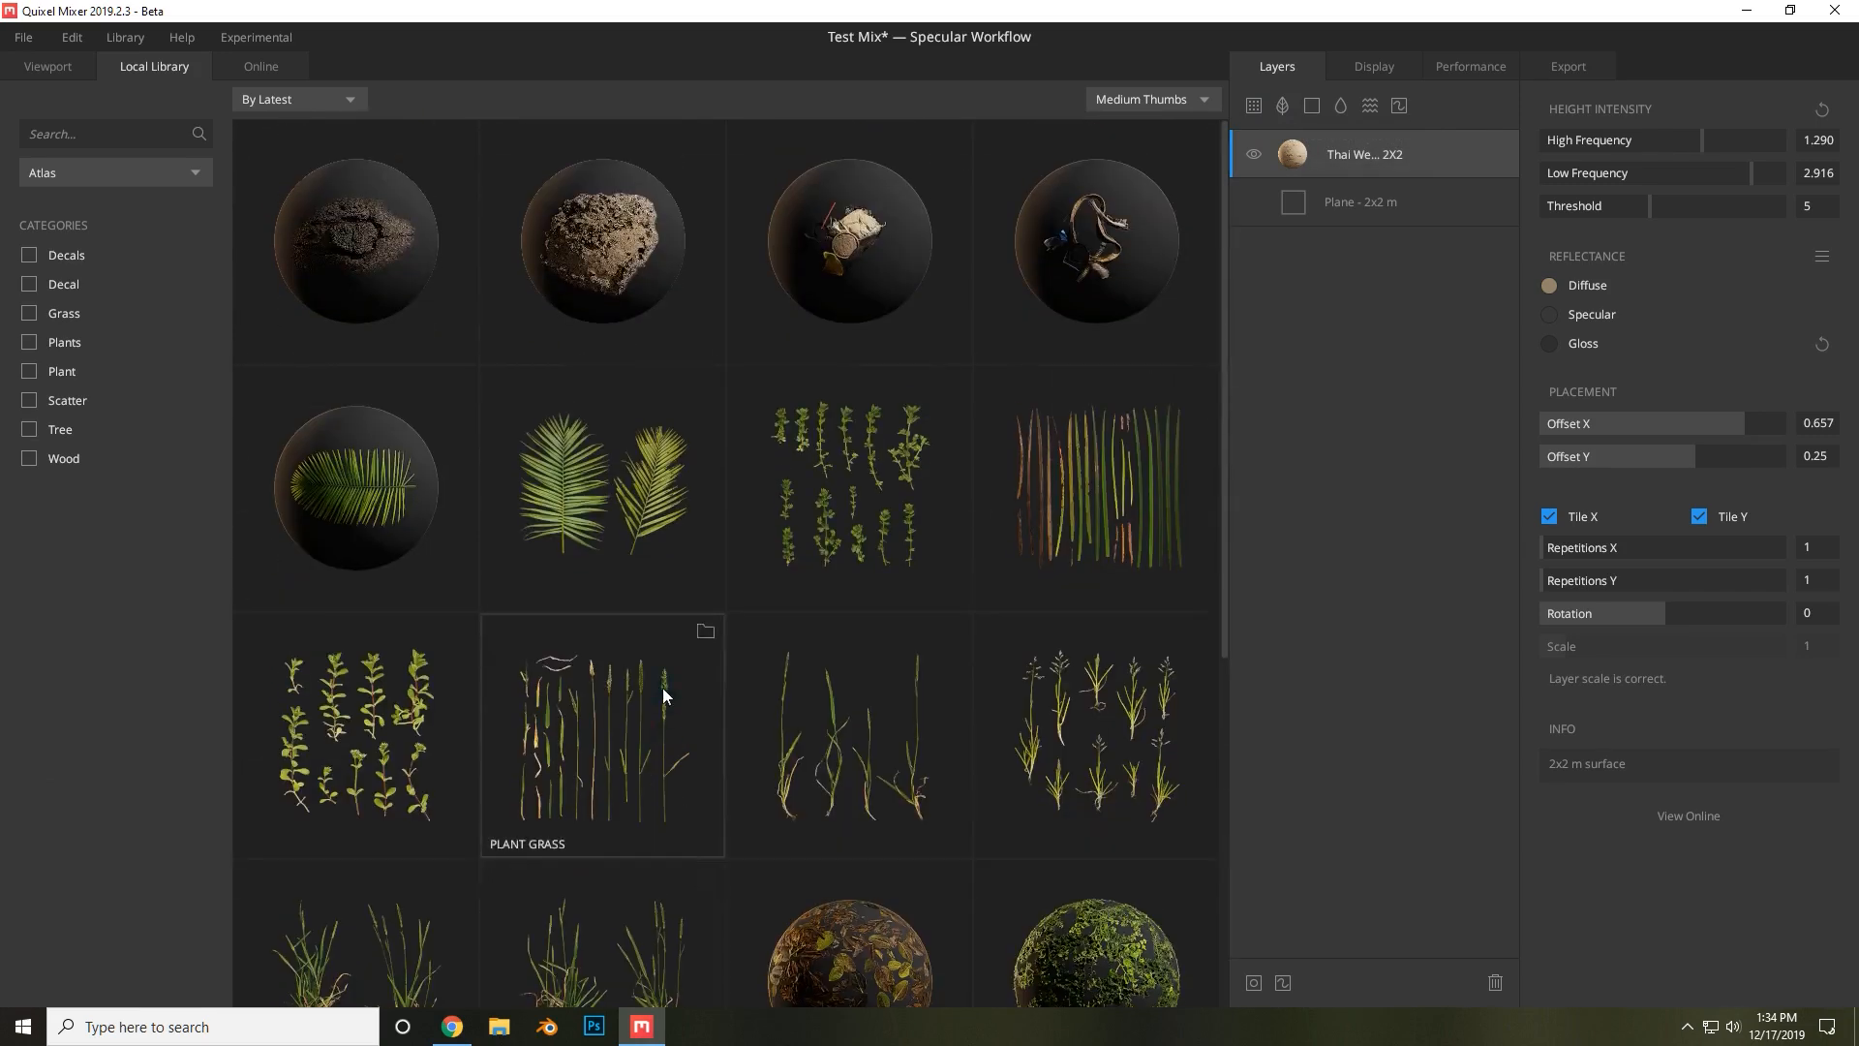
{"action": "left_click", "coordinate": [289, 62]}
{"action": "scroll", "coordinate": [530, 524], "scroll_direction": "down", "scroll_amount": 5}
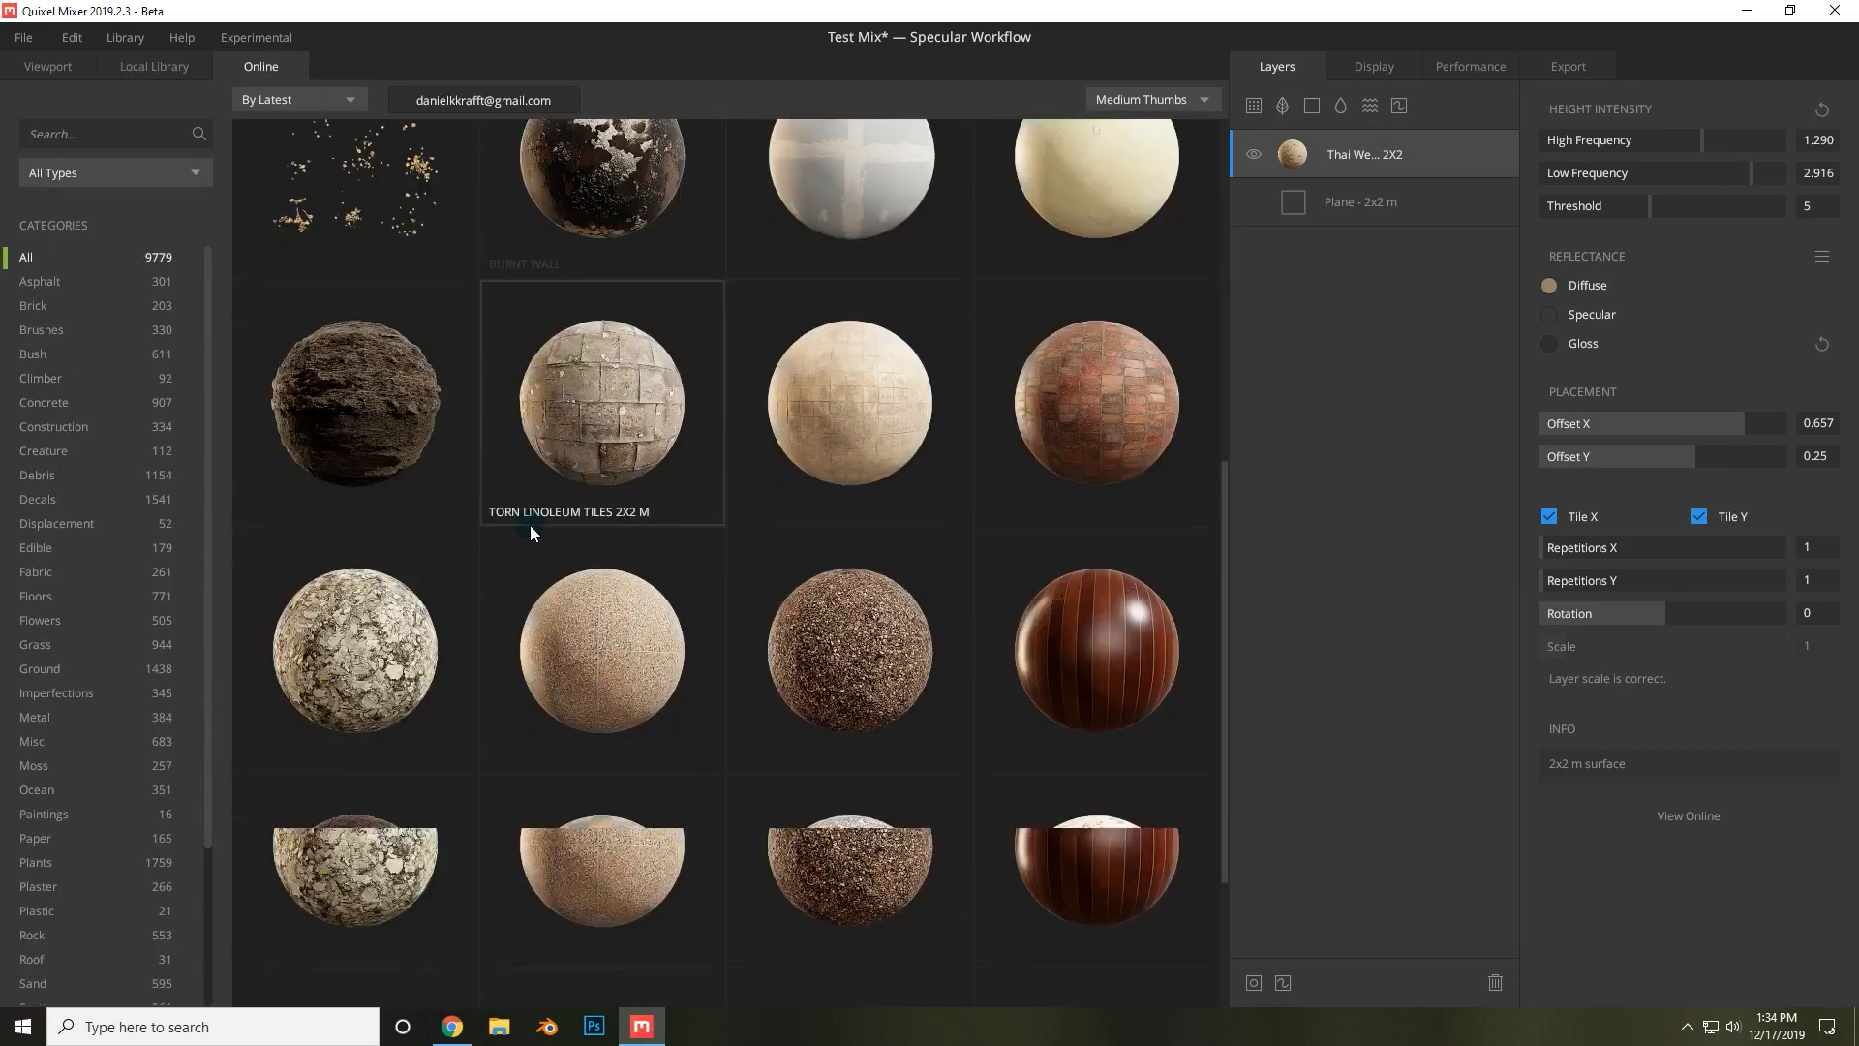
{"action": "scroll", "coordinate": [503, 516], "scroll_direction": "down", "scroll_amount": 8}
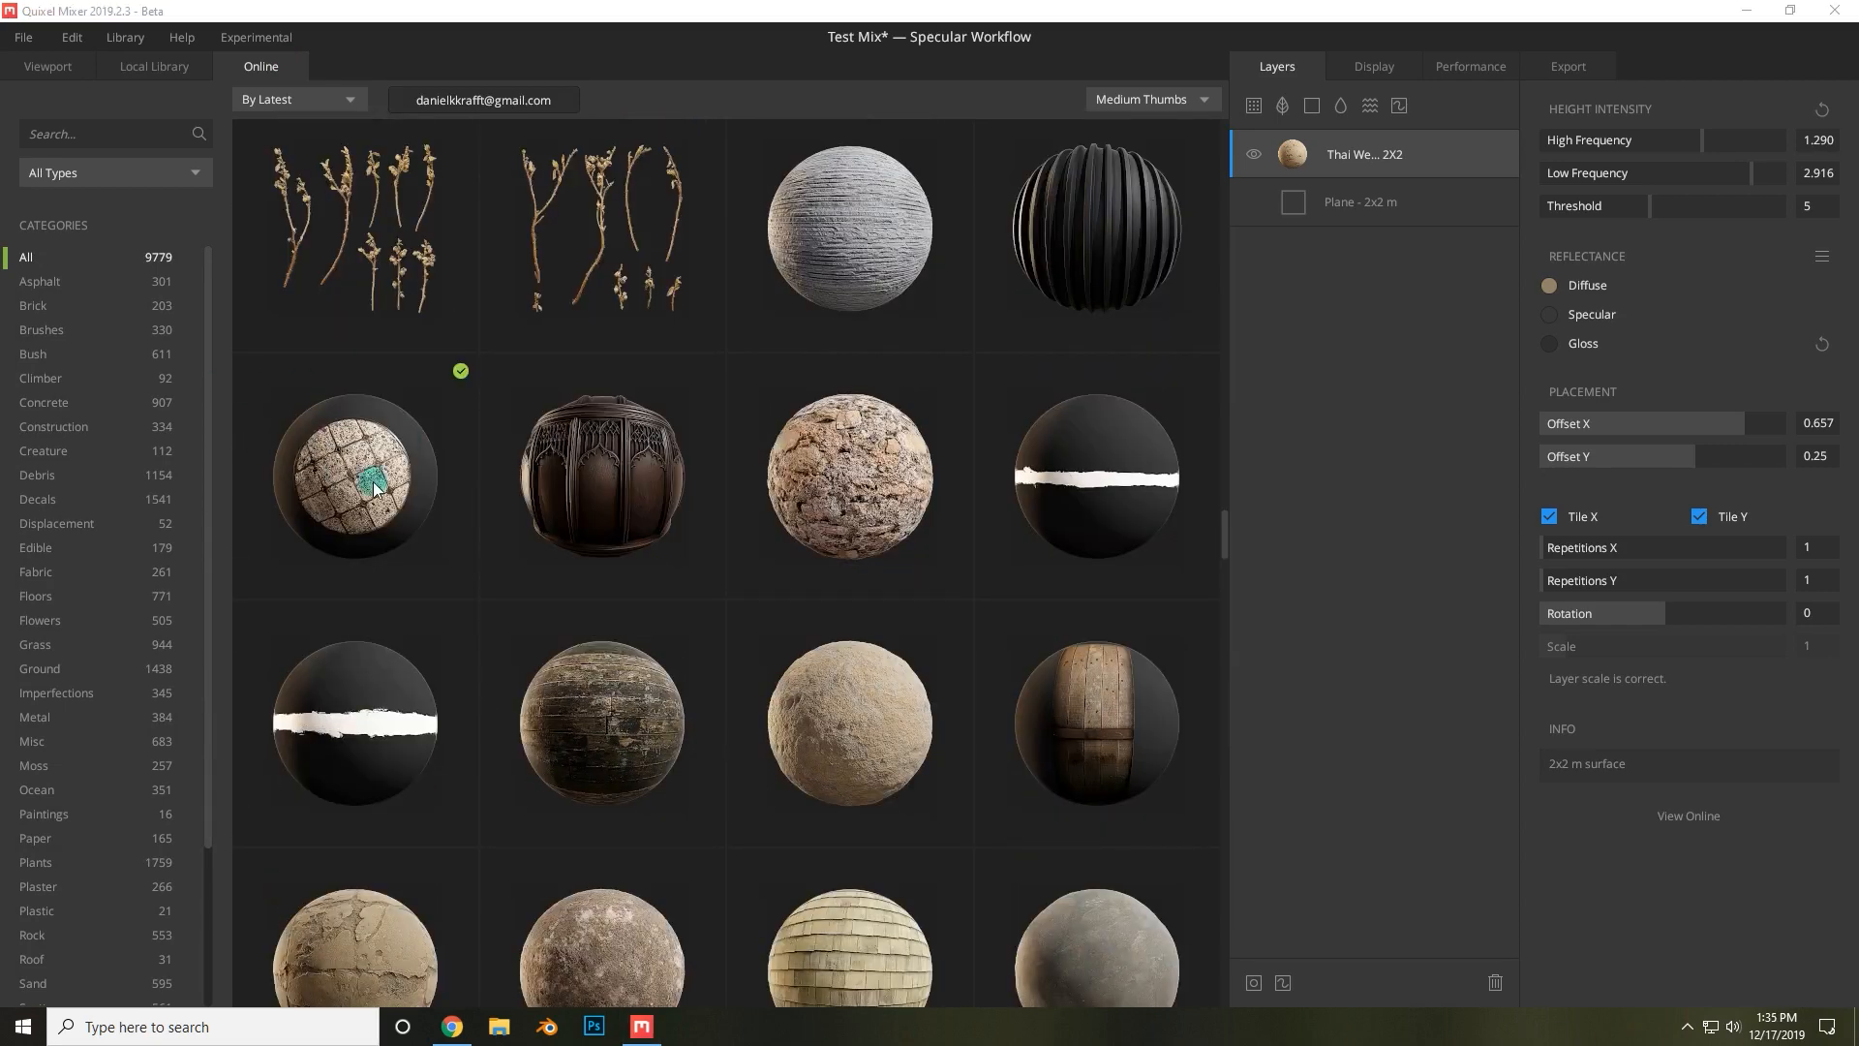
{"action": "left_click", "coordinate": [380, 491]}
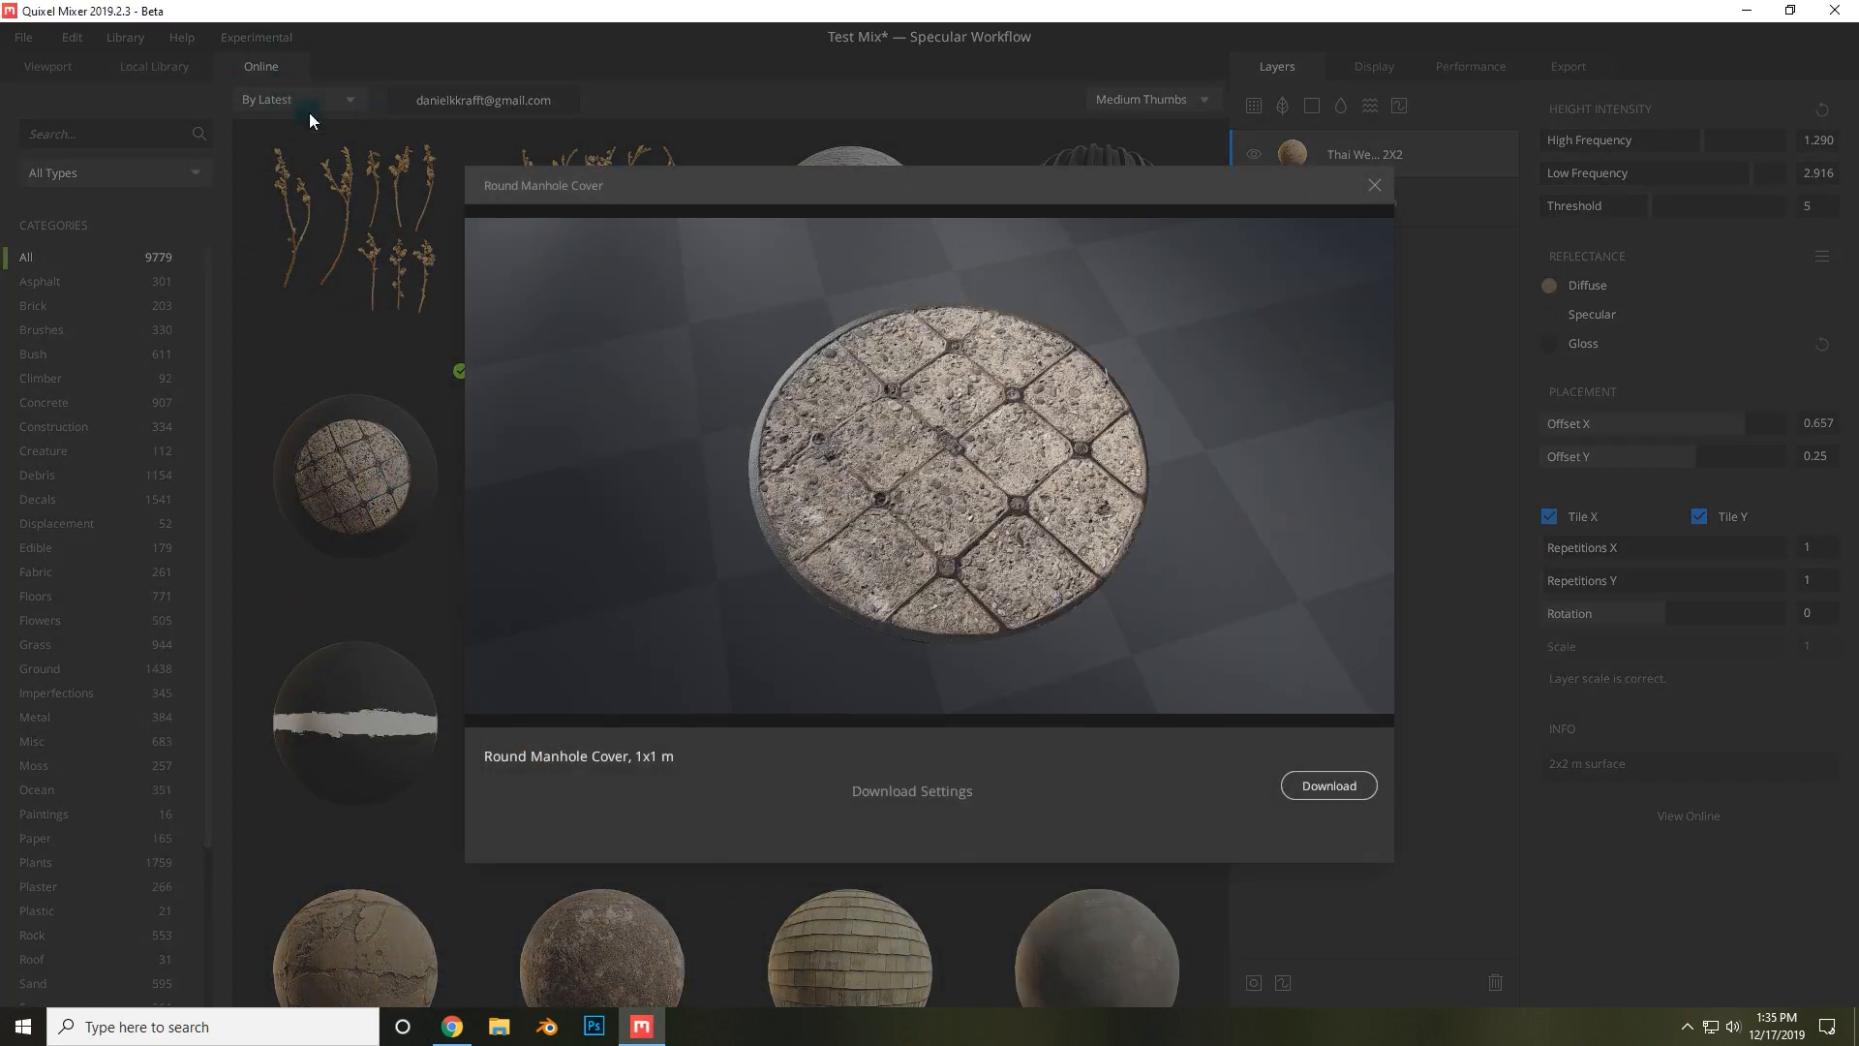
{"action": "left_click", "coordinate": [1374, 185]}
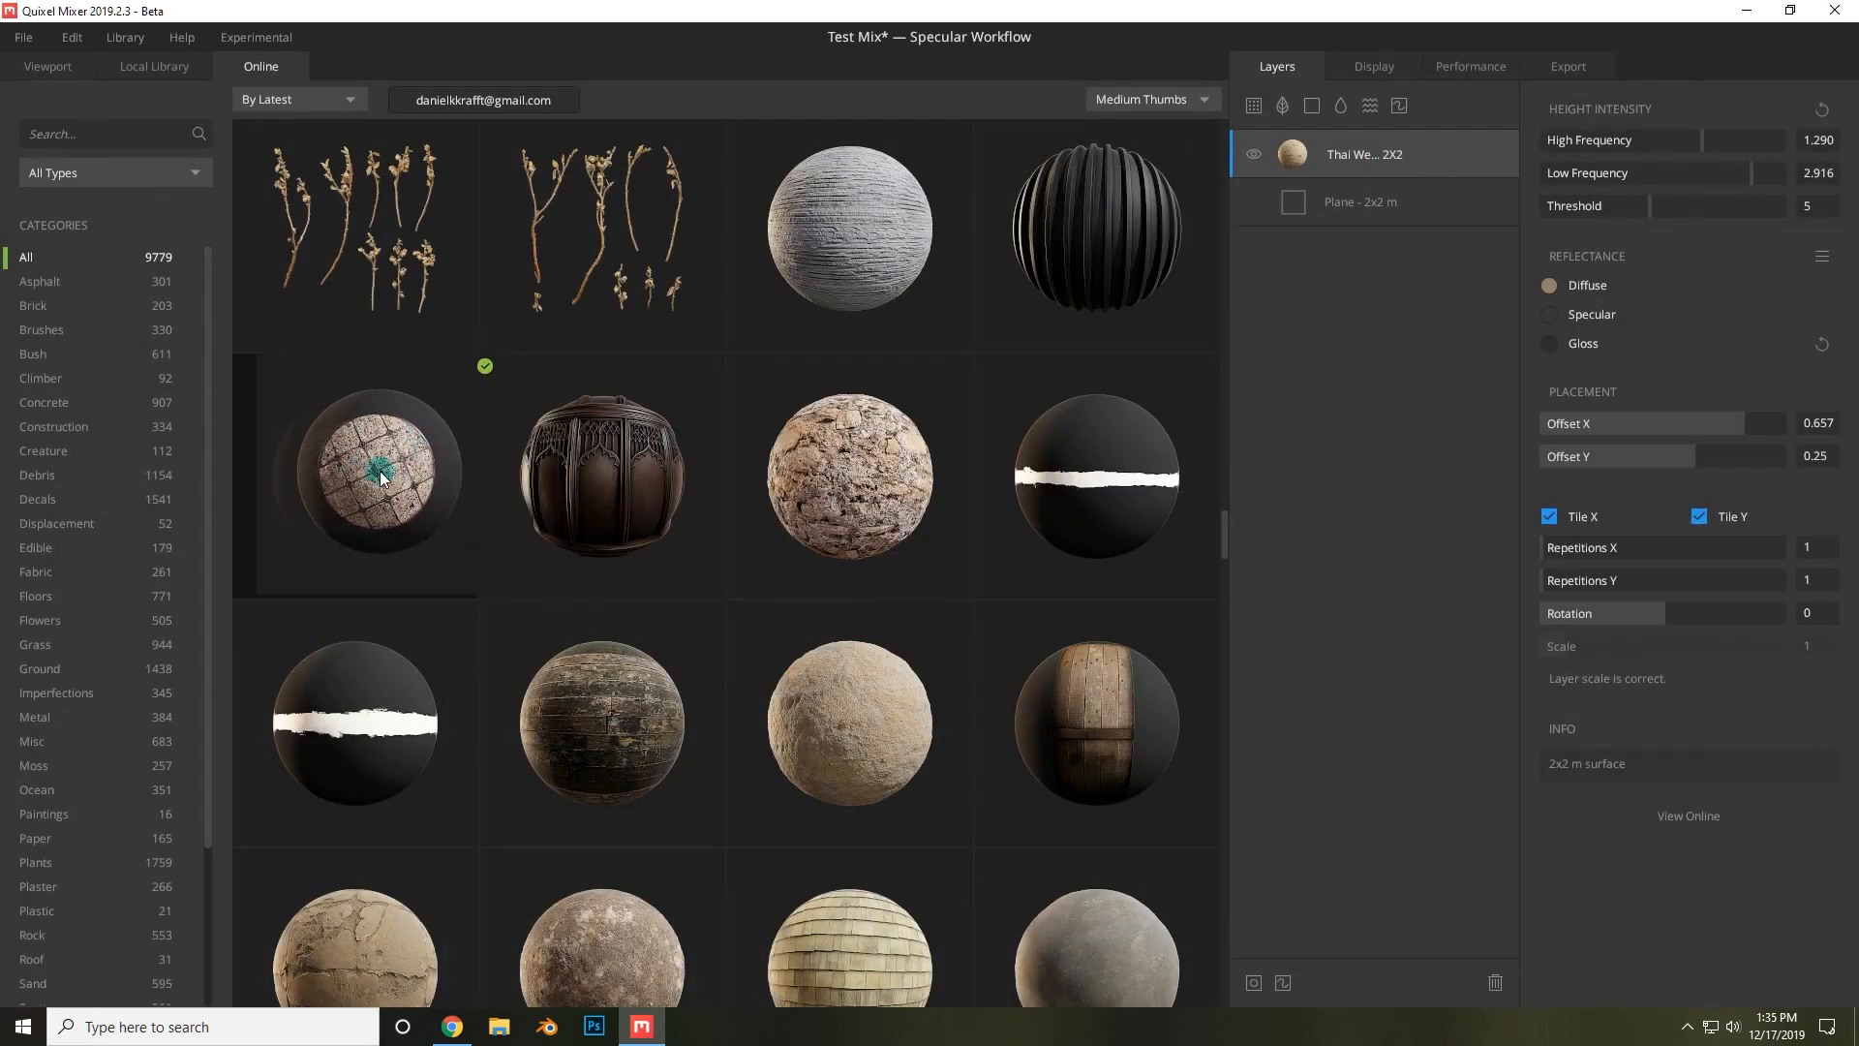
{"action": "left_click_drag", "start_coordinate": [379, 470], "coordinate": [1348, 191]}
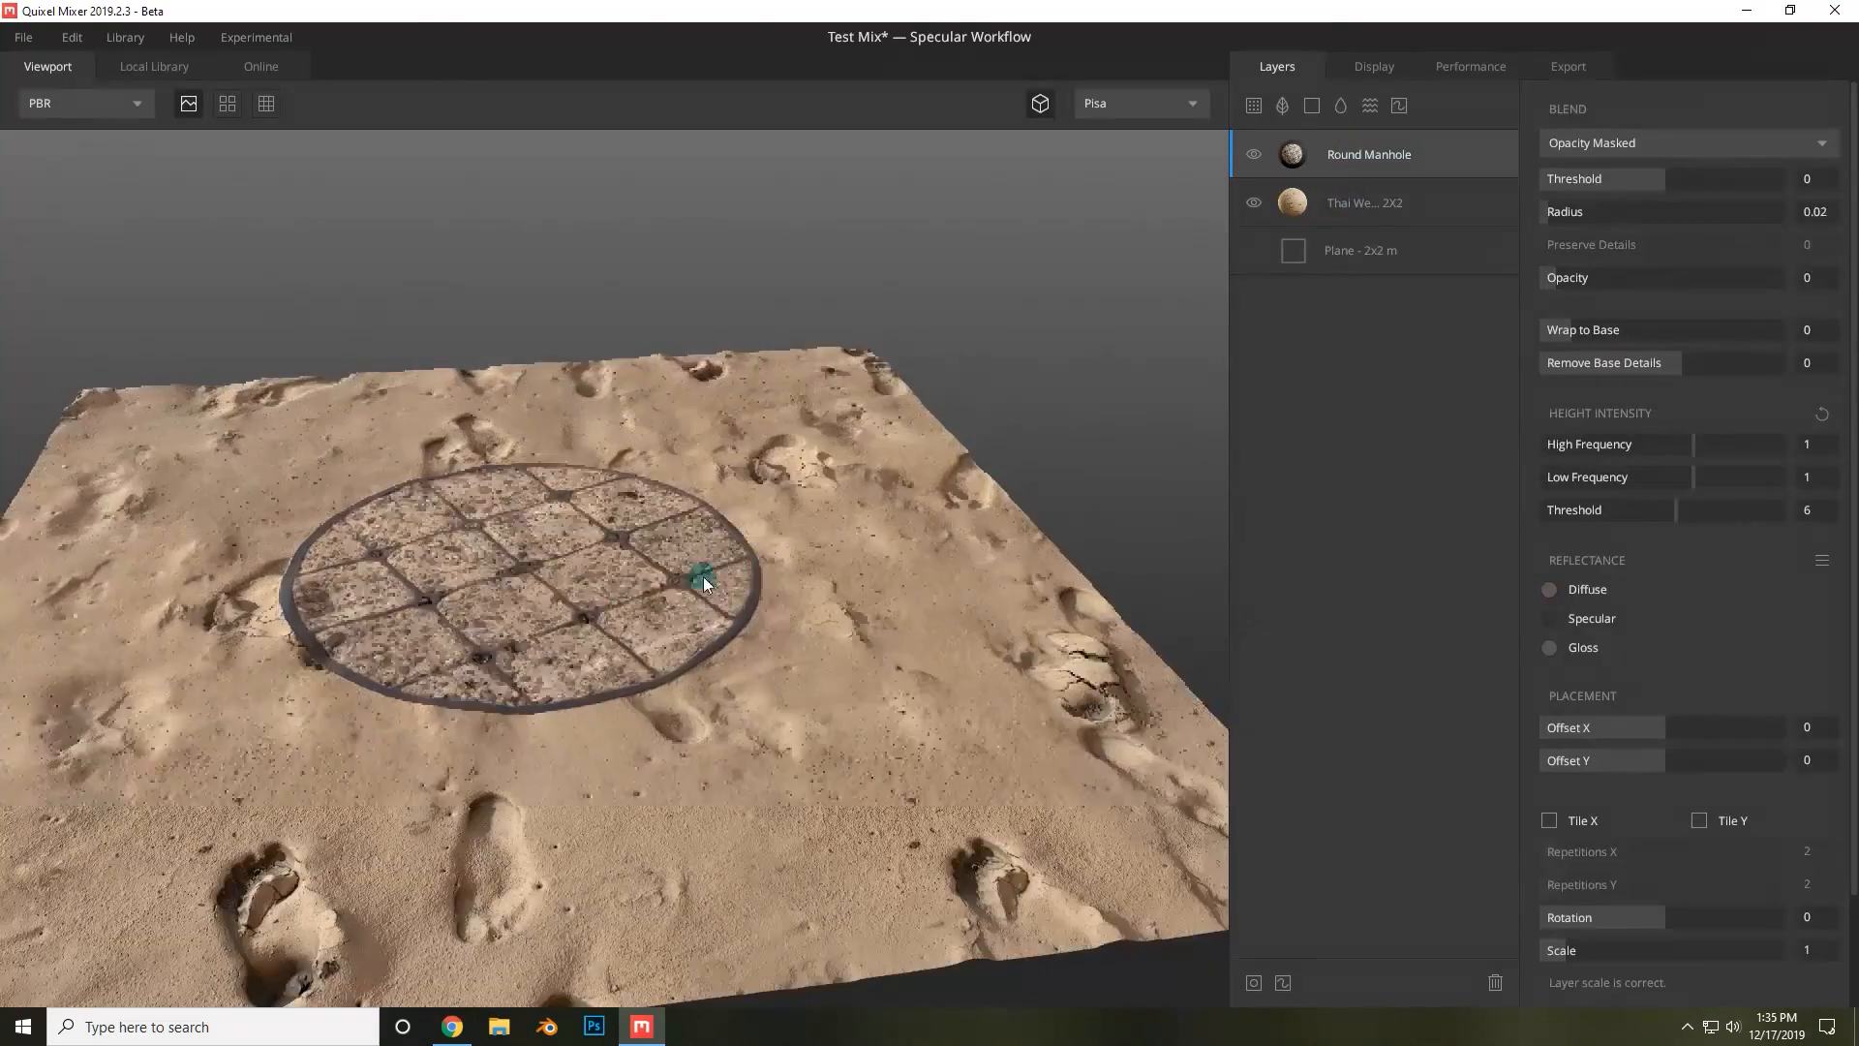
{"action": "left_click_drag", "start_coordinate": [704, 584], "coordinate": [704, 584], "text": "alt"}
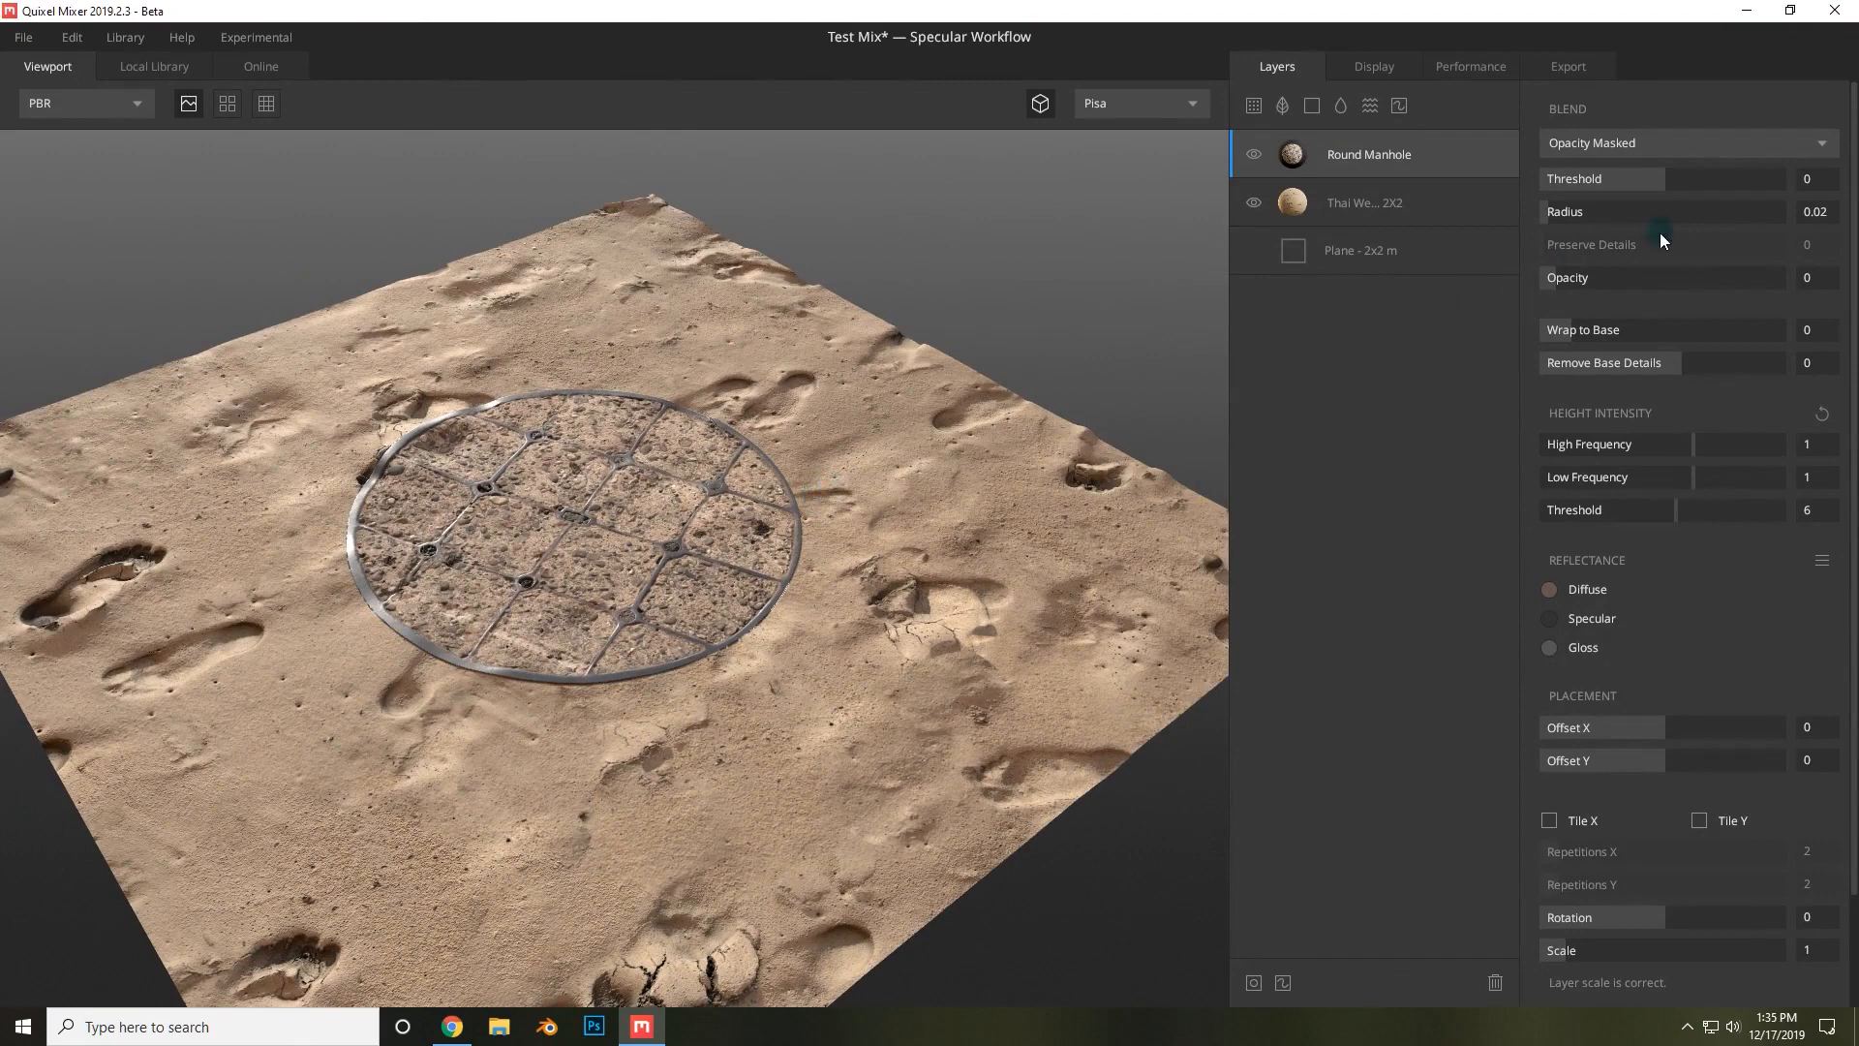
Keep Opacity Masked blending and set the manhole's Threshold to -0.215, Radius to 0.438 and Opacity to 1.
{"action": "left_click", "coordinate": [1637, 142]}
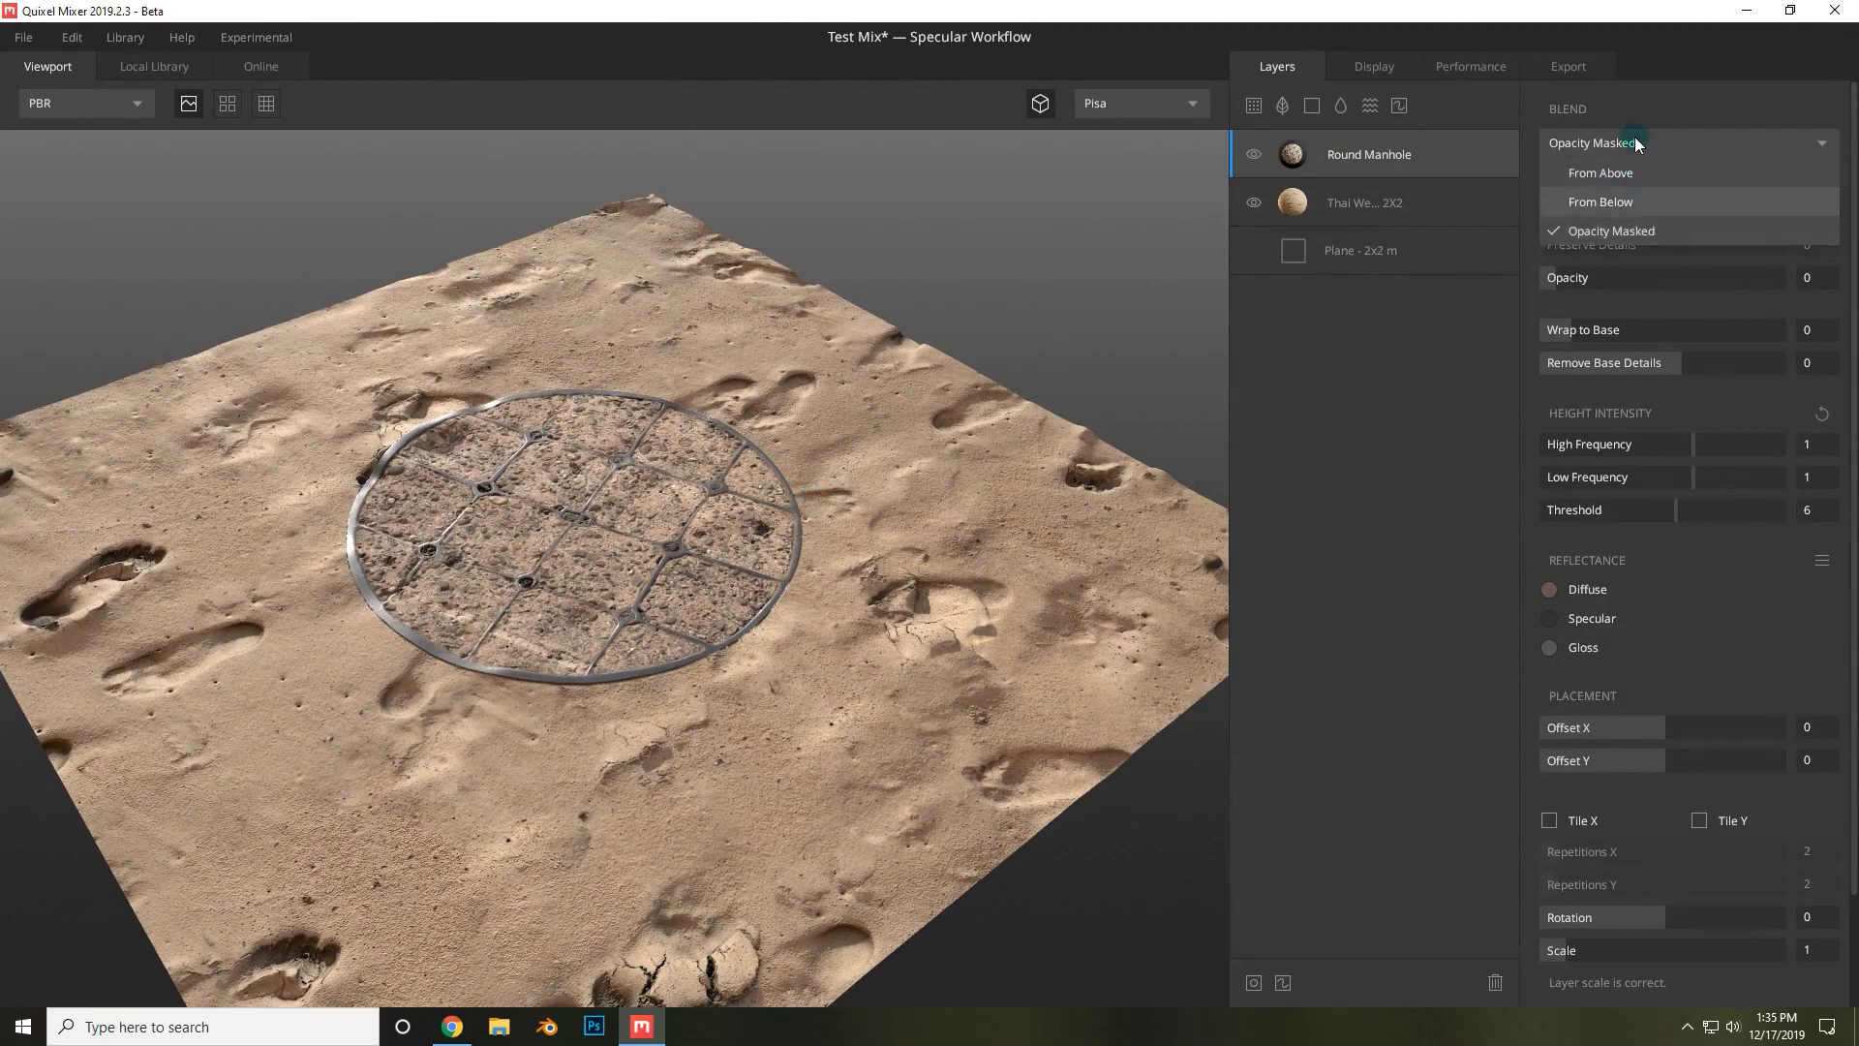
{"action": "left_click", "coordinate": [1634, 139]}
{"action": "left_click", "coordinate": [1632, 152]}
{"action": "left_click", "coordinate": [1623, 143]}
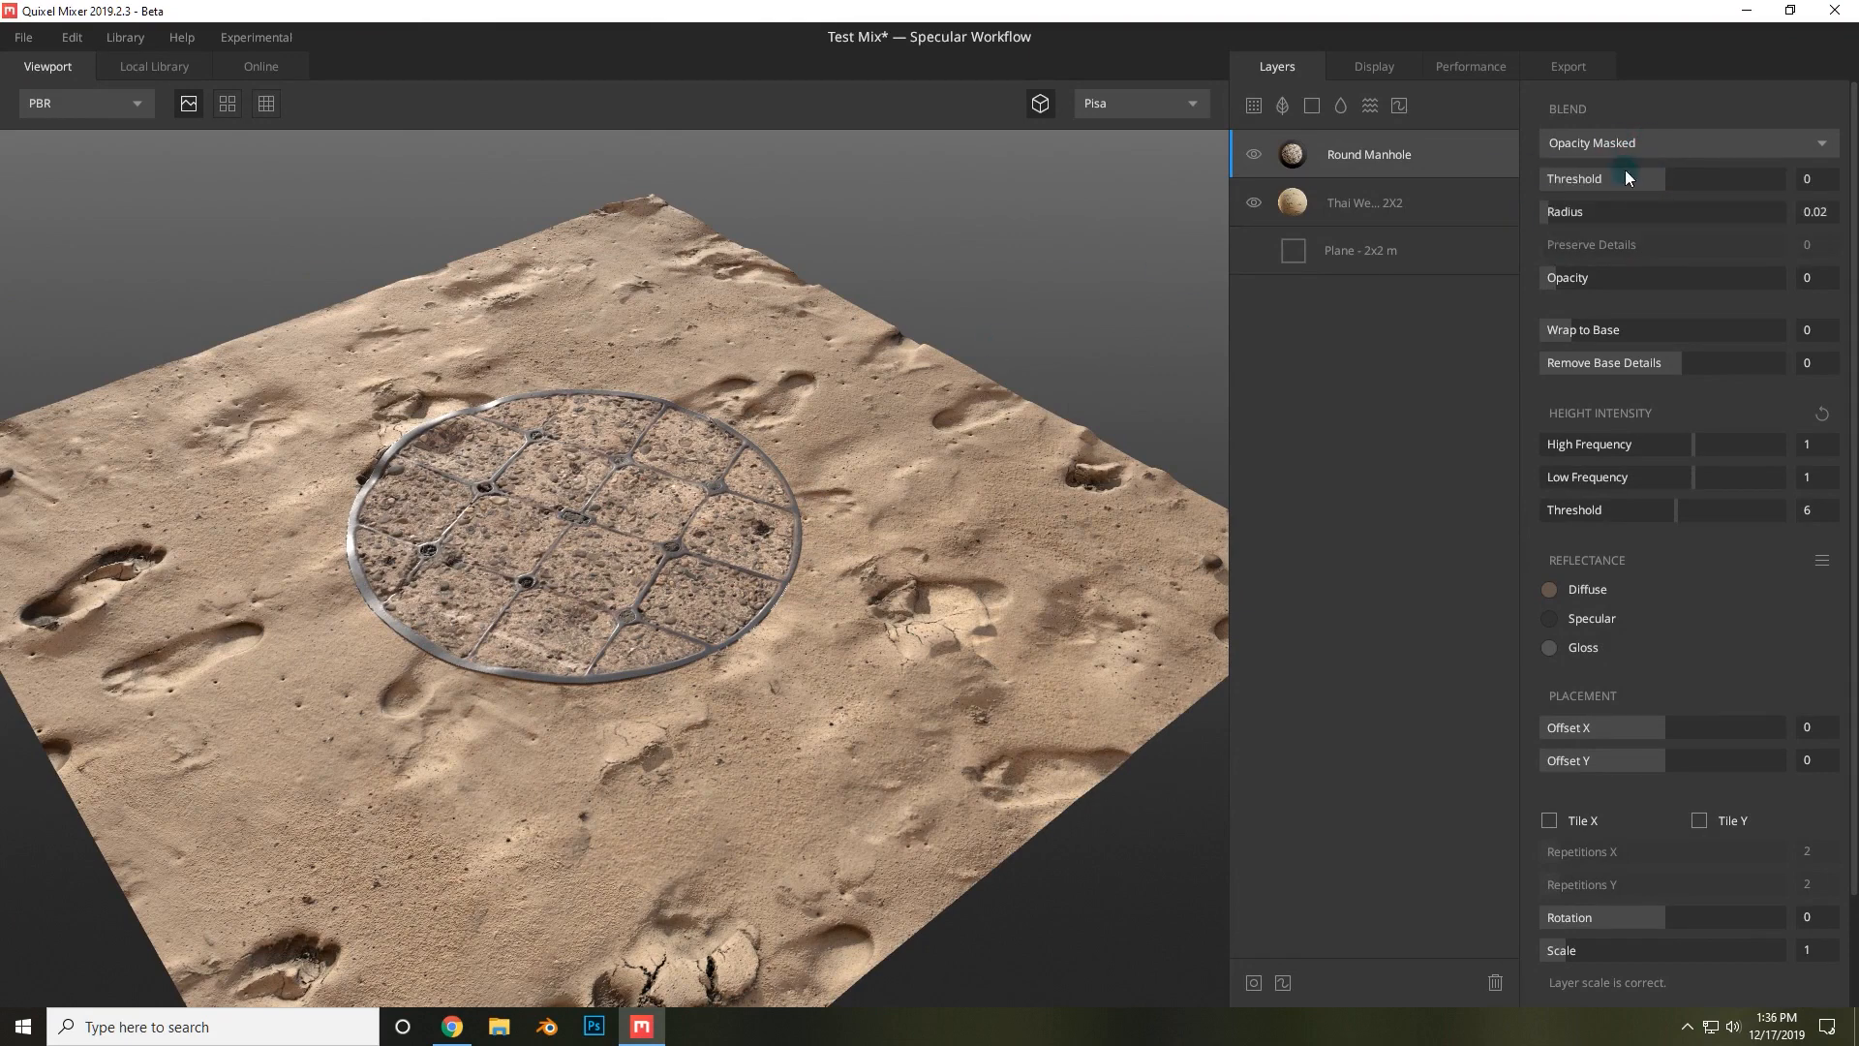
{"action": "left_click_drag", "start_coordinate": [1665, 179], "coordinate": [1750, 174]}
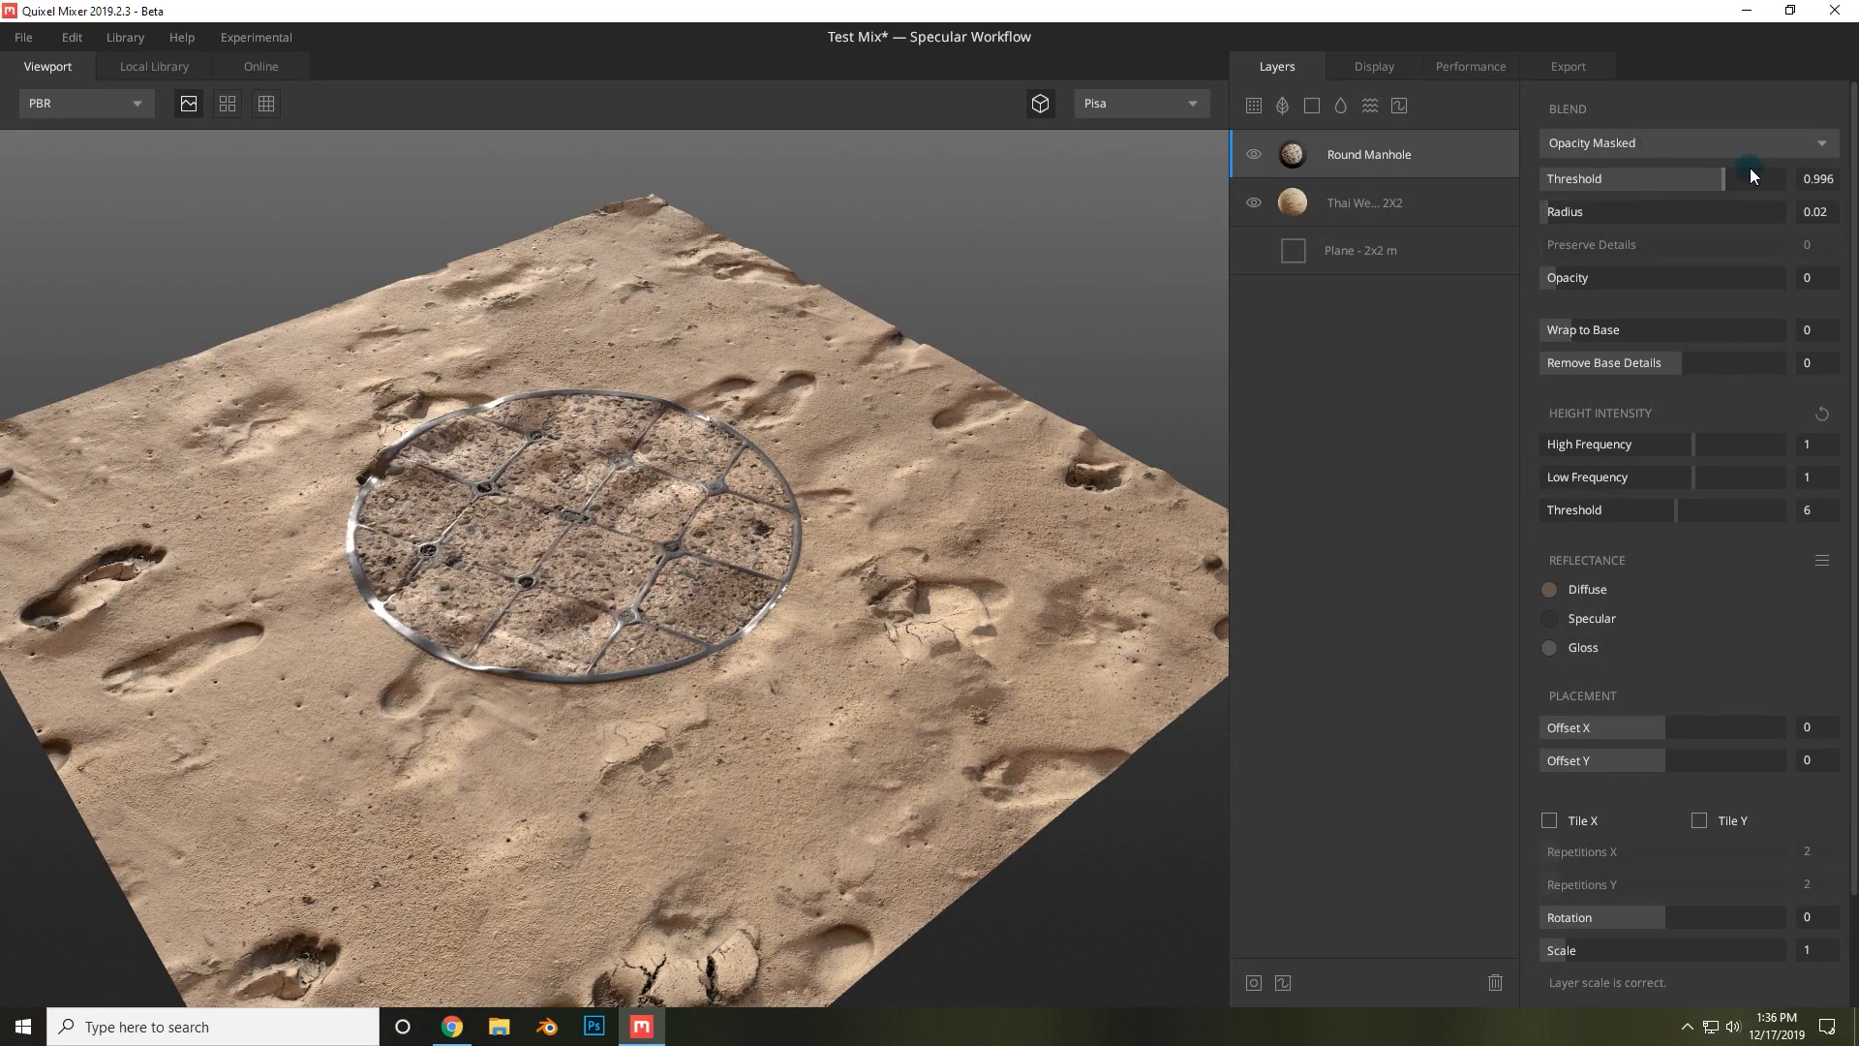
{"action": "left_click_drag", "start_coordinate": [1576, 178], "coordinate": [1607, 214]}
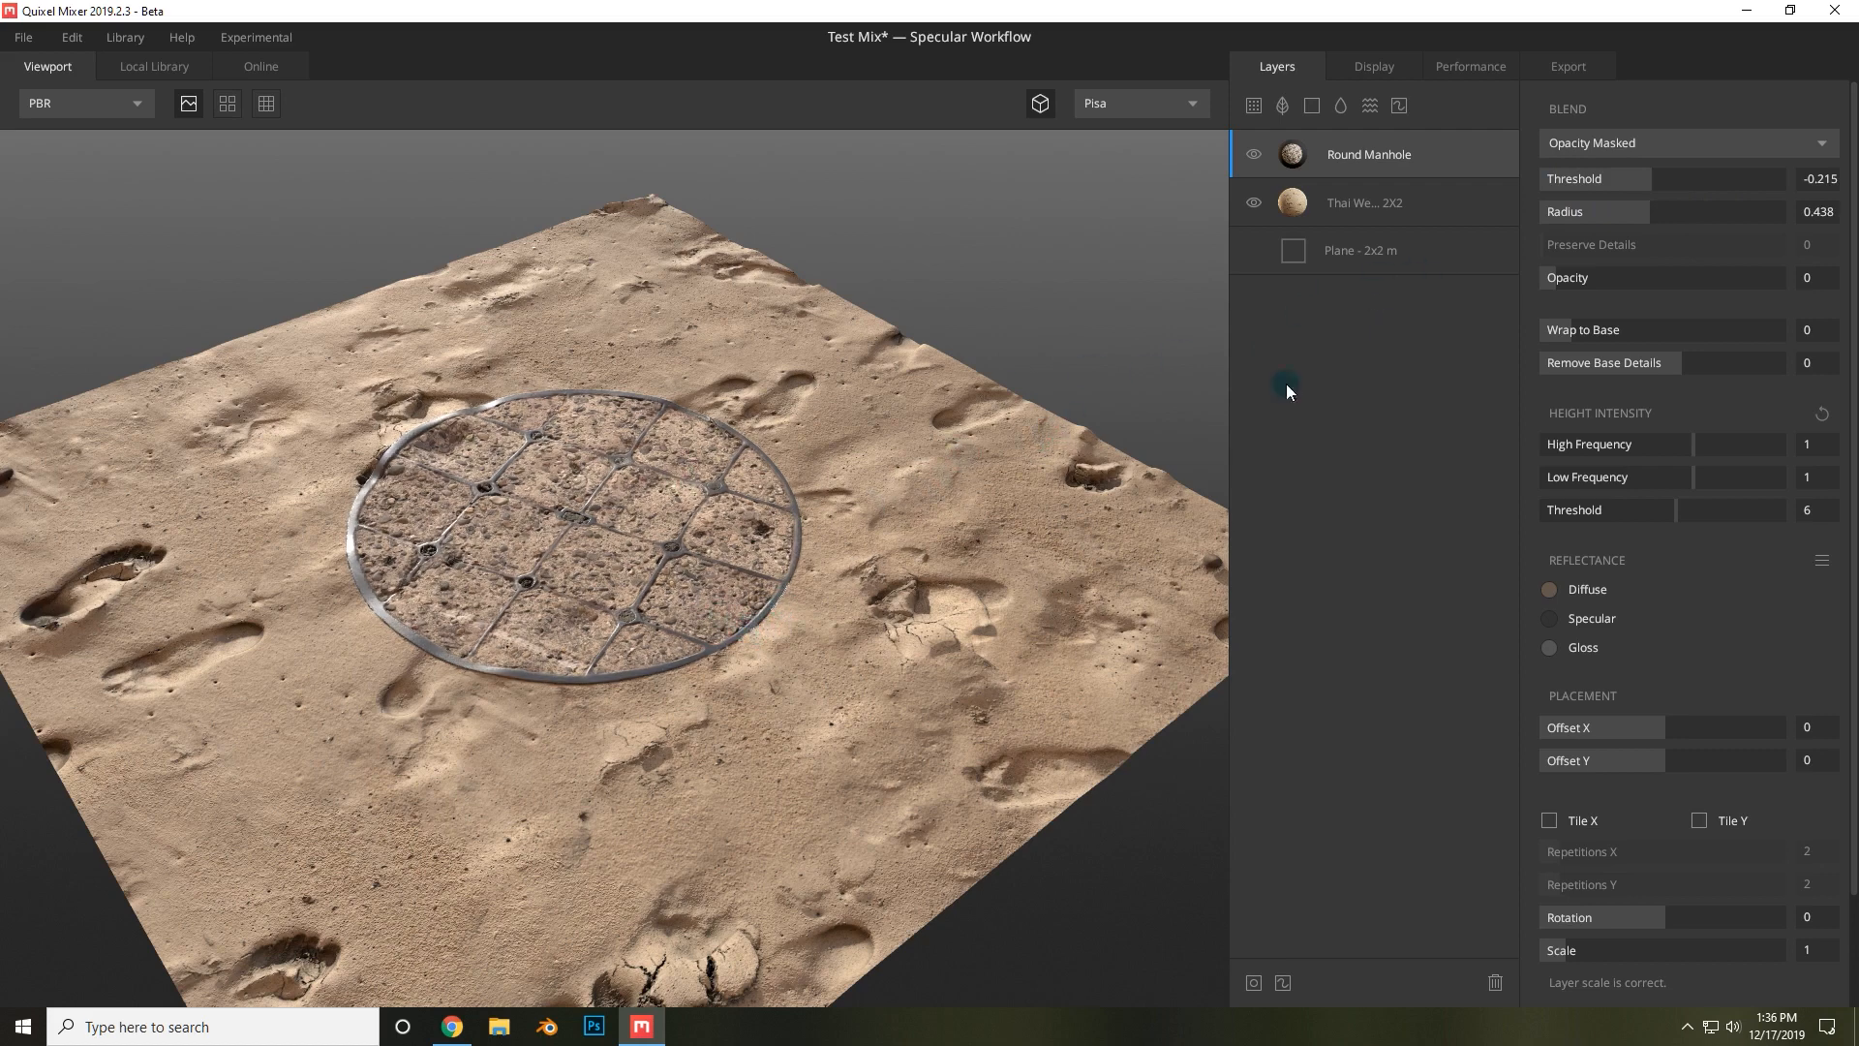
{"action": "left_click_drag", "start_coordinate": [1579, 280], "coordinate": [1794, 327]}
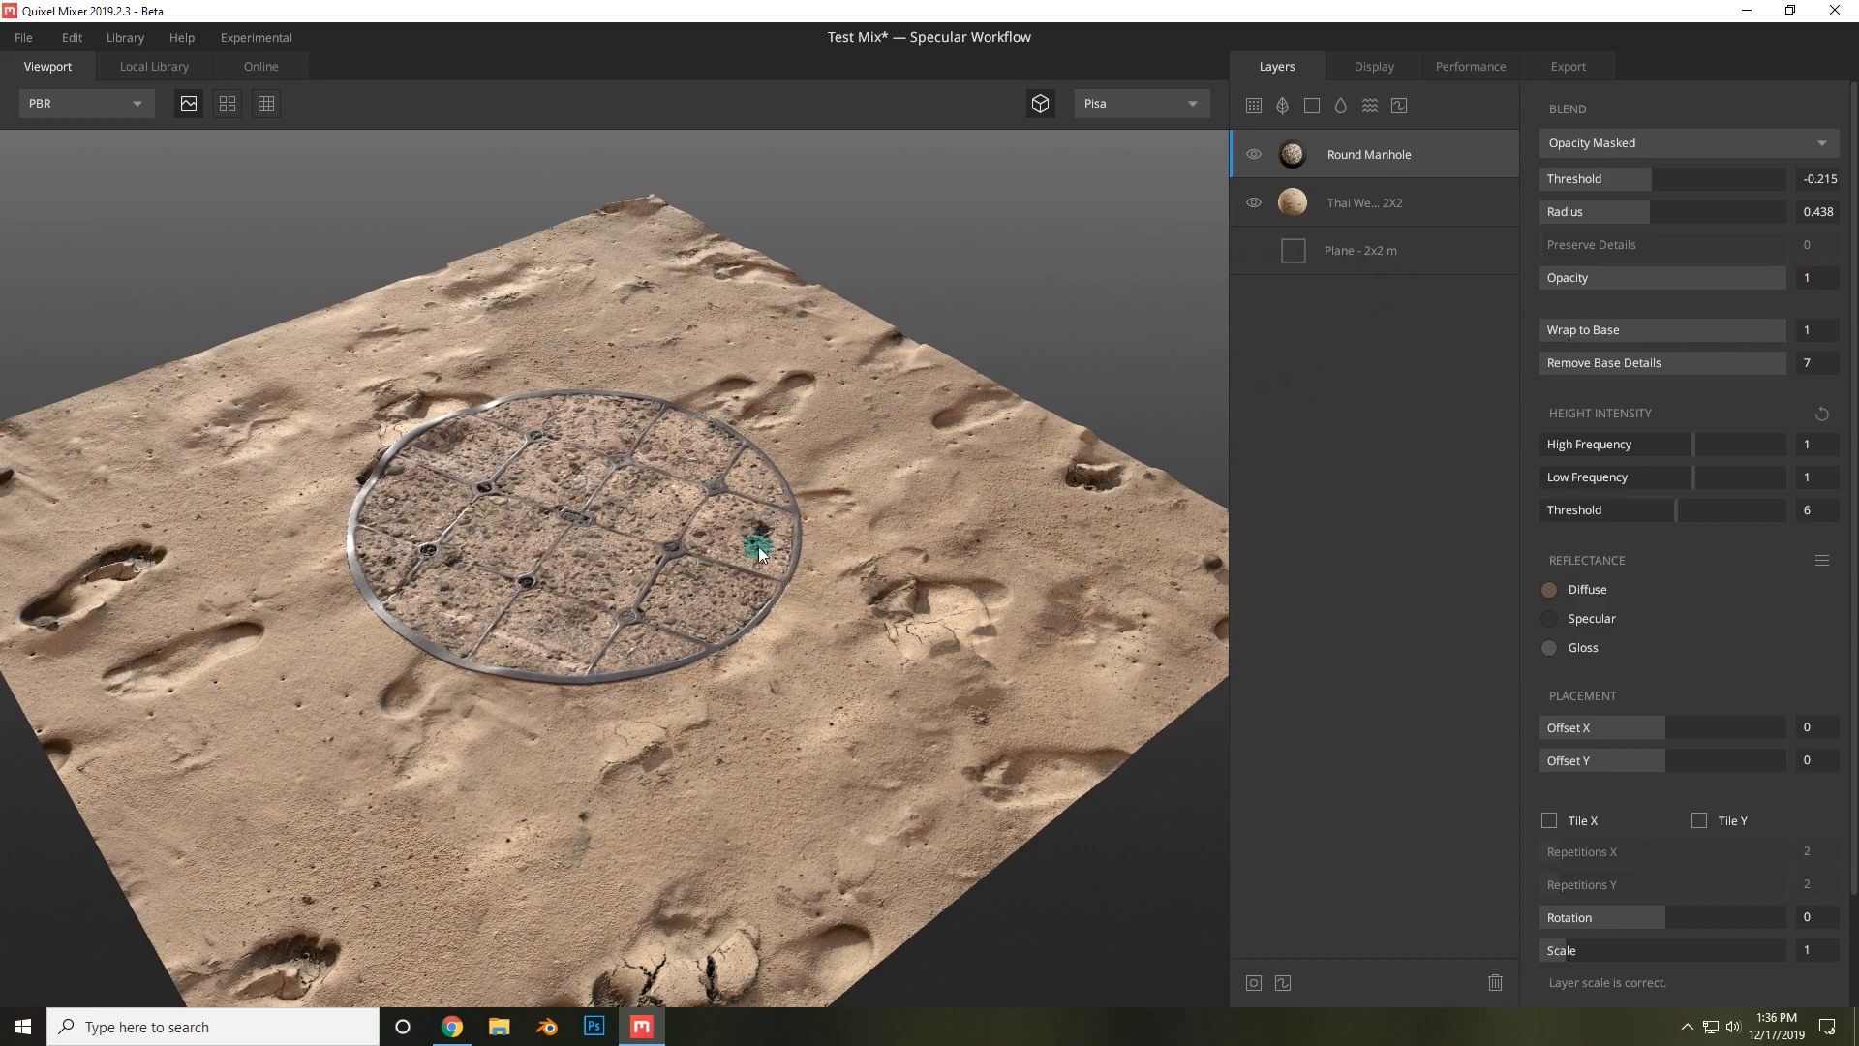
Set the manhole layer's Wrap to Base to 0.
{"action": "scroll", "coordinate": [747, 587], "scroll_direction": "up", "scroll_amount": 5}
{"action": "scroll", "coordinate": [766, 578], "scroll_direction": "down", "scroll_amount": 2}
{"action": "left_click_drag", "start_coordinate": [802, 550], "coordinate": [602, 601], "text": "alt"}
{"action": "left_click_drag", "start_coordinate": [972, 578], "coordinate": [945, 583], "text": "alt"}
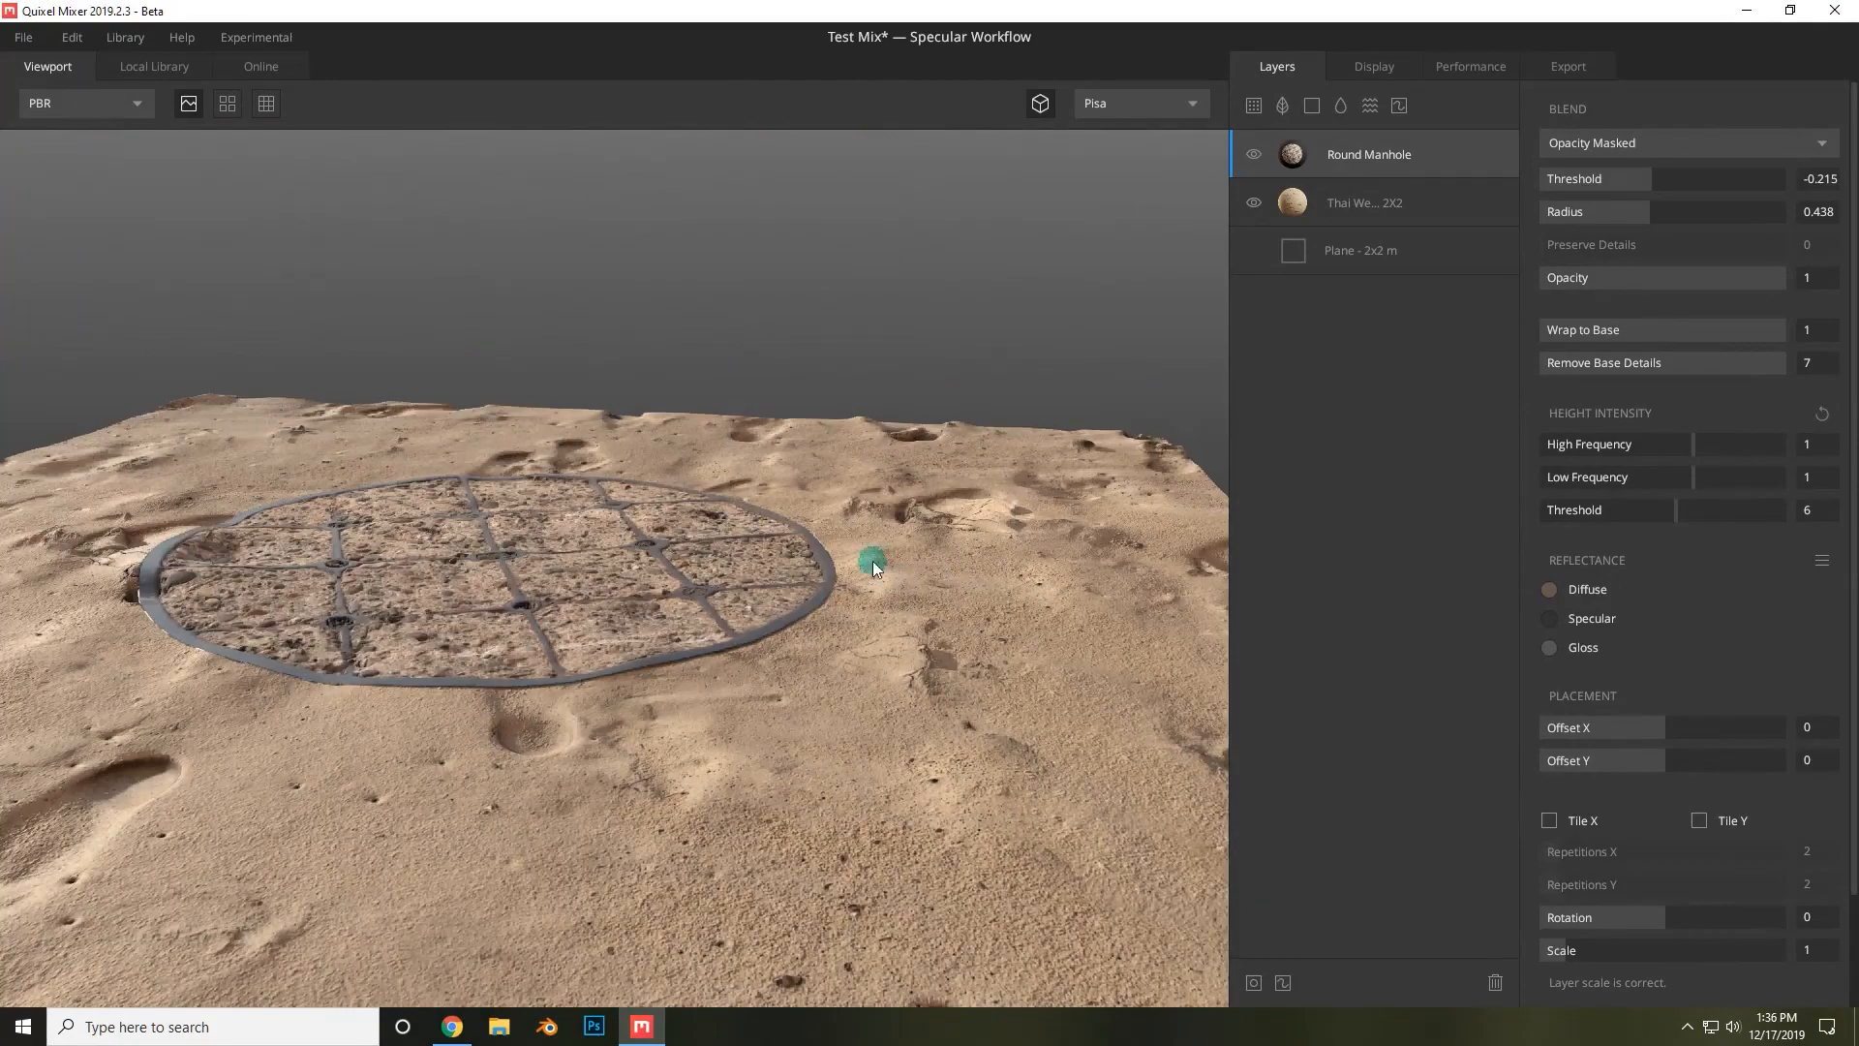
{"action": "left_click", "coordinate": [1730, 329]}
{"action": "left_click_drag", "start_coordinate": [1729, 332], "coordinate": [1433, 327]}
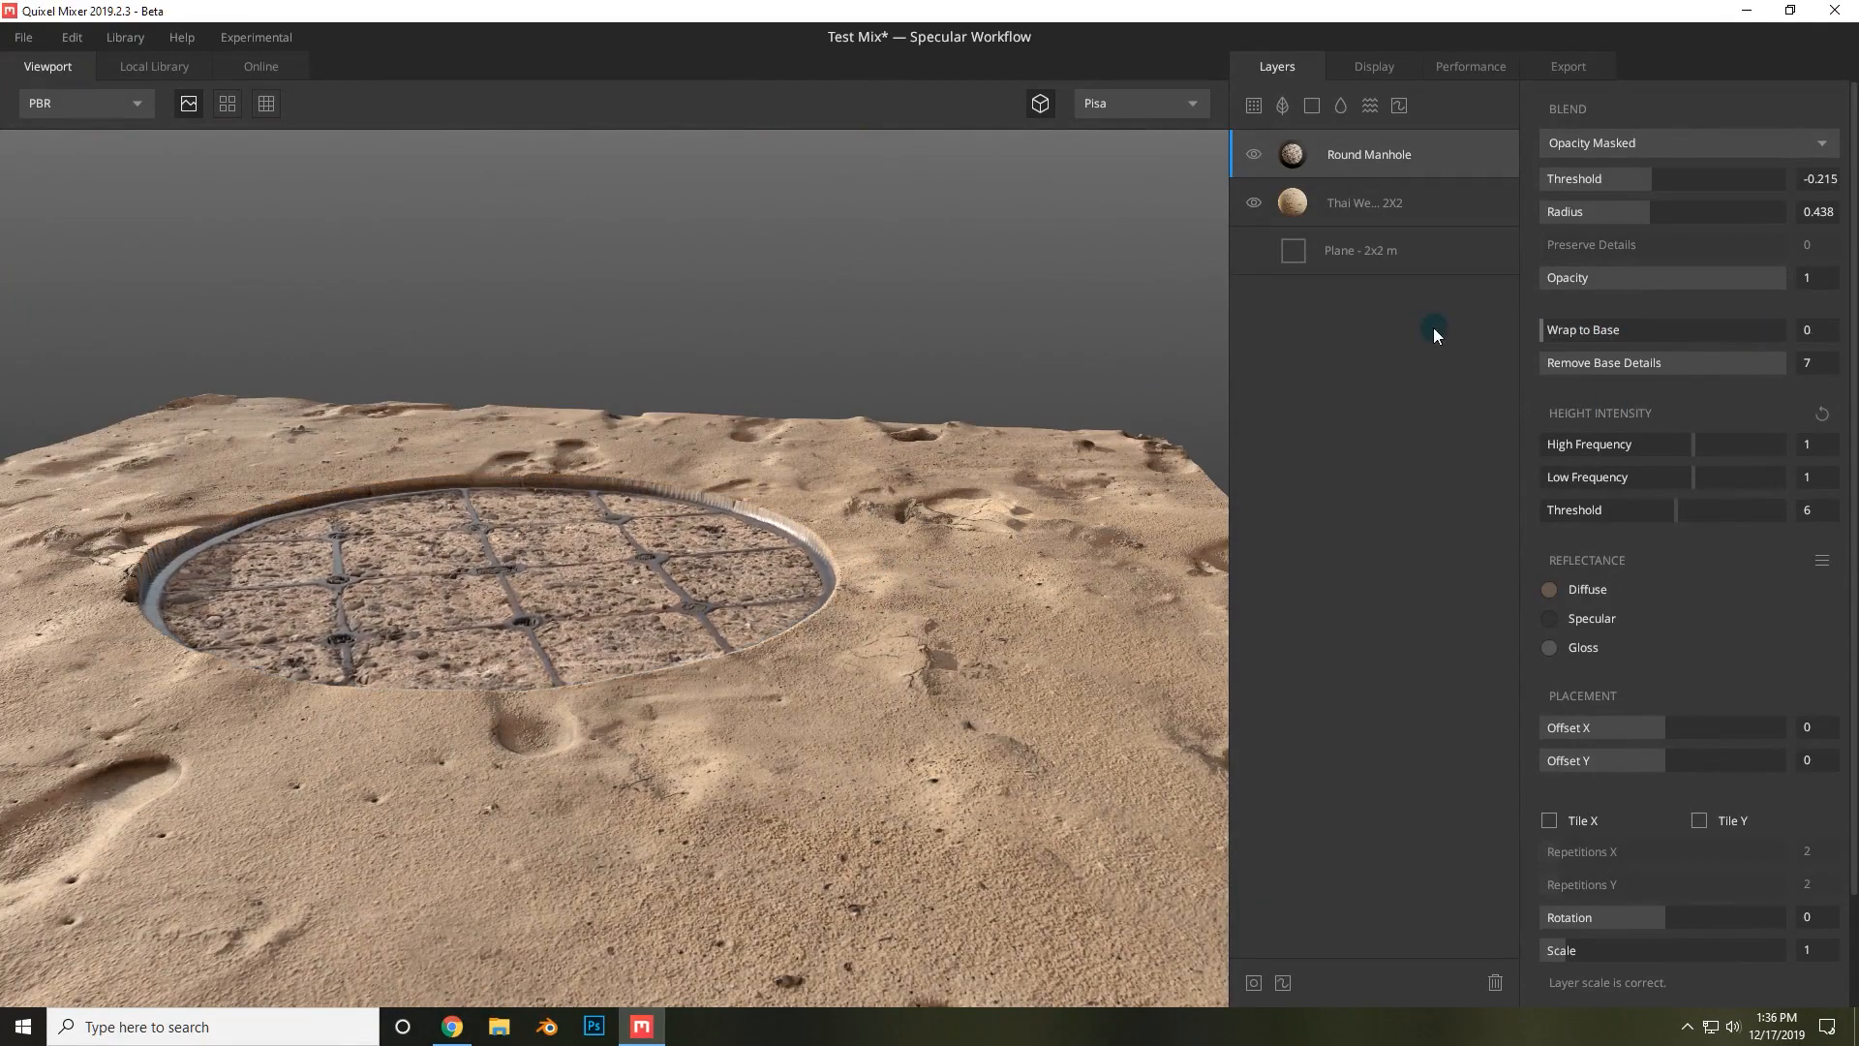
Set the manhole layer's Wrap to Base to 0.673.
{"action": "left_click_drag", "start_coordinate": [648, 518], "coordinate": [620, 450], "text": "alt"}
{"action": "scroll", "coordinate": [564, 635], "scroll_direction": "up", "scroll_amount": 3}
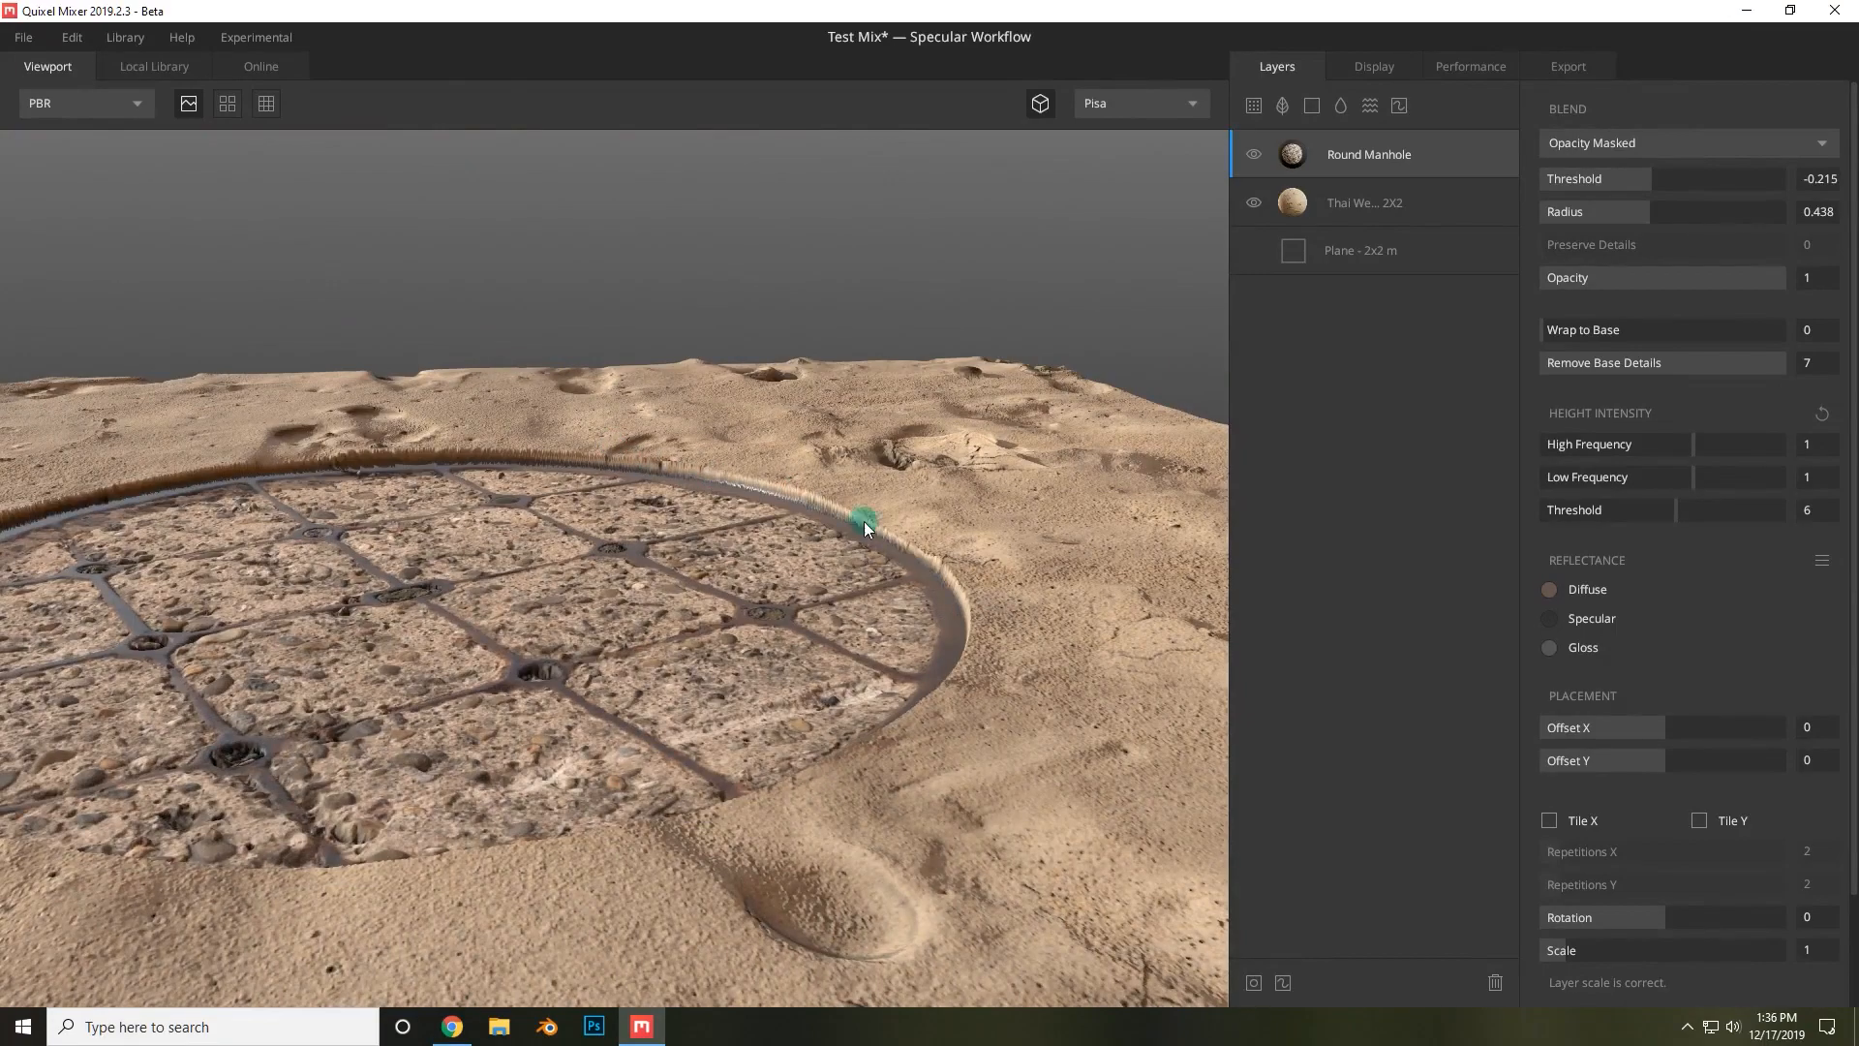
{"action": "left_click_drag", "start_coordinate": [907, 573], "coordinate": [411, 497], "text": "alt"}
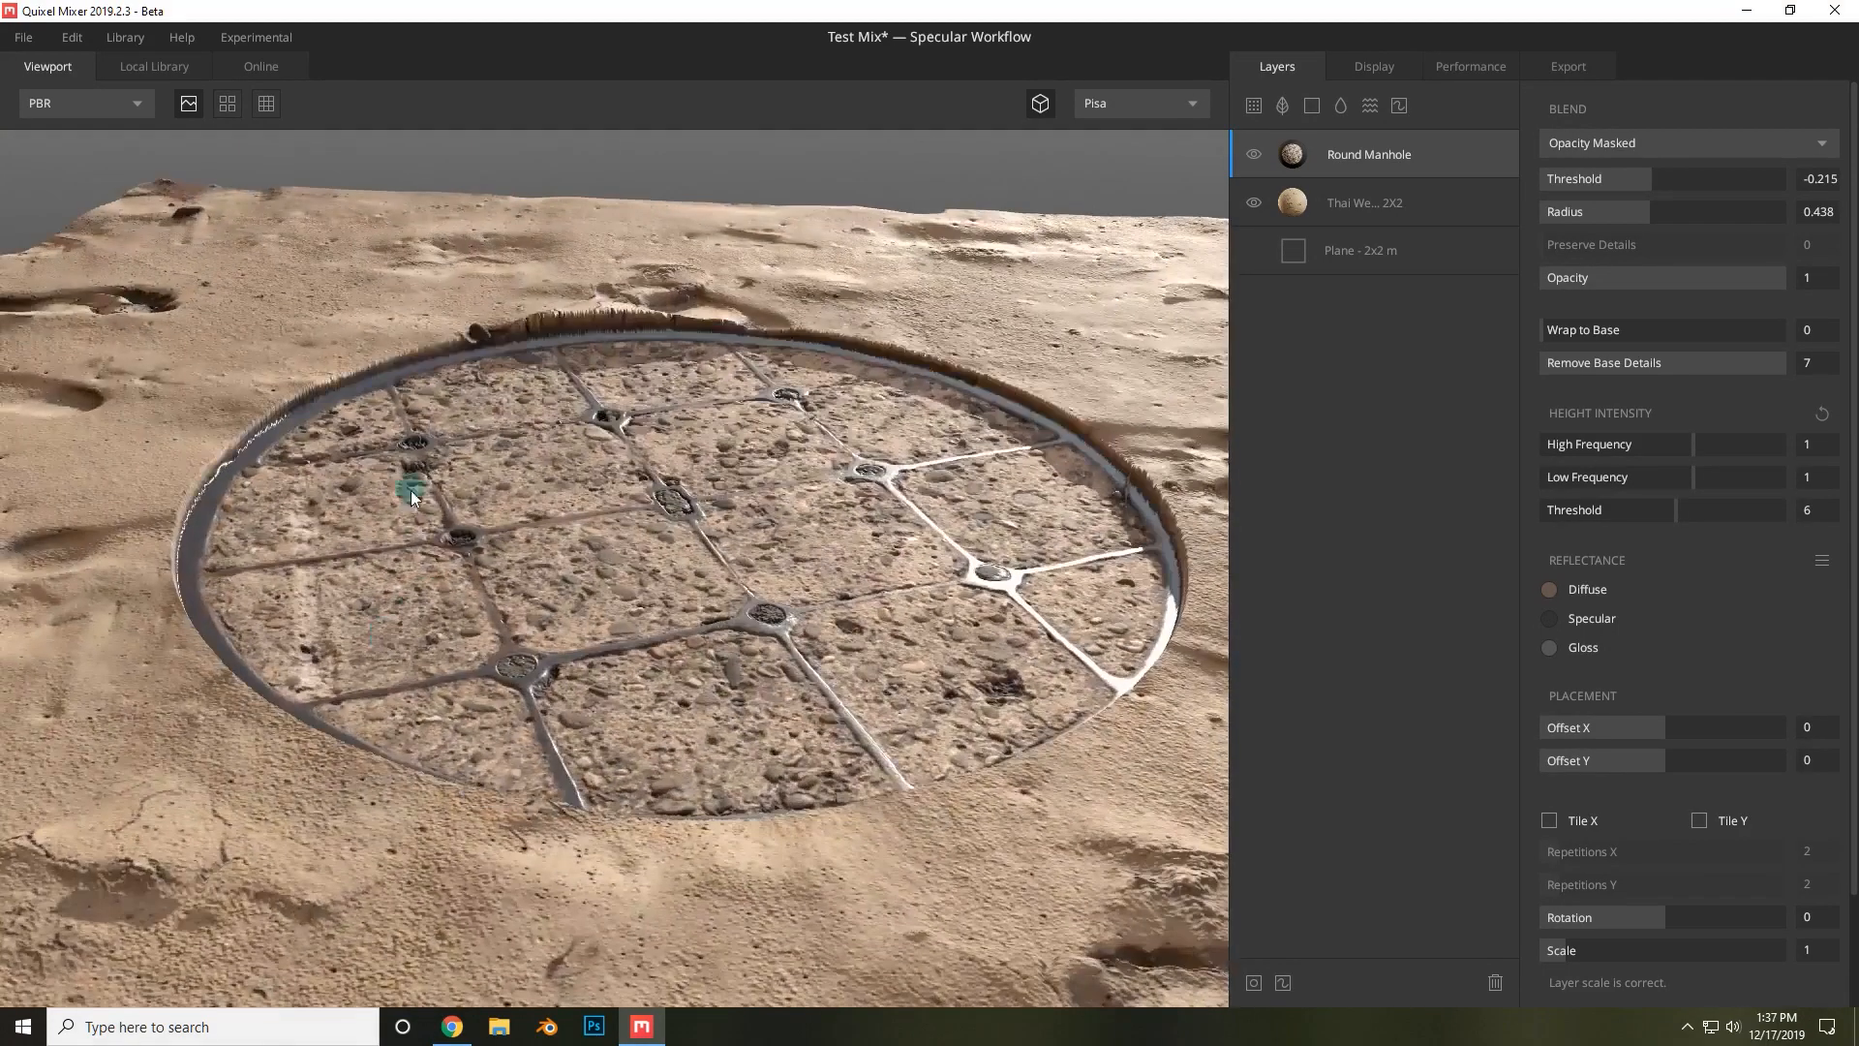
{"action": "scroll", "coordinate": [752, 470], "scroll_direction": "down", "scroll_amount": 4}
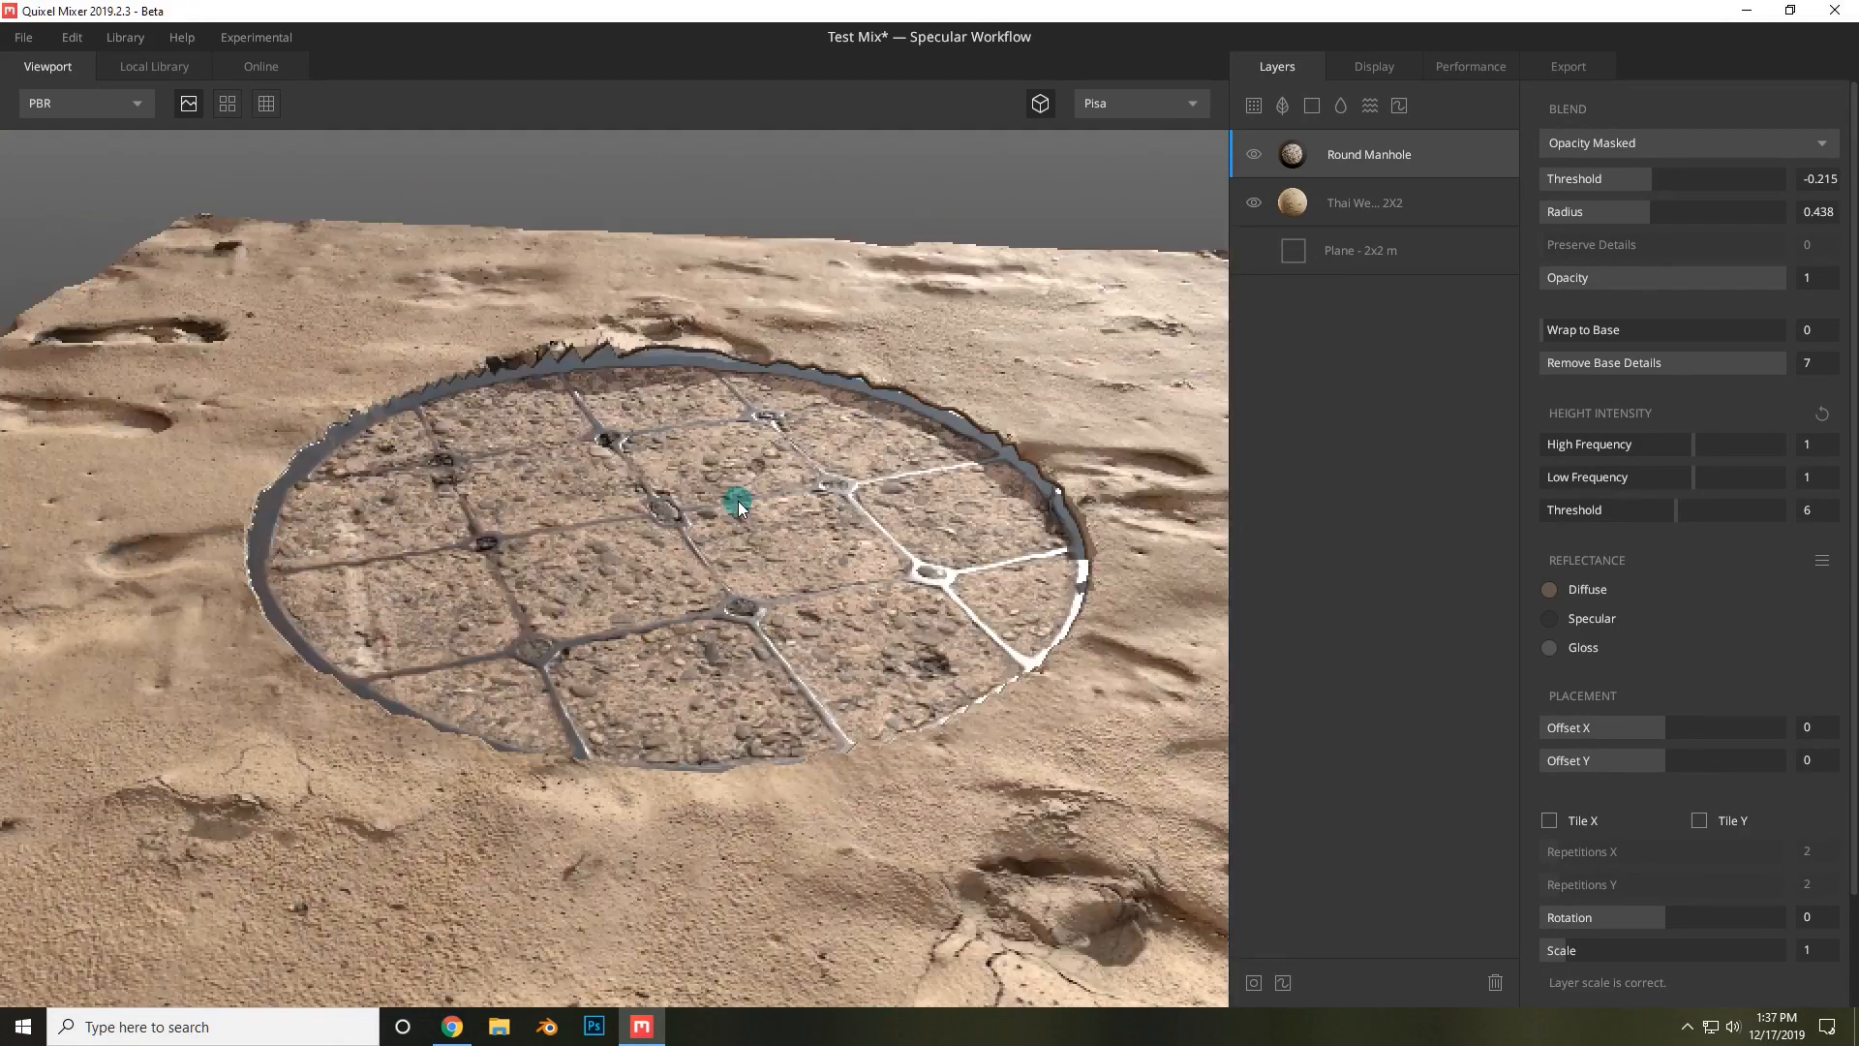
{"action": "scroll", "coordinate": [593, 481], "scroll_direction": "down", "scroll_amount": 3}
{"action": "left_click_drag", "start_coordinate": [593, 481], "coordinate": [828, 601], "text": "alt"}
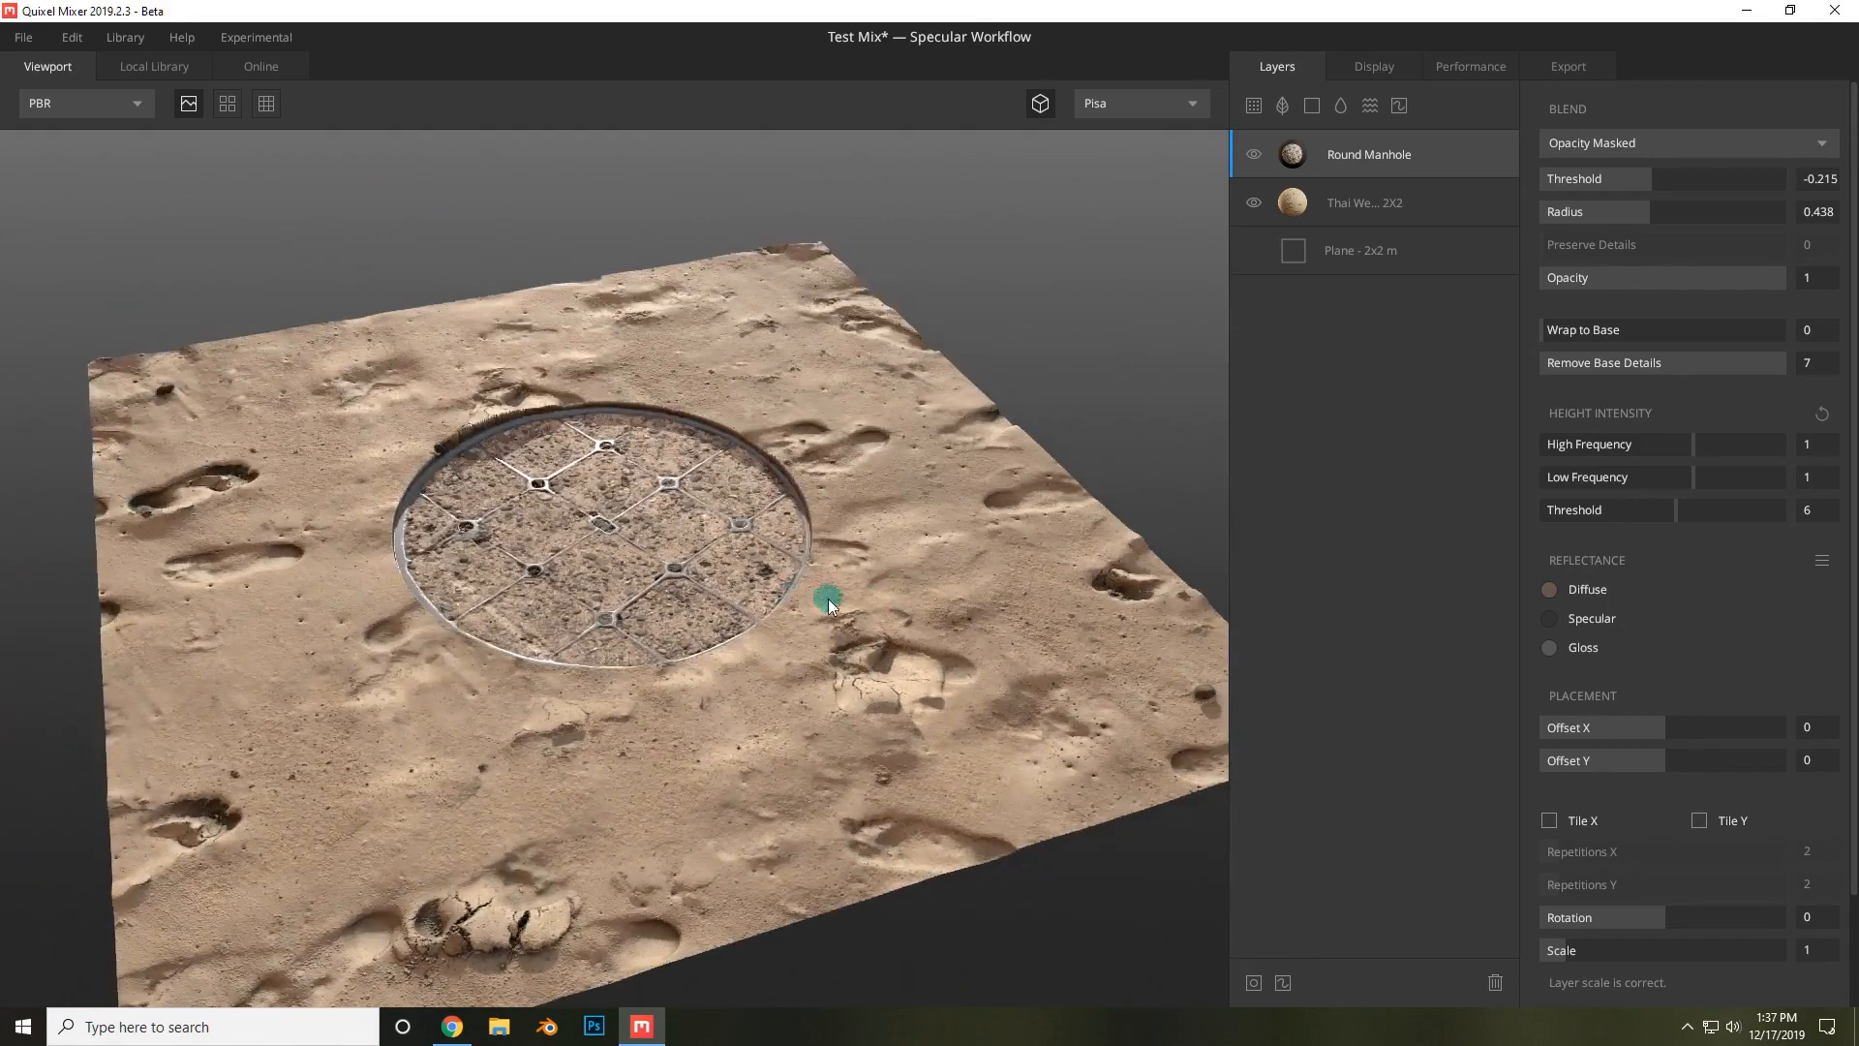
{"action": "left_click_drag", "start_coordinate": [1627, 331], "coordinate": [1706, 328]}
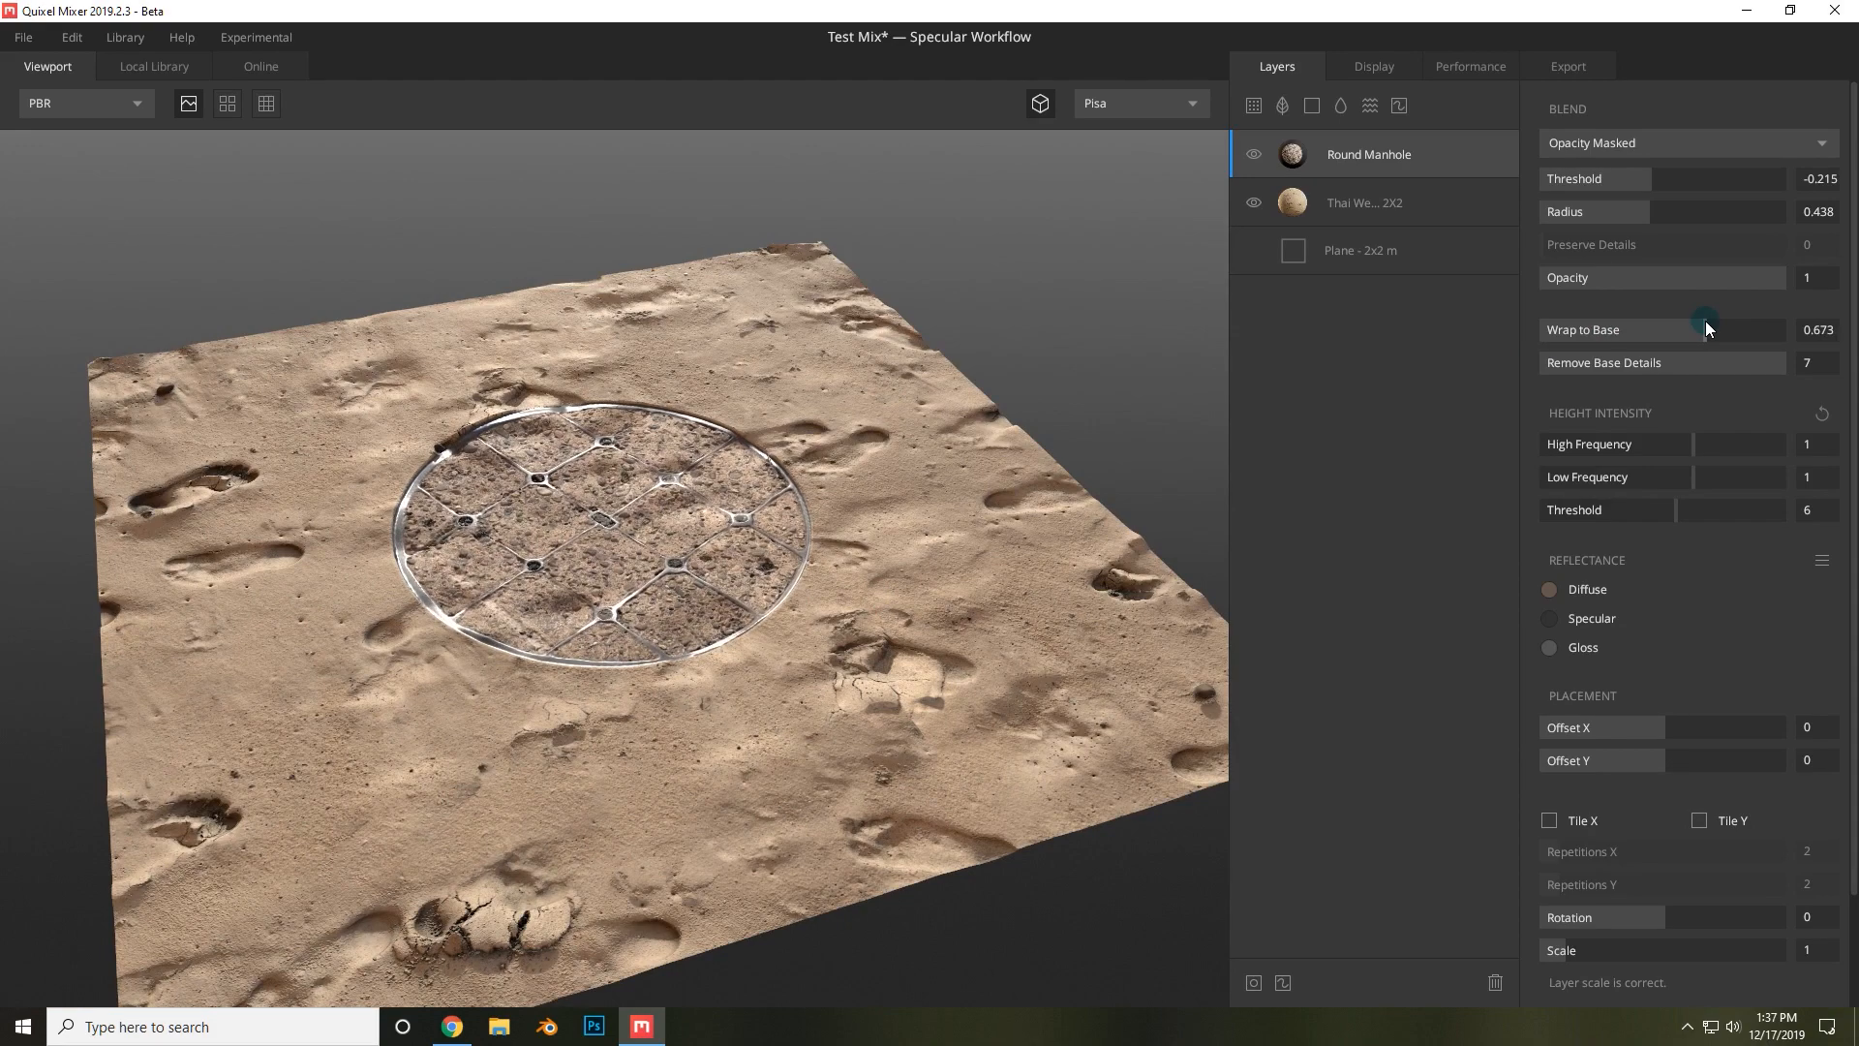
Try a lower Remove Base Details value on the manhole layer, returning it to 7.
{"action": "left_click_drag", "start_coordinate": [834, 601], "coordinate": [1621, 362], "text": "alt"}
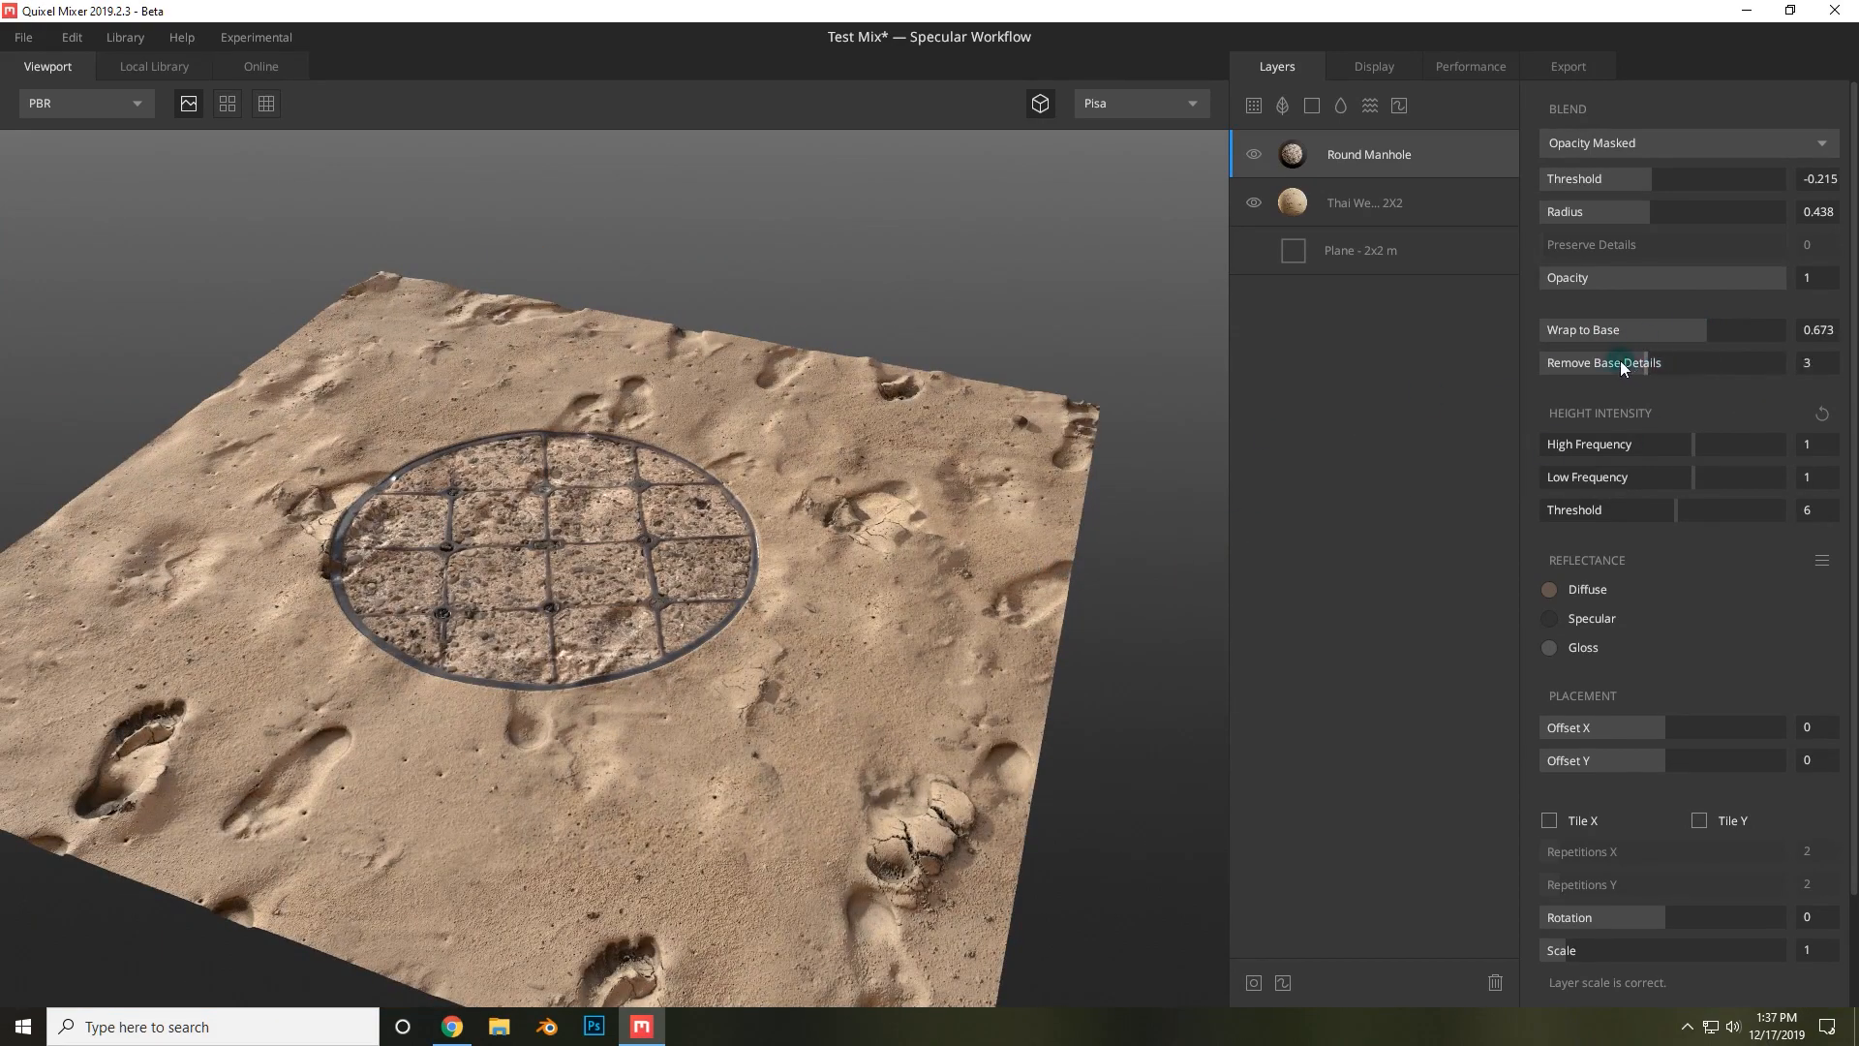
{"action": "left_click_drag", "start_coordinate": [1790, 356], "coordinate": [1591, 404]}
{"action": "scroll", "coordinate": [788, 618], "scroll_direction": "up", "scroll_amount": 5}
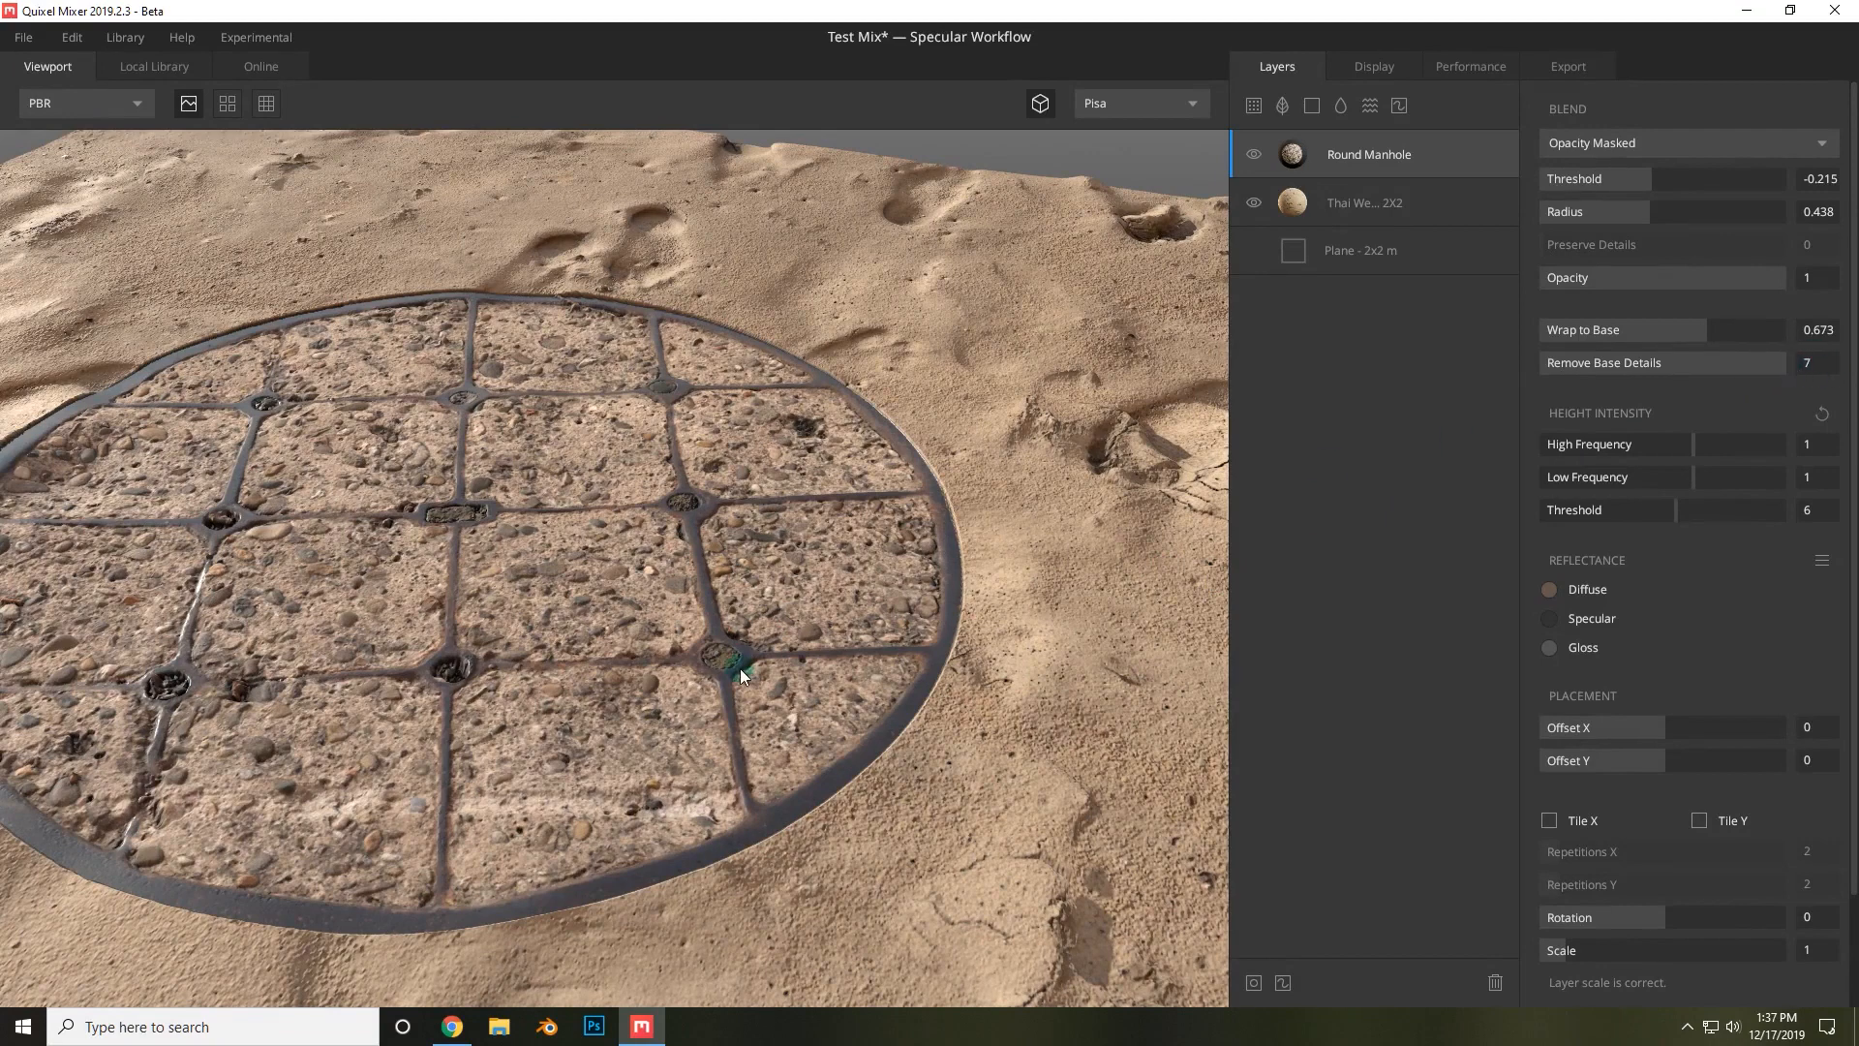
Set the manhole layer's Remove Base Details to 0 and inspect the cover up close.
{"action": "left_click_drag", "start_coordinate": [1778, 374], "coordinate": [1473, 363]}
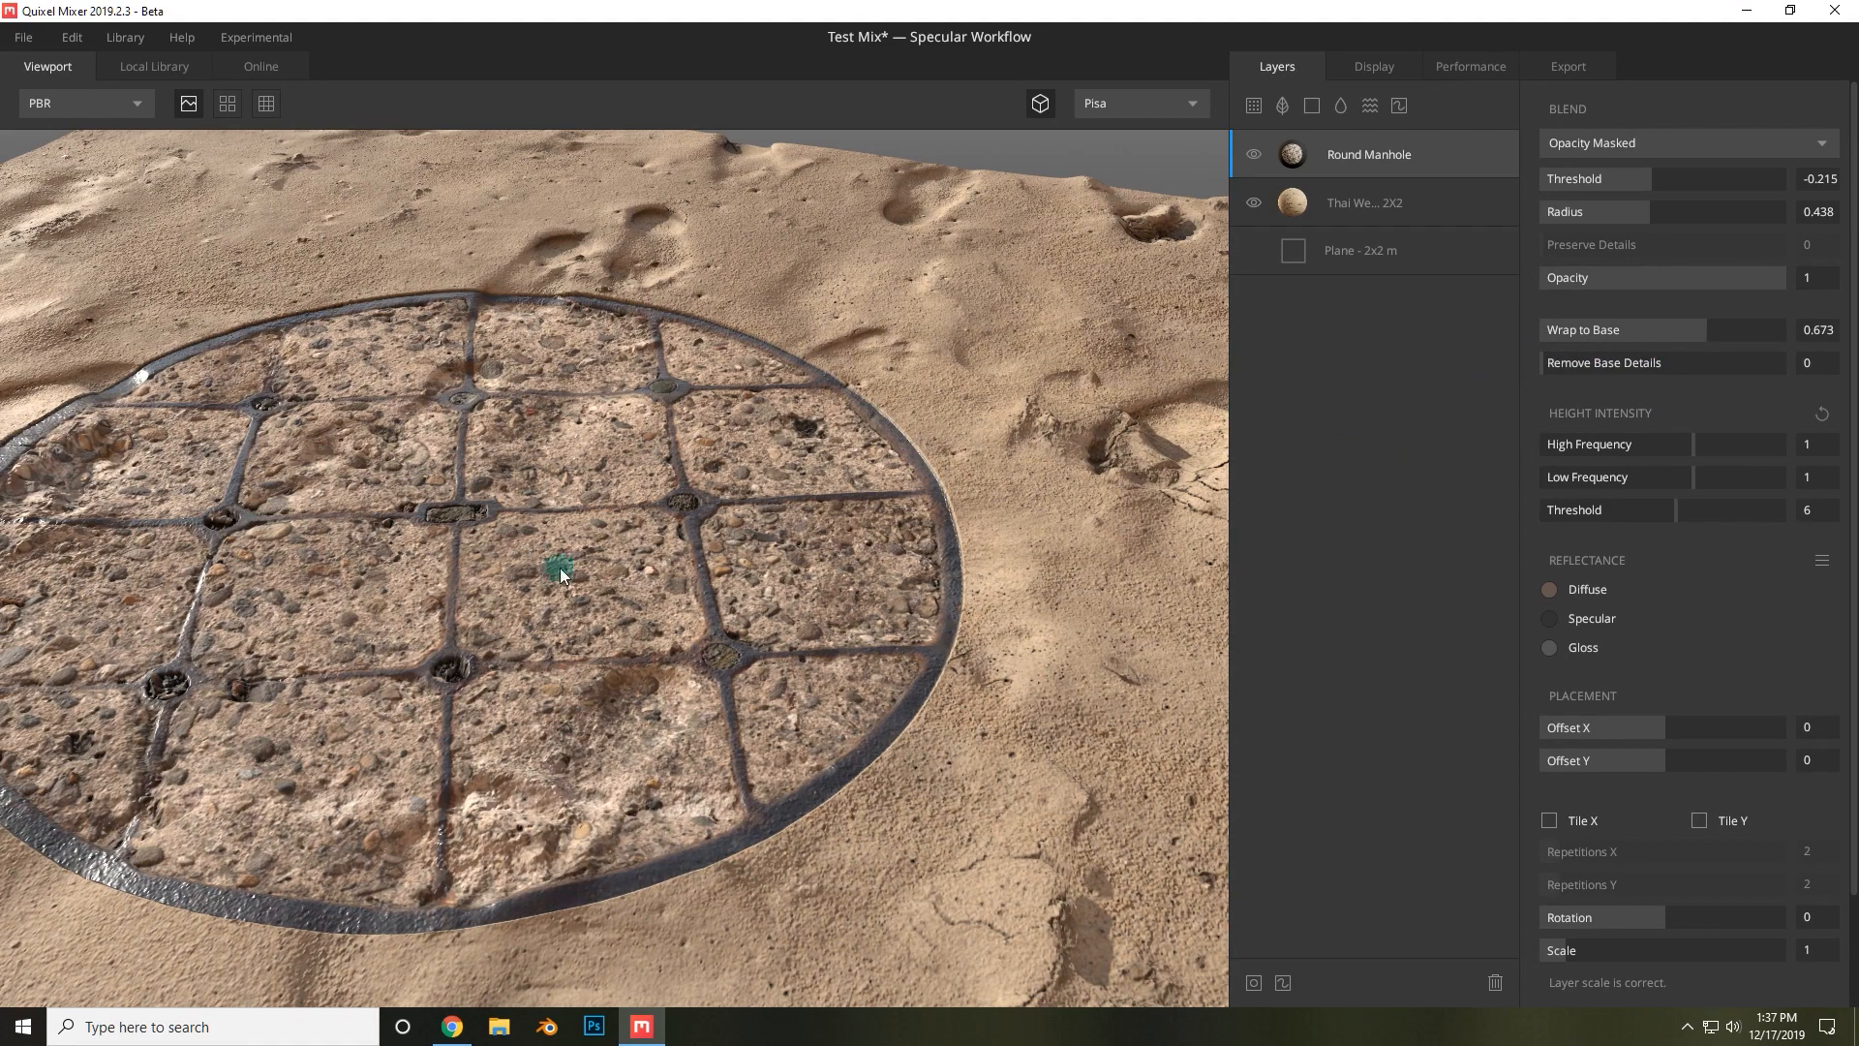
{"action": "scroll", "coordinate": [576, 640], "scroll_direction": "down", "scroll_amount": 1}
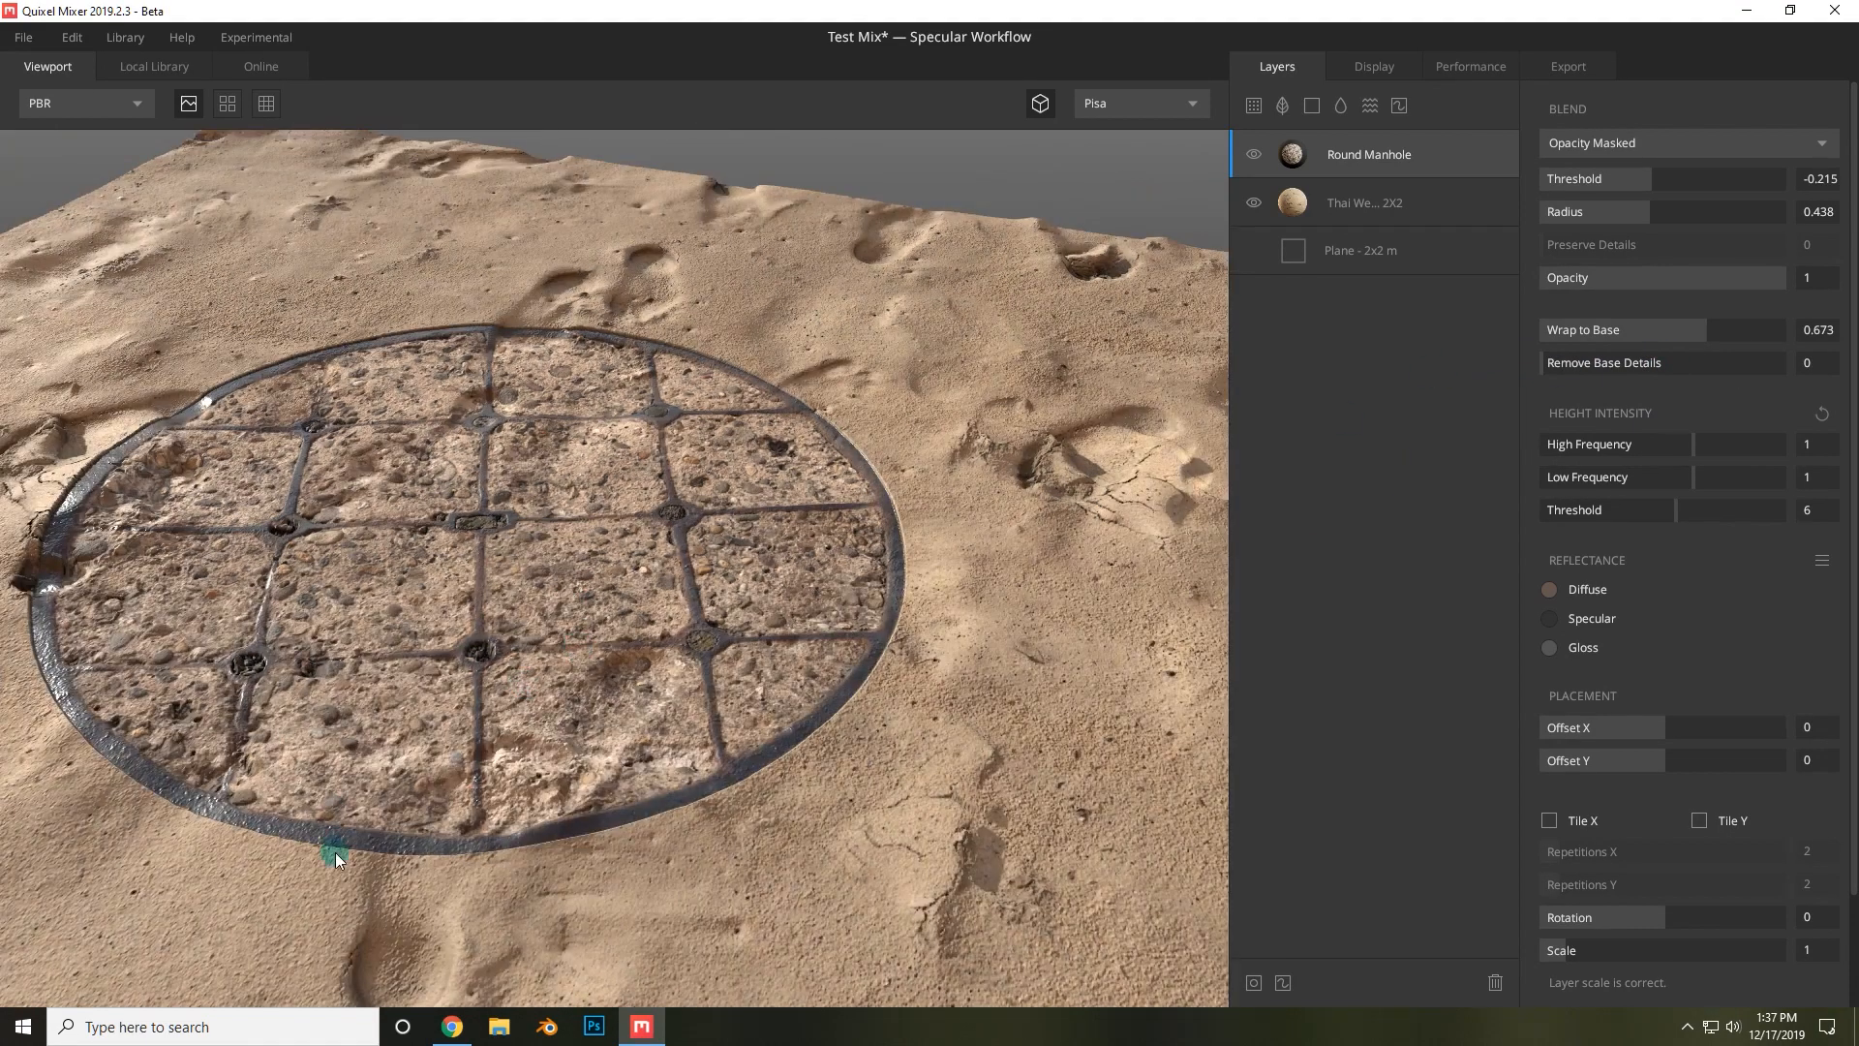
{"action": "middle_click_drag", "start_coordinate": [335, 856], "coordinate": [526, 676]}
{"action": "scroll", "coordinate": [525, 678], "scroll_direction": "up", "scroll_amount": 3}
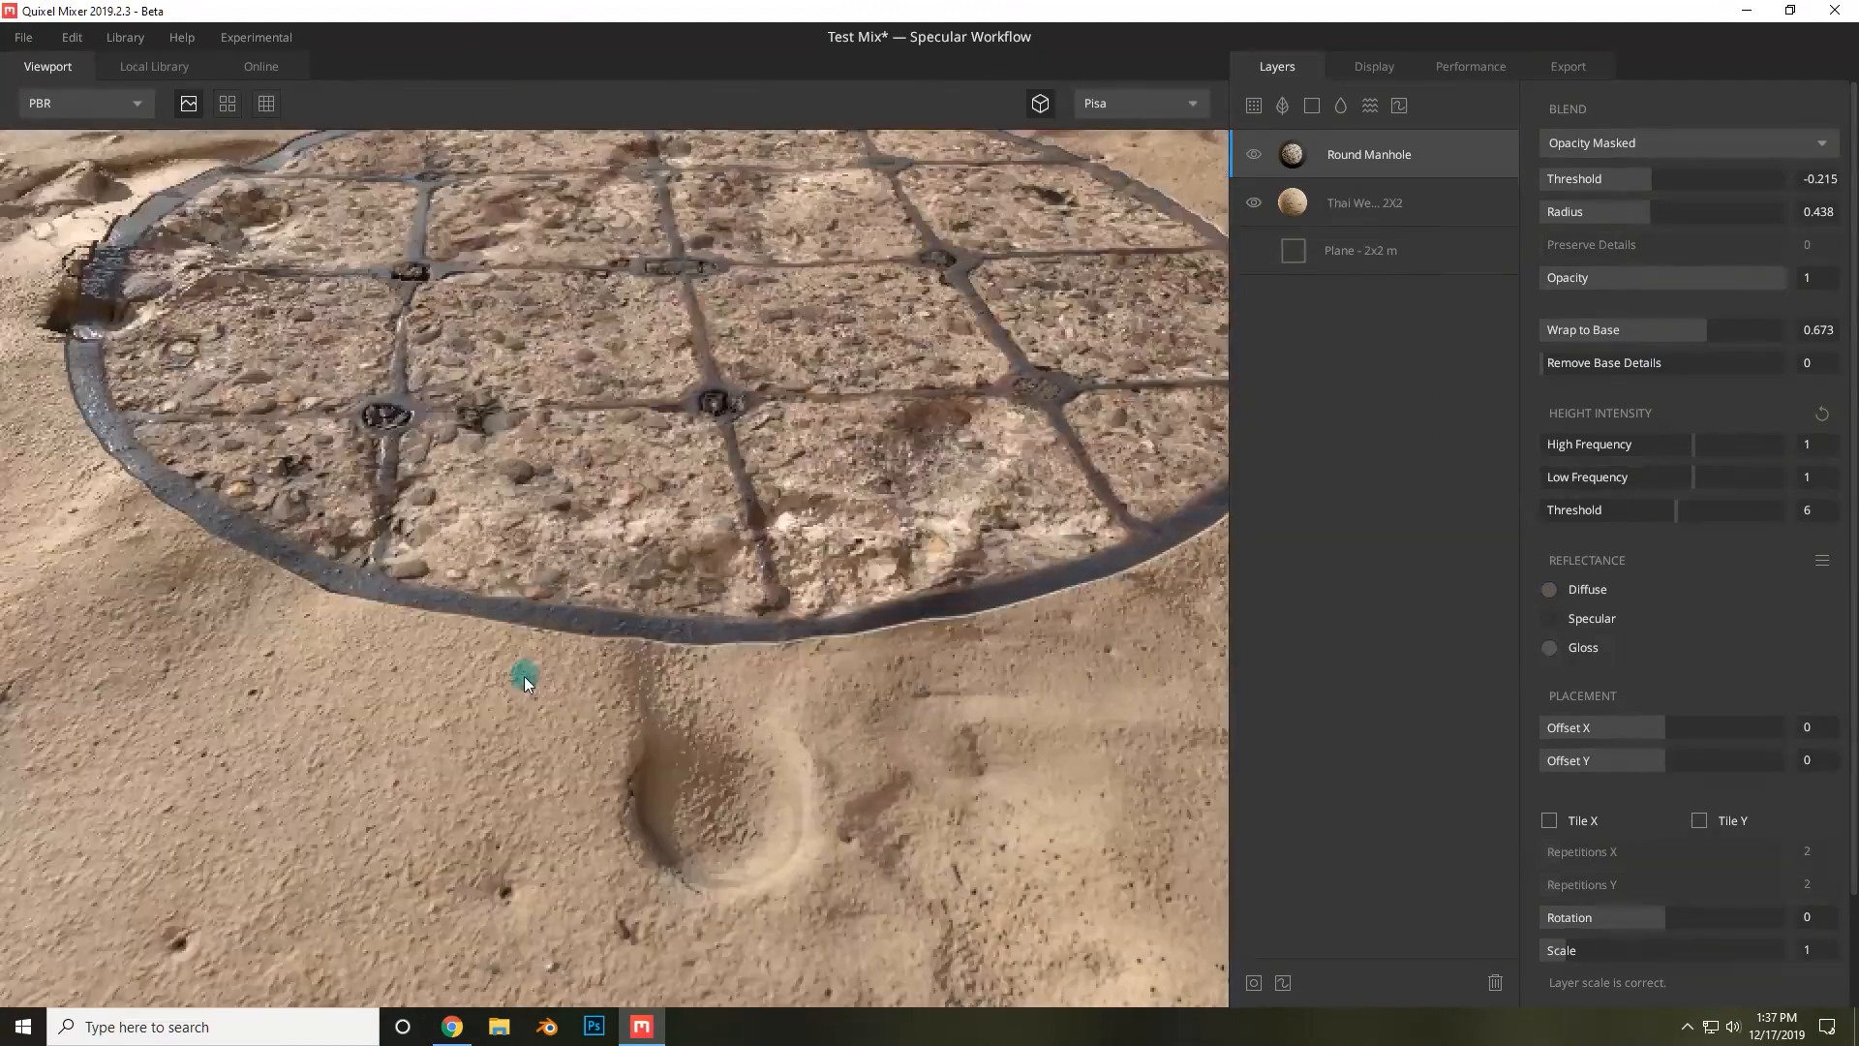
{"action": "scroll", "coordinate": [528, 686], "scroll_direction": "up", "scroll_amount": 2}
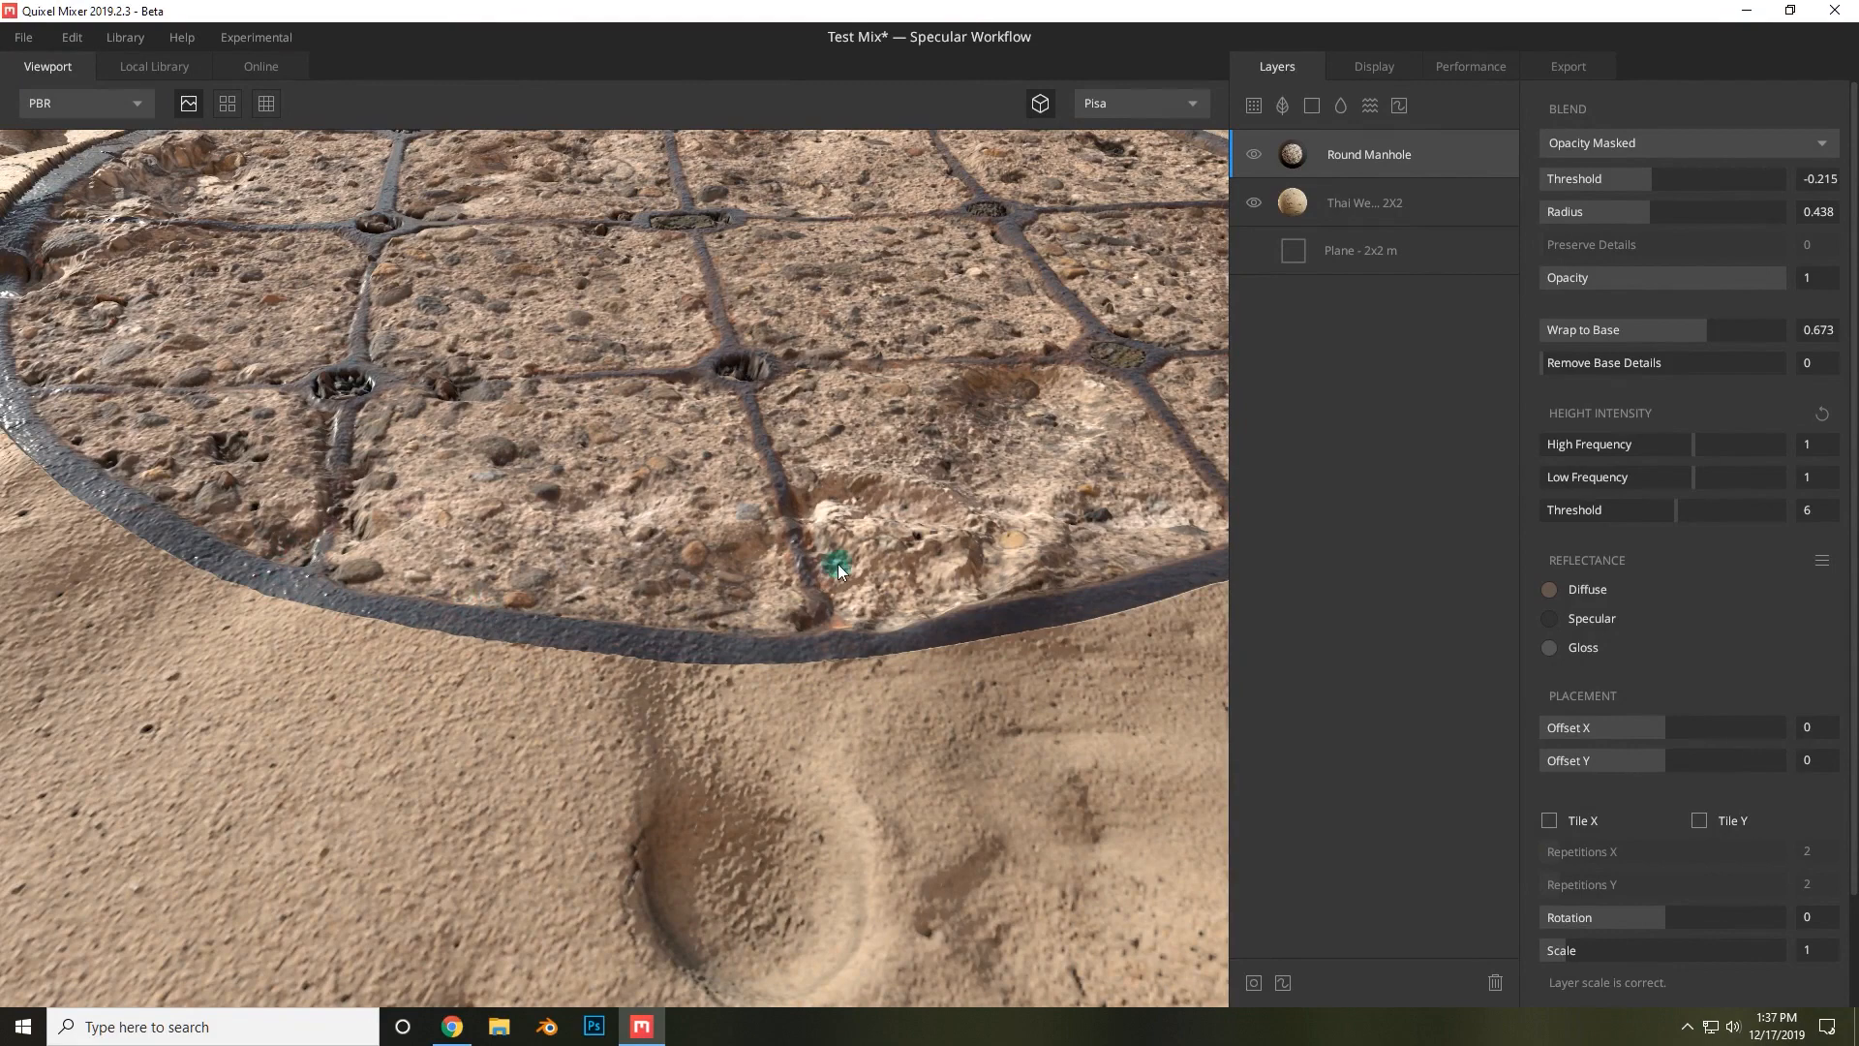
{"action": "scroll", "coordinate": [839, 571], "scroll_direction": "down", "scroll_amount": 5}
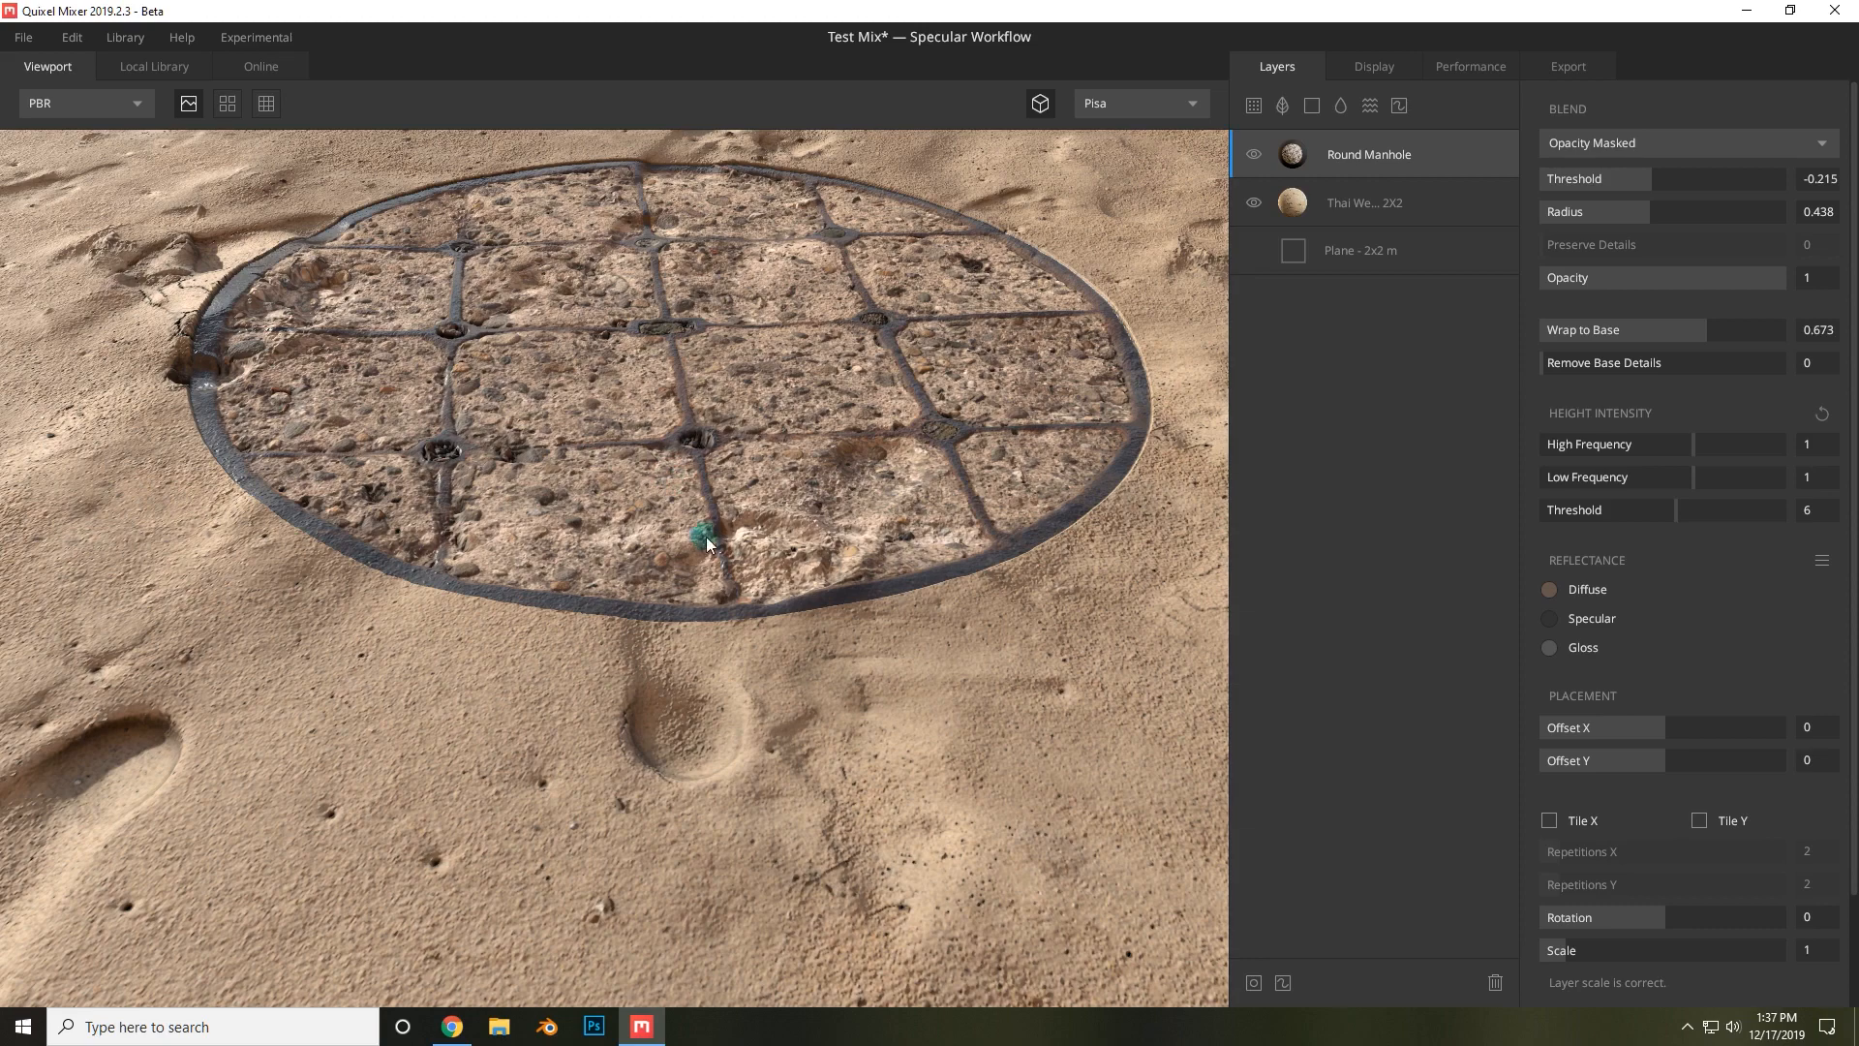
Return the manhole layer's Remove Base Details to 7.
{"action": "left_click_drag", "start_coordinate": [1615, 369], "coordinate": [1823, 363]}
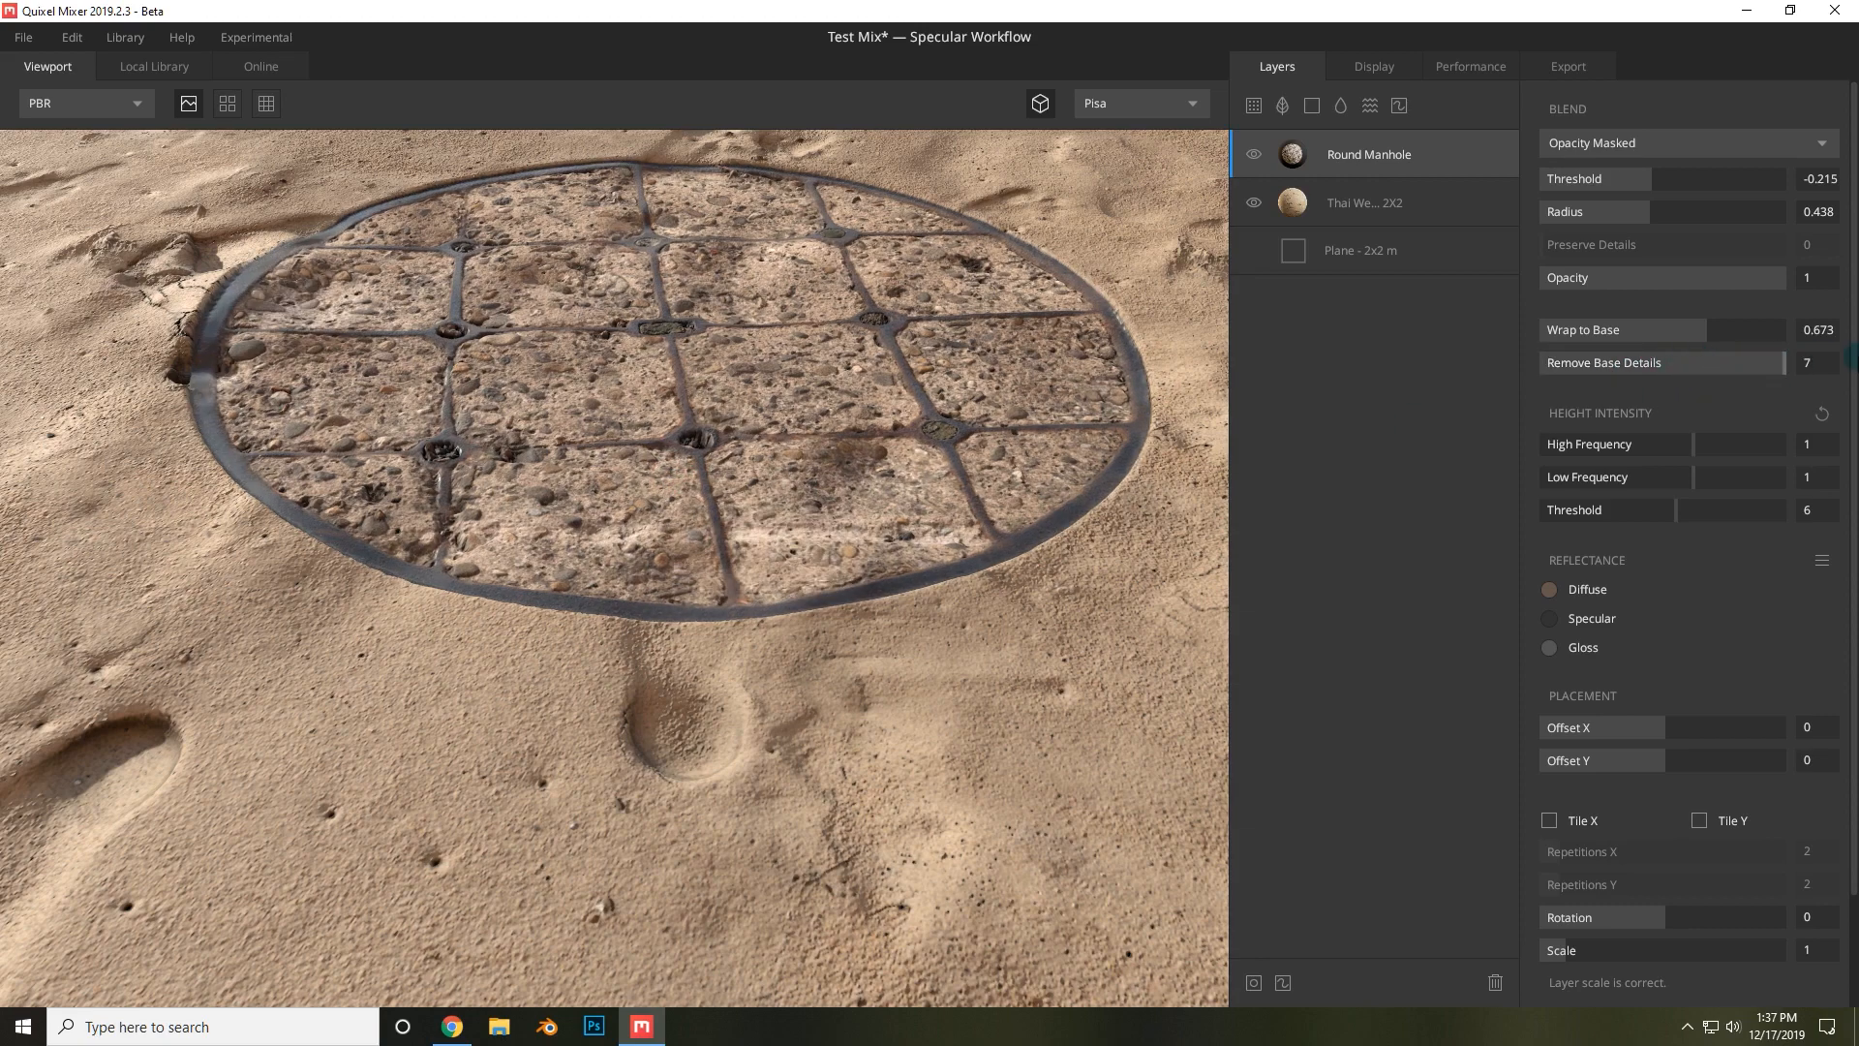
{"action": "scroll", "coordinate": [852, 597], "scroll_direction": "down", "scroll_amount": 3}
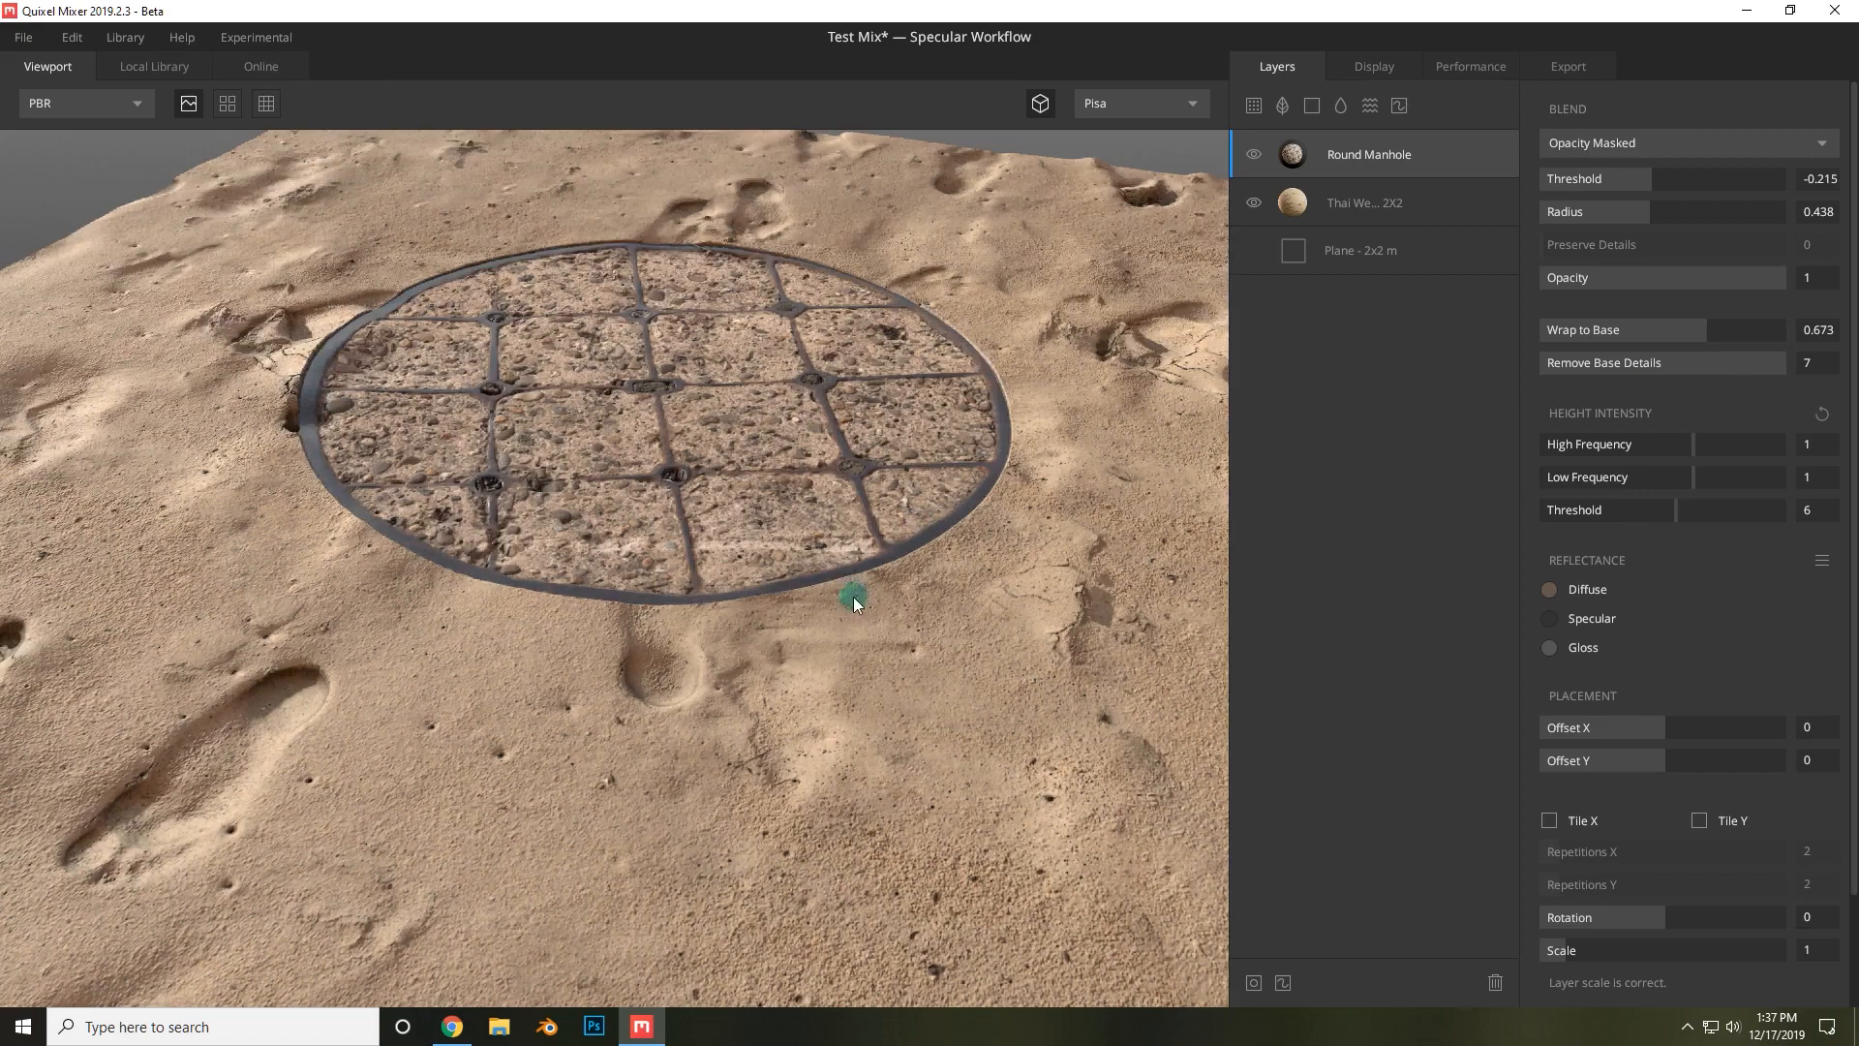
{"action": "left_click_drag", "start_coordinate": [853, 600], "coordinate": [623, 635]}
{"action": "scroll", "coordinate": [814, 573], "scroll_direction": "down", "scroll_amount": 3}
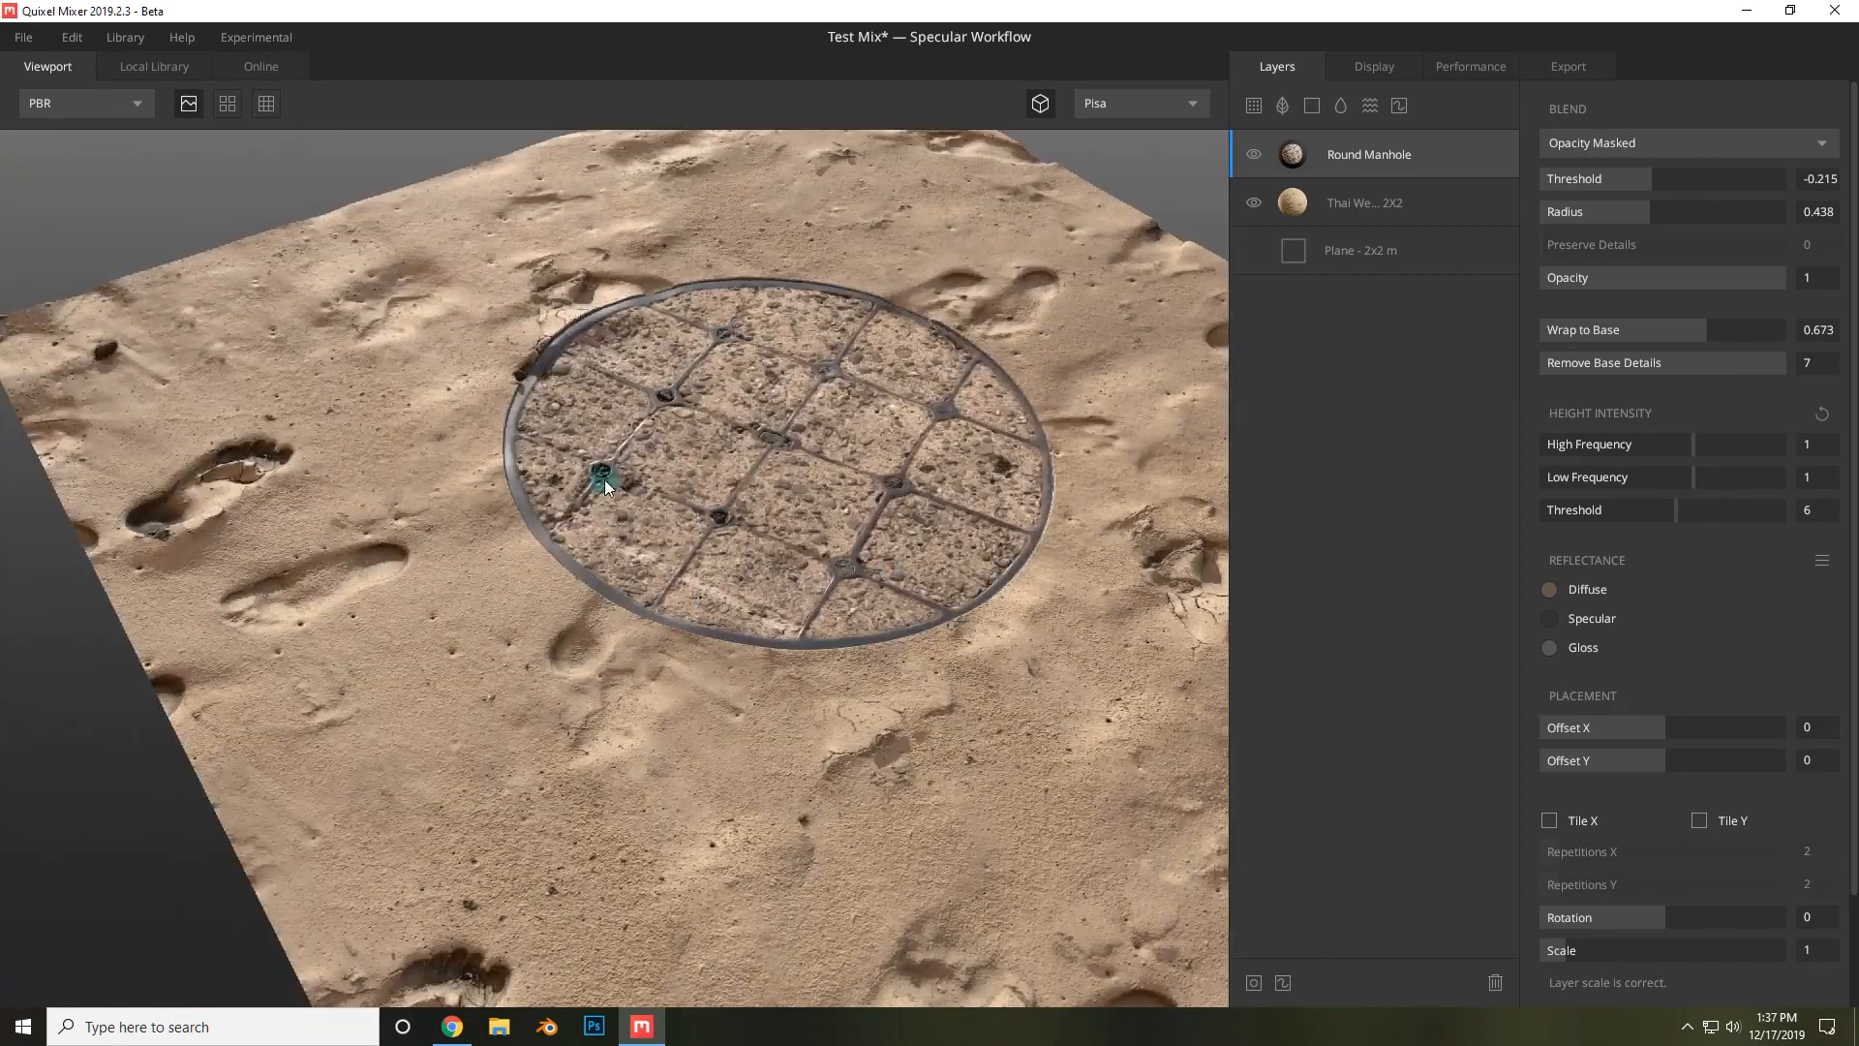
{"action": "scroll", "coordinate": [684, 438], "scroll_direction": "up", "scroll_amount": 4}
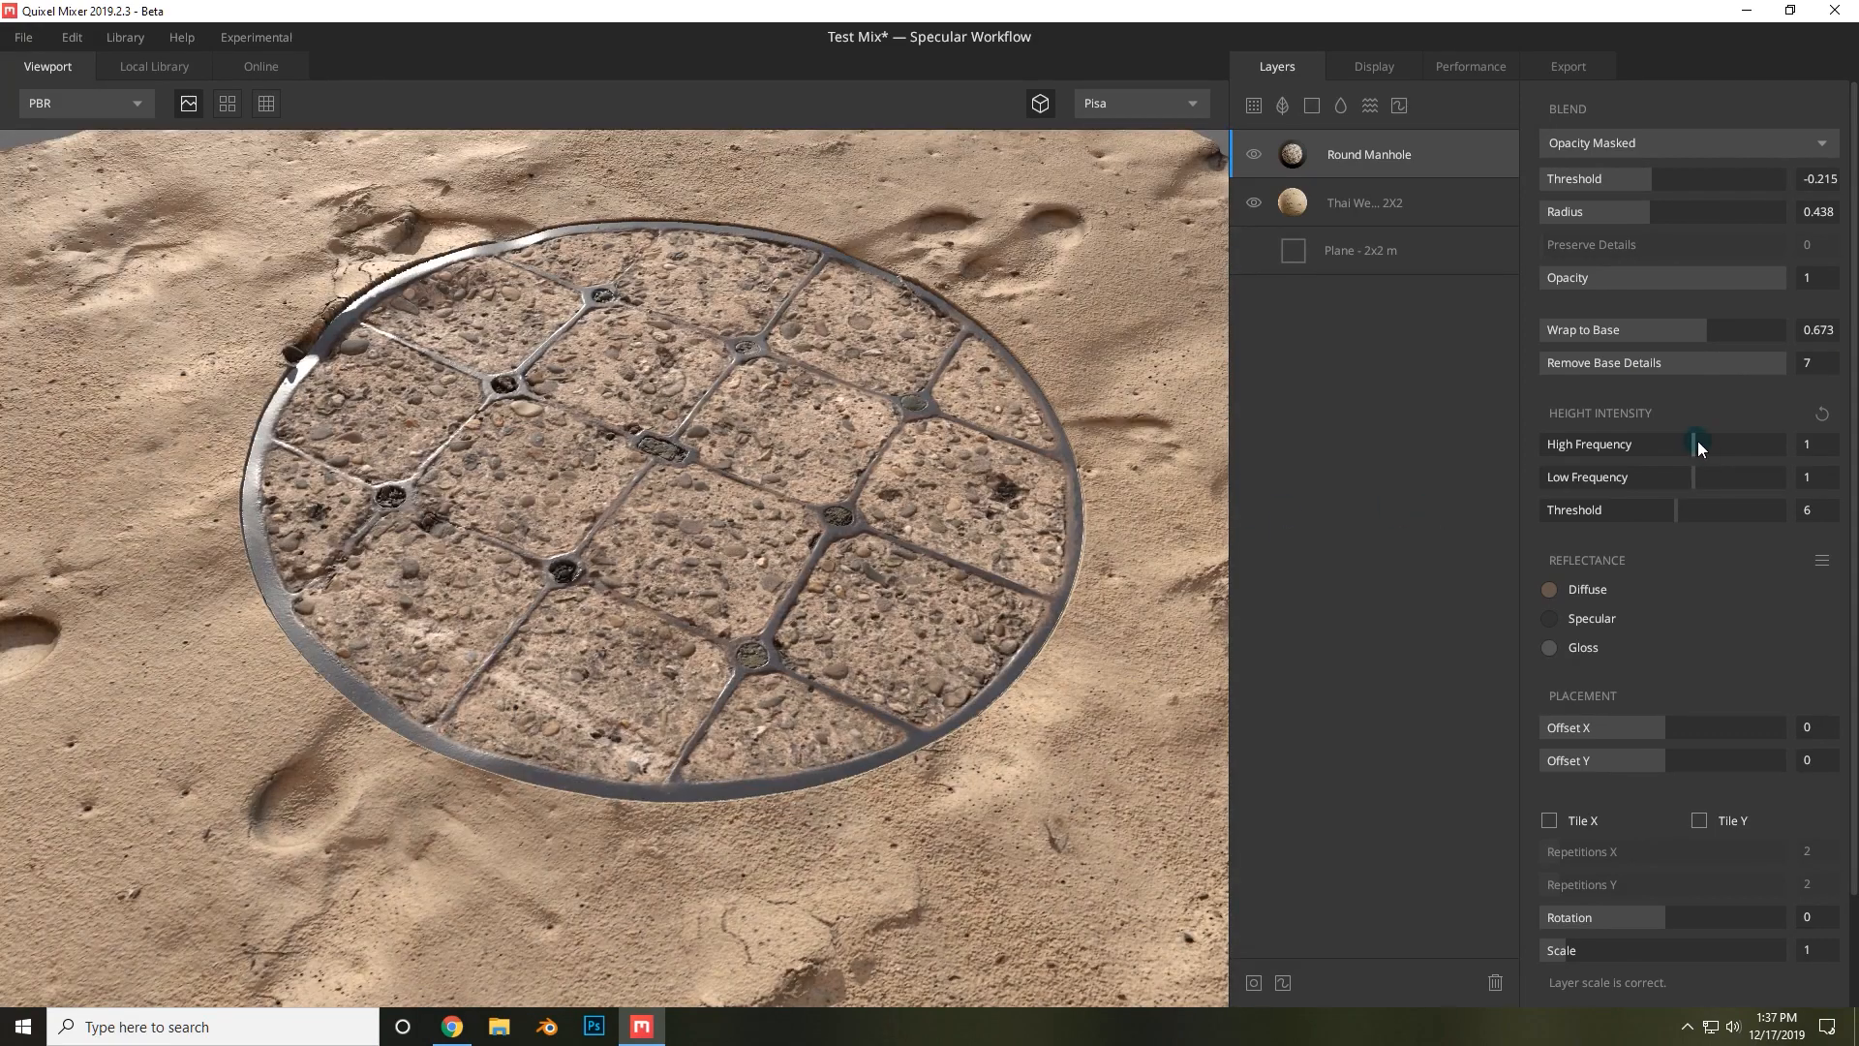
Raise the manhole's High and Low Frequency height intensity to 4, then reset the height intensity values.
{"action": "mouse_move", "coordinate": [1699, 440]}
{"action": "left_mouse_down"}
{"action": "mouse_move", "coordinate": [1731, 437]}
{"action": "mouse_move", "coordinate": [1722, 474]}
{"action": "mouse_move", "coordinate": [1772, 471]}
{"action": "mouse_move", "coordinate": [1706, 469]}
{"action": "left_mouse_up"}
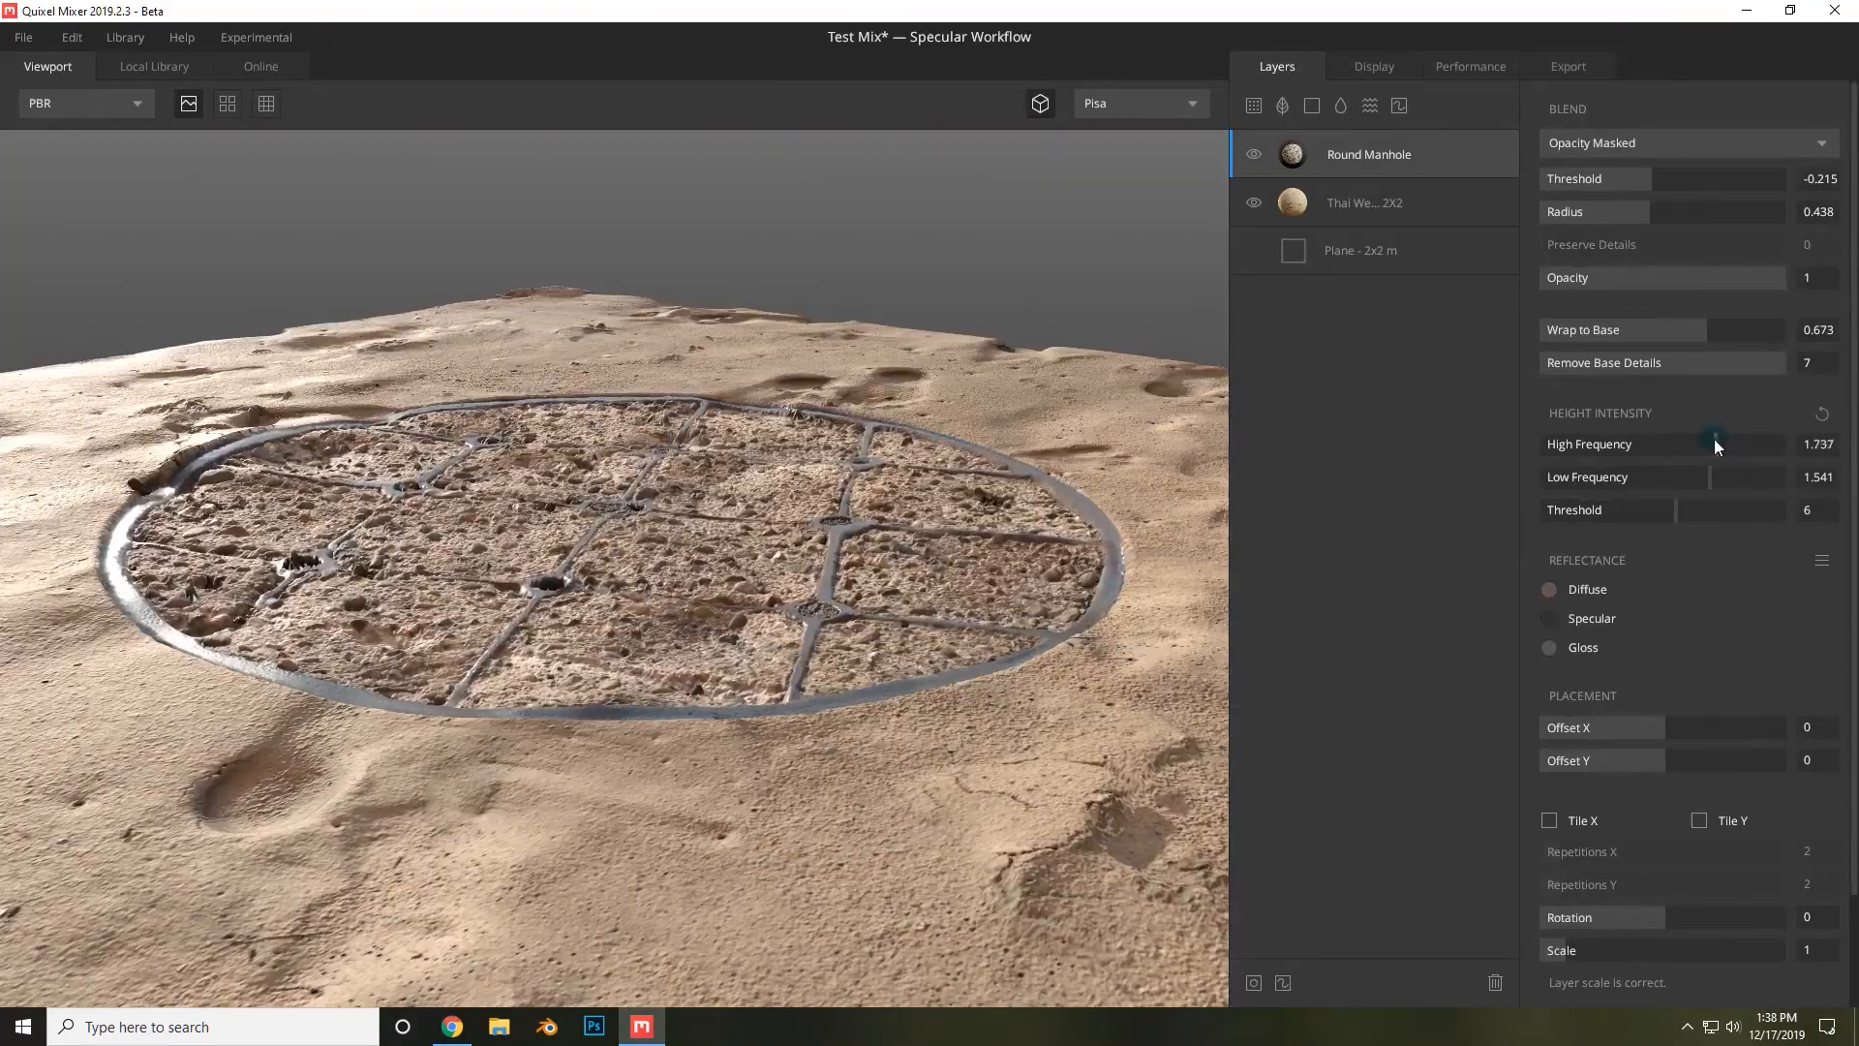
{"action": "left_click_drag", "start_coordinate": [1714, 439], "coordinate": [1846, 427]}
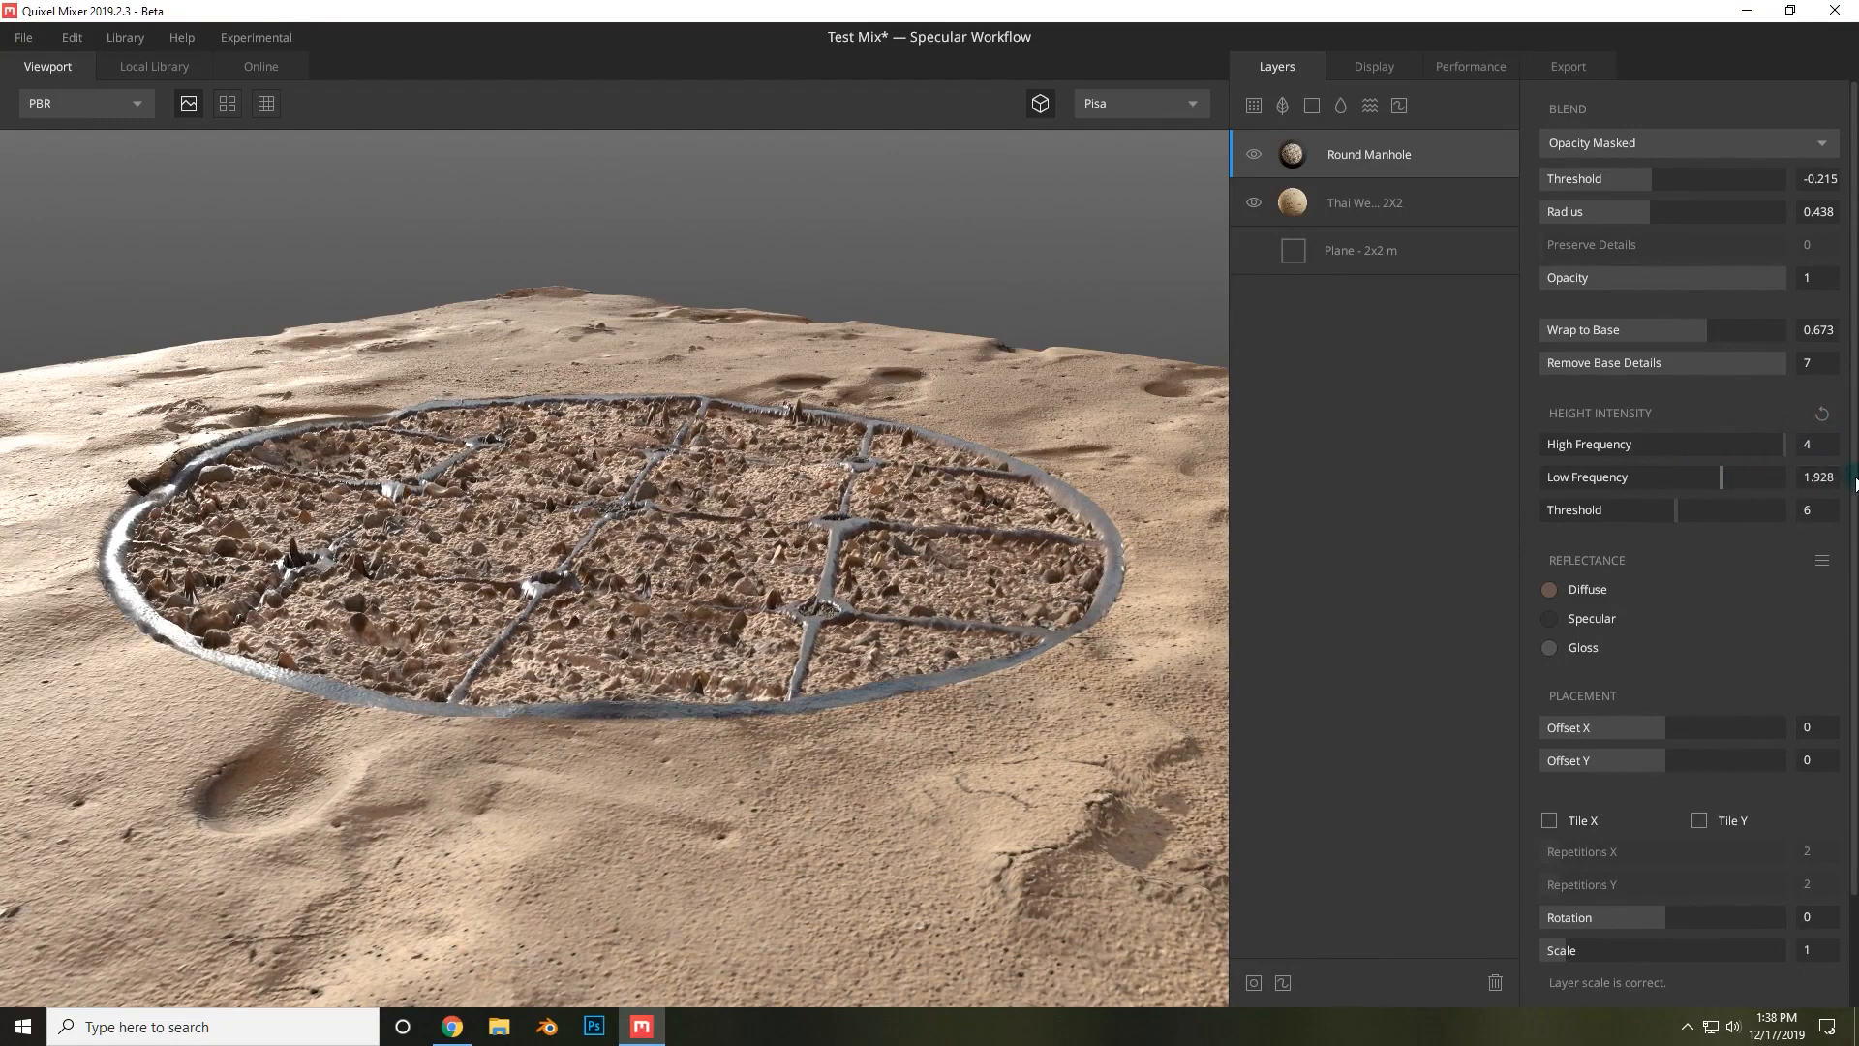
{"action": "left_click_drag", "start_coordinate": [1718, 474], "coordinate": [1849, 476]}
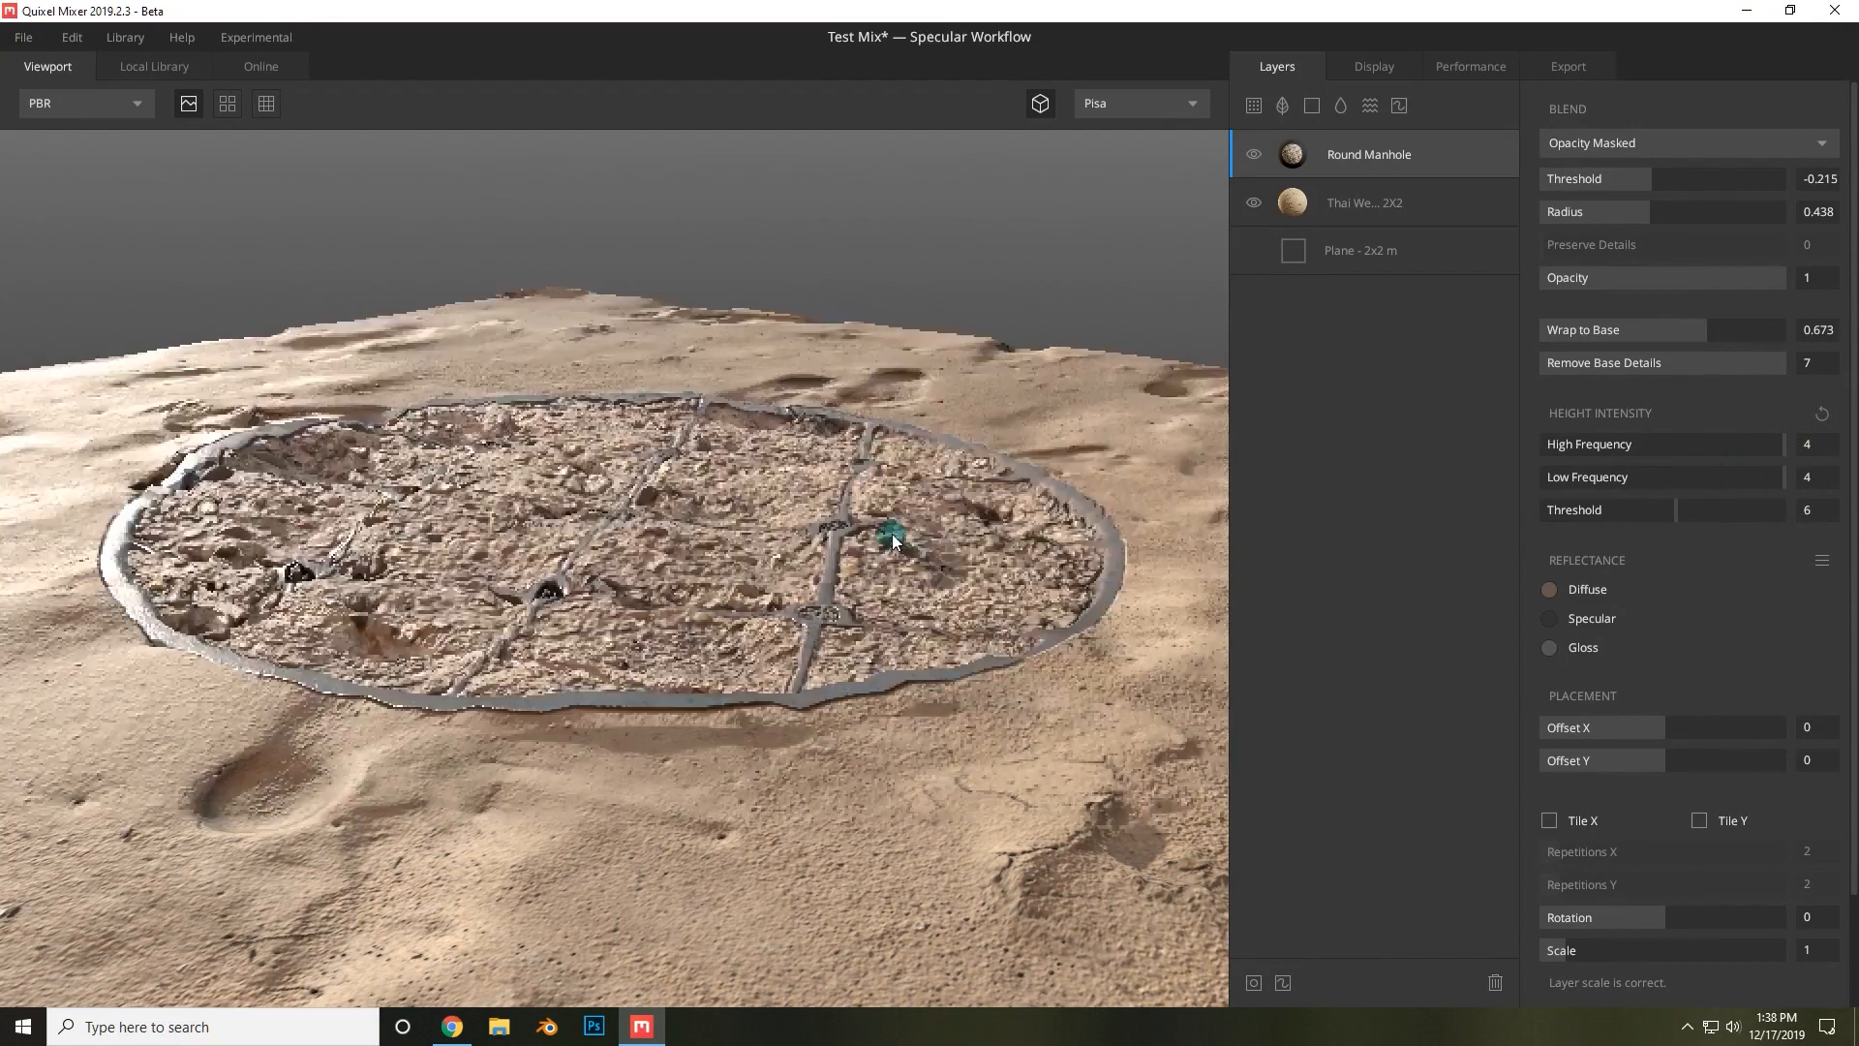
{"action": "left_click_drag", "start_coordinate": [892, 532], "coordinate": [962, 681]}
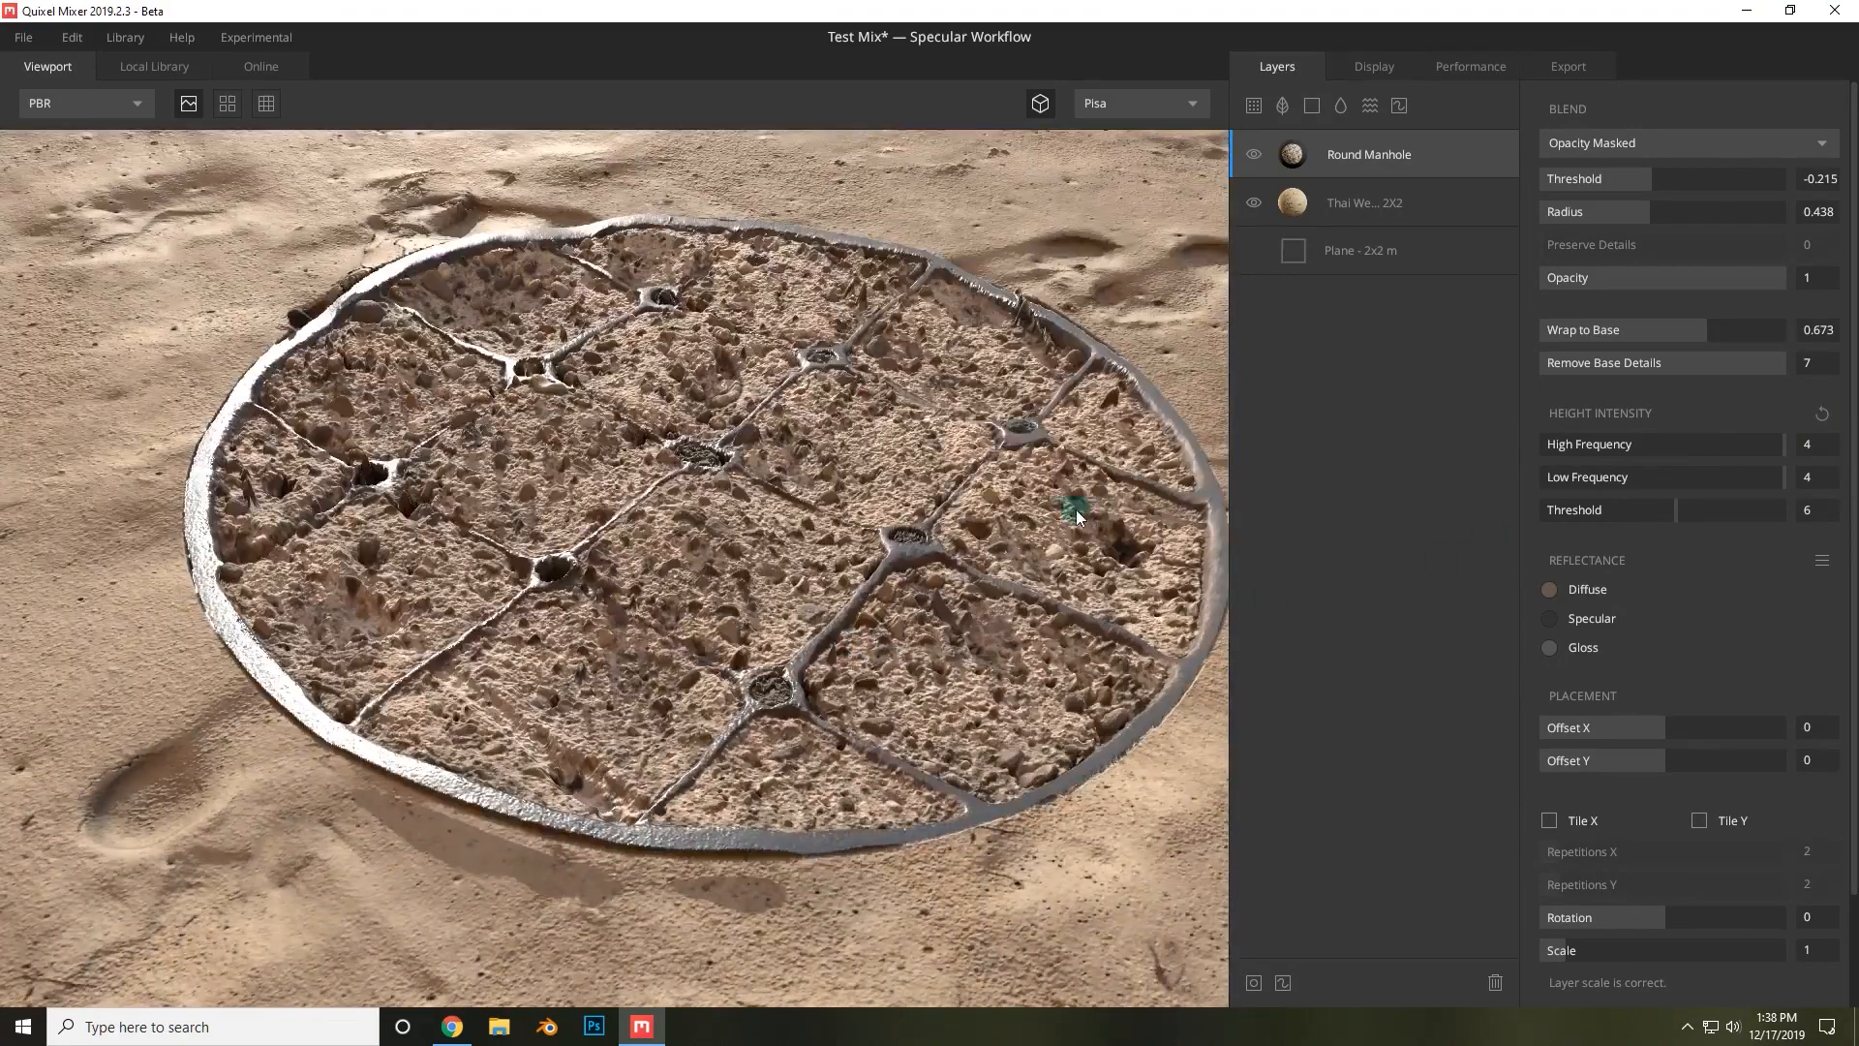
{"action": "left_click", "coordinate": [1818, 415]}
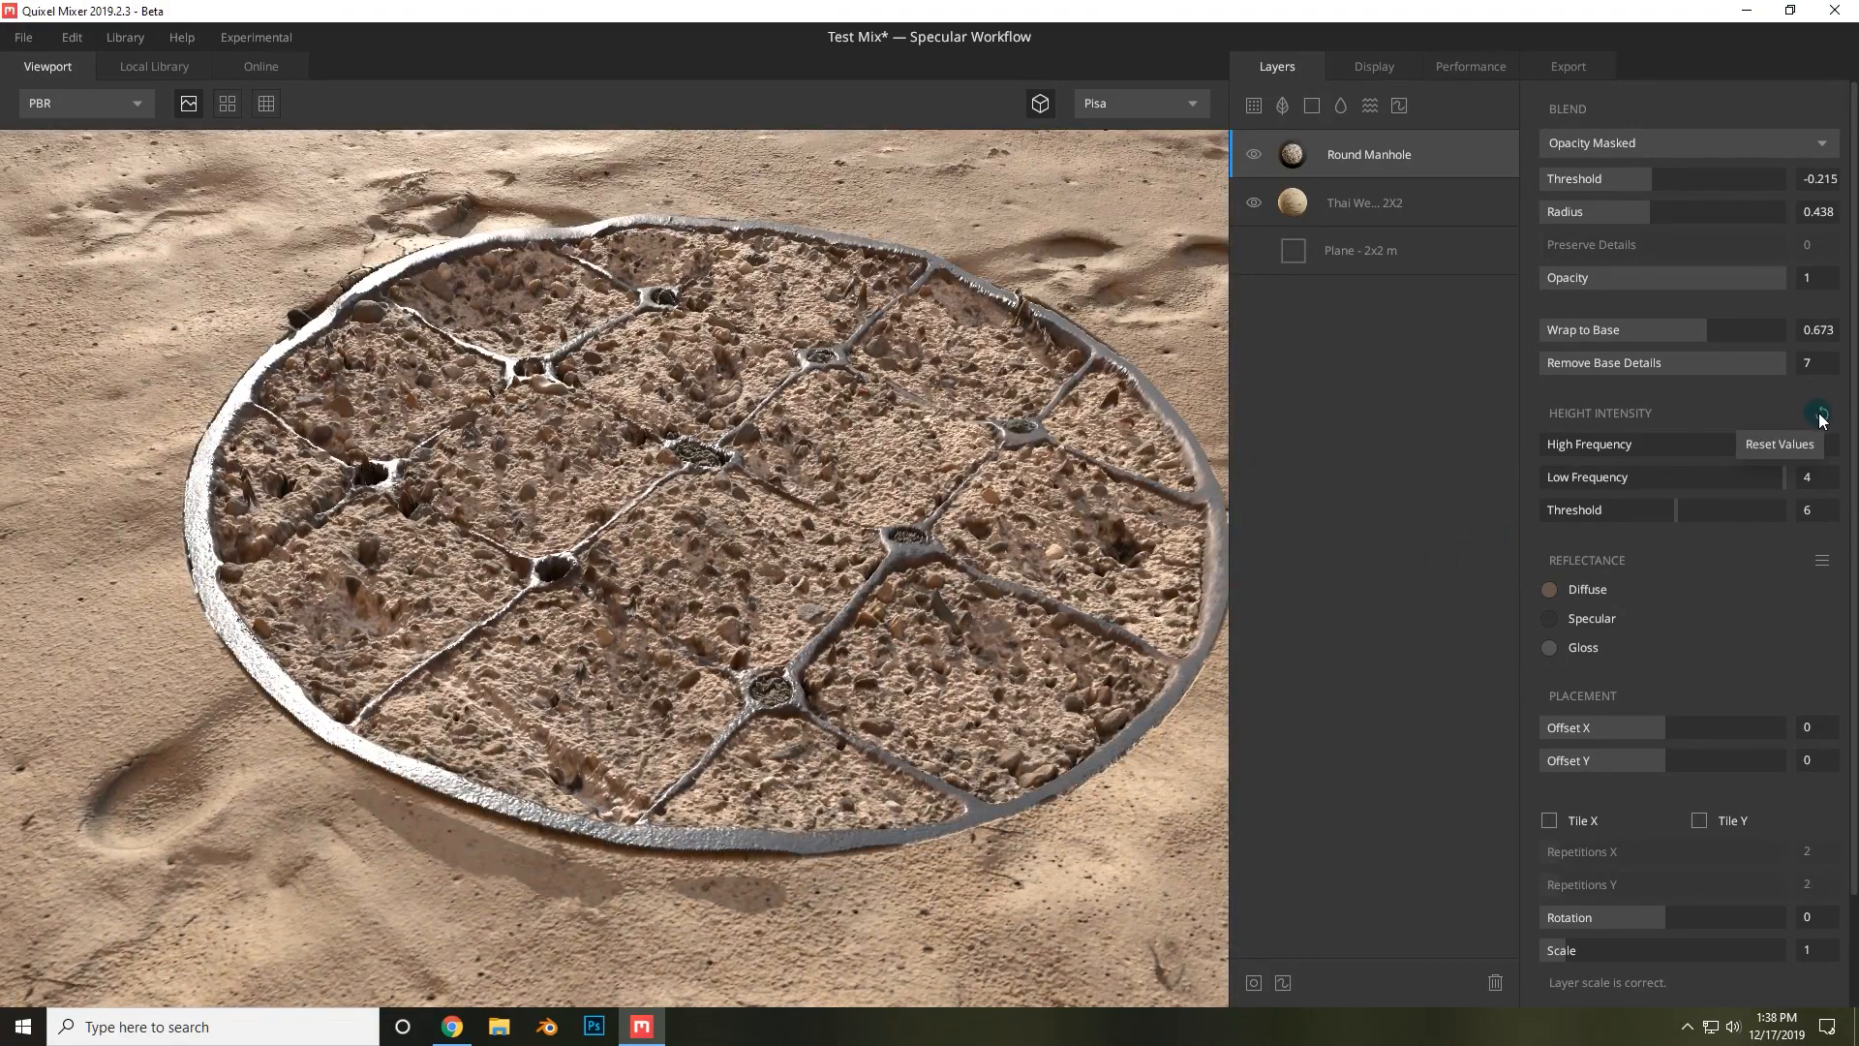
Set the manhole's Offset X to -0.003, Offset Y to -0.087 and Rotation to -0.135.
{"action": "left_click_drag", "start_coordinate": [1177, 550], "coordinate": [967, 614]}
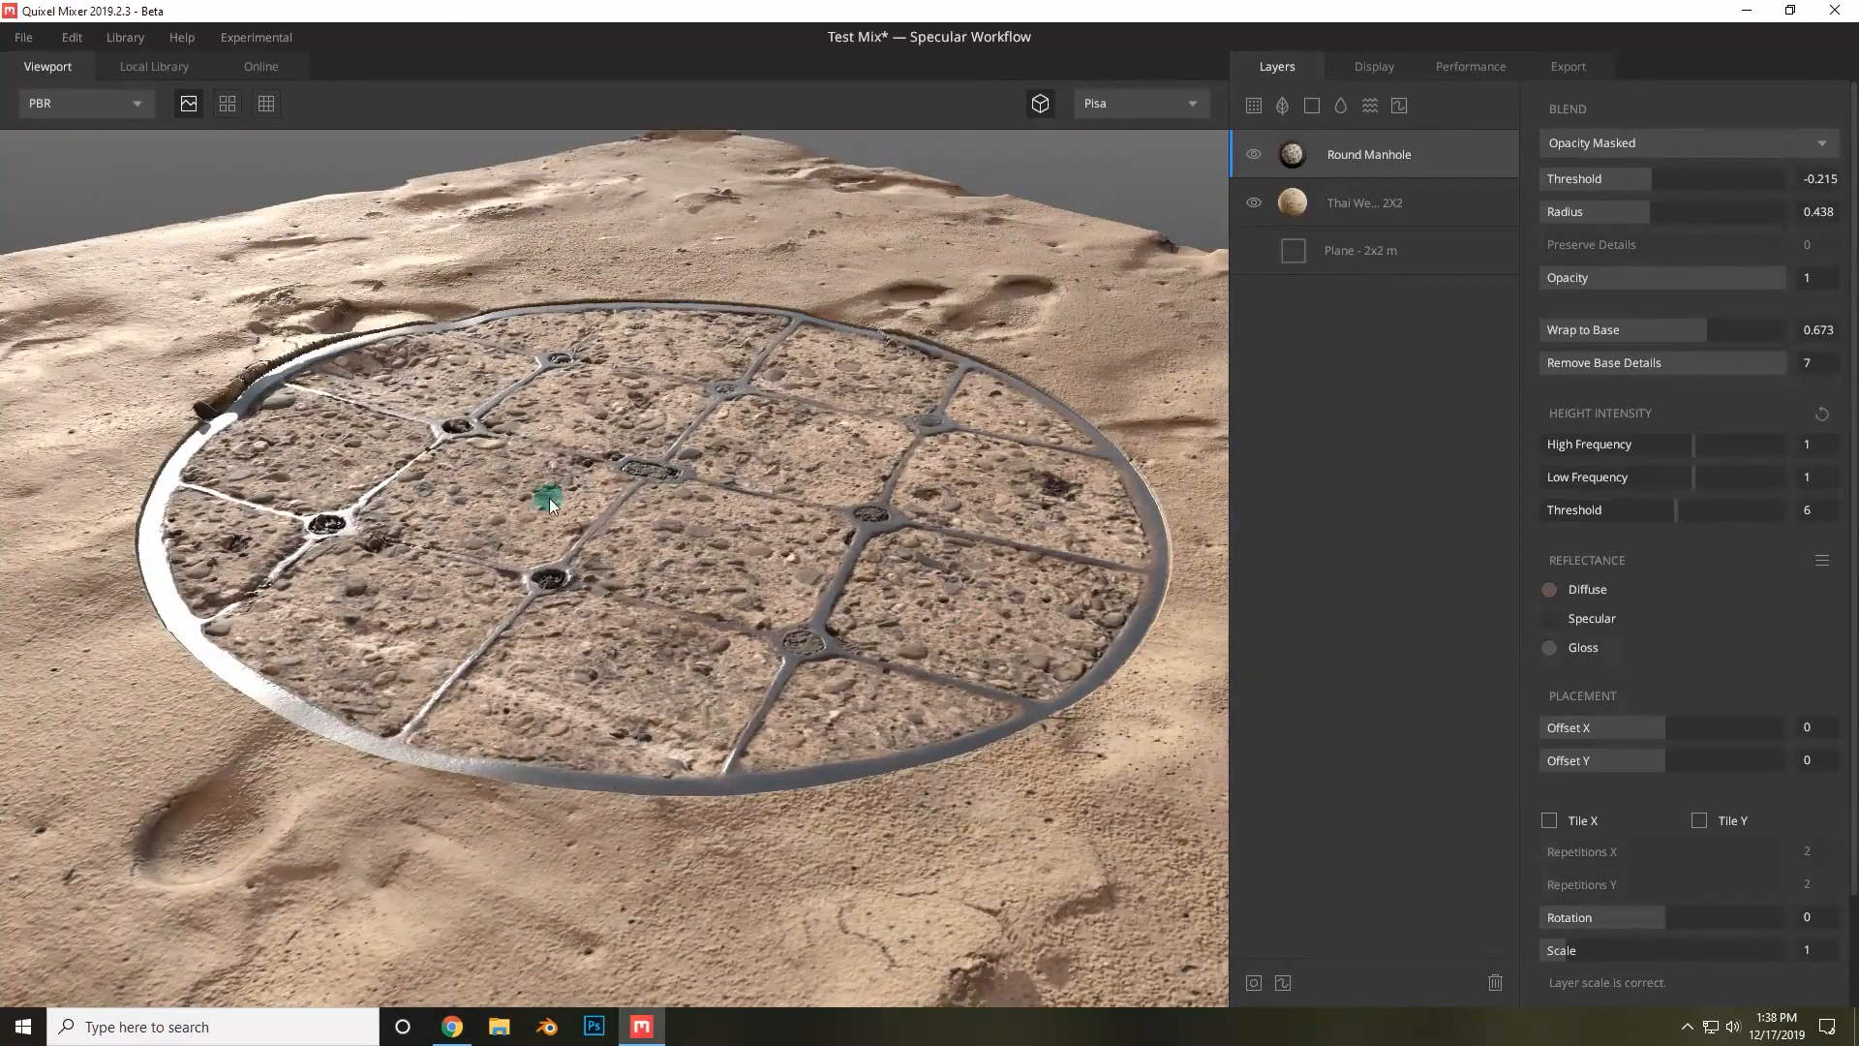
{"action": "scroll", "coordinate": [544, 538], "scroll_direction": "down", "scroll_amount": 3}
{"action": "scroll", "coordinate": [1658, 681], "scroll_direction": "down", "scroll_amount": 1}
{"action": "mouse_move", "coordinate": [1652, 683]}
{"action": "left_mouse_down"}
{"action": "mouse_move", "coordinate": [1687, 676]}
{"action": "mouse_move", "coordinate": [1643, 678]}
{"action": "mouse_move", "coordinate": [1678, 720]}
{"action": "mouse_move", "coordinate": [1652, 716]}
{"action": "left_mouse_up"}
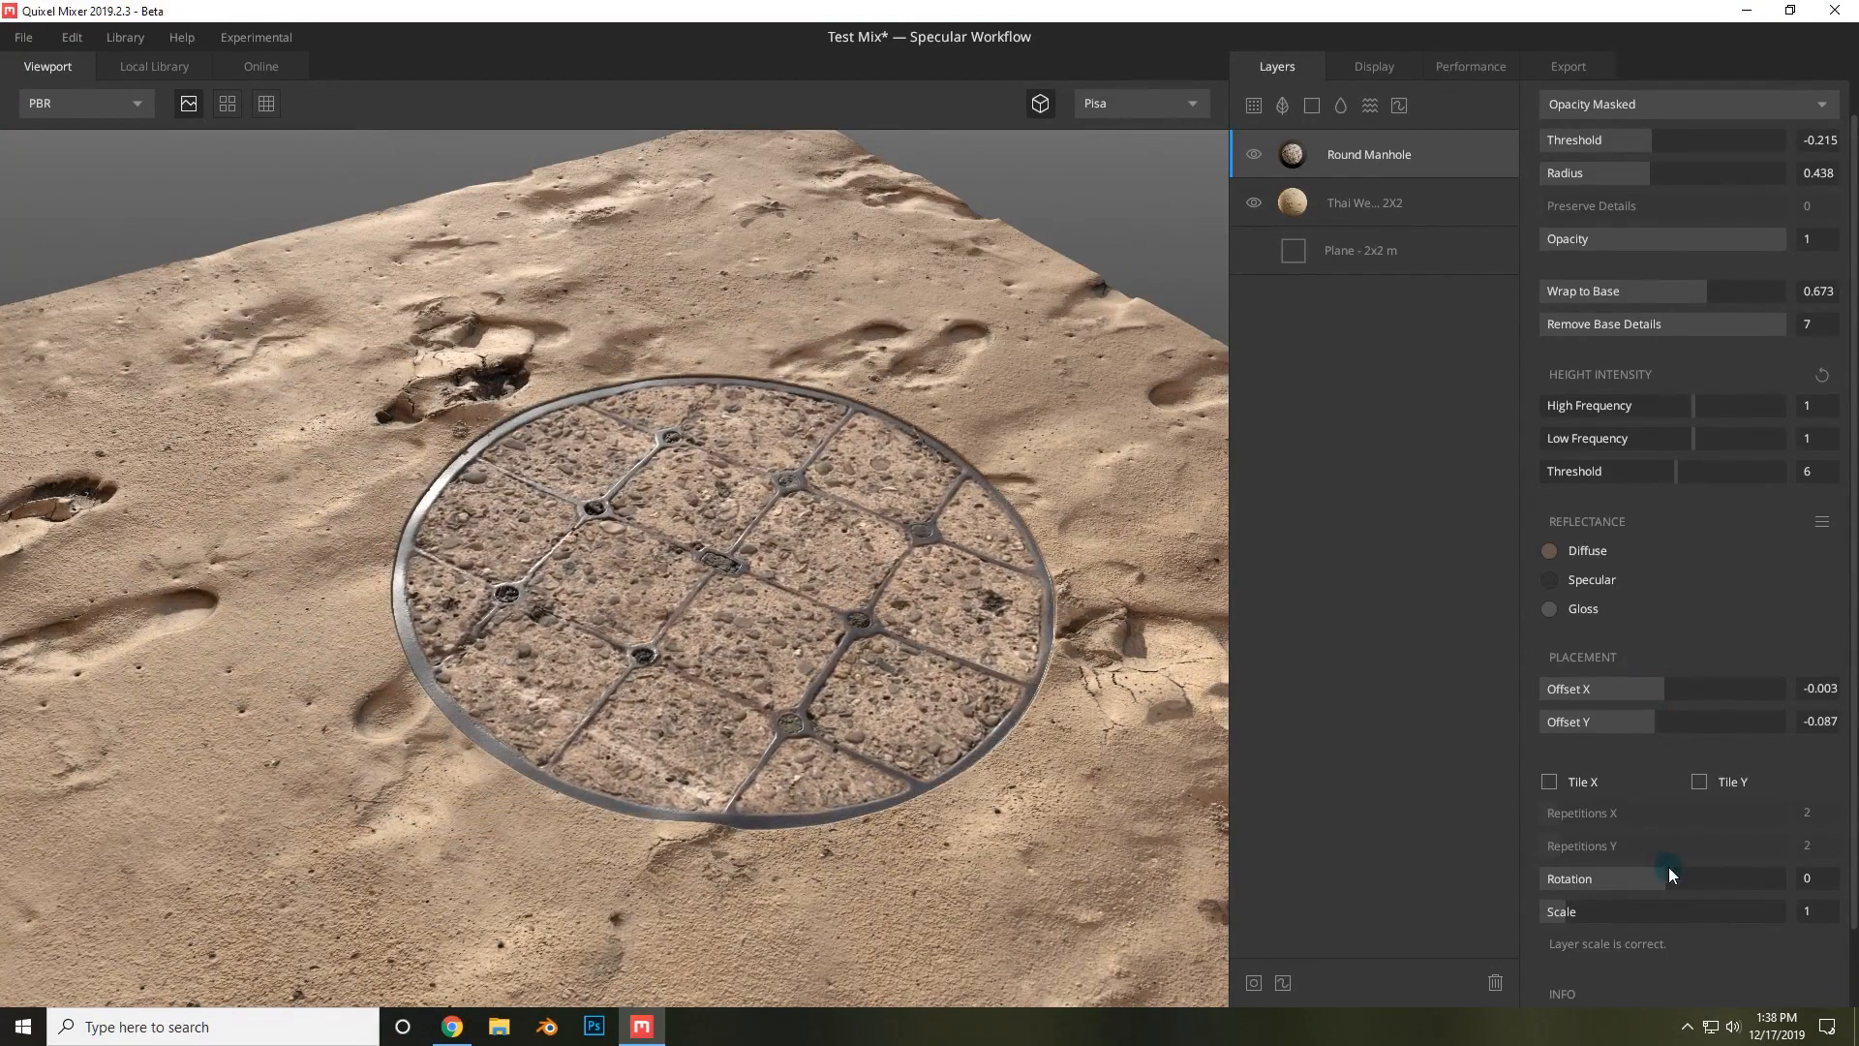
{"action": "mouse_move", "coordinate": [1670, 870]}
{"action": "left_mouse_down"}
{"action": "mouse_move", "coordinate": [1722, 869]}
{"action": "mouse_move", "coordinate": [1569, 878]}
{"action": "mouse_move", "coordinate": [1693, 874]}
{"action": "mouse_move", "coordinate": [1607, 879]}
{"action": "mouse_move", "coordinate": [1676, 876]}
{"action": "mouse_move", "coordinate": [1655, 877]}
{"action": "left_mouse_up"}
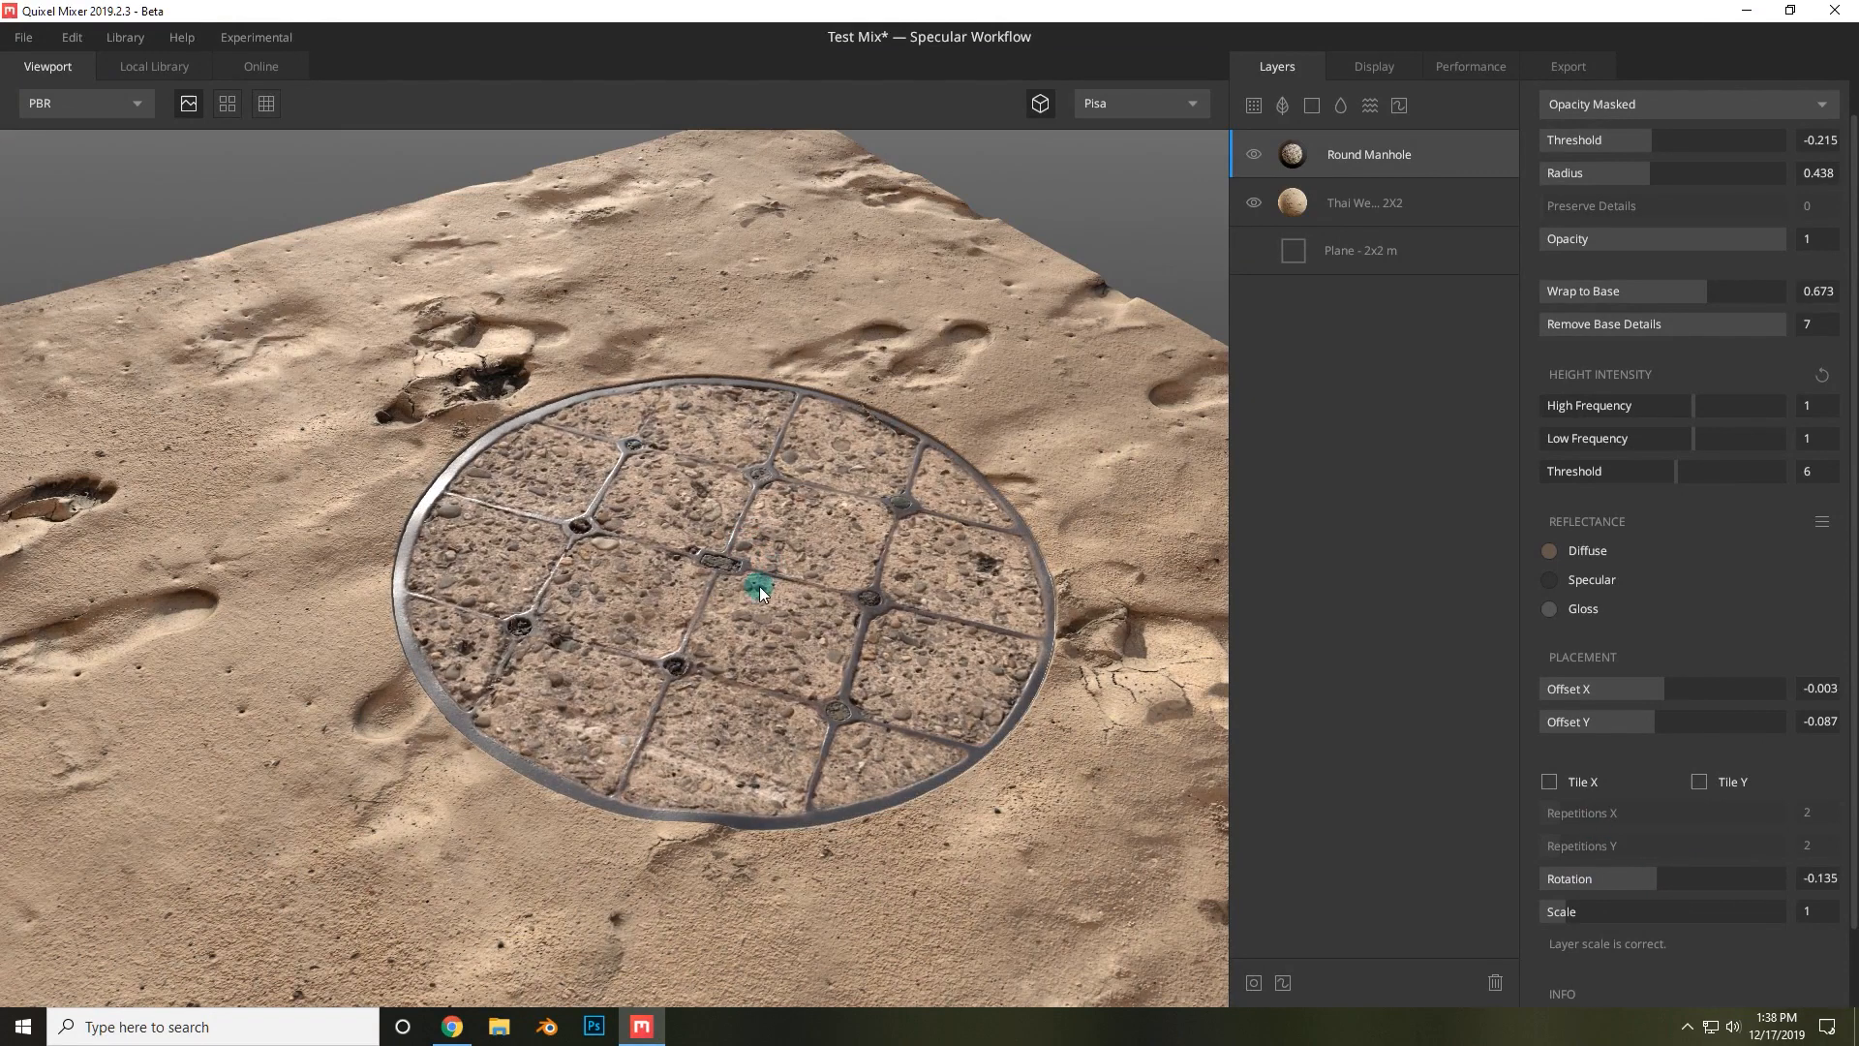
Set the manhole layer's Scale to 1.086, Offset X to -0.011 and Offset Y to -0.051.
{"action": "scroll", "coordinate": [759, 585], "scroll_direction": "down", "scroll_amount": 5}
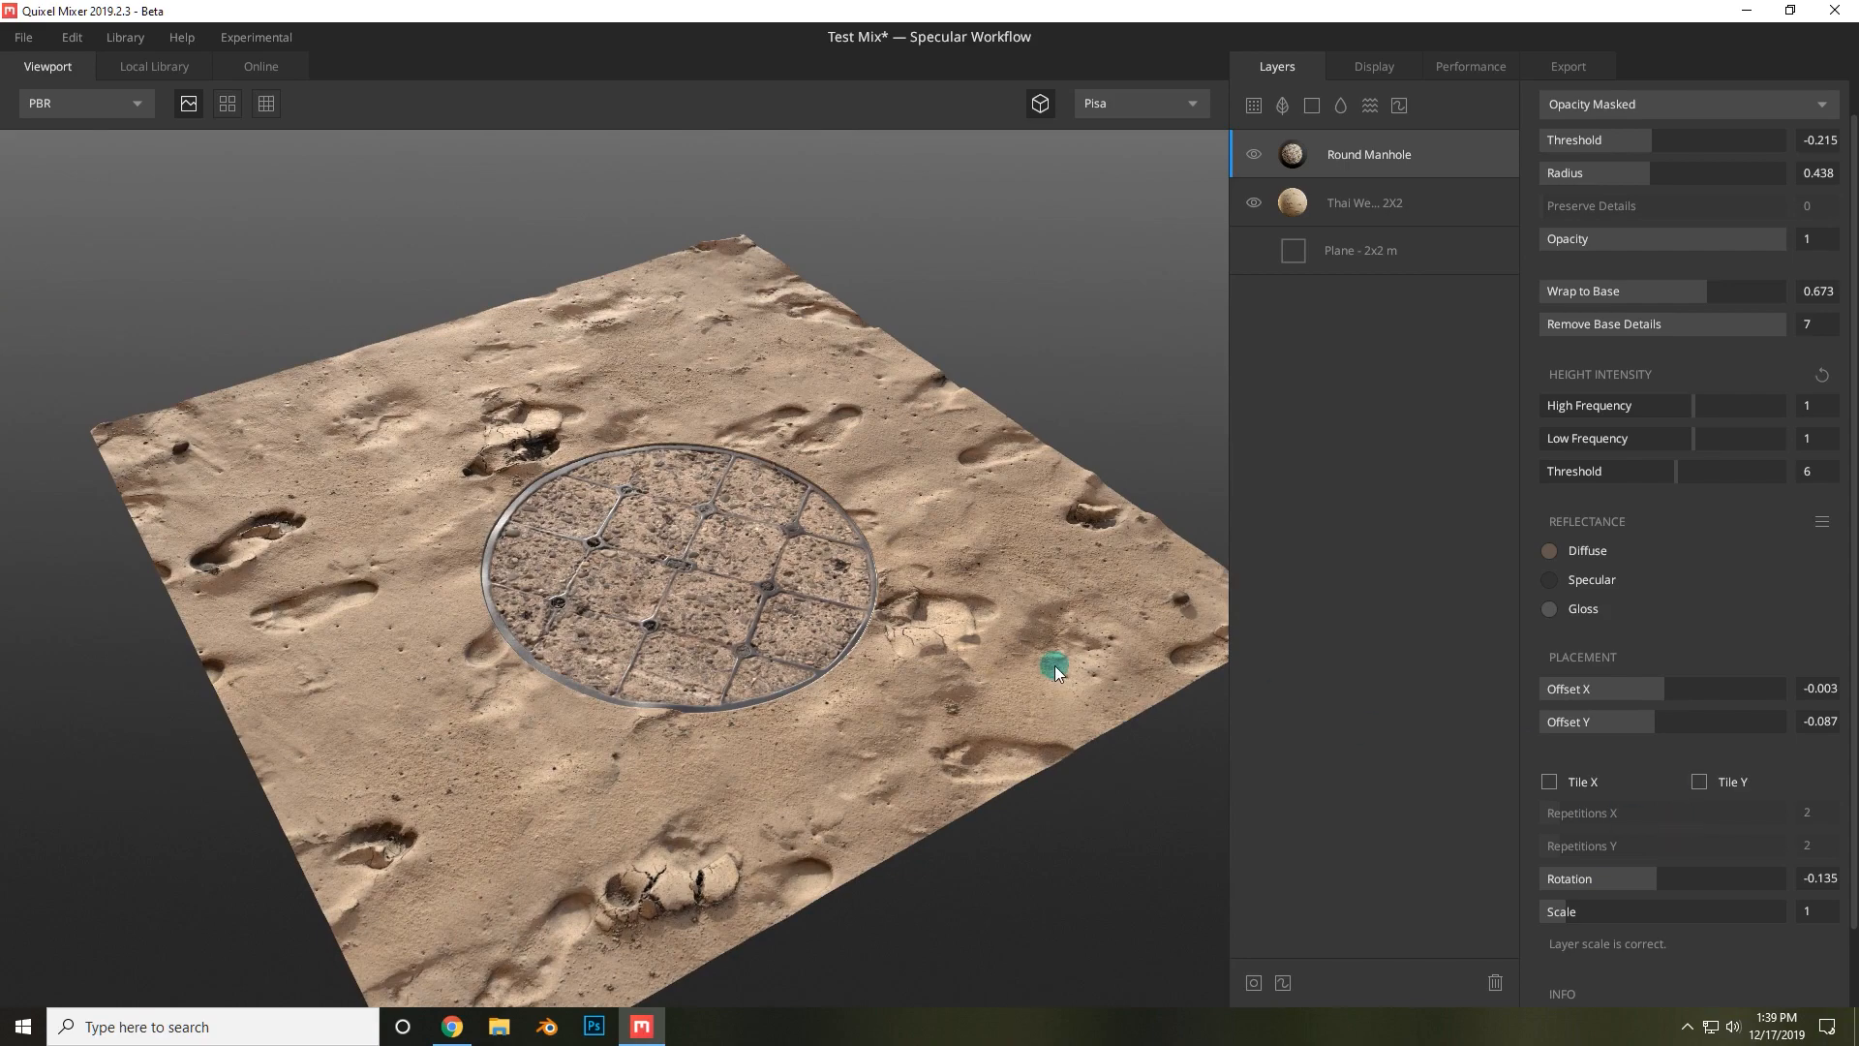
{"action": "mouse_move", "coordinate": [1578, 907]}
{"action": "left_mouse_down"}
{"action": "mouse_move", "coordinate": [1598, 914]}
{"action": "mouse_move", "coordinate": [1582, 914]}
{"action": "left_mouse_up"}
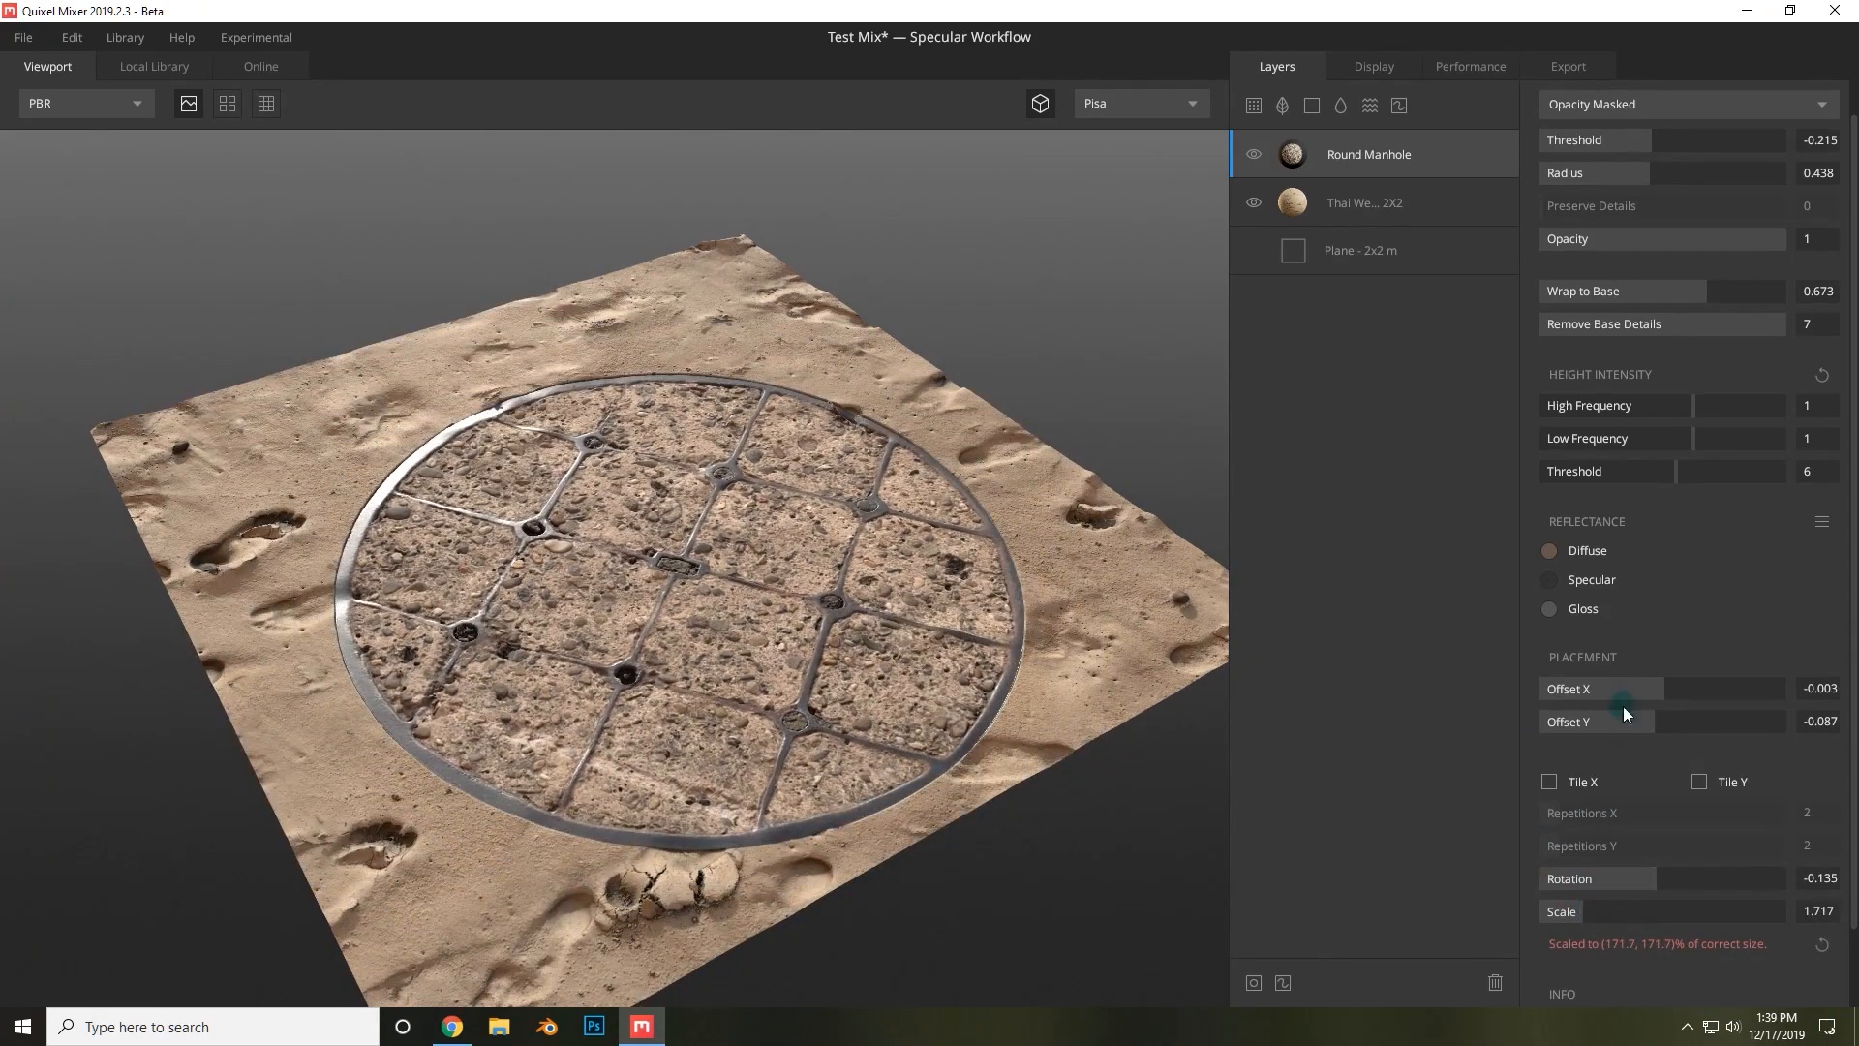
{"action": "left_click_drag", "start_coordinate": [1658, 690], "coordinate": [1635, 725]}
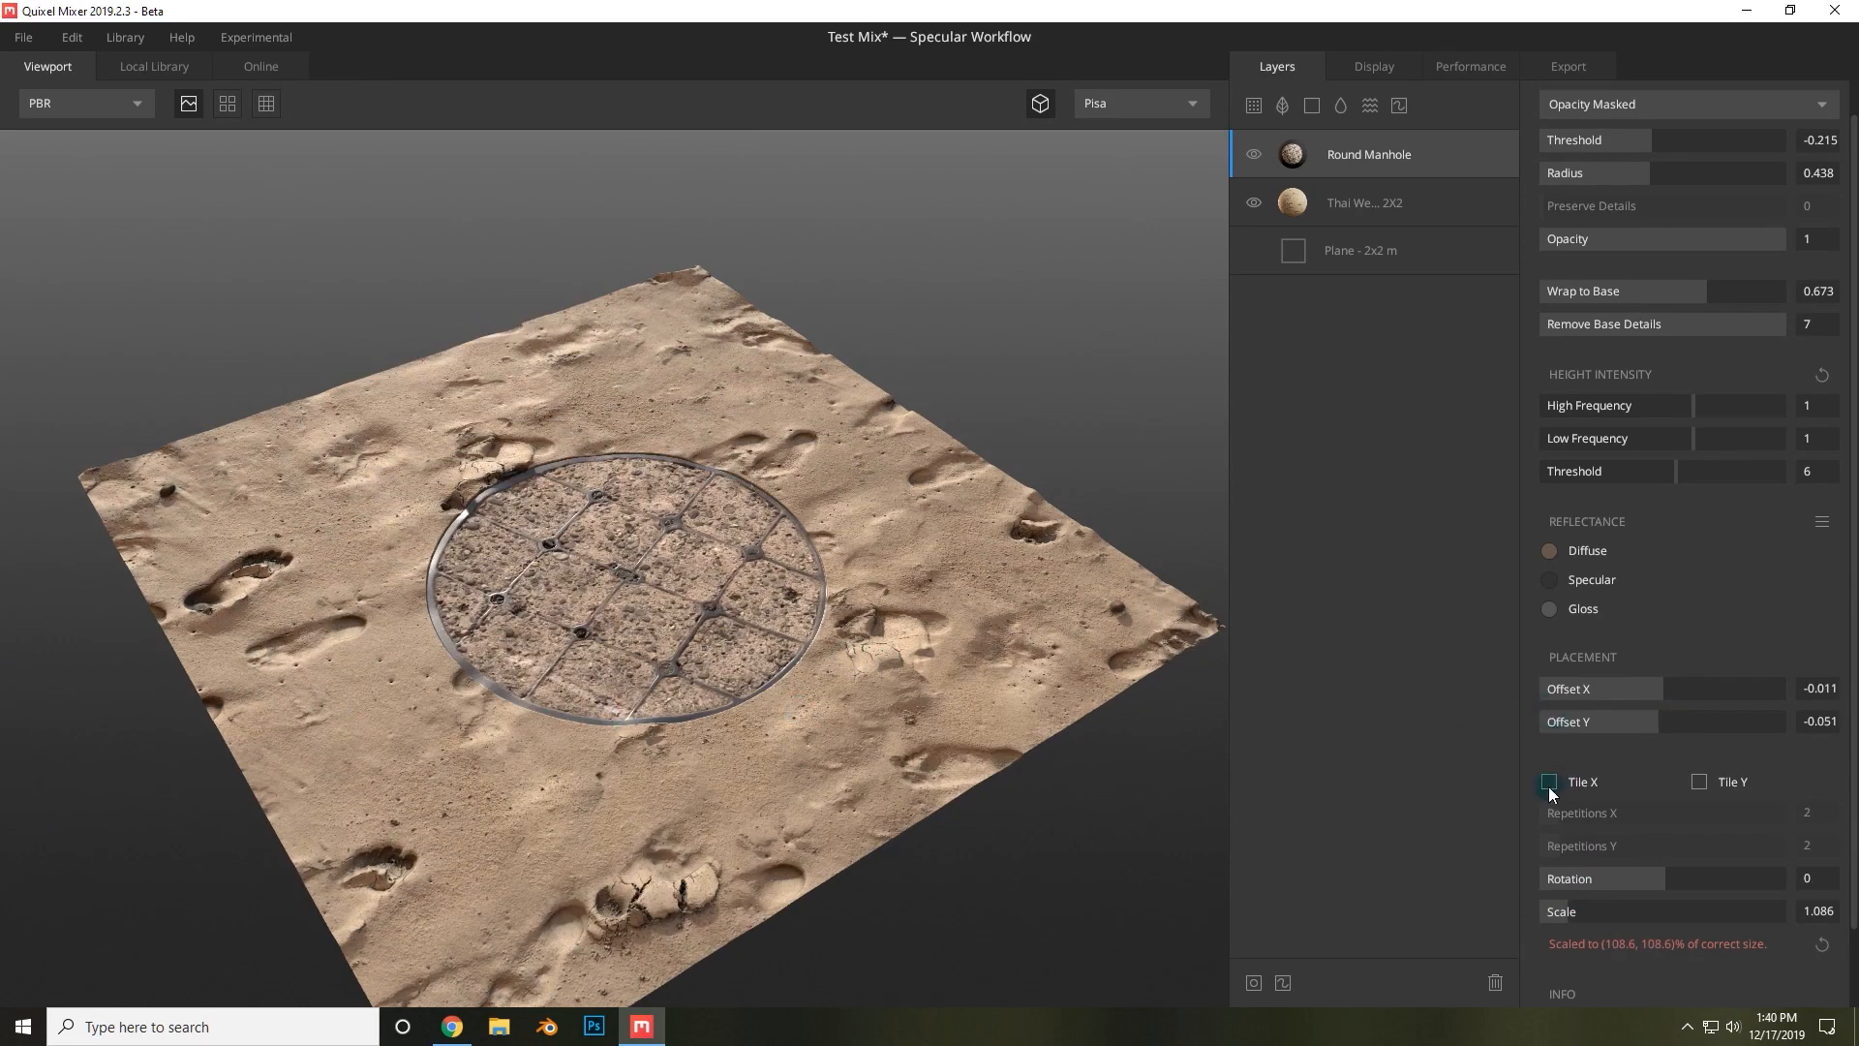
Try tiling the manhole layer in X and Y, then turn tiling off again.
{"action": "left_click", "coordinate": [1549, 781]}
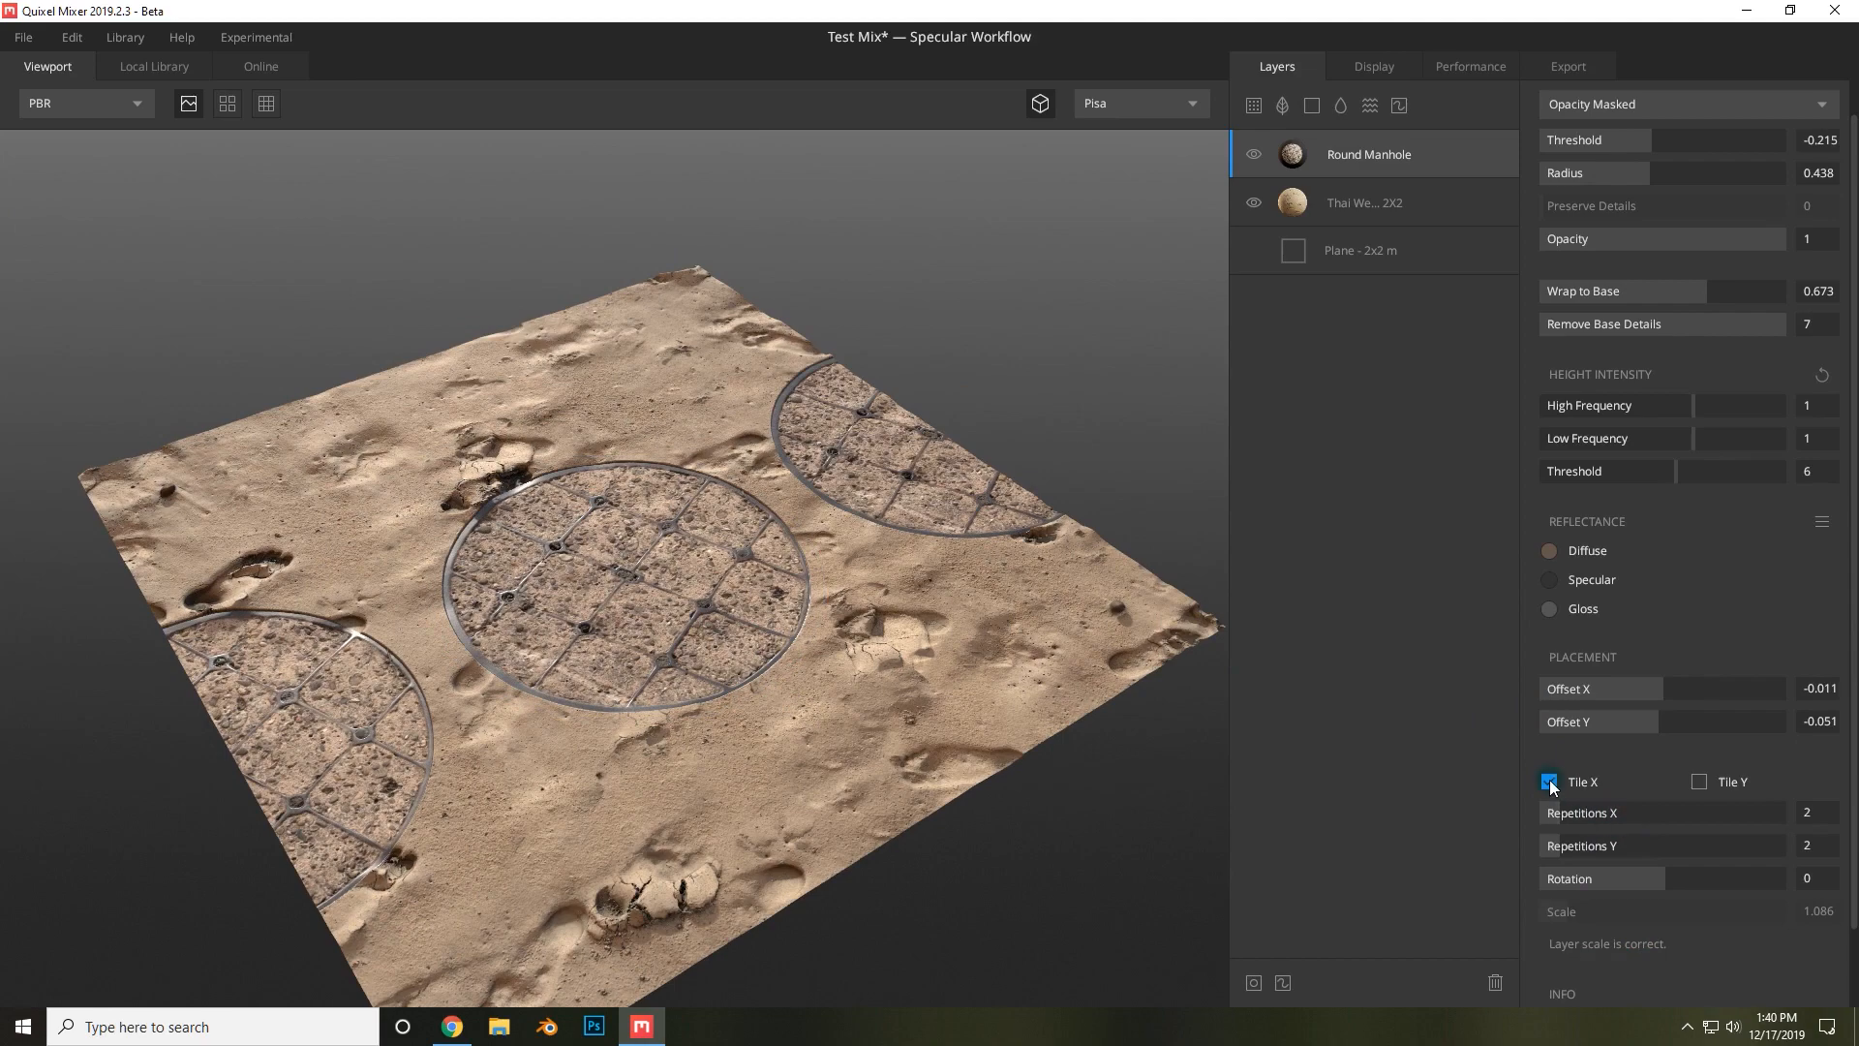
{"action": "left_click", "coordinate": [1699, 781]}
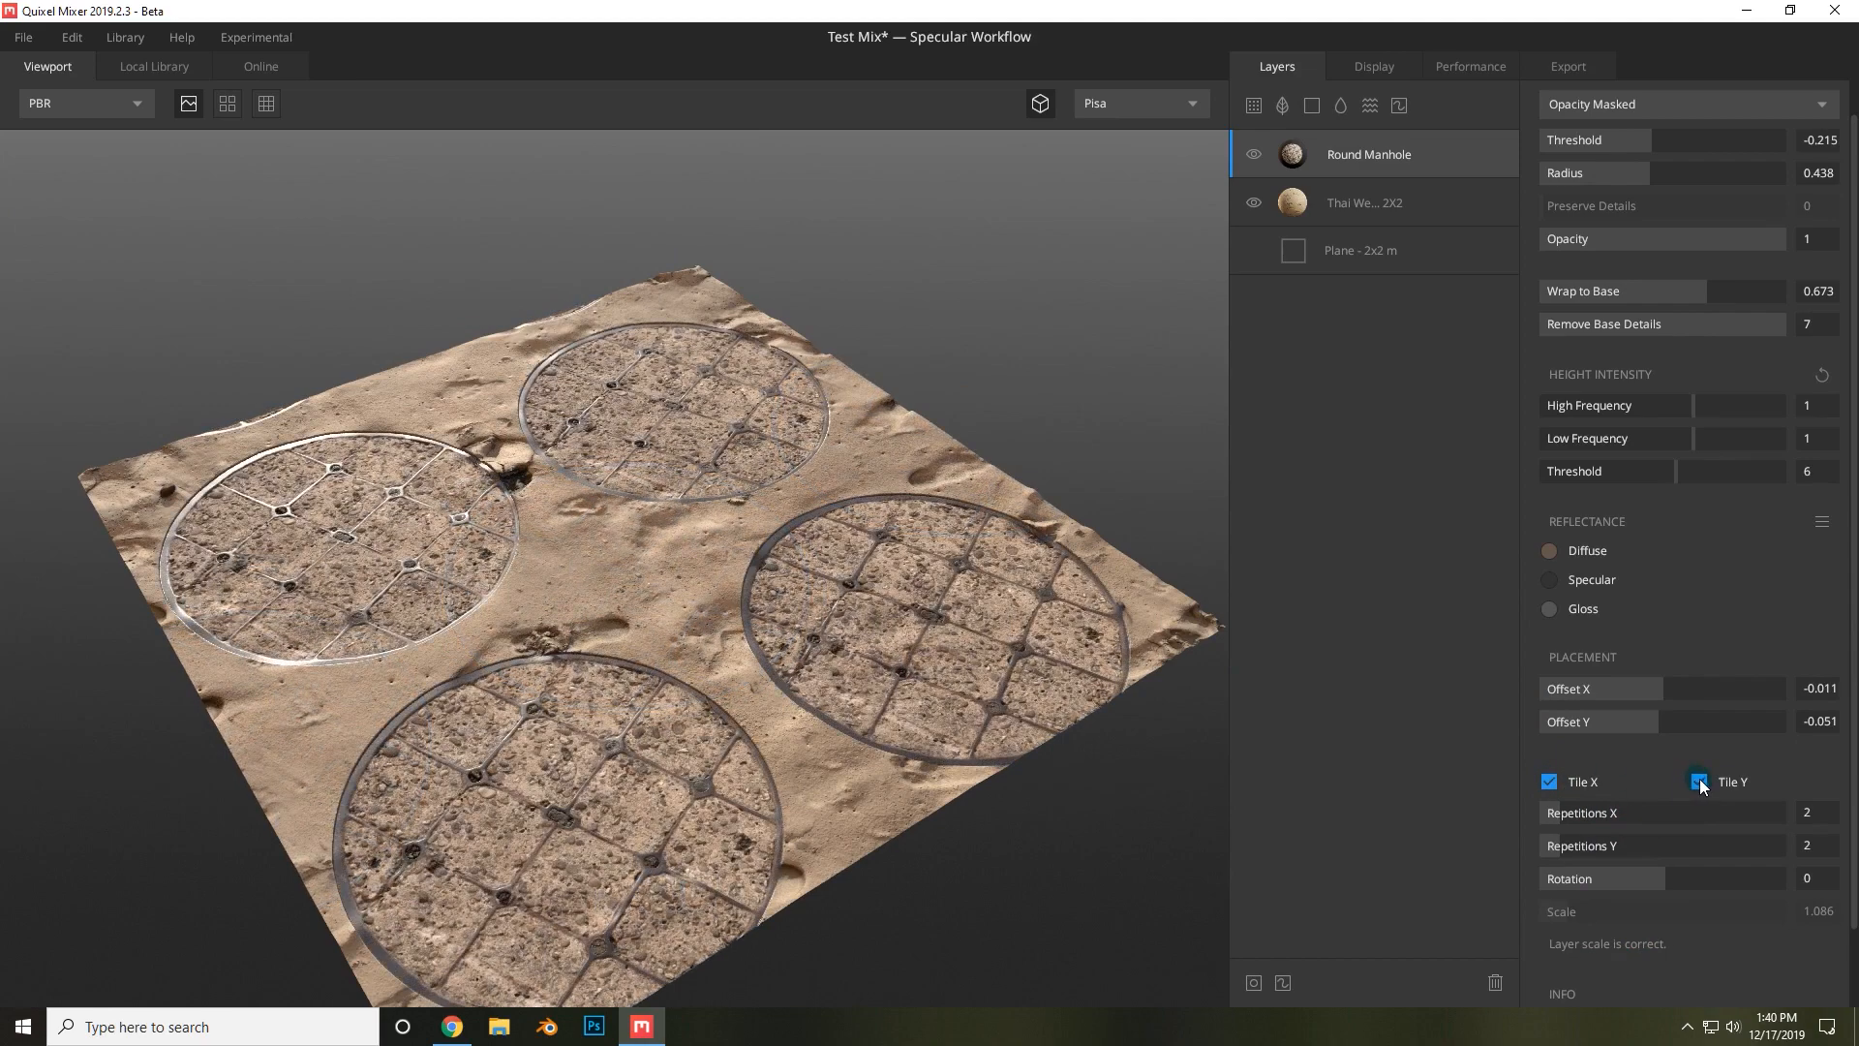
{"action": "left_click", "coordinate": [1698, 782]}
{"action": "left_click_drag", "start_coordinate": [1603, 818], "coordinate": [1560, 813]}
{"action": "left_click", "coordinate": [1549, 782]}
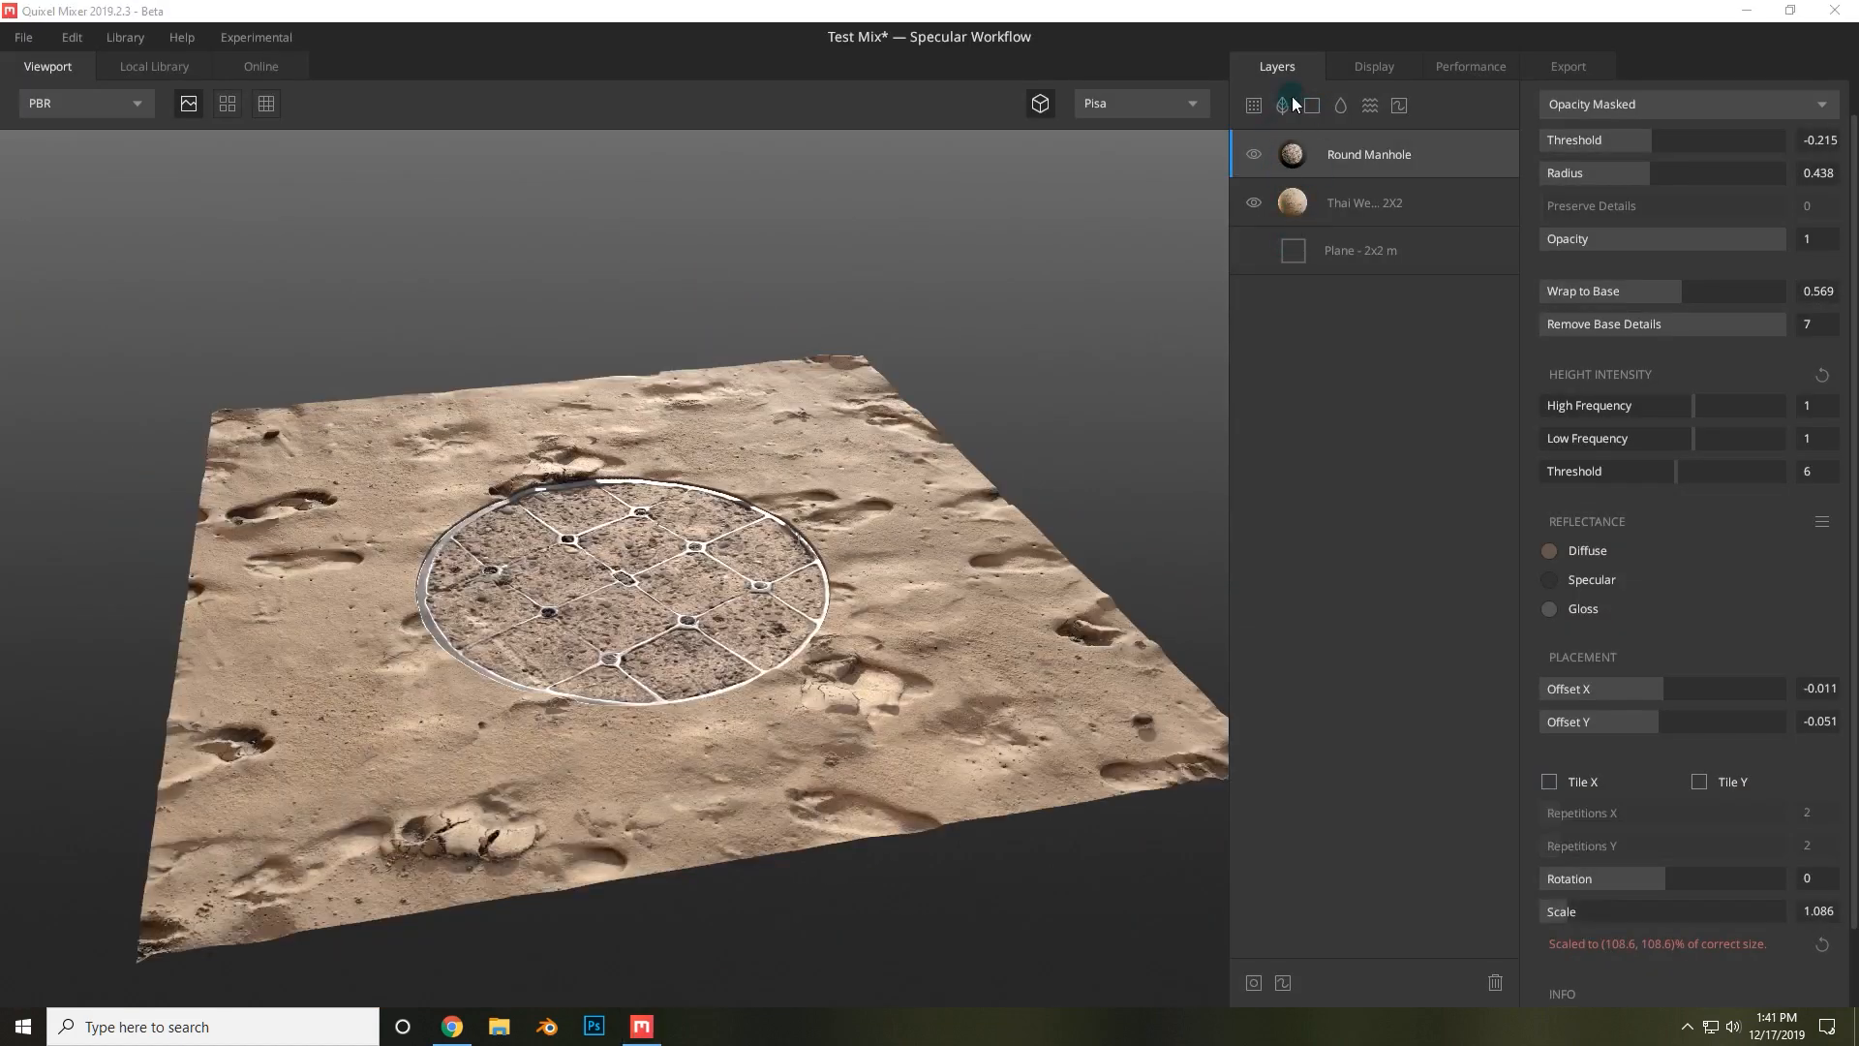
Add a Solid layer, move it beneath the sand layer and rename it Base Layer.
{"action": "left_click", "coordinate": [1313, 106]}
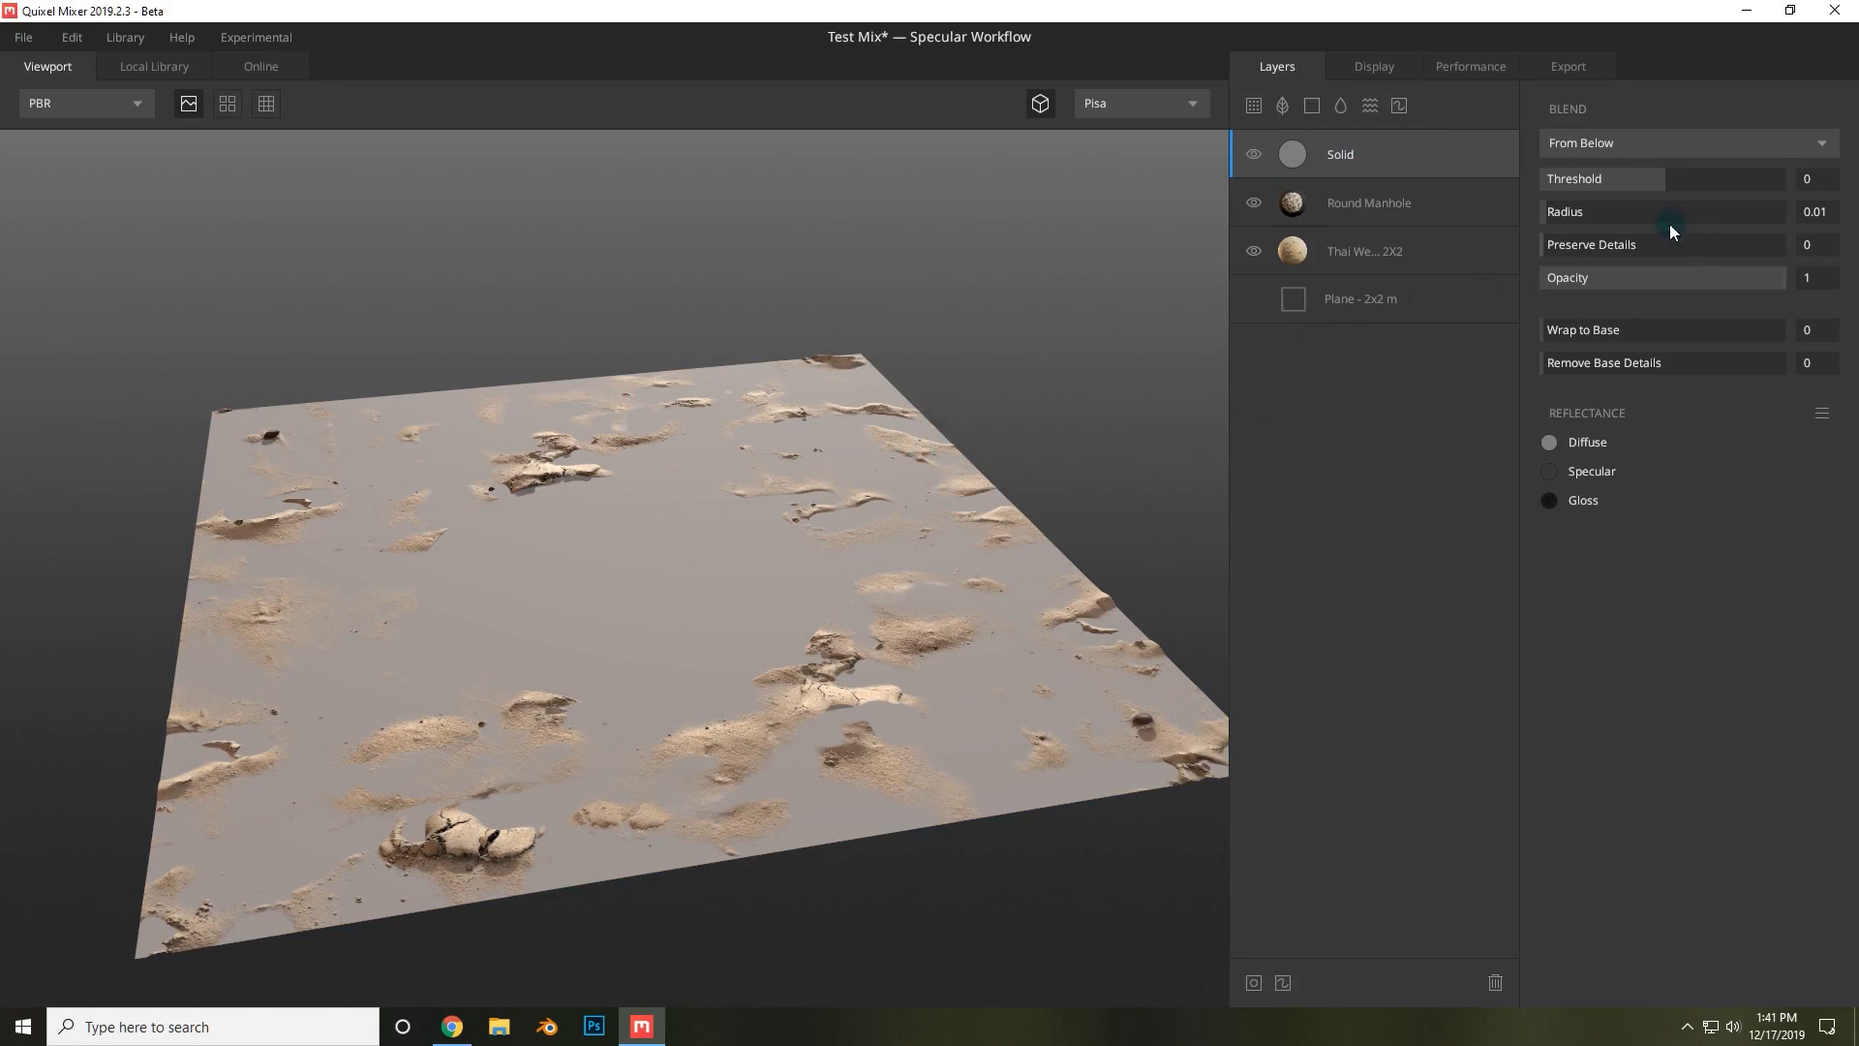
{"action": "left_click_drag", "start_coordinate": [1358, 158], "coordinate": [1352, 260]}
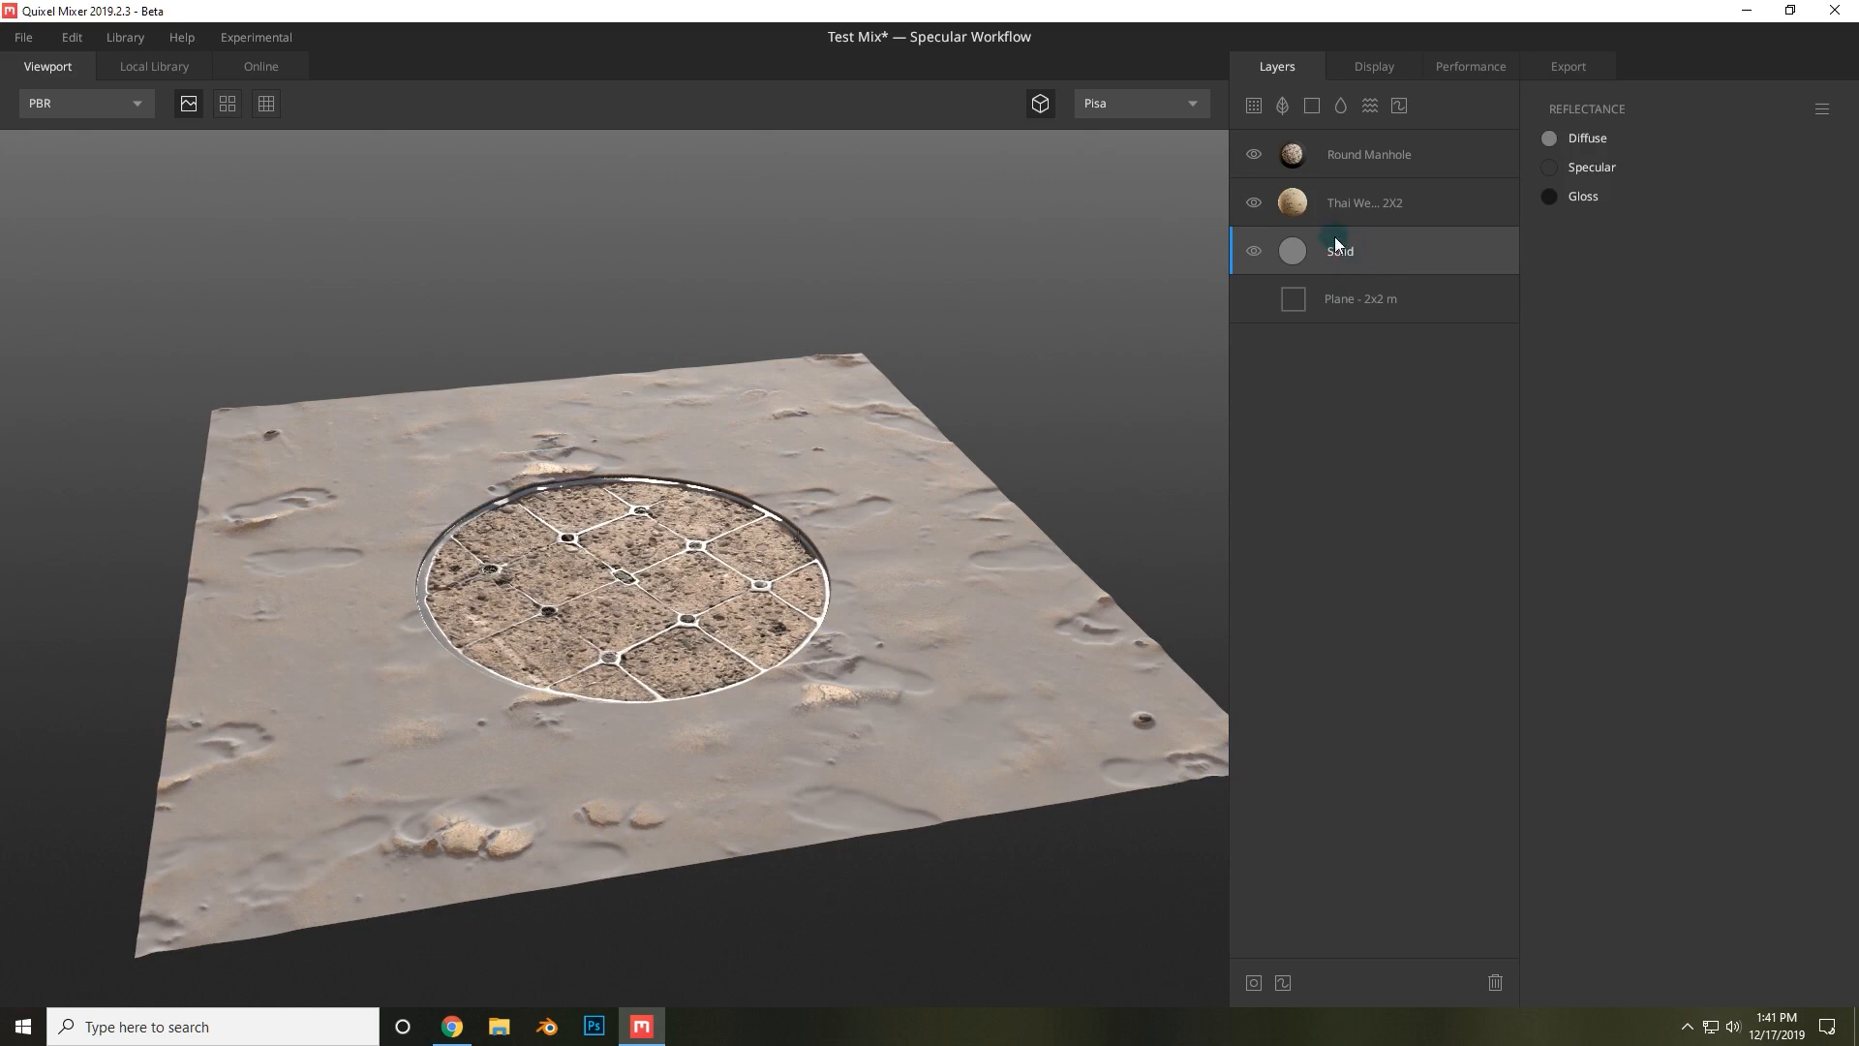
{"action": "double_click", "coordinate": [1337, 253]}
Set the sand layer's blend mode to From Above with a Threshold of 0.414.
{"action": "left_click", "coordinate": [1367, 205]}
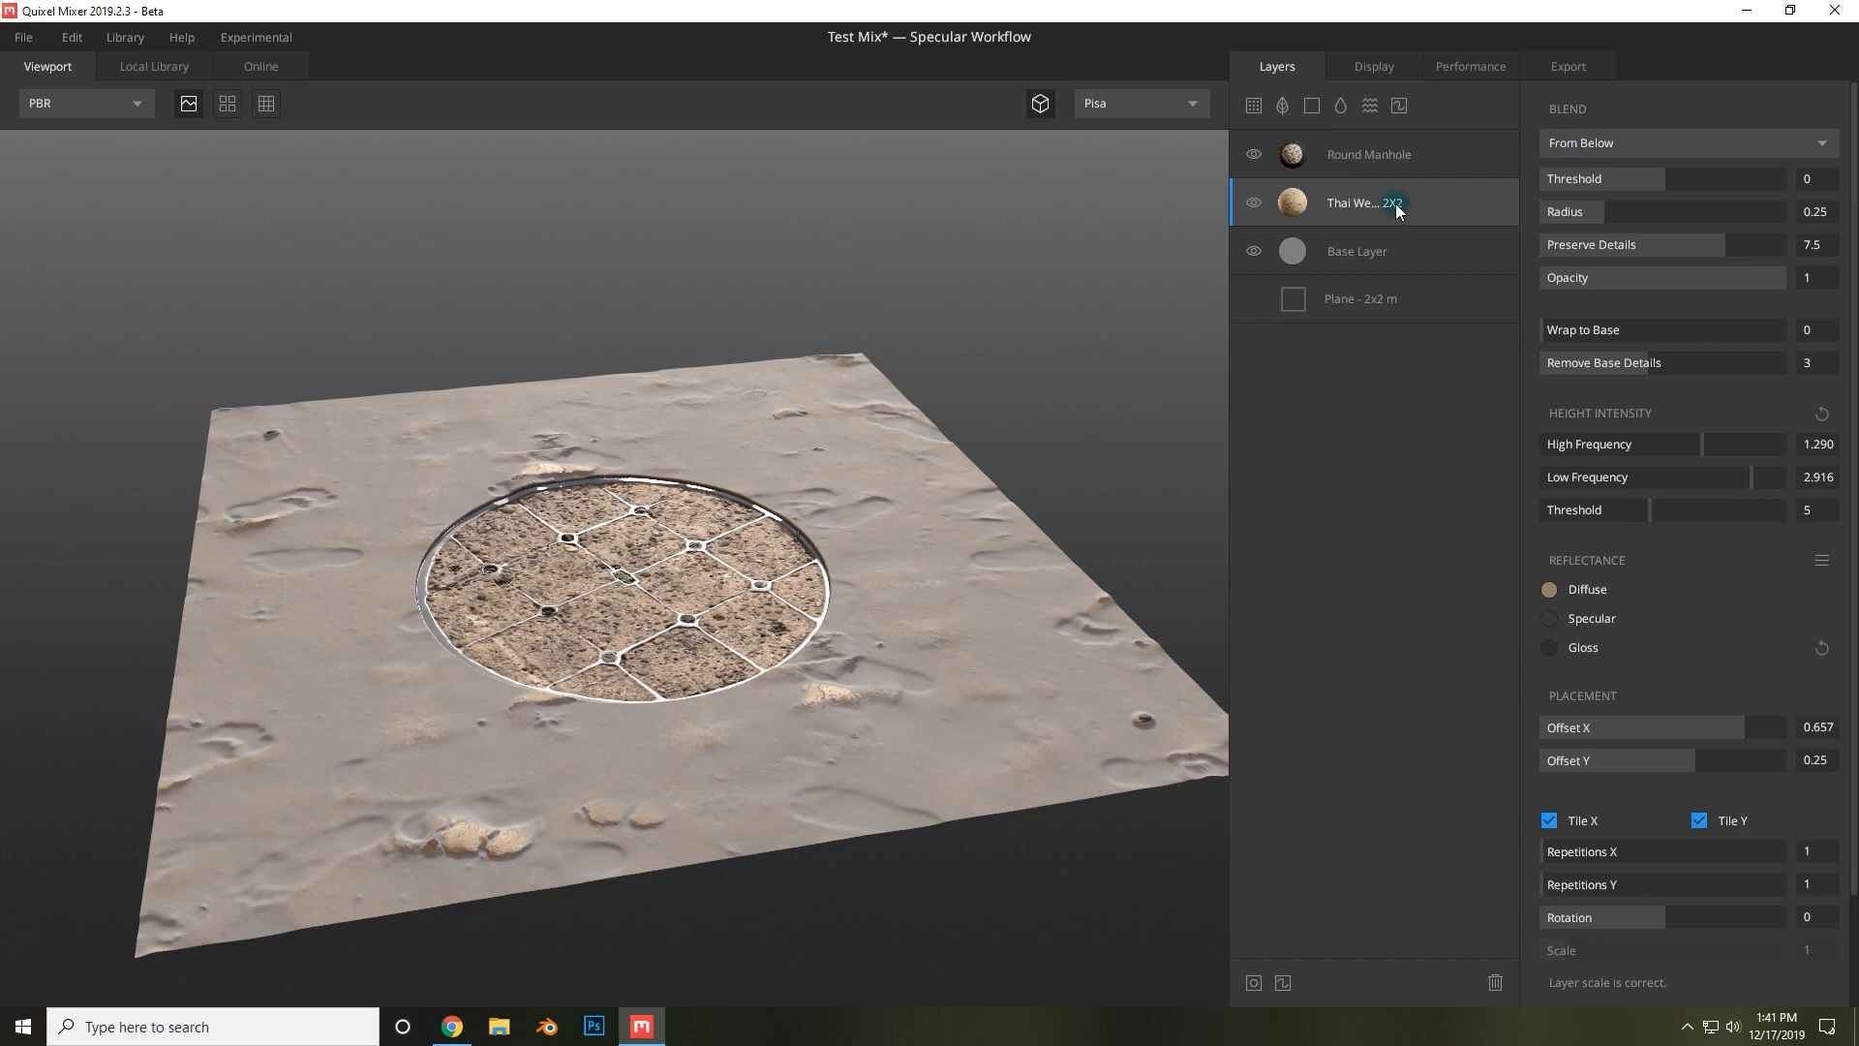
{"action": "left_click", "coordinate": [1600, 145]}
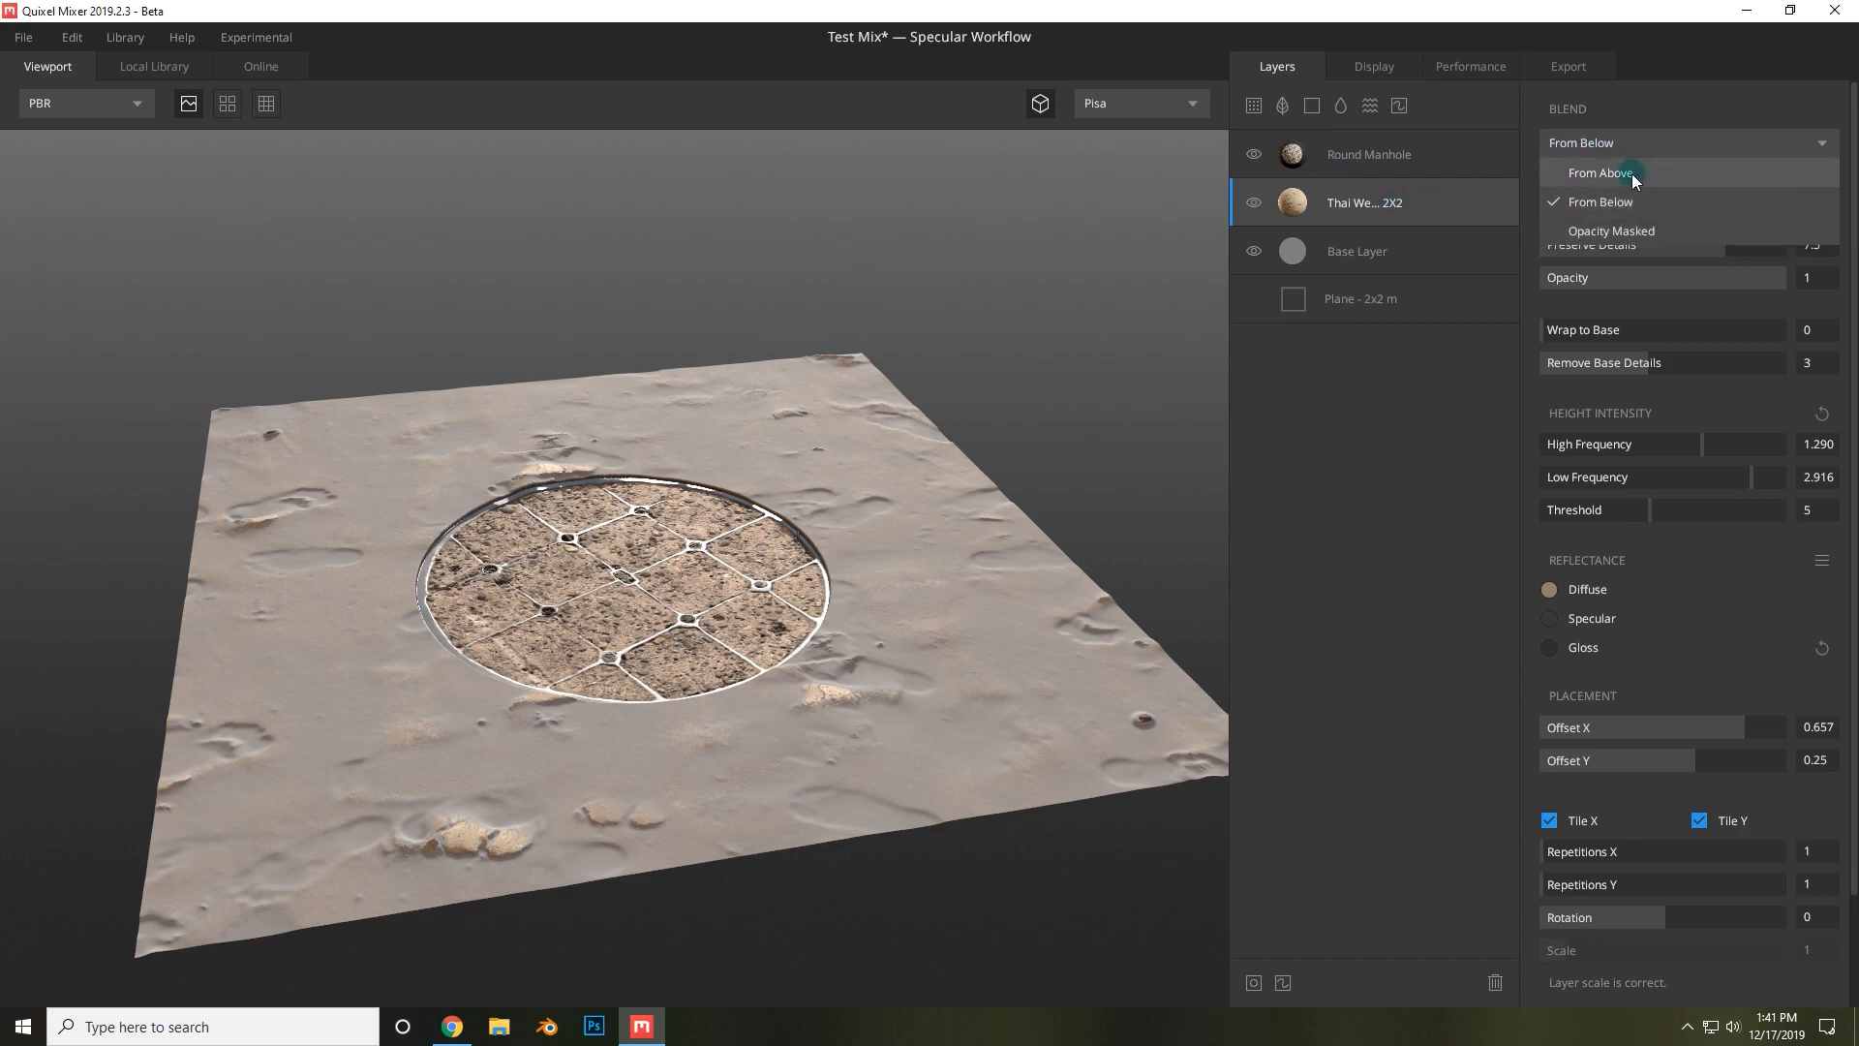
{"action": "left_click", "coordinate": [1632, 174]}
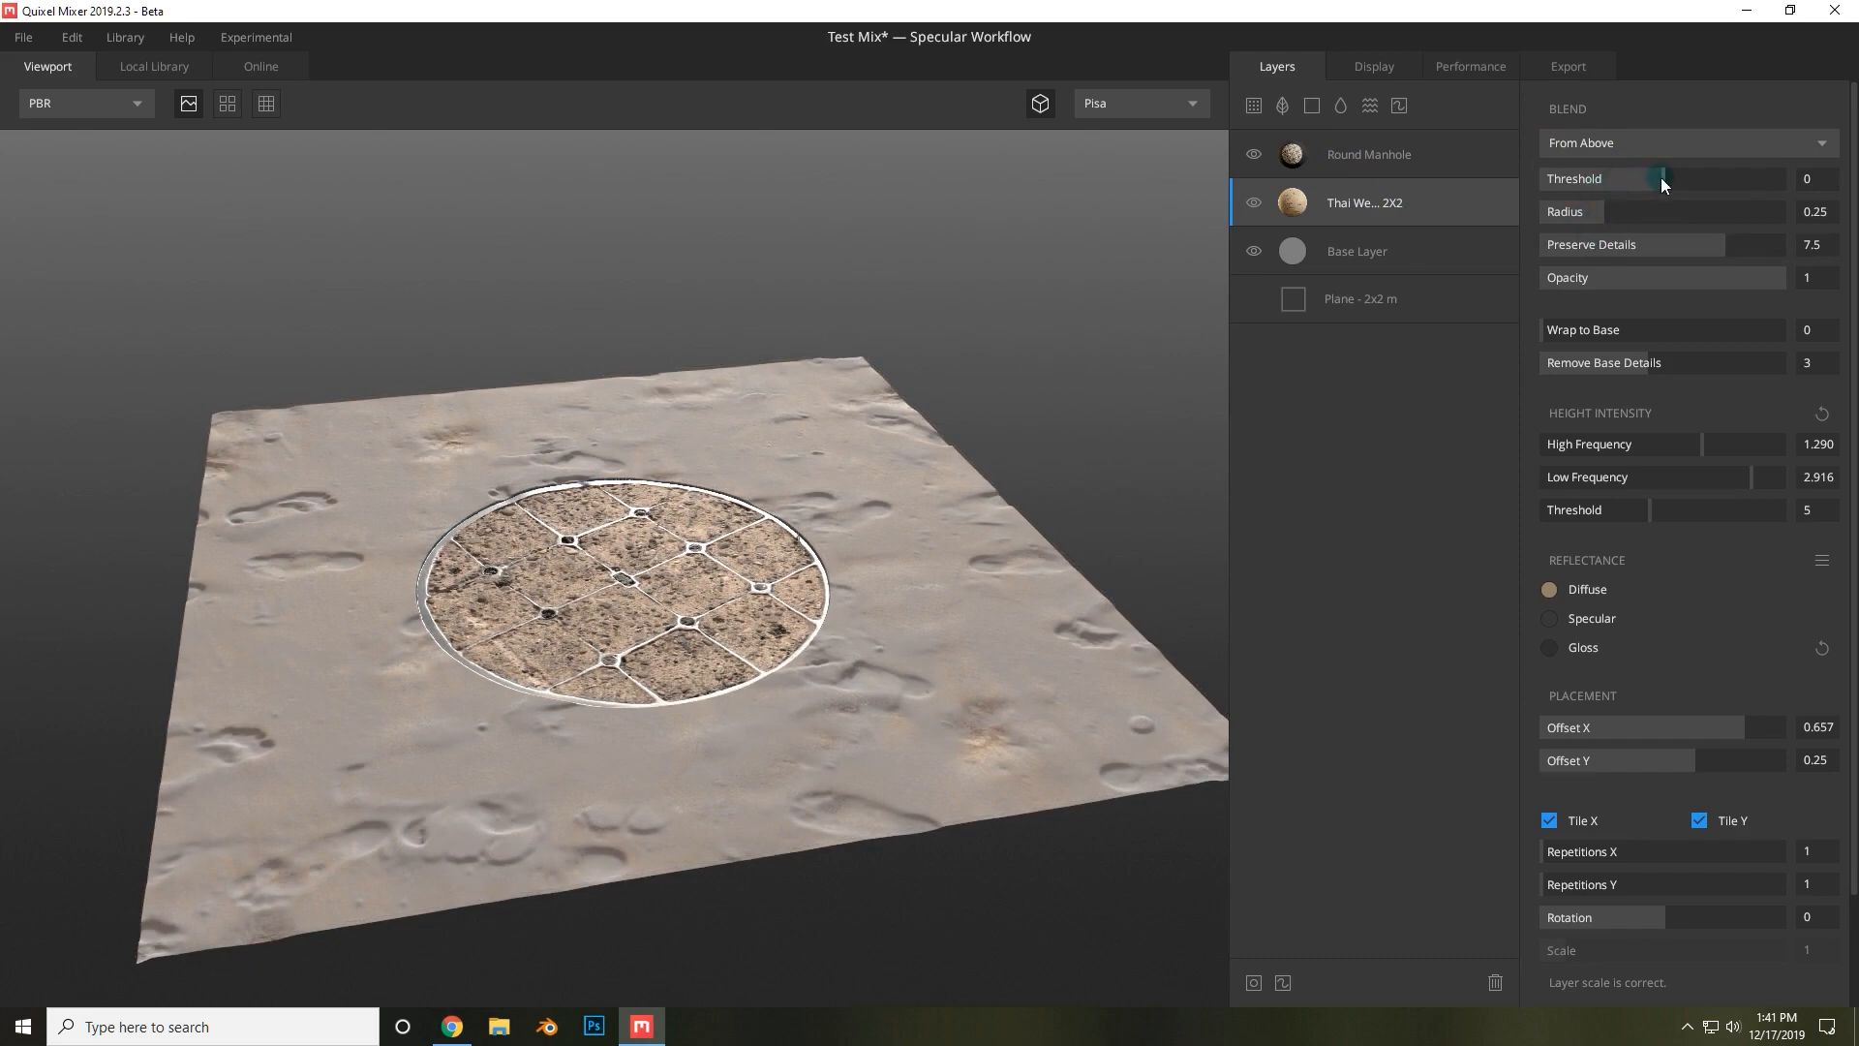
{"action": "left_click_drag", "start_coordinate": [1661, 178], "coordinate": [1688, 176]}
{"action": "right_click_drag", "start_coordinate": [1083, 439], "coordinate": [1305, 231], "text": "alt"}
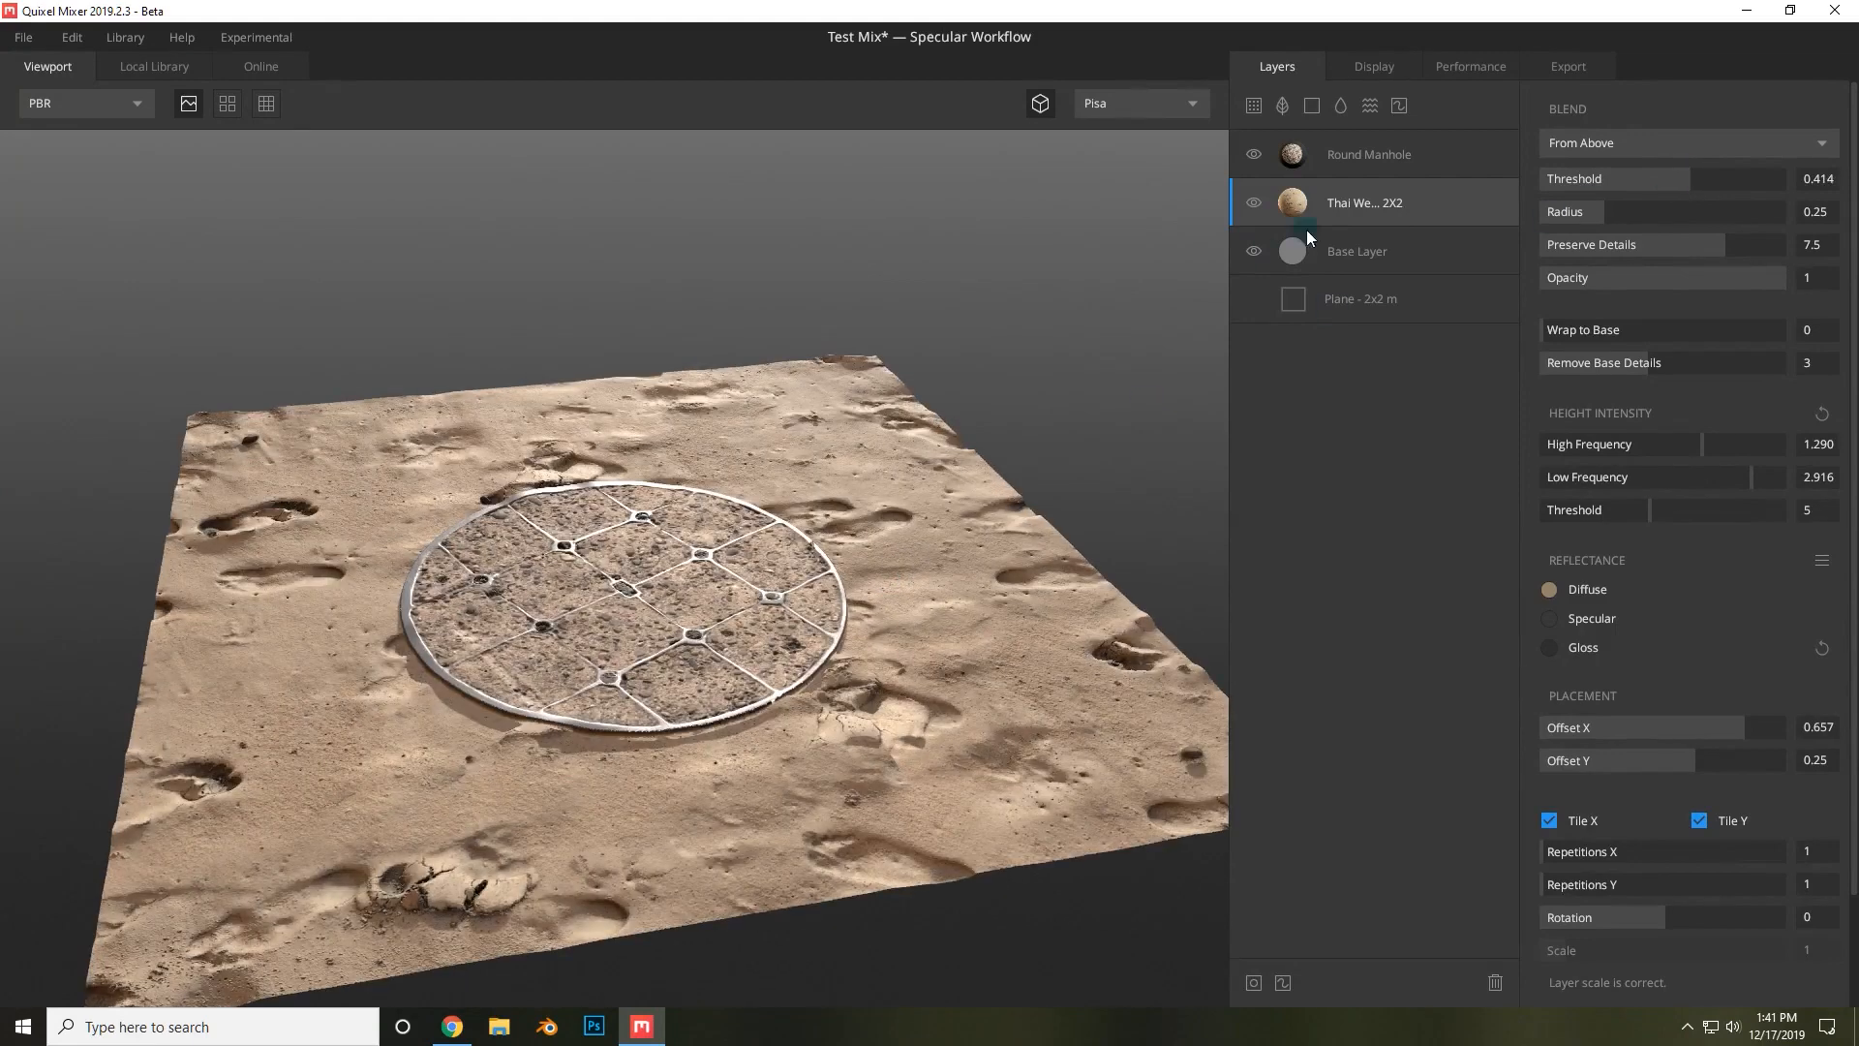
Reapply Opacity Masked blending to the manhole layer and set its Threshold to -0.613.
{"action": "left_click", "coordinate": [1399, 157]}
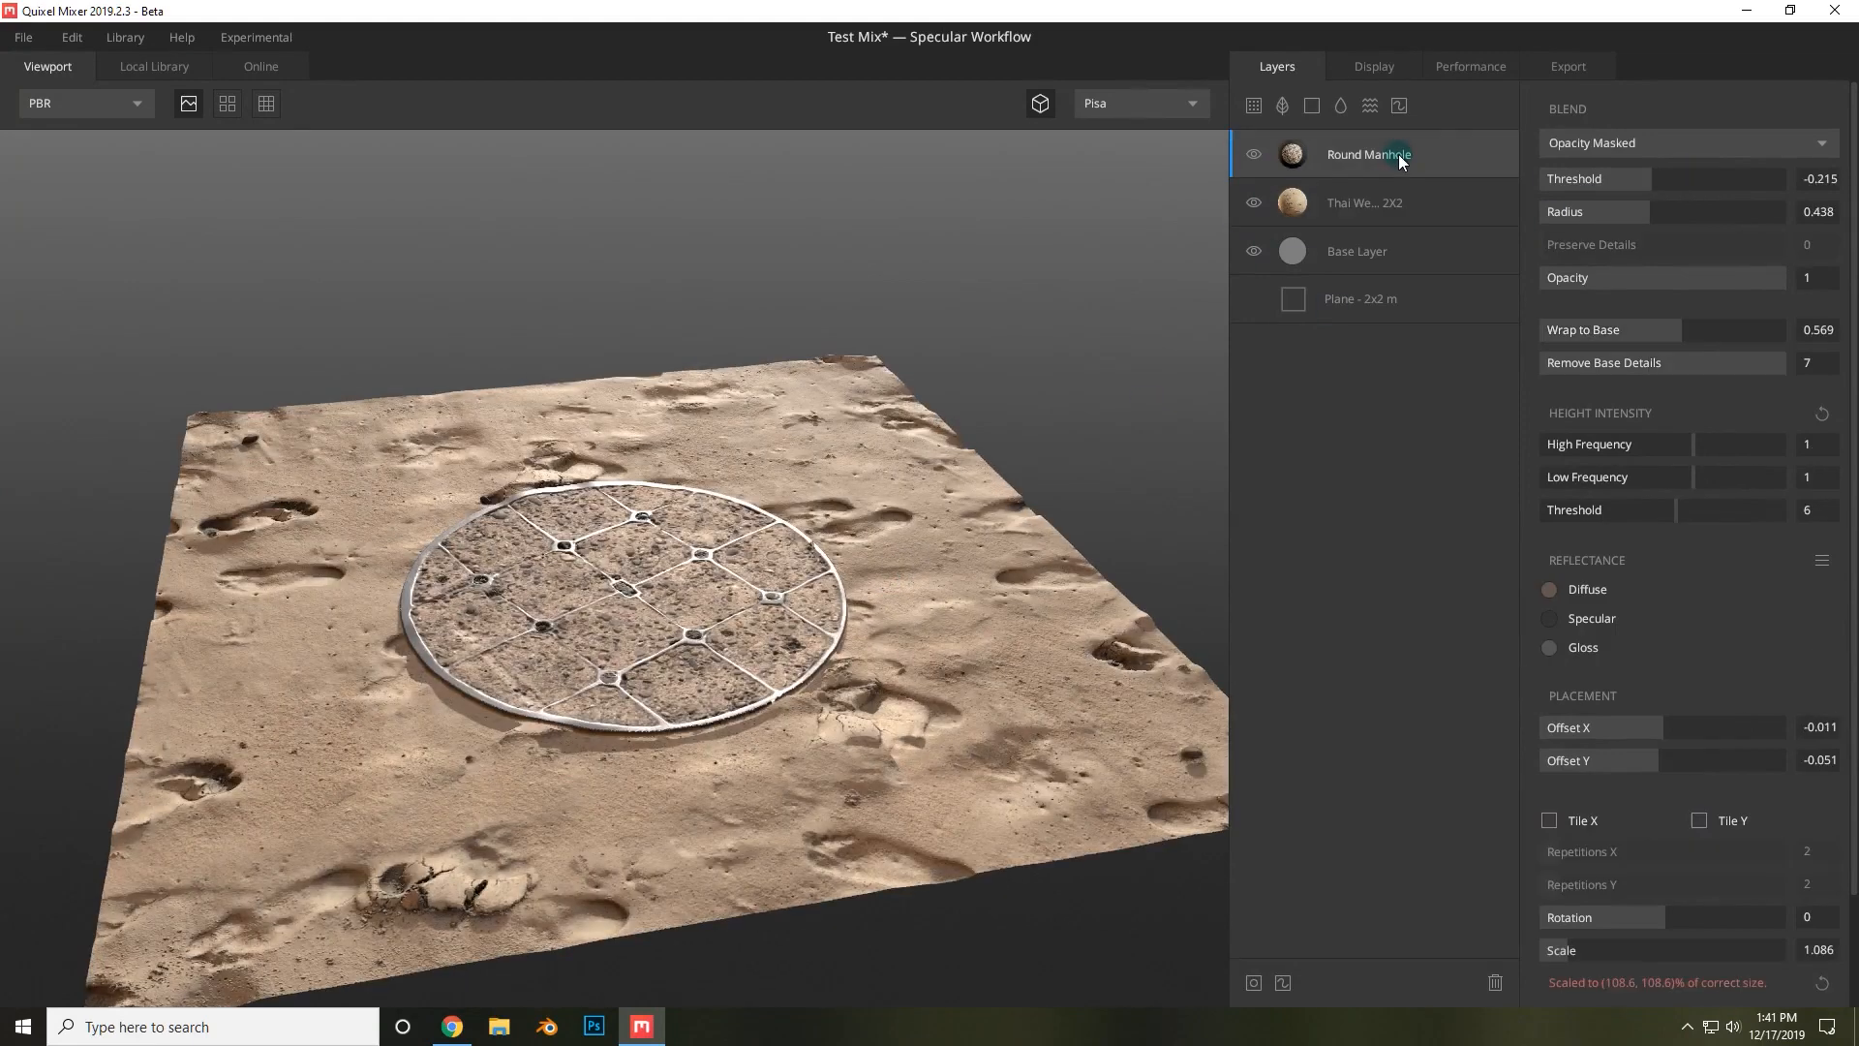
{"action": "left_click", "coordinate": [1631, 142]}
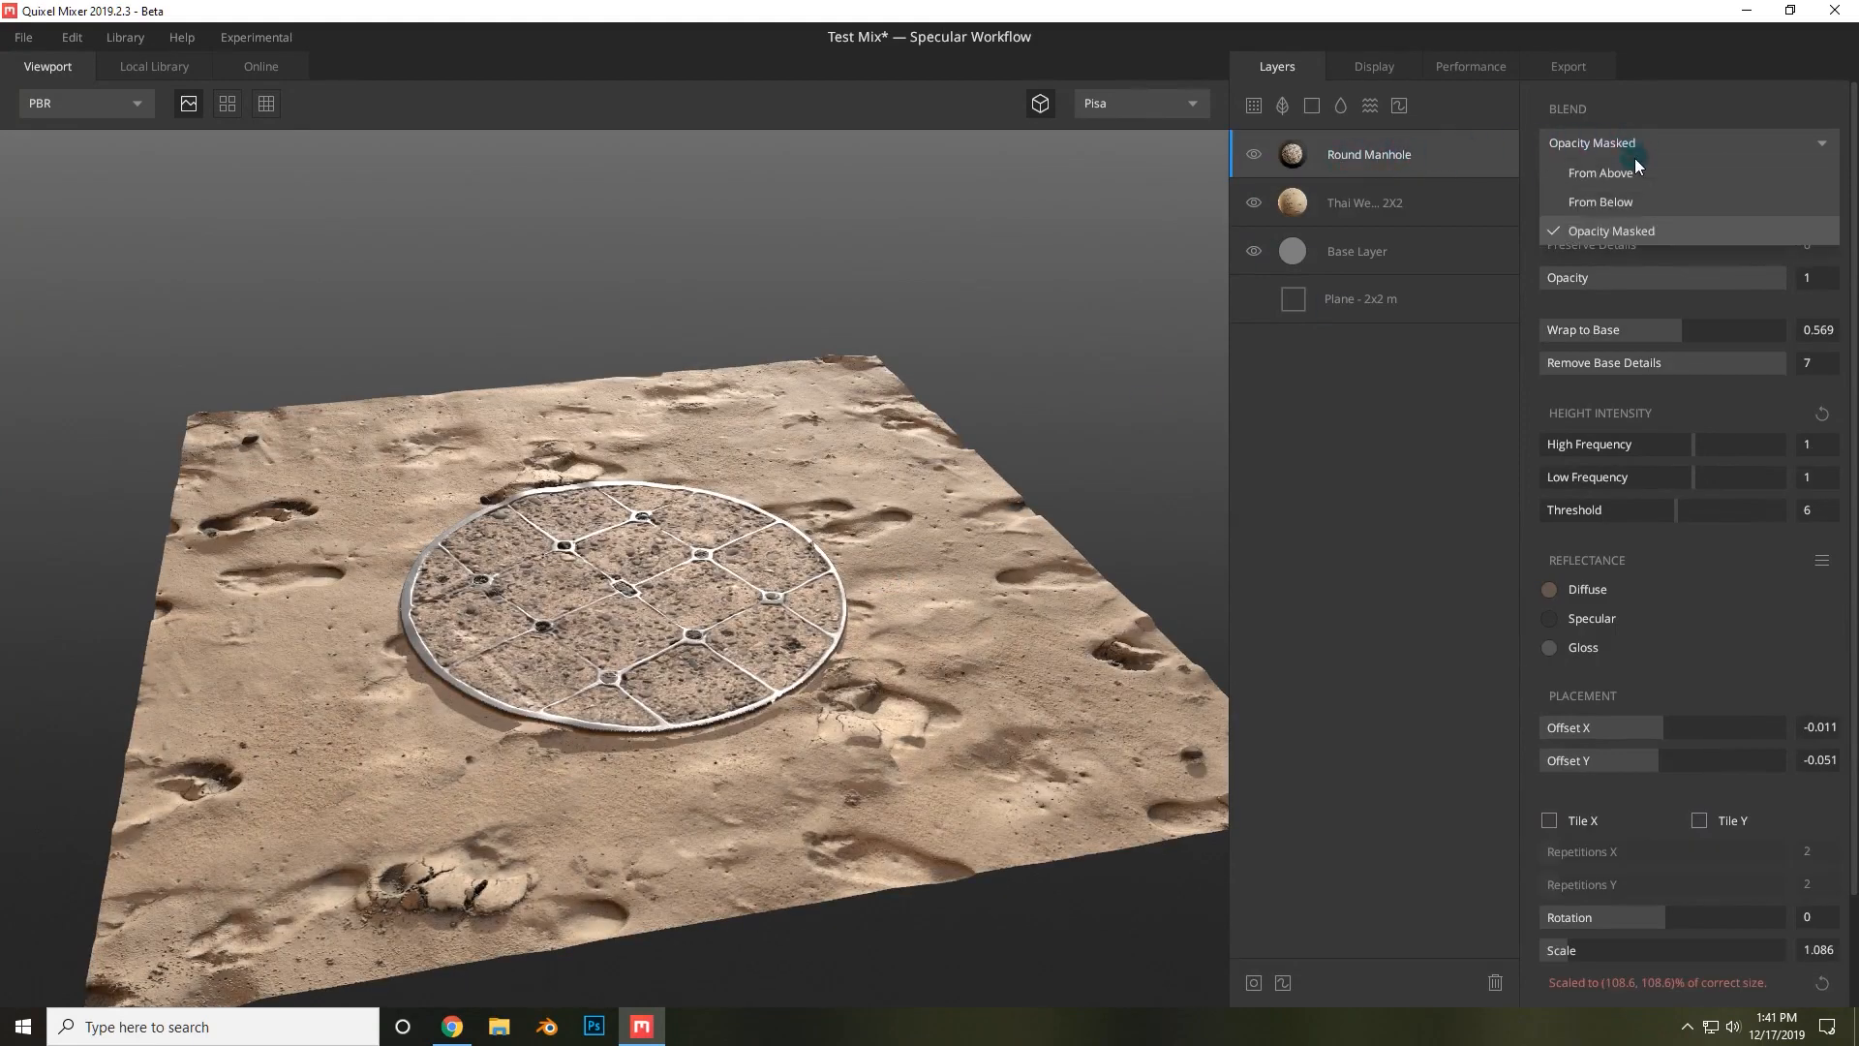
{"action": "left_click", "coordinate": [1675, 222]}
{"action": "left_click_drag", "start_coordinate": [1646, 176], "coordinate": [1625, 174]}
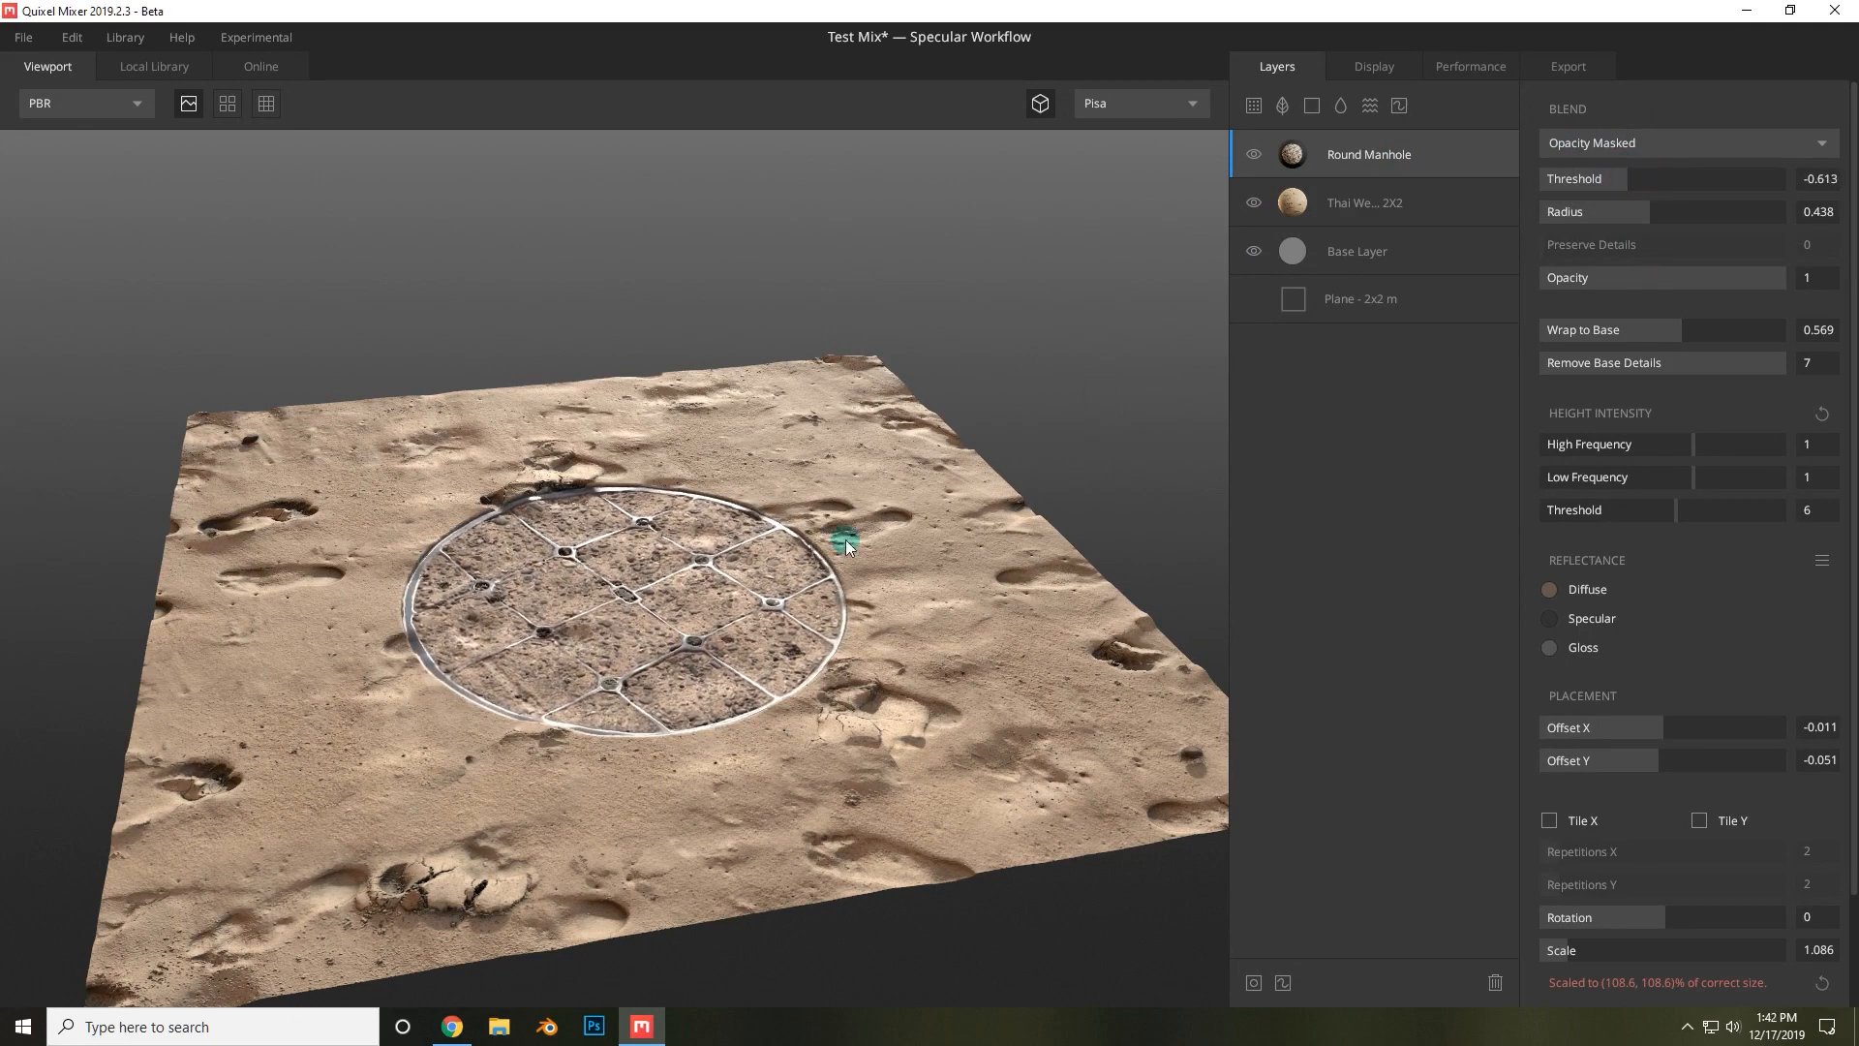
Add a Liquid layer on top and set its surface Threshold to -0.486.
{"action": "left_click_drag", "start_coordinate": [846, 539], "coordinate": [927, 534]}
{"action": "scroll", "coordinate": [879, 597], "scroll_direction": "up", "scroll_amount": 5}
{"action": "scroll", "coordinate": [881, 600], "scroll_direction": "down", "scroll_amount": 1}
{"action": "left_click_drag", "start_coordinate": [880, 601], "coordinate": [942, 591]}
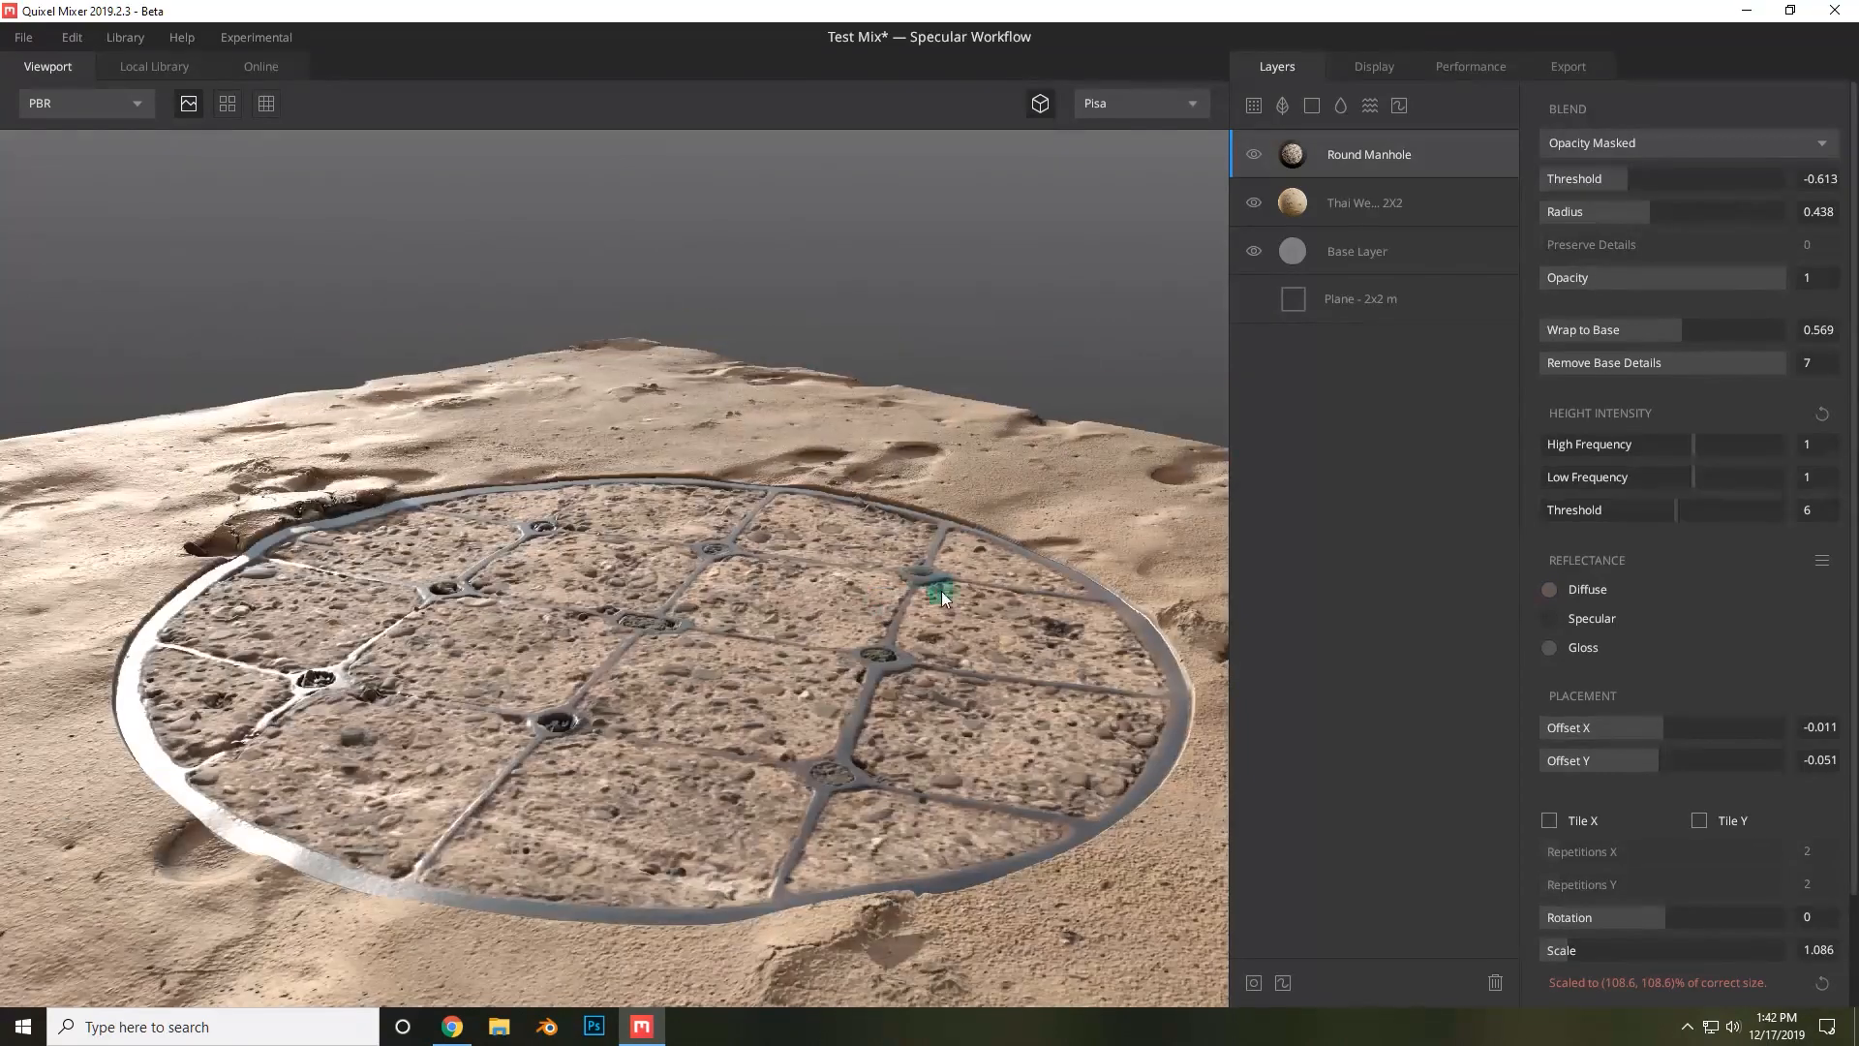
{"action": "scroll", "coordinate": [693, 601], "scroll_direction": "down", "scroll_amount": 3}
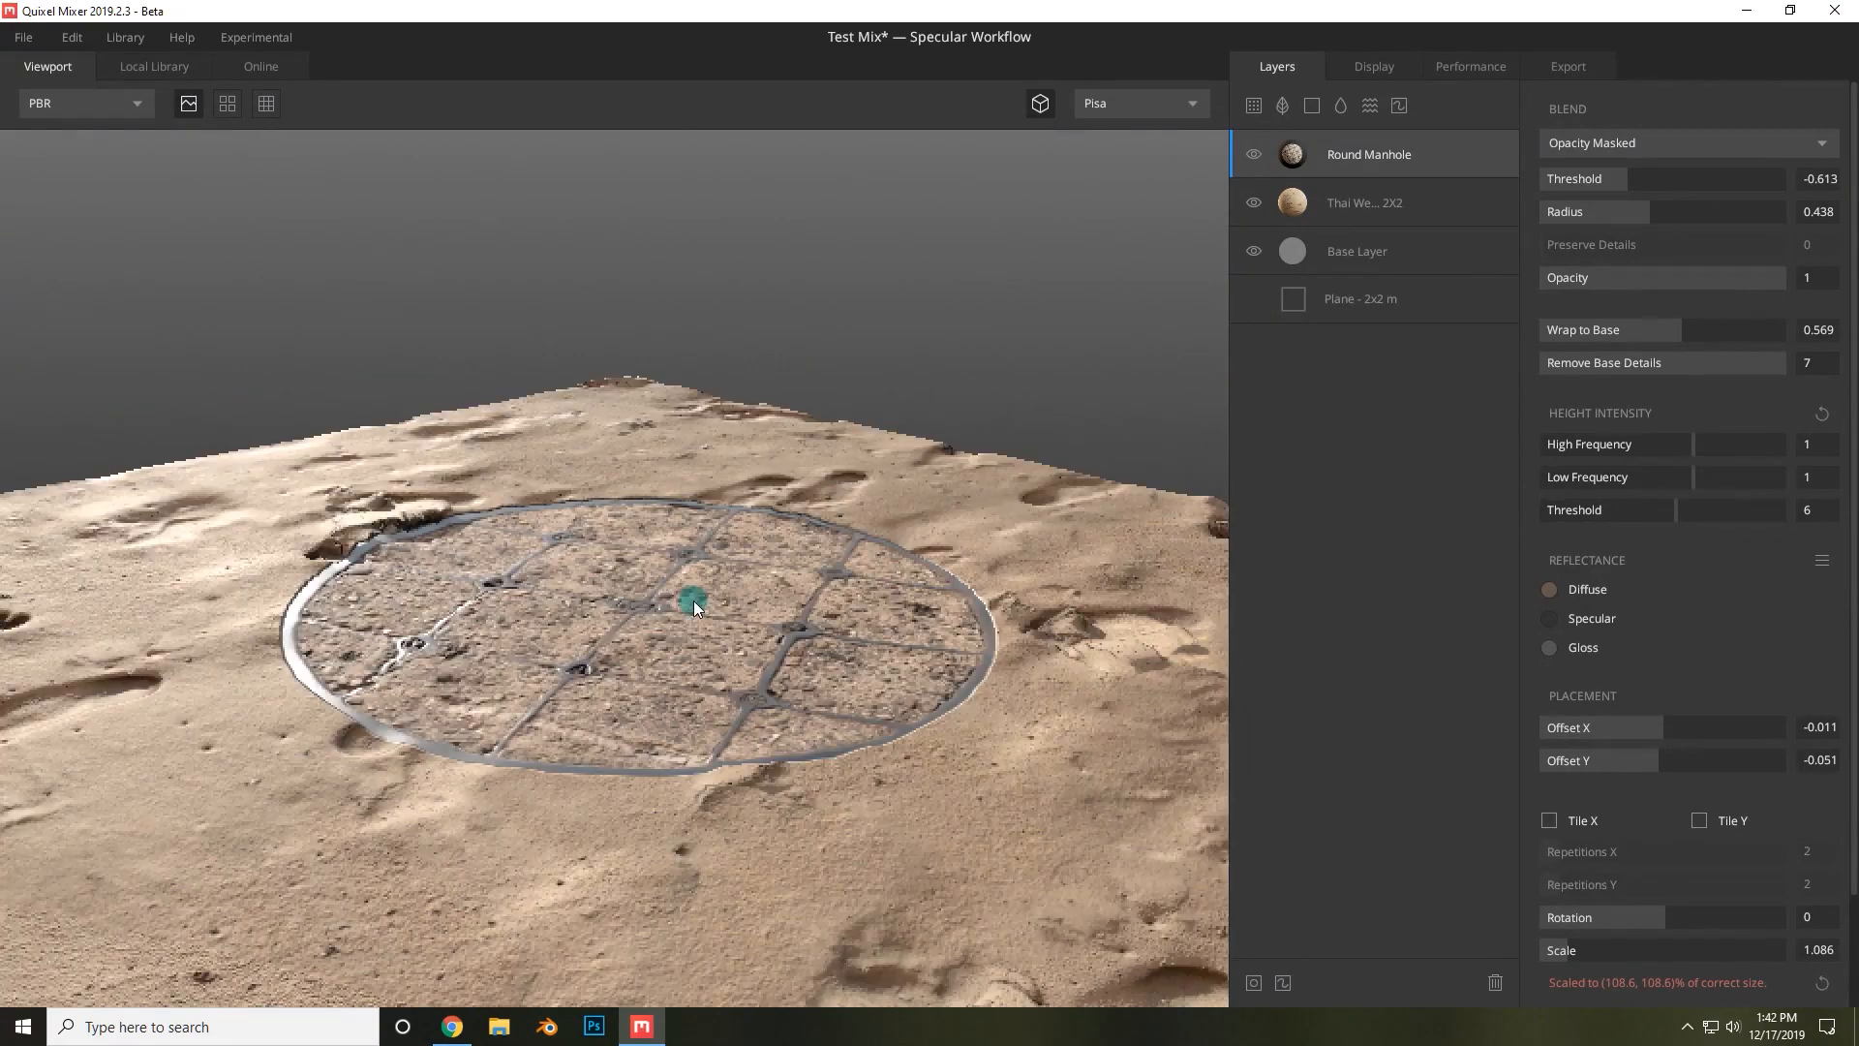
{"action": "scroll", "coordinate": [908, 585], "scroll_direction": "down", "scroll_amount": 2}
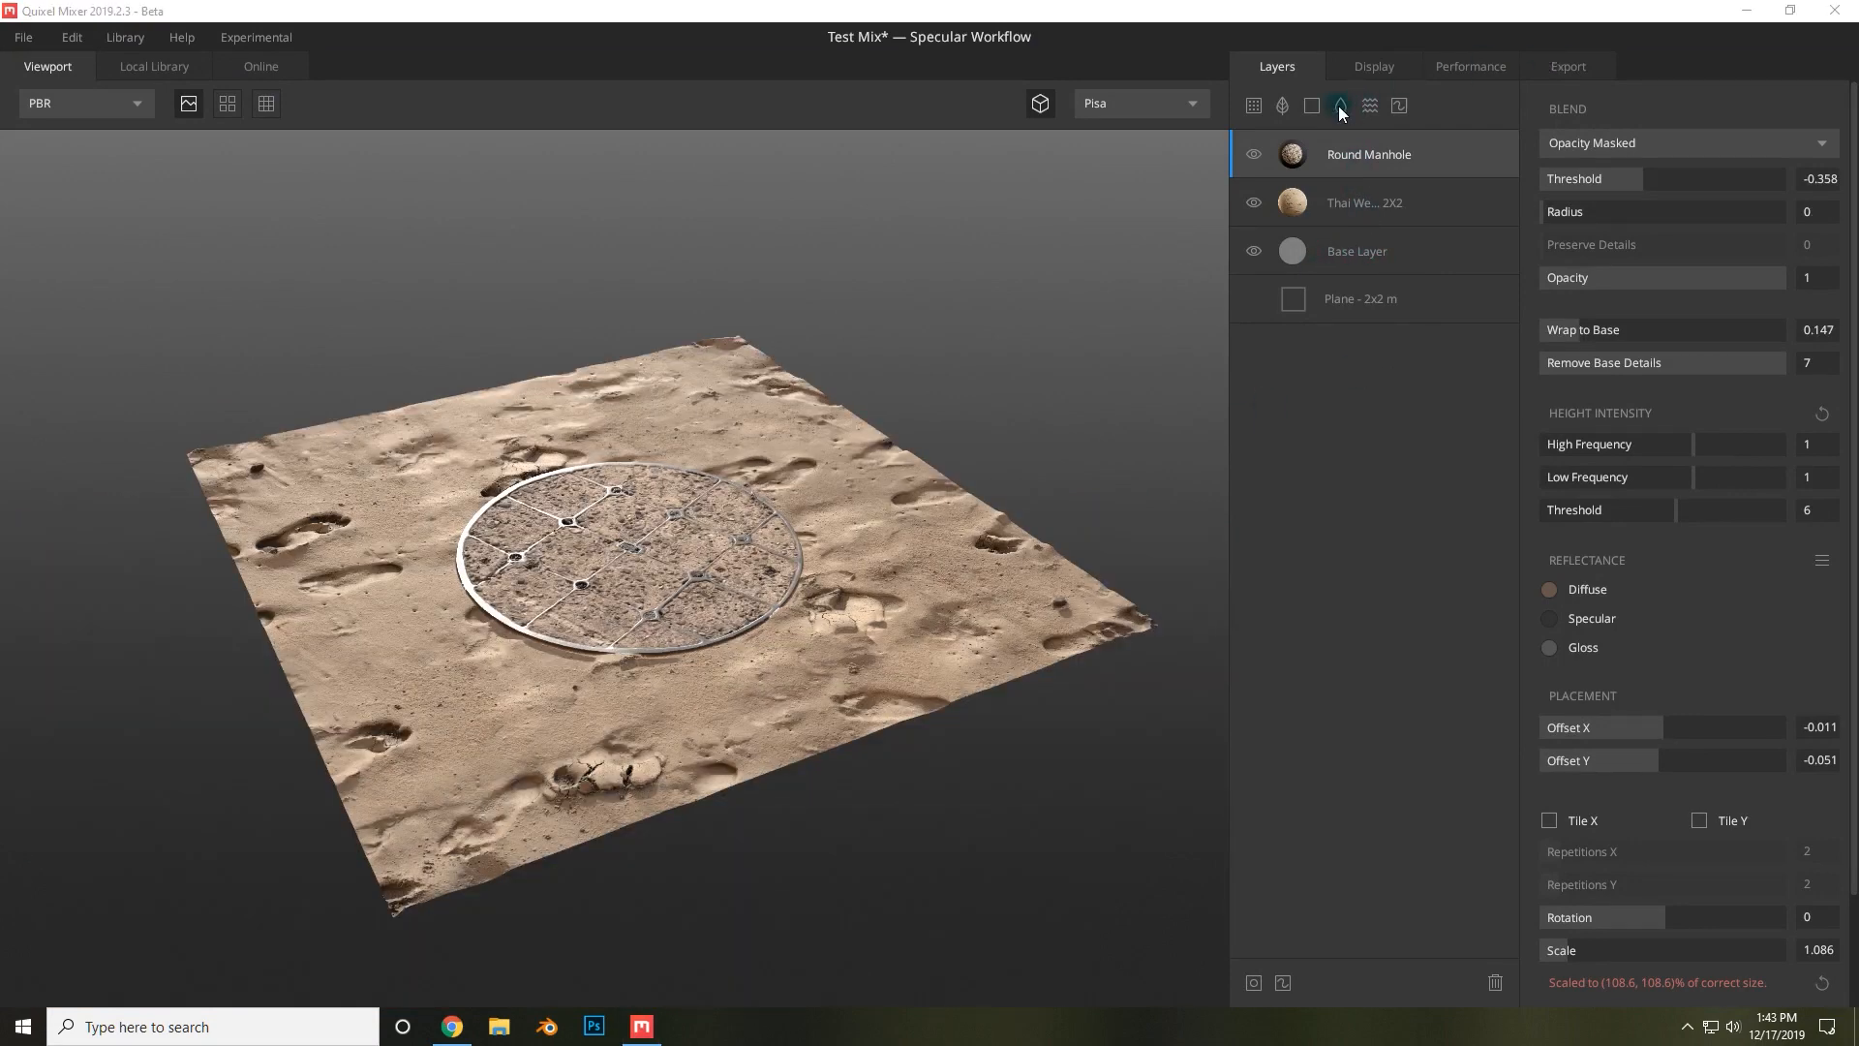
{"action": "left_click", "coordinate": [1342, 107]}
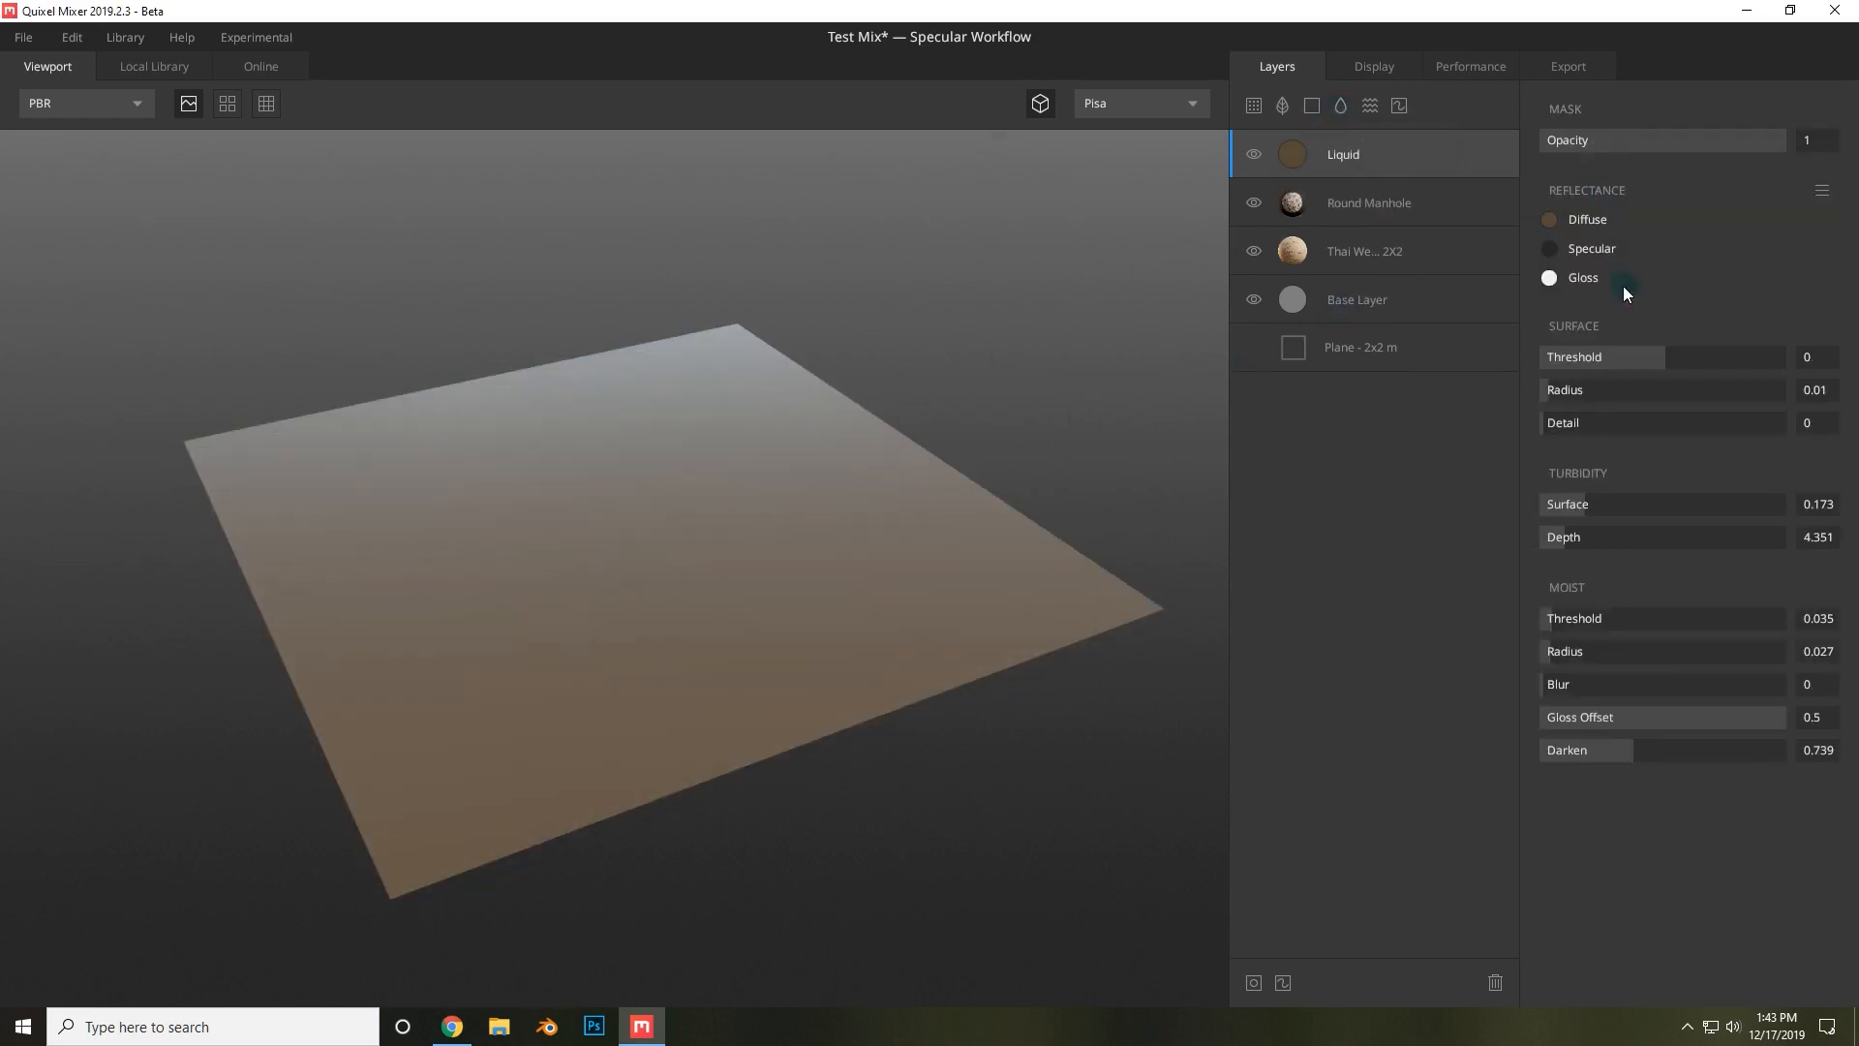
{"action": "left_click_drag", "start_coordinate": [1658, 354], "coordinate": [1636, 353]}
{"action": "left_click_drag", "start_coordinate": [664, 519], "coordinate": [784, 525]}
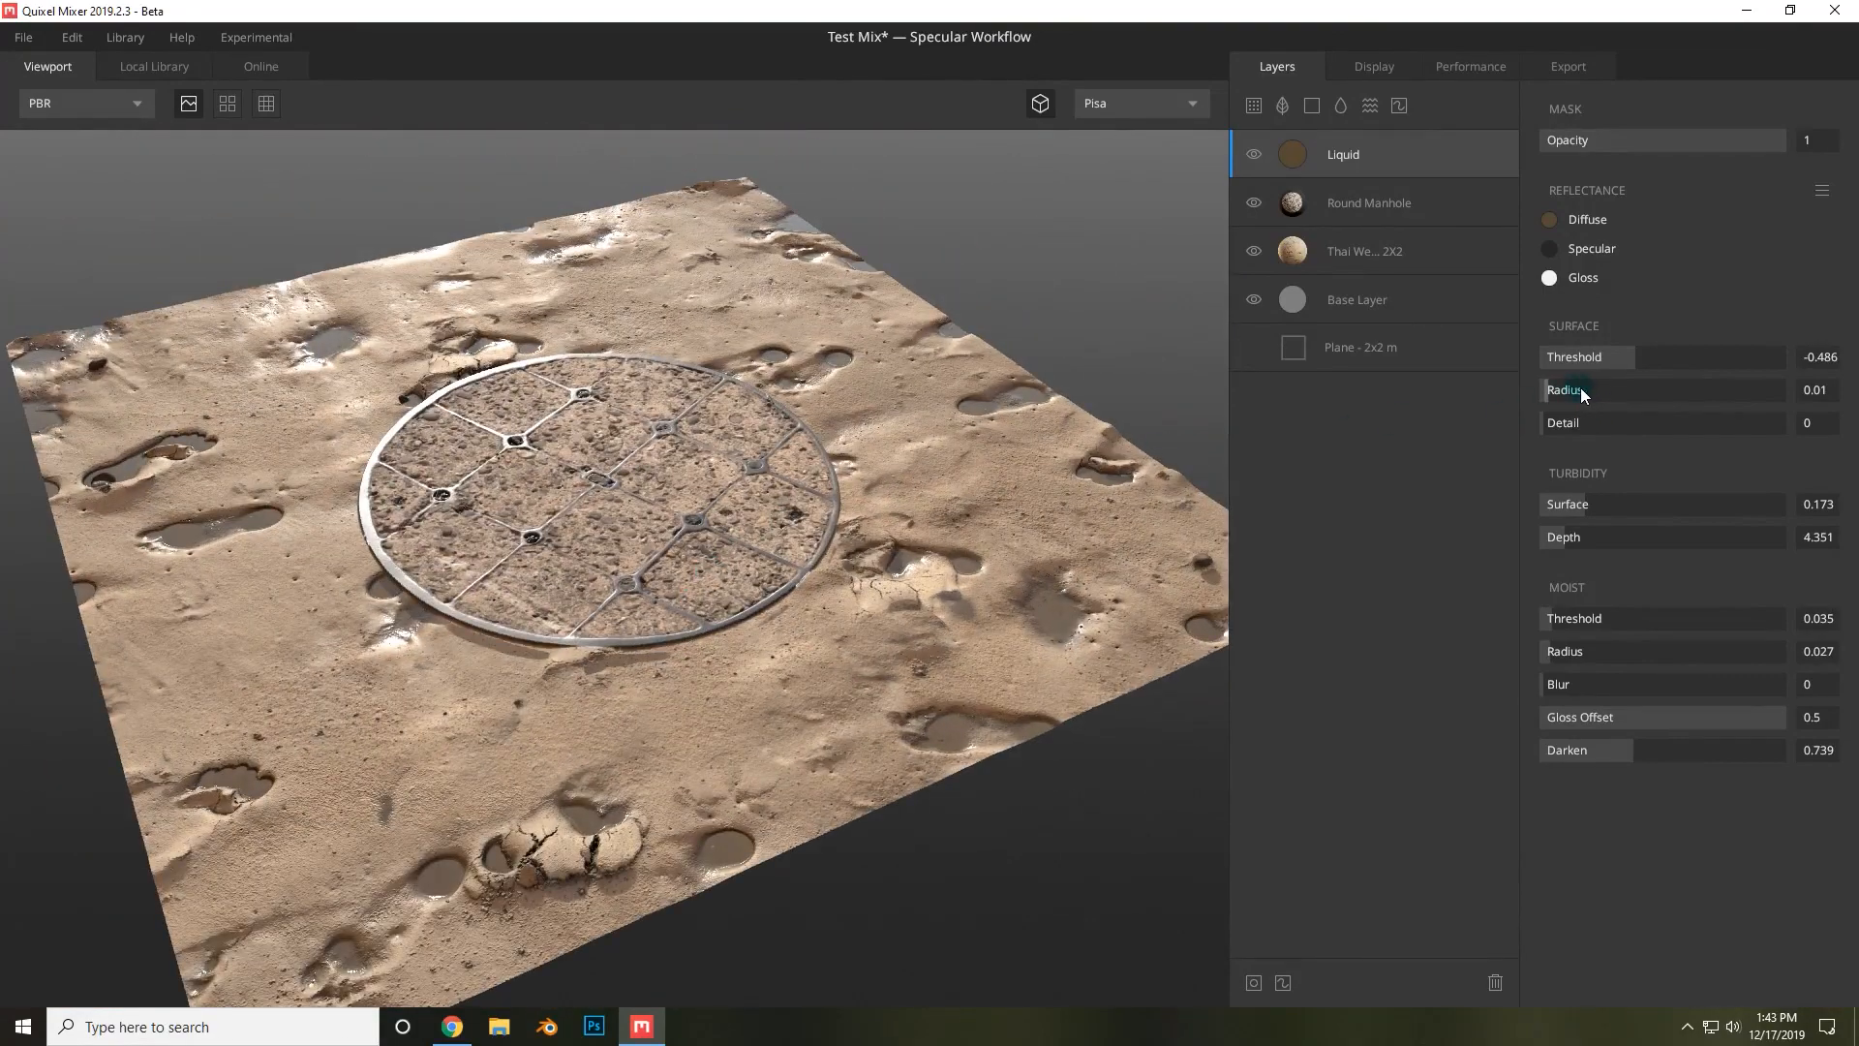
Tune the Liquid layer: surface Radius 0.055, turbidity Surface 0.123, and moist Threshold 0.036, Radius 0.027, Blur 1.
{"action": "left_click_drag", "start_coordinate": [1633, 357], "coordinate": [1527, 436]}
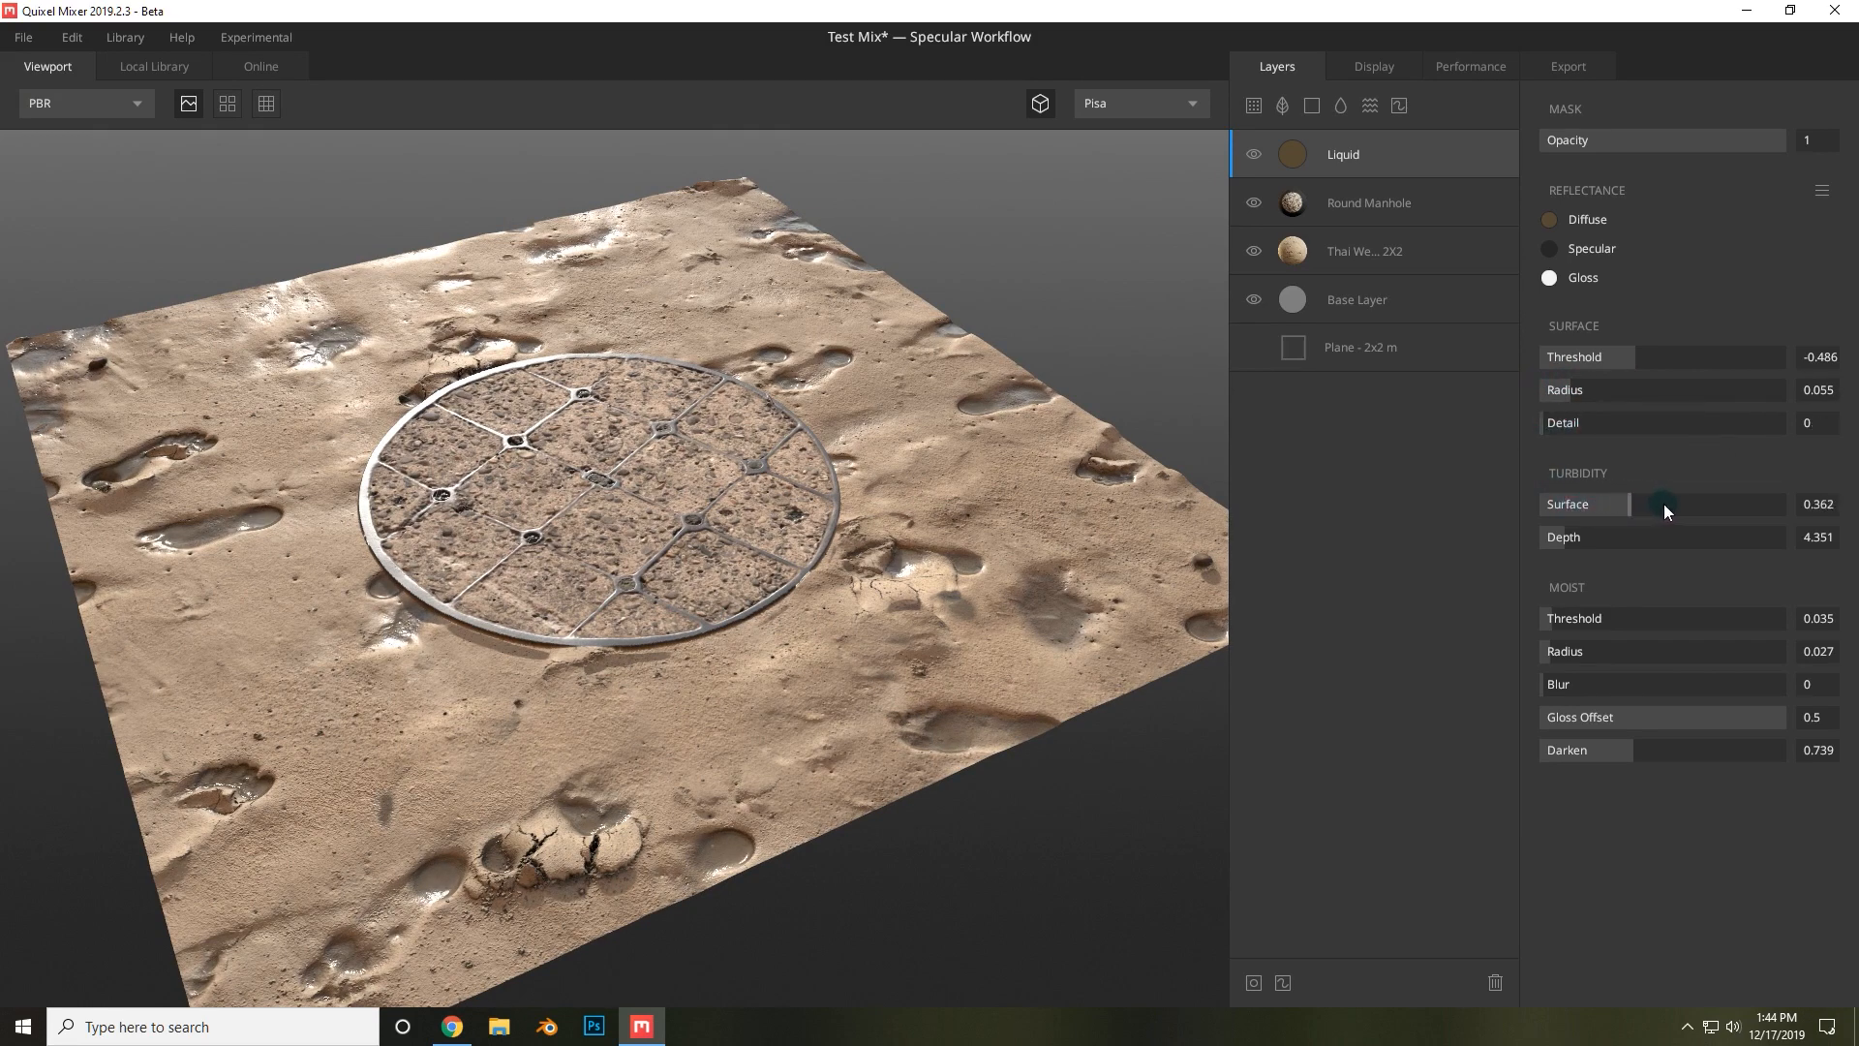
{"action": "left_click_drag", "start_coordinate": [1564, 507], "coordinate": [1573, 505]}
{"action": "mouse_move", "coordinate": [1563, 619]}
{"action": "left_mouse_down"}
{"action": "mouse_move", "coordinate": [1620, 618]}
{"action": "mouse_move", "coordinate": [1549, 601]}
{"action": "left_mouse_up"}
{"action": "left_click_drag", "start_coordinate": [1571, 655], "coordinate": [1522, 651]}
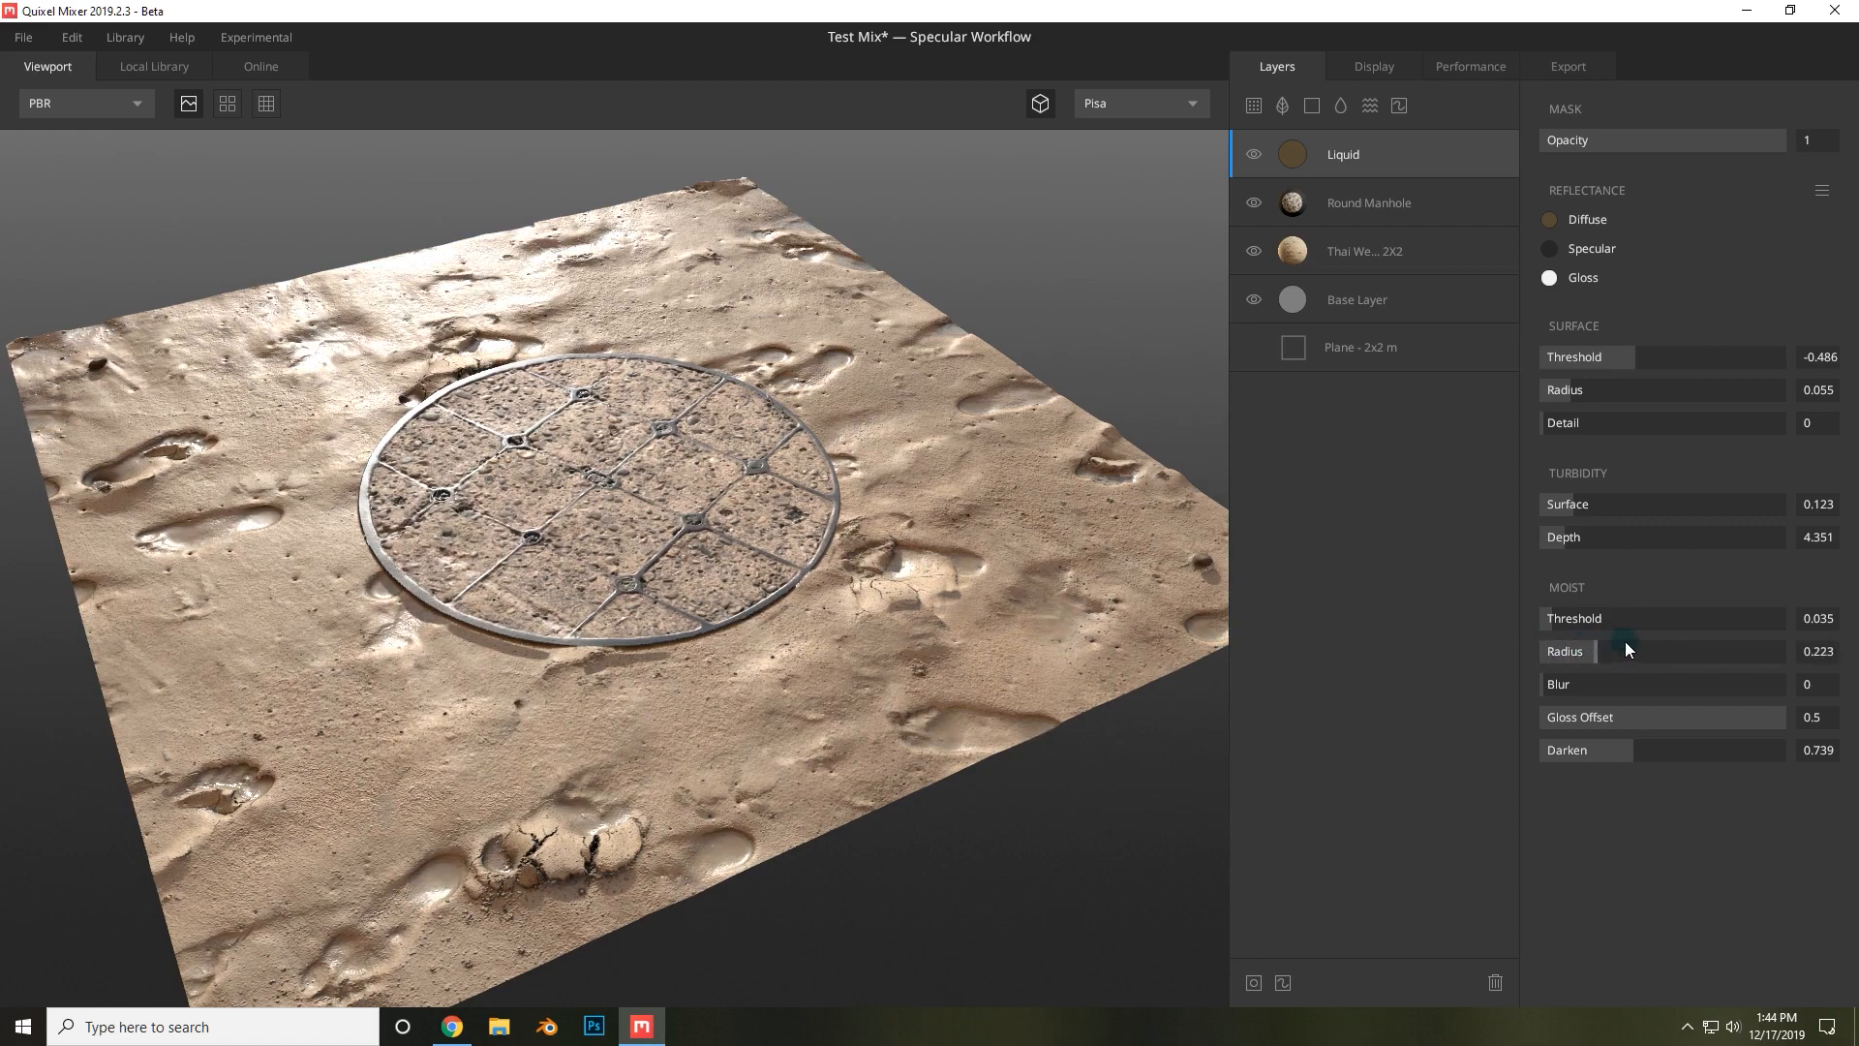
{"action": "left_click_drag", "start_coordinate": [1625, 641], "coordinate": [1580, 641]}
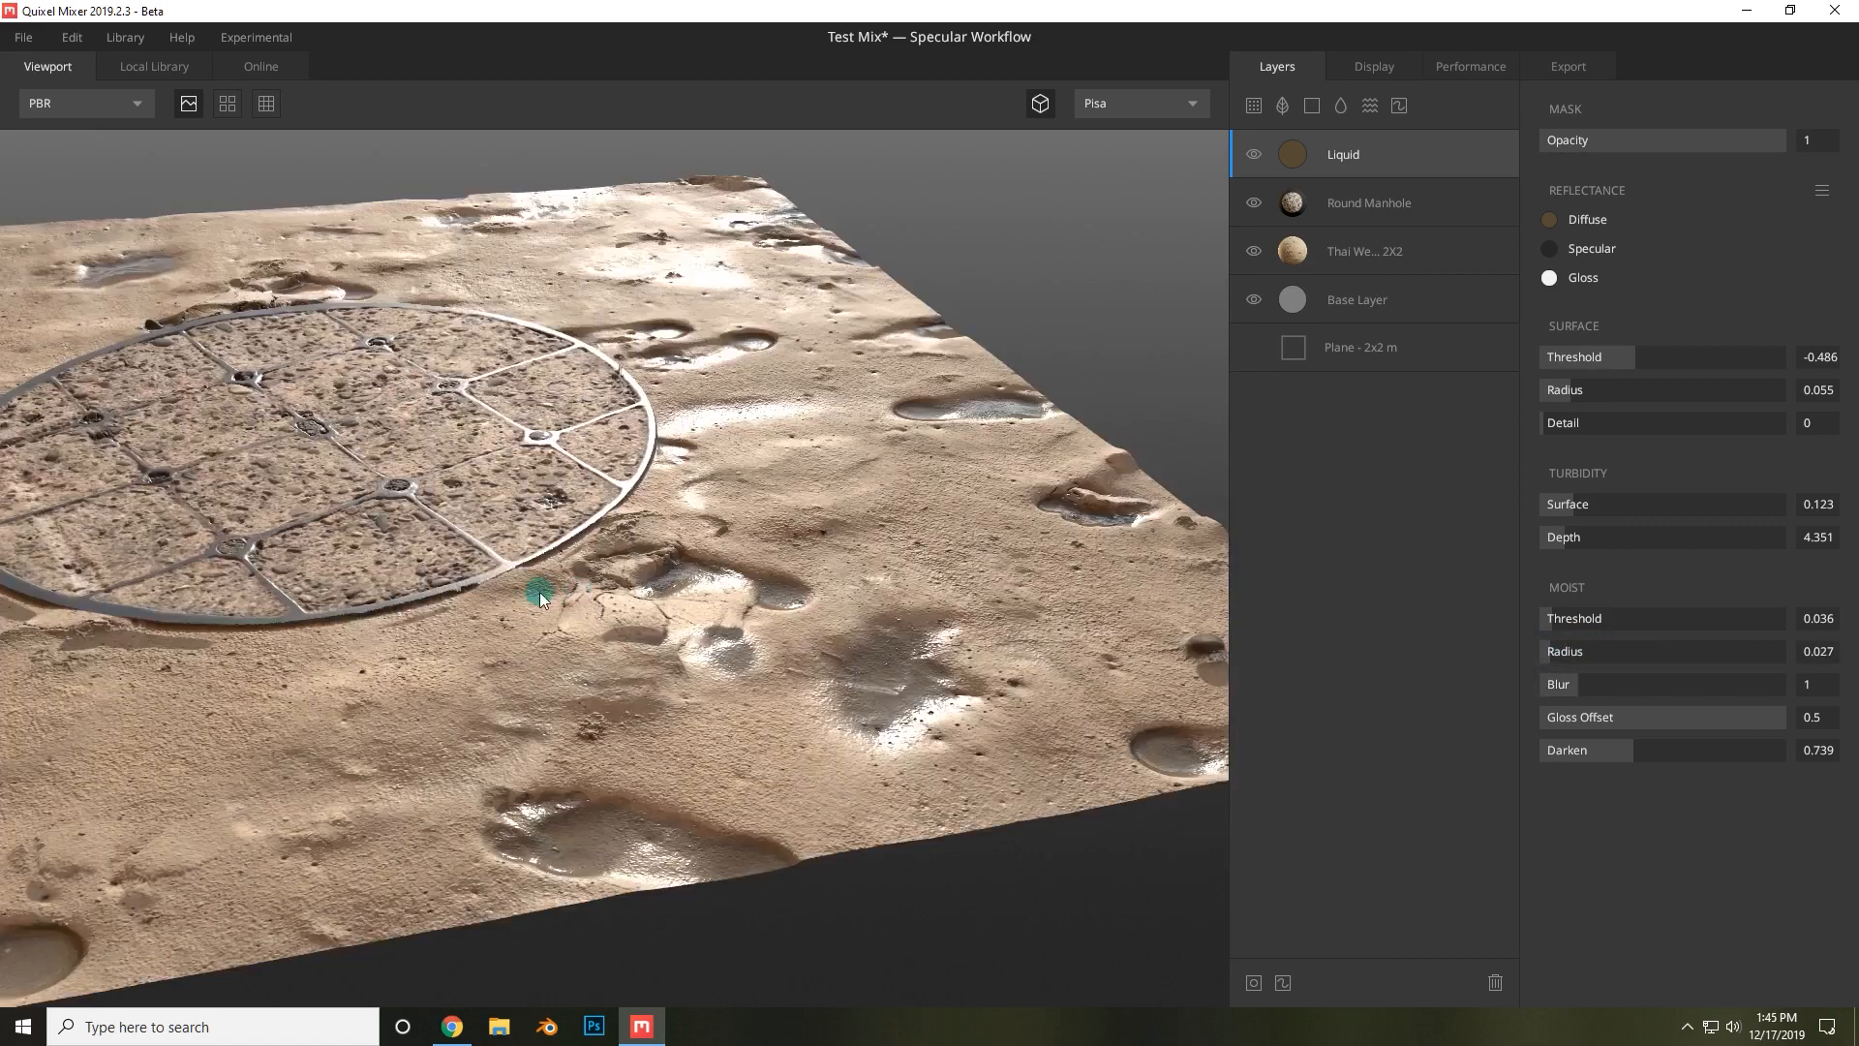
{"action": "left_click_drag", "start_coordinate": [538, 590], "coordinate": [1164, 465]}
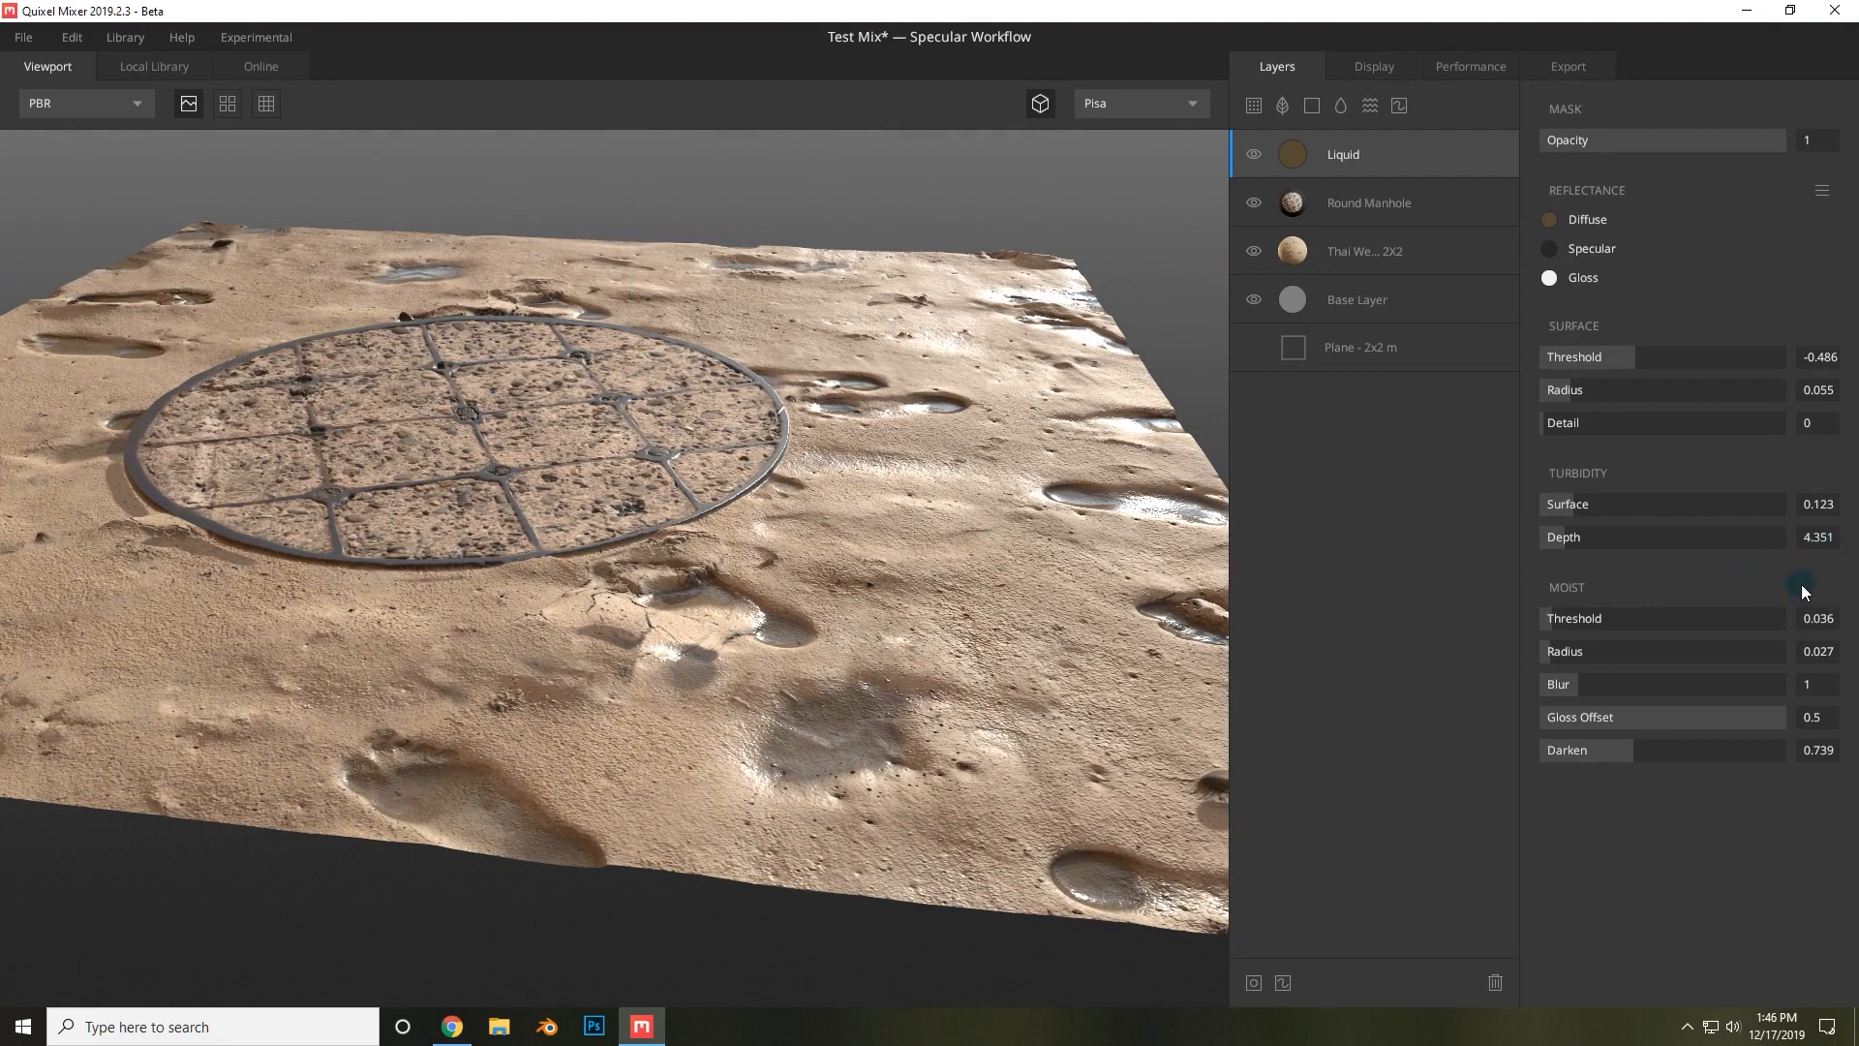
Add a new Liquid layer and open its diffuse colour picker, closing it without changes.
{"action": "left_click", "coordinate": [1340, 109]}
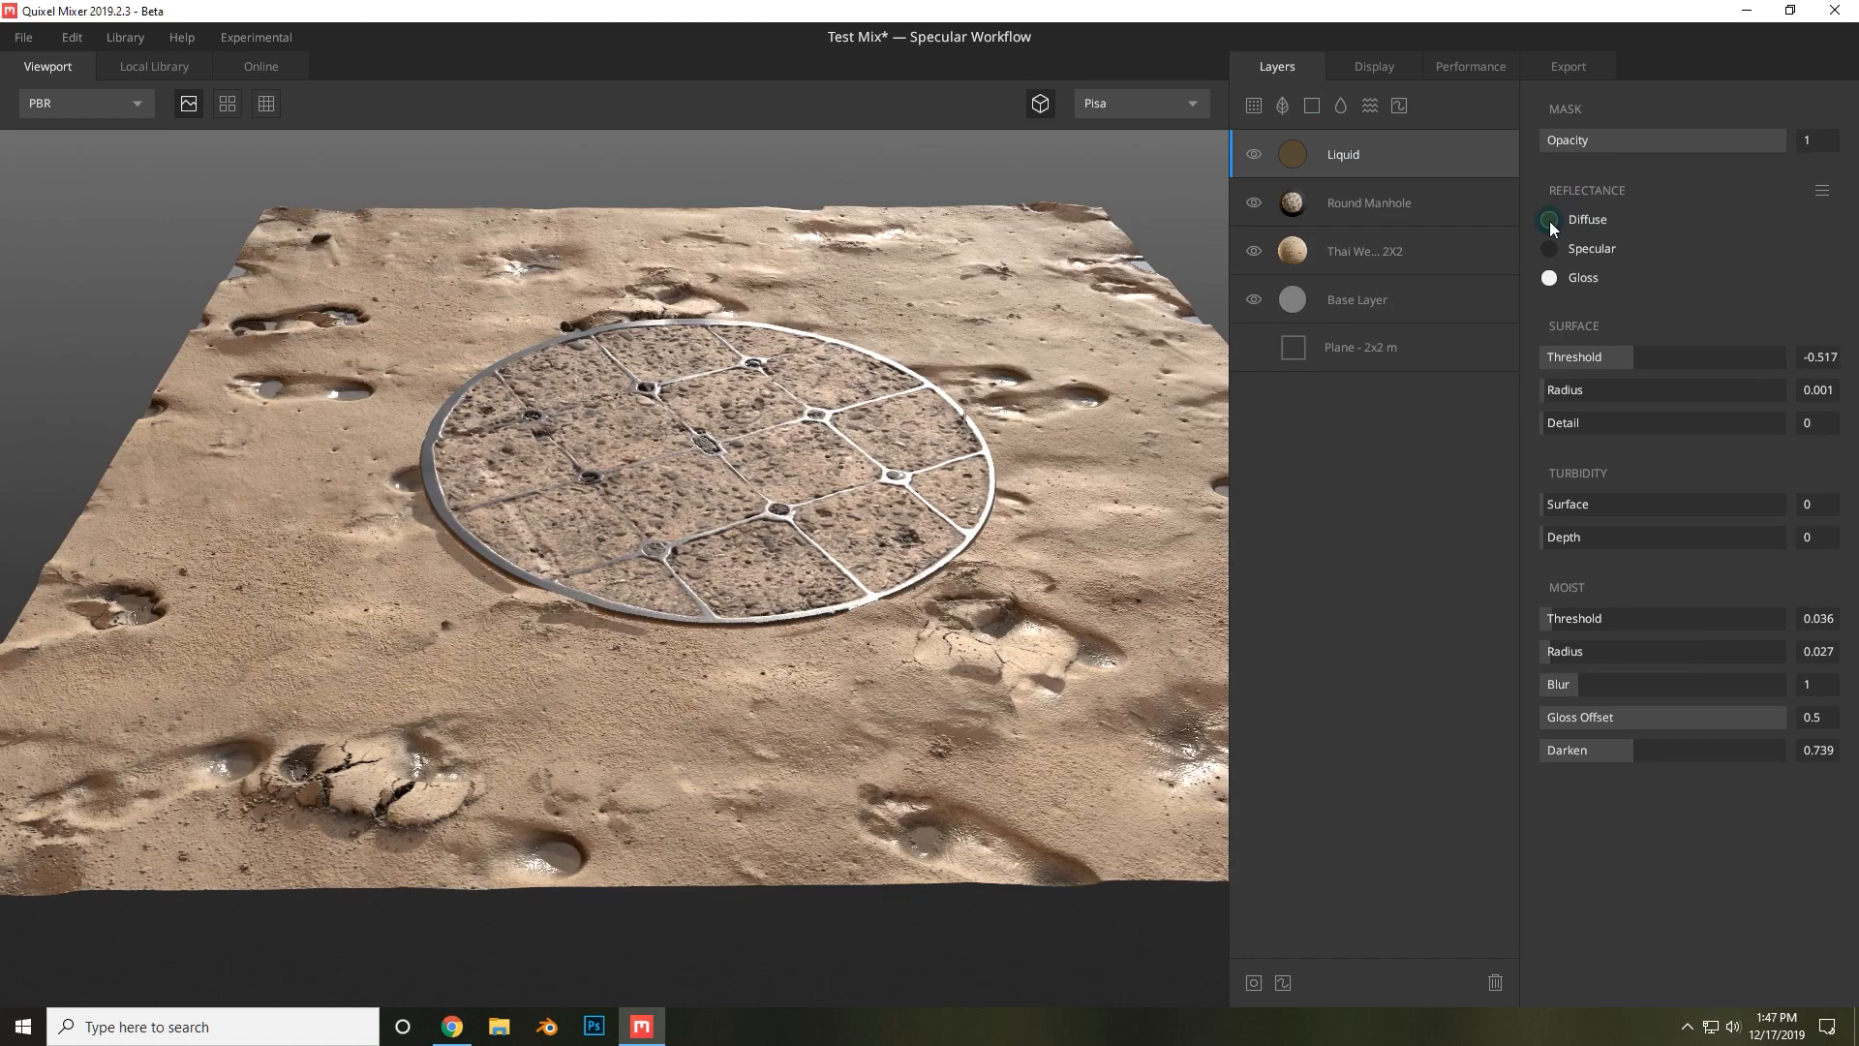
{"action": "left_click", "coordinate": [1550, 221]}
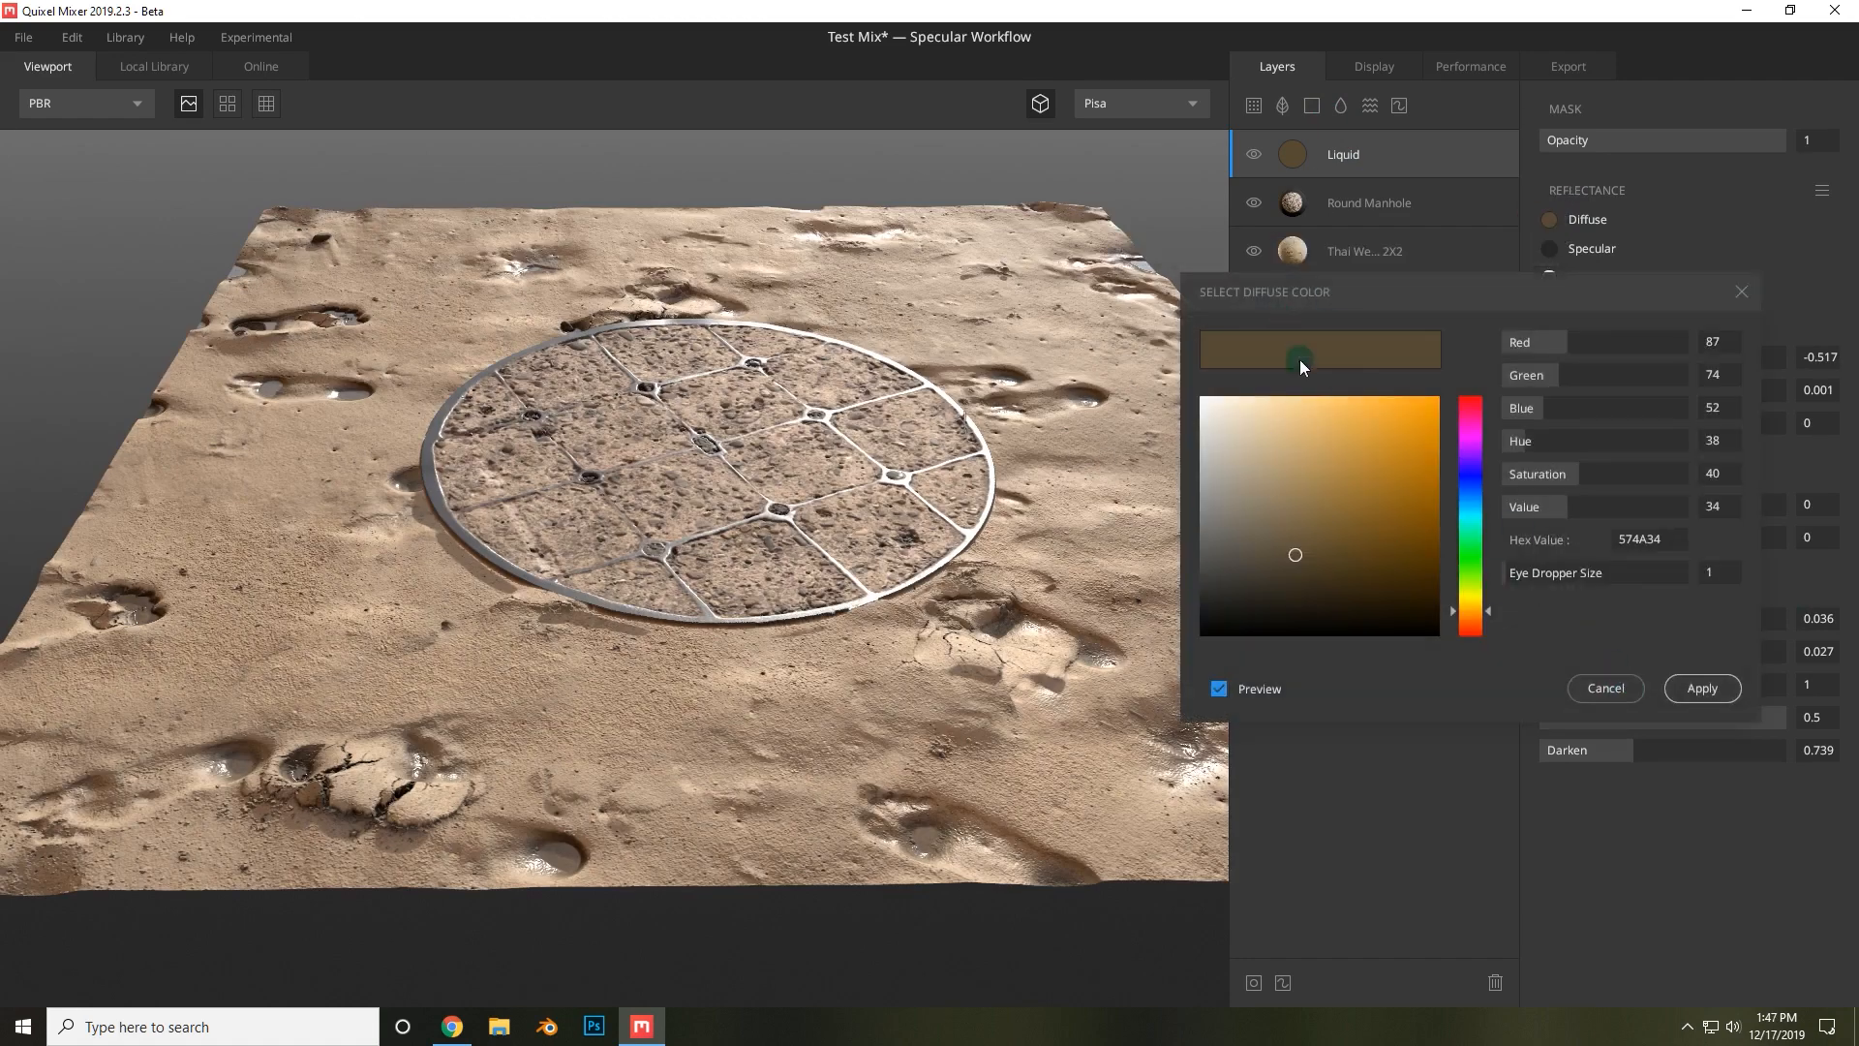
{"action": "left_click", "coordinate": [1600, 688]}
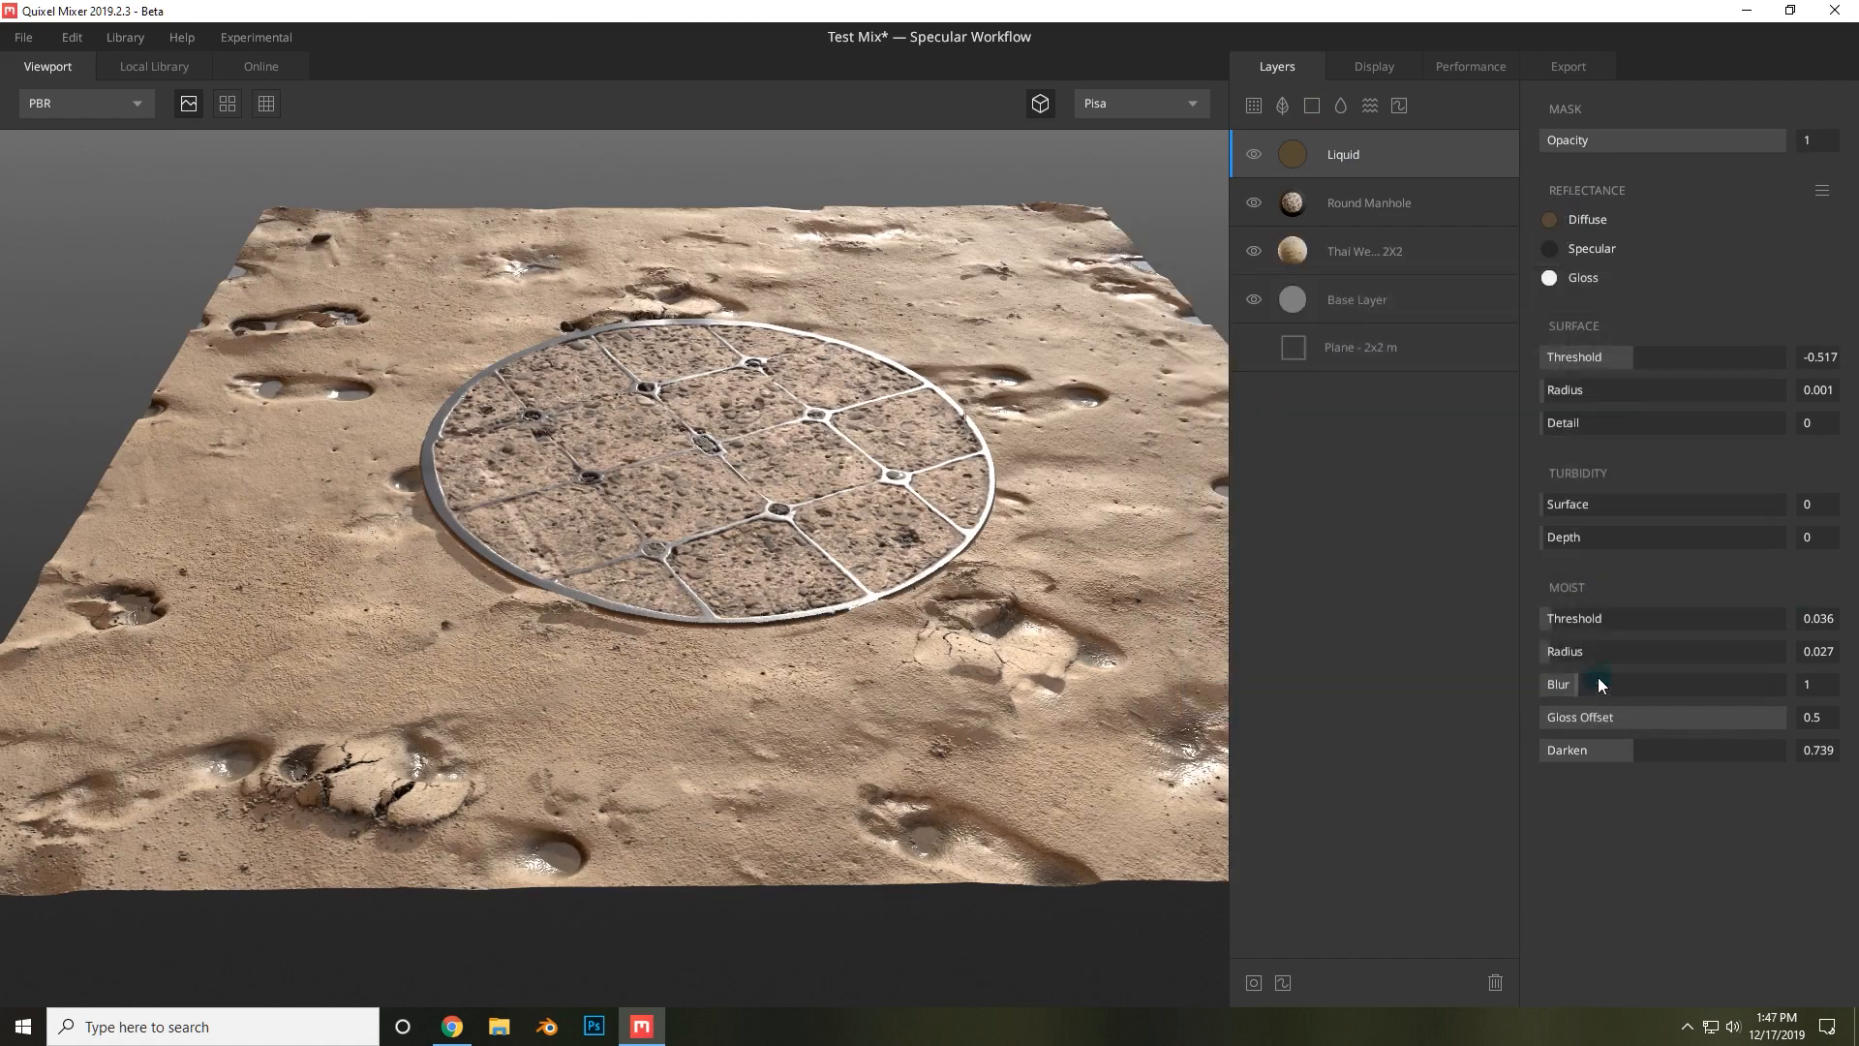
Add a Noise layer and move the Round Manhole layer to the top of the stack above it.
{"action": "left_click", "coordinate": [1371, 114]}
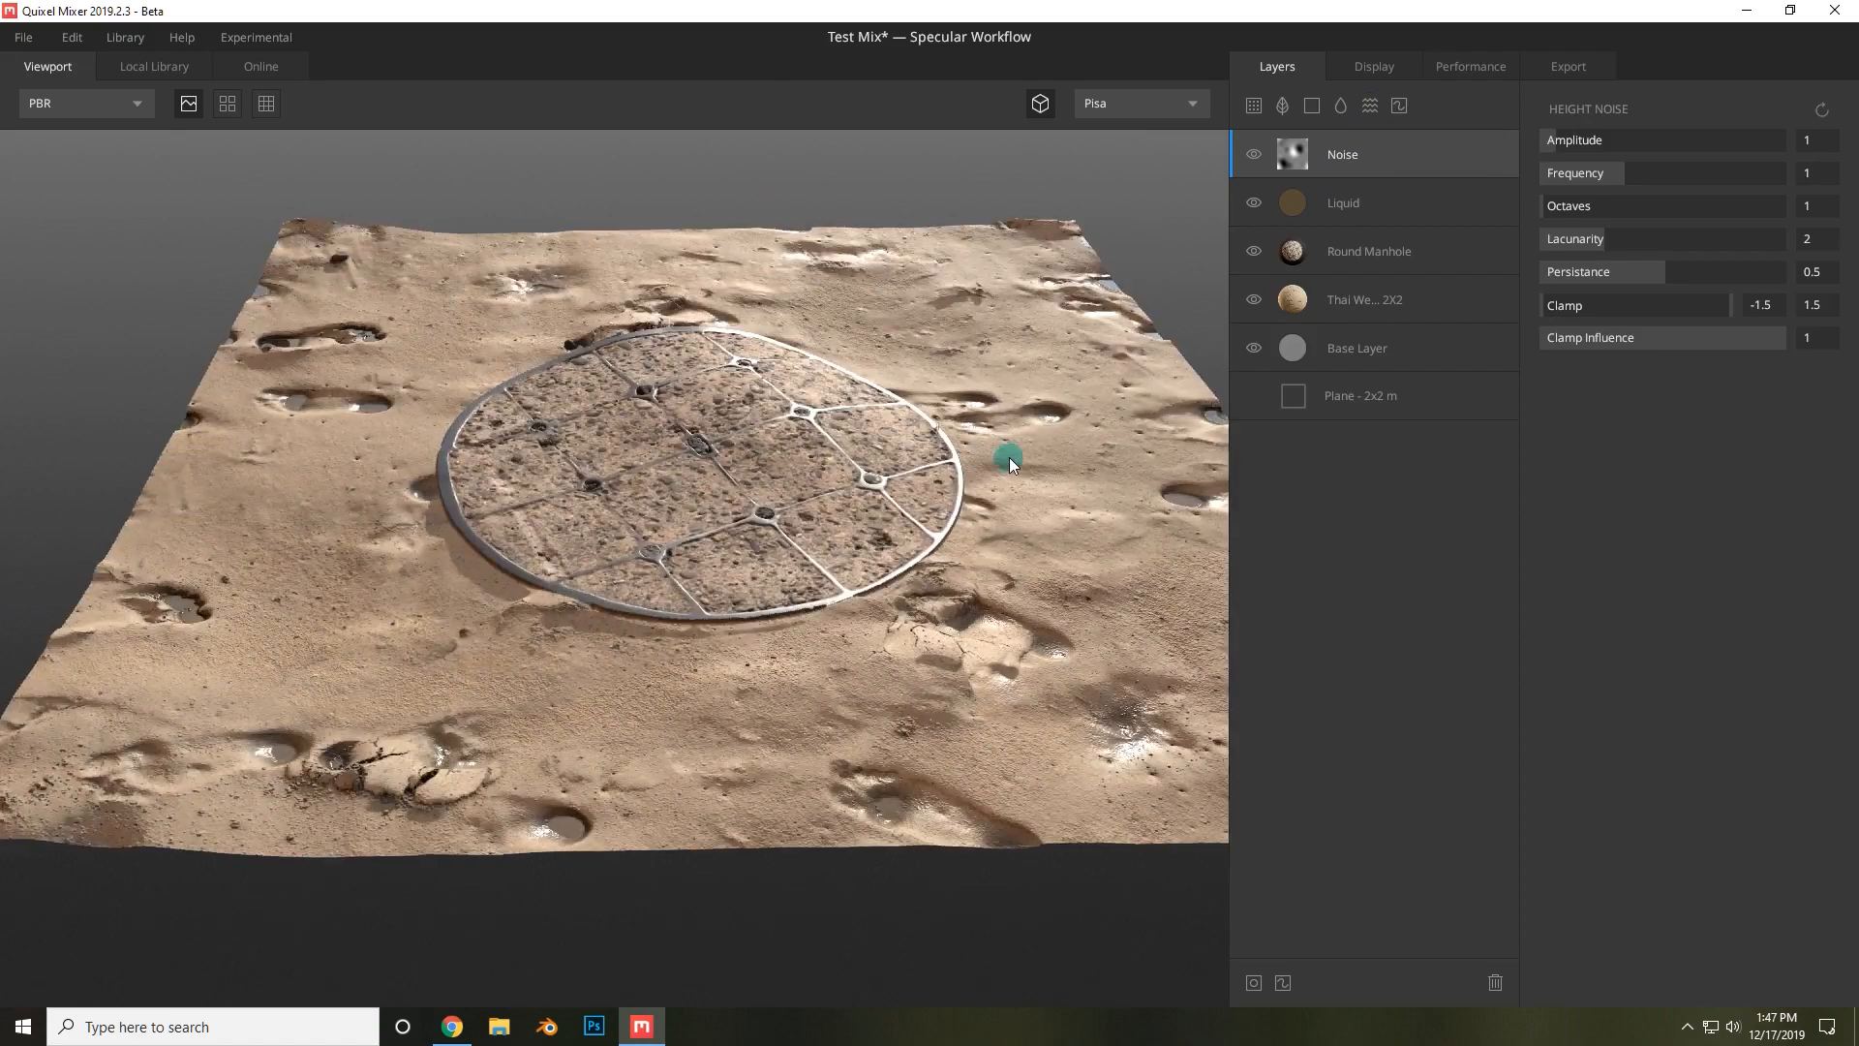
{"action": "left_click", "coordinate": [1362, 254]}
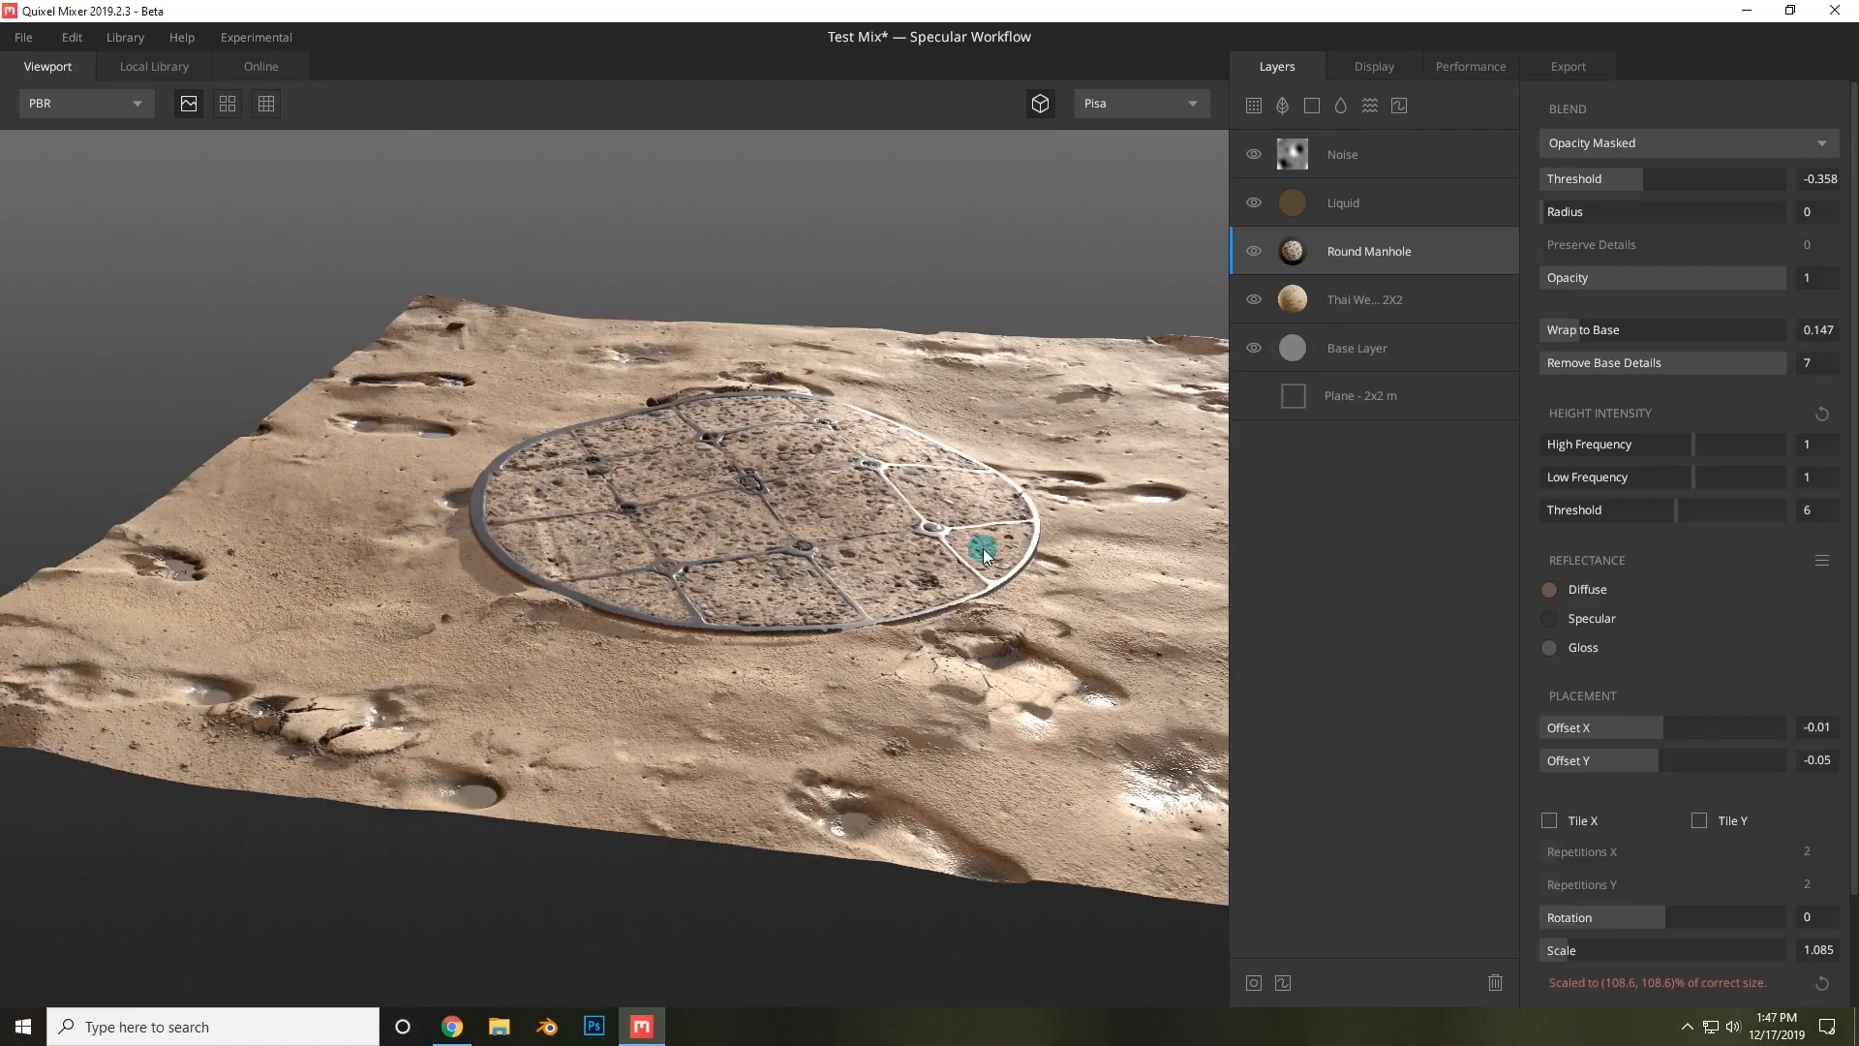
{"action": "left_click_drag", "start_coordinate": [984, 548], "coordinate": [597, 507]}
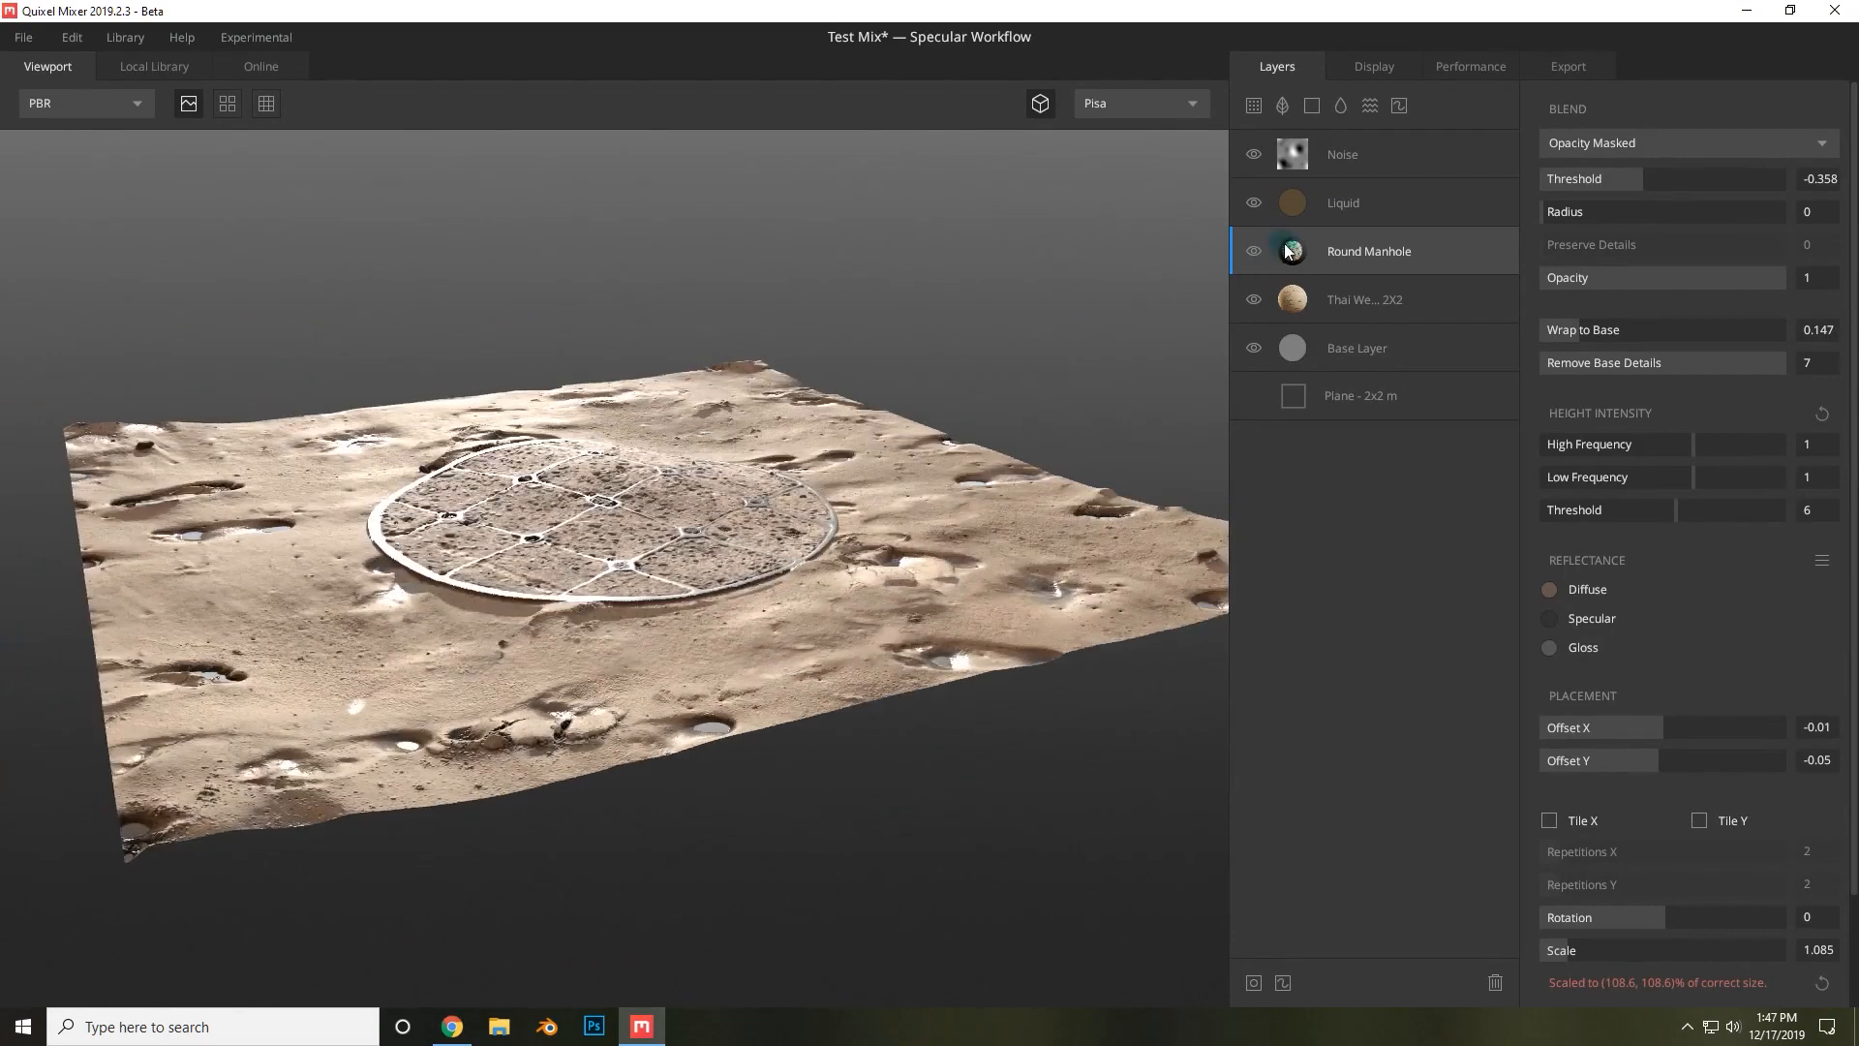
{"action": "left_click_drag", "start_coordinate": [1368, 244], "coordinate": [1368, 120]}
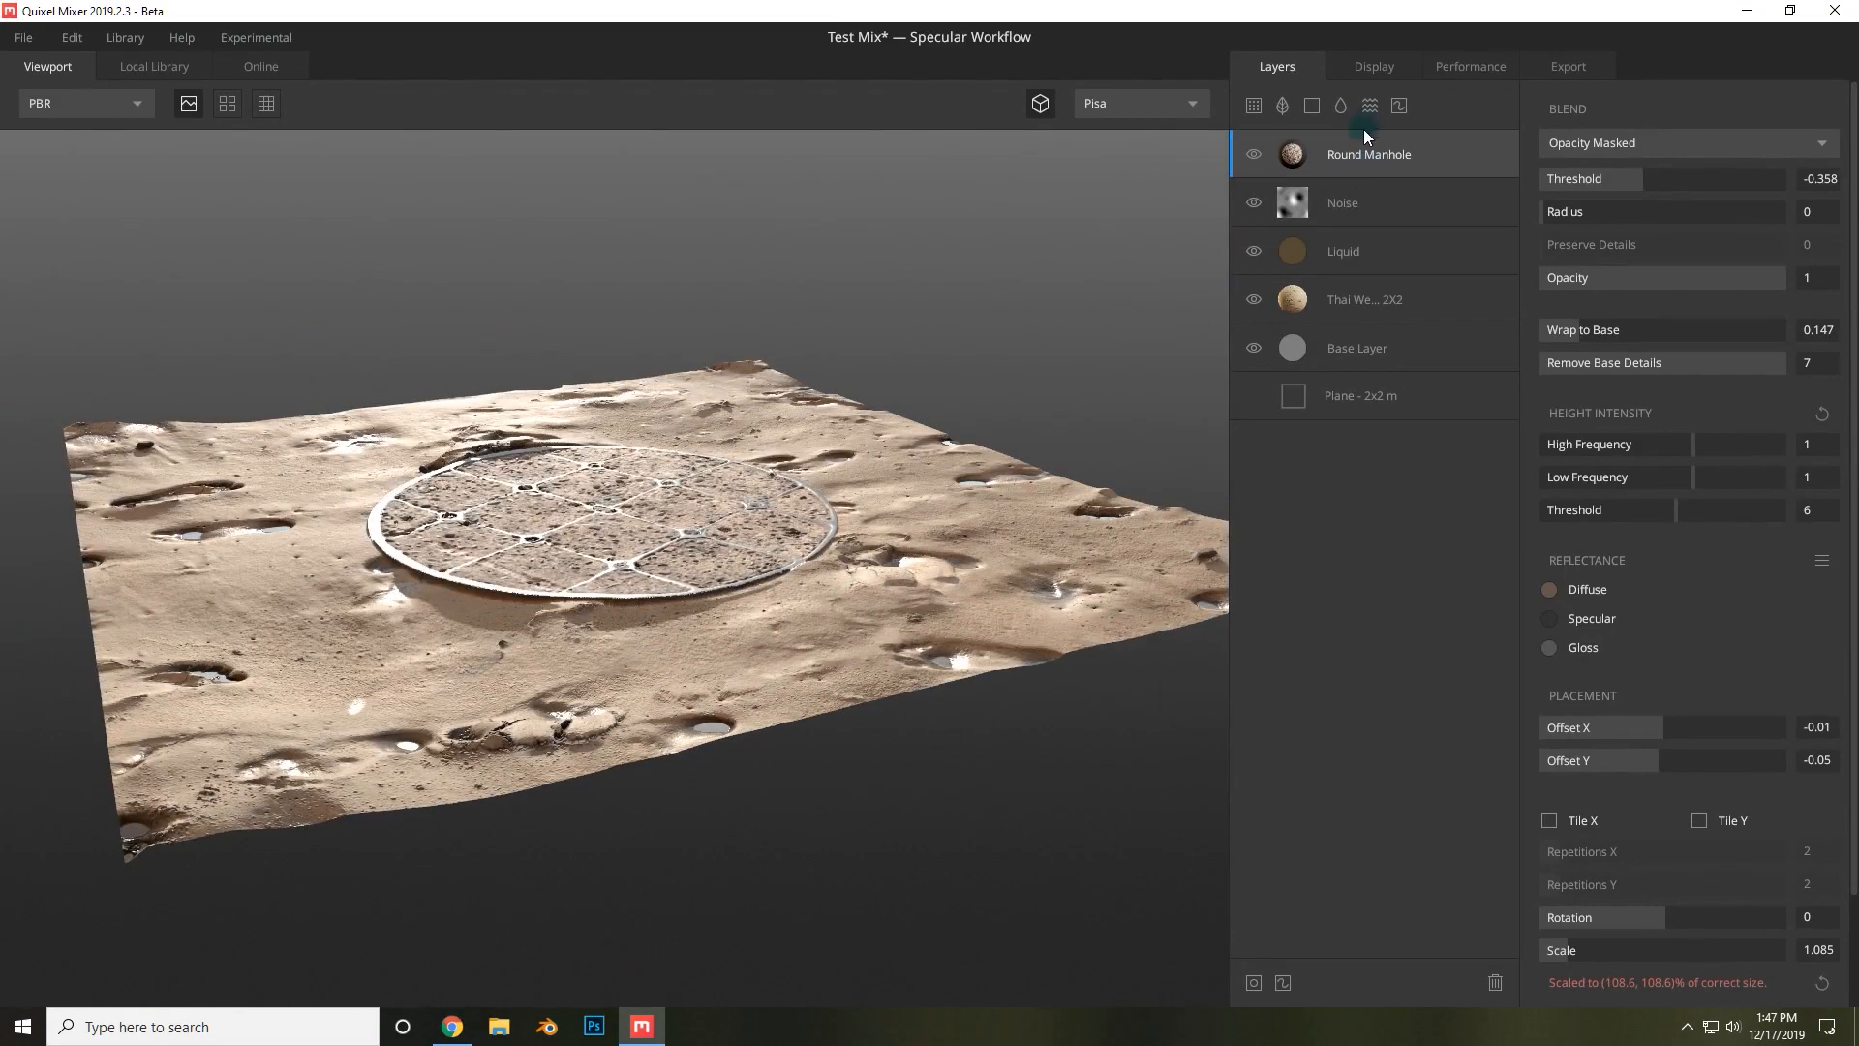
Select the Noise layer and set its height noise Amplitude to 1.513 and Frequency to 1.737.
{"action": "left_click_drag", "start_coordinate": [759, 286], "coordinate": [1476, 202]}
{"action": "left_click", "coordinate": [1425, 203]}
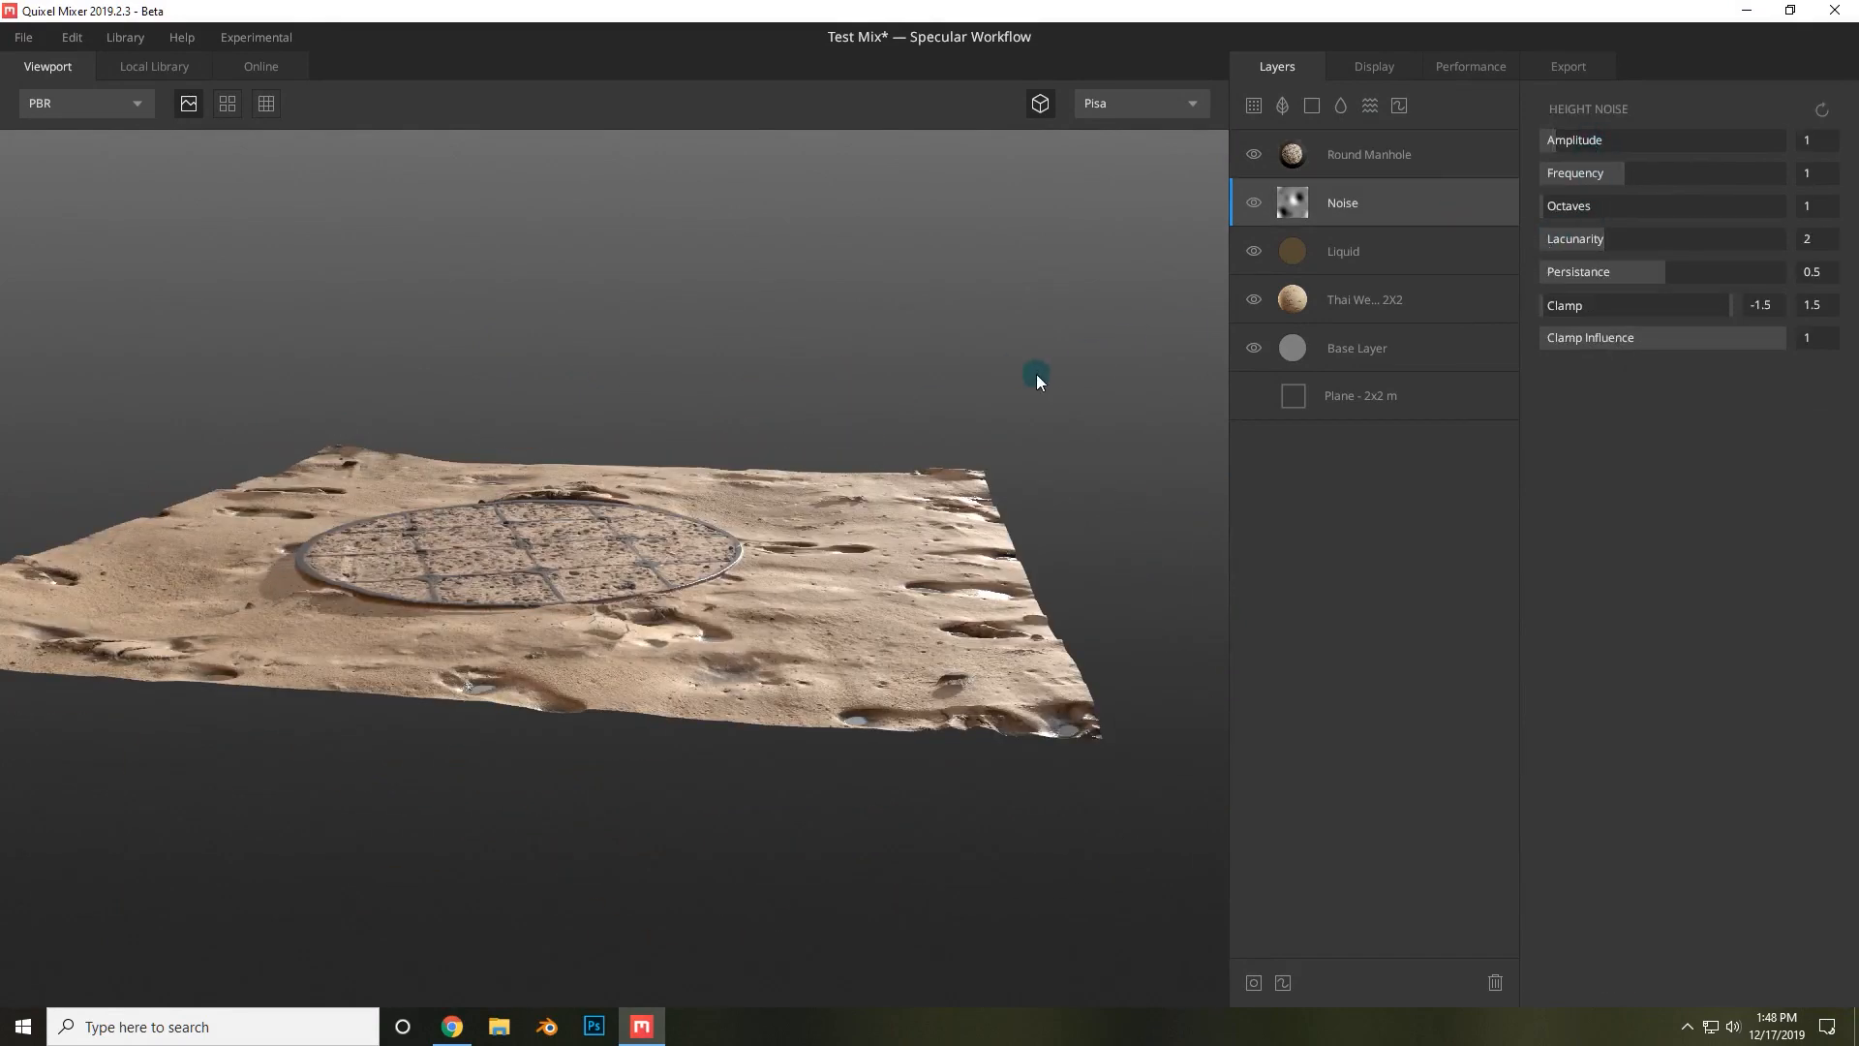
{"action": "mouse_move", "coordinate": [1578, 140]}
{"action": "left_mouse_down"}
{"action": "mouse_move", "coordinate": [1595, 136]}
{"action": "mouse_move", "coordinate": [1546, 129]}
{"action": "mouse_move", "coordinate": [1560, 124]}
{"action": "left_mouse_up"}
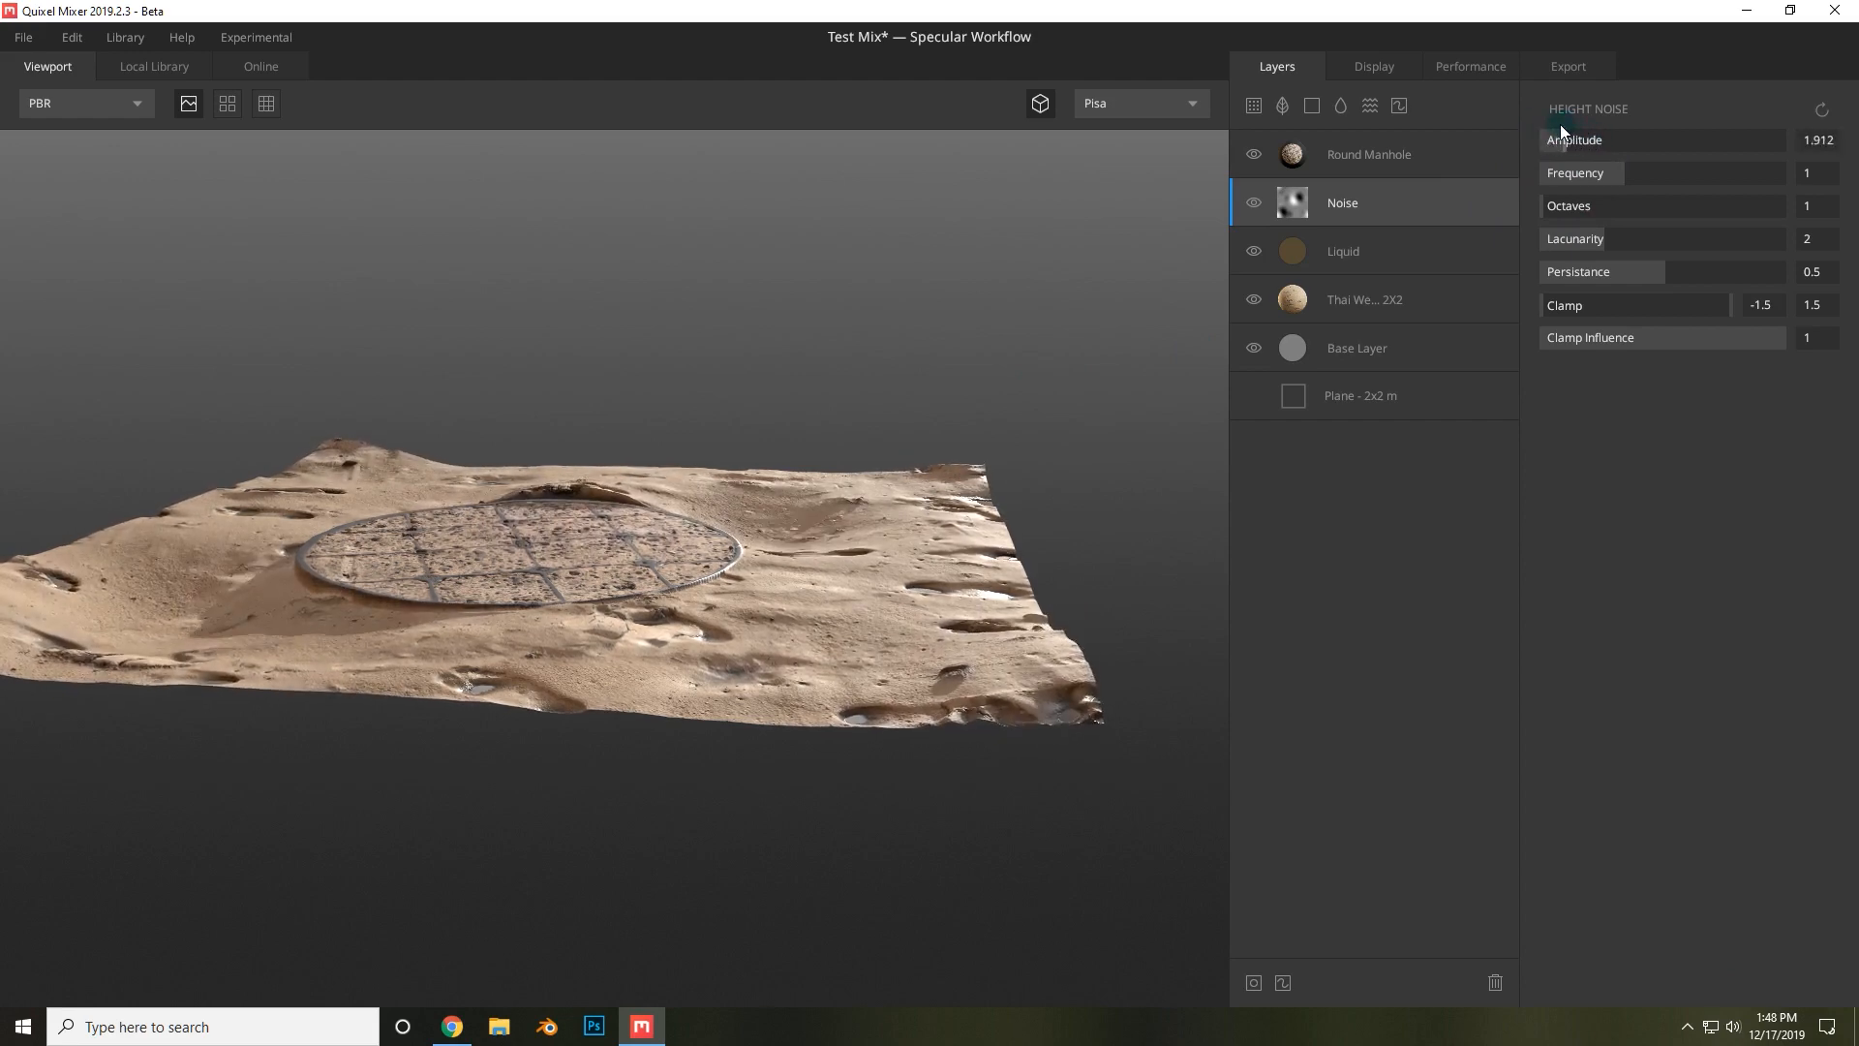
{"action": "left_click_drag", "start_coordinate": [850, 498], "coordinate": [1071, 471]}
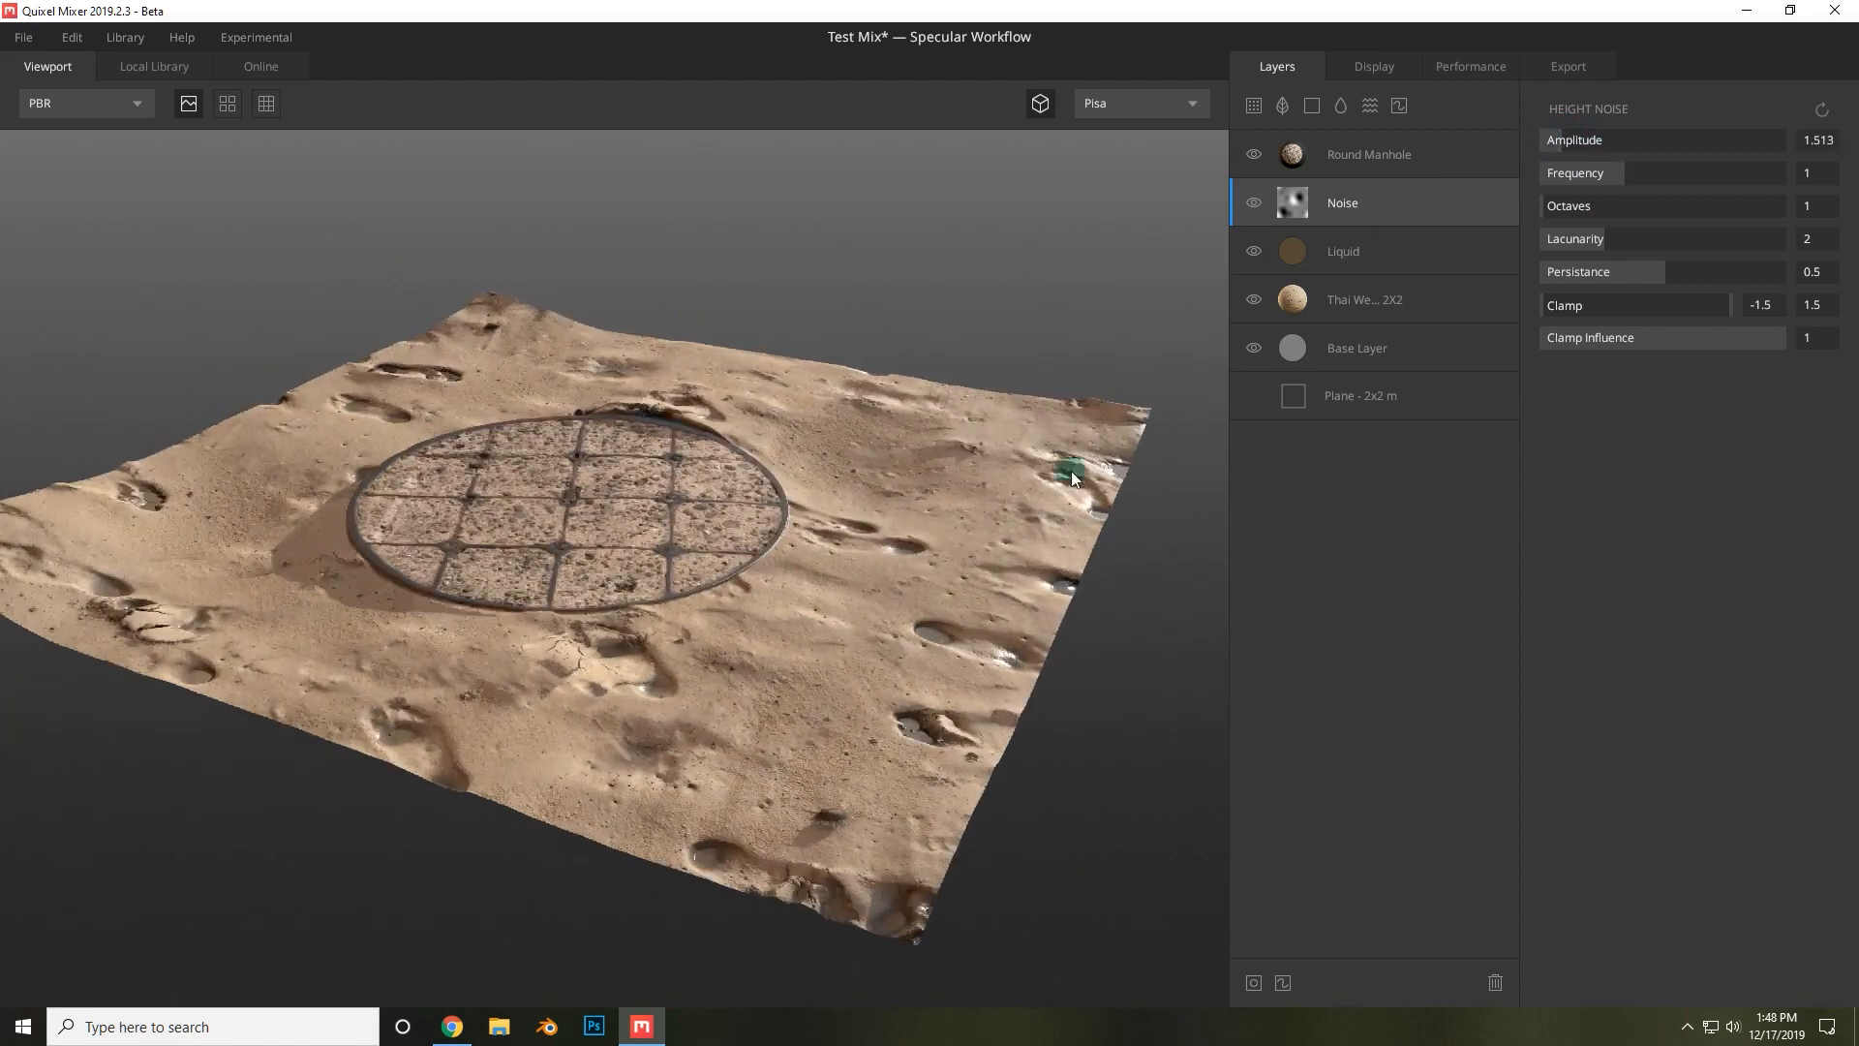
{"action": "left_click_drag", "start_coordinate": [1635, 172], "coordinate": [1724, 180]}
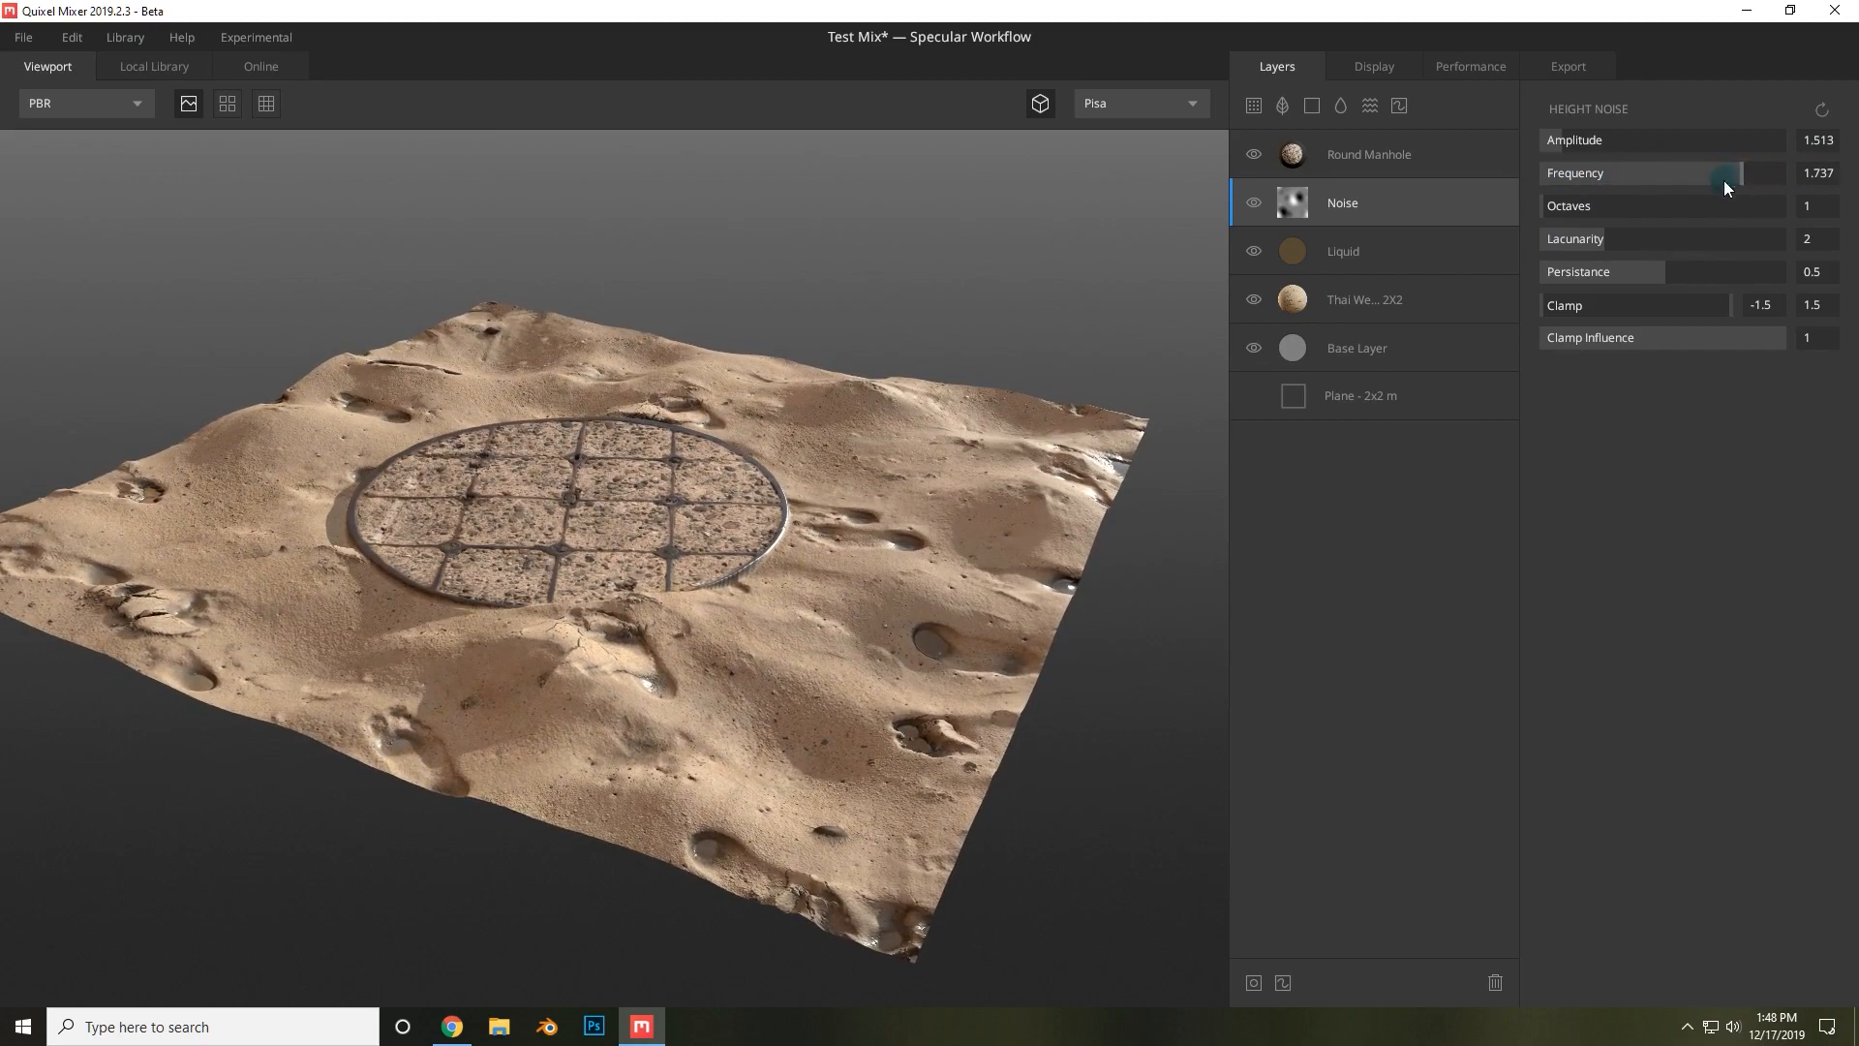
Raise the noise Octaves to 11 and Persistance to 0.537.
{"action": "left_click_drag", "start_coordinate": [755, 445], "coordinate": [186, 388]}
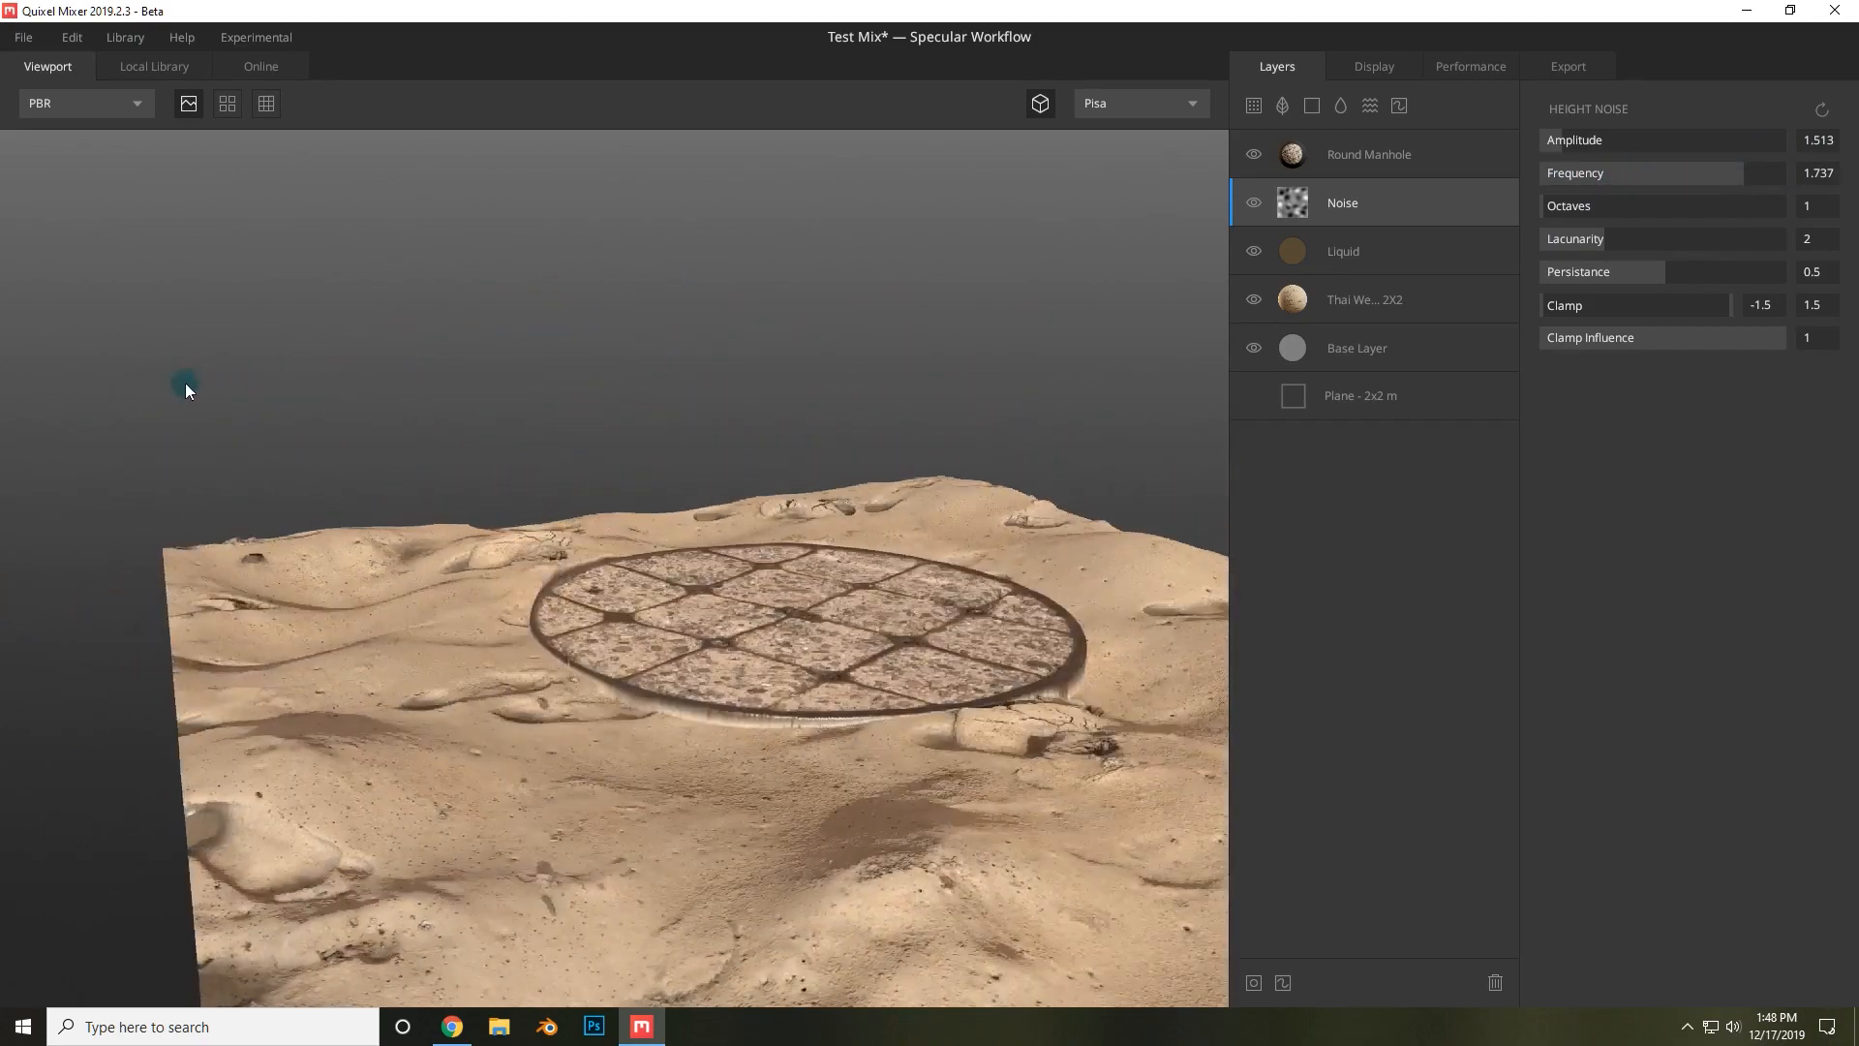
{"action": "left_click_drag", "start_coordinate": [839, 537], "coordinate": [872, 601]}
{"action": "left_click", "coordinate": [1623, 206]}
{"action": "left_click_drag", "start_coordinate": [1629, 207], "coordinate": [1700, 204]}
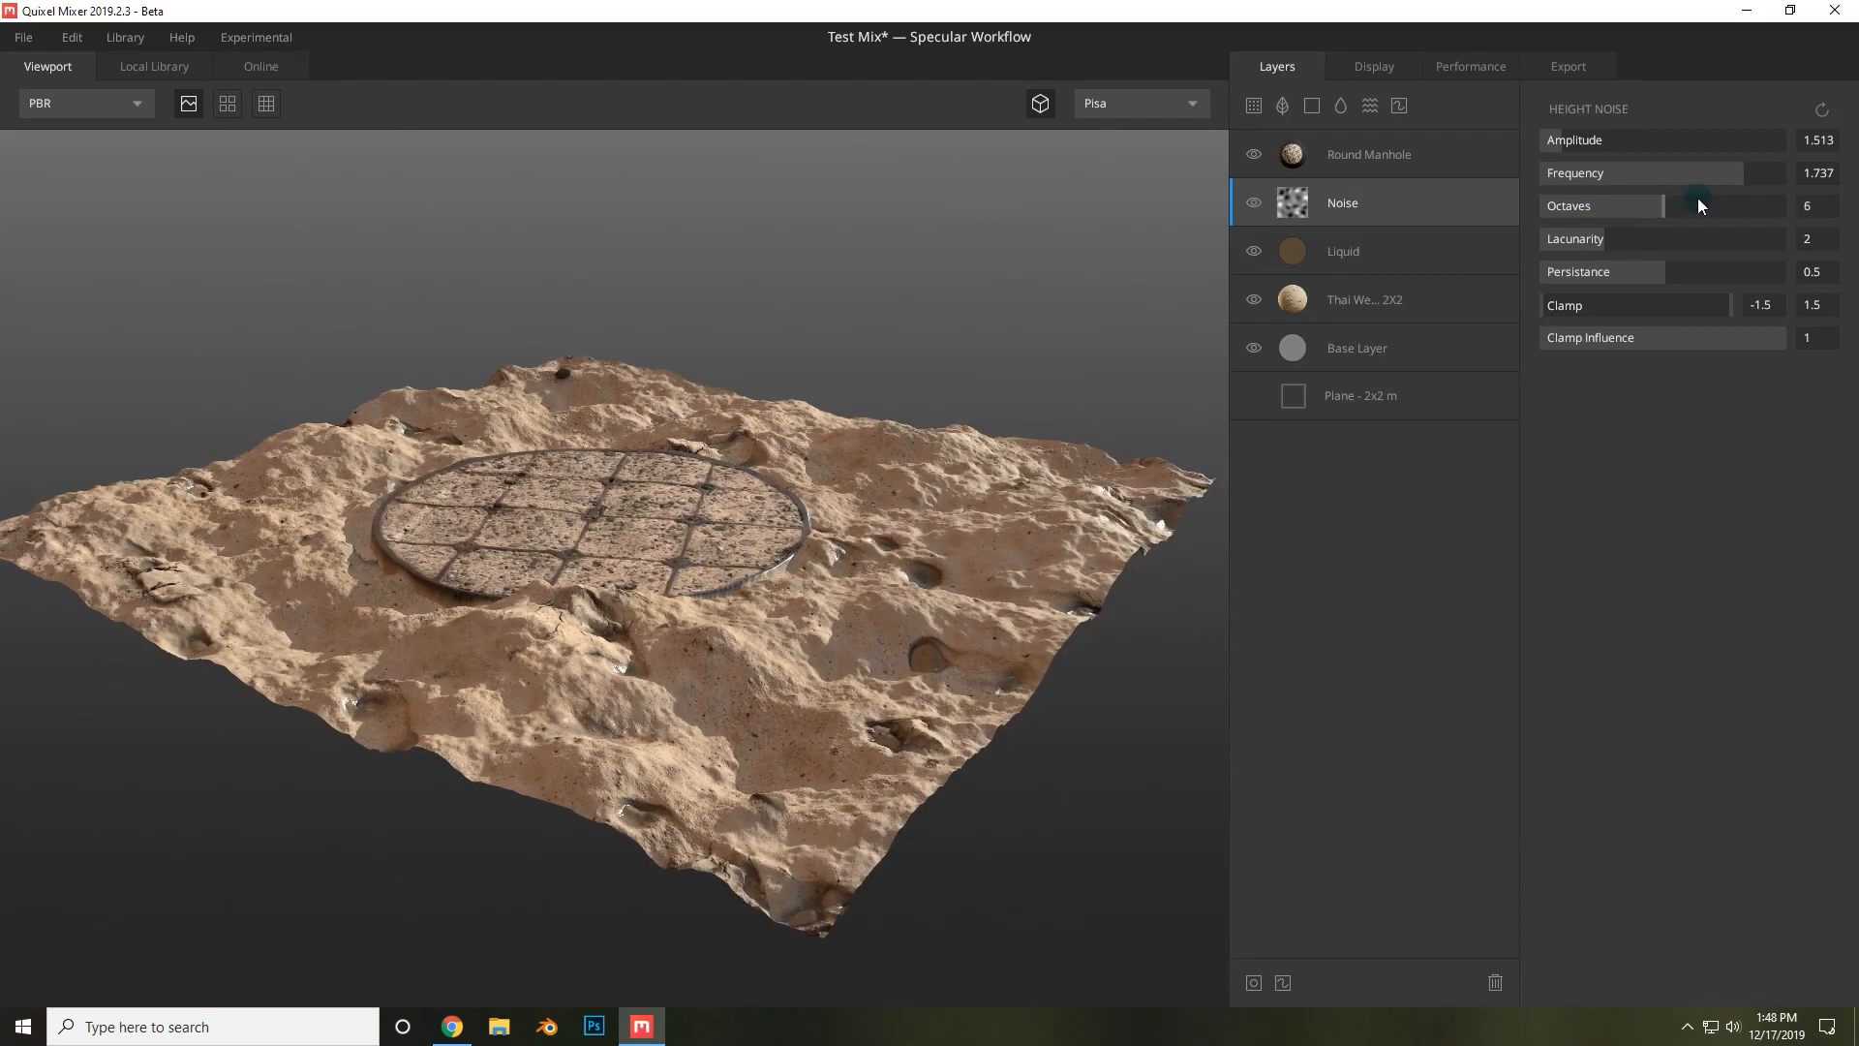
{"action": "scroll", "coordinate": [776, 656], "scroll_direction": "up", "scroll_amount": 5}
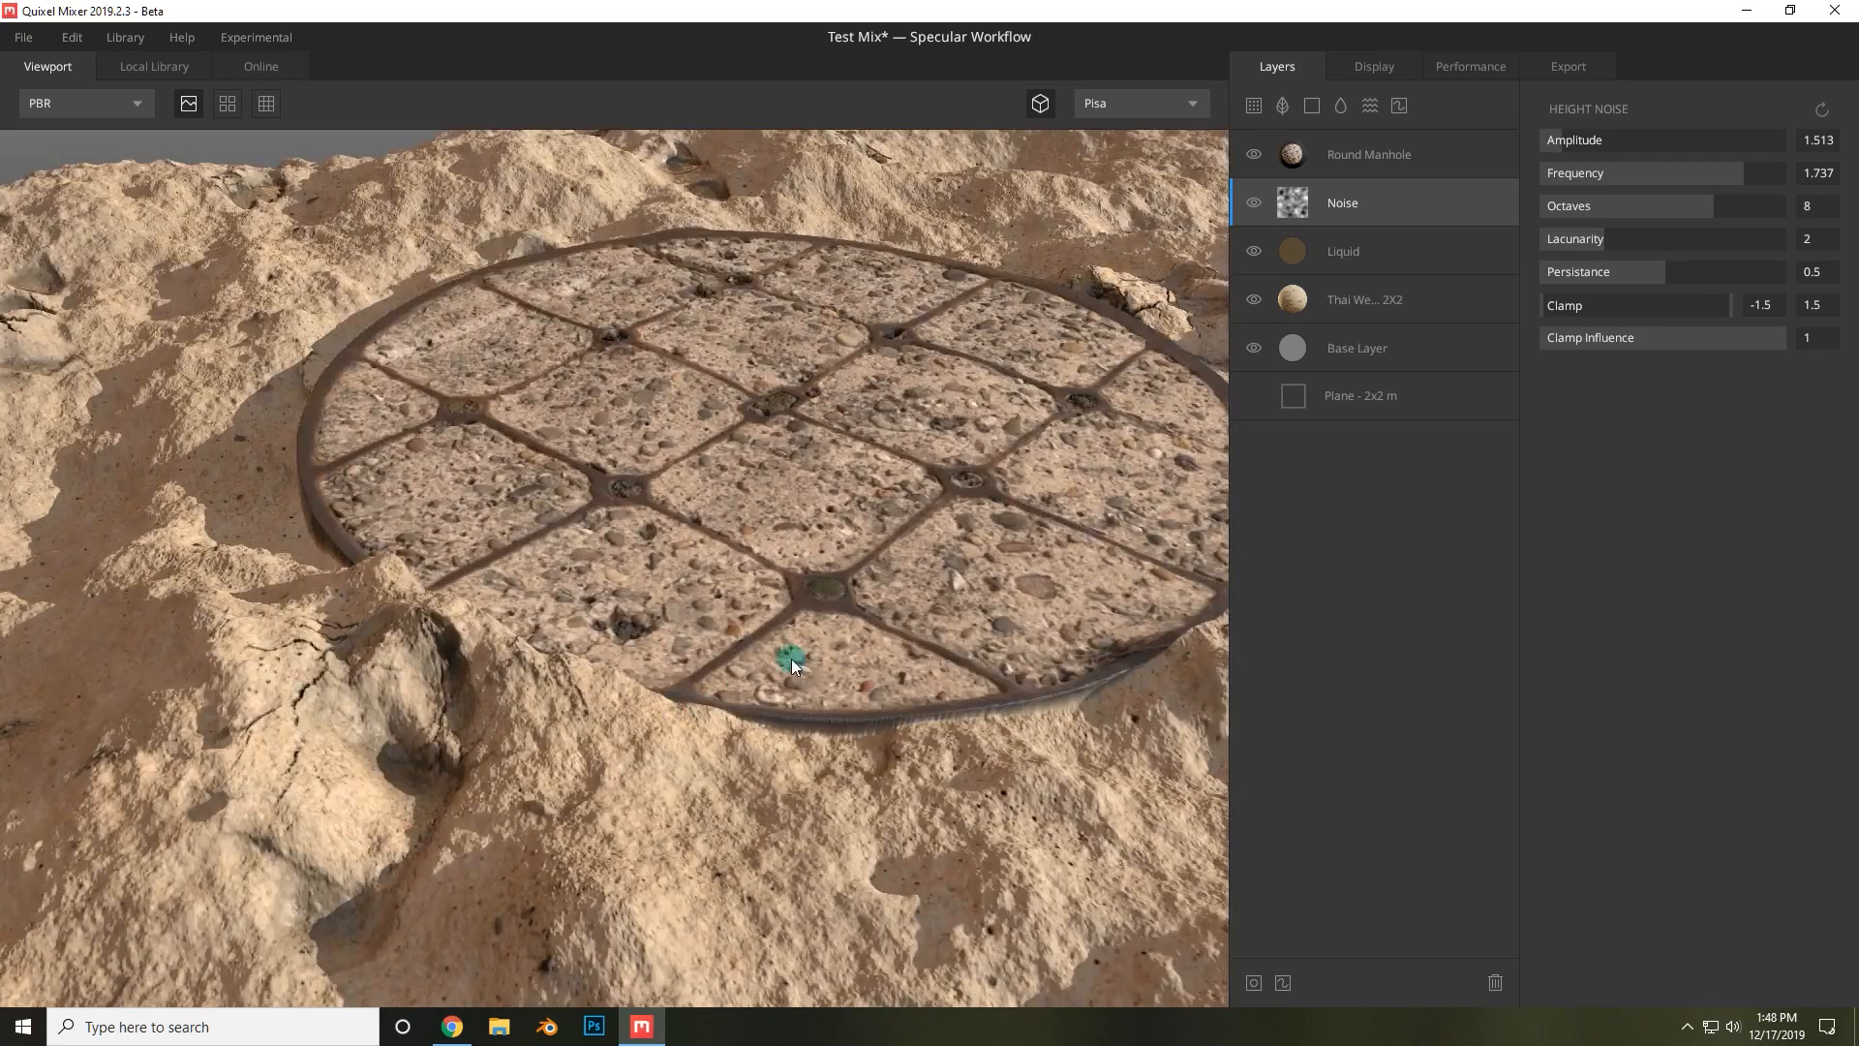
{"action": "scroll", "coordinate": [606, 572], "scroll_direction": "down", "scroll_amount": 5}
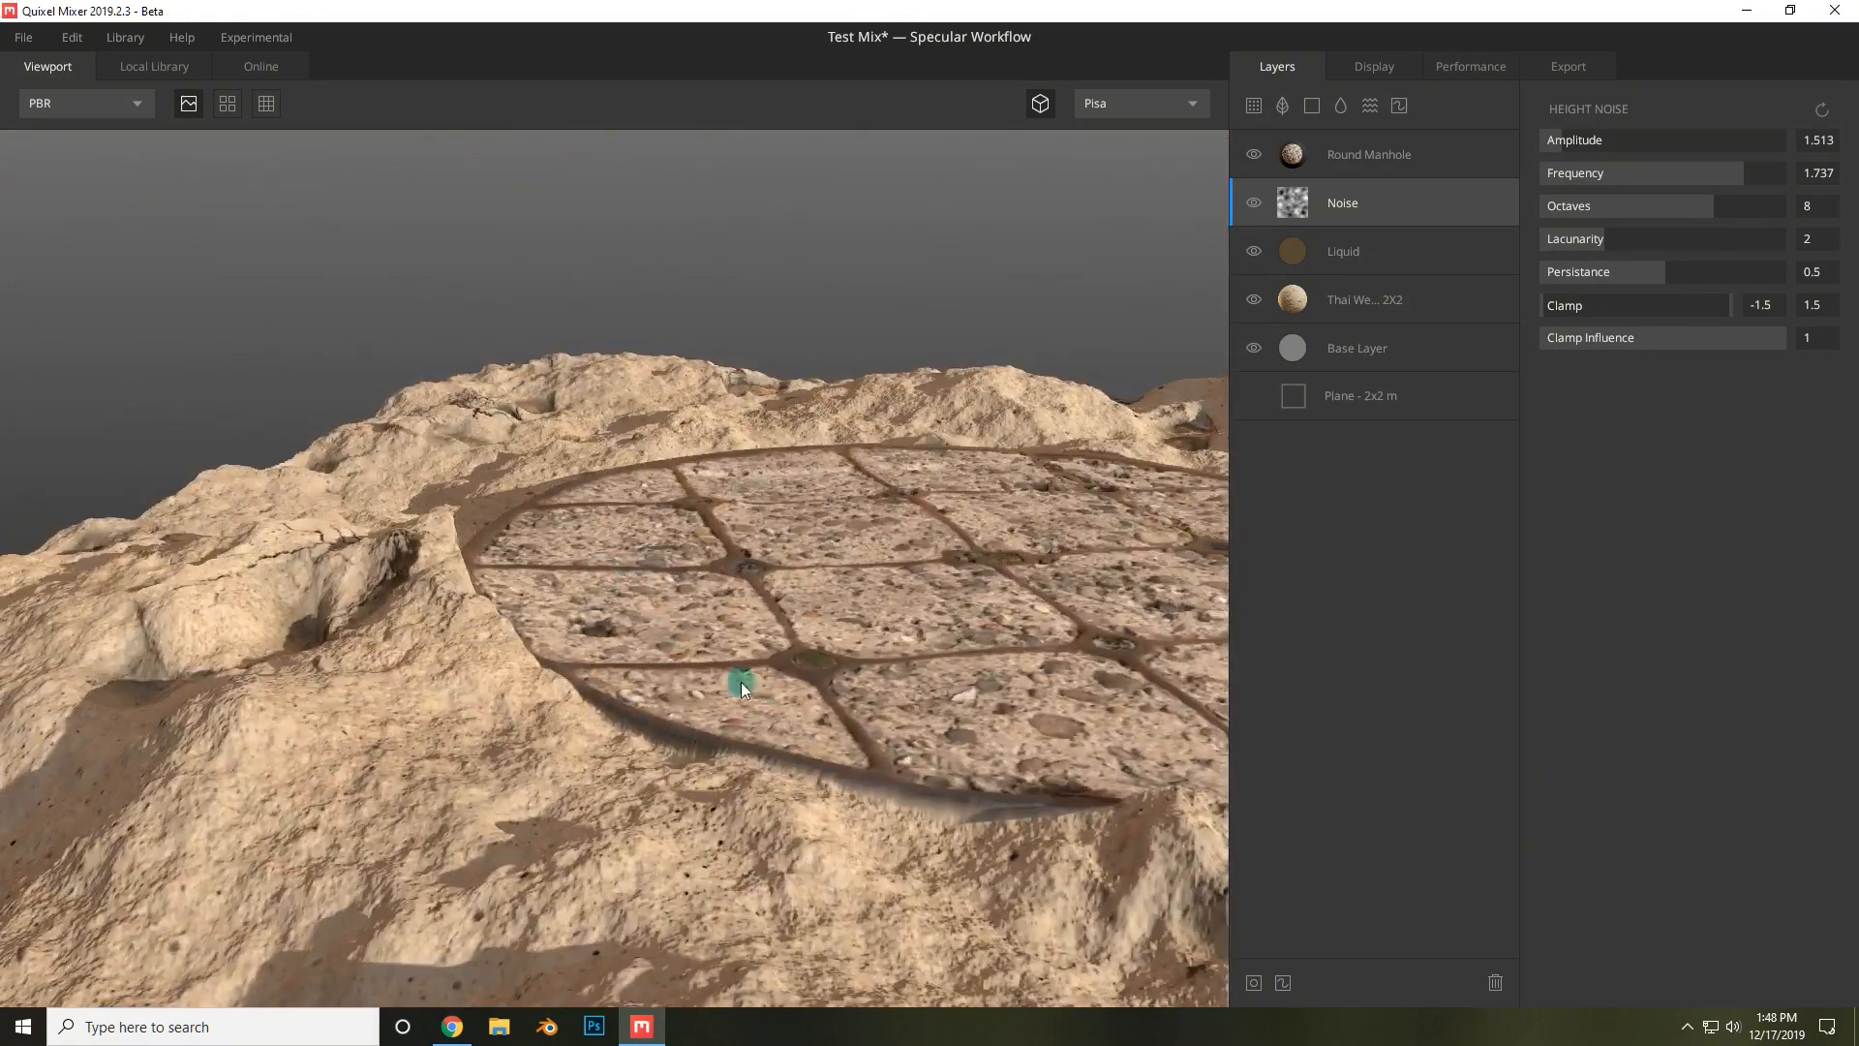
{"action": "left_click_drag", "start_coordinate": [741, 682], "coordinate": [1073, 722]}
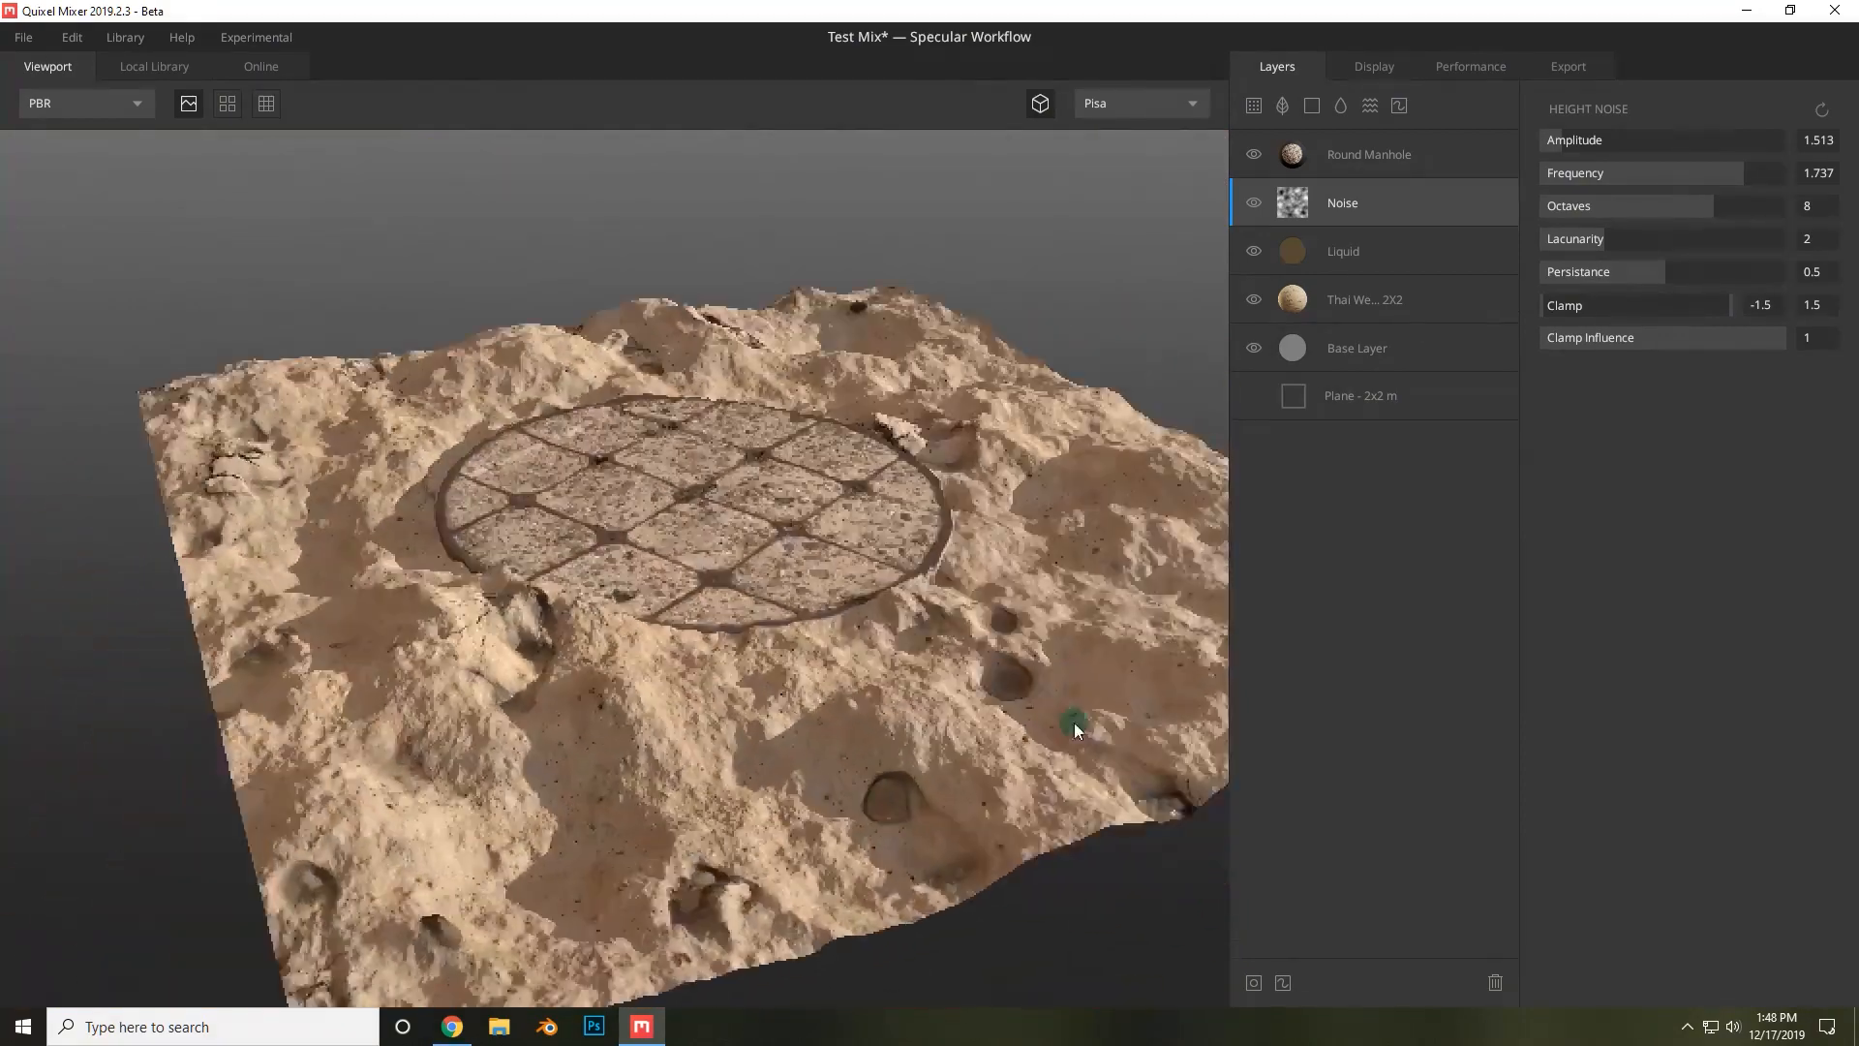
{"action": "left_click", "coordinate": [1673, 274]}
{"action": "left_click_drag", "start_coordinate": [1668, 208], "coordinate": [1791, 203]}
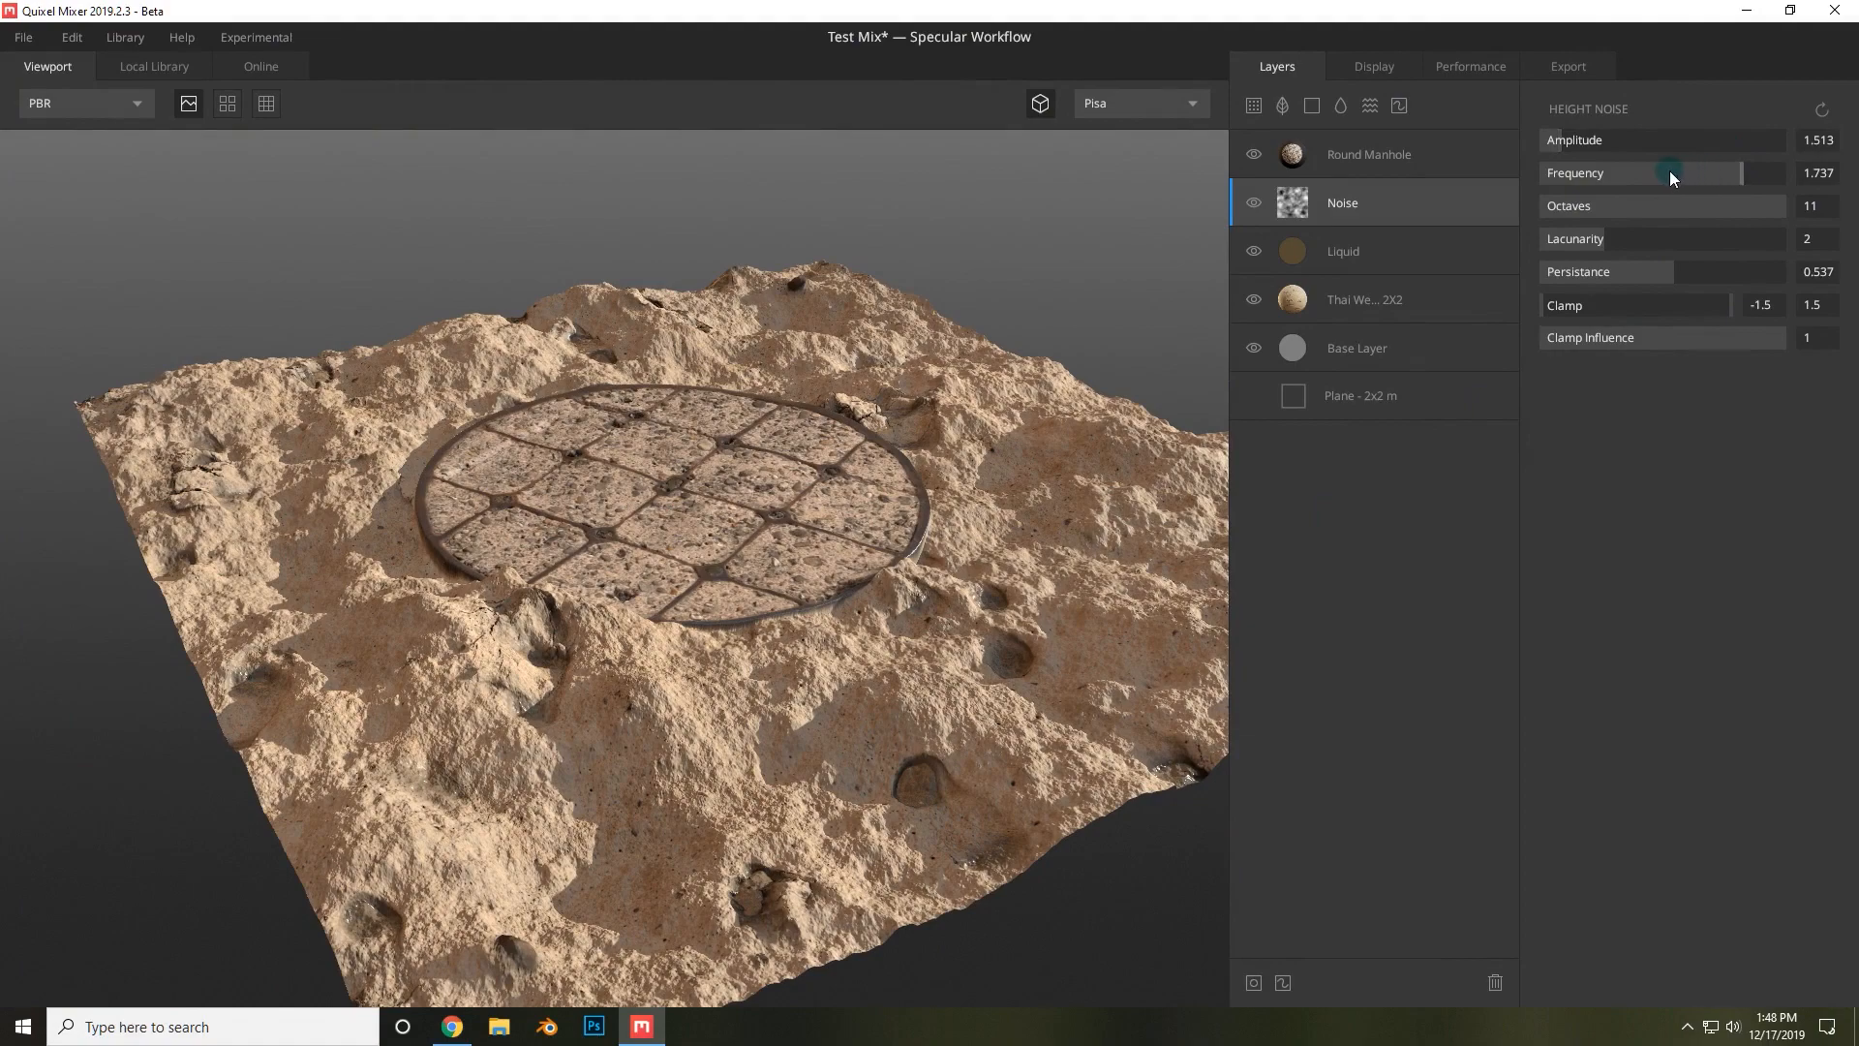
Lower the noise Frequency to 0.553 and set Octaves back to 1.
{"action": "left_click_drag", "start_coordinate": [1670, 170], "coordinate": [1543, 174]}
{"action": "left_click_drag", "start_coordinate": [917, 539], "coordinate": [861, 675]}
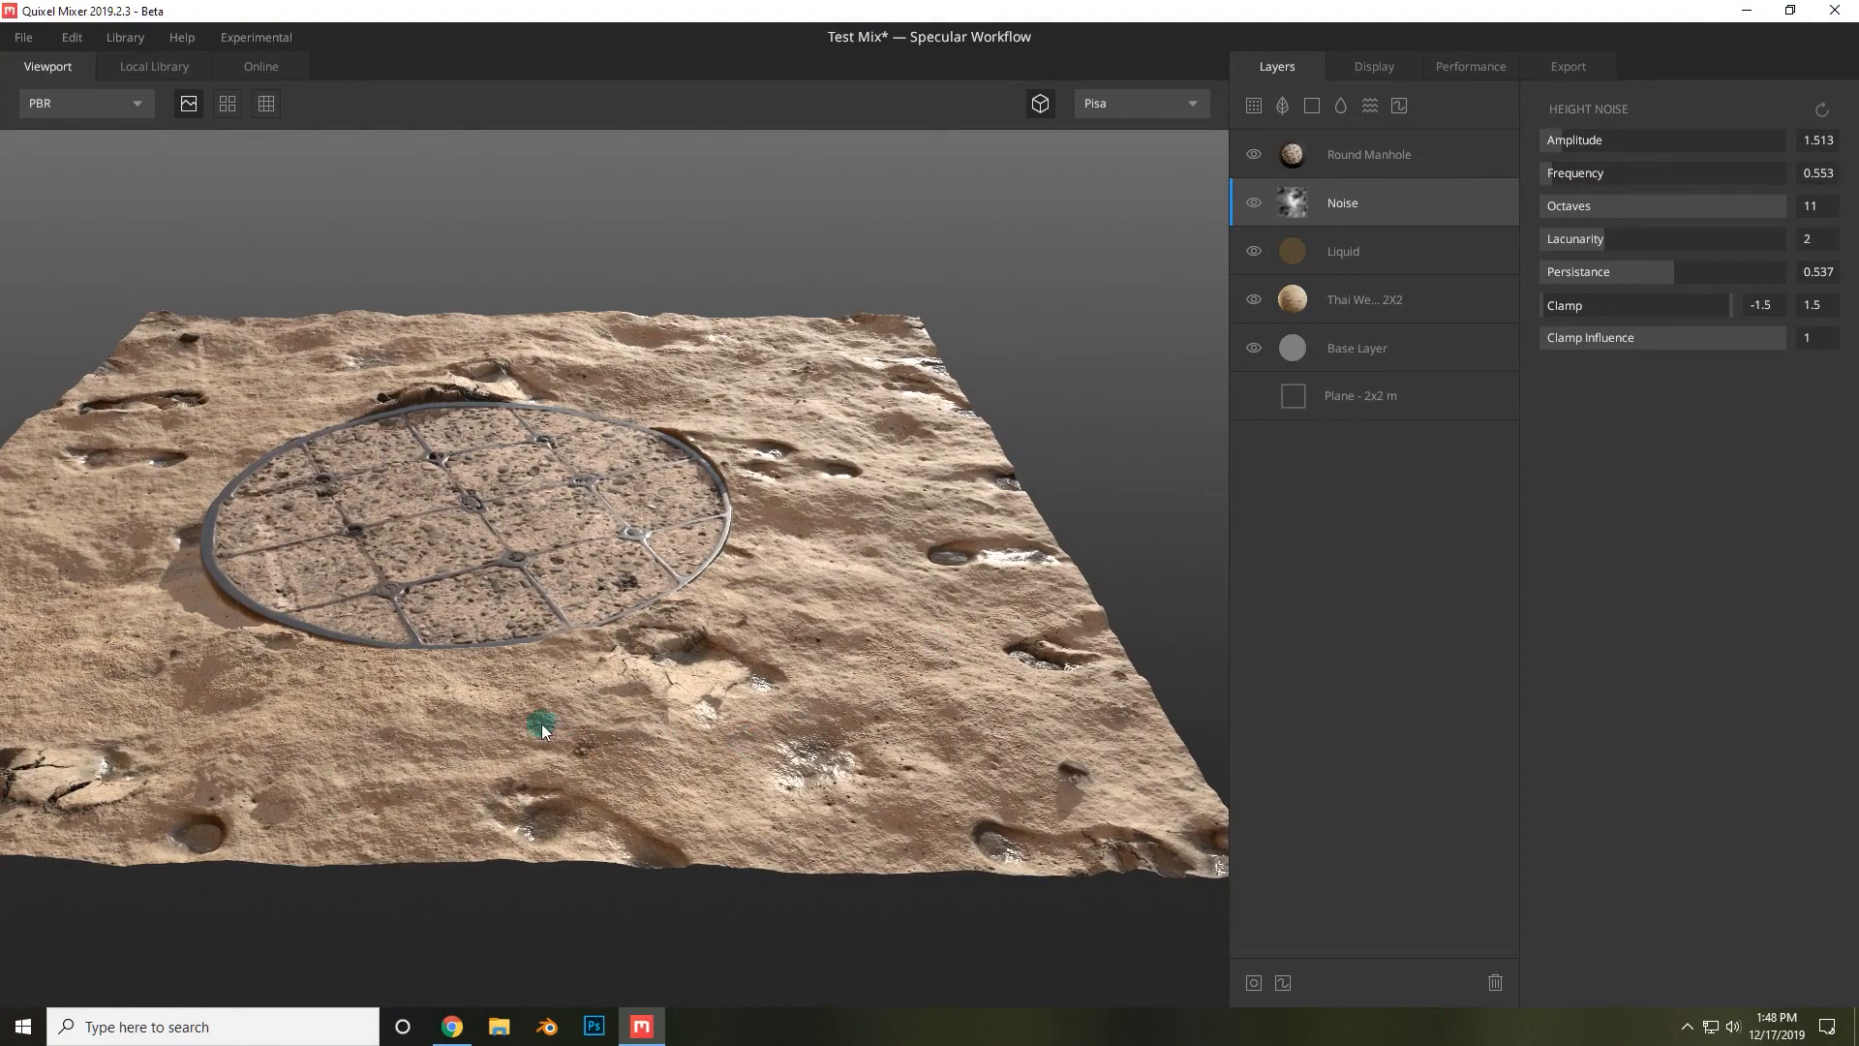
{"action": "left_click_drag", "start_coordinate": [542, 728], "coordinate": [706, 665]}
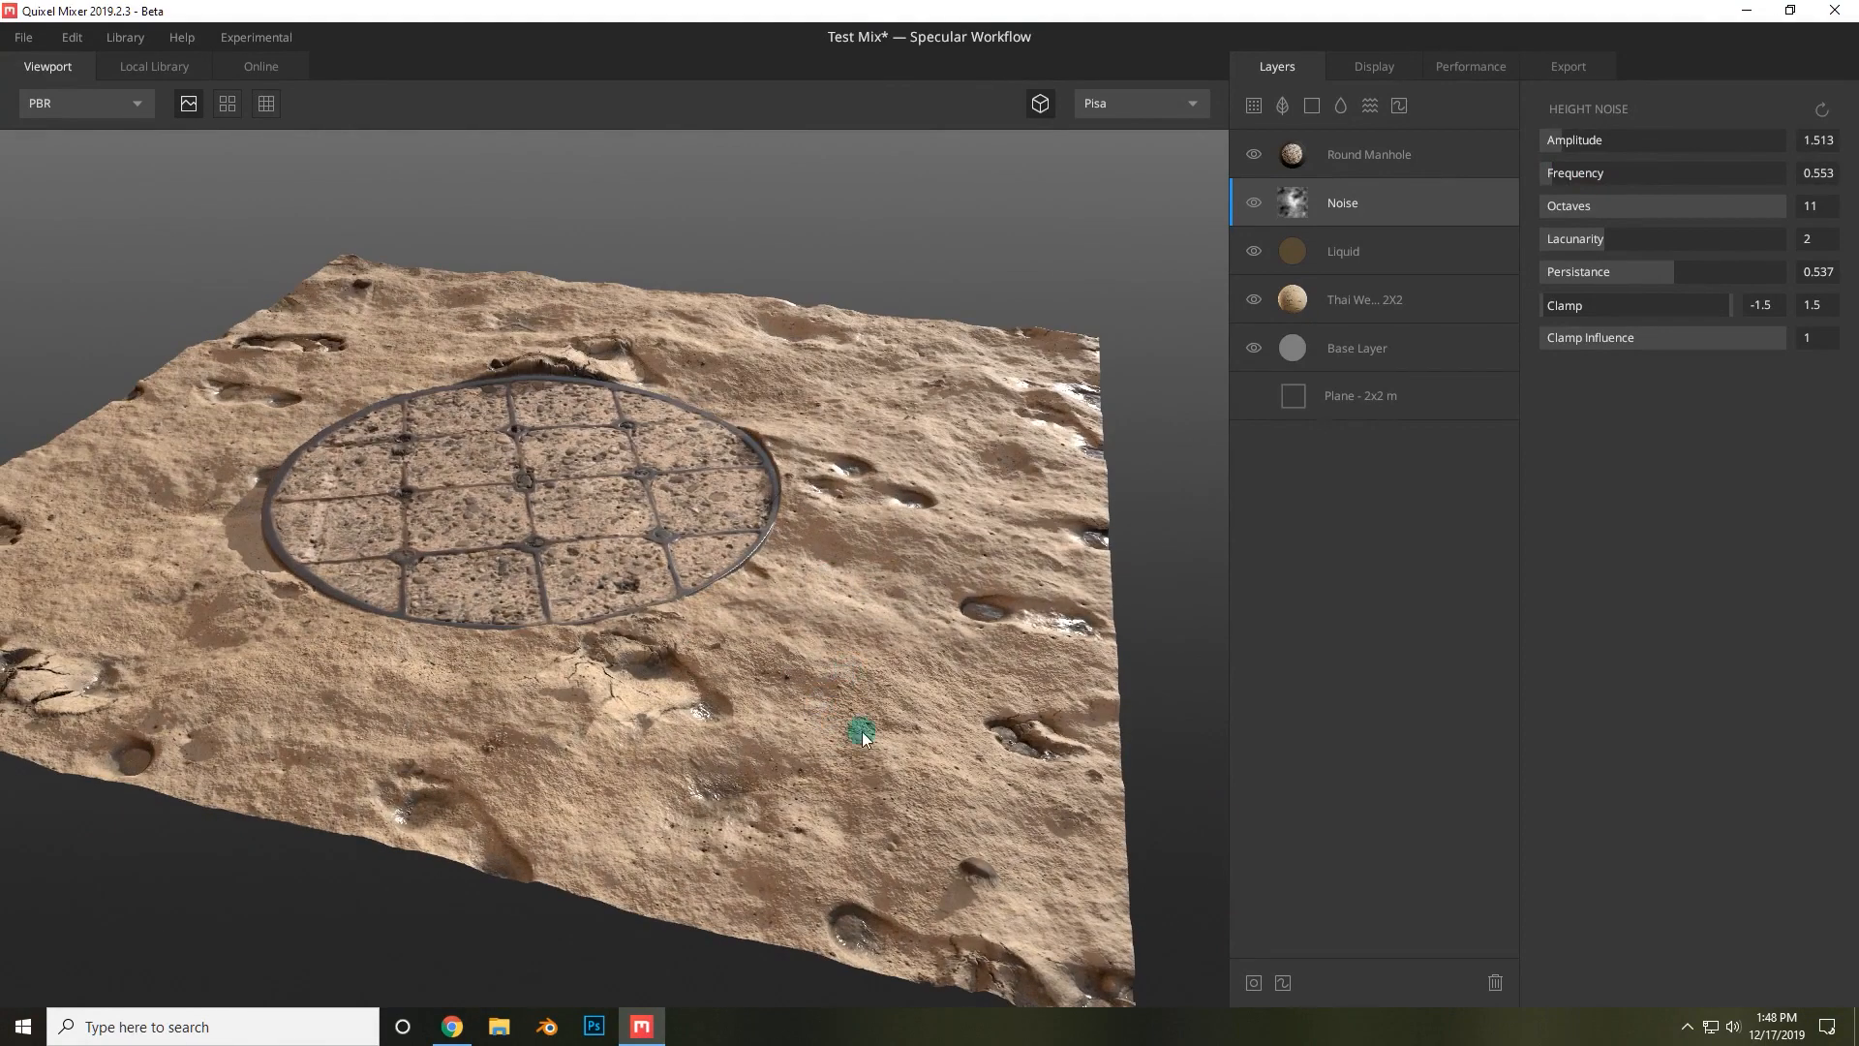
{"action": "left_click_drag", "start_coordinate": [863, 738], "coordinate": [922, 472]}
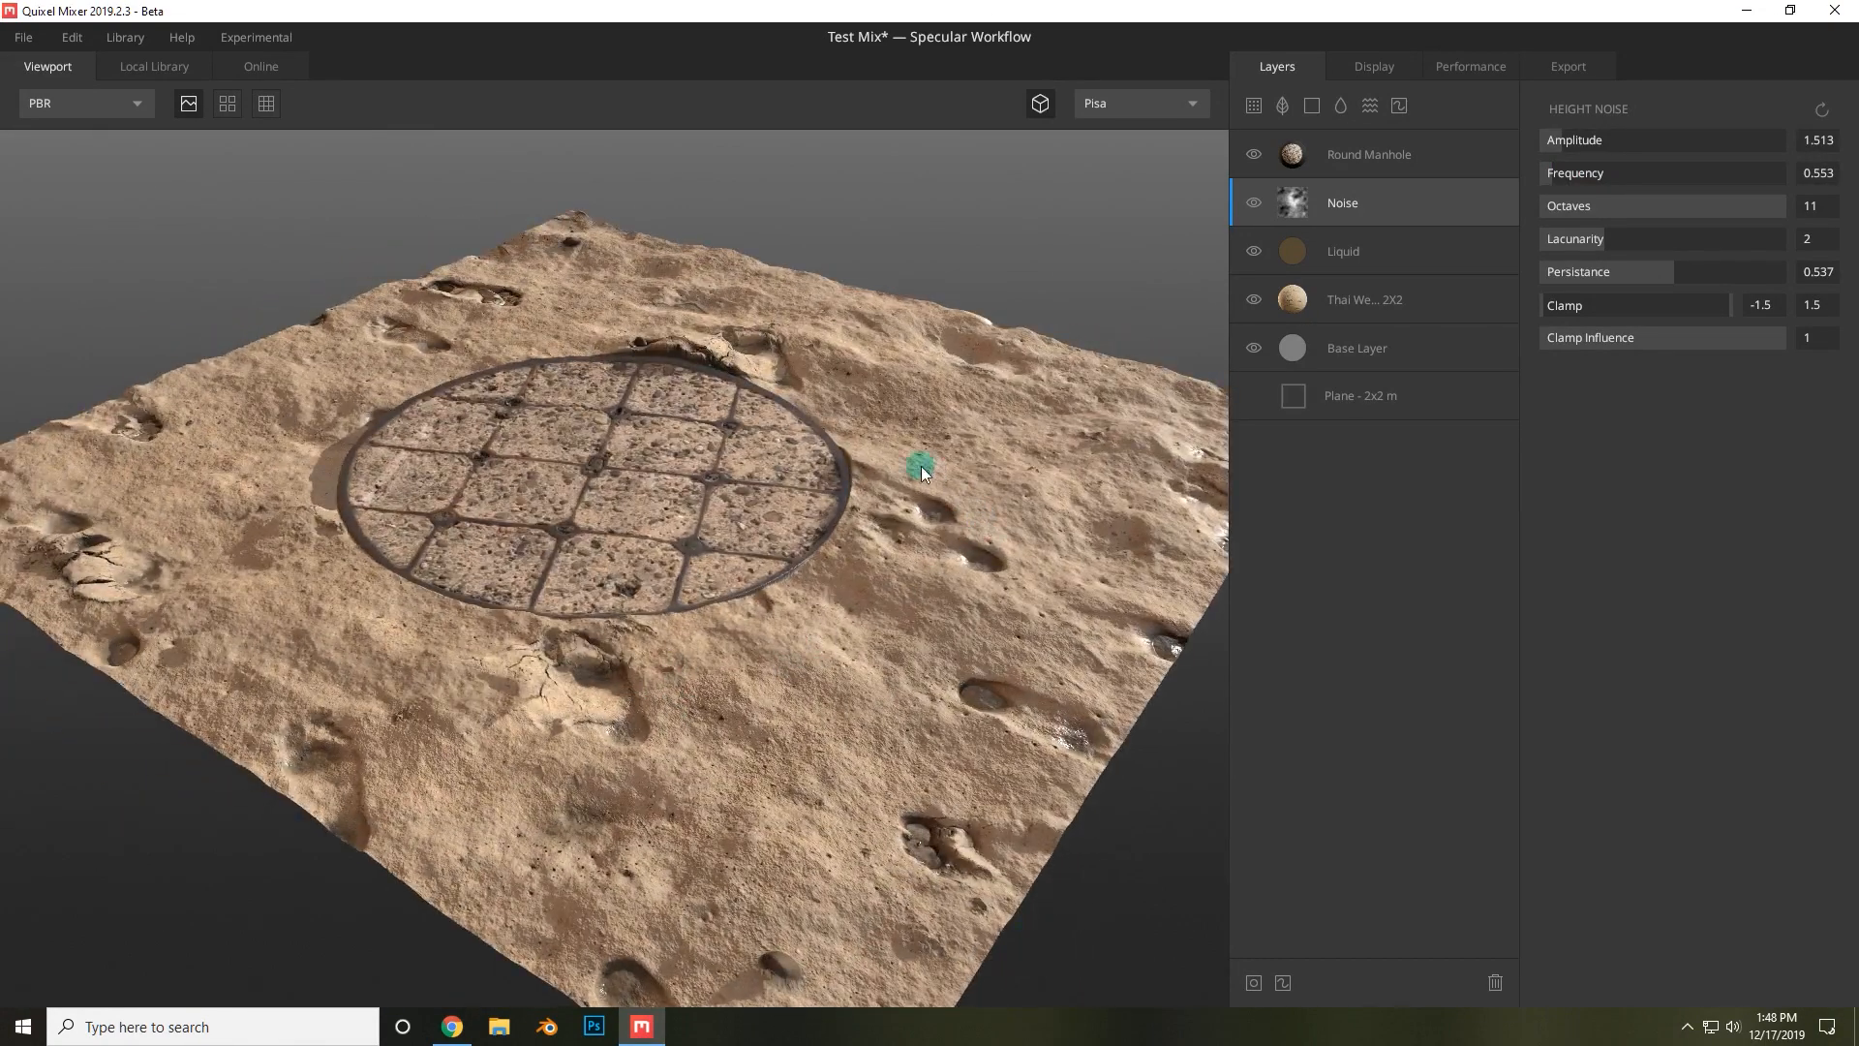
{"action": "left_click_drag", "start_coordinate": [1740, 207], "coordinate": [1506, 215]}
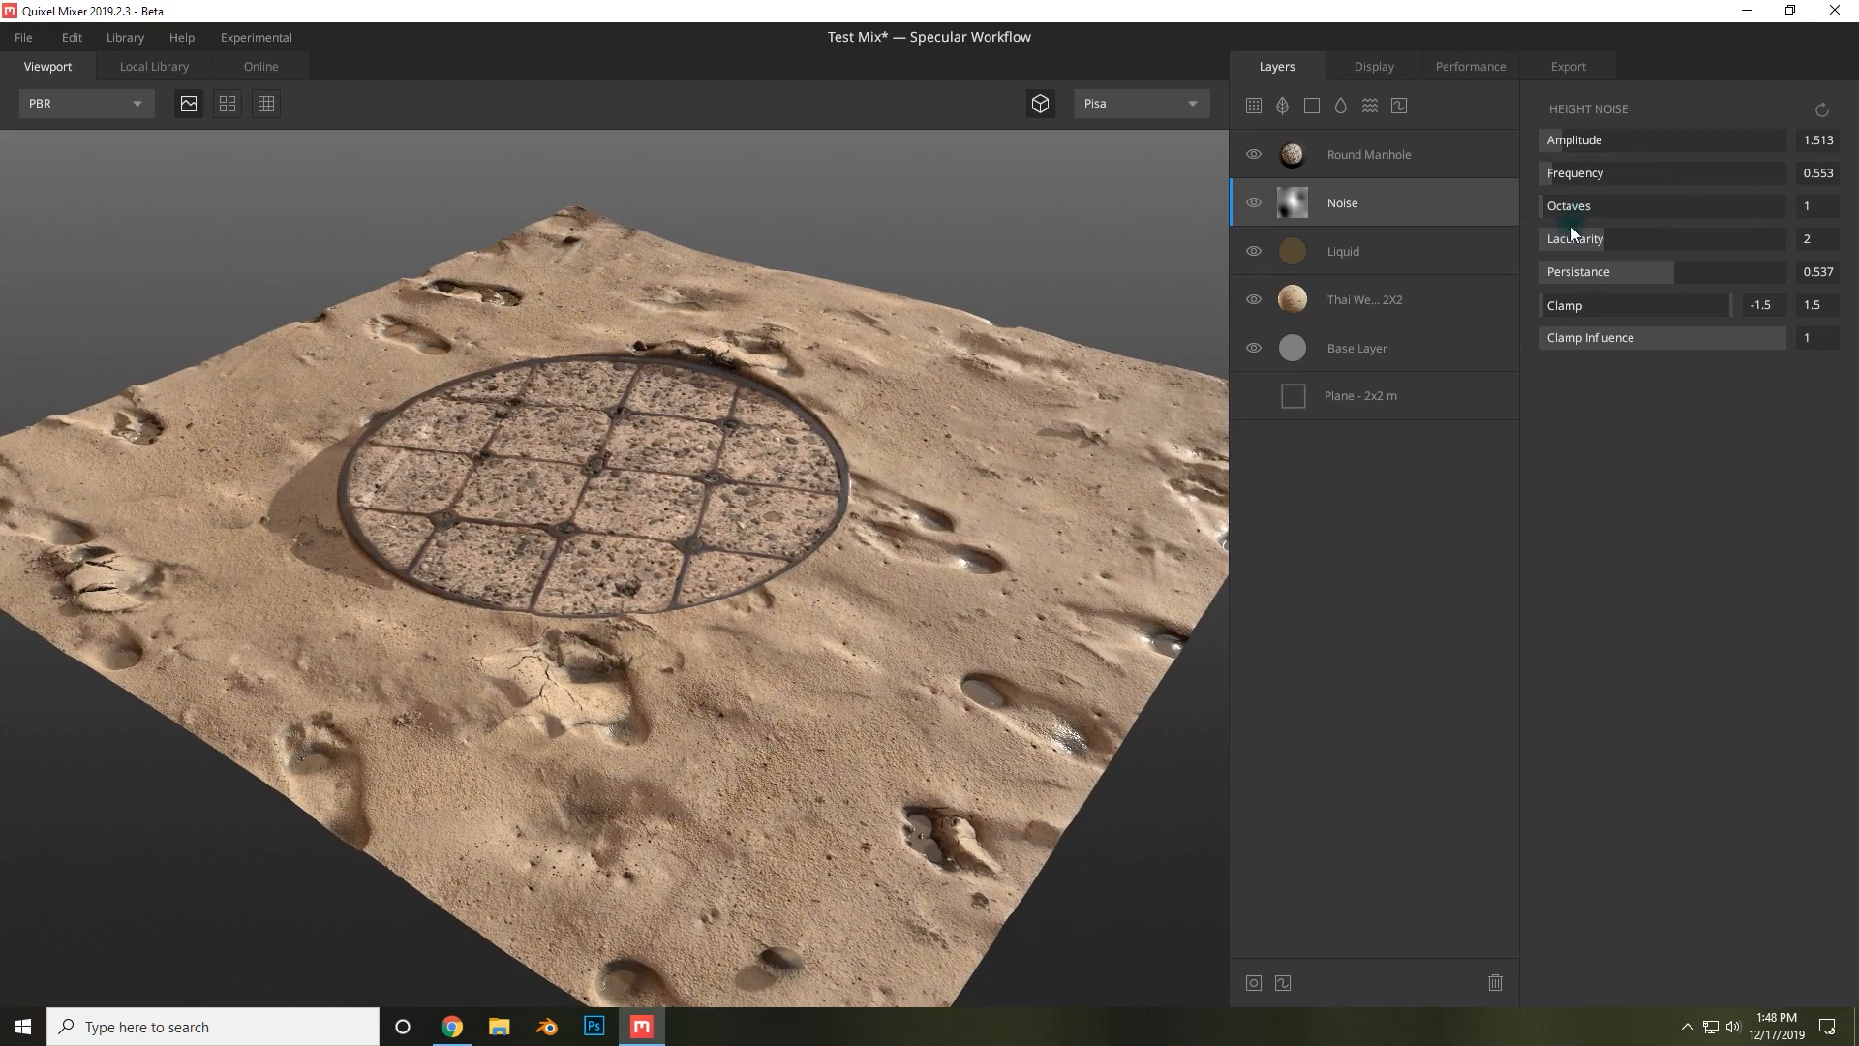
{"action": "left_click_drag", "start_coordinate": [1595, 142], "coordinate": [1556, 132]}
Set the Round Manhole layer's blend Threshold to -0.262 and Radius to 0.031.
{"action": "left_click", "coordinate": [1409, 159]}
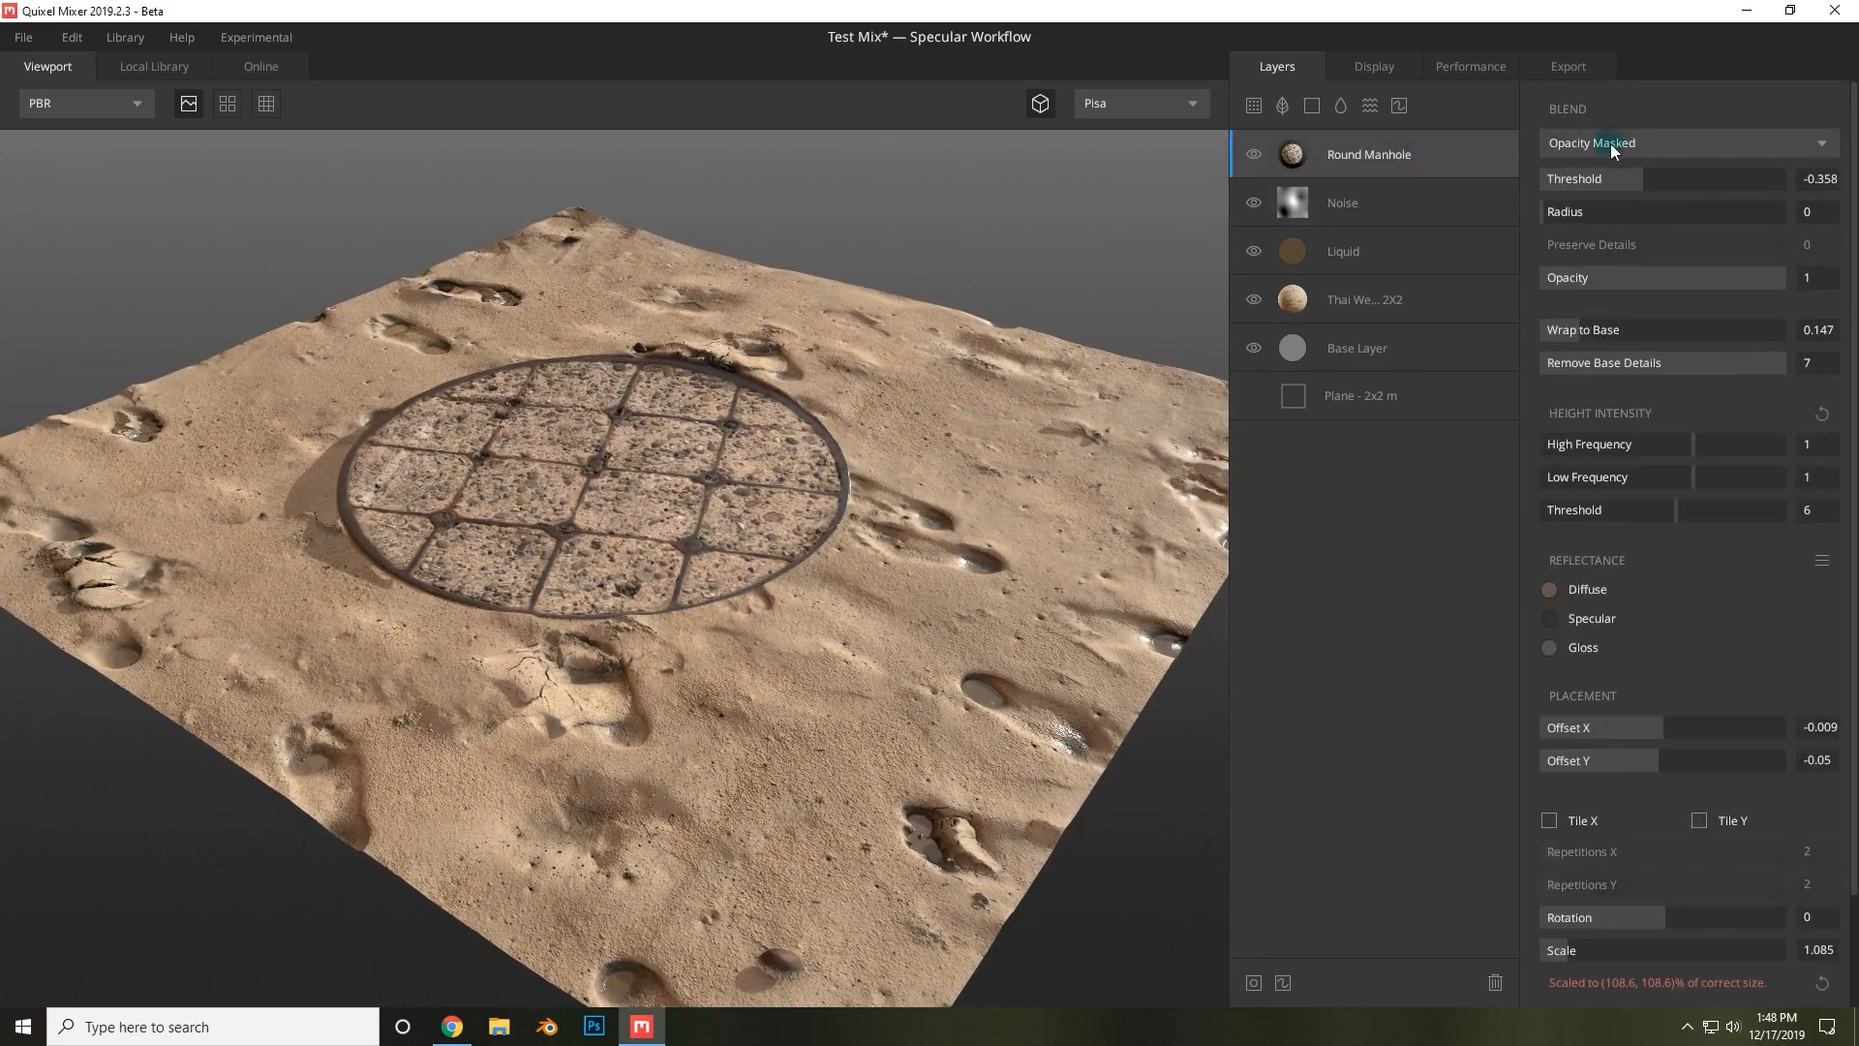
{"action": "left_click_drag", "start_coordinate": [1635, 180], "coordinate": [1650, 176]}
{"action": "left_click_drag", "start_coordinate": [736, 534], "coordinate": [694, 625]}
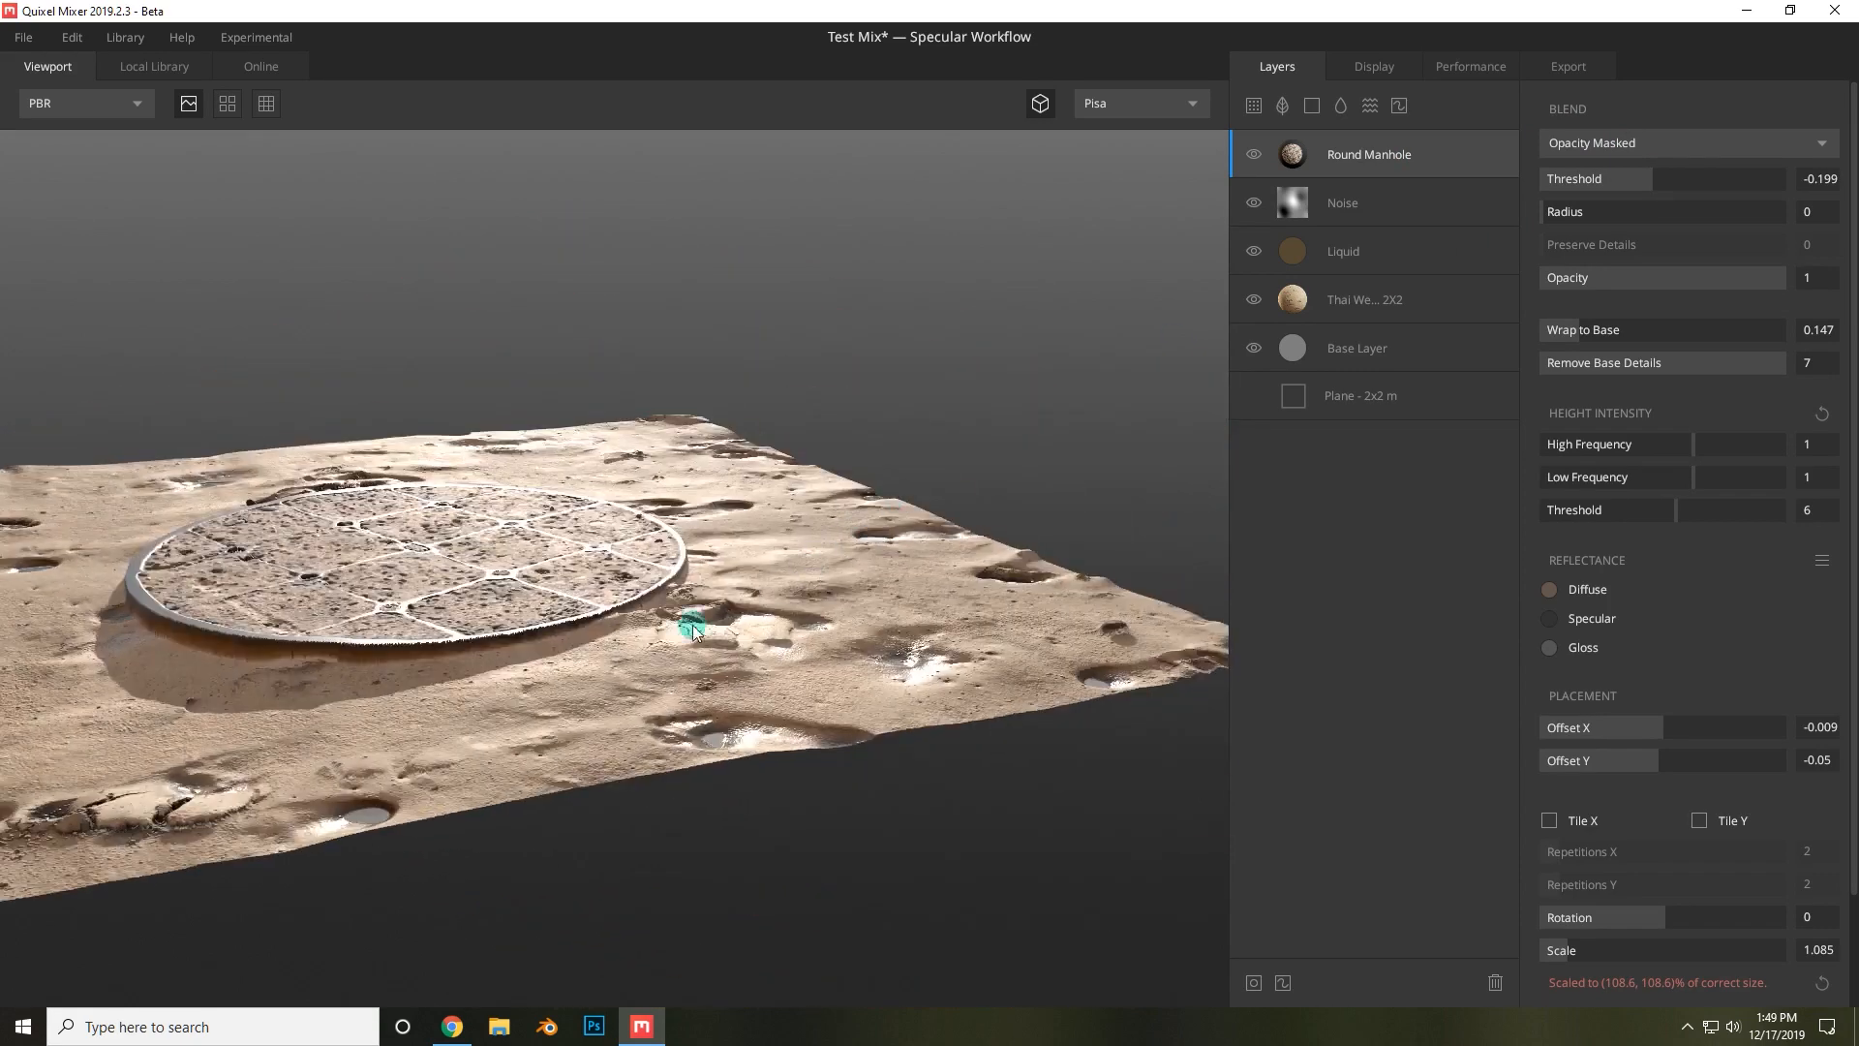
{"action": "left_click_drag", "start_coordinate": [229, 663], "coordinate": [521, 678]}
{"action": "left_click_drag", "start_coordinate": [1613, 212], "coordinate": [1547, 219]}
{"action": "left_click", "coordinate": [1644, 175]}
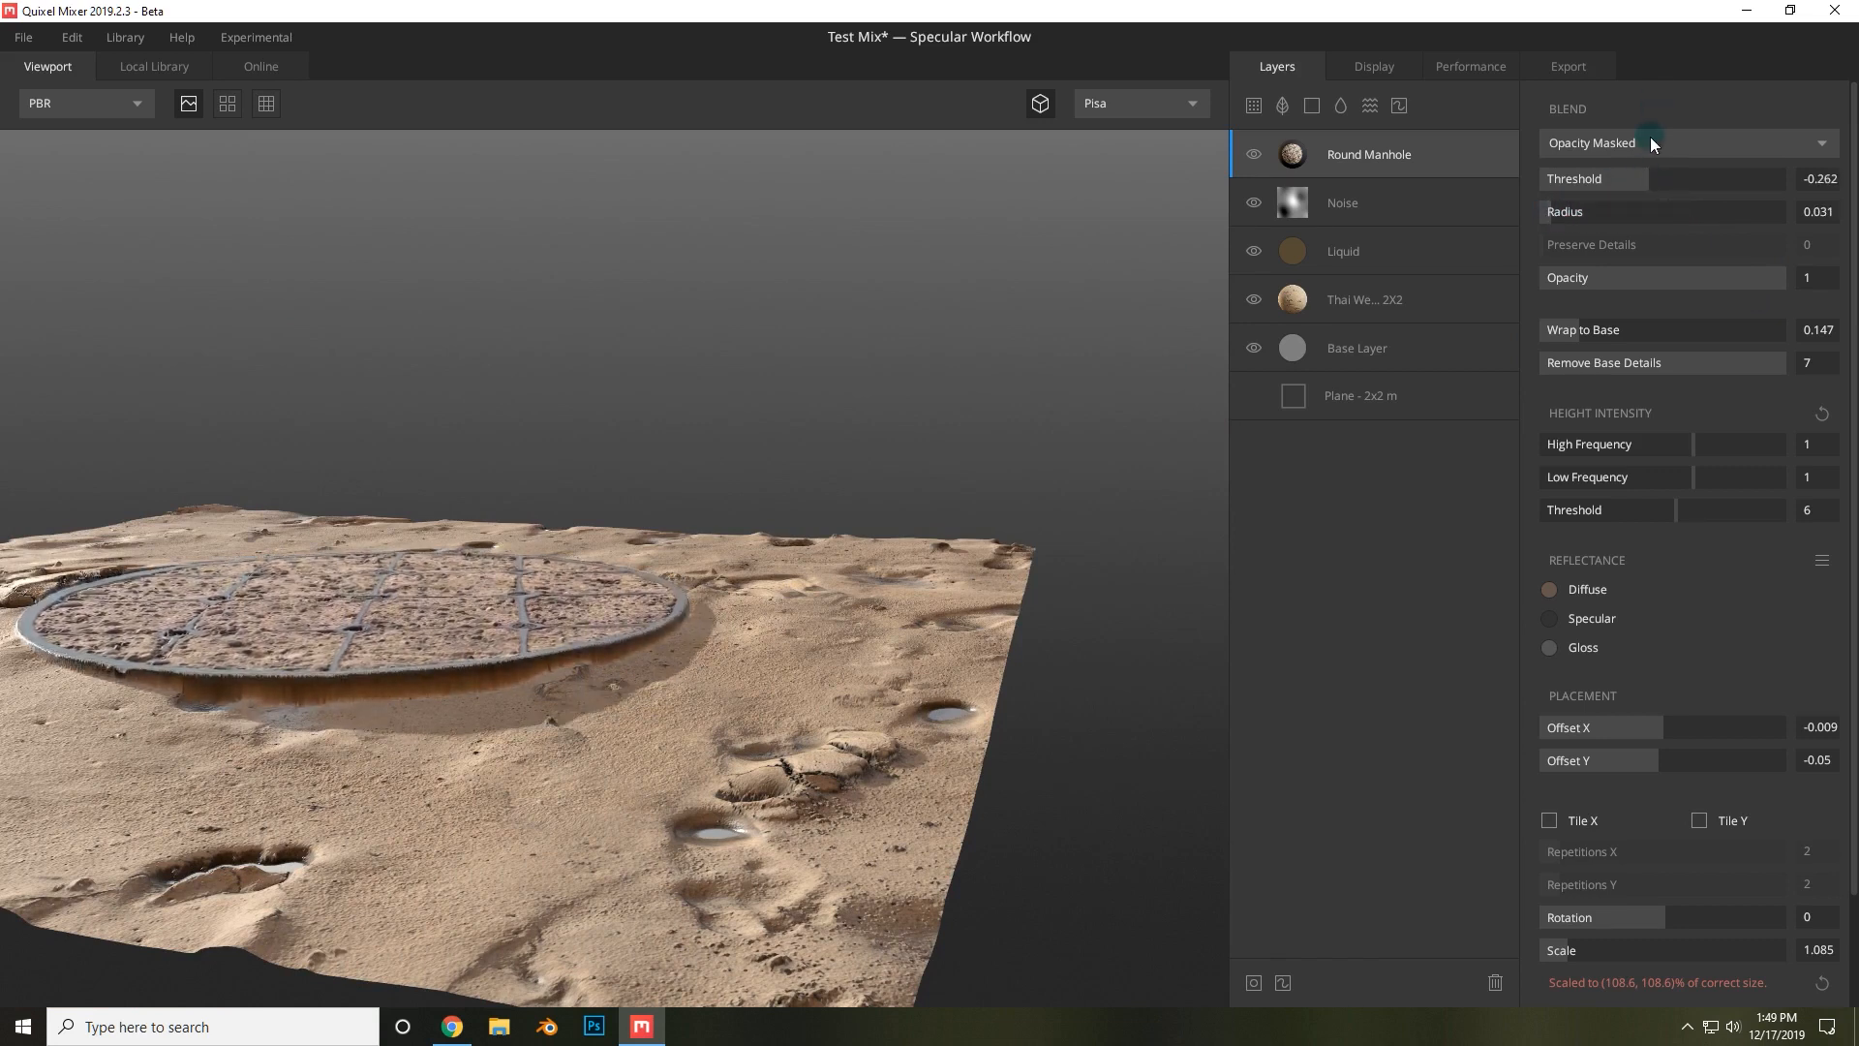
{"action": "left_click", "coordinate": [1650, 143]}
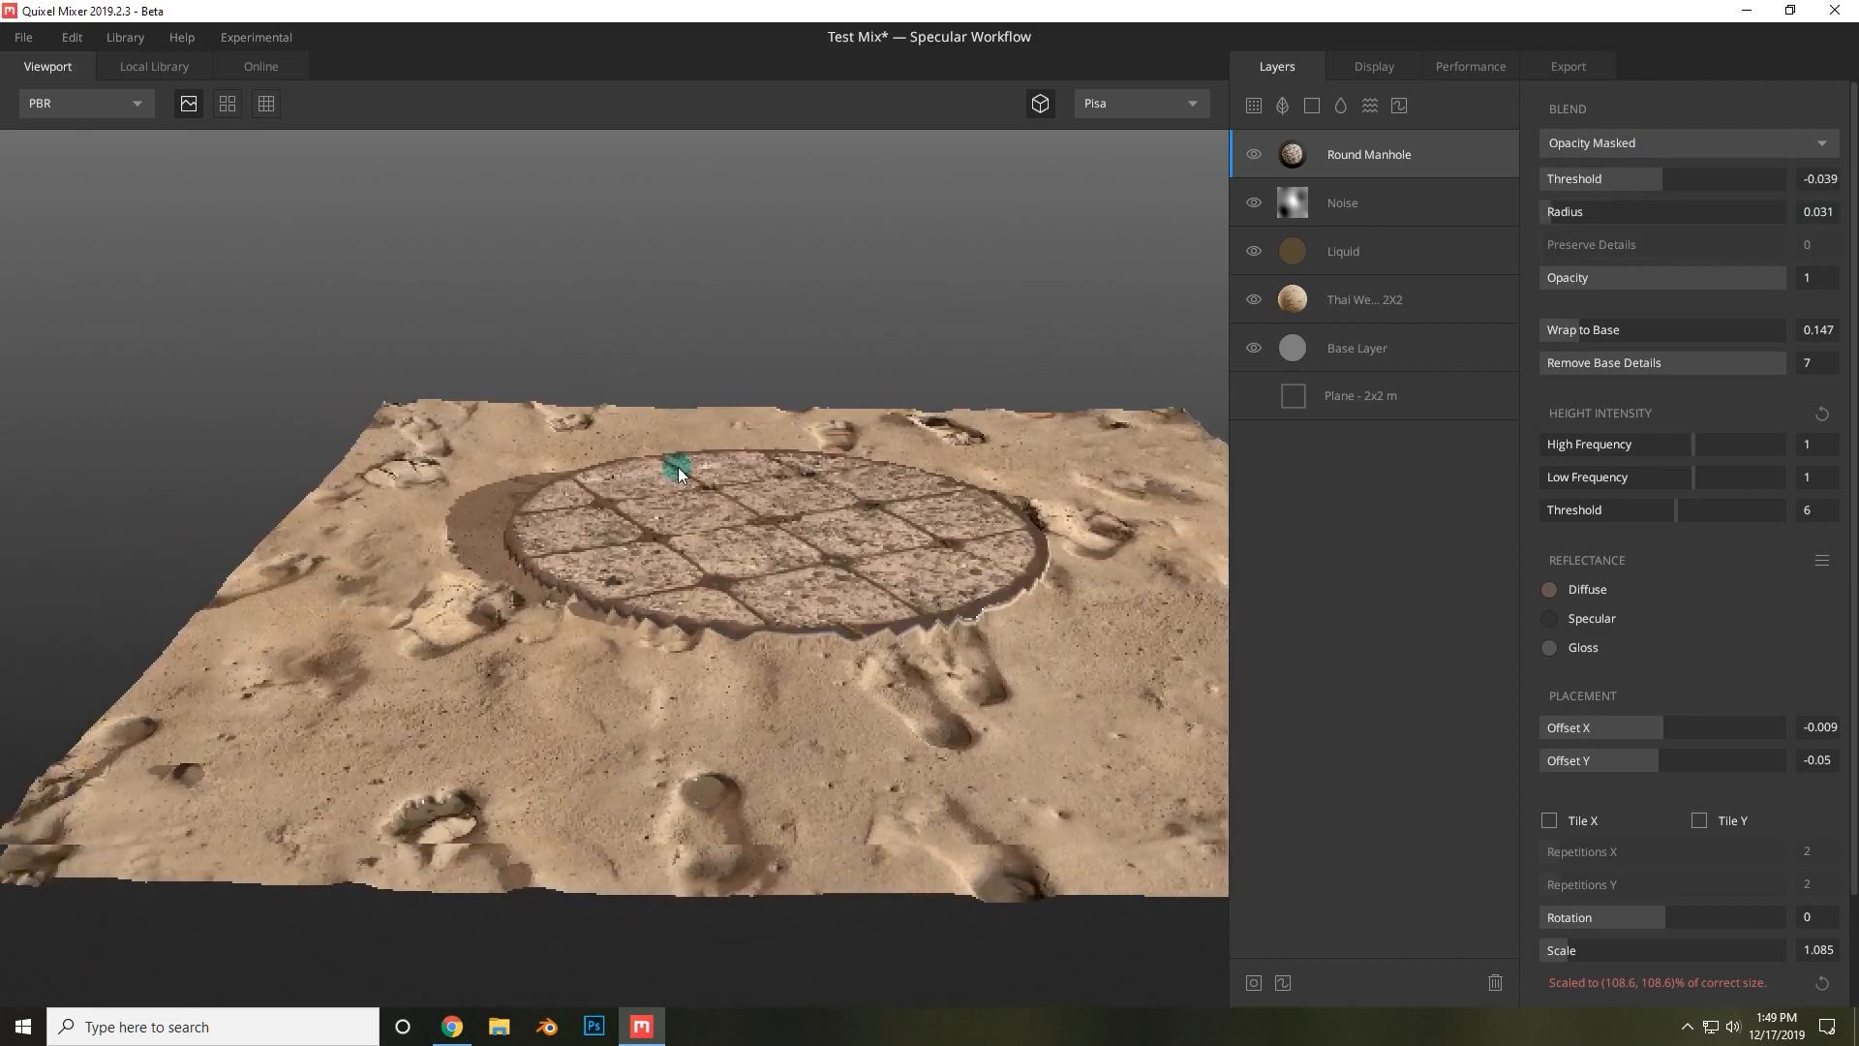
Select the sand layer and lower its From Above Threshold to 0.215.
{"action": "left_click_drag", "start_coordinate": [676, 469], "coordinate": [1001, 527]}
{"action": "left_click_drag", "start_coordinate": [1116, 637], "coordinate": [562, 557]}
{"action": "left_click", "coordinate": [1298, 300]}
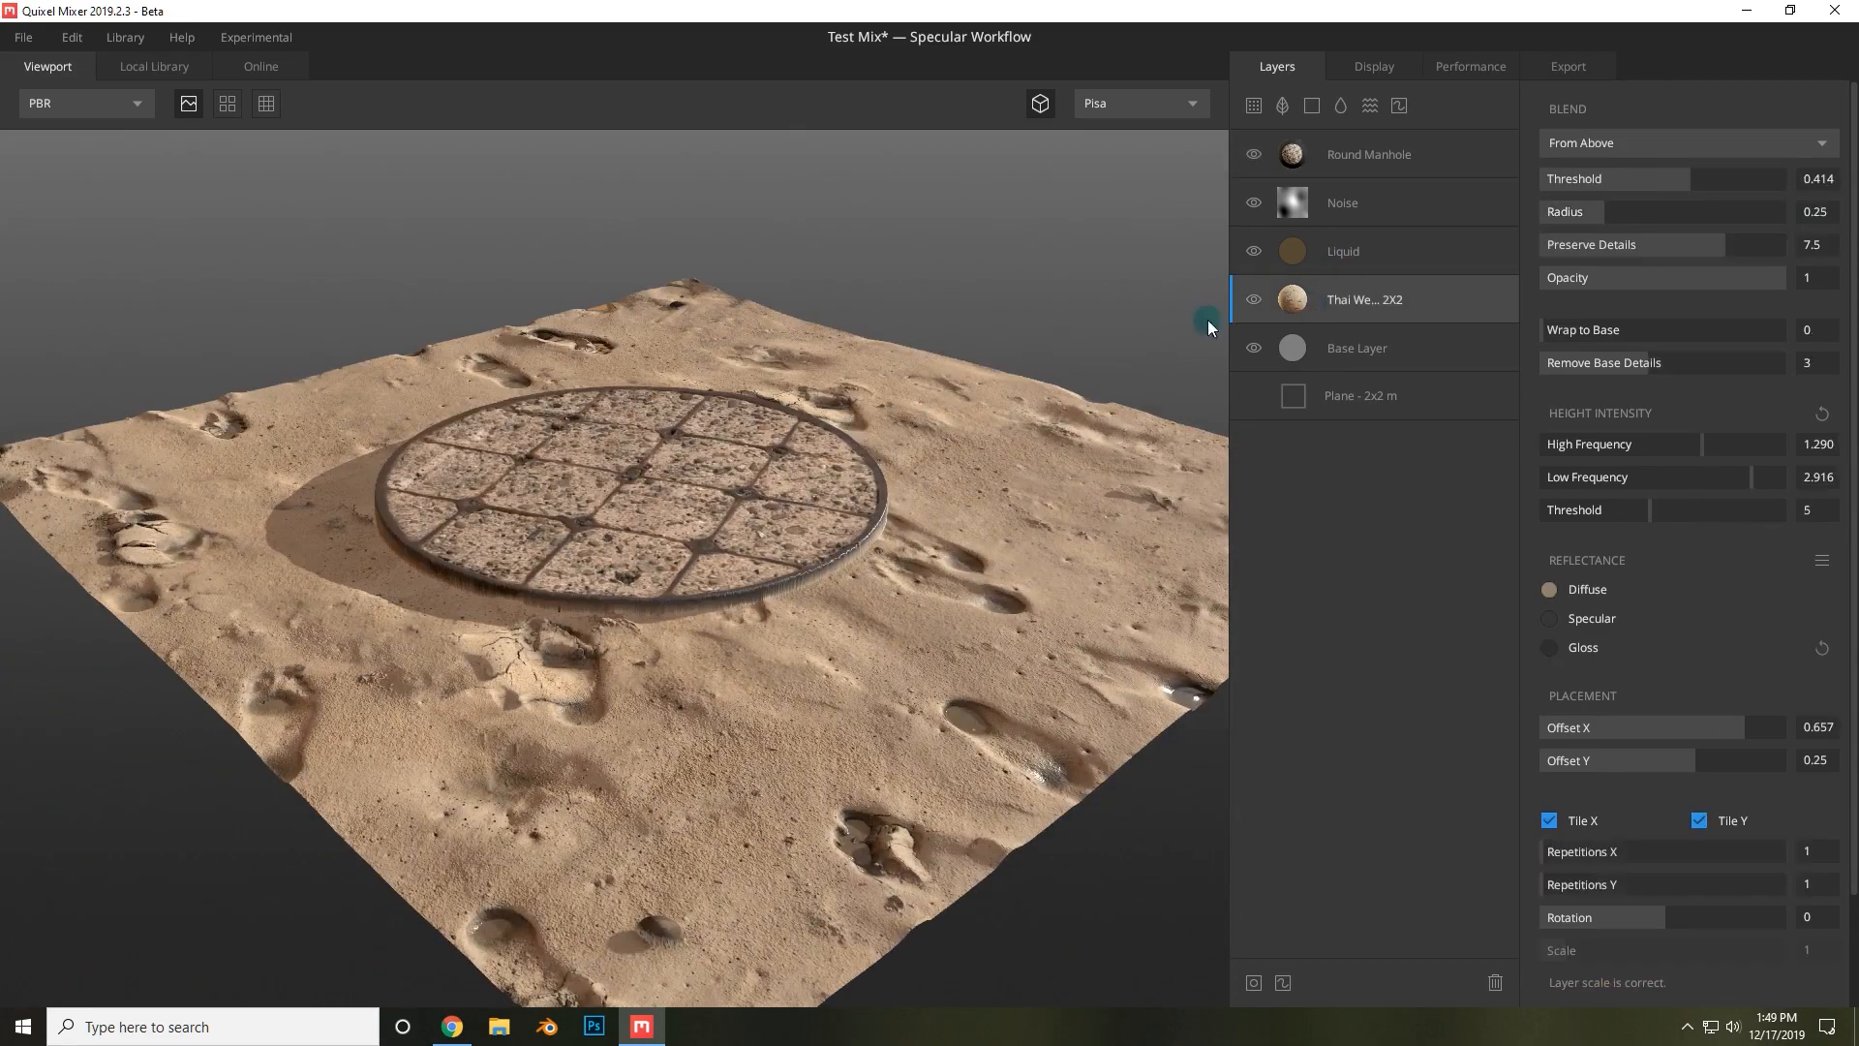
{"action": "mouse_move", "coordinate": [1675, 178]}
{"action": "left_mouse_down"}
{"action": "mouse_move", "coordinate": [1698, 176]}
{"action": "mouse_move", "coordinate": [1670, 174]}
{"action": "left_mouse_up"}
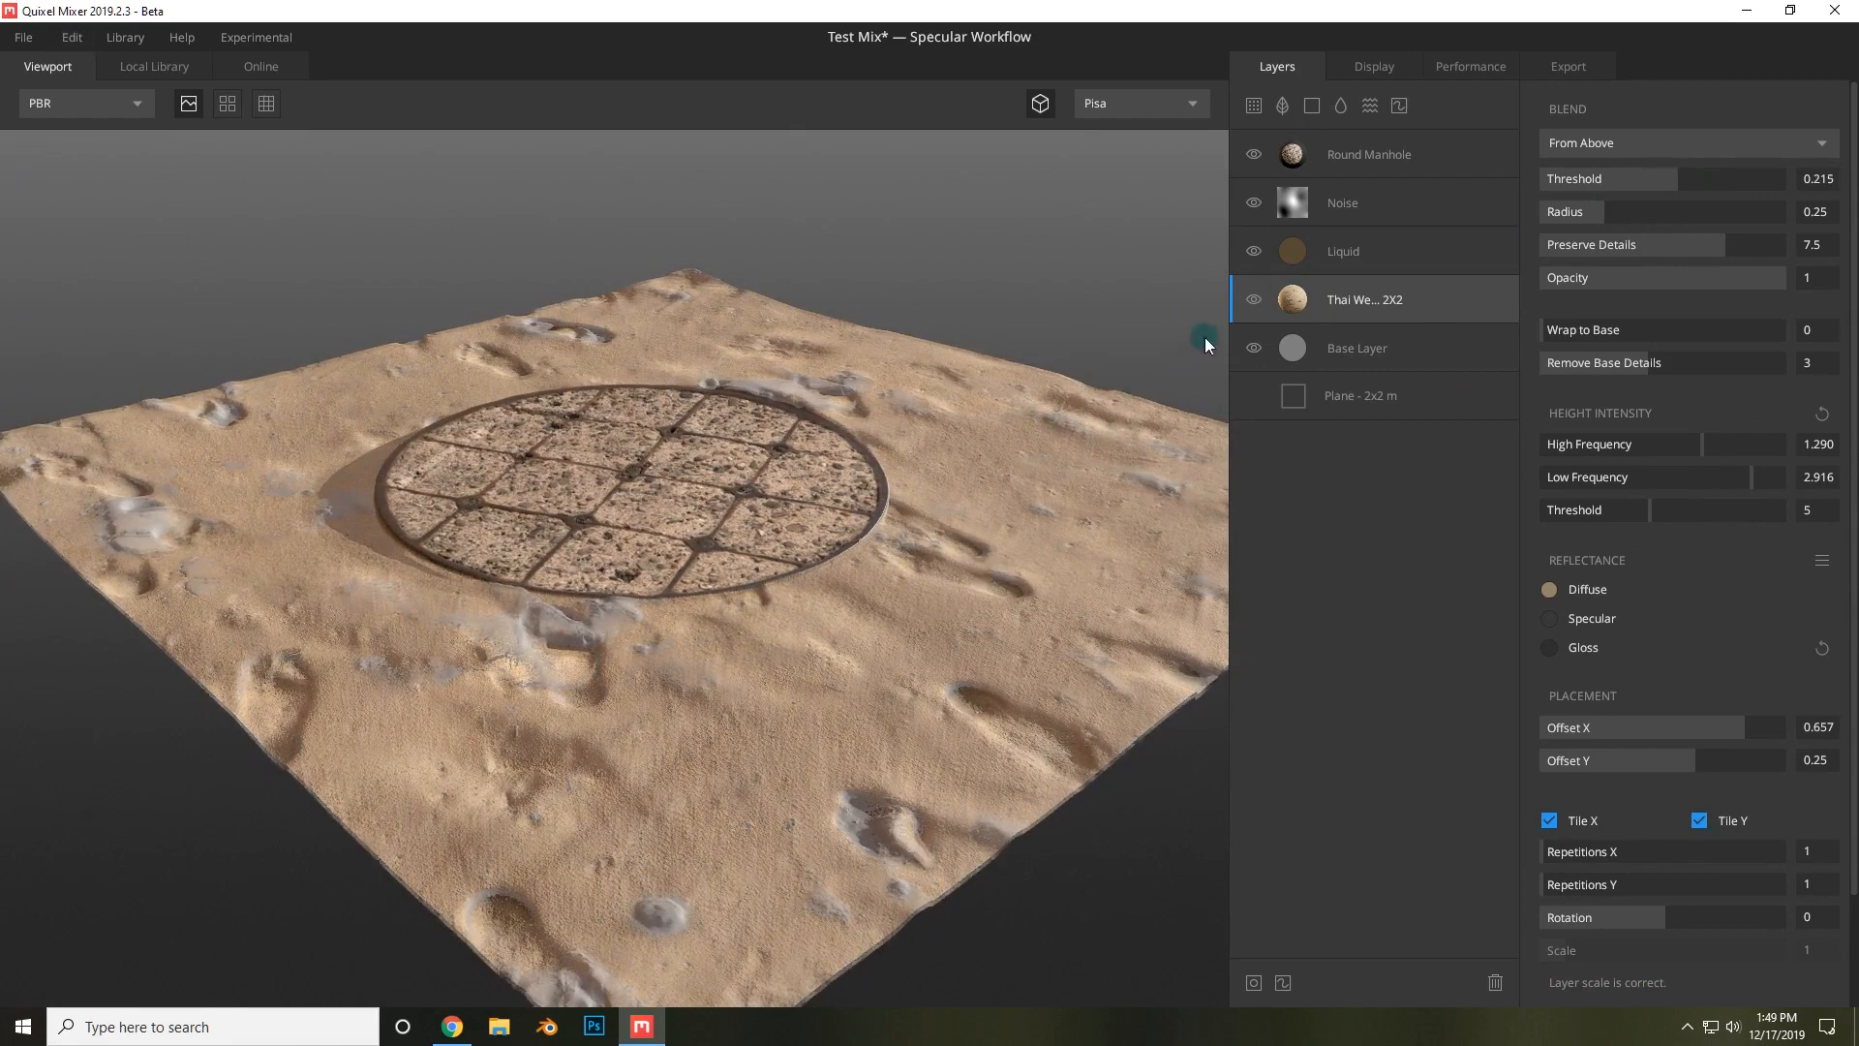
Select the Noise layer and set its Amplitude to 1.912.
{"action": "left_click", "coordinate": [1362, 201]}
{"action": "left_click_drag", "start_coordinate": [1606, 141], "coordinate": [1606, 141]}
{"action": "left_click_drag", "start_coordinate": [769, 477], "coordinate": [619, 372]}
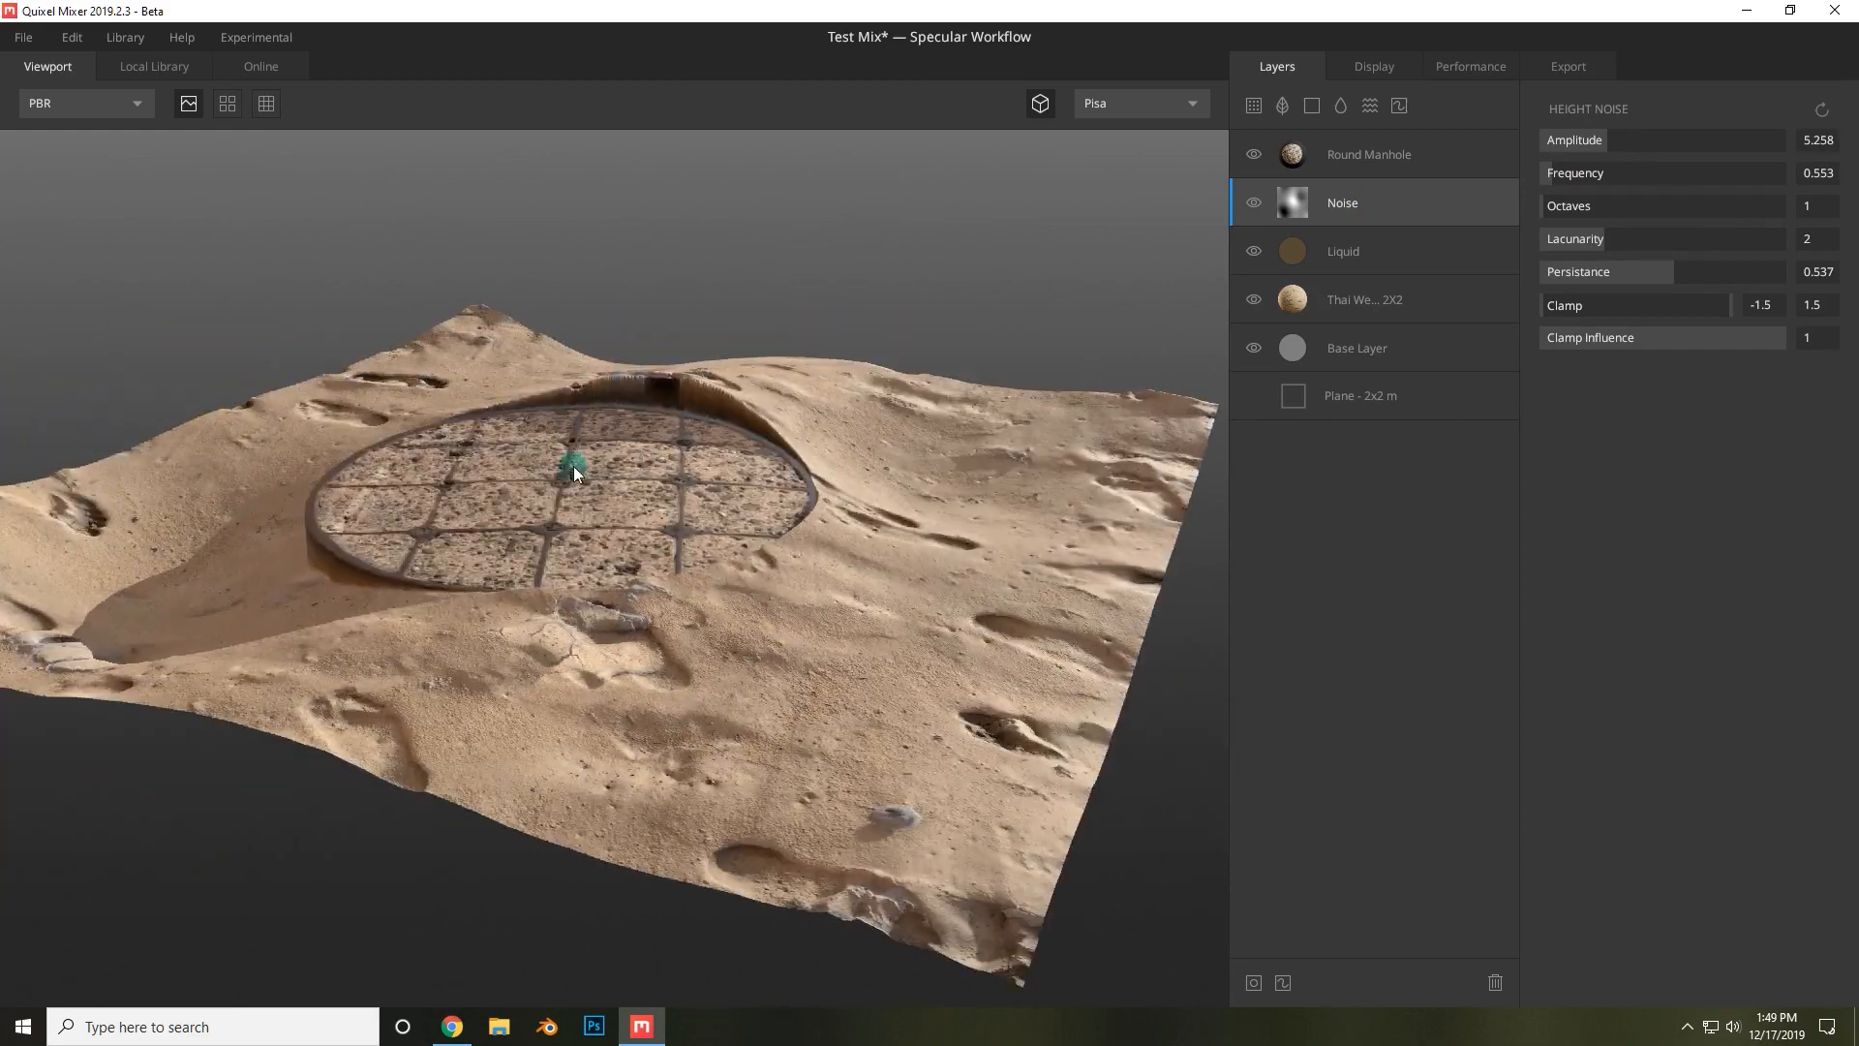
{"action": "left_click_drag", "start_coordinate": [573, 467], "coordinate": [979, 430]}
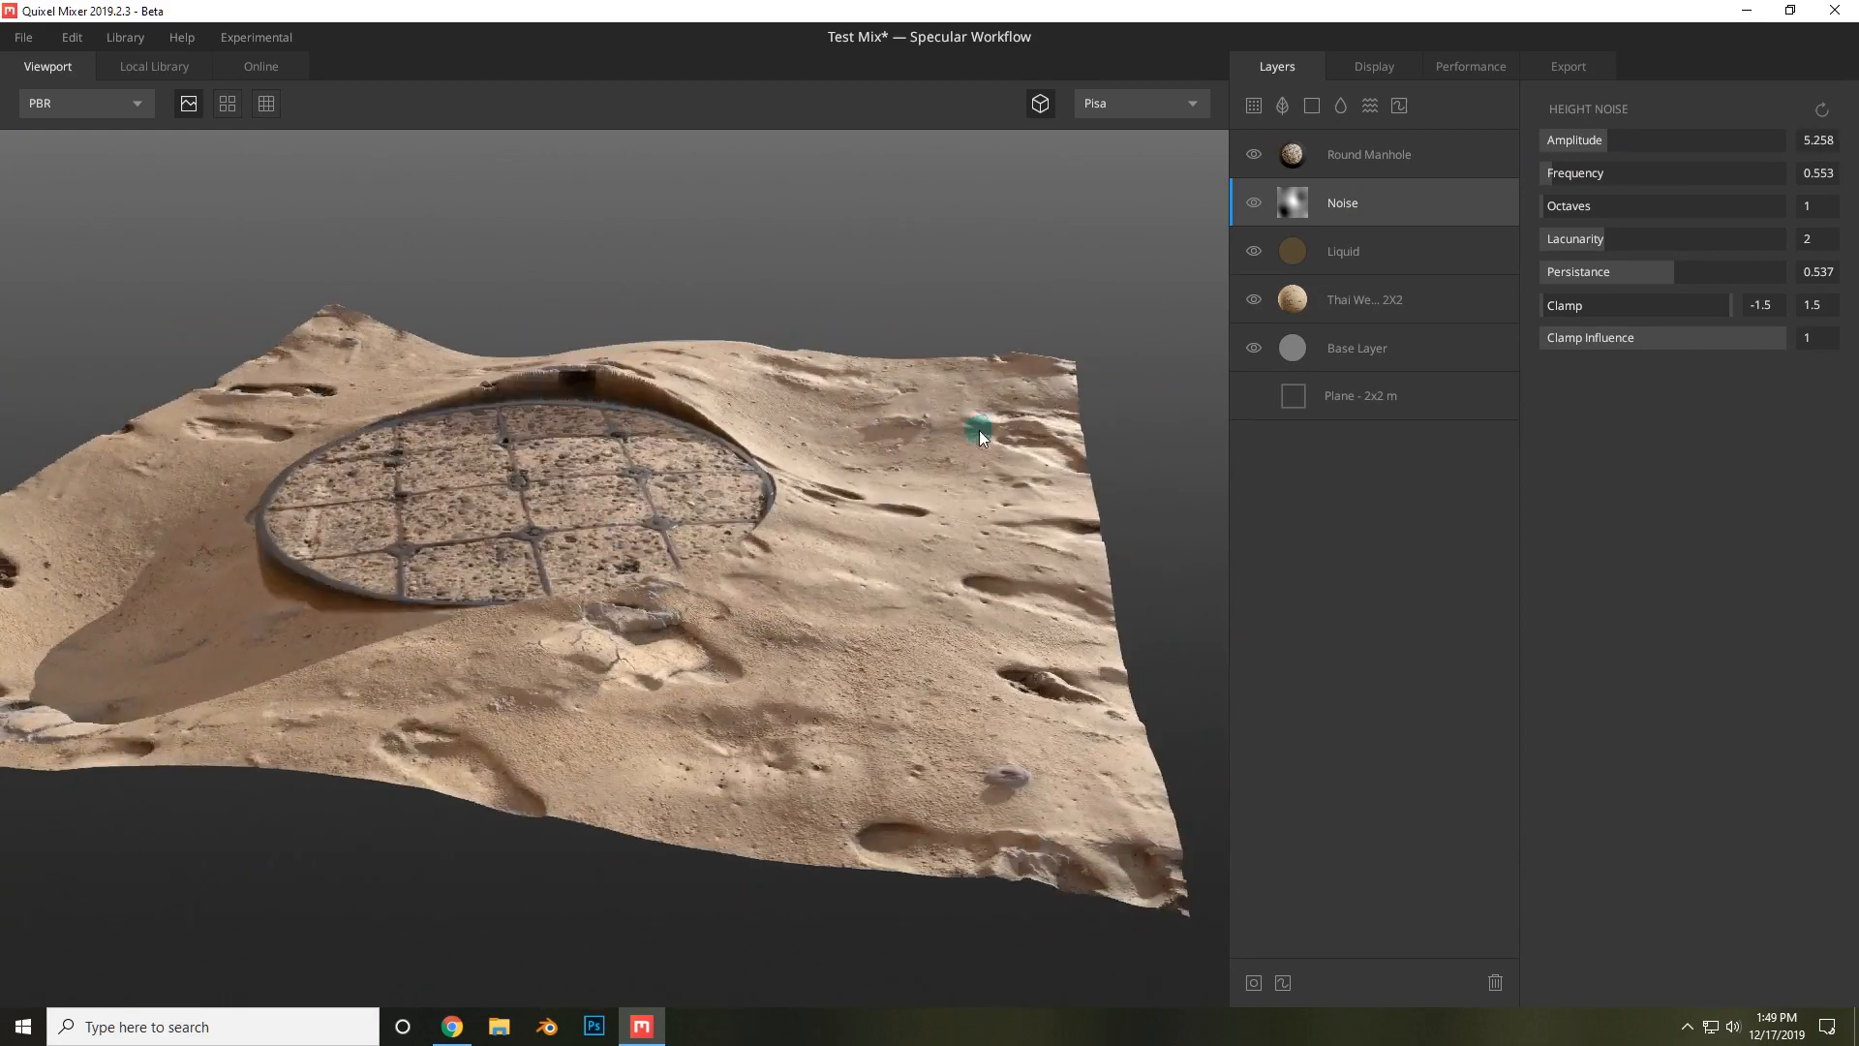
{"action": "left_click_drag", "start_coordinate": [1619, 138], "coordinate": [1557, 137]}
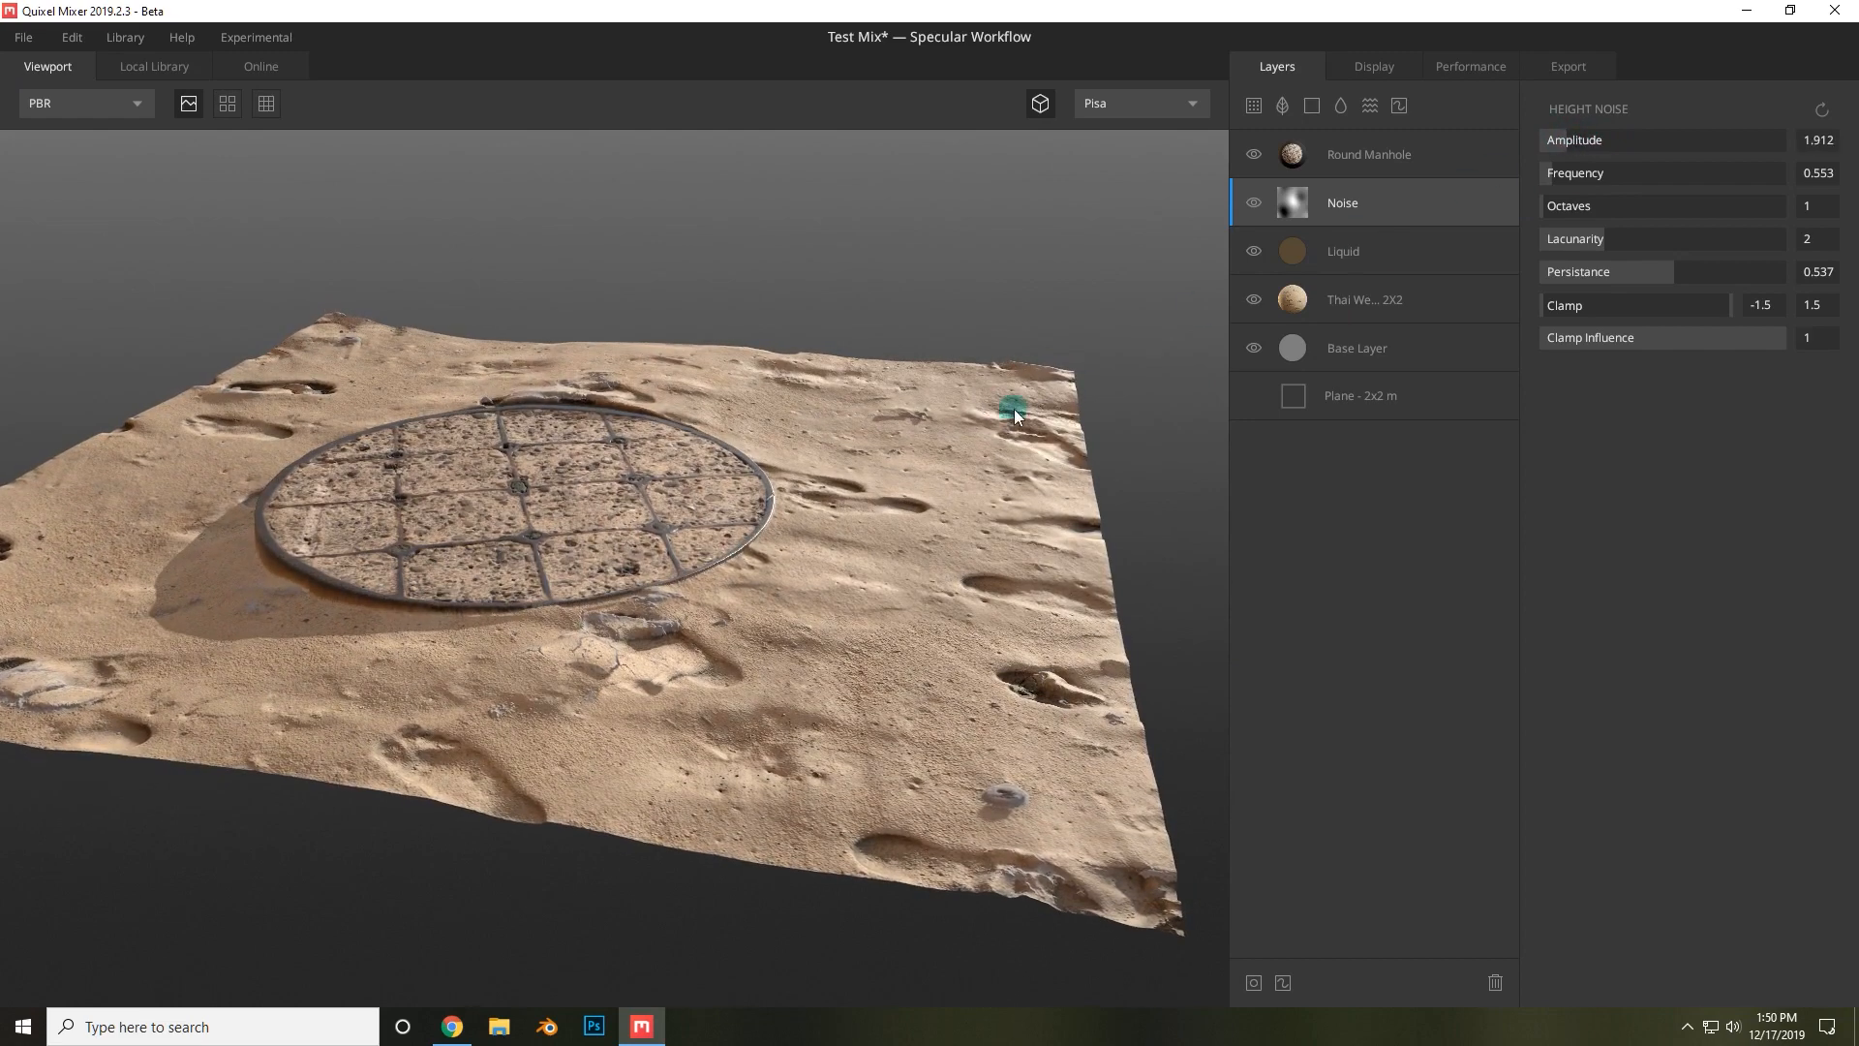
Set the Round Manhole layer's blend Threshold to -0.247.
{"action": "left_click_drag", "start_coordinate": [836, 339], "coordinate": [685, 454]}
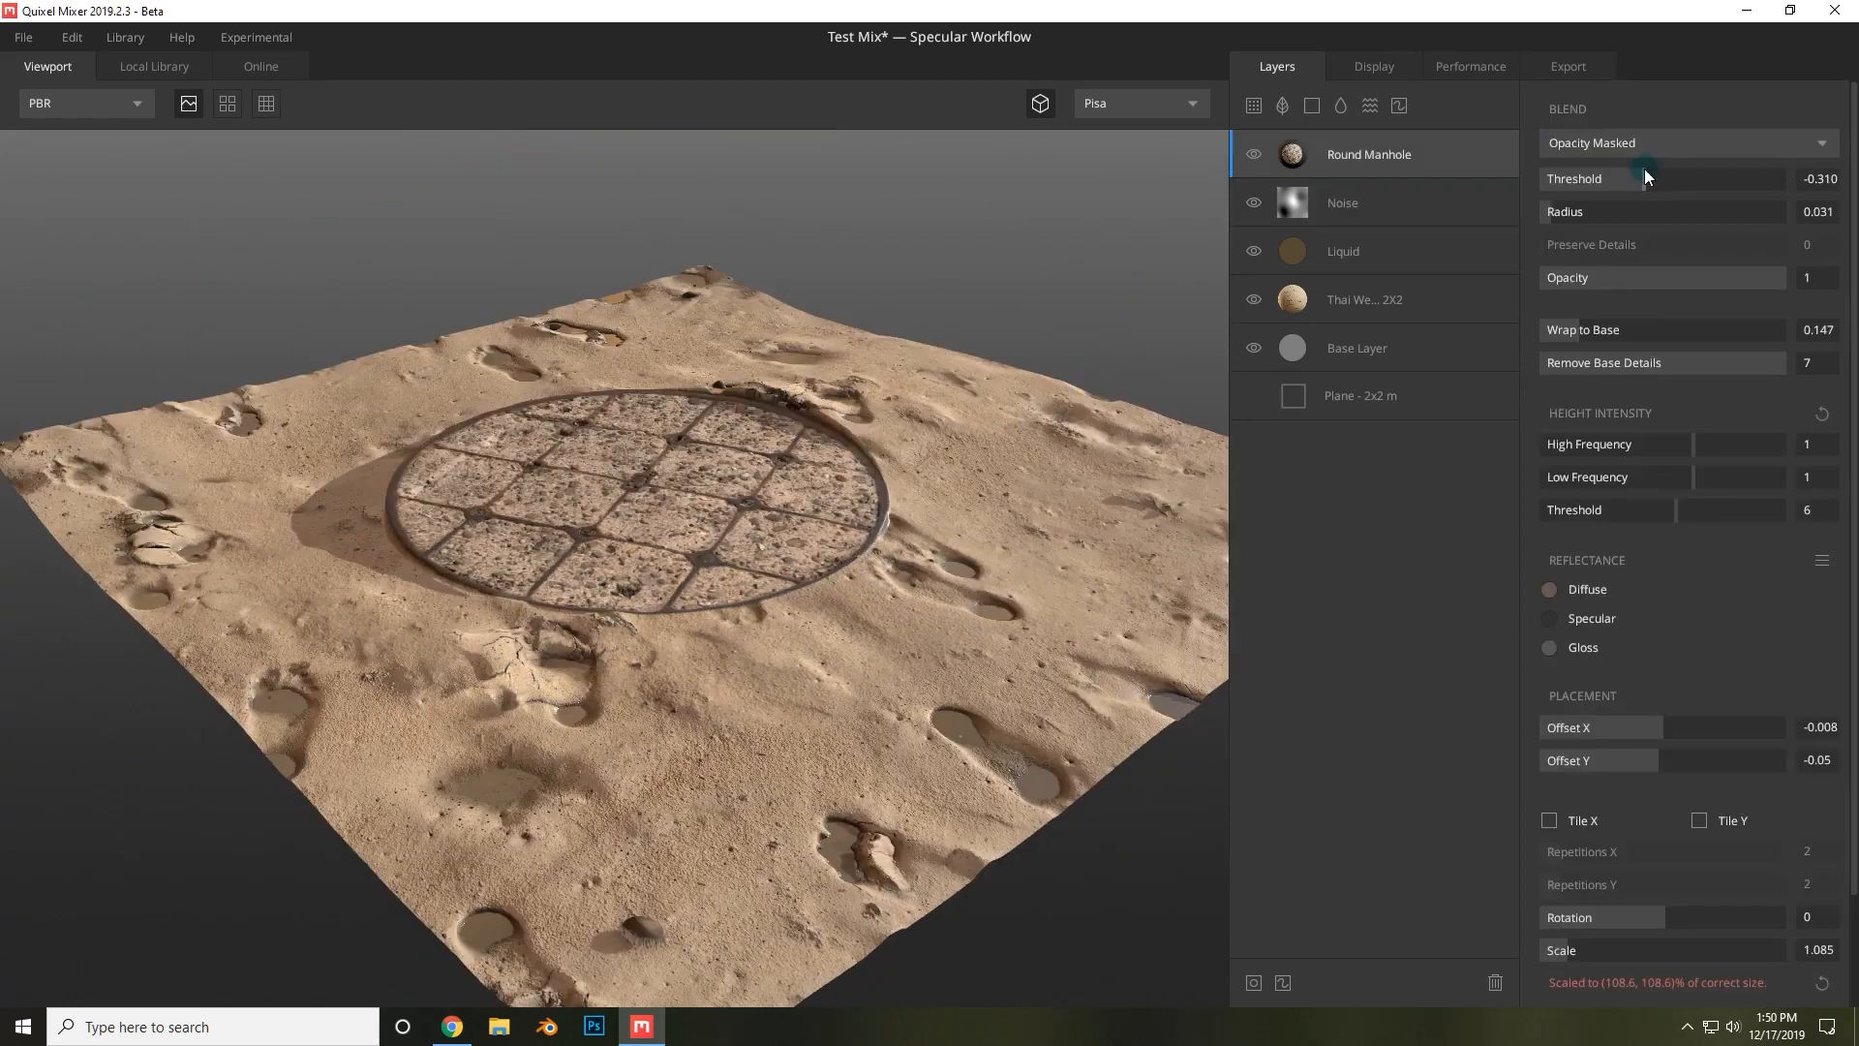
{"action": "left_click_drag", "start_coordinate": [1644, 169], "coordinate": [1647, 167]}
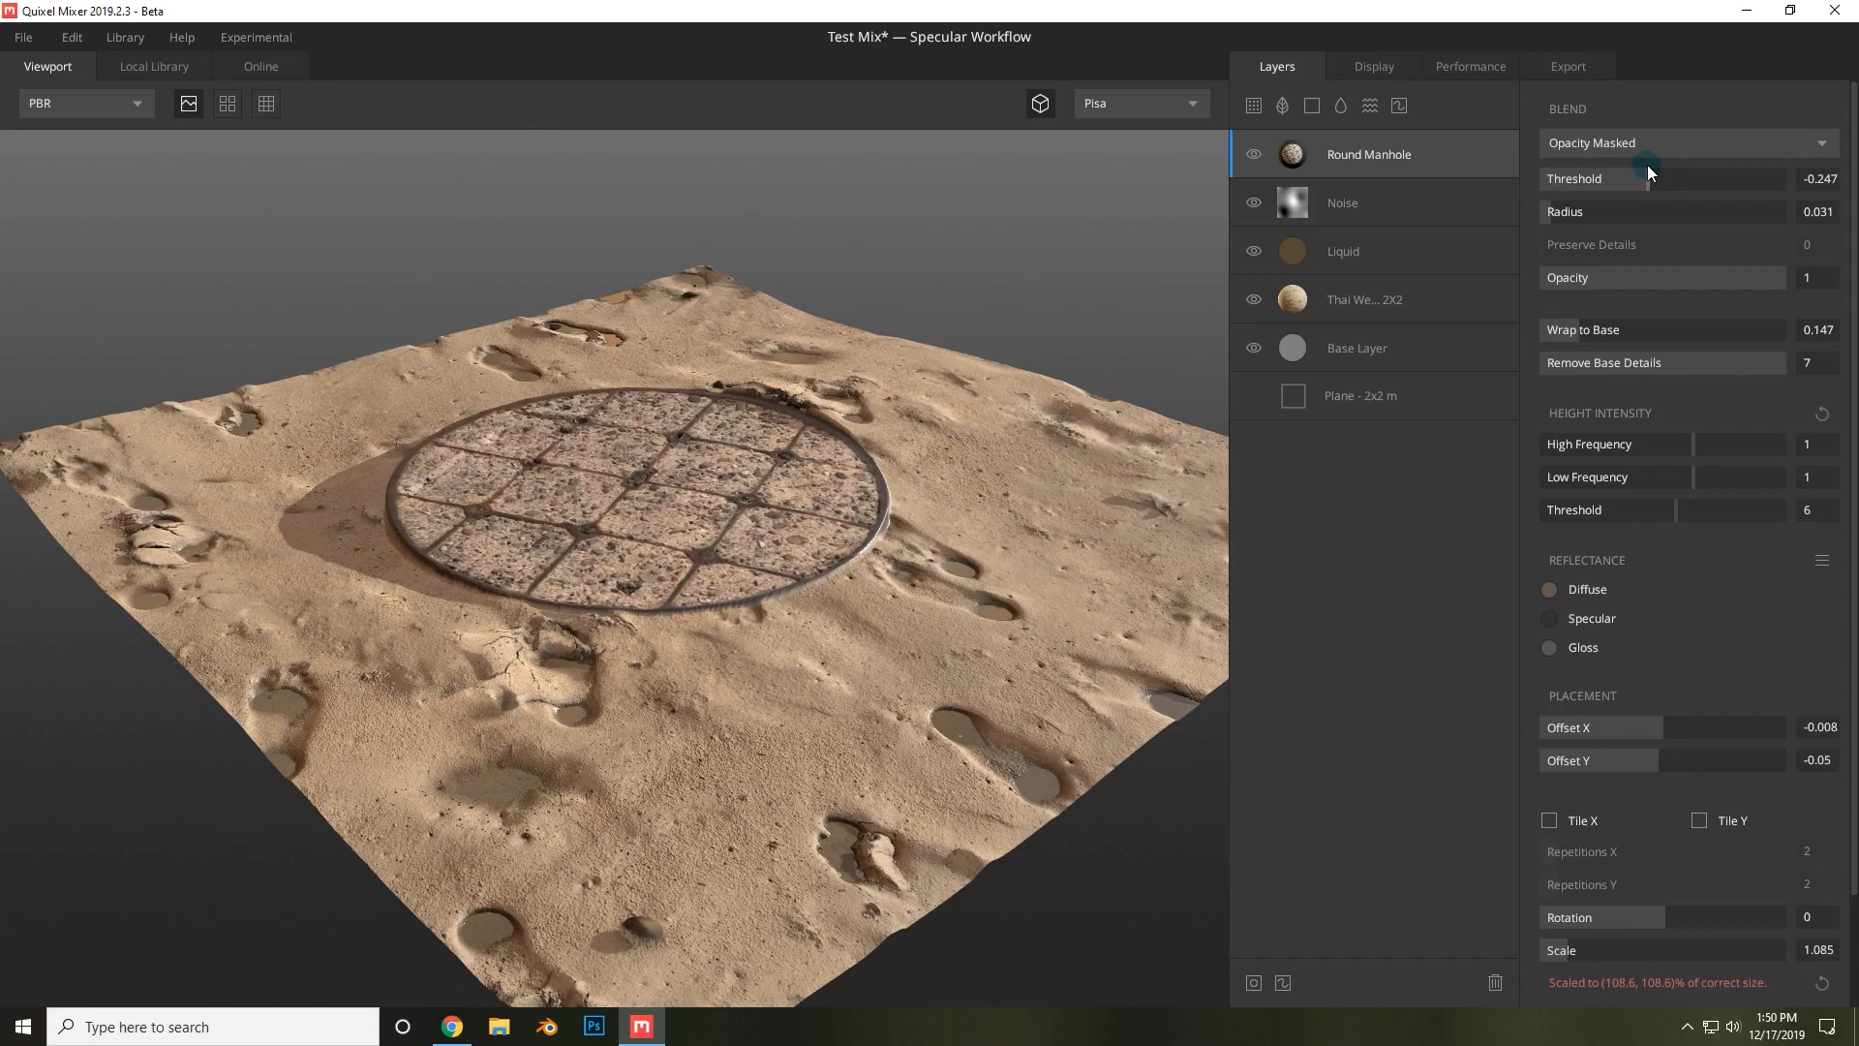
Select the sand layer and set its placement Offset X to 0.609.
{"action": "left_click_drag", "start_coordinate": [799, 668], "coordinate": [925, 741]}
{"action": "left_click", "coordinate": [1379, 211]}
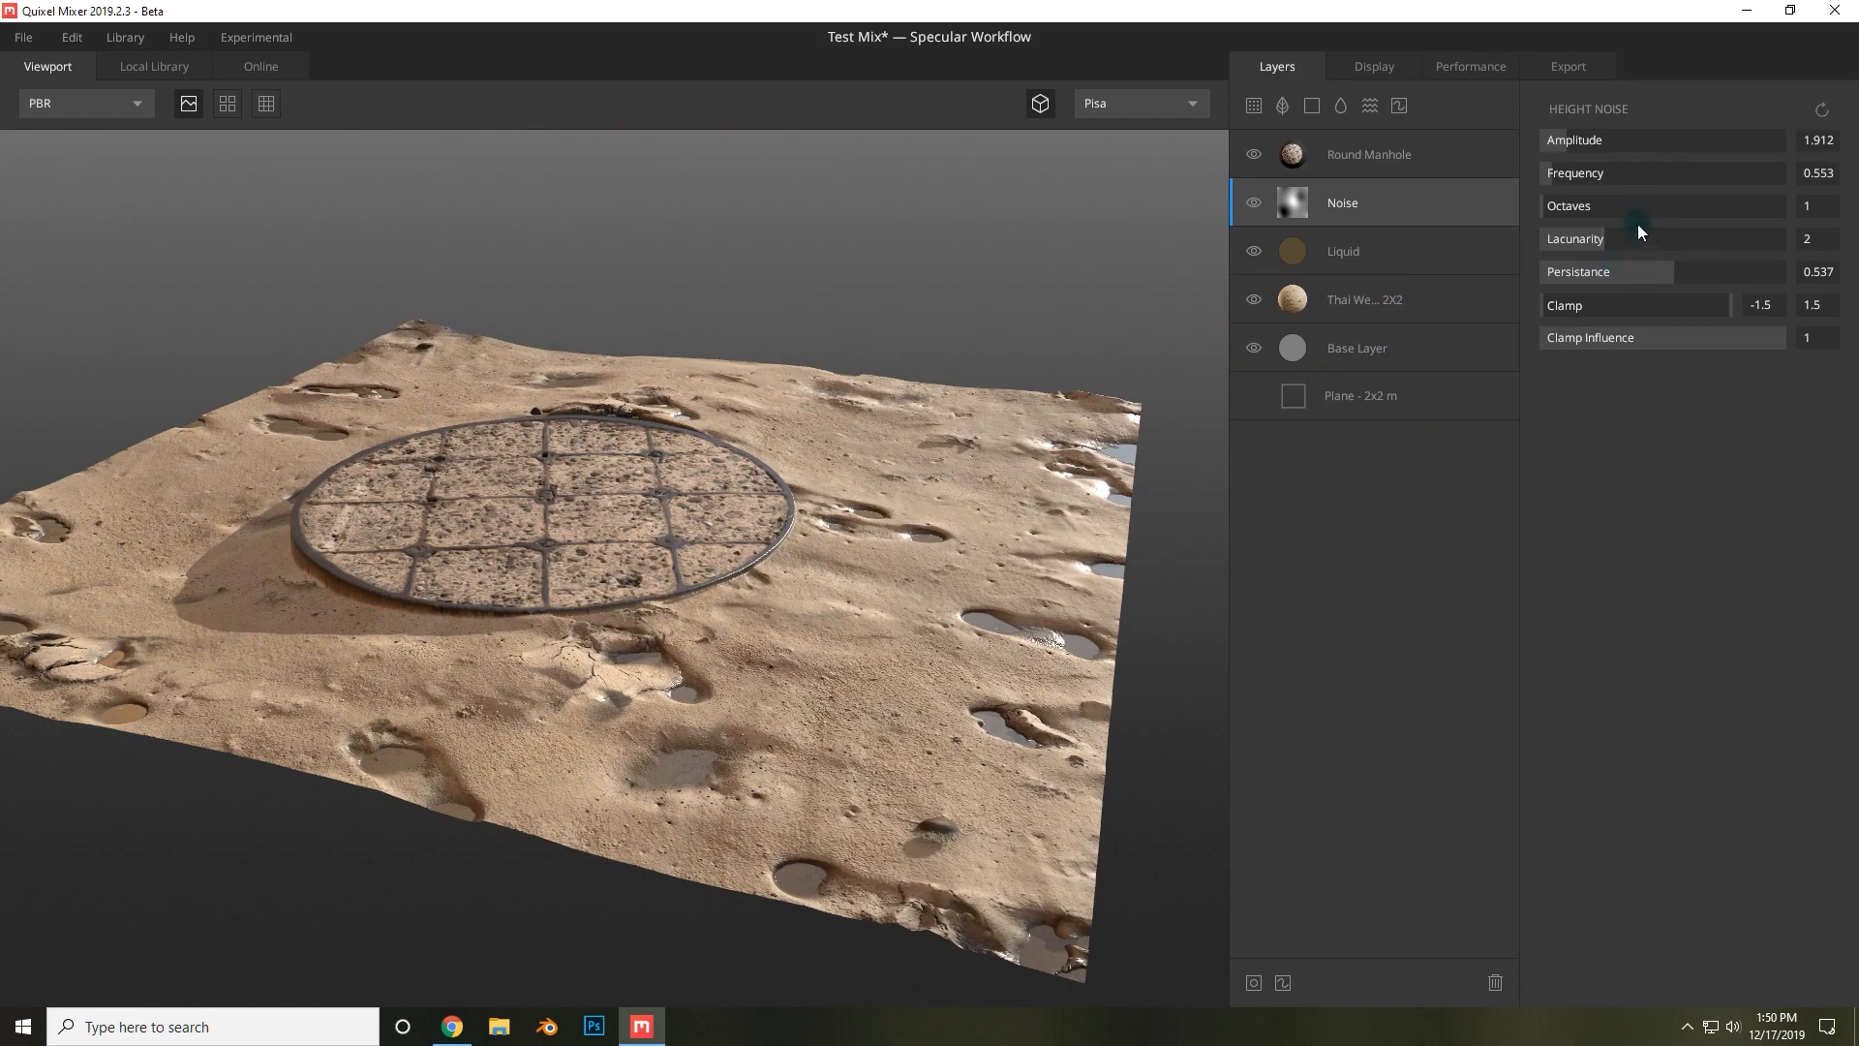
{"action": "left_click", "coordinate": [1381, 294]}
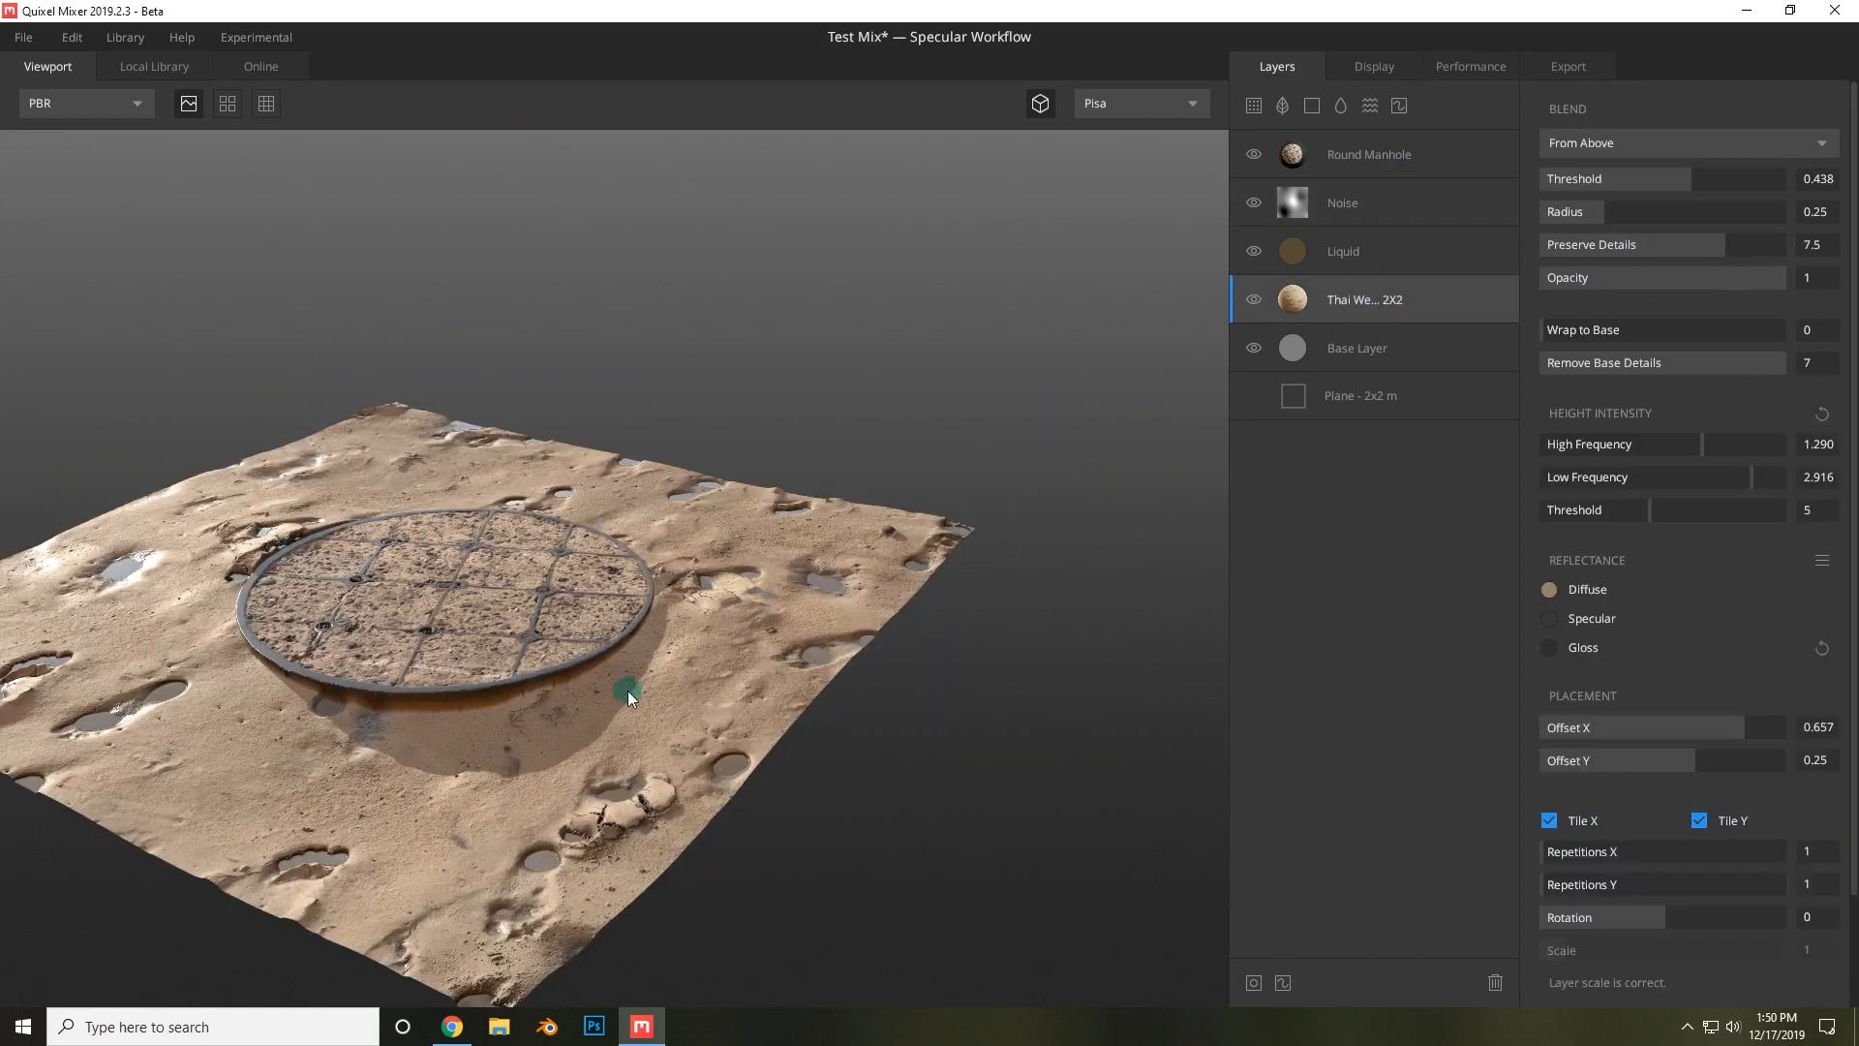
{"action": "left_click_drag", "start_coordinate": [627, 689], "coordinate": [761, 368]}
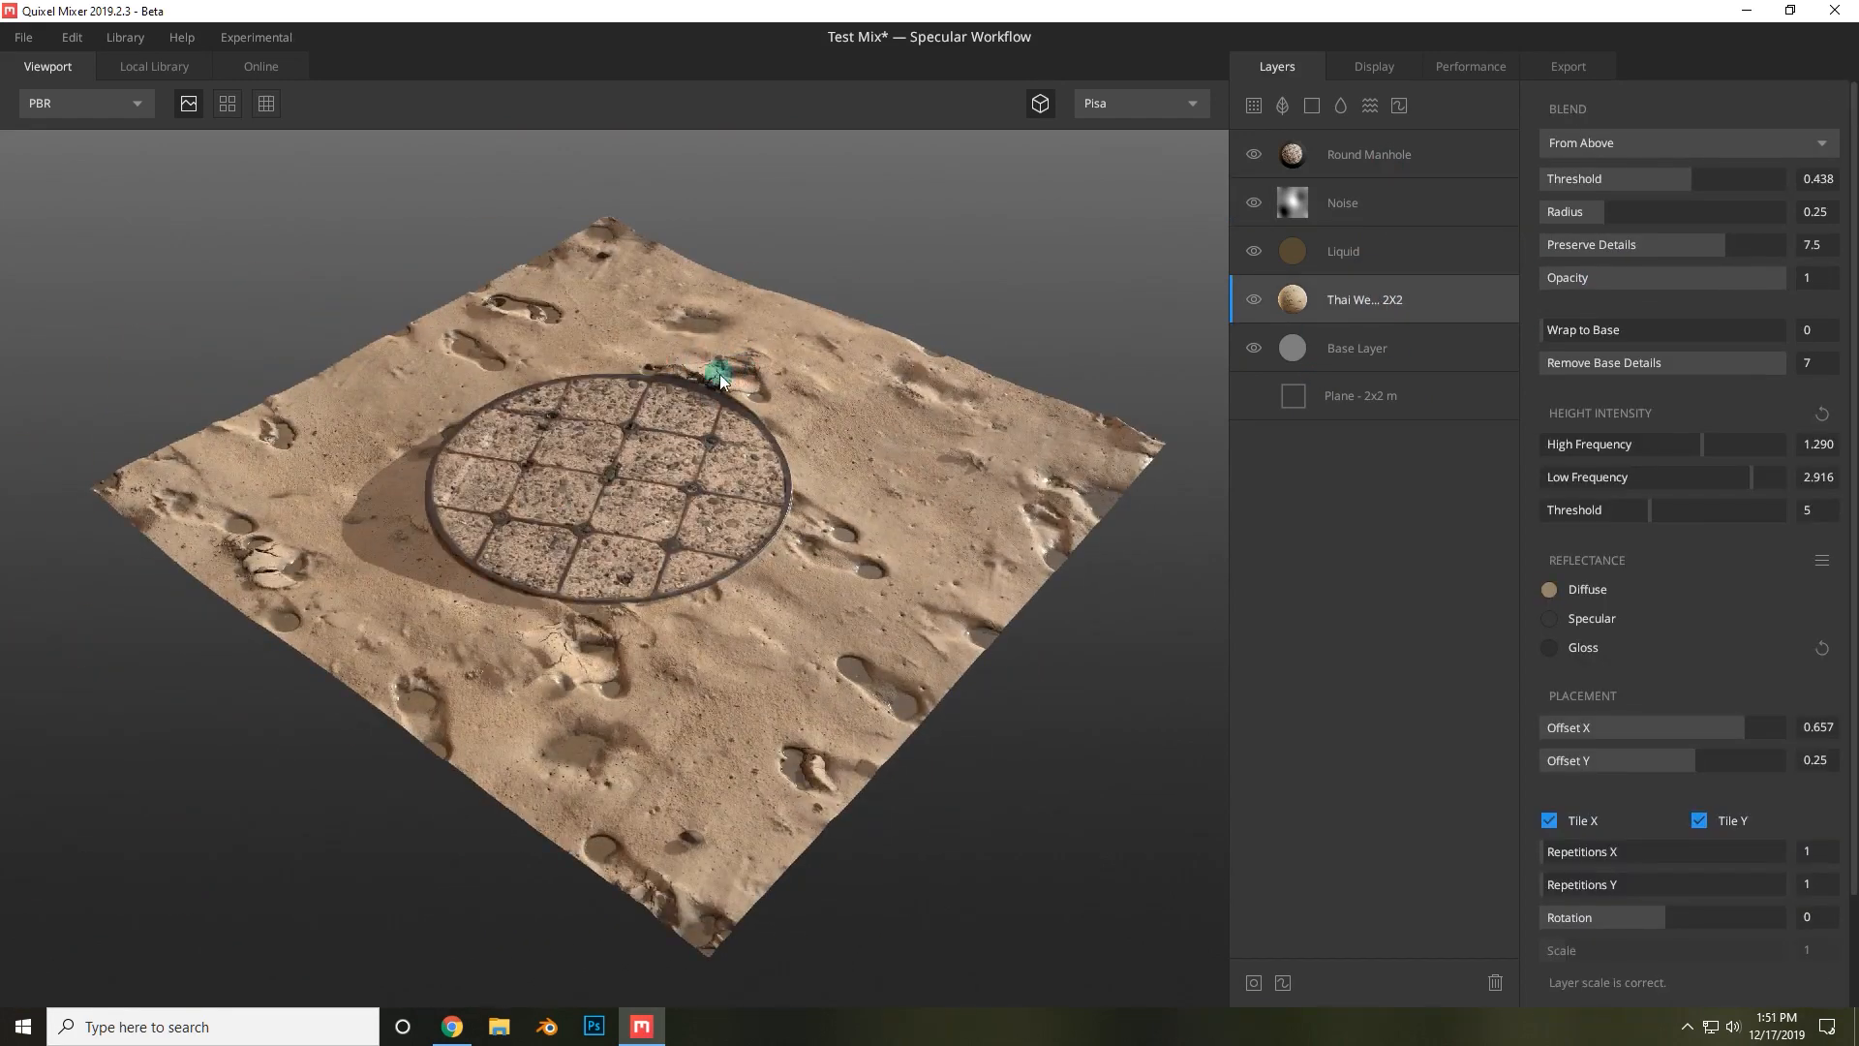
{"action": "mouse_move", "coordinate": [1734, 728]}
{"action": "left_mouse_down"}
{"action": "mouse_move", "coordinate": [1712, 723]}
{"action": "mouse_move", "coordinate": [1736, 722]}
{"action": "left_mouse_up"}
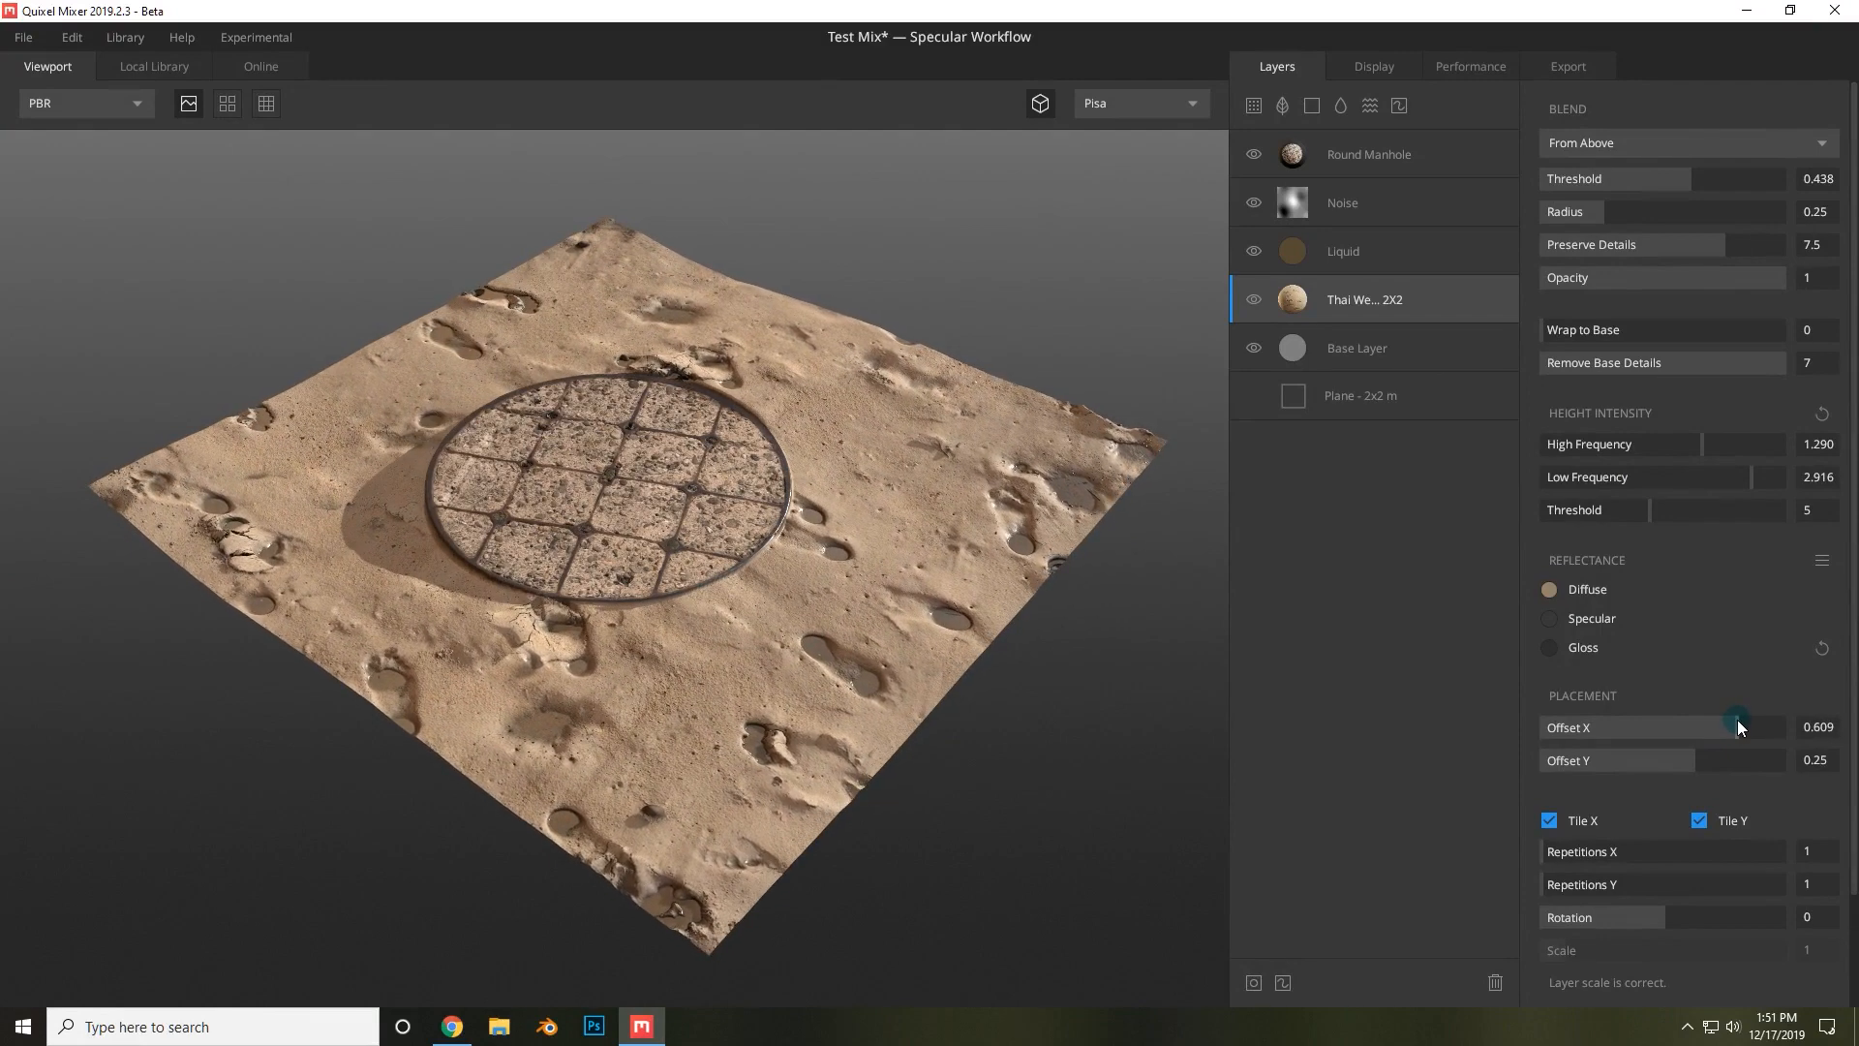
Set the sand layer's placement Offset Y to -0.059.
{"action": "left_click_drag", "start_coordinate": [872, 608], "coordinate": [623, 817]}
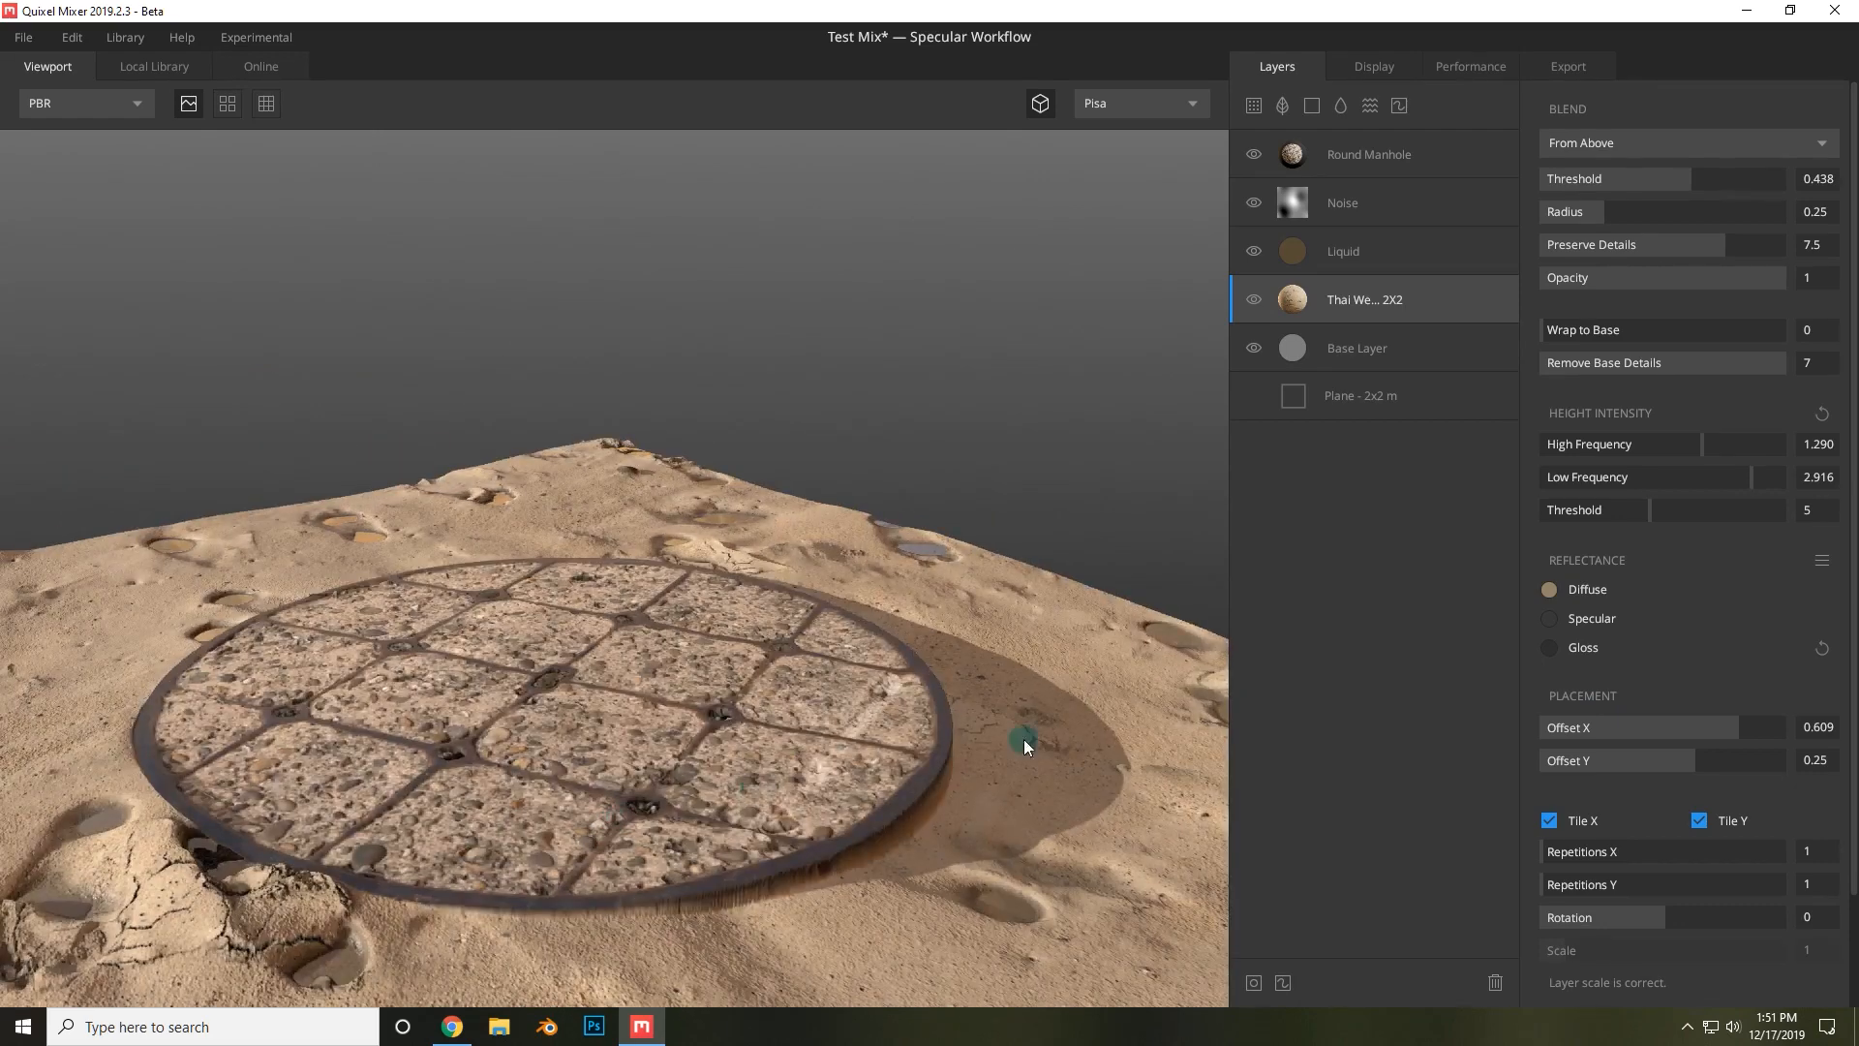
{"action": "left_click_drag", "start_coordinate": [1685, 759], "coordinate": [1657, 762]}
{"action": "left_click_drag", "start_coordinate": [839, 770], "coordinate": [1058, 678]}
{"action": "left_click", "coordinate": [704, 523]}
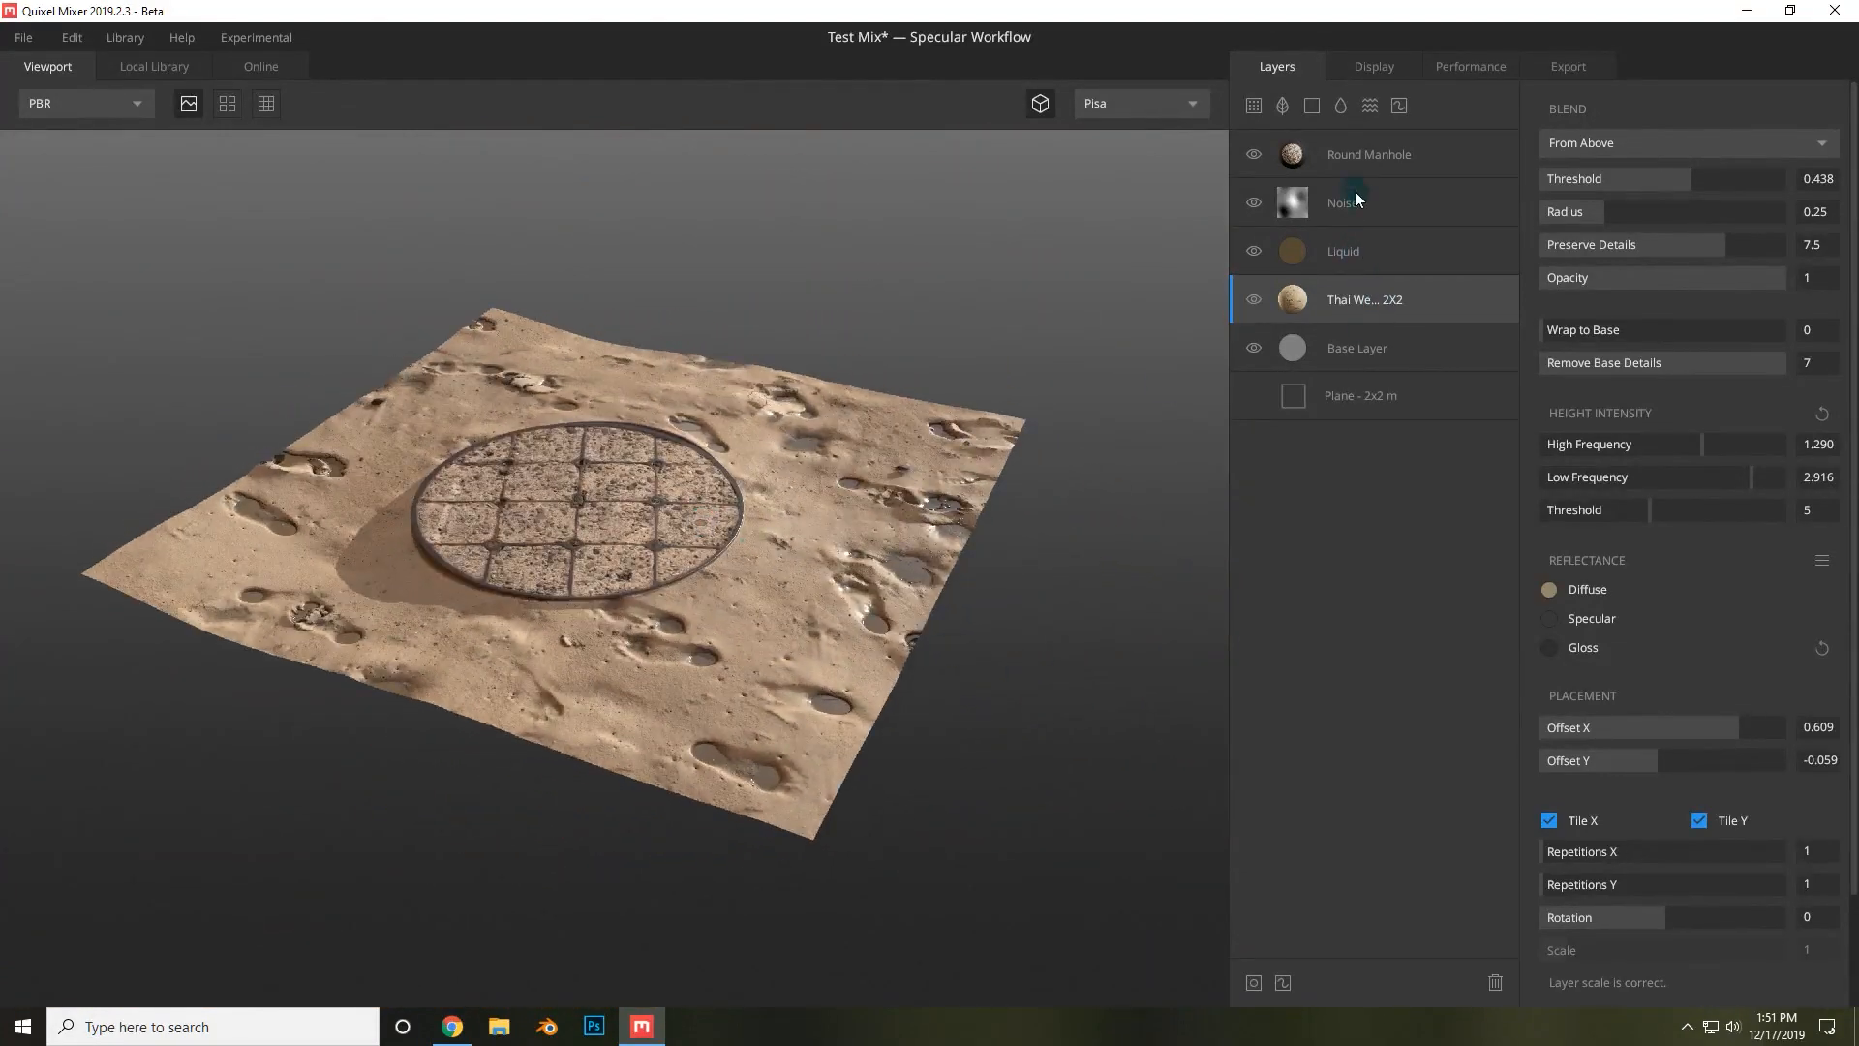
Select the Round Manhole layer and nudge its placement Offset X slightly.
{"action": "left_click", "coordinate": [1368, 159]}
{"action": "scroll", "coordinate": [1646, 683], "scroll_direction": "down", "scroll_amount": 1}
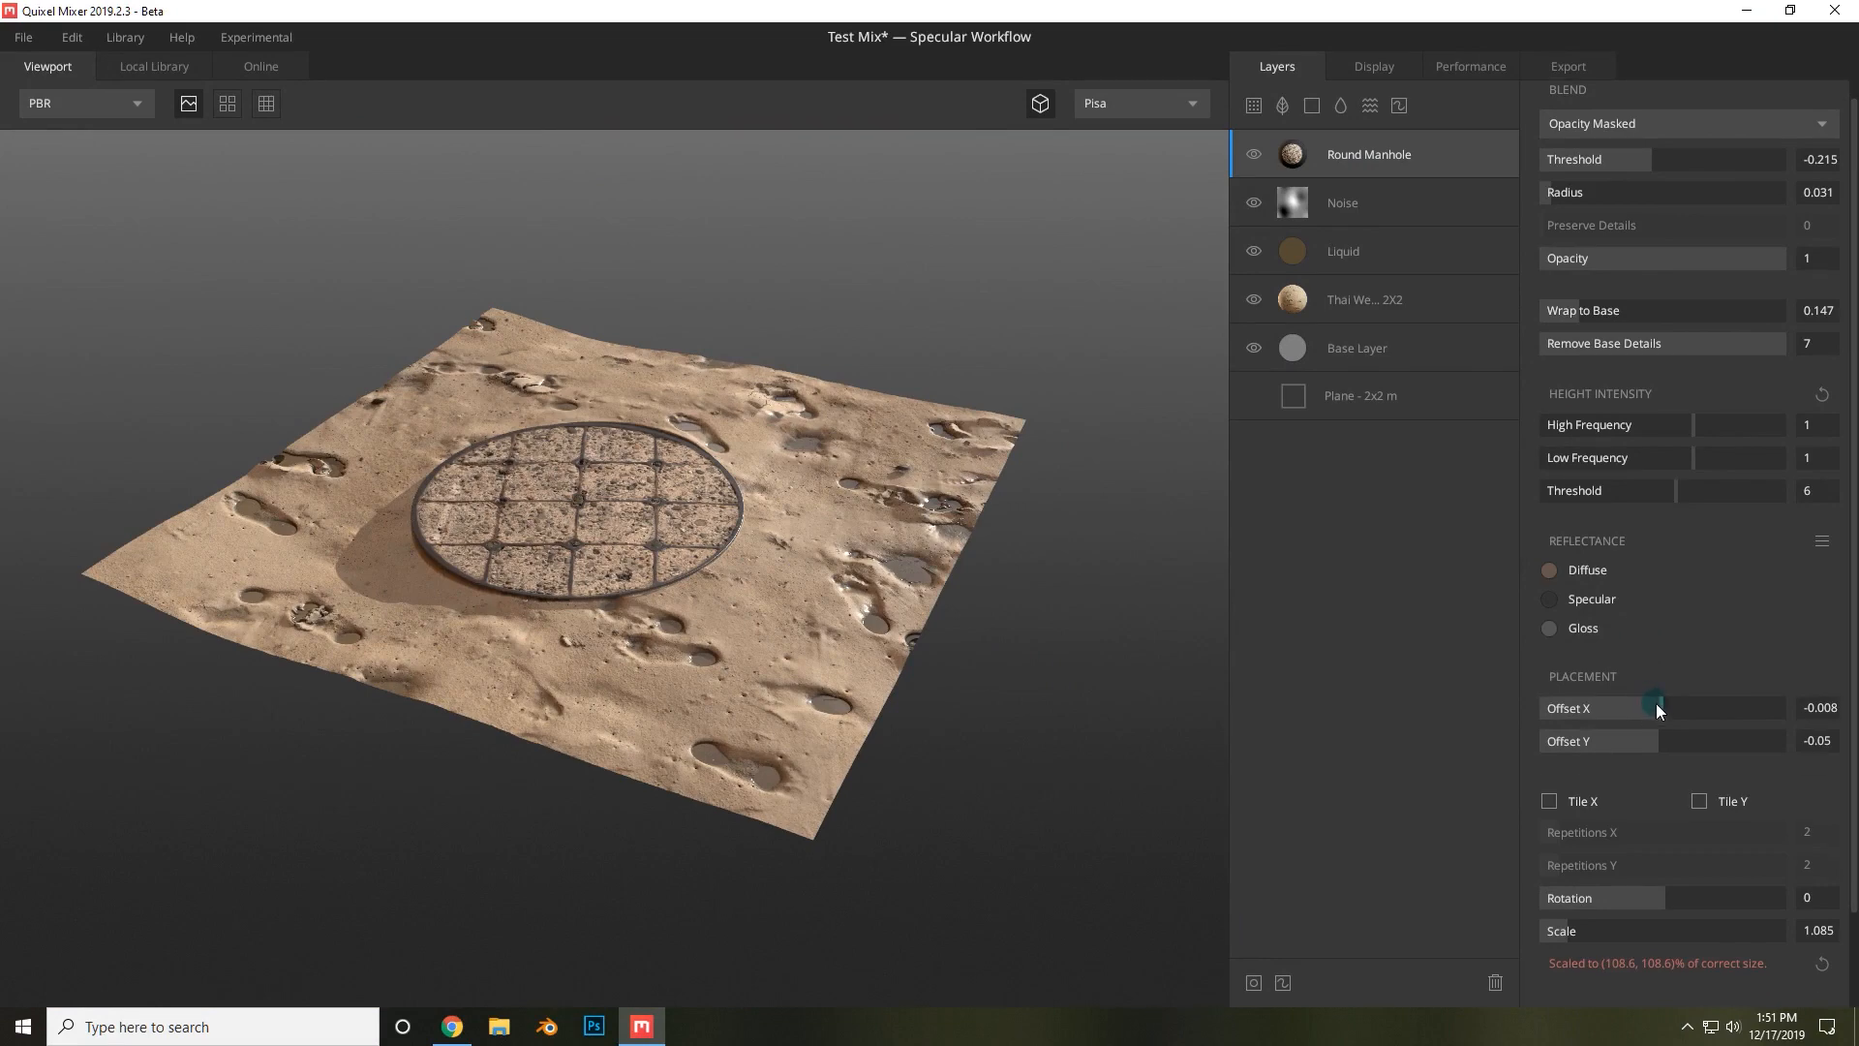
{"action": "left_click_drag", "start_coordinate": [1656, 708], "coordinate": [1659, 708]}
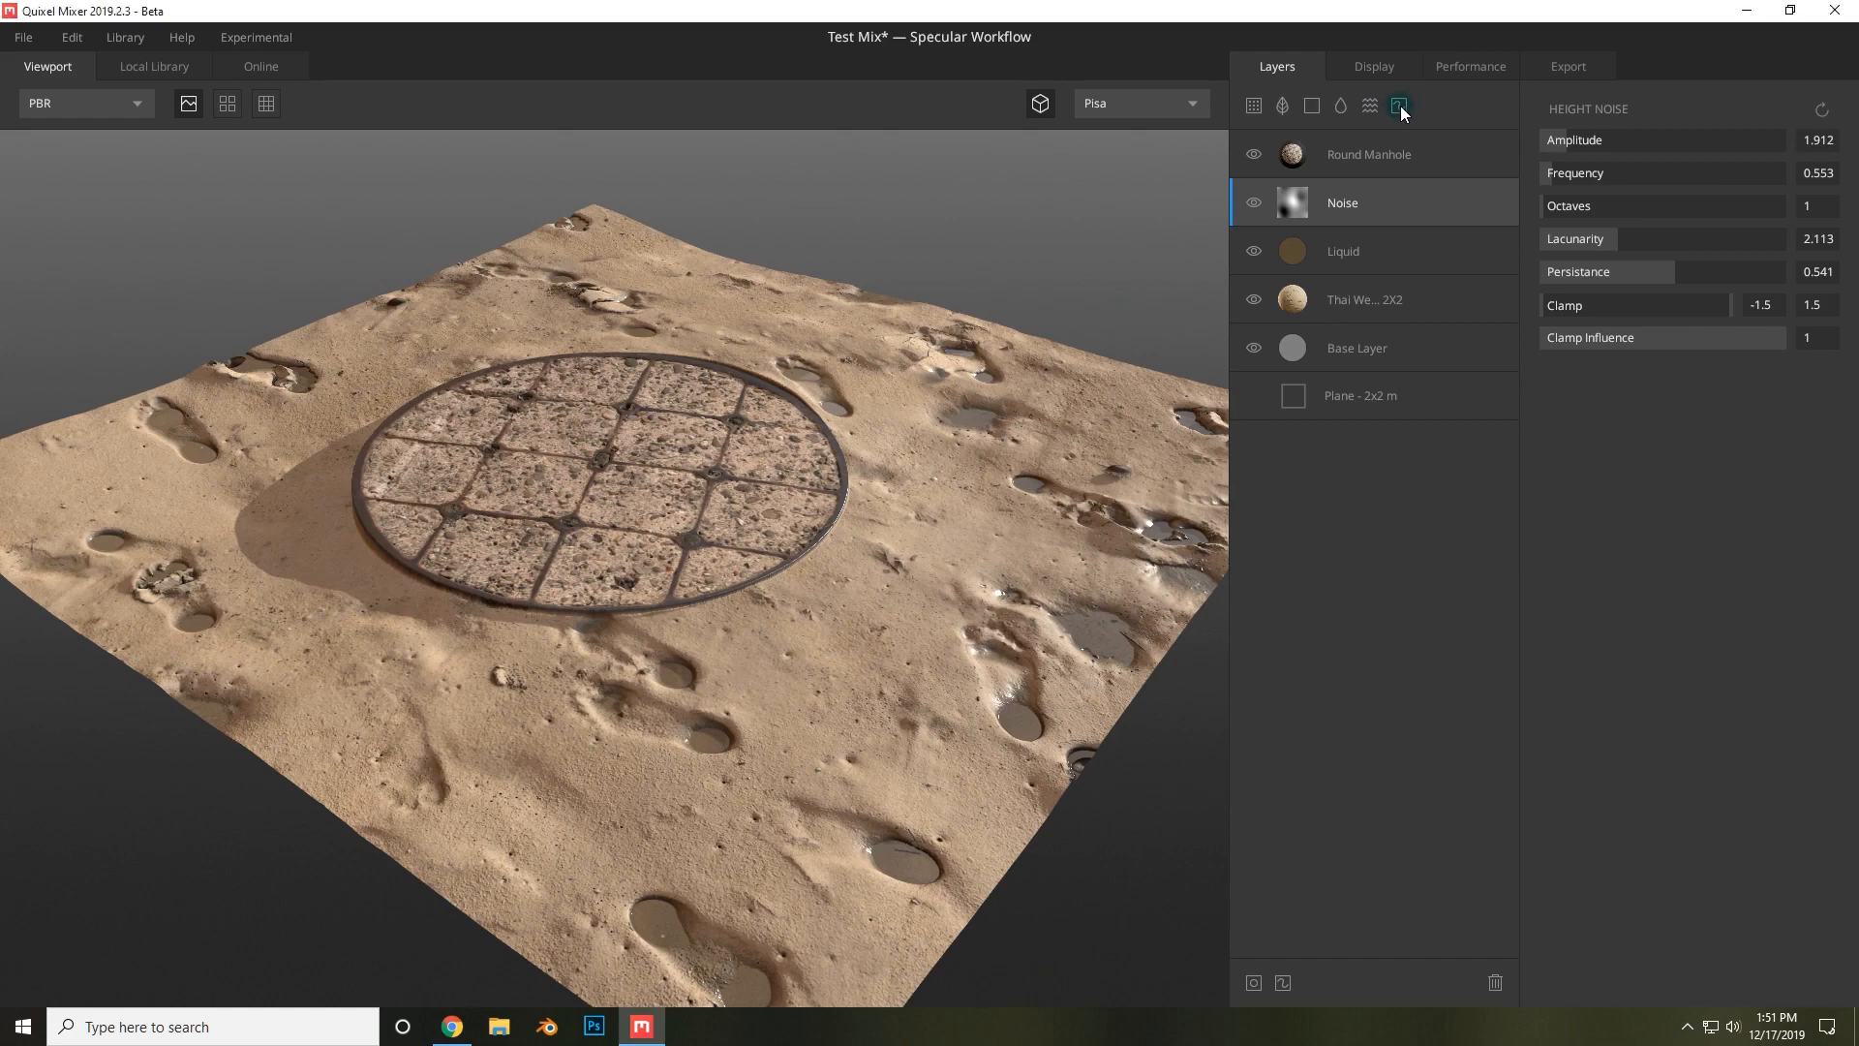
Add a paint layer on top of the Round Manhole layer and delete the extra duplicate paint layer.
{"action": "double_click", "coordinate": [1401, 107]}
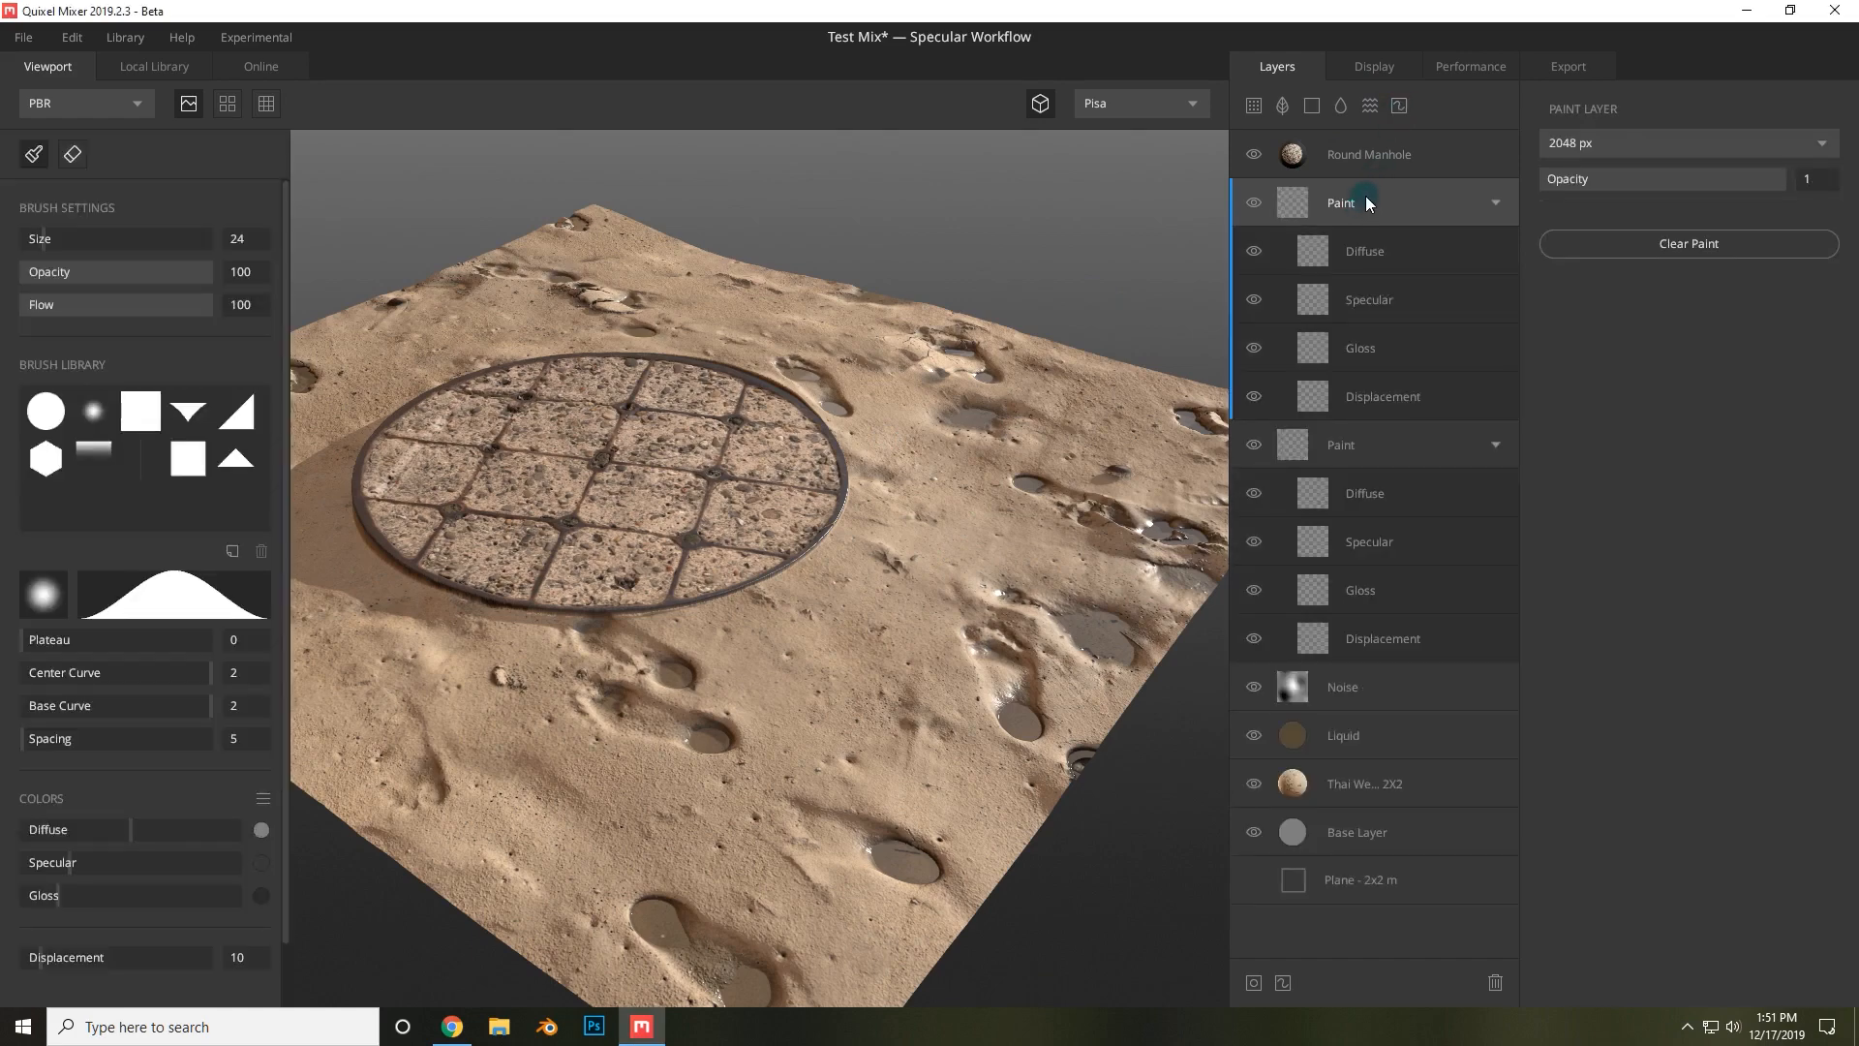
{"action": "left_click_drag", "start_coordinate": [1365, 195], "coordinate": [1373, 144]}
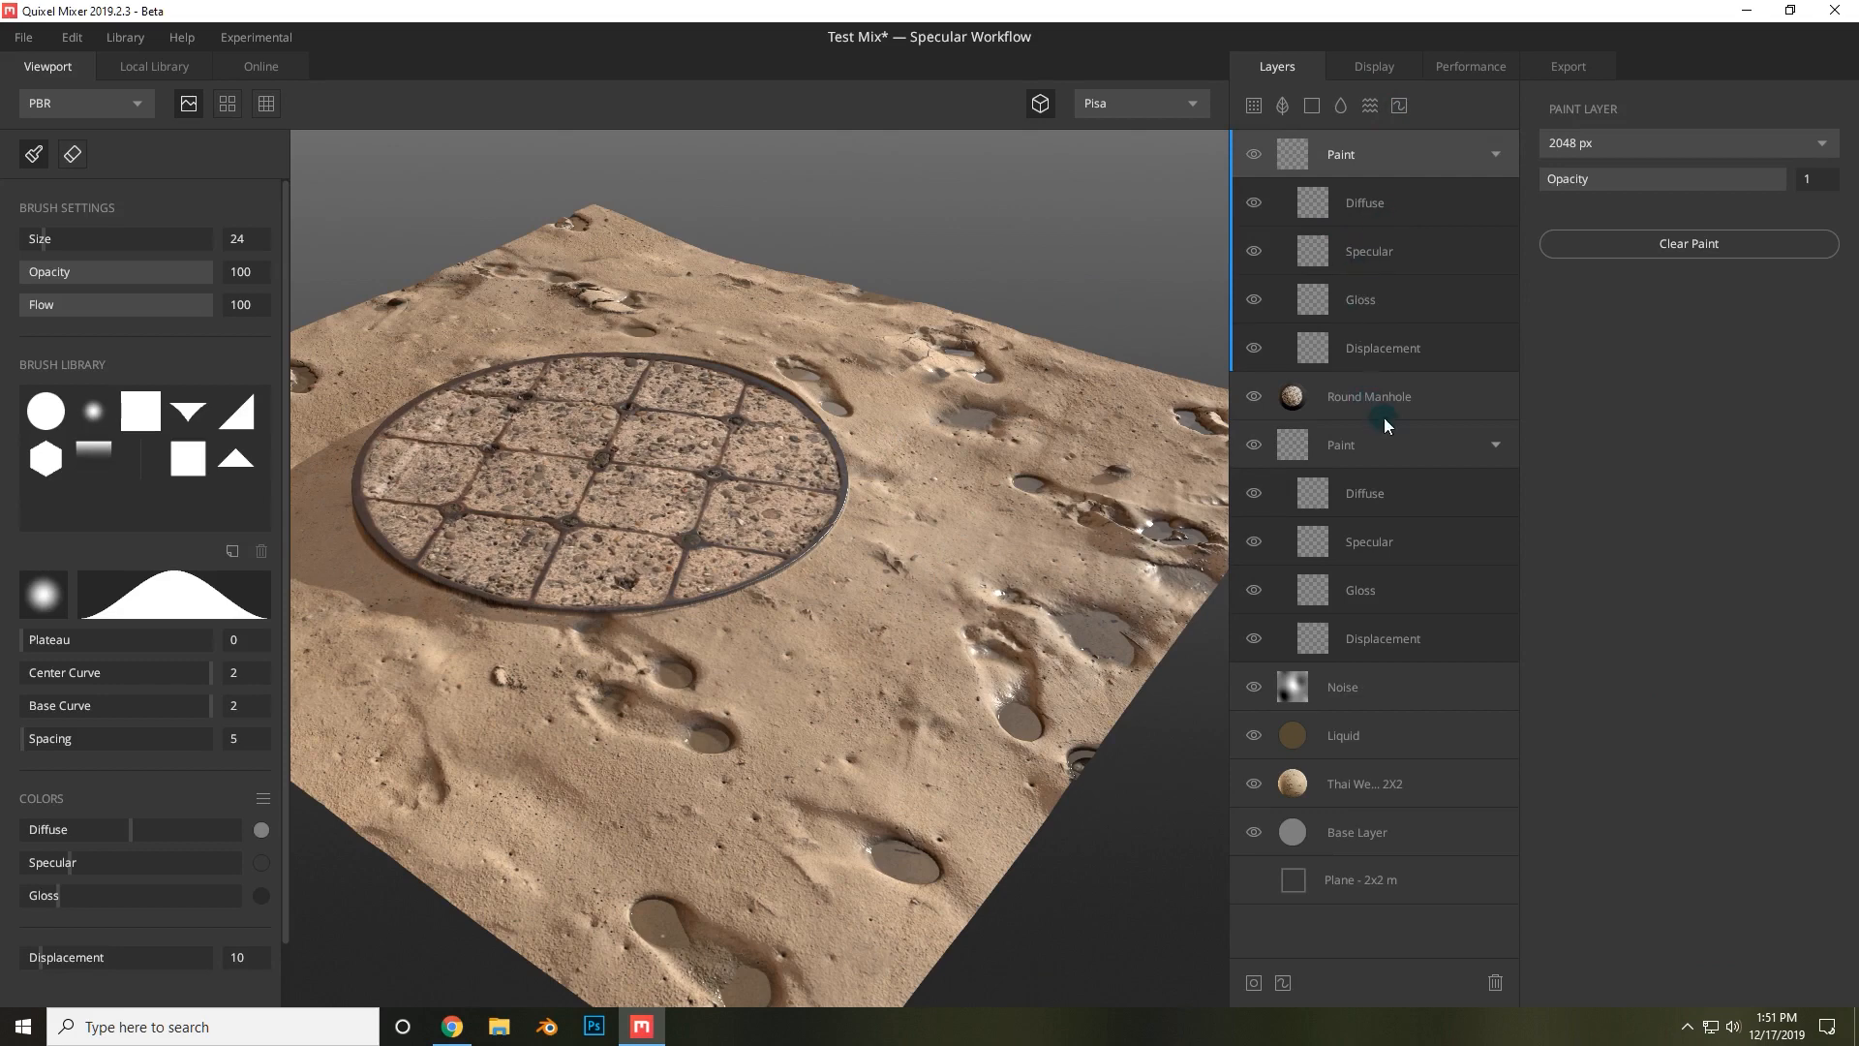
{"action": "left_click", "coordinate": [1398, 448]}
{"action": "key", "text": "Delete"}
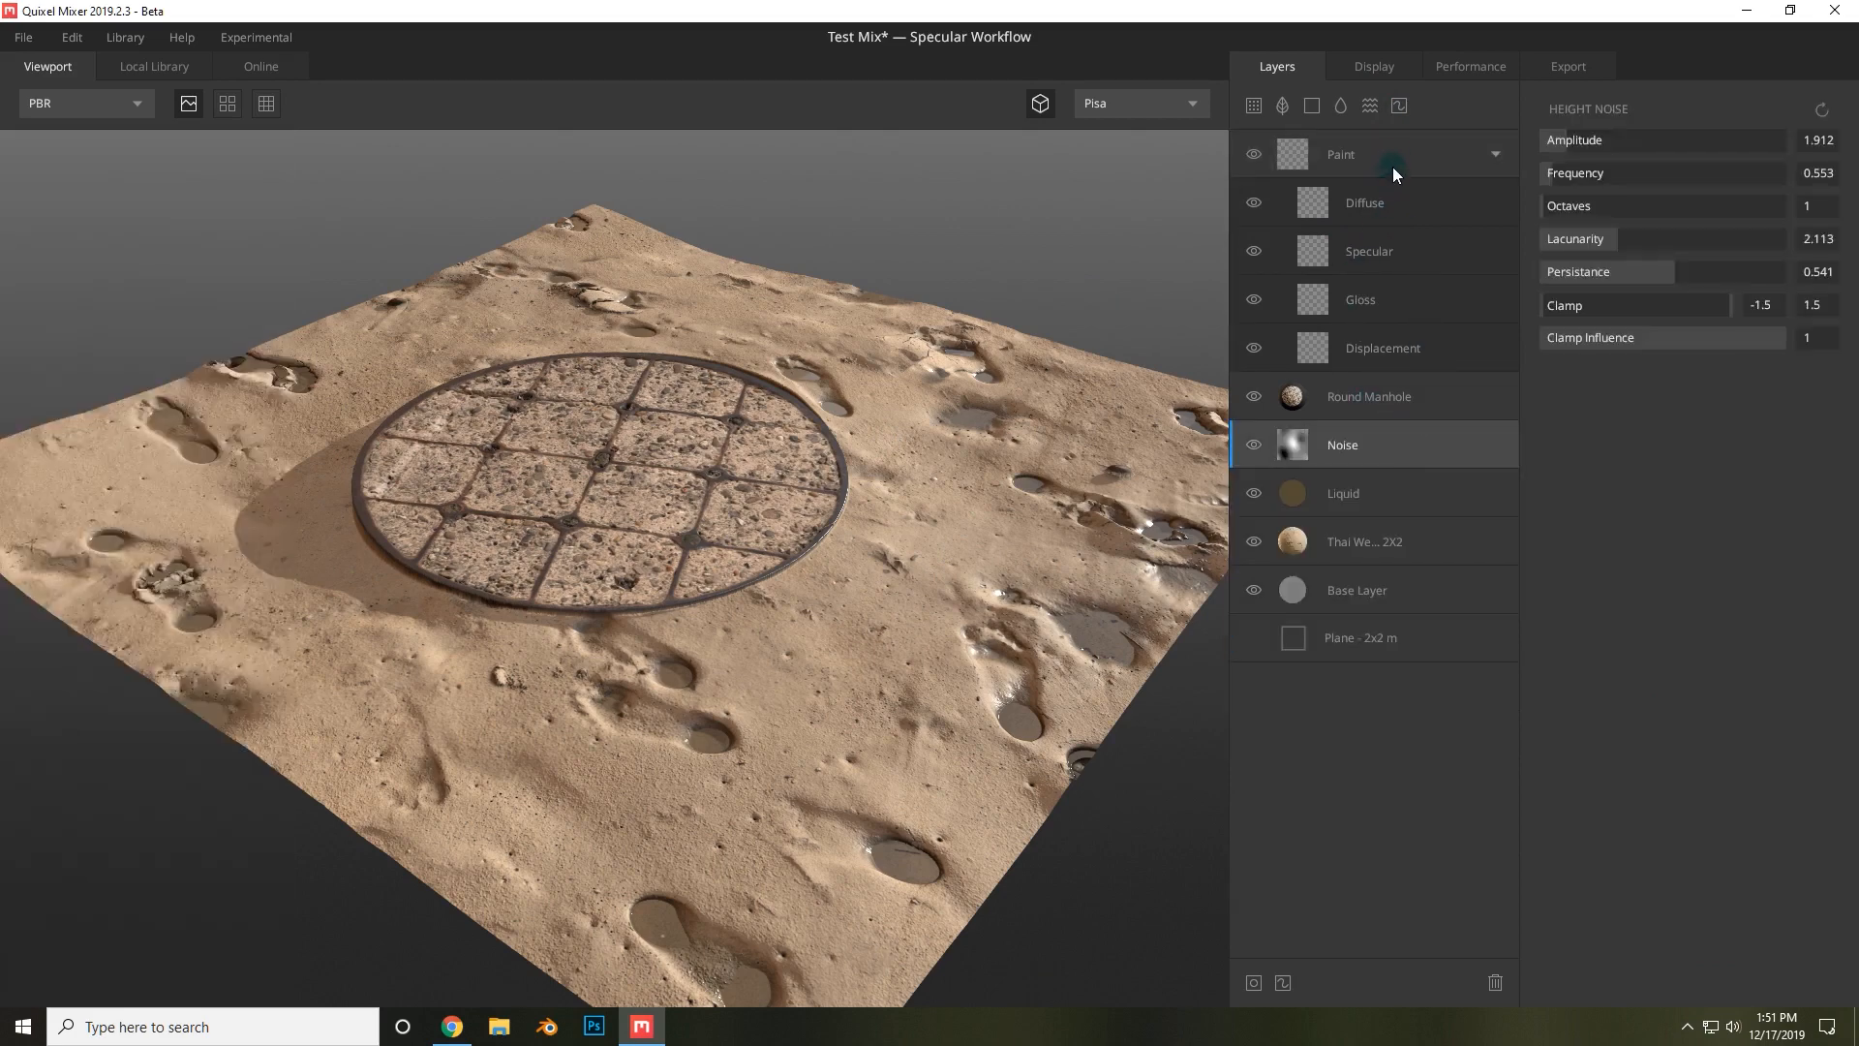
{"action": "left_click", "coordinate": [1373, 153]}
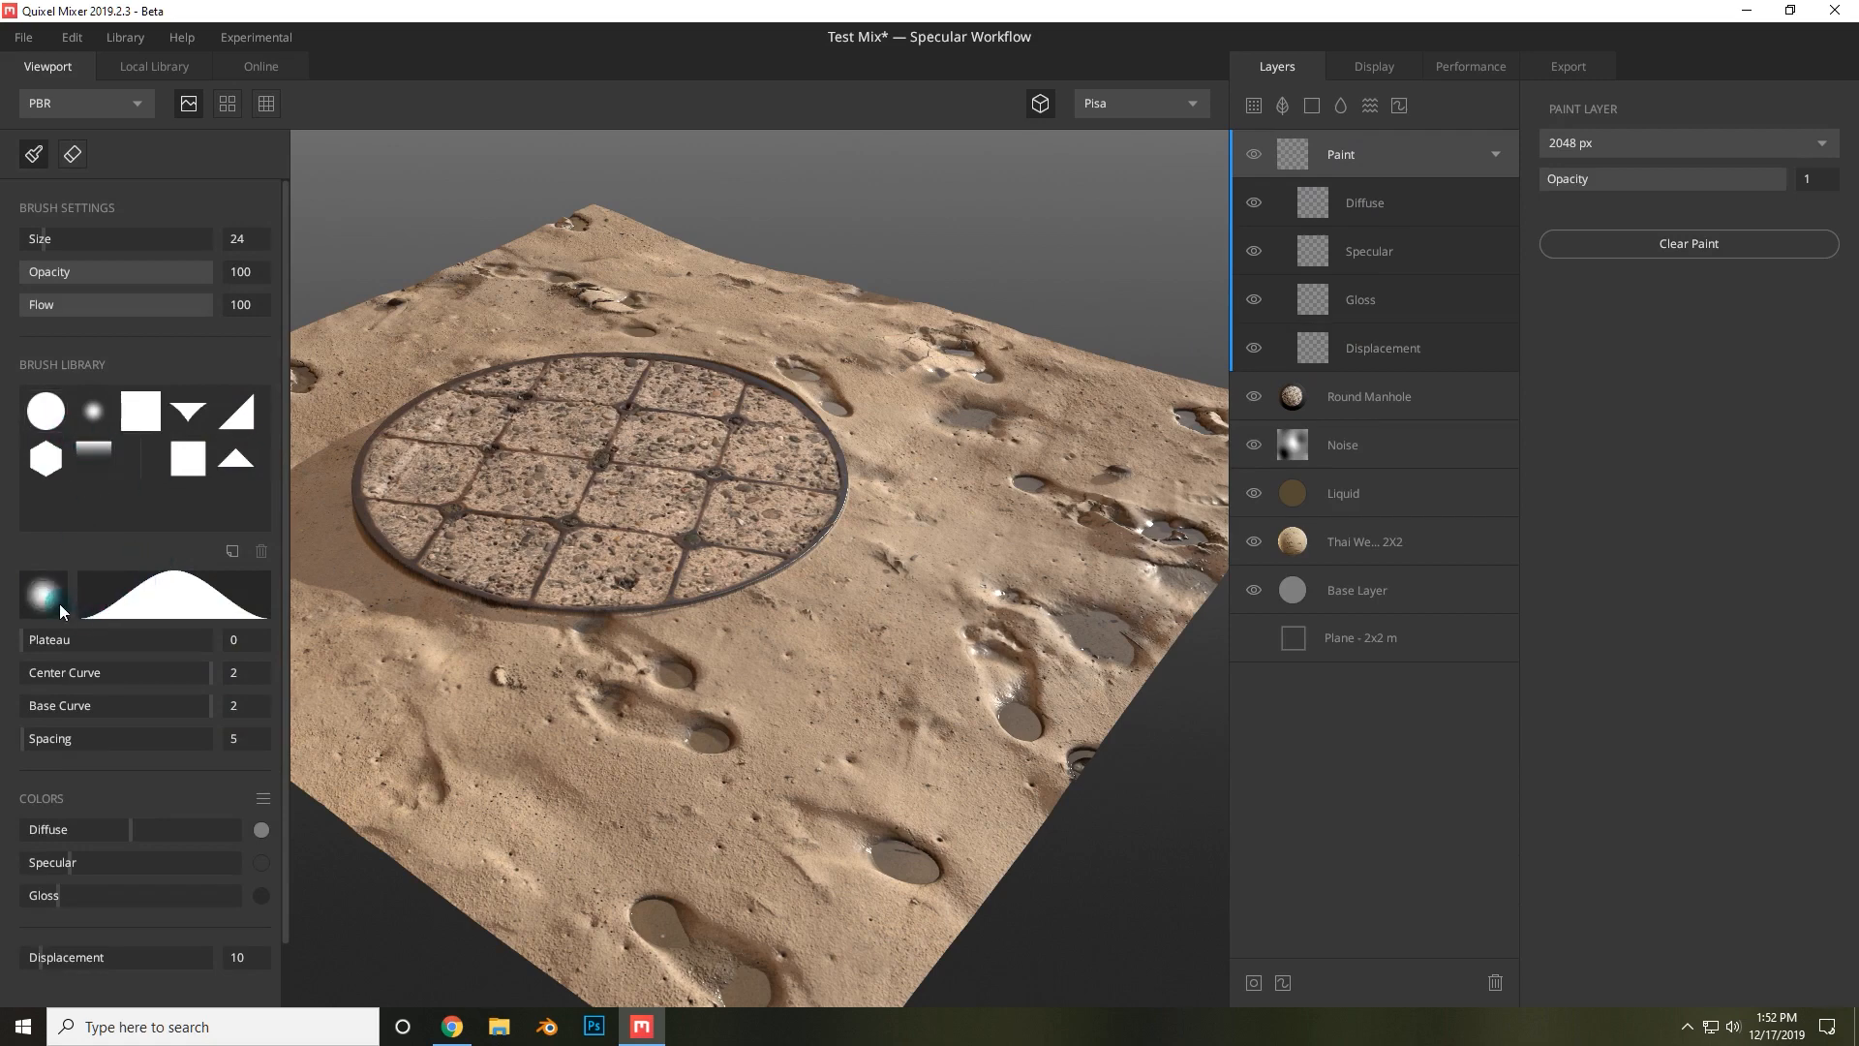
Shape the brush falloff with Plateau 0.17 and Center Curve 1.96, undoing a test stroke.
{"action": "mouse_move", "coordinate": [113, 642]}
{"action": "left_mouse_down"}
{"action": "mouse_move", "coordinate": [64, 640]}
{"action": "mouse_move", "coordinate": [97, 672]}
{"action": "mouse_move", "coordinate": [174, 672]}
{"action": "mouse_move", "coordinate": [83, 660]}
{"action": "left_mouse_up"}
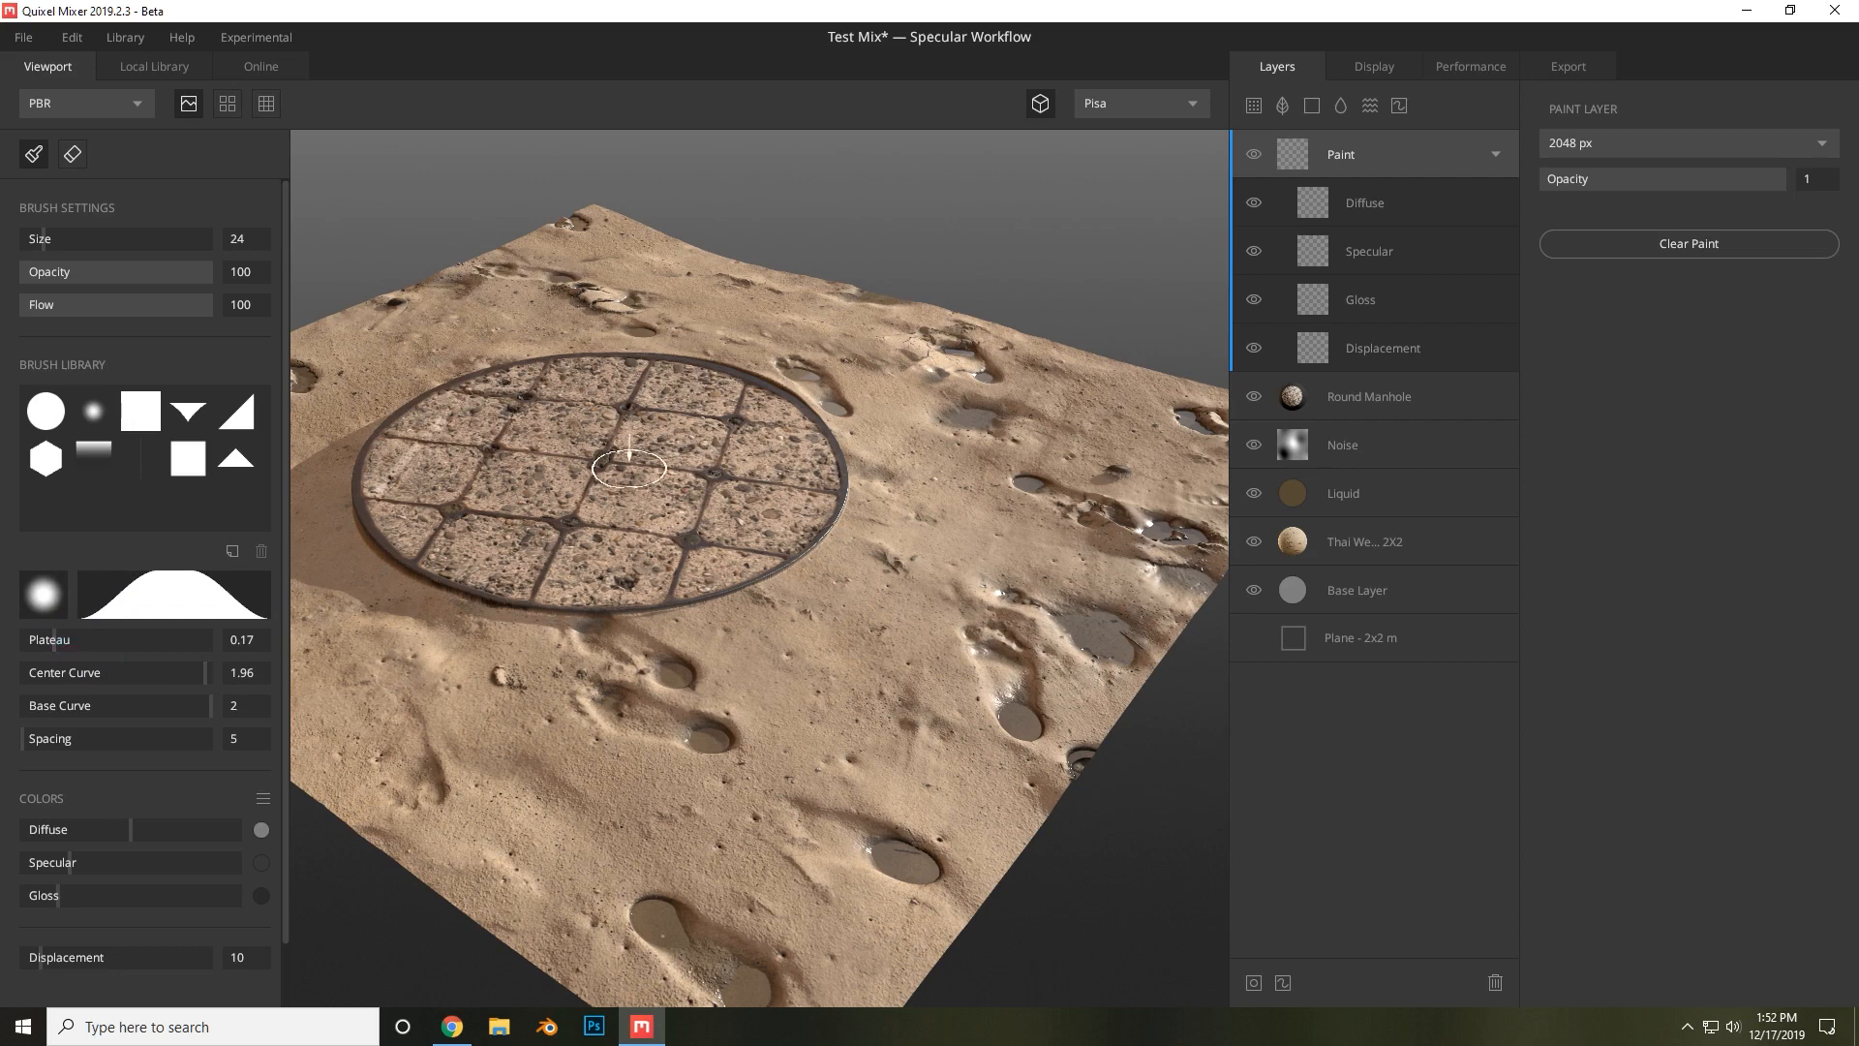
{"action": "left_click_drag", "start_coordinate": [668, 455], "coordinate": [629, 535]}
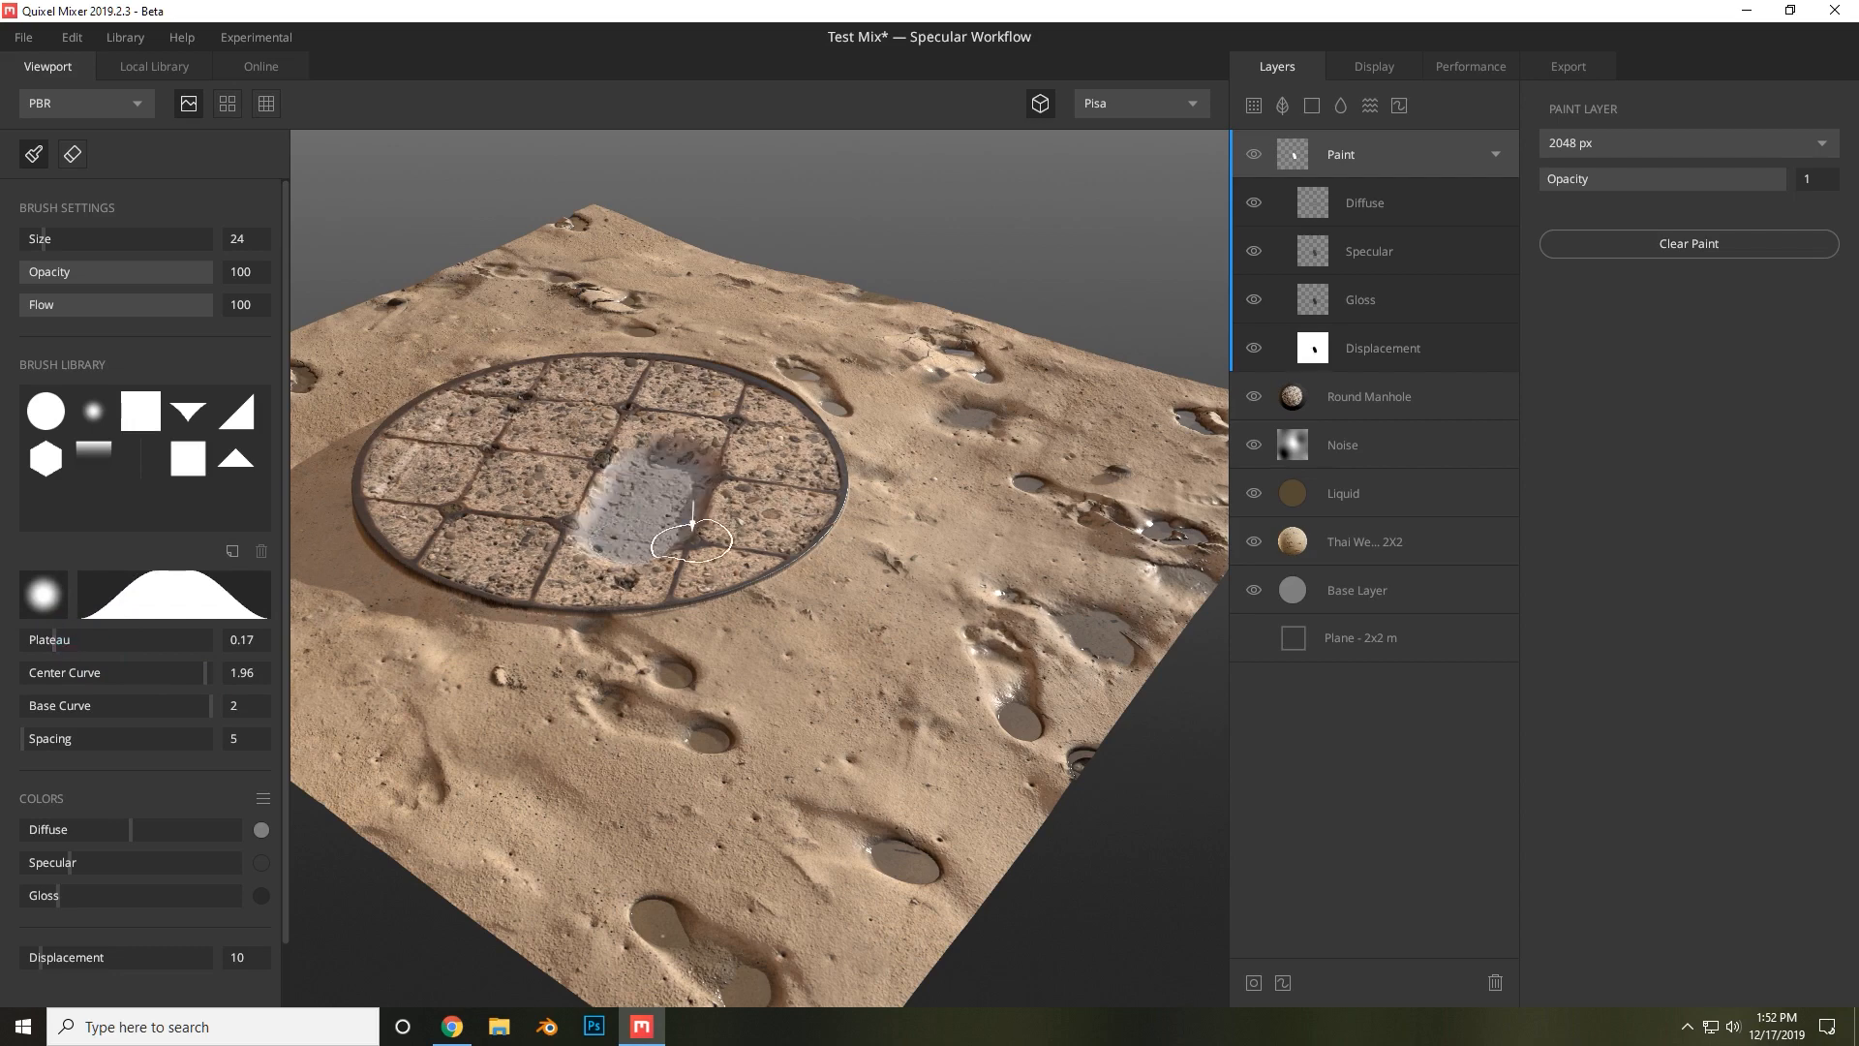
{"action": "key", "text": "ctrl+z"}
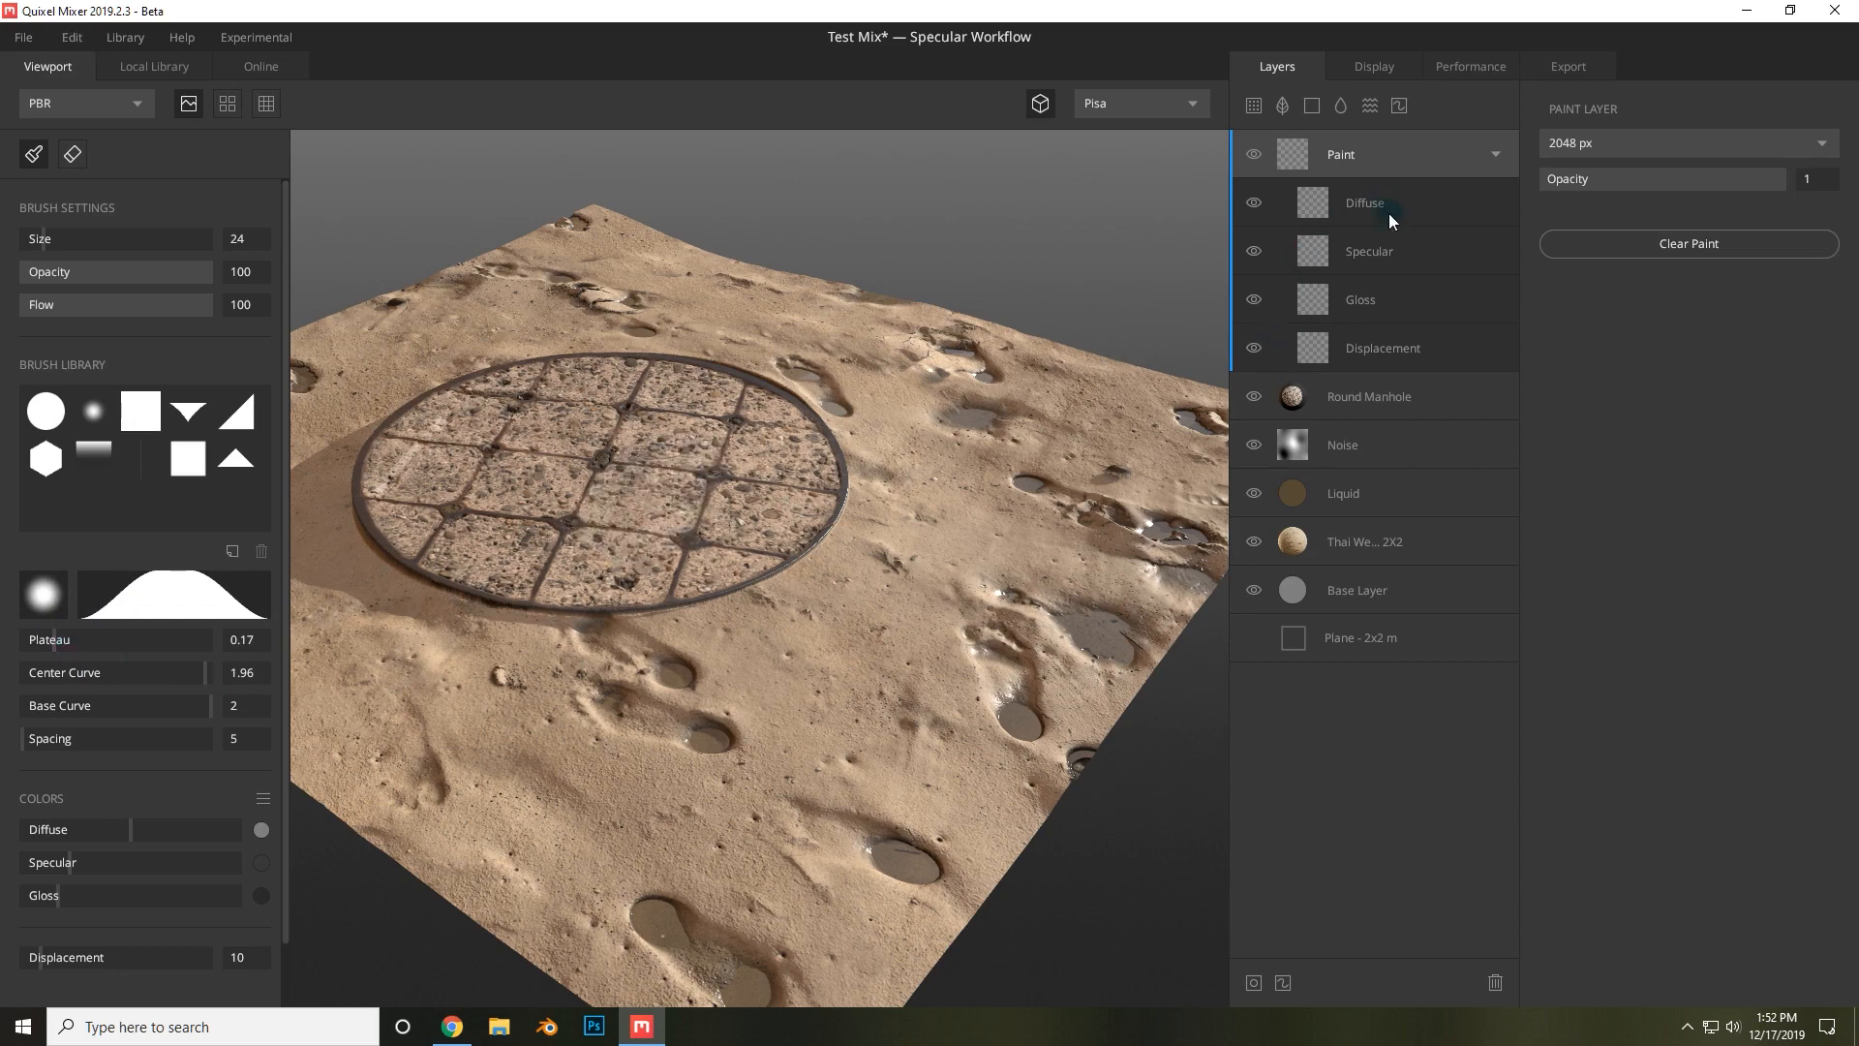
Select the paint layer's Diffuse channel and paint a test stroke across the manhole cover.
{"action": "left_click", "coordinate": [1390, 218]}
{"action": "left_click", "coordinate": [1306, 213]}
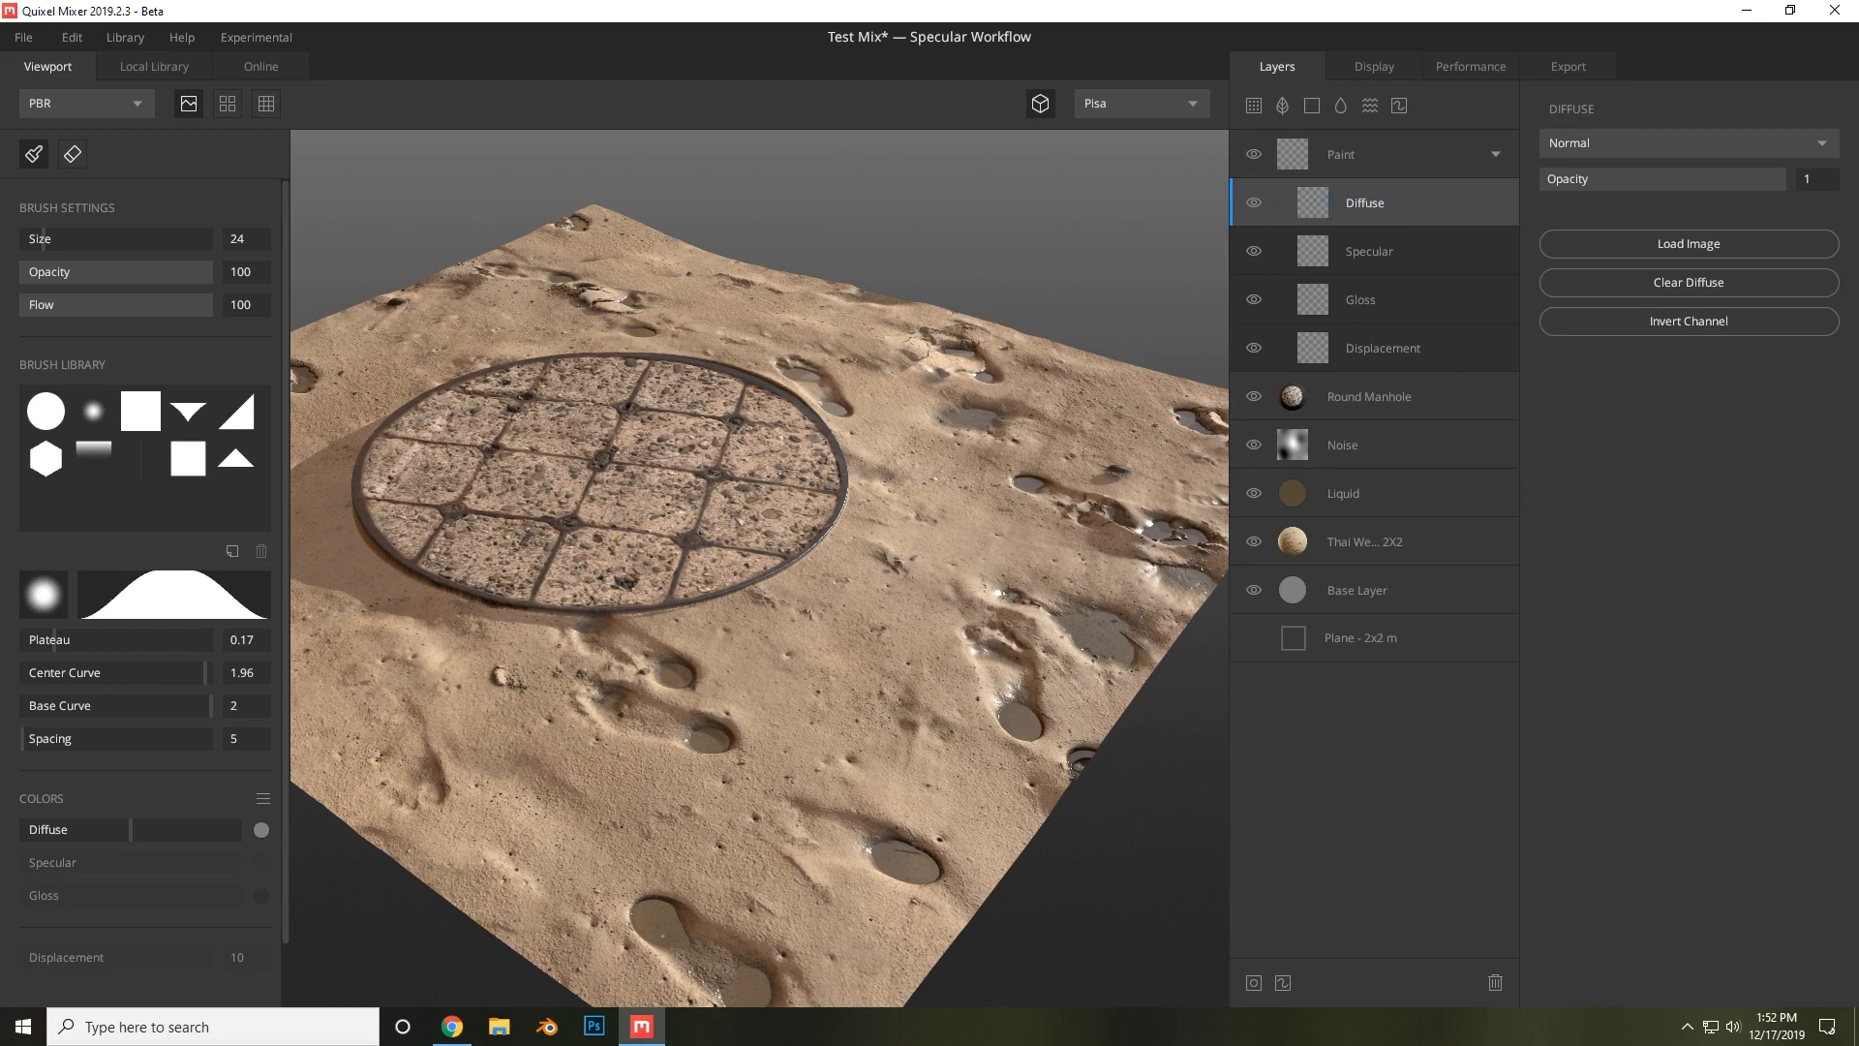
{"action": "mouse_move", "coordinate": [638, 503]}
{"action": "left_mouse_down"}
{"action": "mouse_move", "coordinate": [707, 440]}
{"action": "mouse_move", "coordinate": [543, 436]}
{"action": "mouse_move", "coordinate": [608, 521]}
{"action": "mouse_move", "coordinate": [629, 431]}
{"action": "mouse_move", "coordinate": [620, 484]}
{"action": "mouse_move", "coordinate": [572, 533]}
{"action": "mouse_move", "coordinate": [480, 495]}
{"action": "left_mouse_up"}
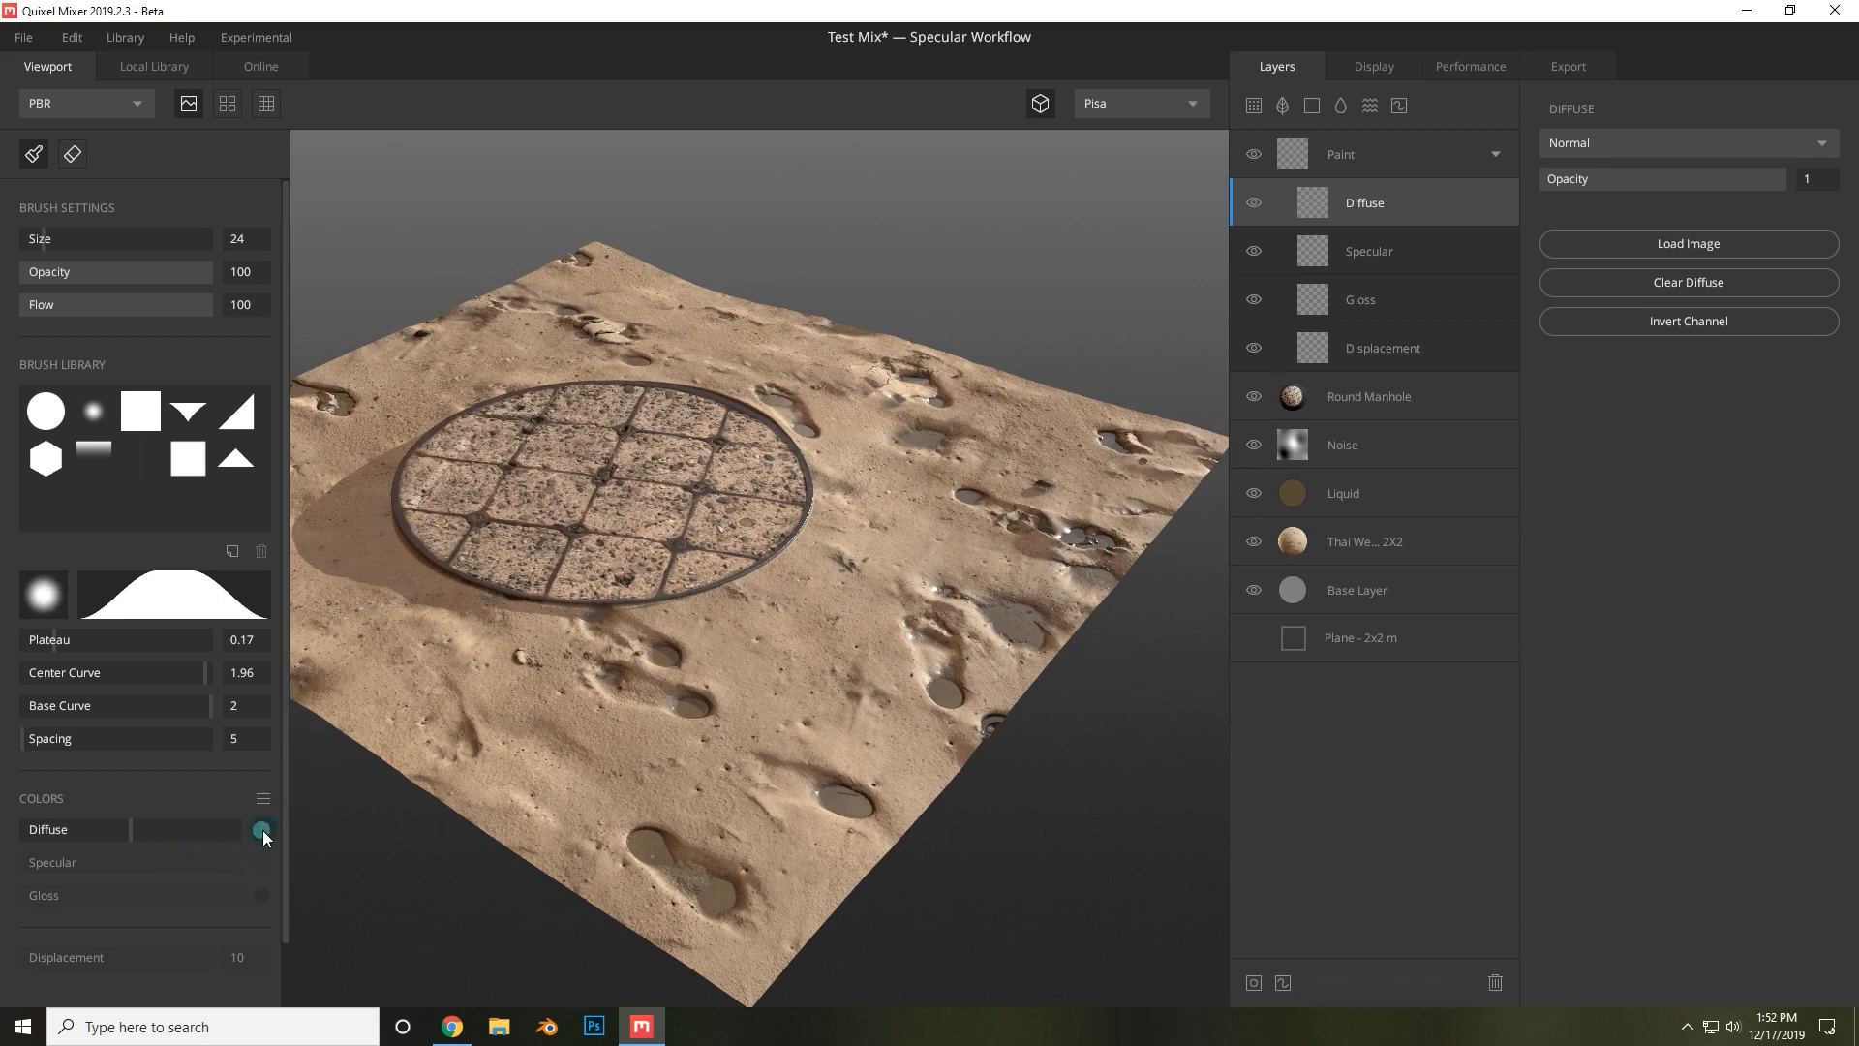
Set the diffuse paint colour to light blue A6DFE5.
{"action": "left_click", "coordinate": [261, 829]}
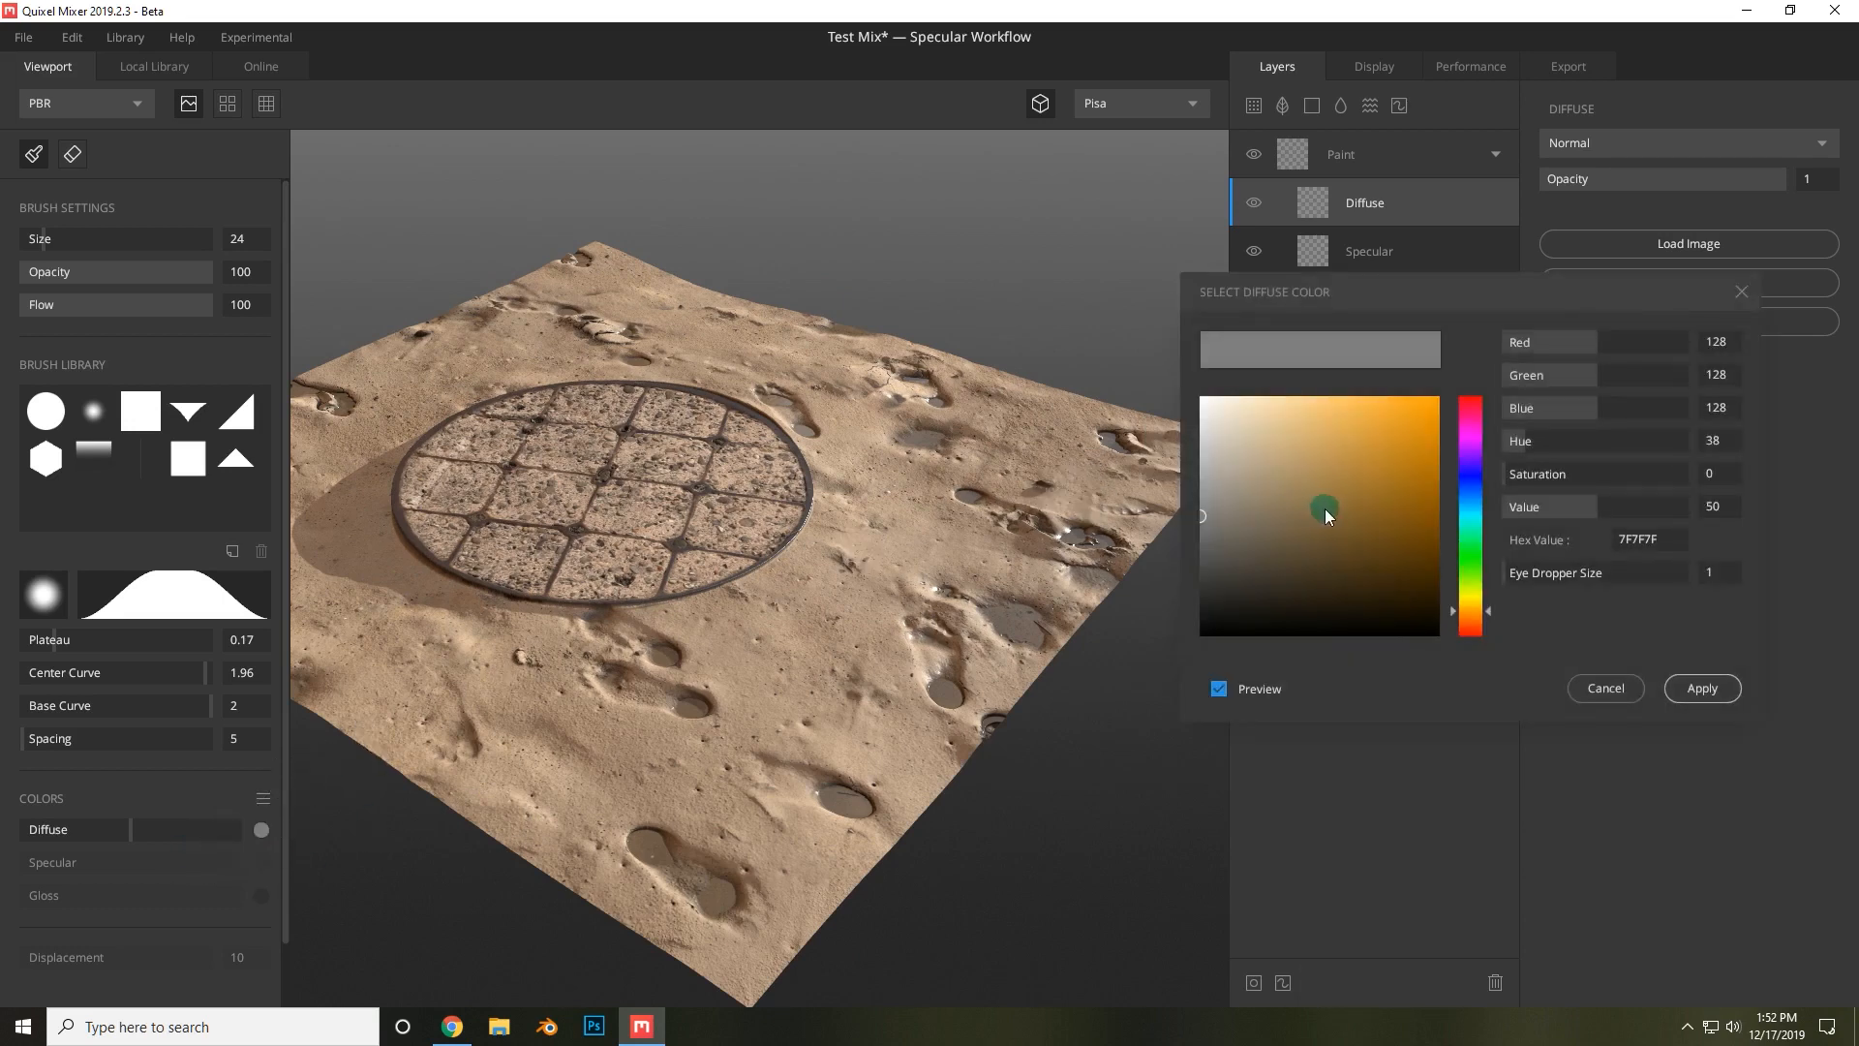
{"action": "left_click_drag", "start_coordinate": [1469, 447], "coordinate": [1467, 511]}
{"action": "left_click_drag", "start_coordinate": [1304, 467], "coordinate": [1264, 420]}
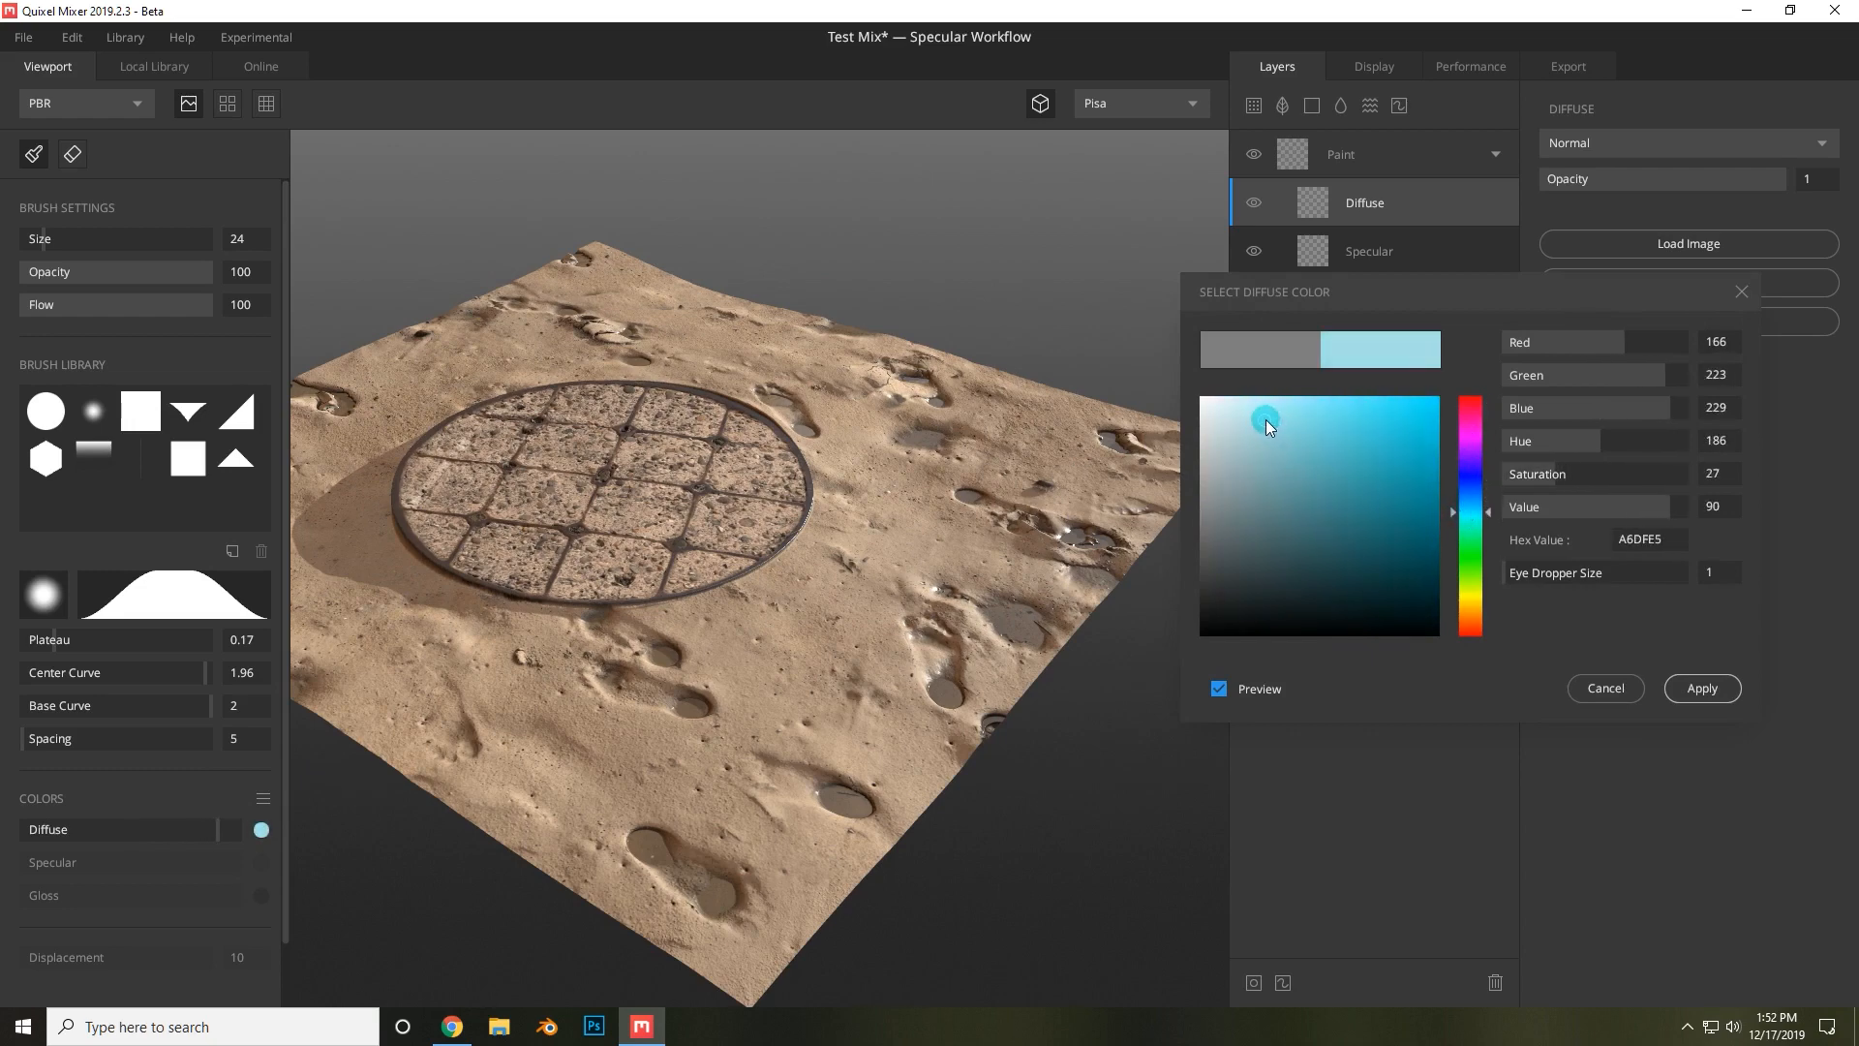
{"action": "left_click", "coordinate": [1715, 690]}
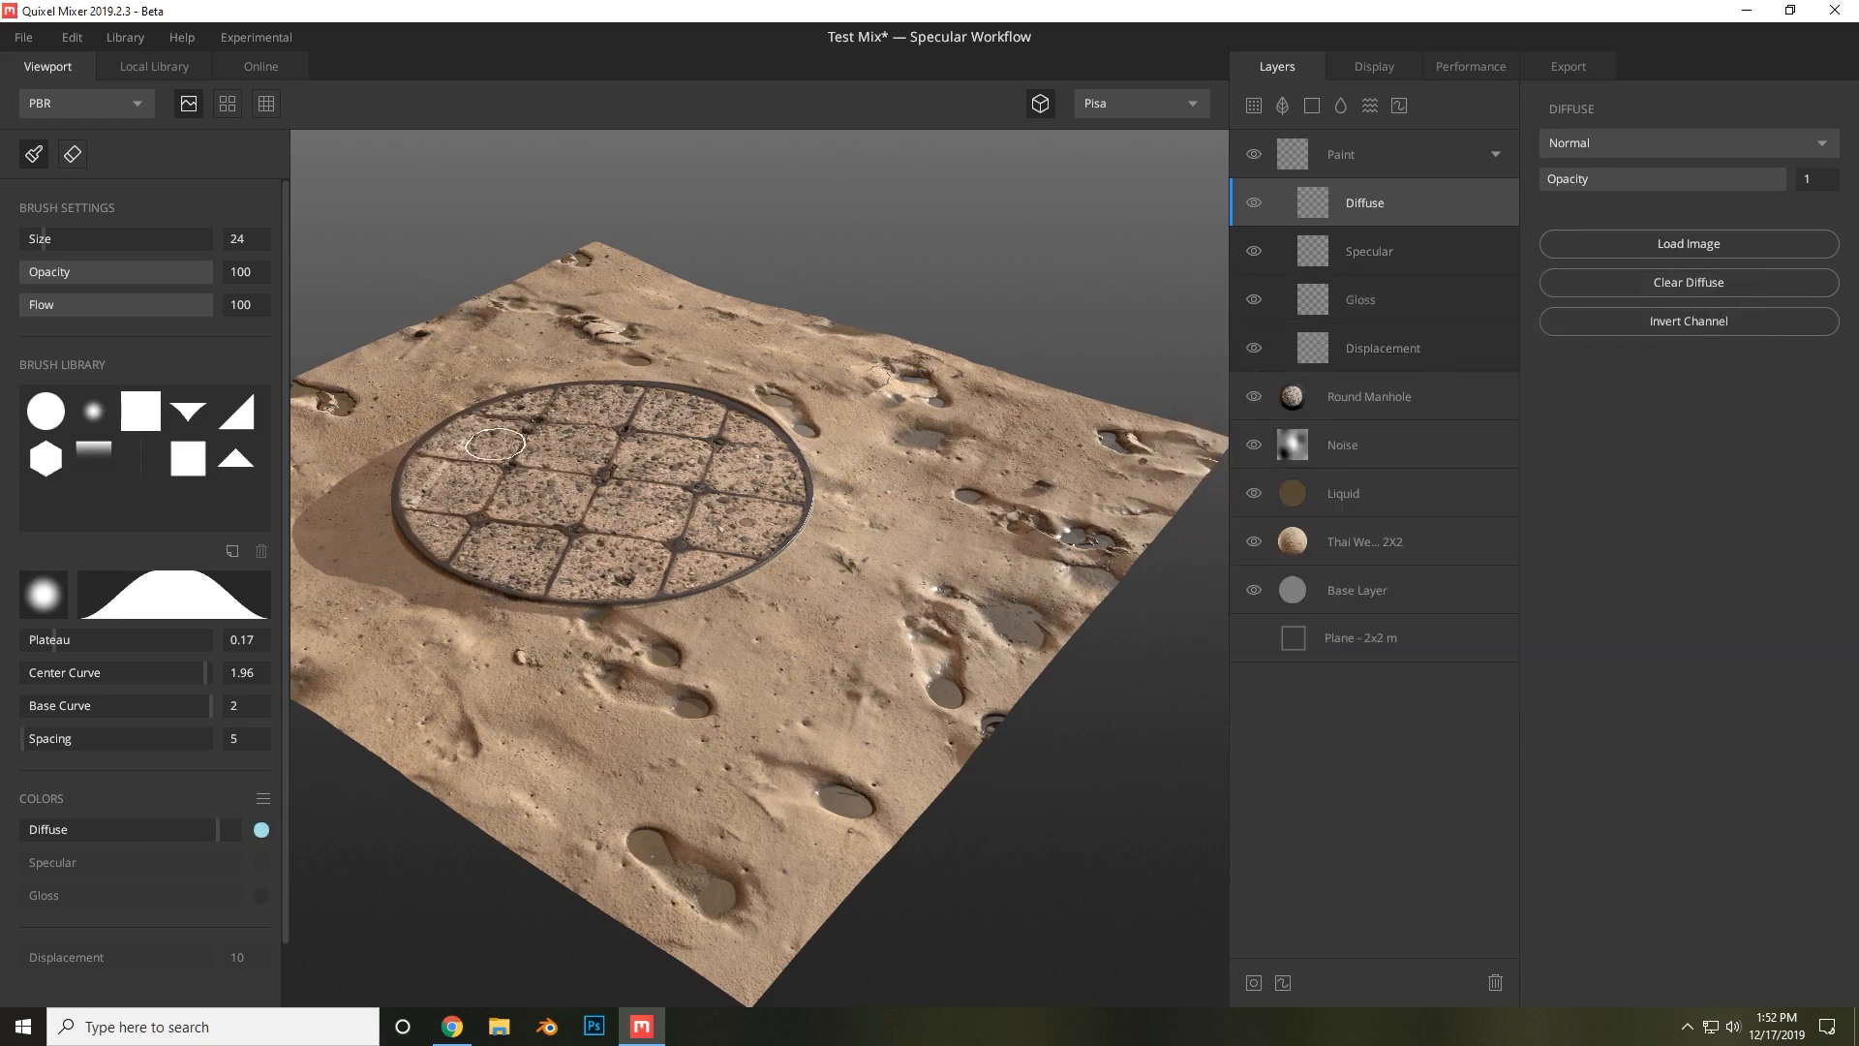
{"action": "left_click", "coordinate": [60, 418]}
{"action": "mouse_move", "coordinate": [554, 528]}
{"action": "left_mouse_down"}
{"action": "mouse_move", "coordinate": [555, 434]}
{"action": "mouse_move", "coordinate": [631, 523]}
{"action": "left_mouse_up"}
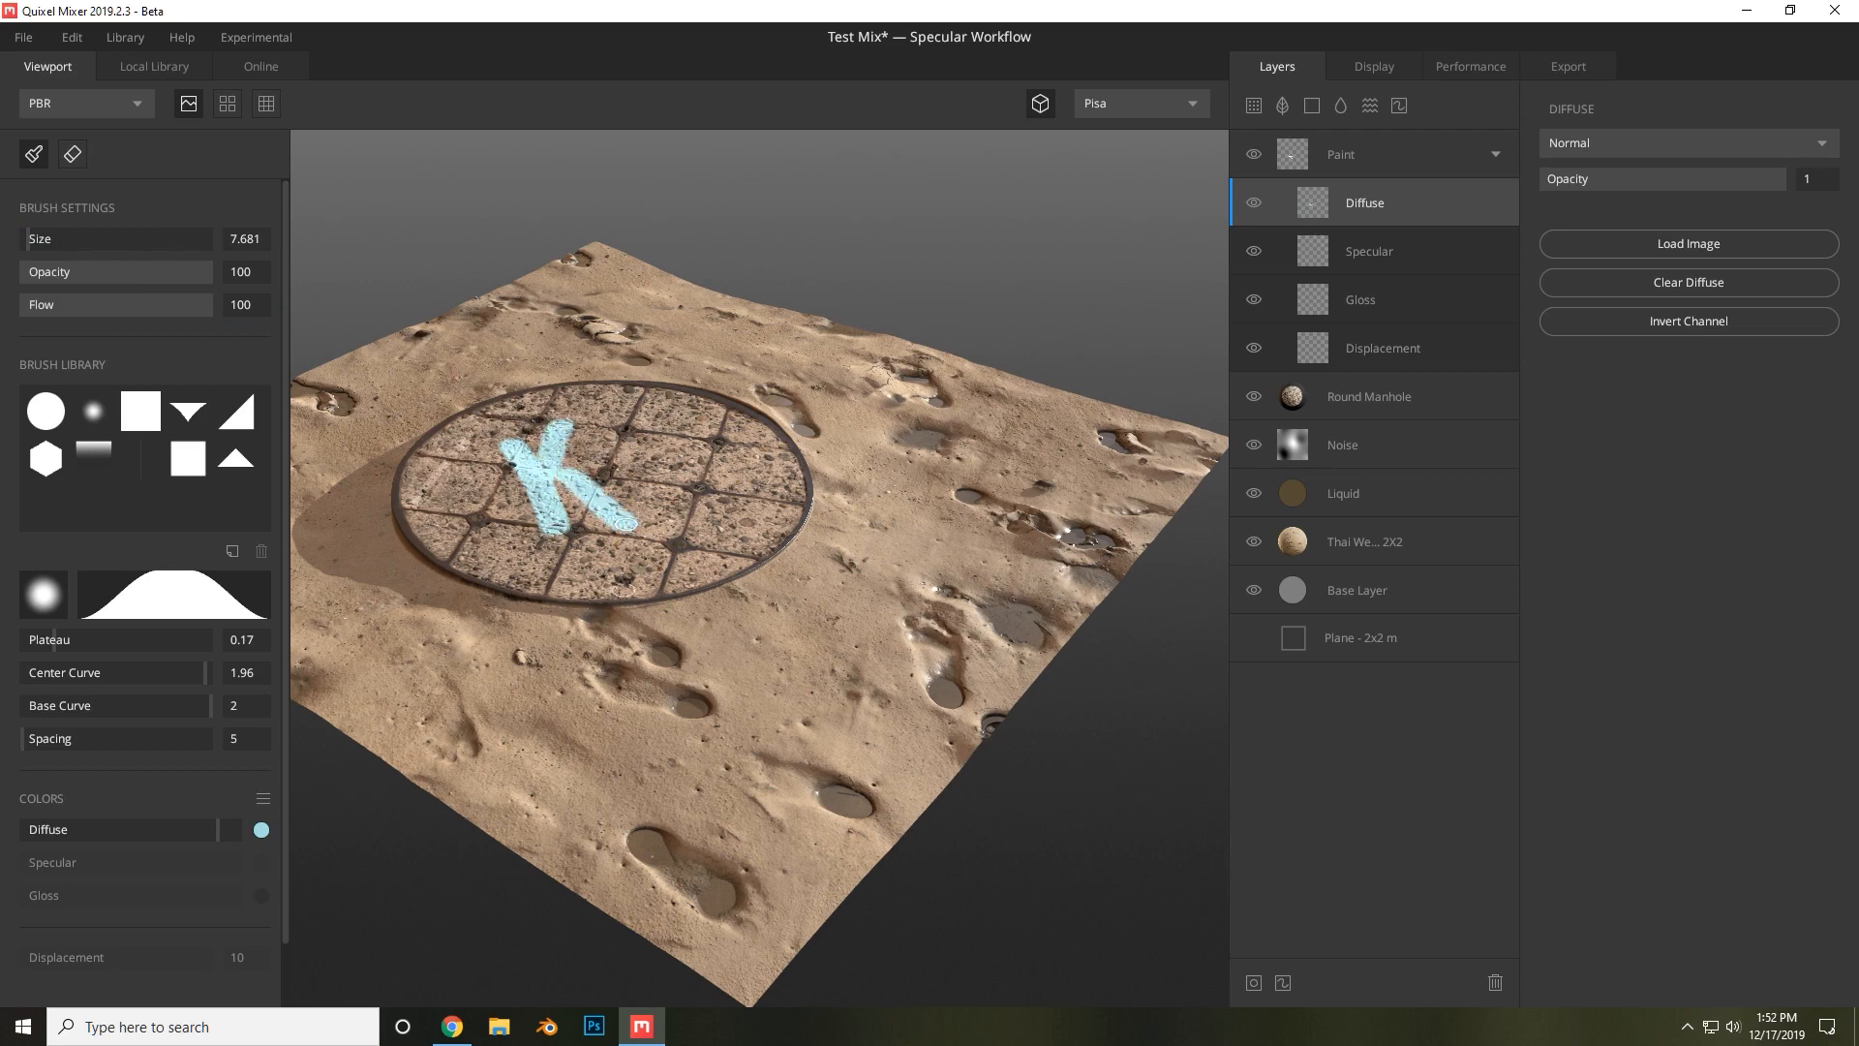
{"action": "left_click", "coordinate": [74, 158]}
{"action": "mouse_move", "coordinate": [534, 438]}
{"action": "left_mouse_down"}
{"action": "mouse_move", "coordinate": [556, 513]}
{"action": "mouse_move", "coordinate": [631, 520]}
{"action": "mouse_move", "coordinate": [596, 517]}
{"action": "left_mouse_up"}
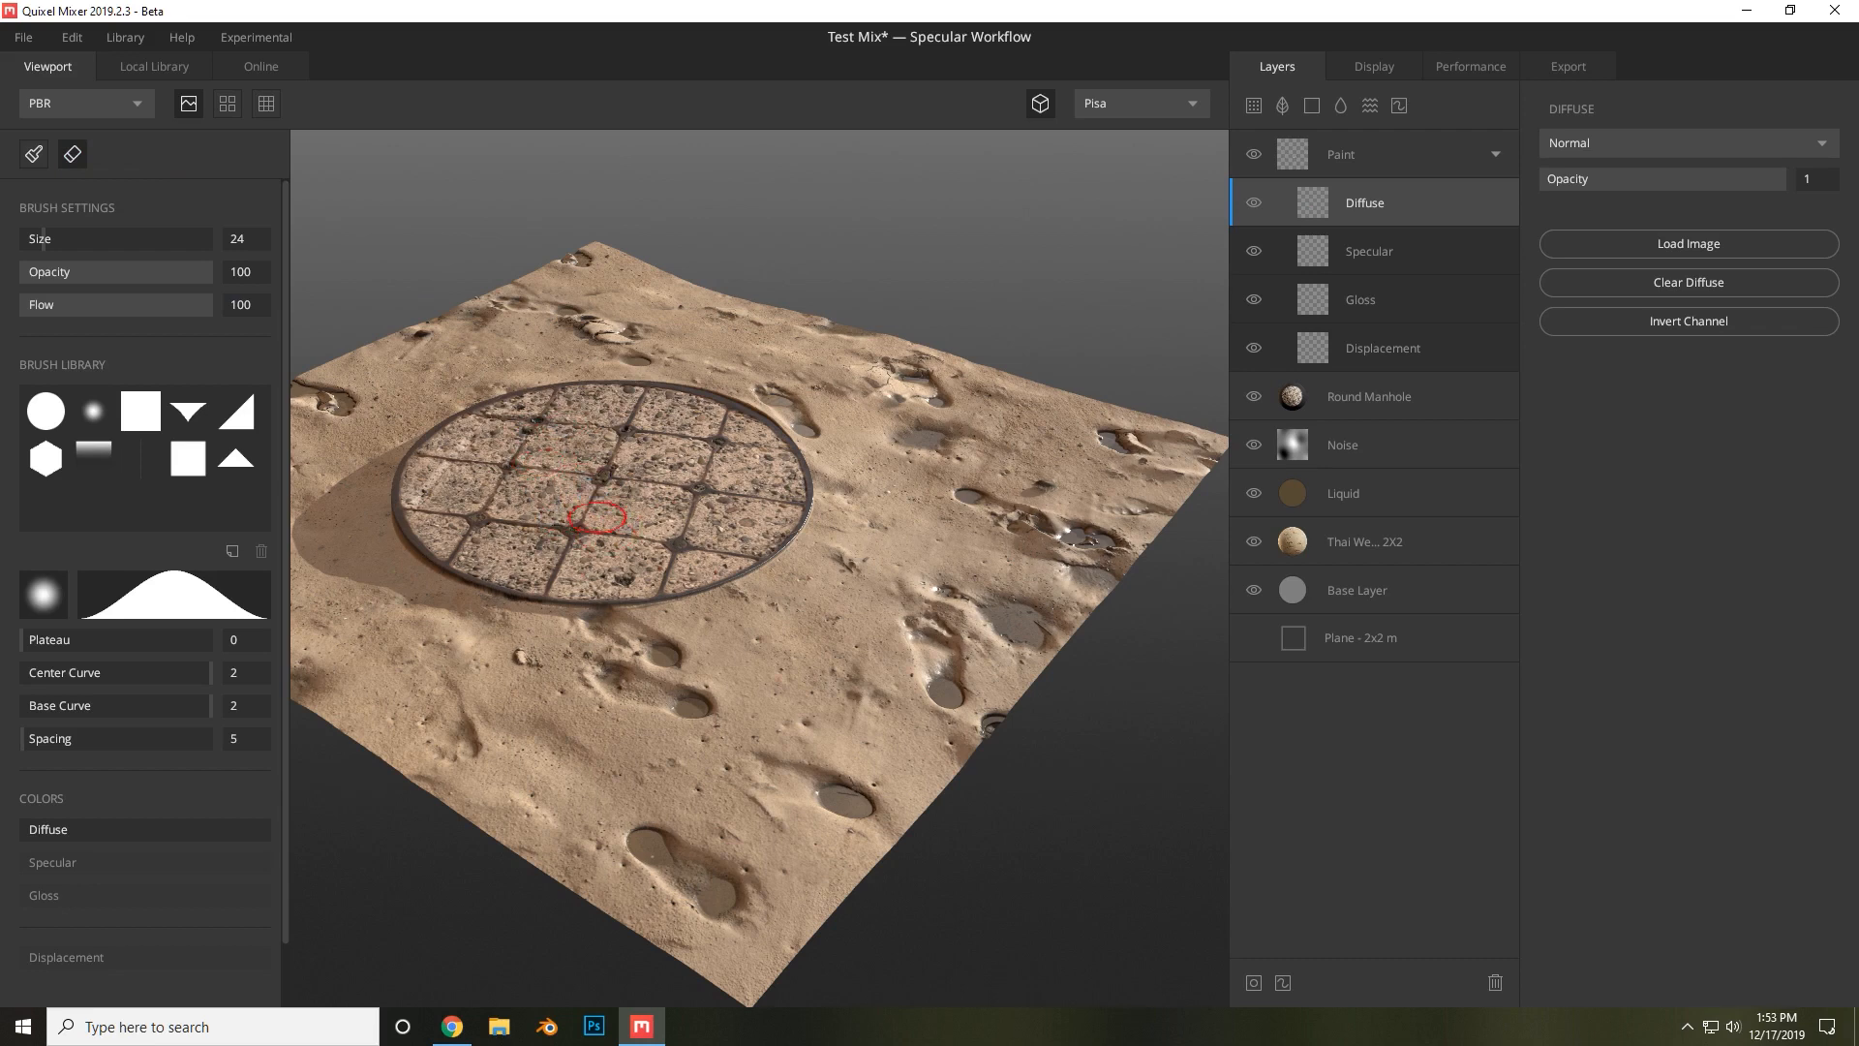
Set the brush Opacity to 20 and spray blue graffiti letters onto the manhole cover.
{"action": "left_click", "coordinate": [34, 155]}
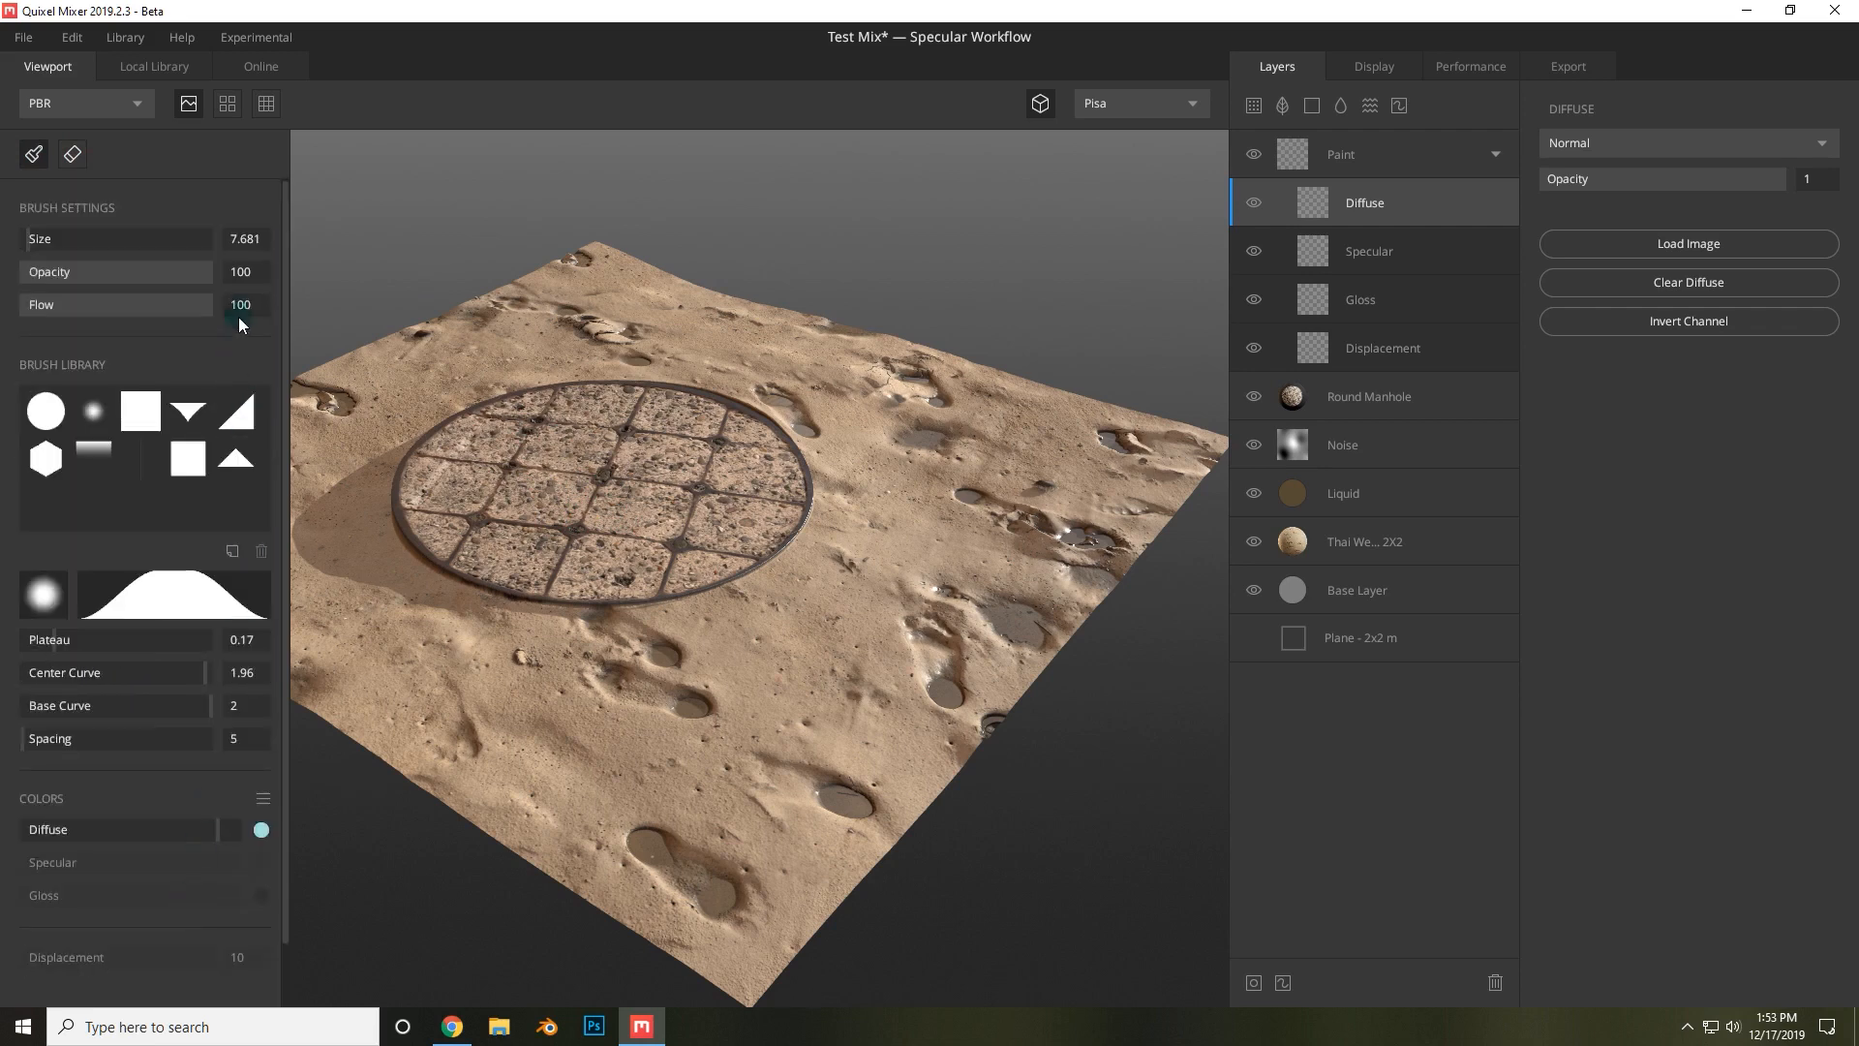
{"action": "left_click_drag", "start_coordinate": [141, 272], "coordinate": [60, 272]}
{"action": "scroll", "coordinate": [699, 409], "scroll_direction": "up", "scroll_amount": 5}
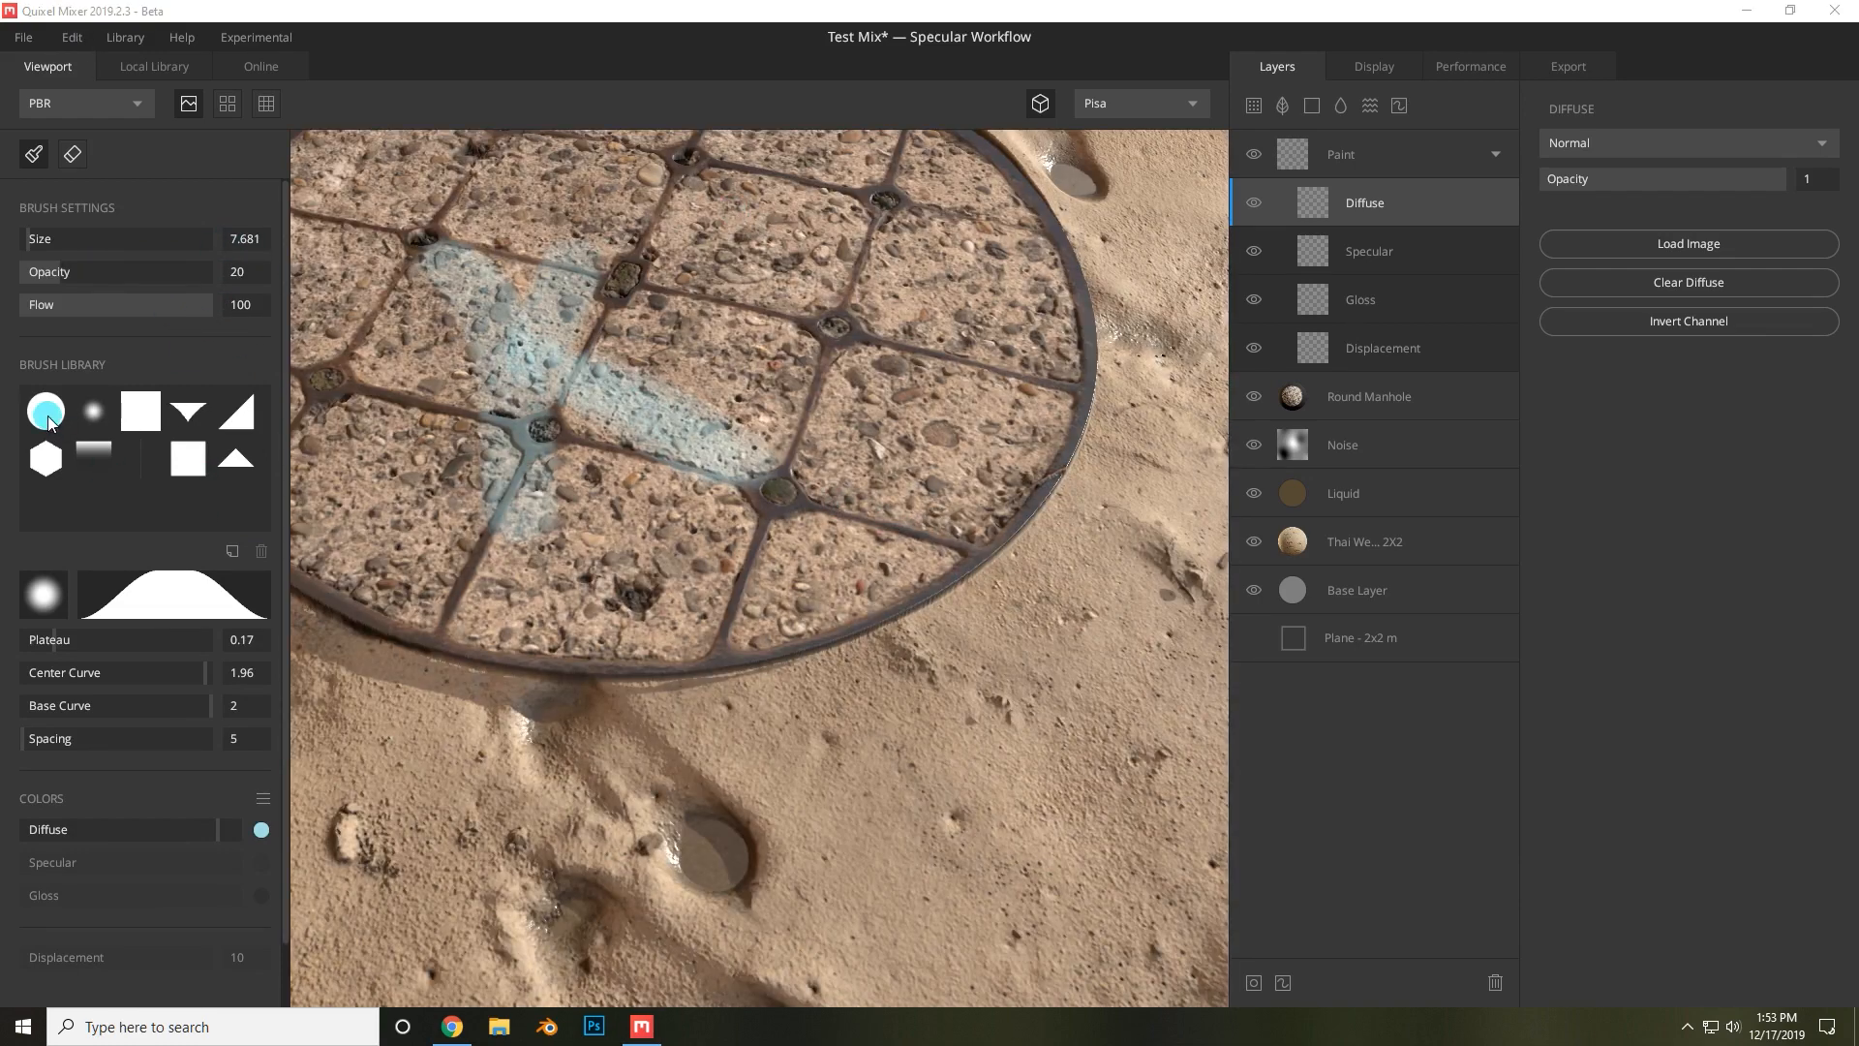
{"action": "mouse_move", "coordinate": [812, 262]}
{"action": "left_mouse_down"}
{"action": "mouse_move", "coordinate": [753, 182]}
{"action": "mouse_move", "coordinate": [828, 431]}
{"action": "mouse_move", "coordinate": [941, 267]}
{"action": "mouse_move", "coordinate": [772, 174]}
{"action": "mouse_move", "coordinate": [742, 193]}
{"action": "left_mouse_up"}
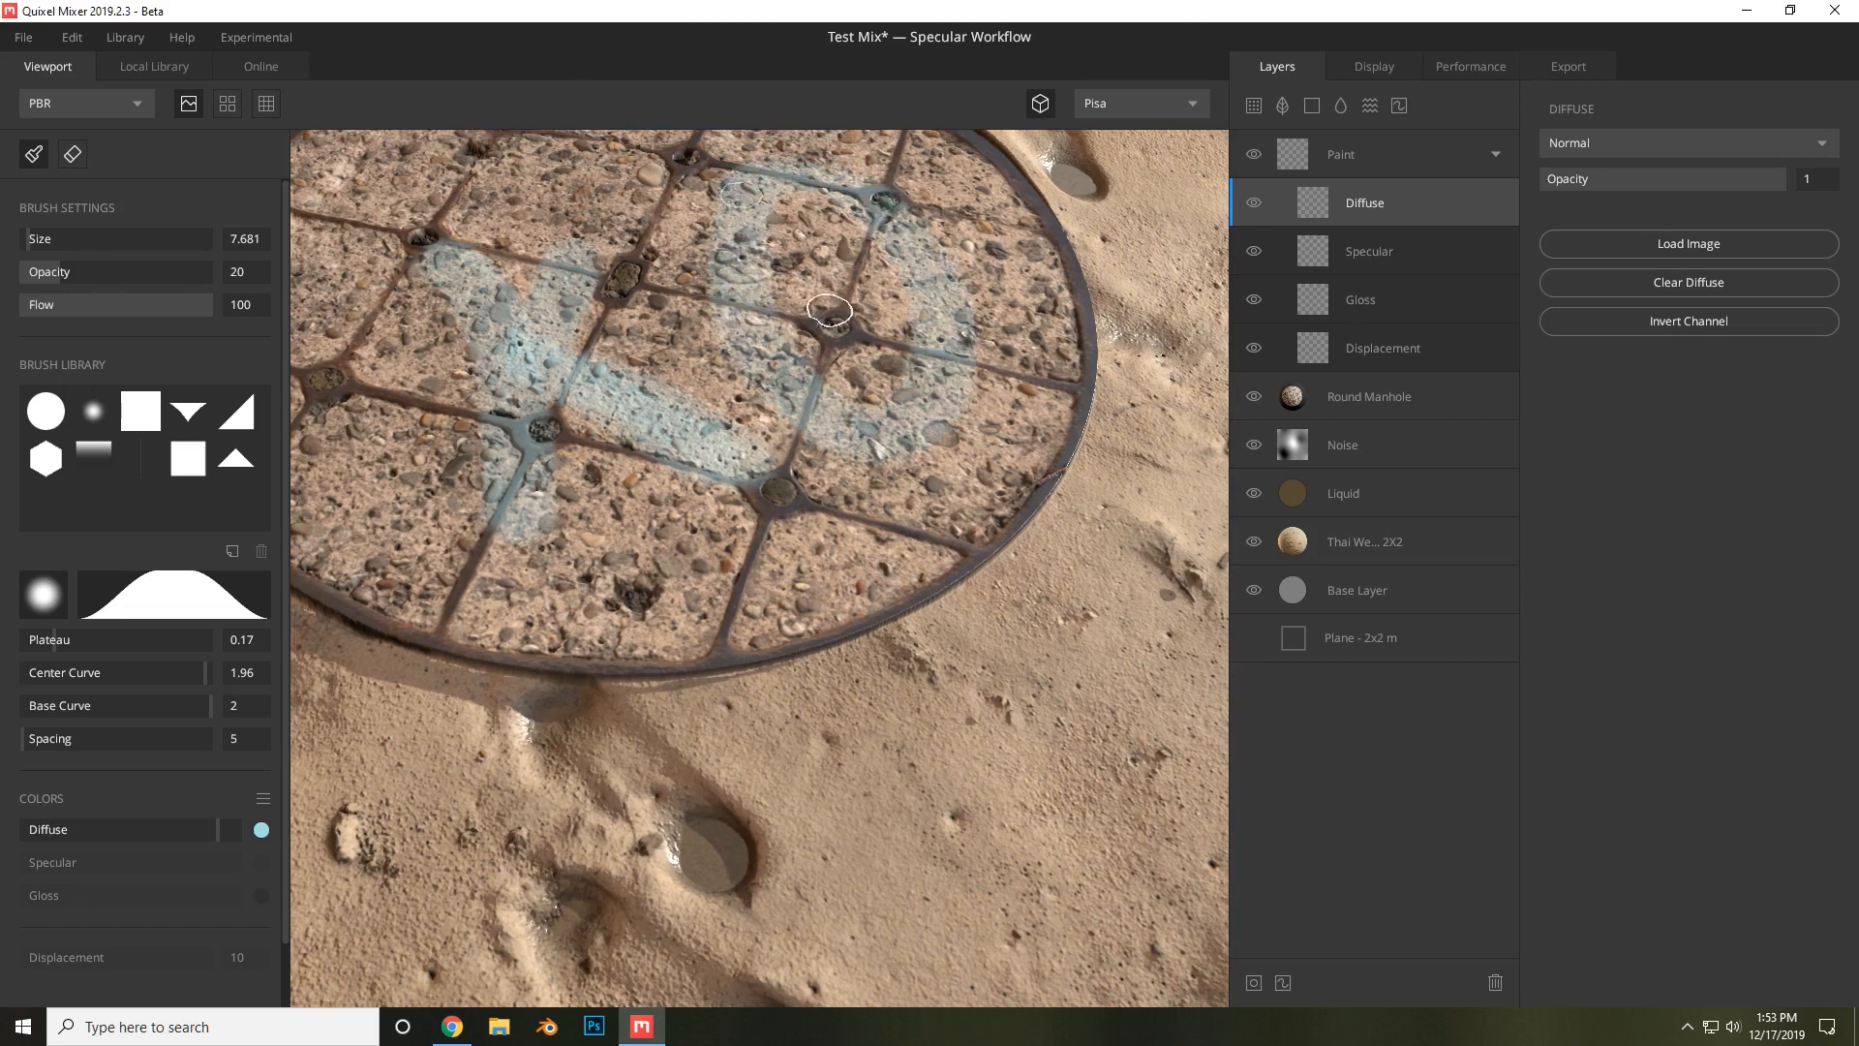
{"action": "mouse_move", "coordinate": [555, 356]}
{"action": "left_mouse_down"}
{"action": "mouse_move", "coordinate": [515, 370]}
{"action": "mouse_move", "coordinate": [473, 273]}
{"action": "mouse_move", "coordinate": [629, 361]}
{"action": "left_mouse_up"}
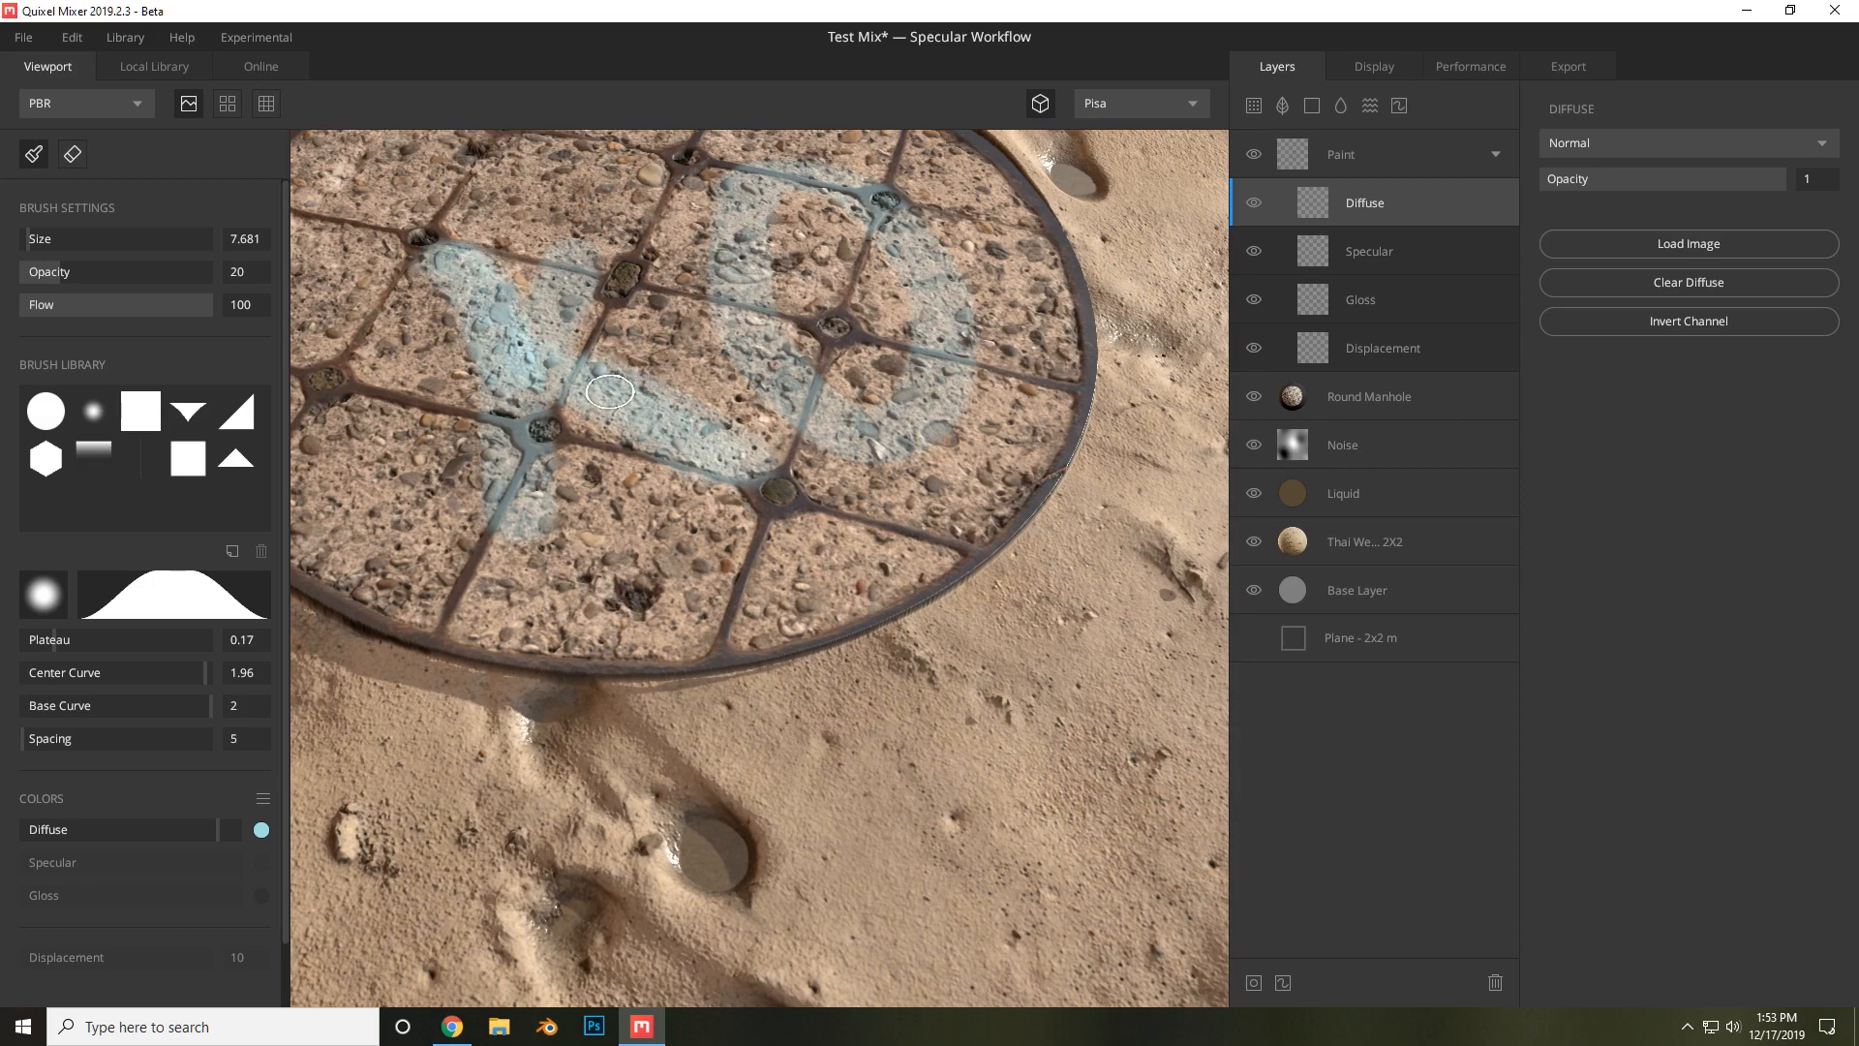
{"action": "mouse_move", "coordinate": [620, 377]}
{"action": "left_mouse_down", "text": "alt"}
{"action": "mouse_move", "coordinate": [954, 339]}
{"action": "mouse_move", "coordinate": [1041, 439]}
{"action": "mouse_move", "coordinate": [935, 513]}
{"action": "mouse_move", "coordinate": [1027, 455]}
{"action": "mouse_move", "coordinate": [997, 489]}
{"action": "mouse_move", "coordinate": [1031, 548]}
{"action": "mouse_move", "coordinate": [669, 433]}
{"action": "left_mouse_up", "text": "alt"}
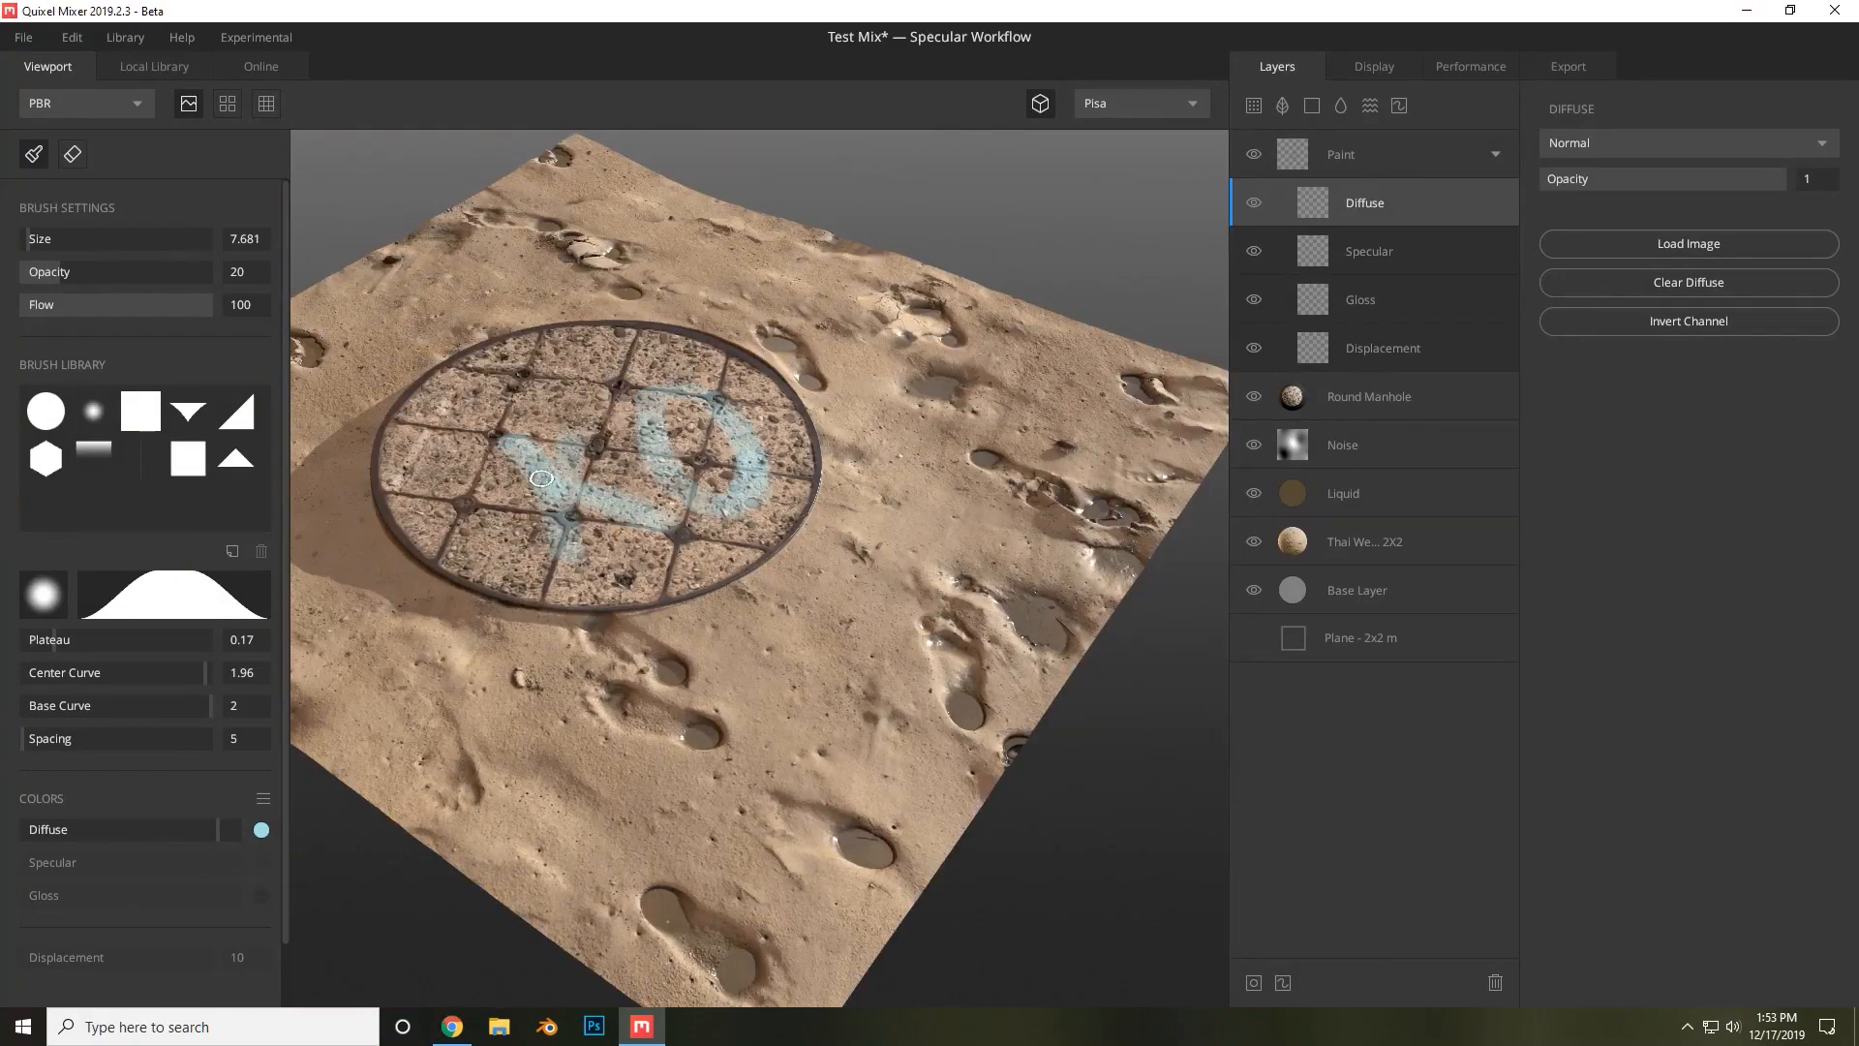
Continue spraying the blue graffiti strokes across the manhole cover.
{"action": "left_click_drag", "start_coordinate": [560, 480], "coordinate": [577, 398]}
{"action": "left_click_drag", "start_coordinate": [570, 461], "coordinate": [931, 463], "text": "alt"}
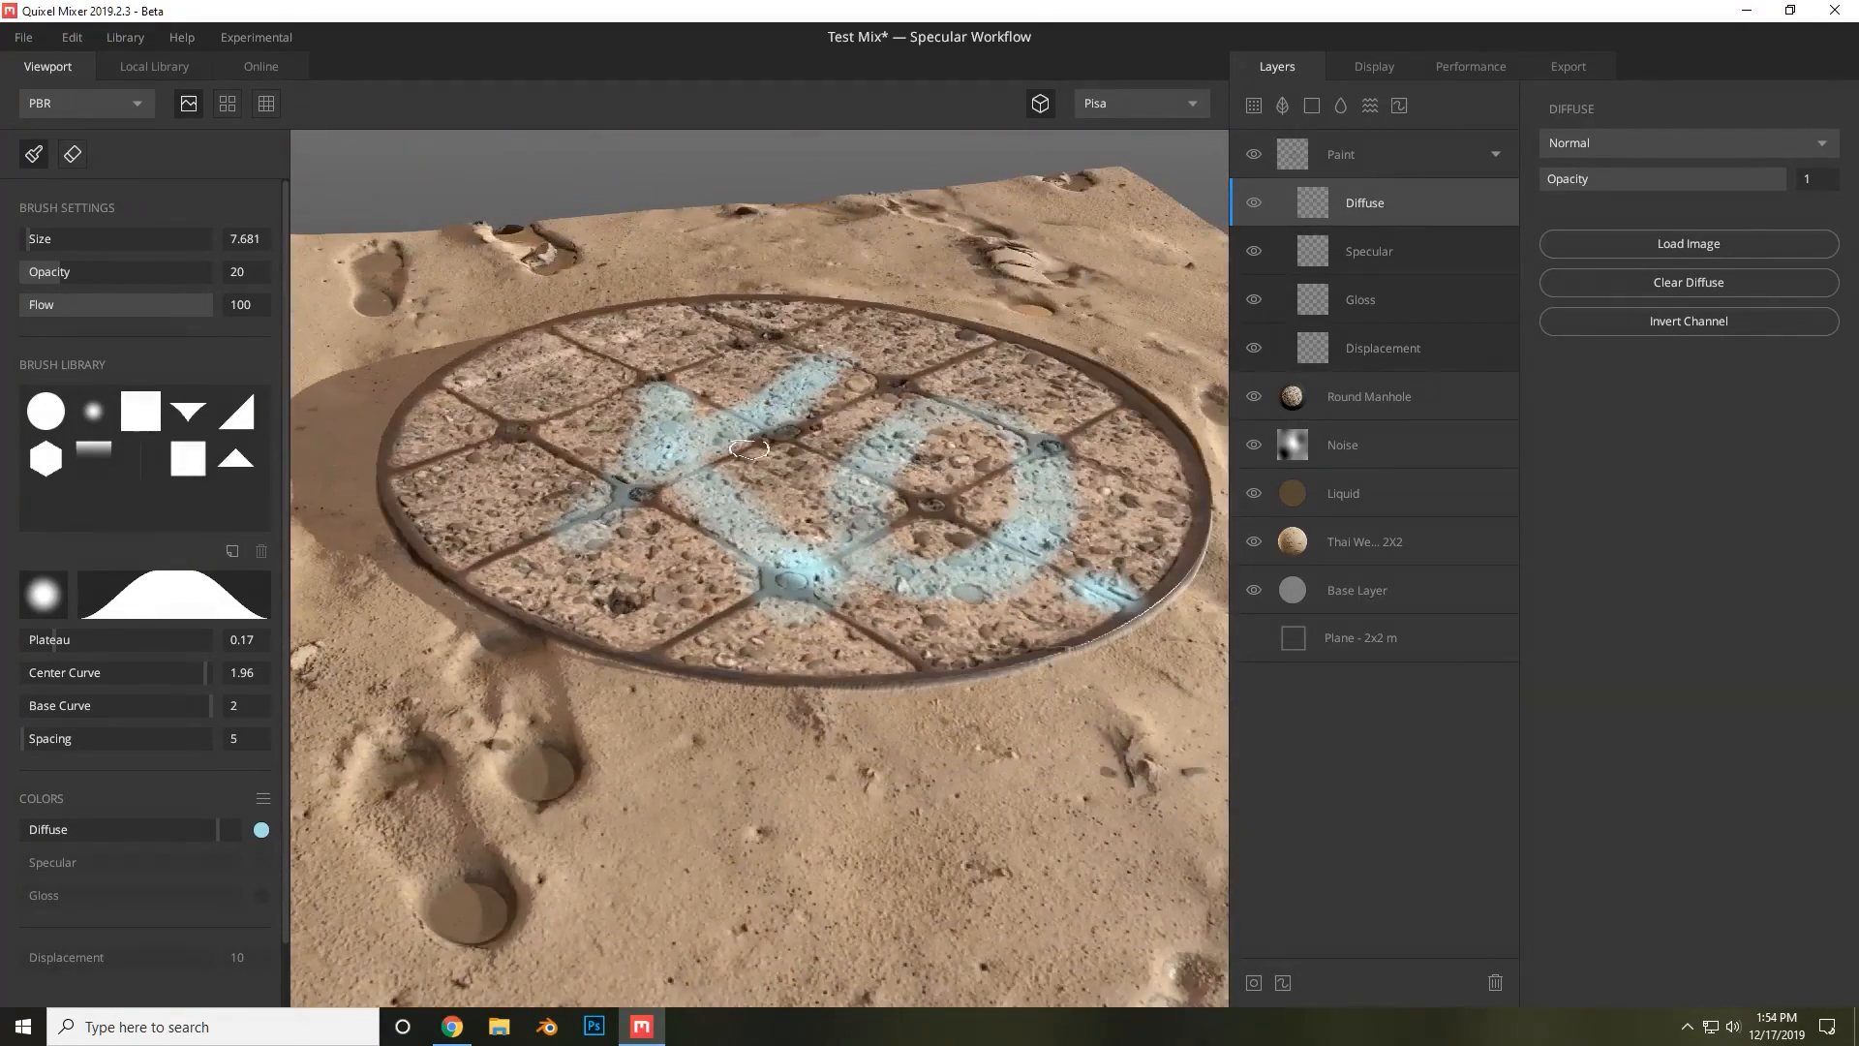
{"action": "left_click_drag", "start_coordinate": [749, 449], "coordinate": [854, 474], "text": "alt"}
{"action": "scroll", "coordinate": [596, 502], "scroll_direction": "down", "scroll_amount": 5}
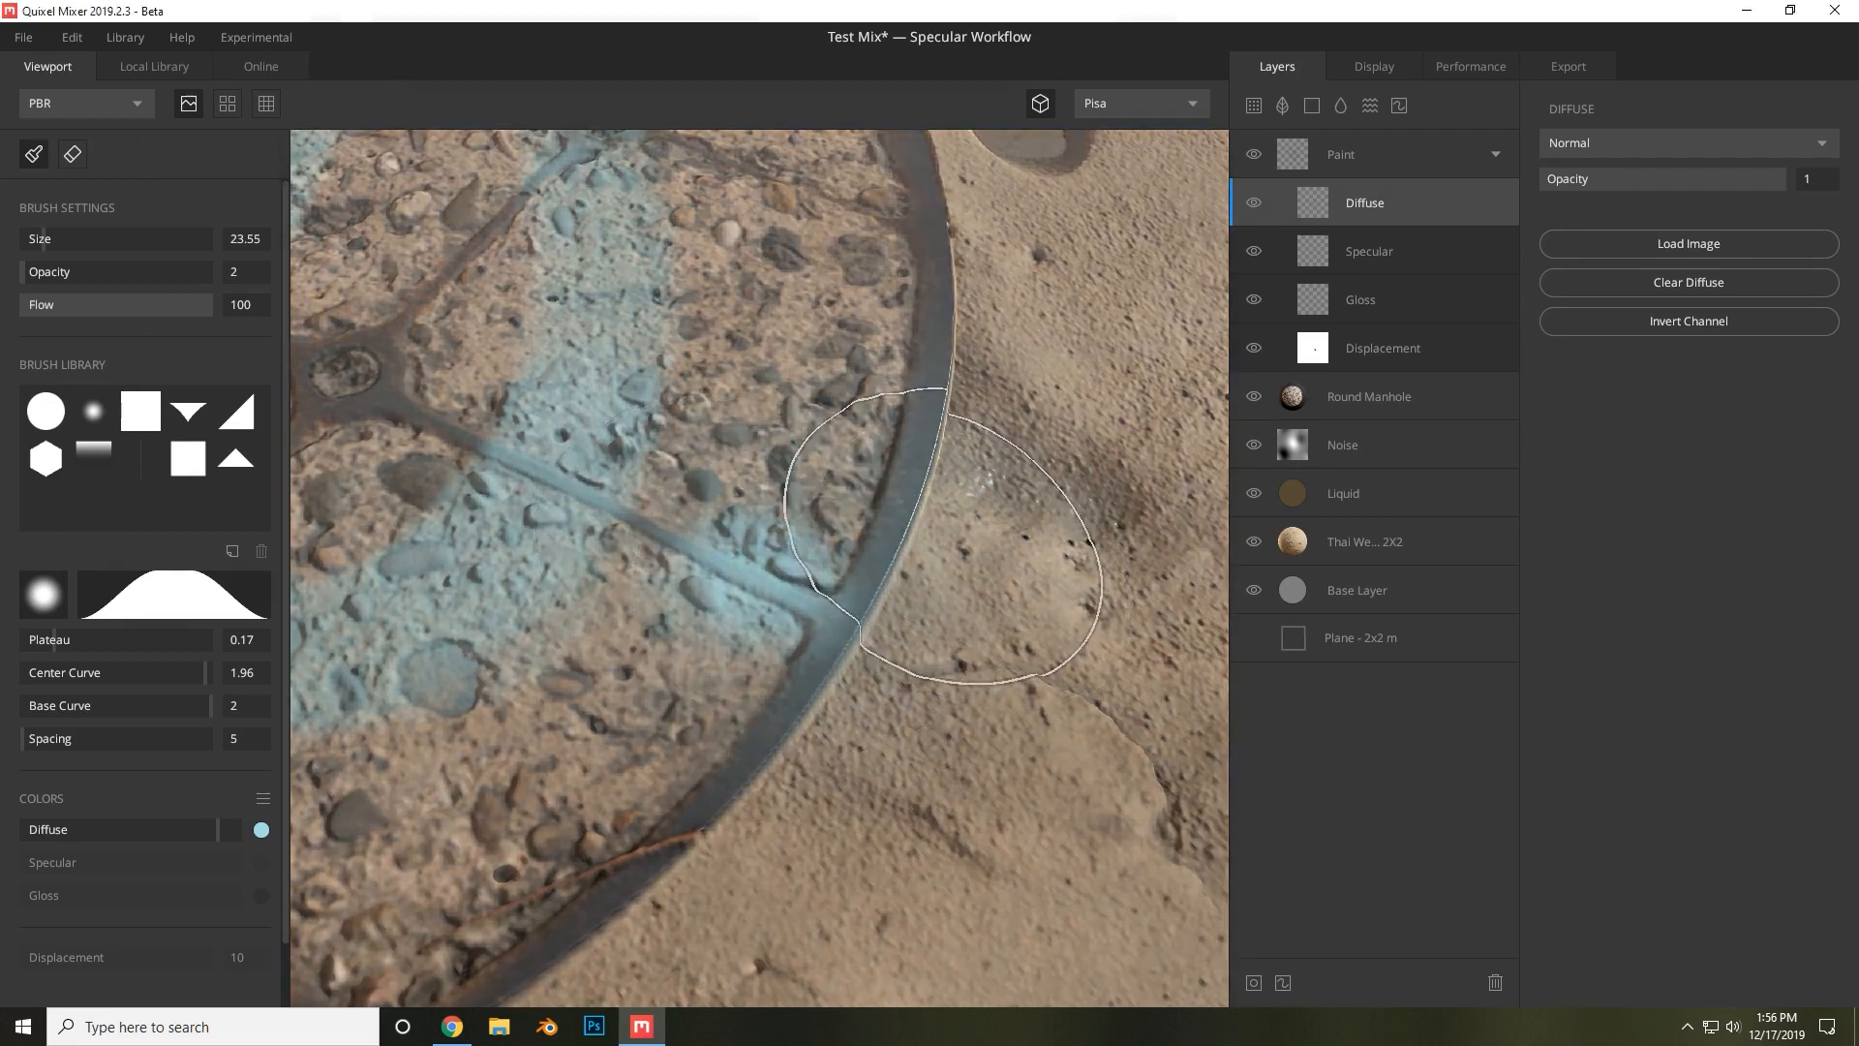
{"action": "scroll", "coordinate": [804, 717], "scroll_direction": "down", "scroll_amount": 4}
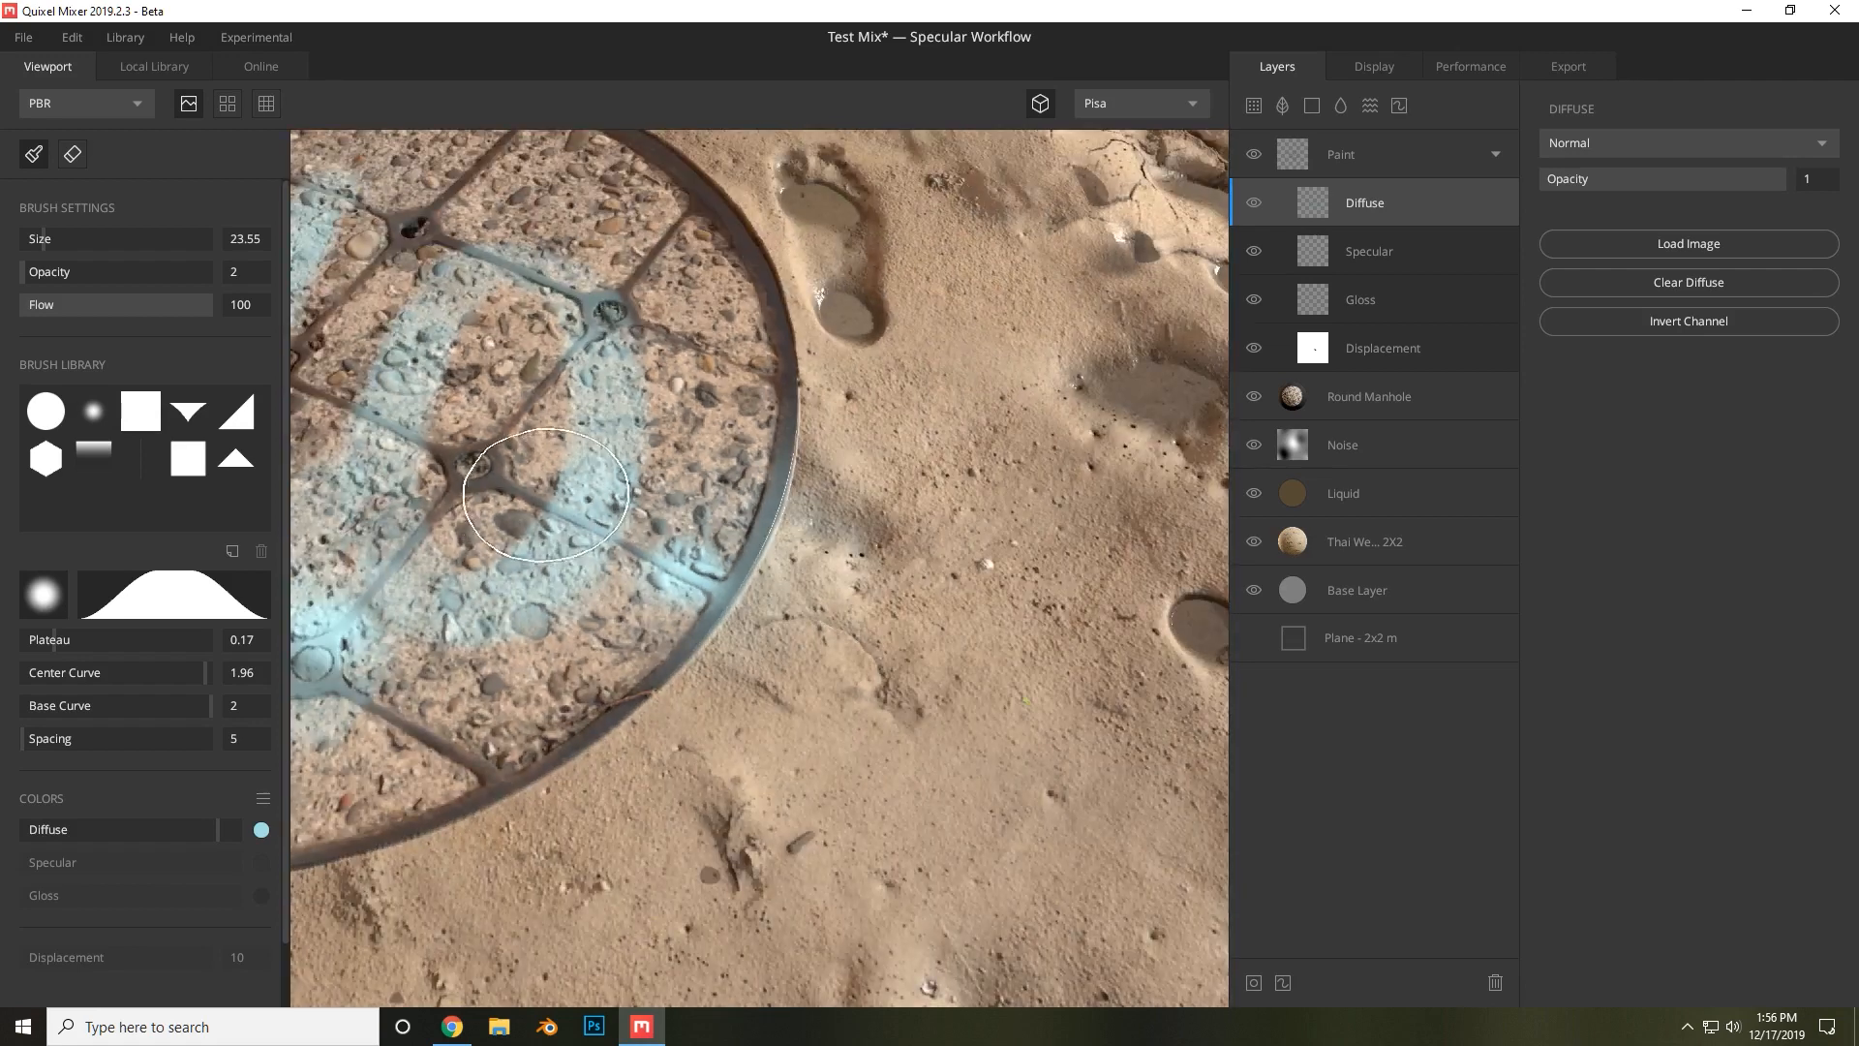
{"action": "scroll", "coordinate": [792, 789], "scroll_direction": "down", "scroll_amount": 5}
{"action": "left_click_drag", "start_coordinate": [828, 775], "coordinate": [880, 683], "text": "alt"}
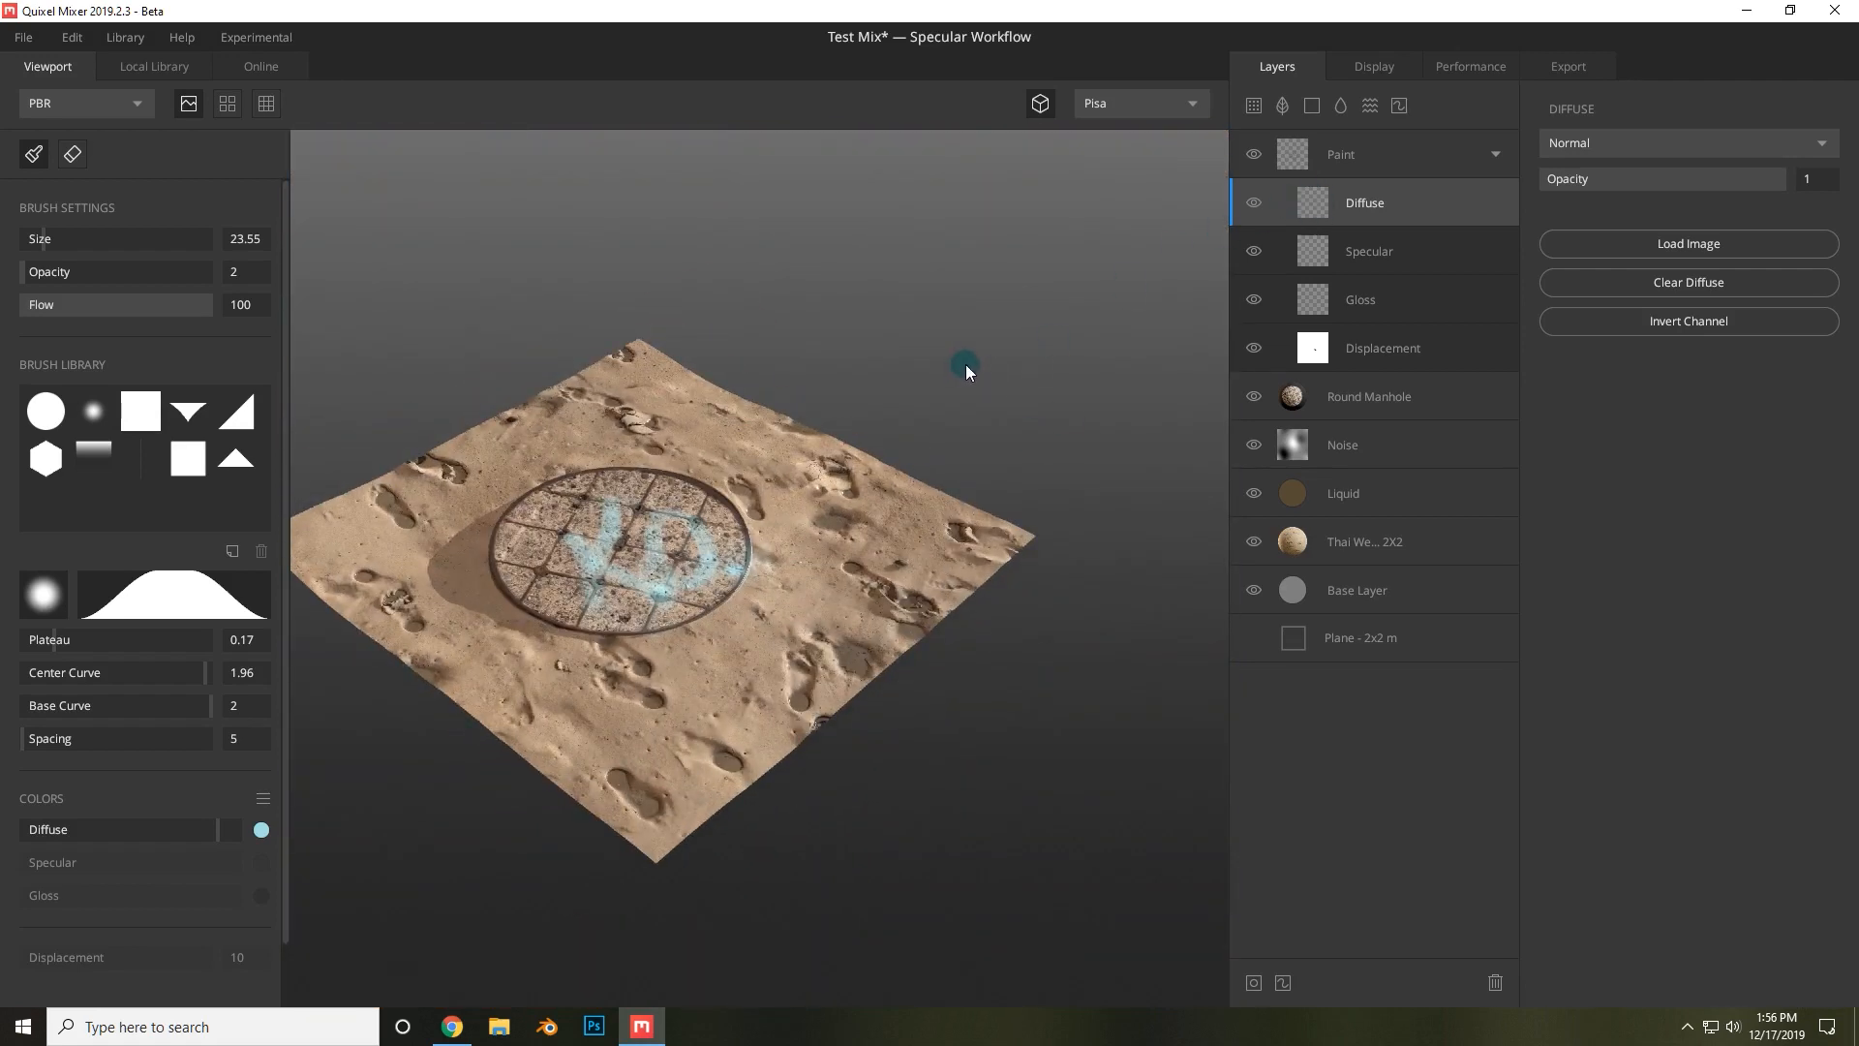
Select the paint layer's Gloss channel, set brush Opacity to 100 and the gloss paint colour to white FFFFFF.
{"action": "left_click", "coordinate": [1376, 293]}
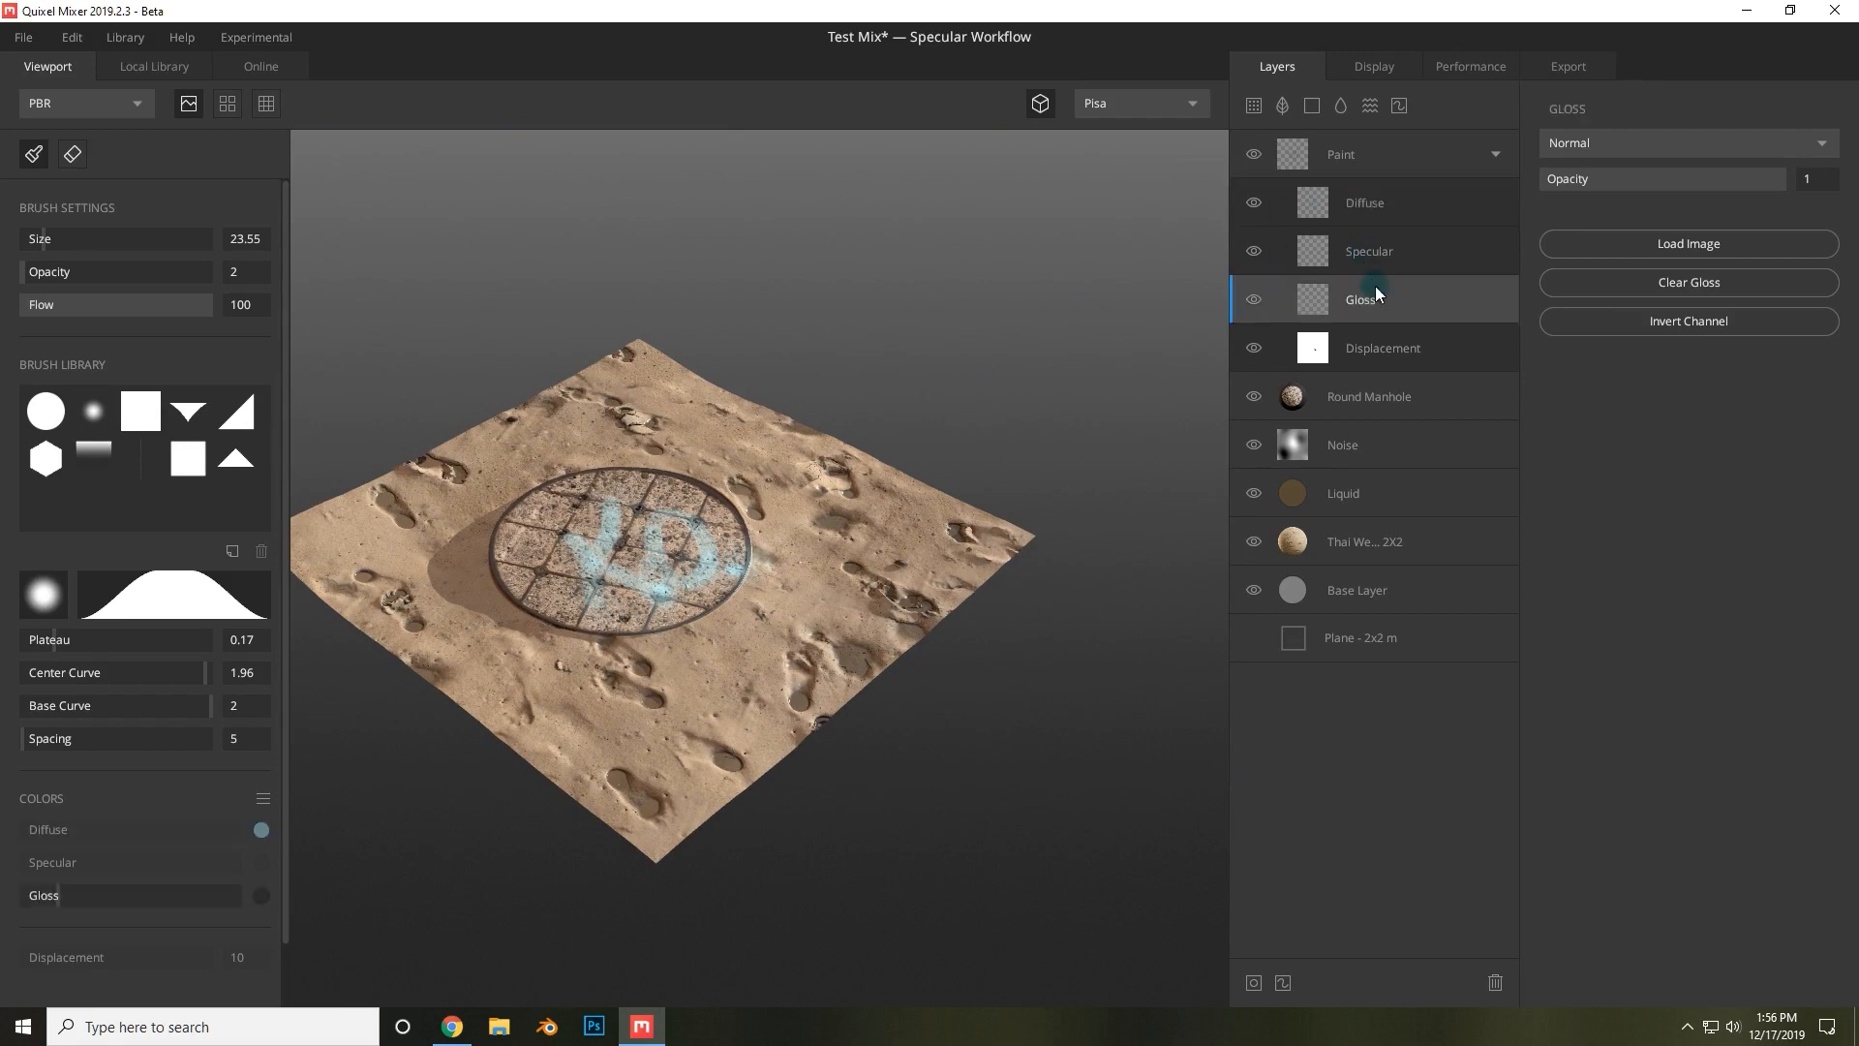
{"action": "scroll", "coordinate": [656, 588], "scroll_direction": "up", "scroll_amount": 5}
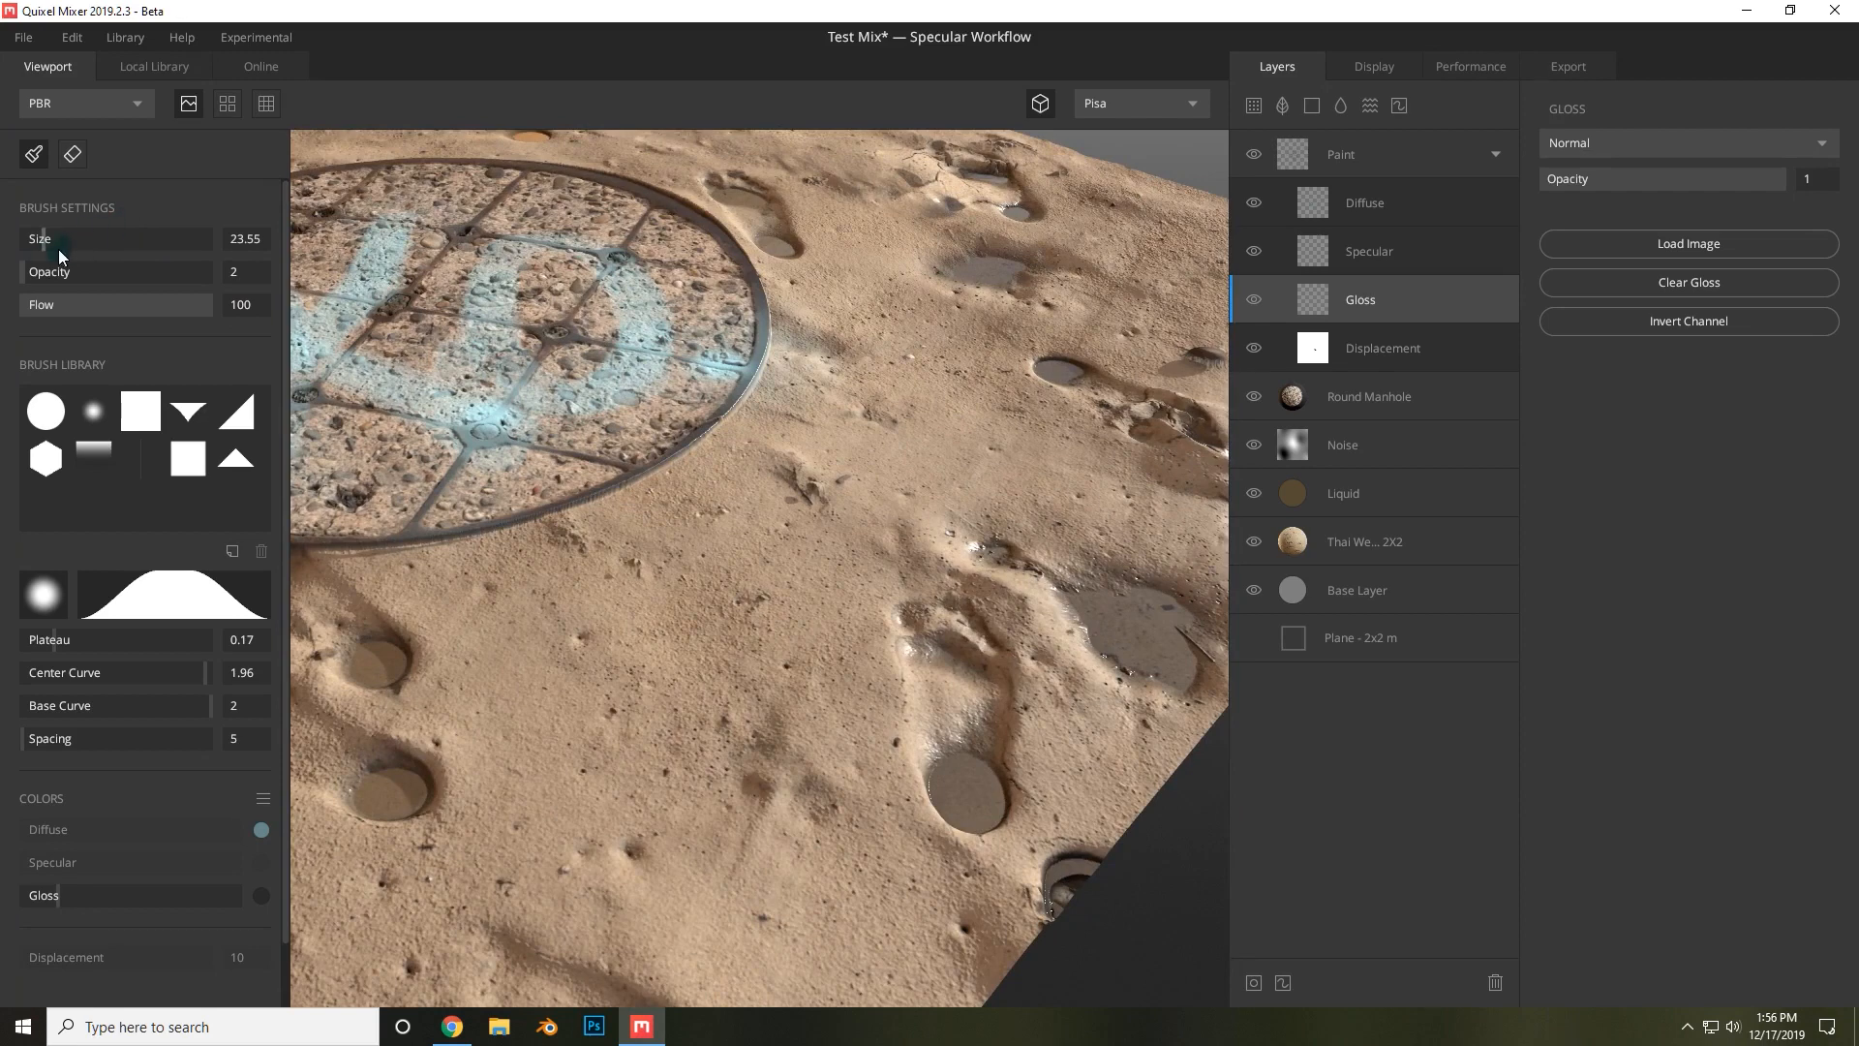
{"action": "left_click_drag", "start_coordinate": [44, 273], "coordinate": [215, 275]}
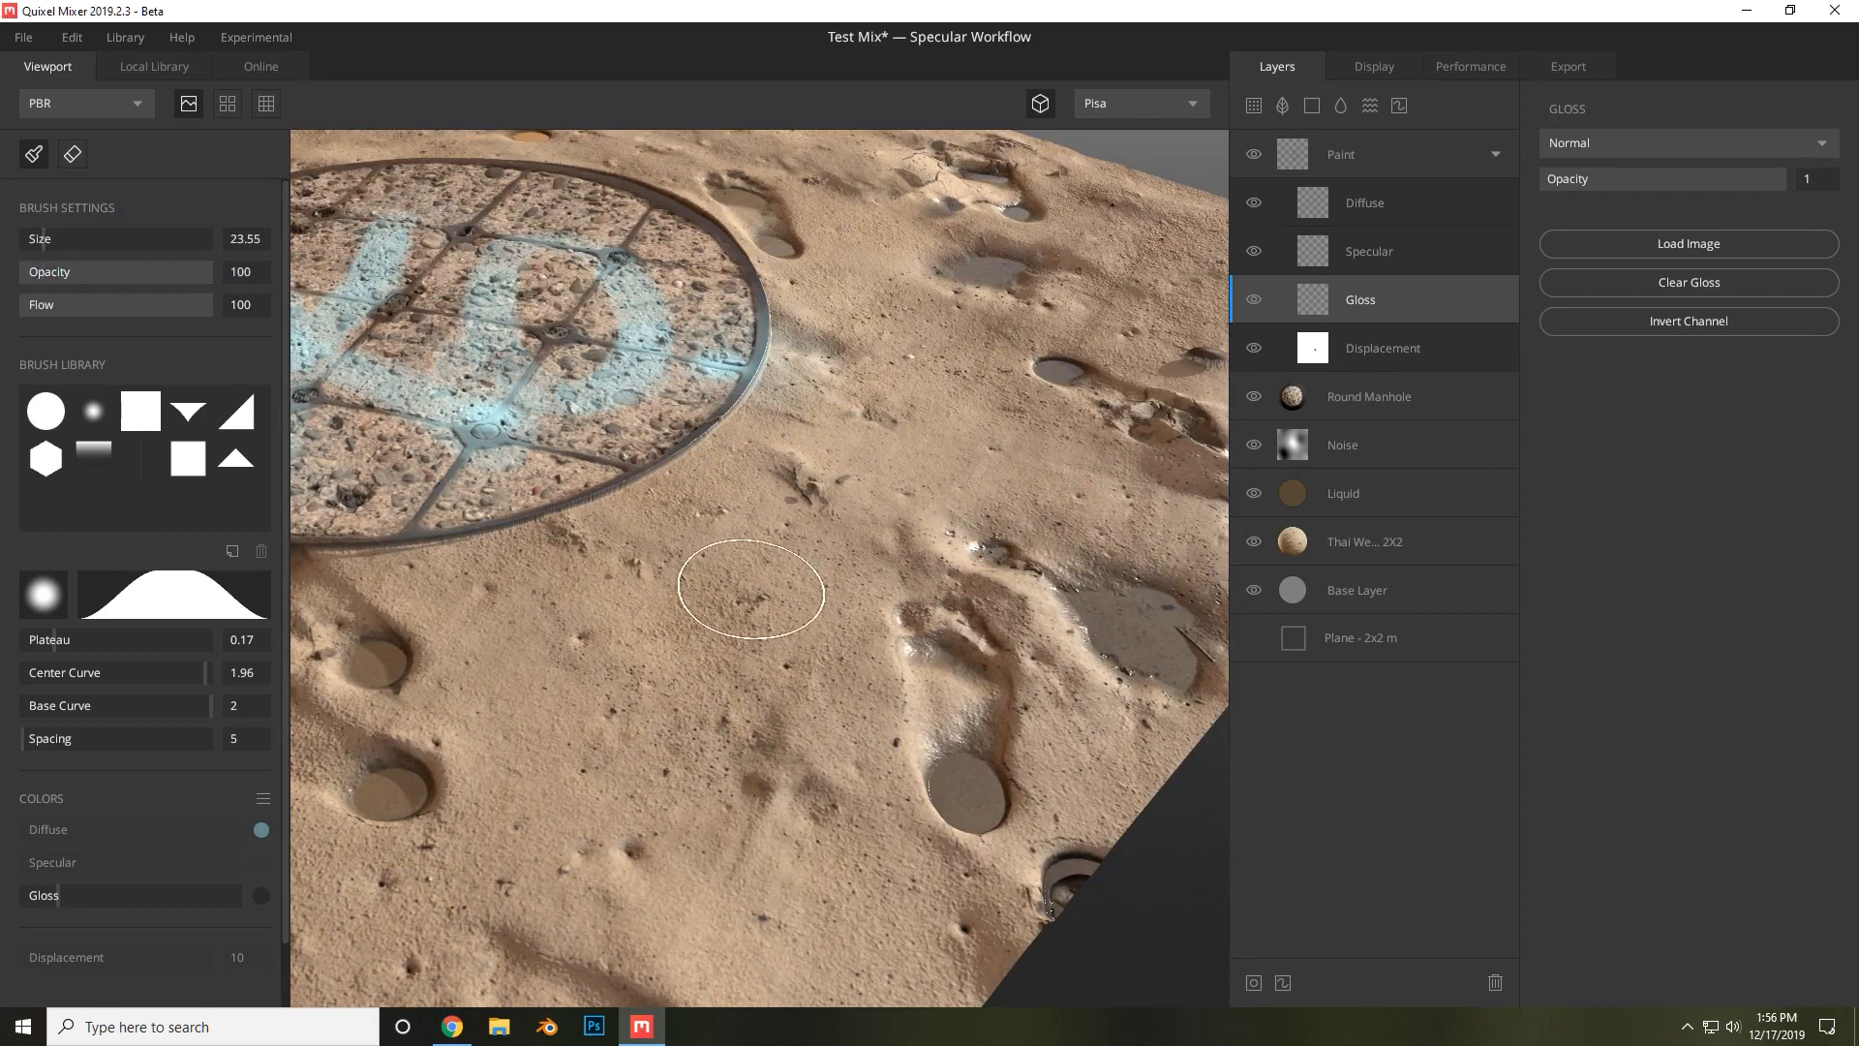
{"action": "left_click_drag", "start_coordinate": [751, 589], "coordinate": [712, 718]}
{"action": "left_click", "coordinate": [261, 895]}
{"action": "left_click", "coordinate": [1202, 399]}
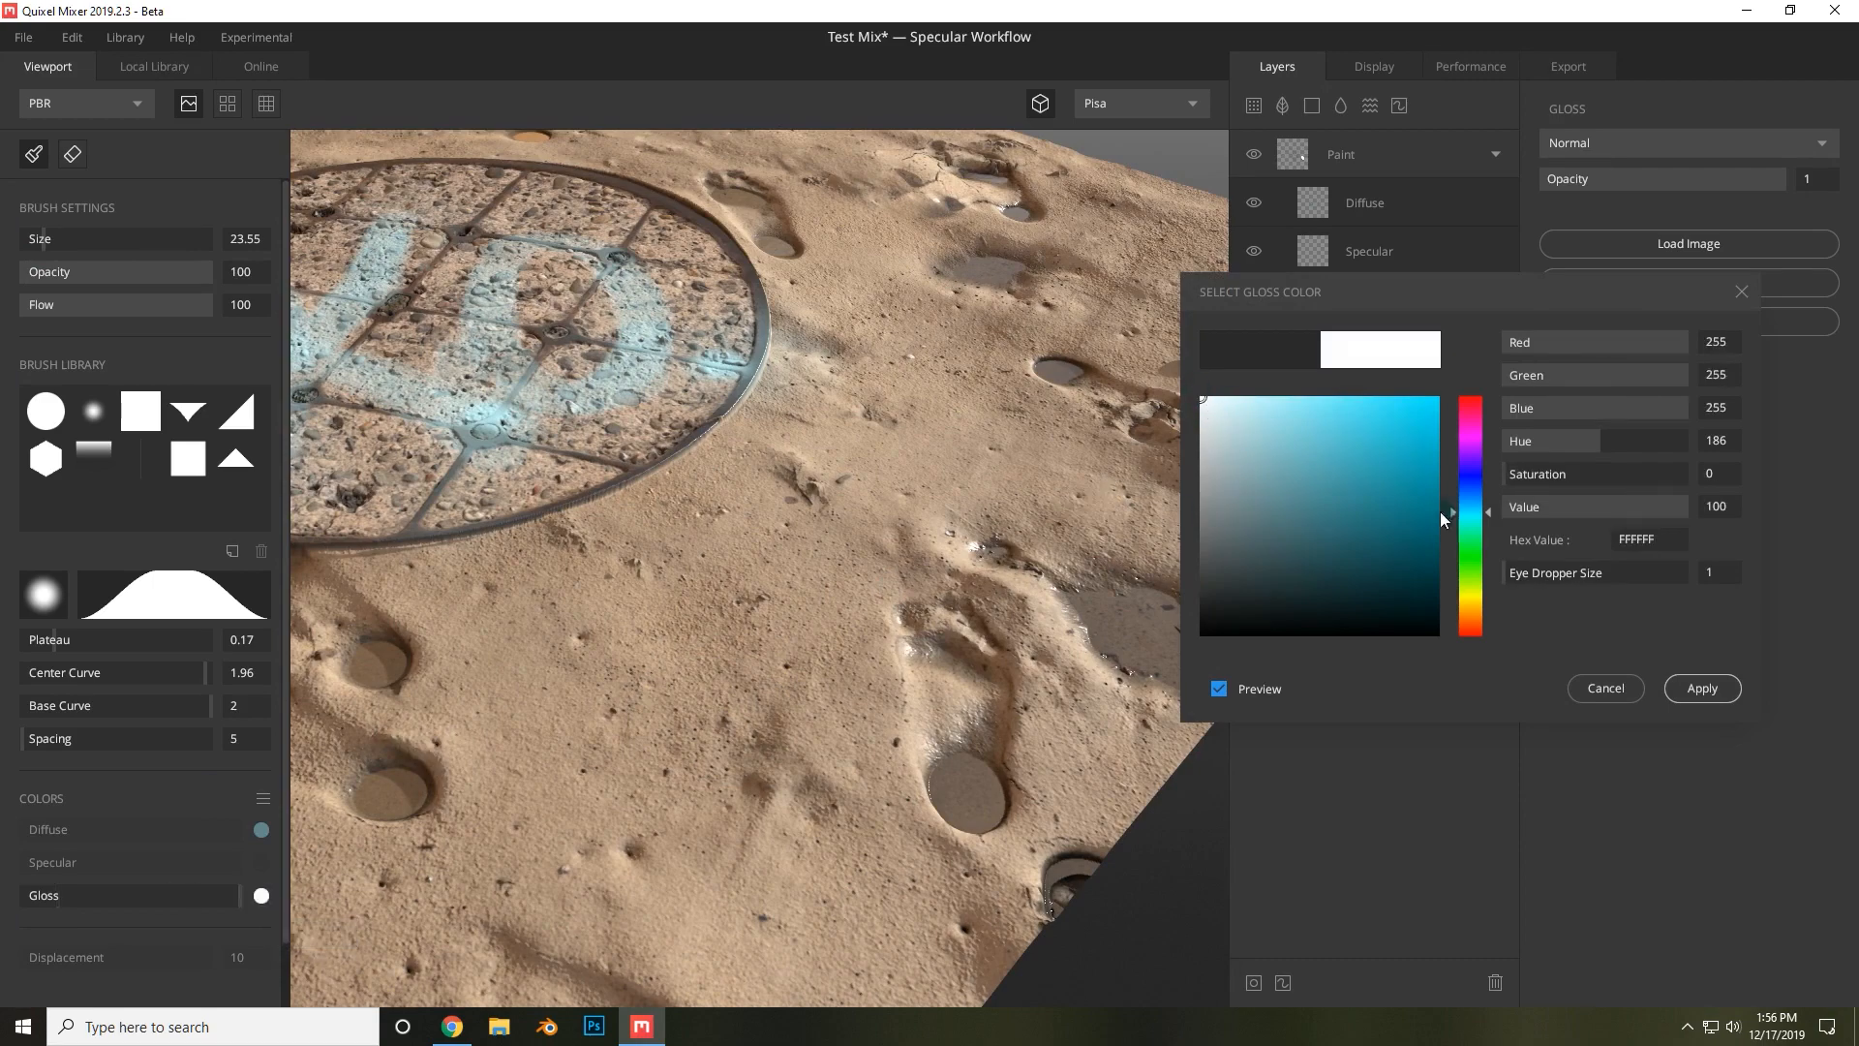
{"action": "left_click", "coordinate": [1720, 691]}
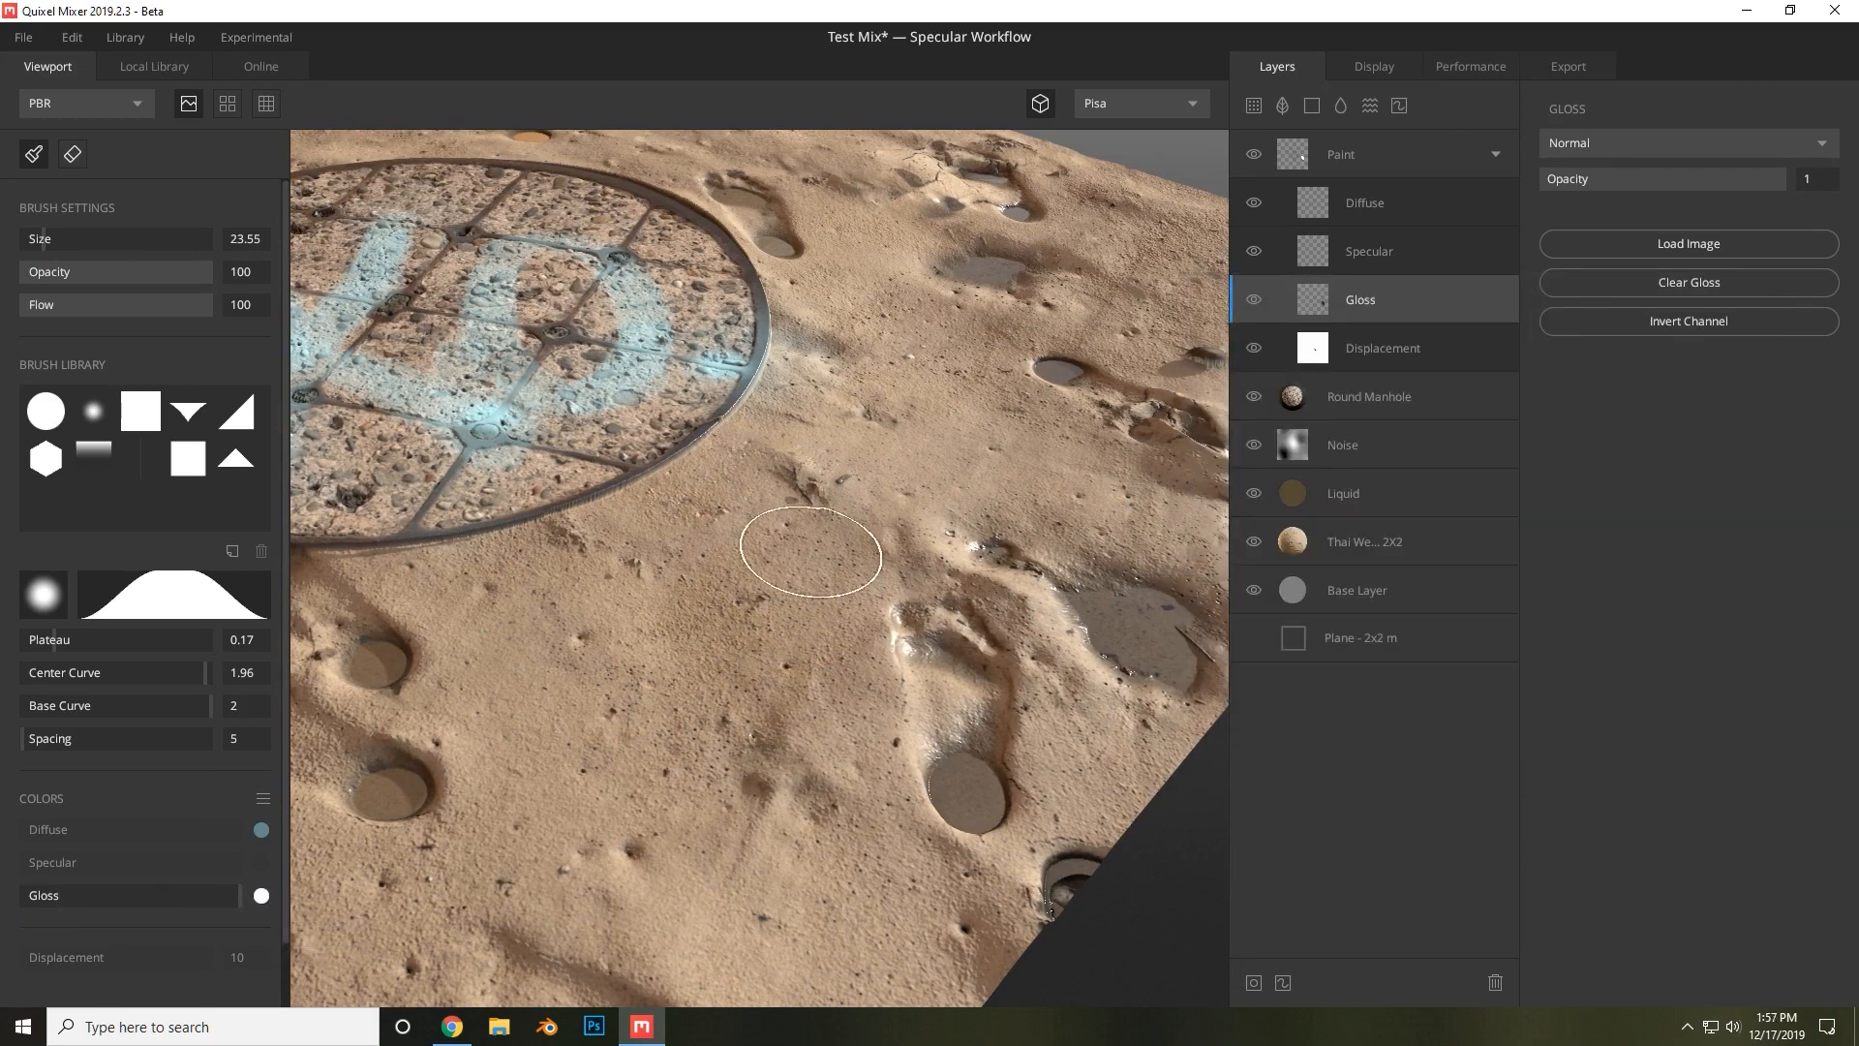
Paint glossy wet strokes onto the sand beside the manhole cover.
{"action": "mouse_move", "coordinate": [811, 552]}
{"action": "left_mouse_down"}
{"action": "mouse_move", "coordinate": [774, 643]}
{"action": "mouse_move", "coordinate": [1071, 526]}
{"action": "mouse_move", "coordinate": [1055, 570]}
{"action": "left_mouse_up"}
{"action": "mouse_move", "coordinate": [897, 438]}
{"action": "left_mouse_down", "text": "alt"}
{"action": "mouse_move", "coordinate": [845, 514]}
{"action": "mouse_move", "coordinate": [1005, 349]}
{"action": "mouse_move", "coordinate": [1009, 281]}
{"action": "mouse_move", "coordinate": [1011, 315]}
{"action": "mouse_move", "coordinate": [923, 487]}
{"action": "mouse_move", "coordinate": [1020, 374]}
{"action": "mouse_move", "coordinate": [877, 472]}
{"action": "left_mouse_up", "text": "alt"}
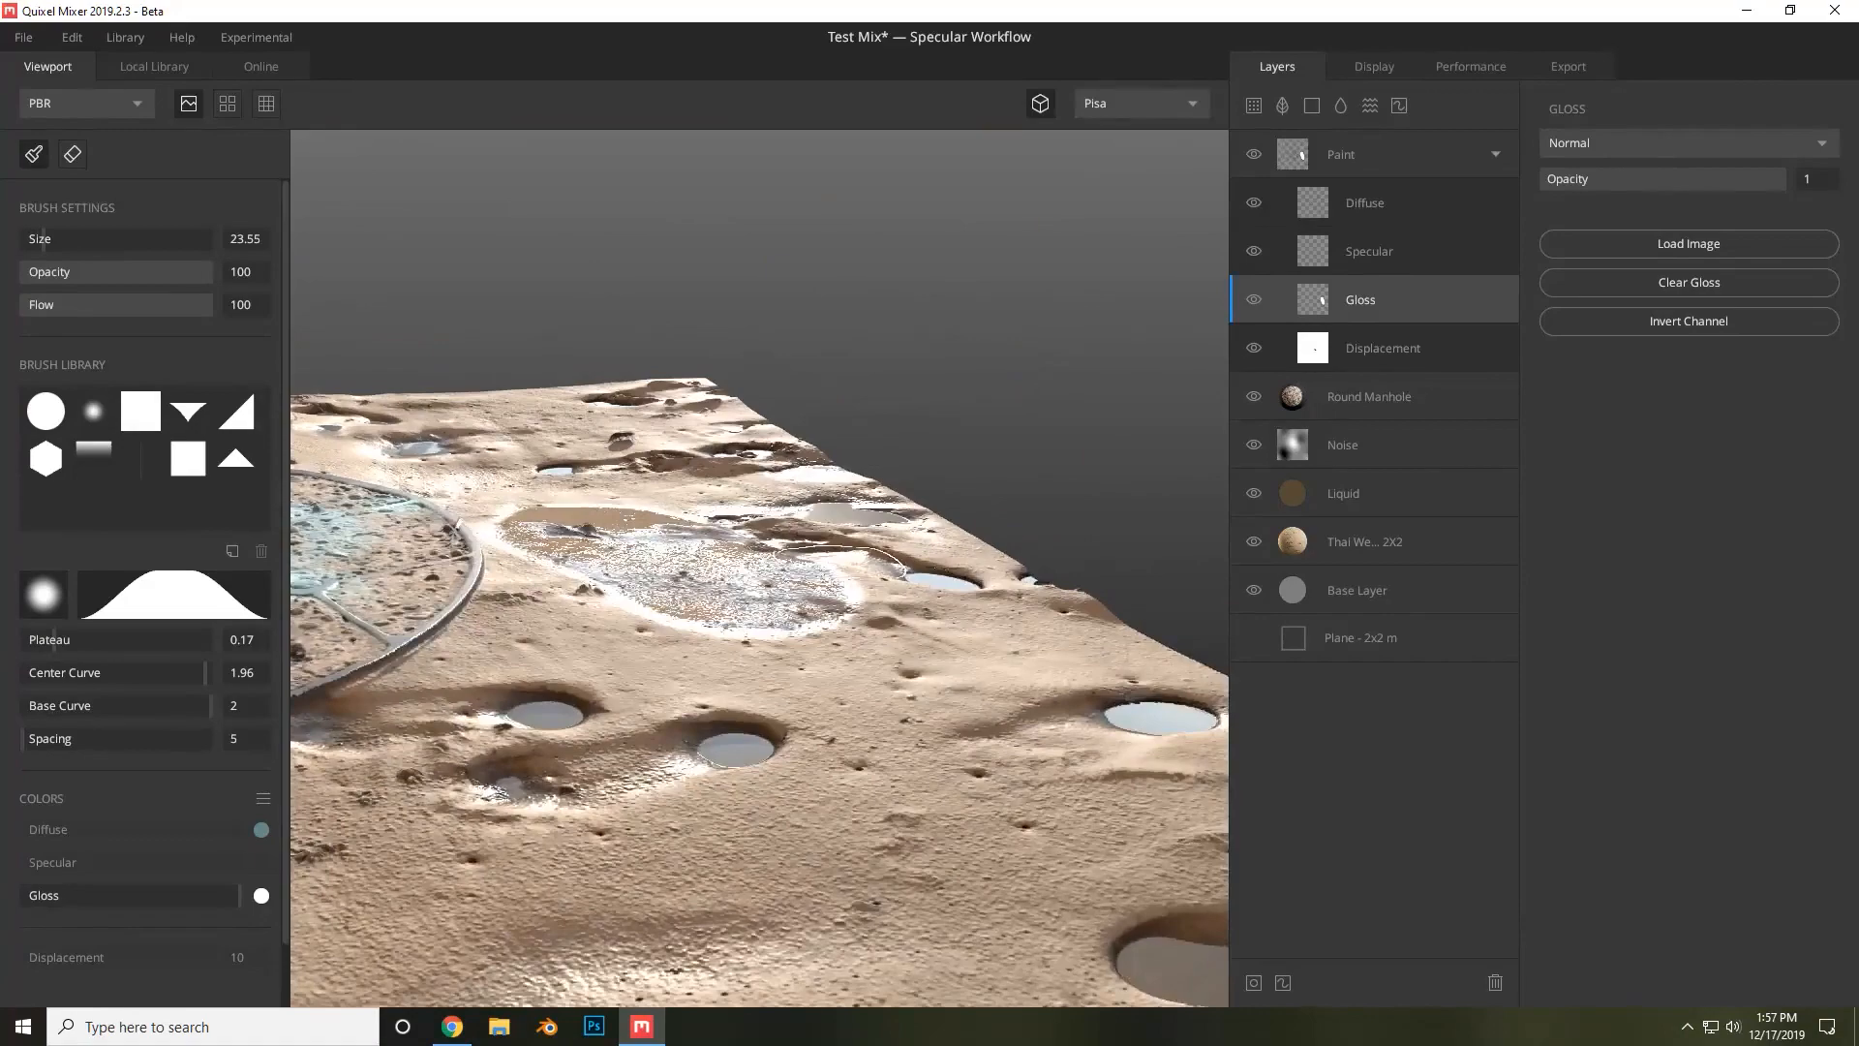
{"action": "mouse_move", "coordinate": [900, 566]}
{"action": "left_mouse_down", "text": "alt"}
{"action": "mouse_move", "coordinate": [567, 581]}
{"action": "mouse_move", "coordinate": [707, 581]}
{"action": "left_mouse_up", "text": "alt"}
{"action": "mouse_move", "coordinate": [668, 706]}
{"action": "left_mouse_down", "text": "alt"}
{"action": "mouse_move", "coordinate": [854, 605]}
{"action": "mouse_move", "coordinate": [407, 678]}
{"action": "mouse_move", "coordinate": [329, 717]}
{"action": "mouse_move", "coordinate": [334, 741]}
{"action": "left_mouse_up", "text": "alt"}
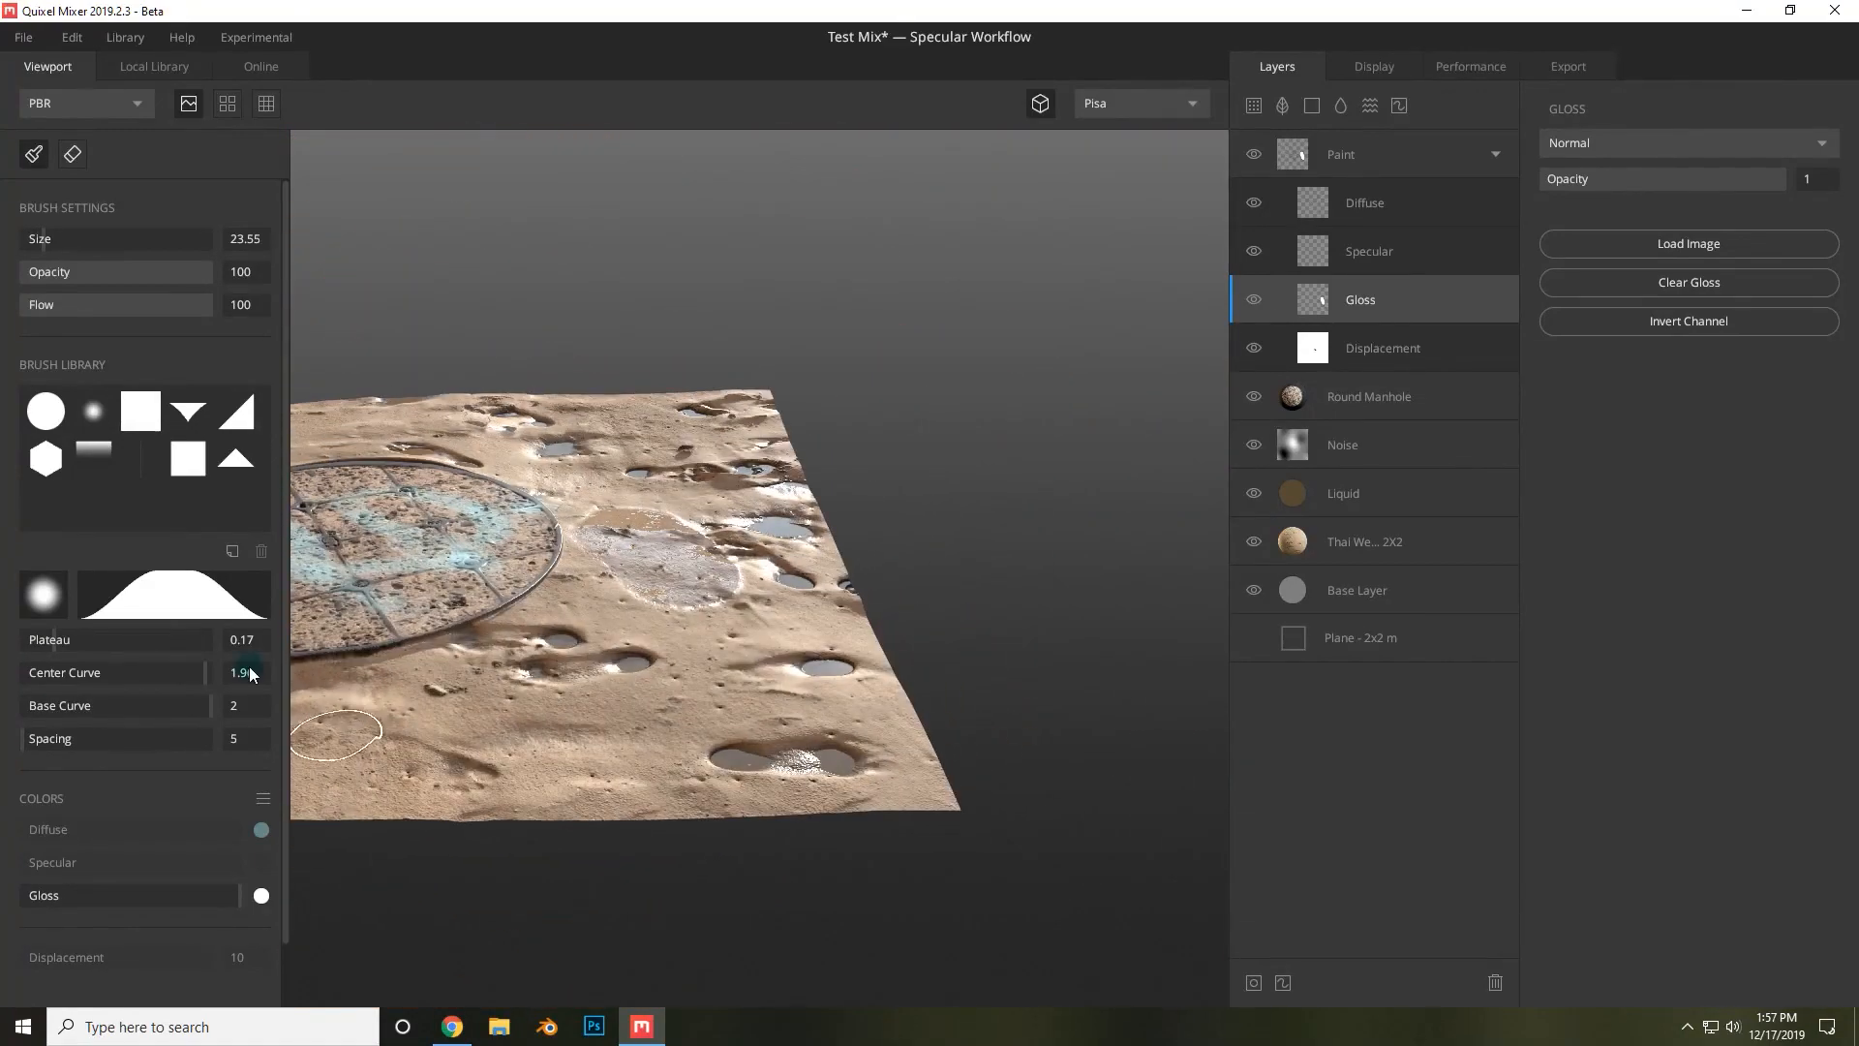
Set the brush Opacity to 12 and erase part of the glossy paint with the Eraser tool.
{"action": "left_click_drag", "start_coordinate": [178, 271], "coordinate": [100, 270]}
{"action": "left_click", "coordinate": [84, 157]}
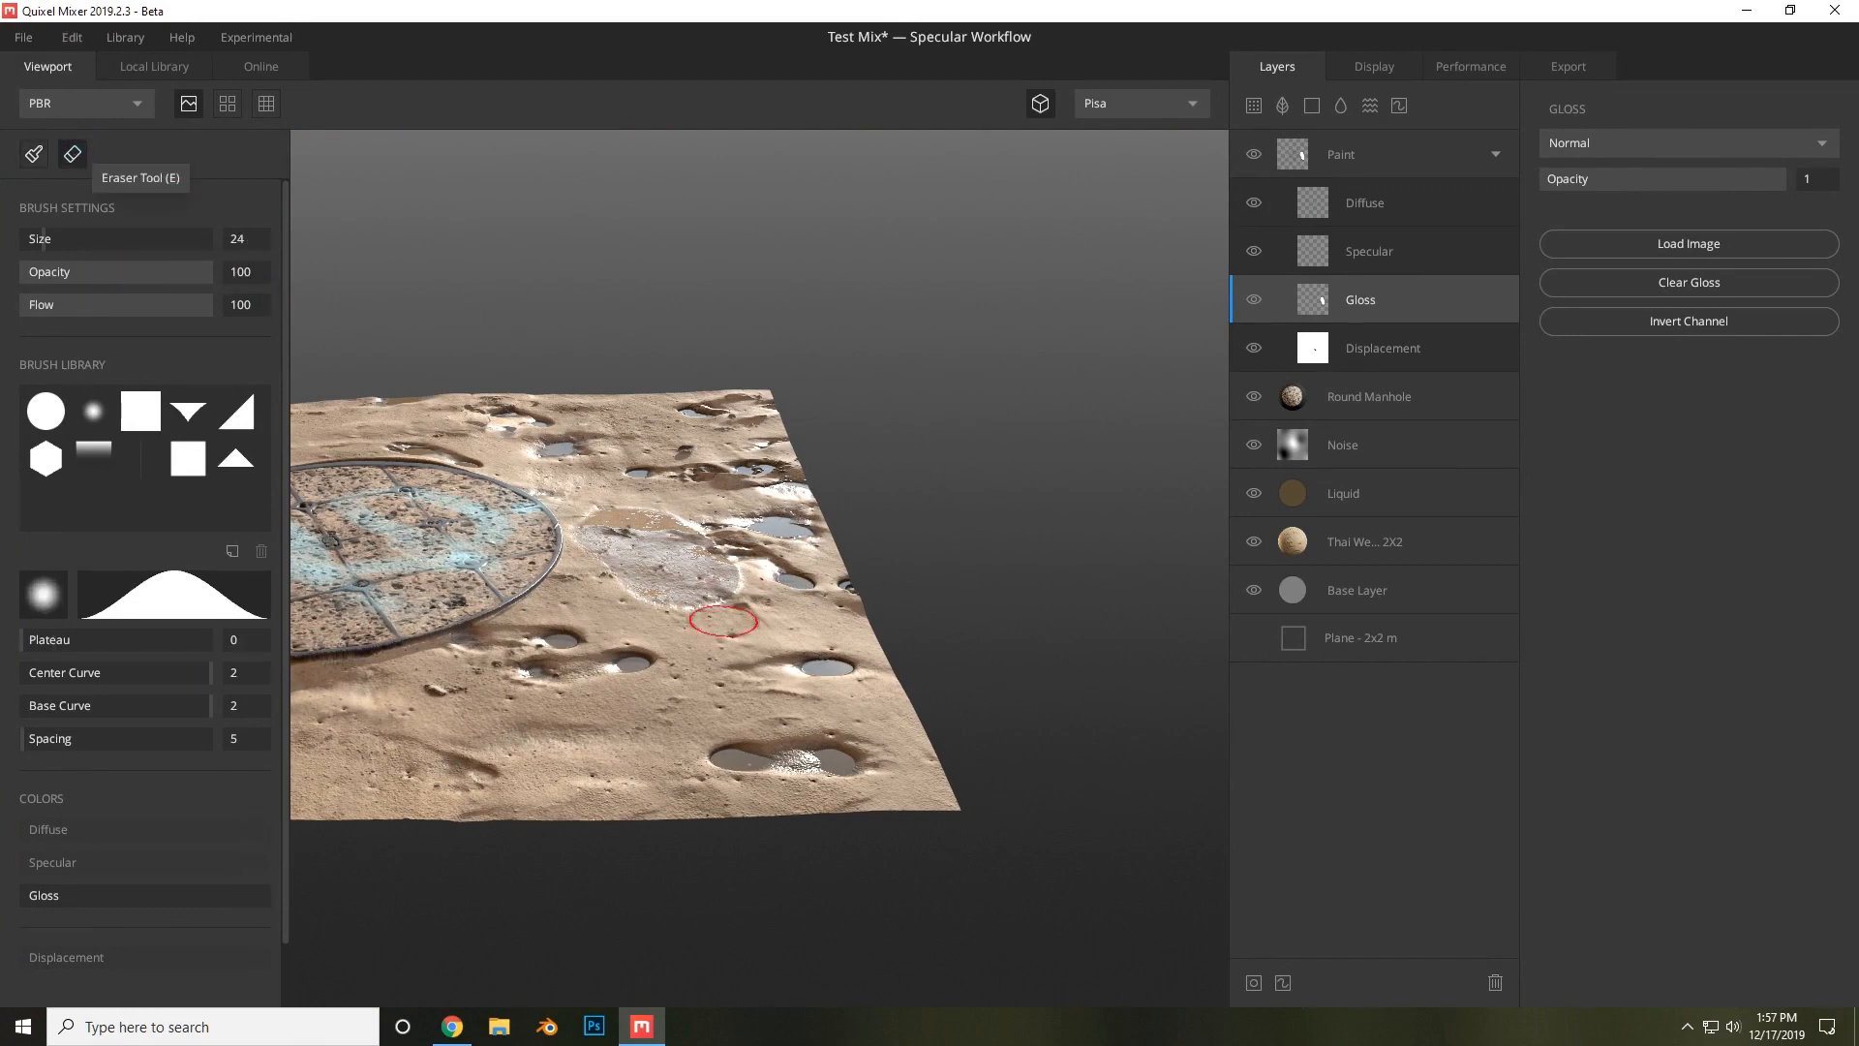
{"action": "left_click_drag", "start_coordinate": [664, 560], "coordinate": [613, 505]}
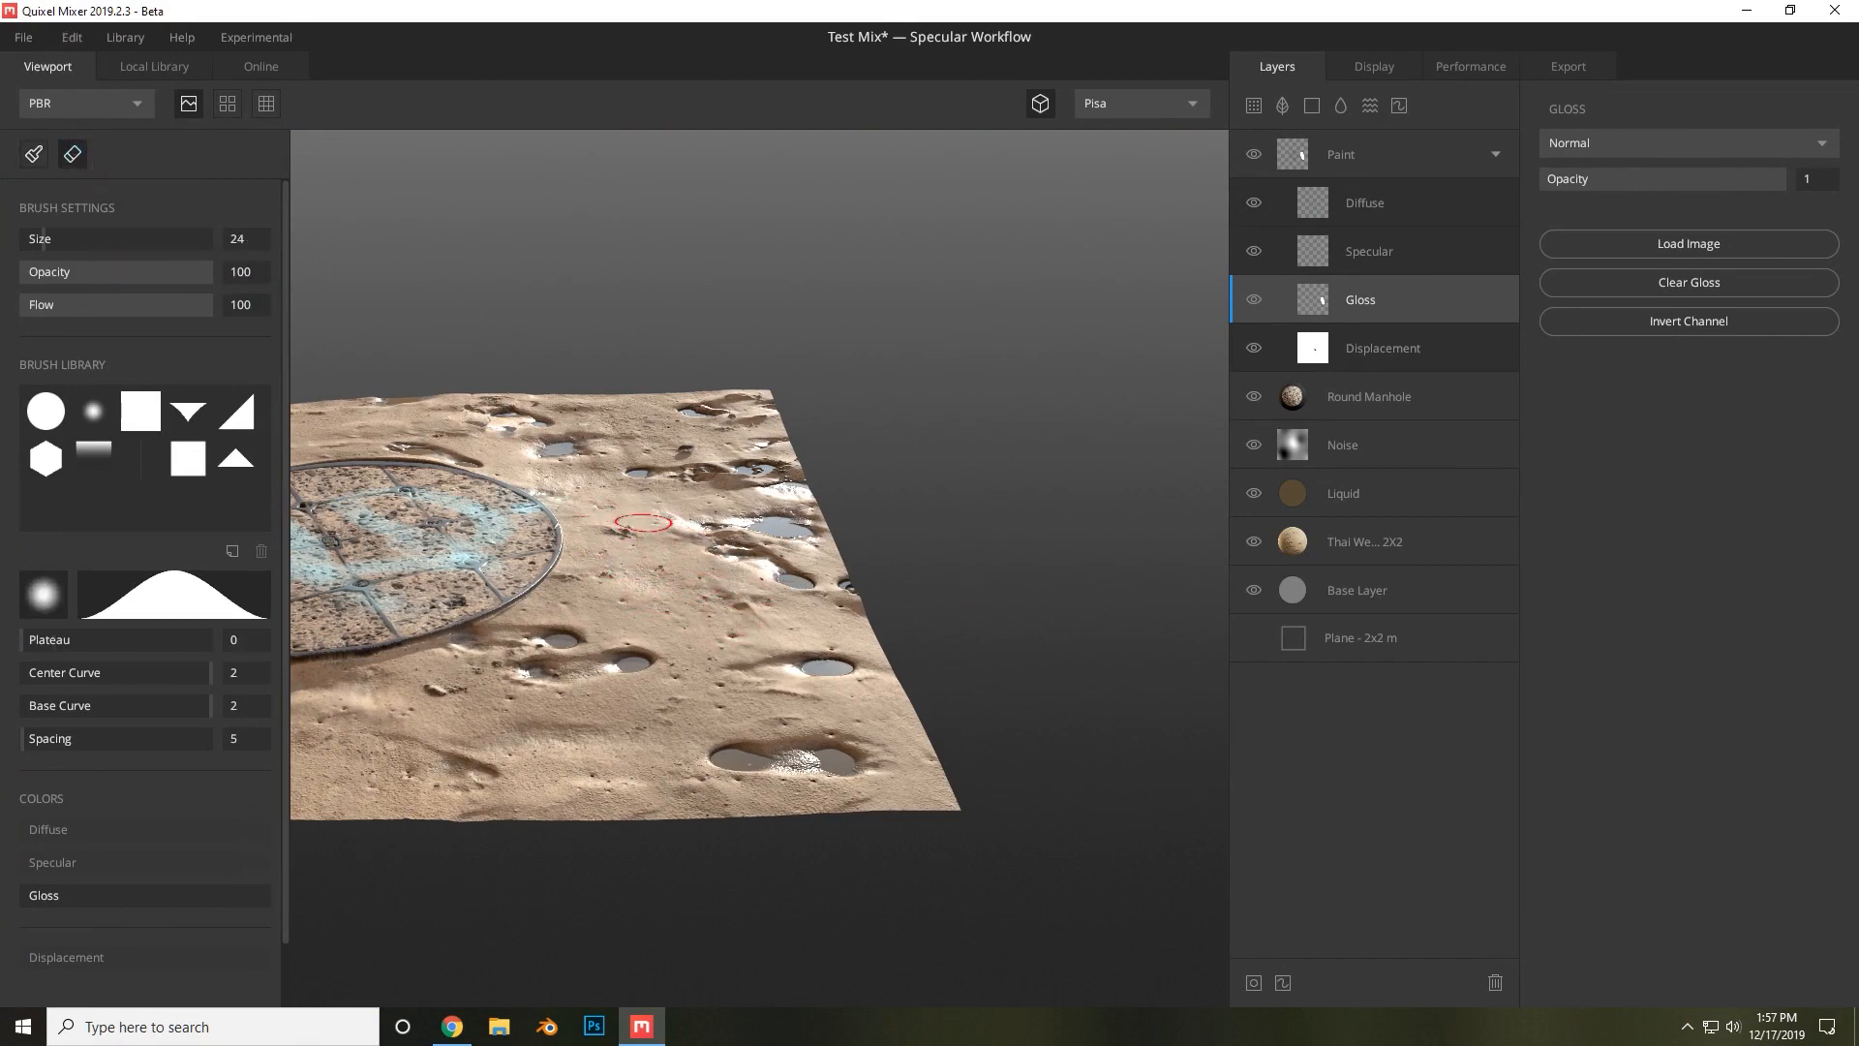
Switch back to the brush and paint subtle gloss strokes around the manhole cover.
{"action": "left_click", "coordinate": [34, 153]}
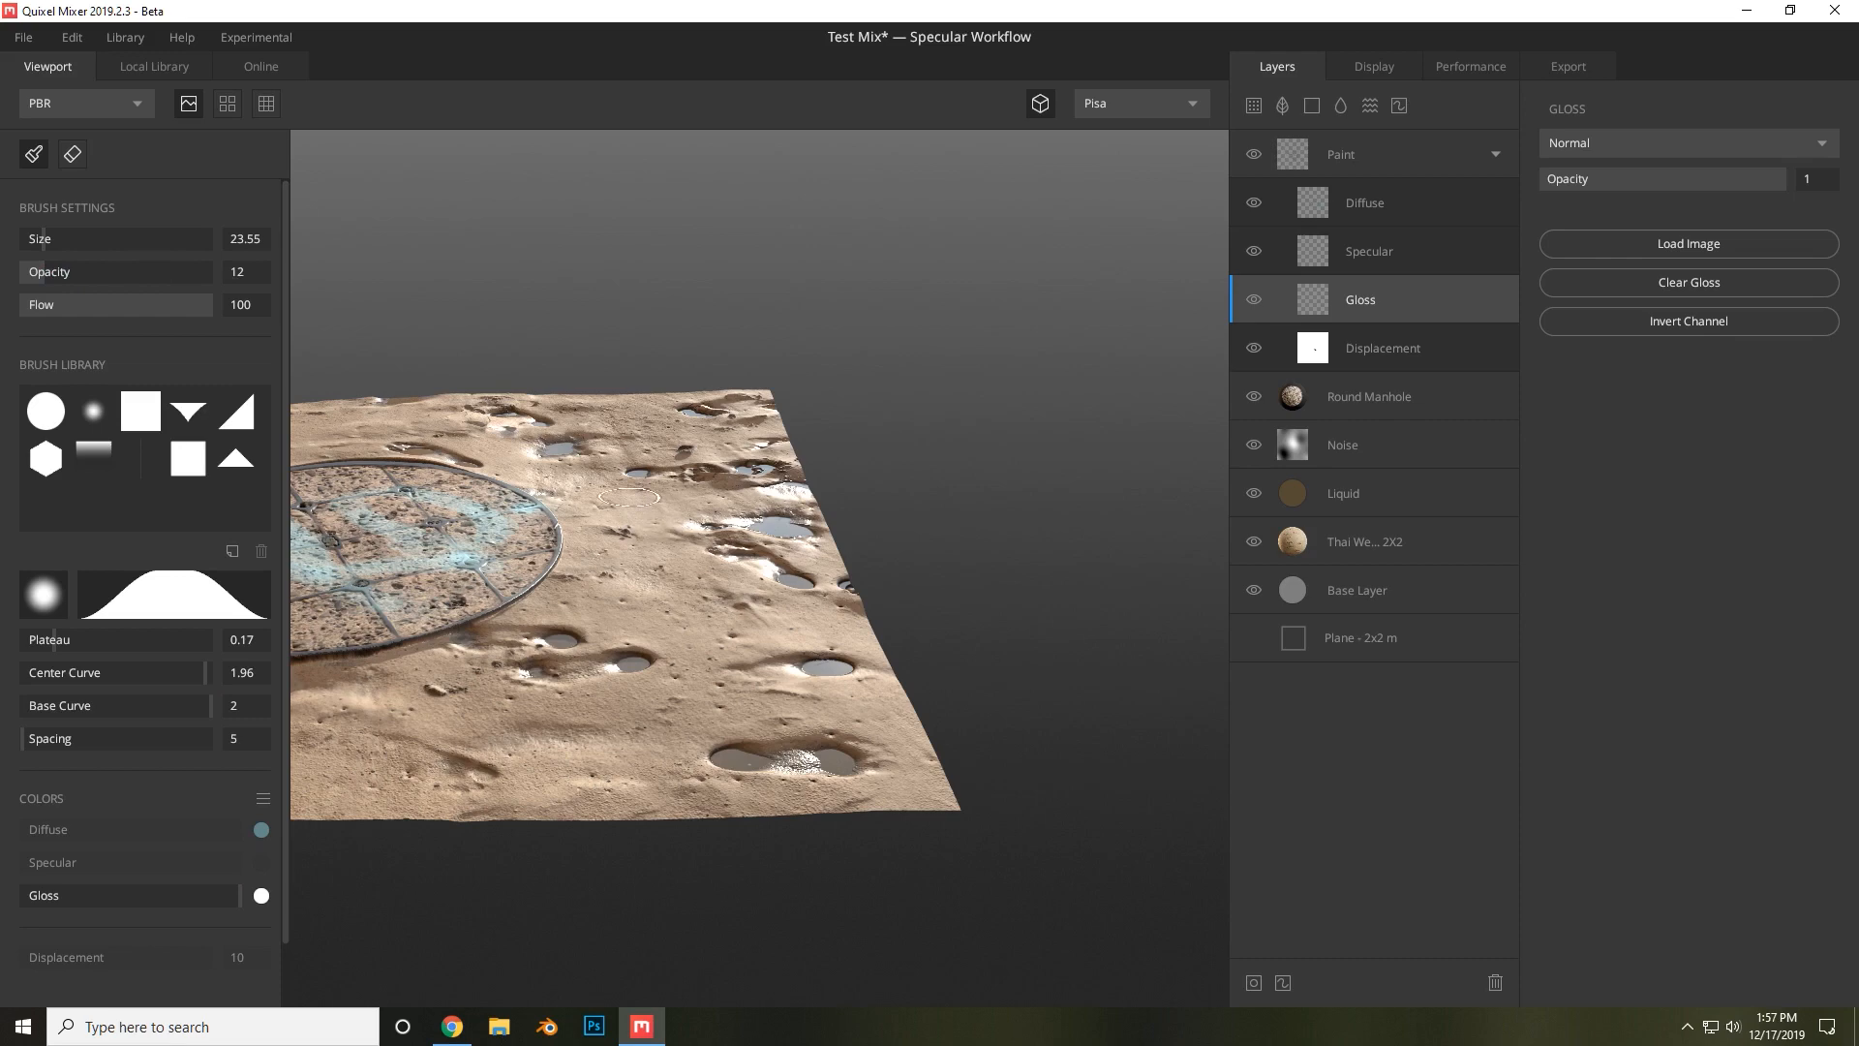
{"action": "mouse_move", "coordinate": [629, 497]}
{"action": "left_mouse_down"}
{"action": "mouse_move", "coordinate": [655, 578]}
{"action": "mouse_move", "coordinate": [760, 484]}
{"action": "mouse_move", "coordinate": [756, 613]}
{"action": "mouse_move", "coordinate": [715, 612]}
{"action": "mouse_move", "coordinate": [724, 662]}
{"action": "mouse_move", "coordinate": [477, 806]}
{"action": "mouse_move", "coordinate": [449, 786]}
{"action": "left_mouse_up"}
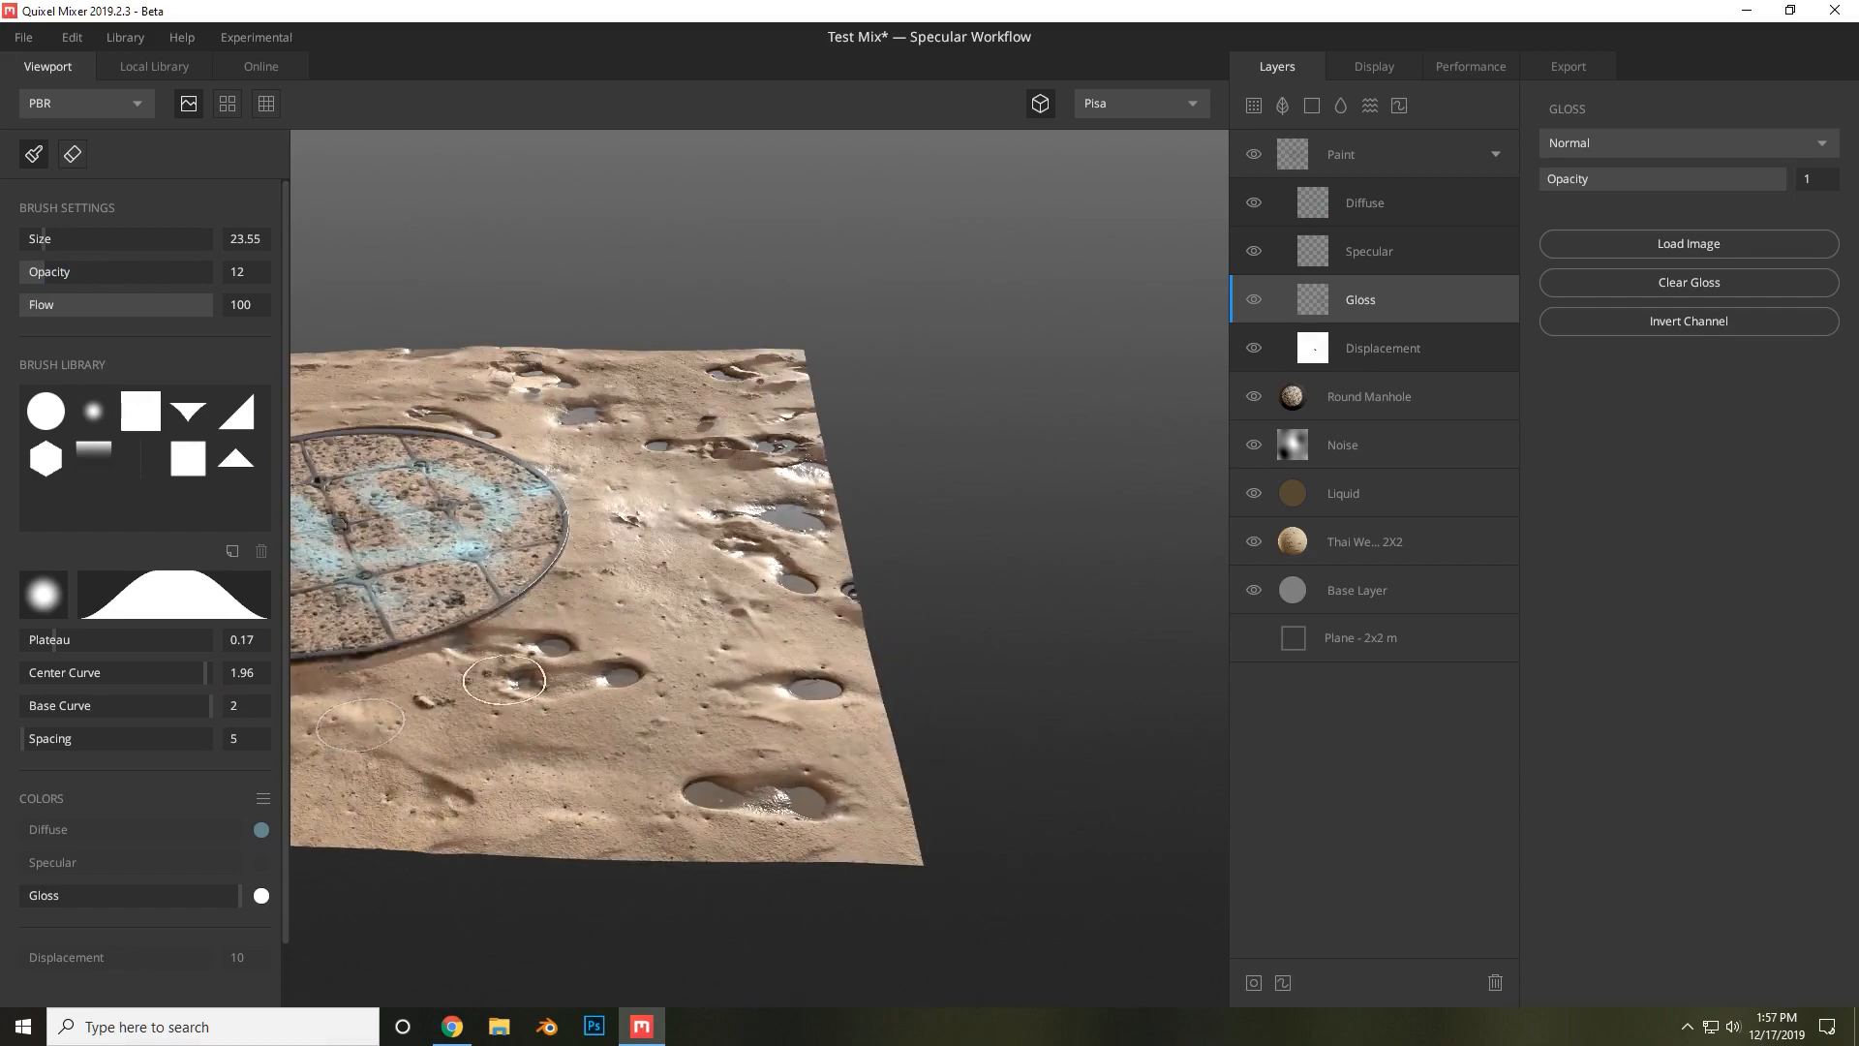
{"action": "mouse_move", "coordinate": [479, 605]}
{"action": "left_mouse_down", "text": "alt"}
{"action": "mouse_move", "coordinate": [1061, 721]}
{"action": "mouse_move", "coordinate": [972, 762]}
{"action": "mouse_move", "coordinate": [552, 696]}
{"action": "left_mouse_up", "text": "alt"}
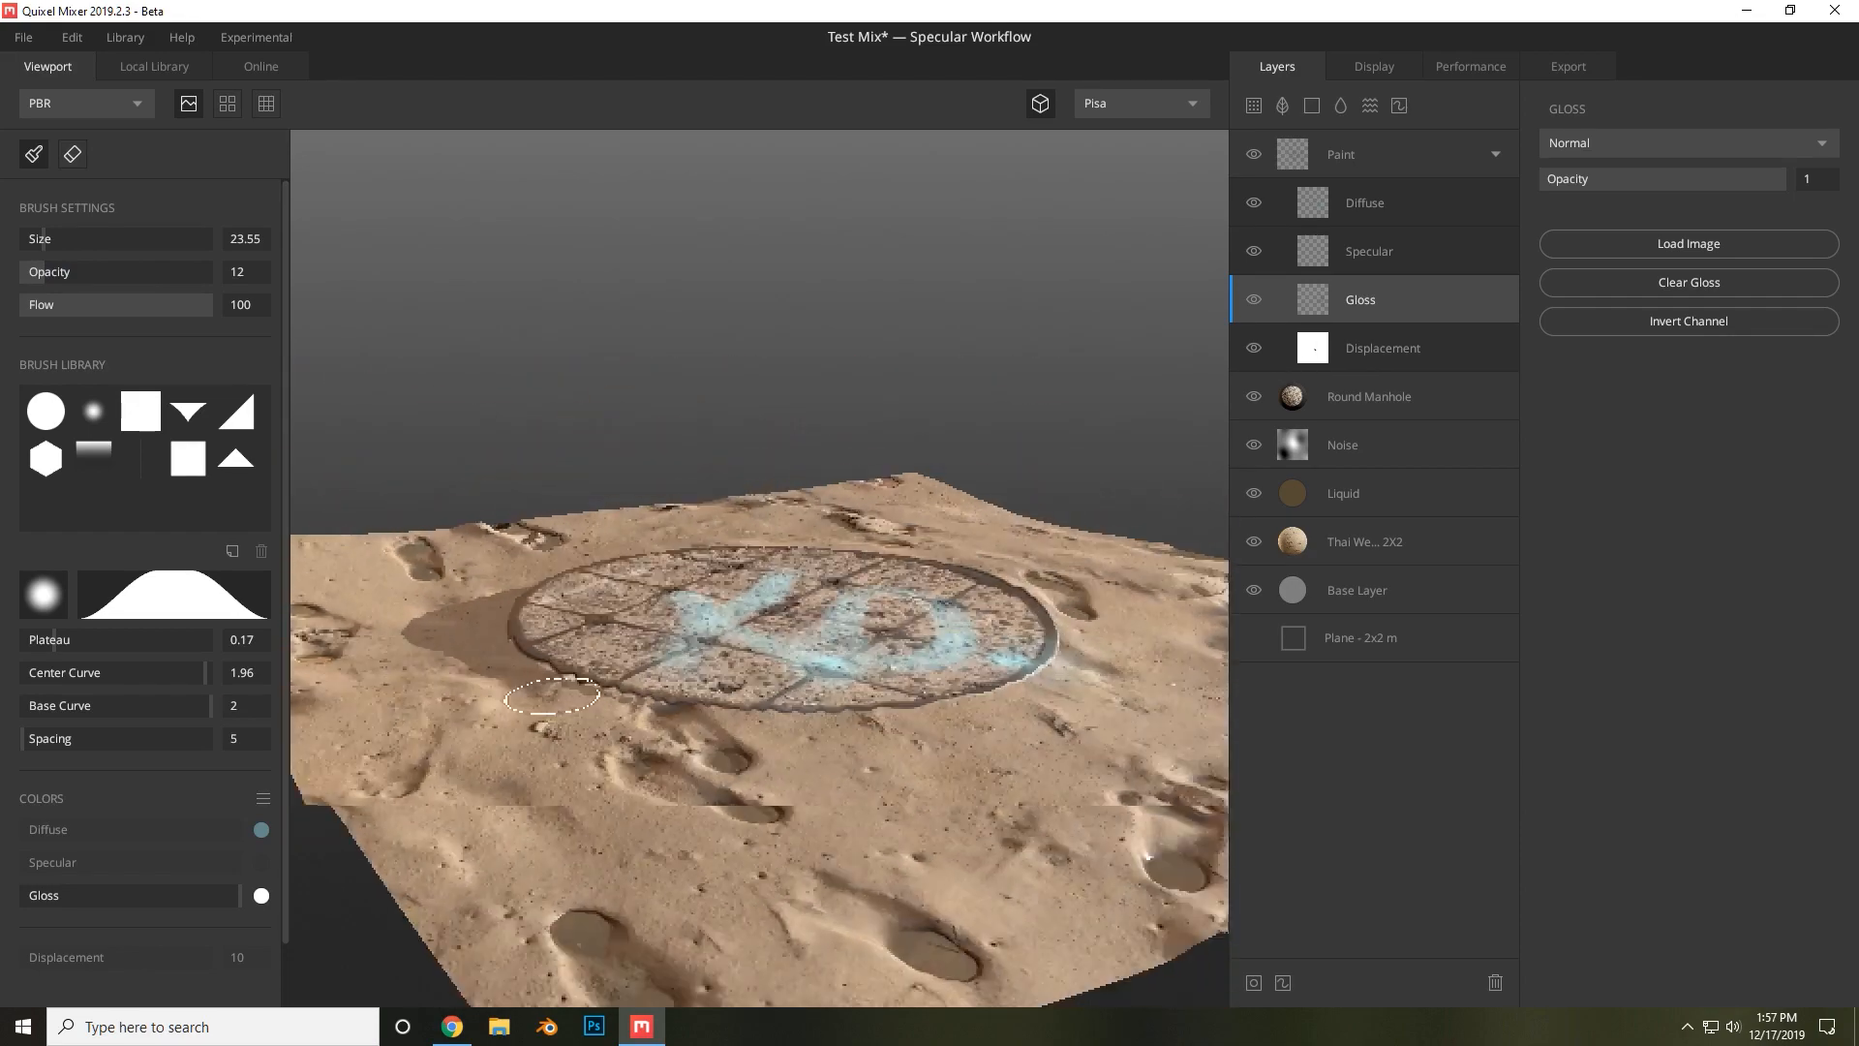
{"action": "mouse_move", "coordinate": [760, 688]}
{"action": "left_mouse_down", "text": "alt"}
{"action": "mouse_move", "coordinate": [860, 787]}
{"action": "mouse_move", "coordinate": [953, 808]}
{"action": "left_mouse_up", "text": "alt"}
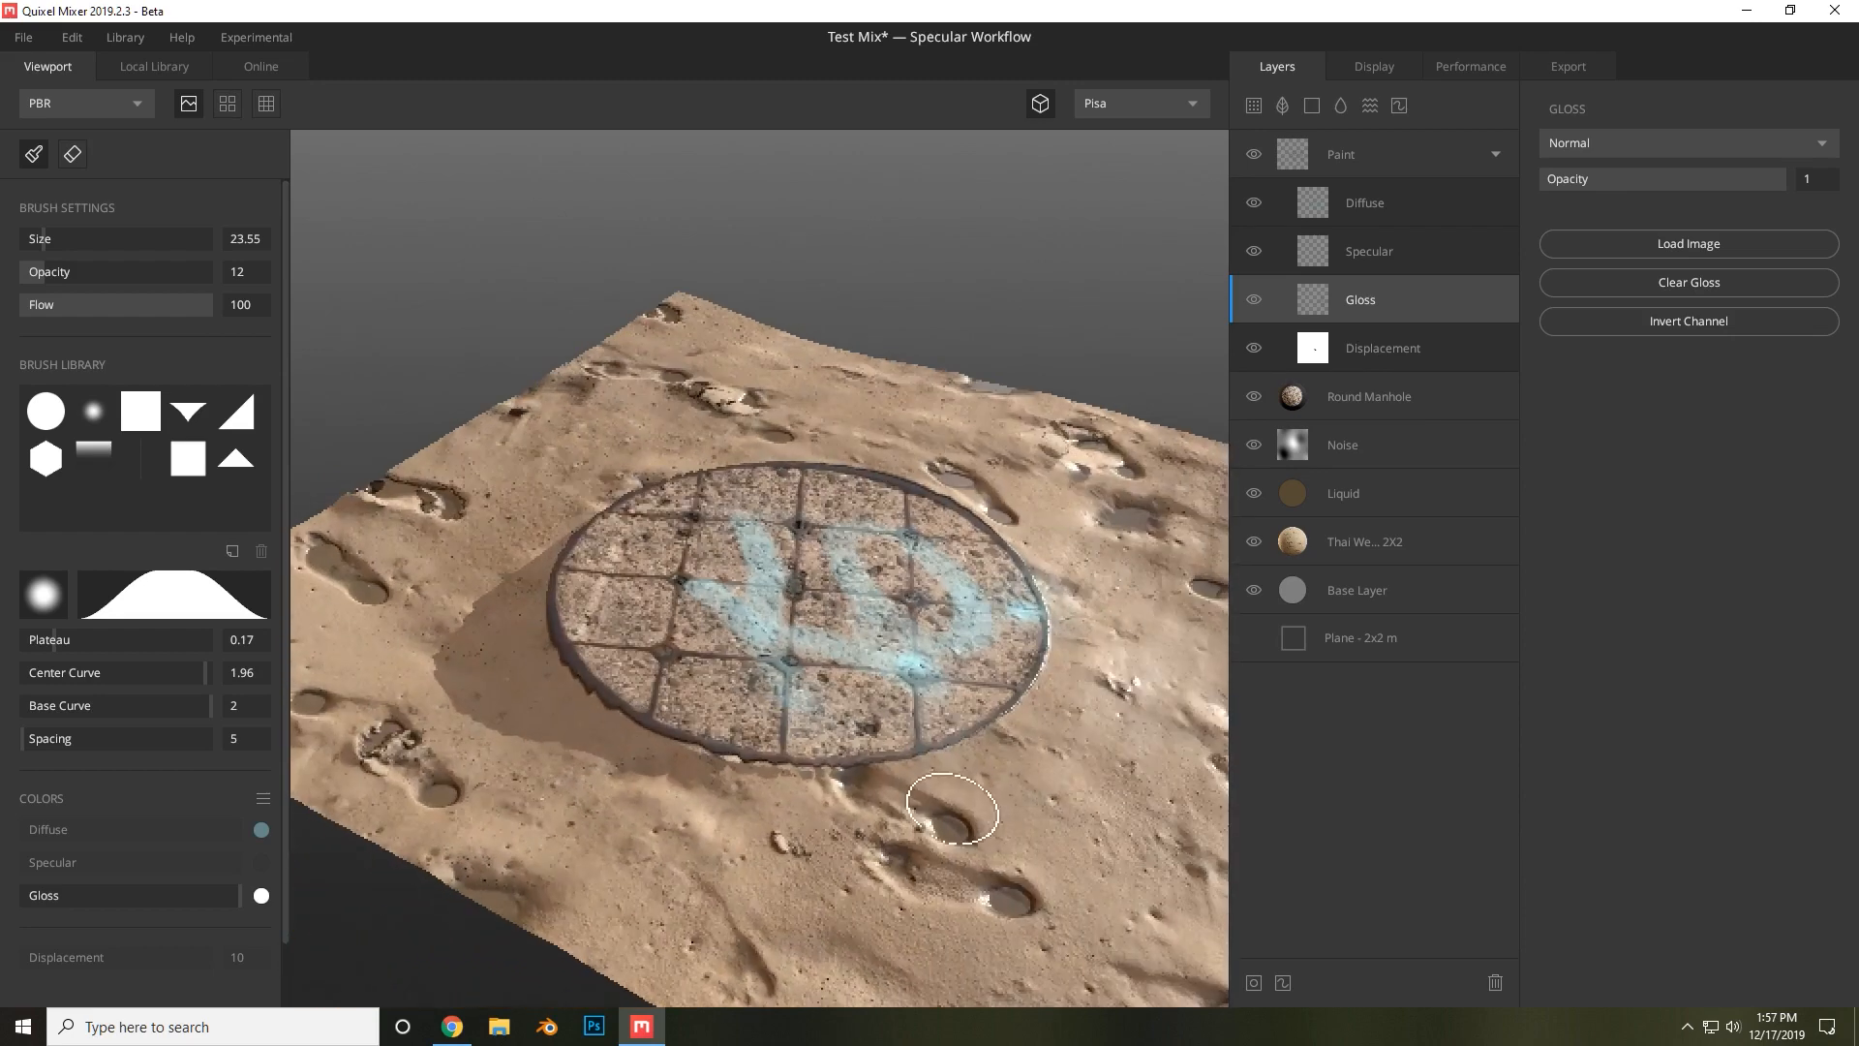
{"action": "scroll", "coordinate": [953, 808], "scroll_direction": "down", "scroll_amount": 3}
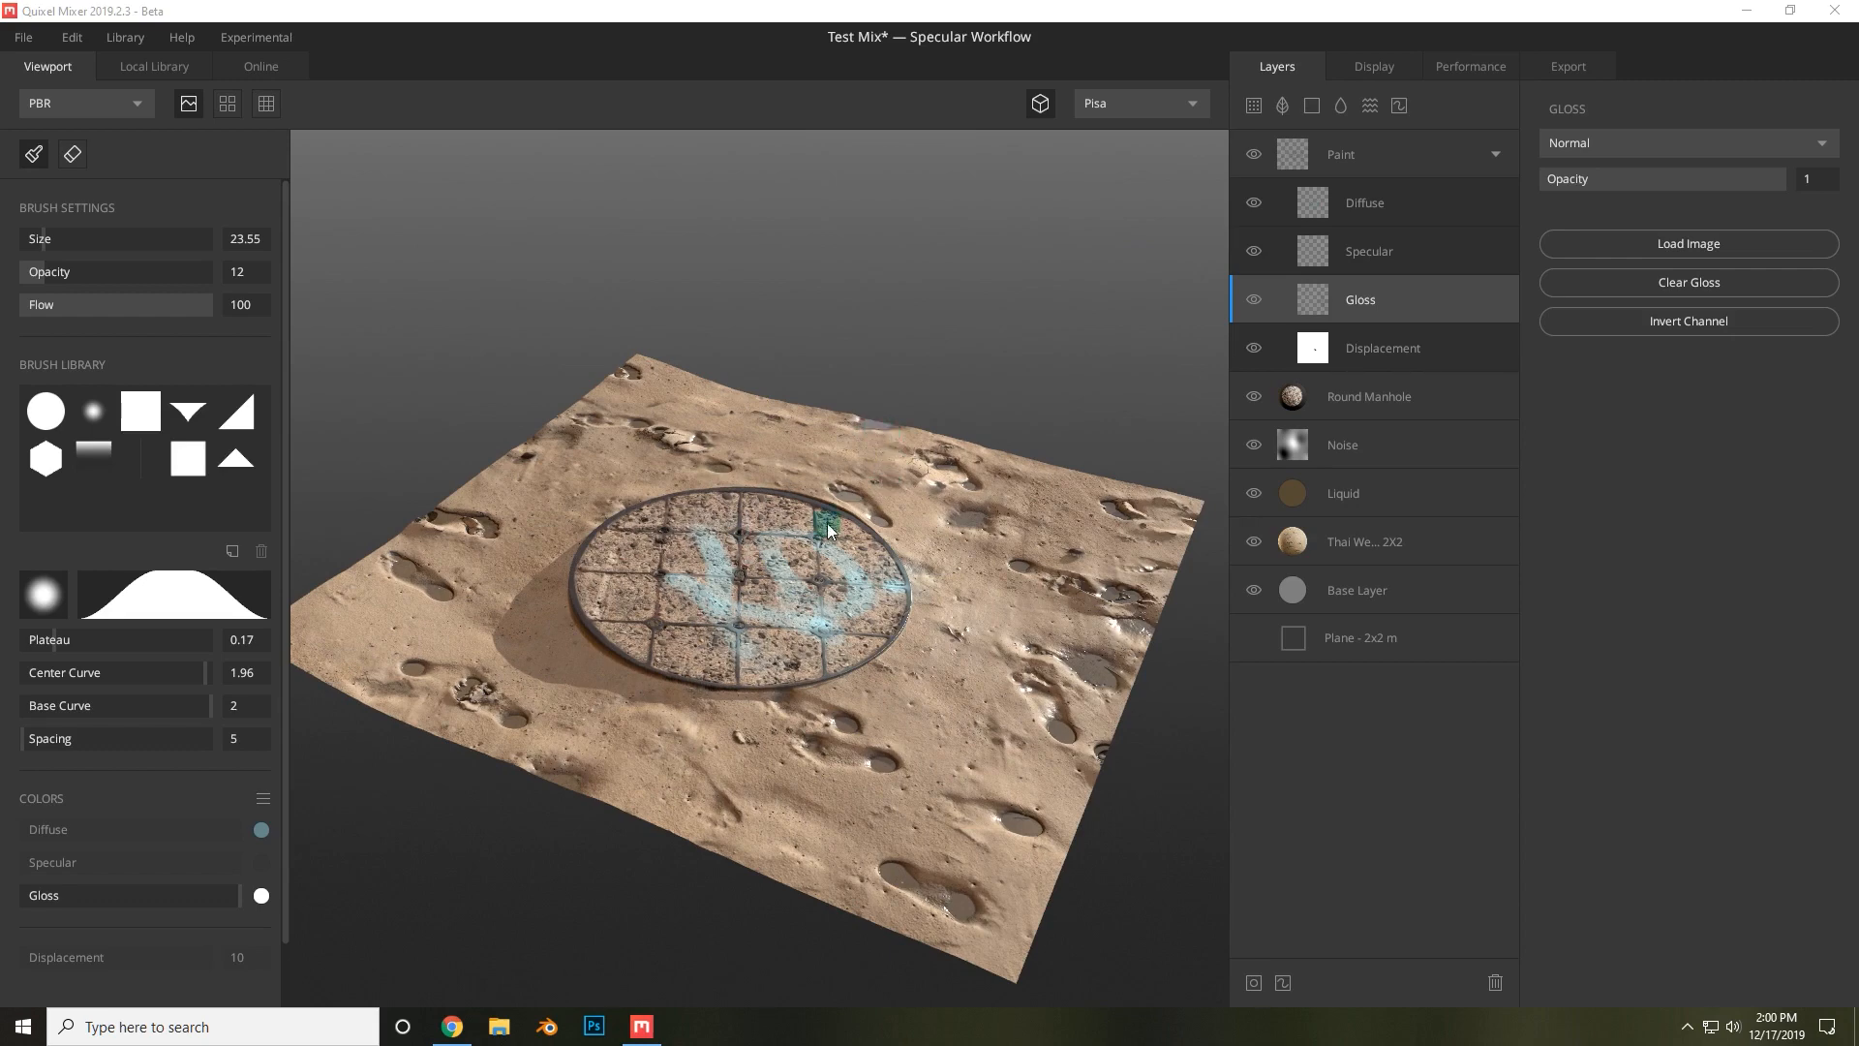
Open the display settings and set the viewport background to Skybox.
{"action": "left_click", "coordinate": [1366, 66]}
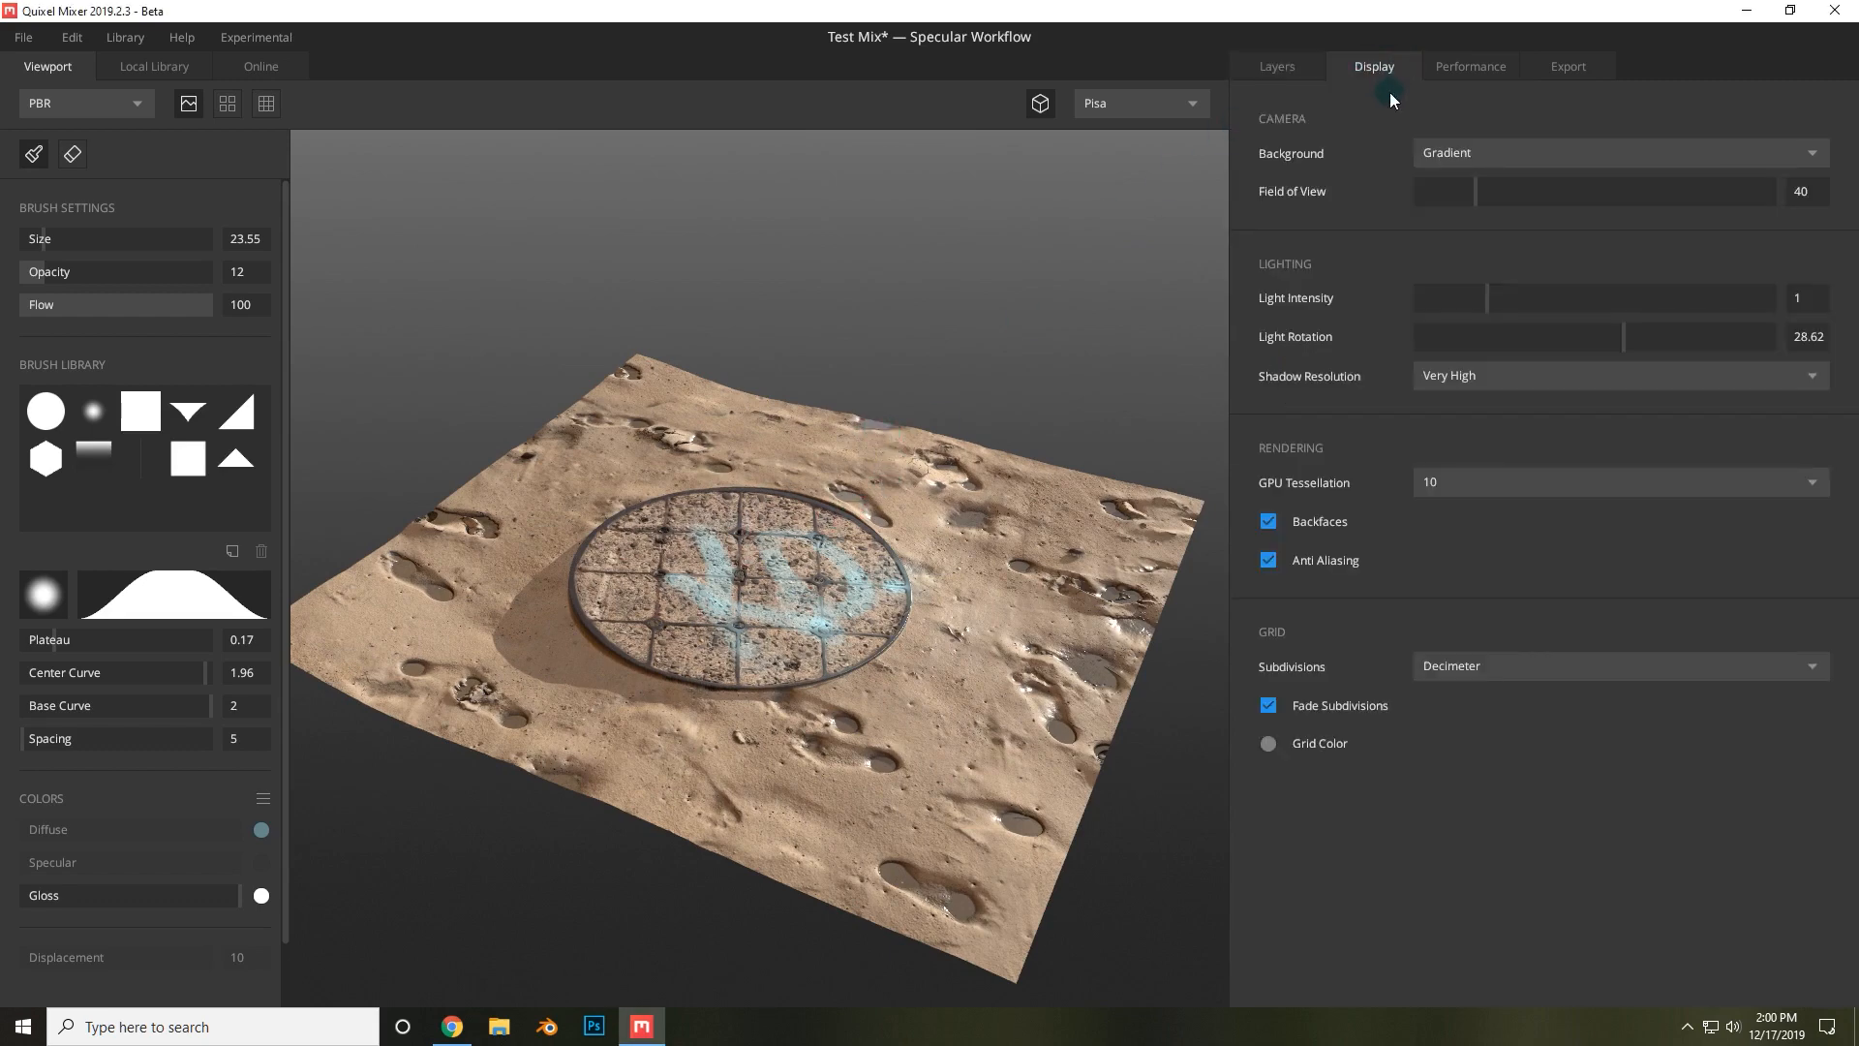
{"action": "scroll", "coordinate": [1060, 385], "scroll_direction": "up", "scroll_amount": 1}
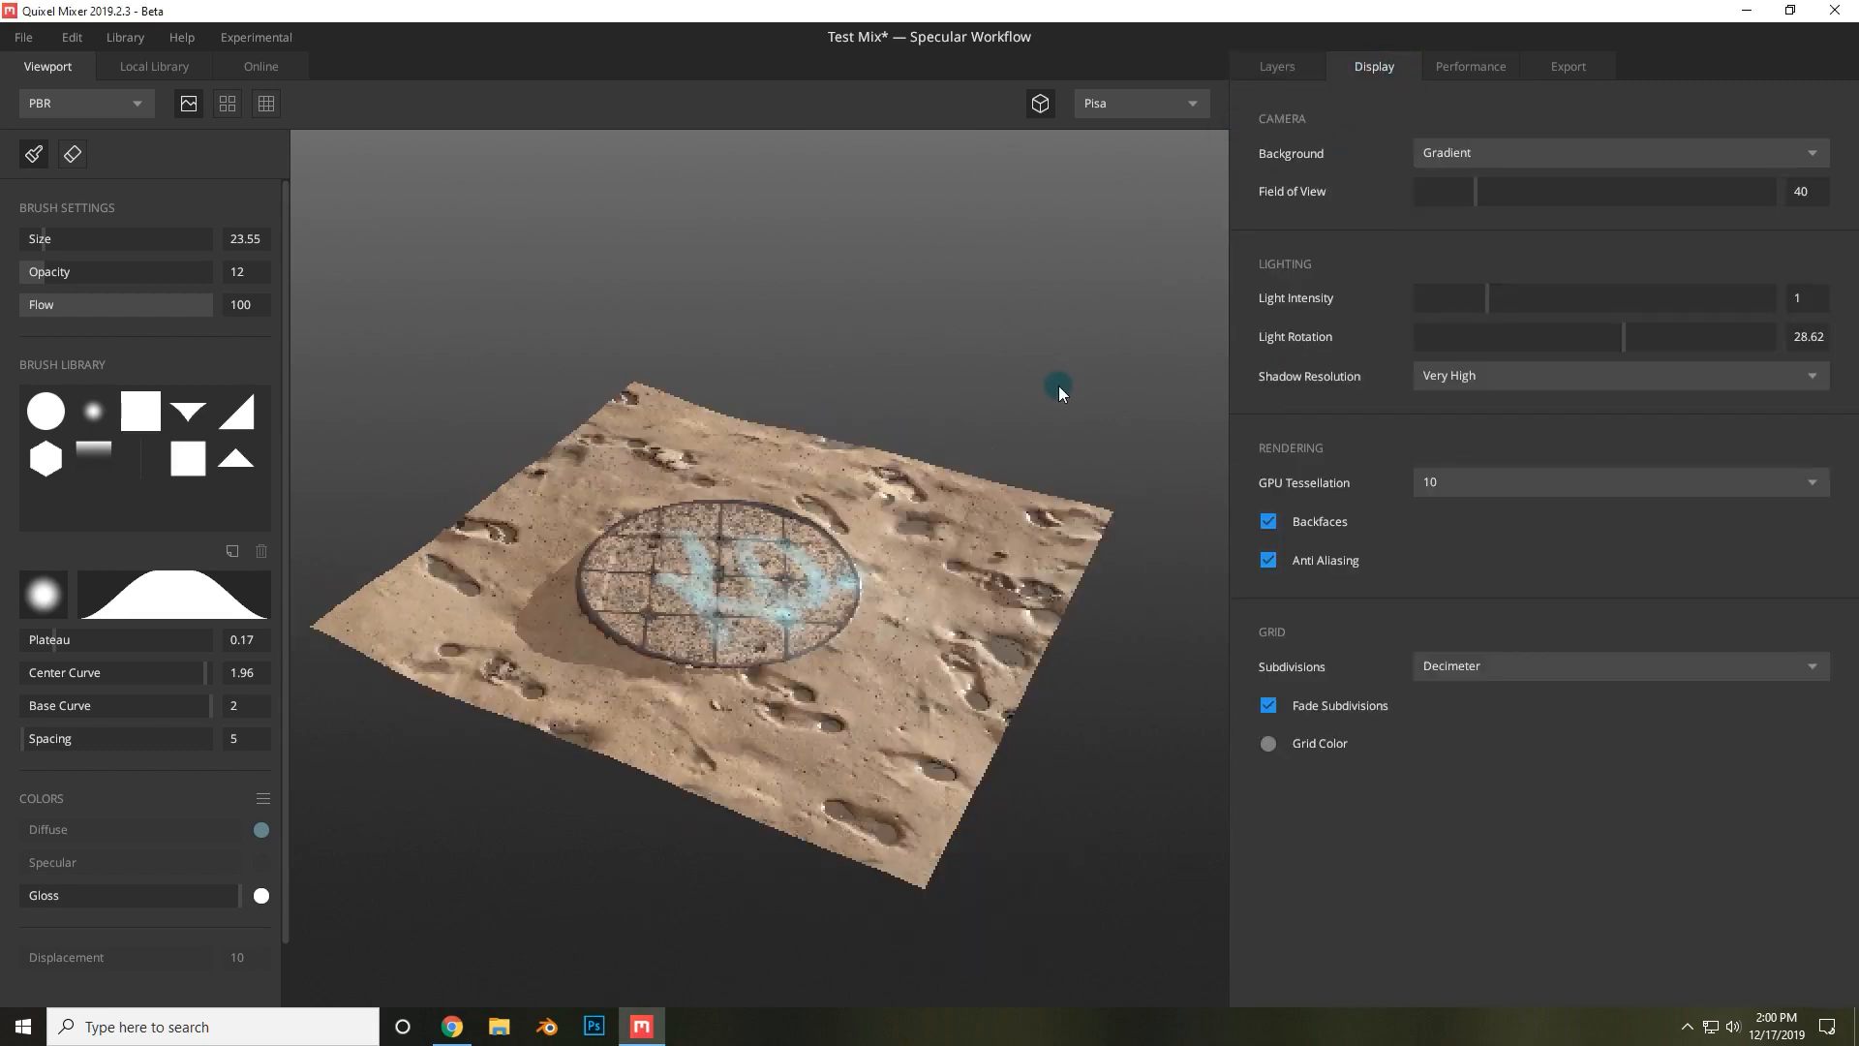
{"action": "left_click", "coordinate": [1483, 150]}
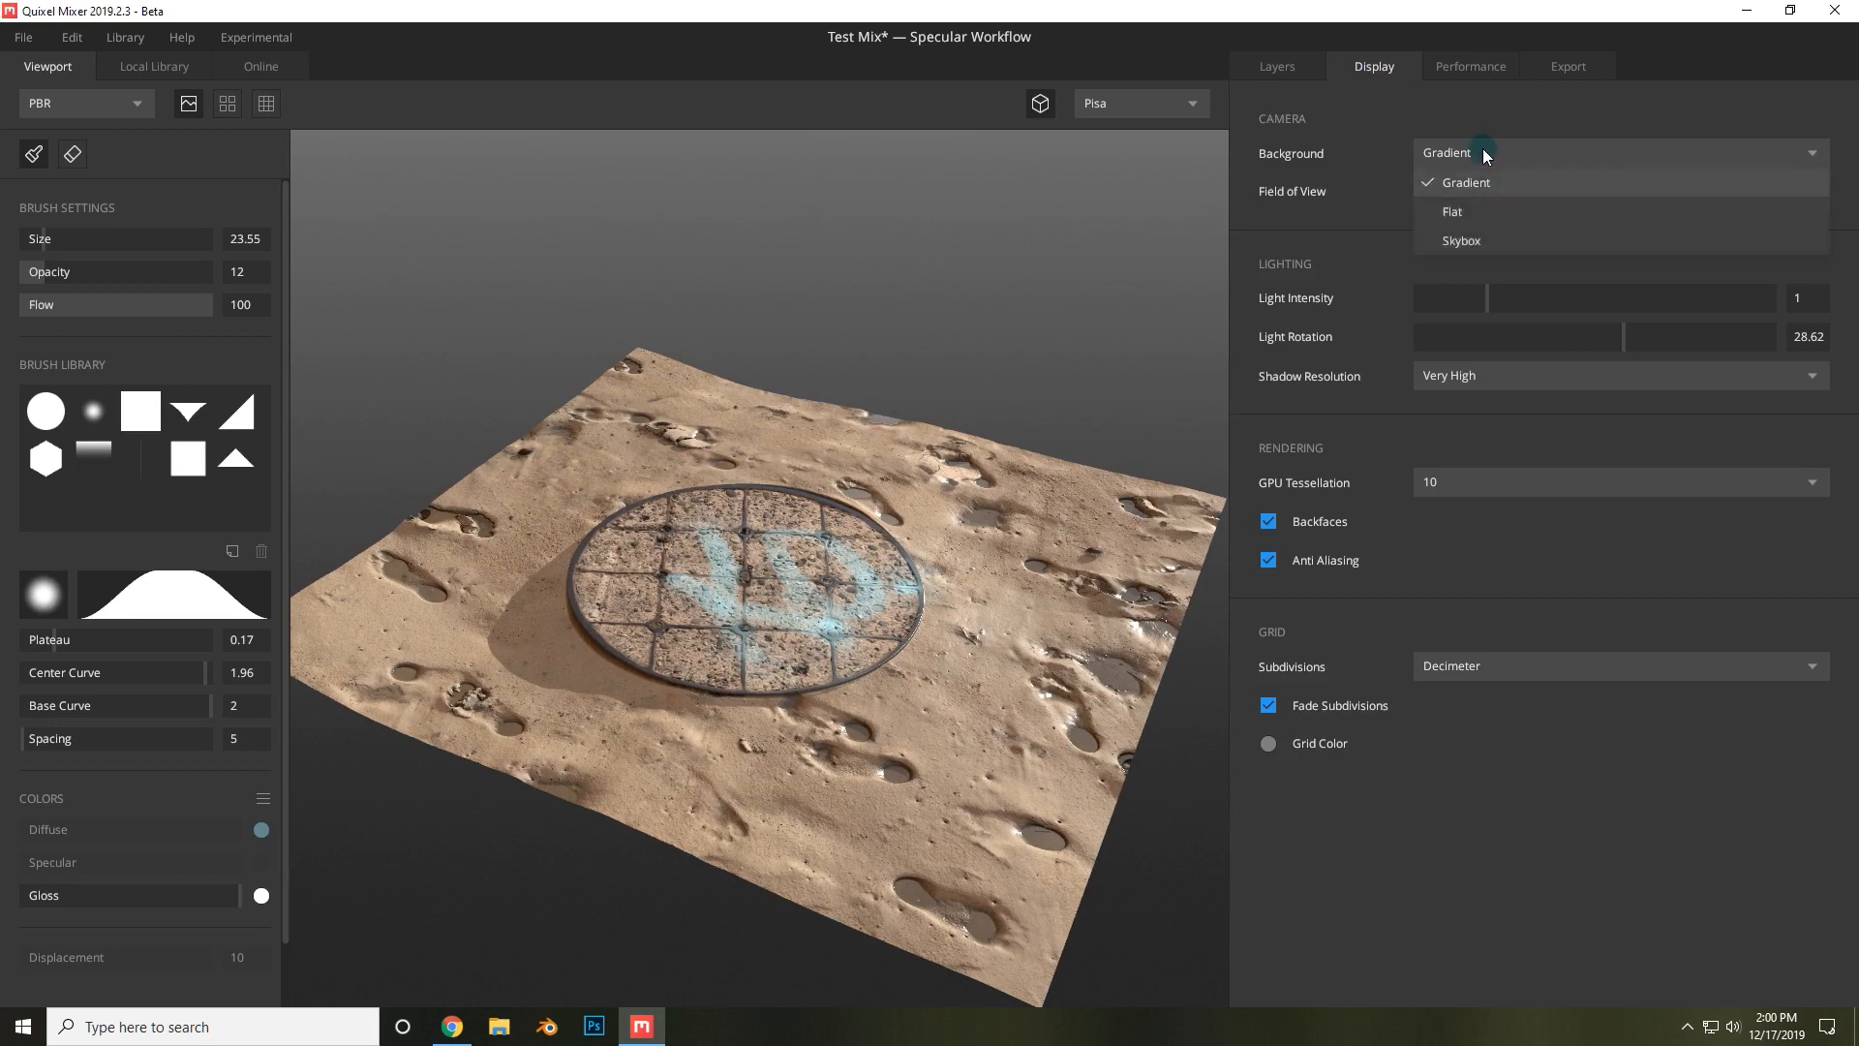
{"action": "left_click", "coordinate": [1472, 208]}
{"action": "left_click", "coordinate": [1478, 152]}
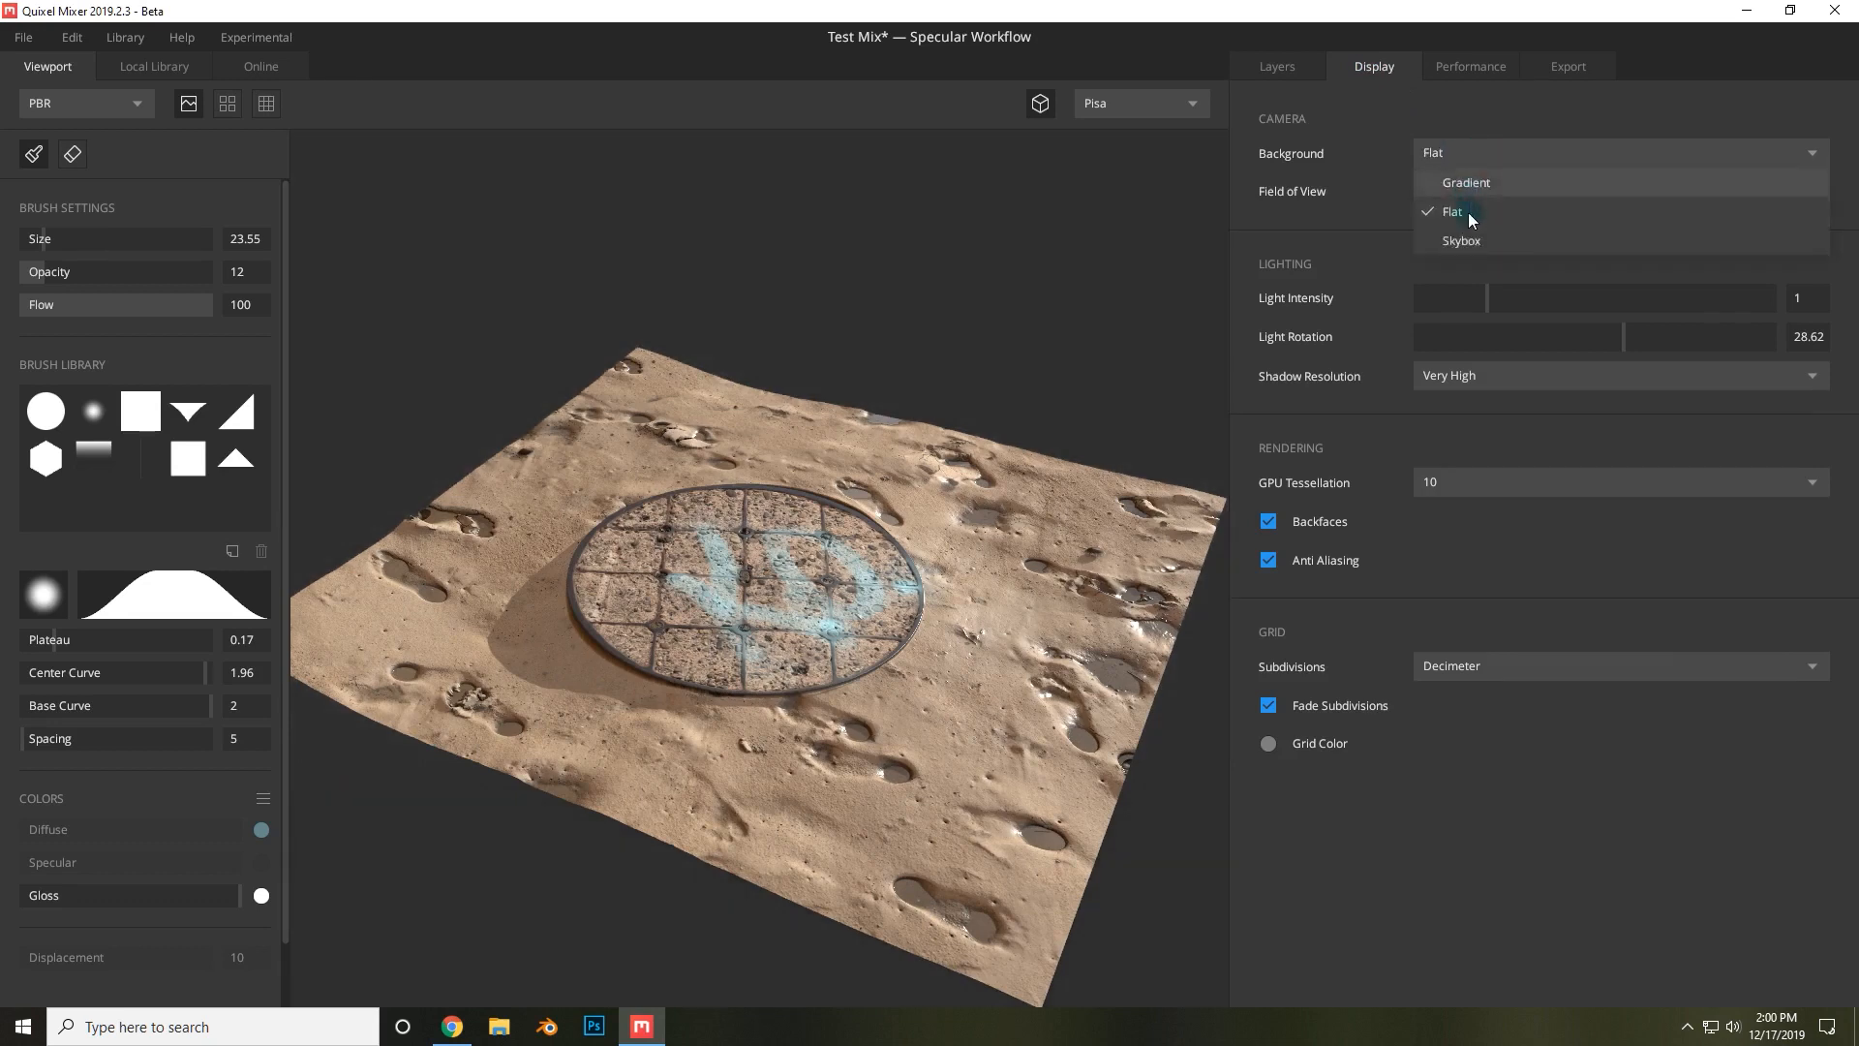
{"action": "left_click", "coordinate": [1478, 240]}
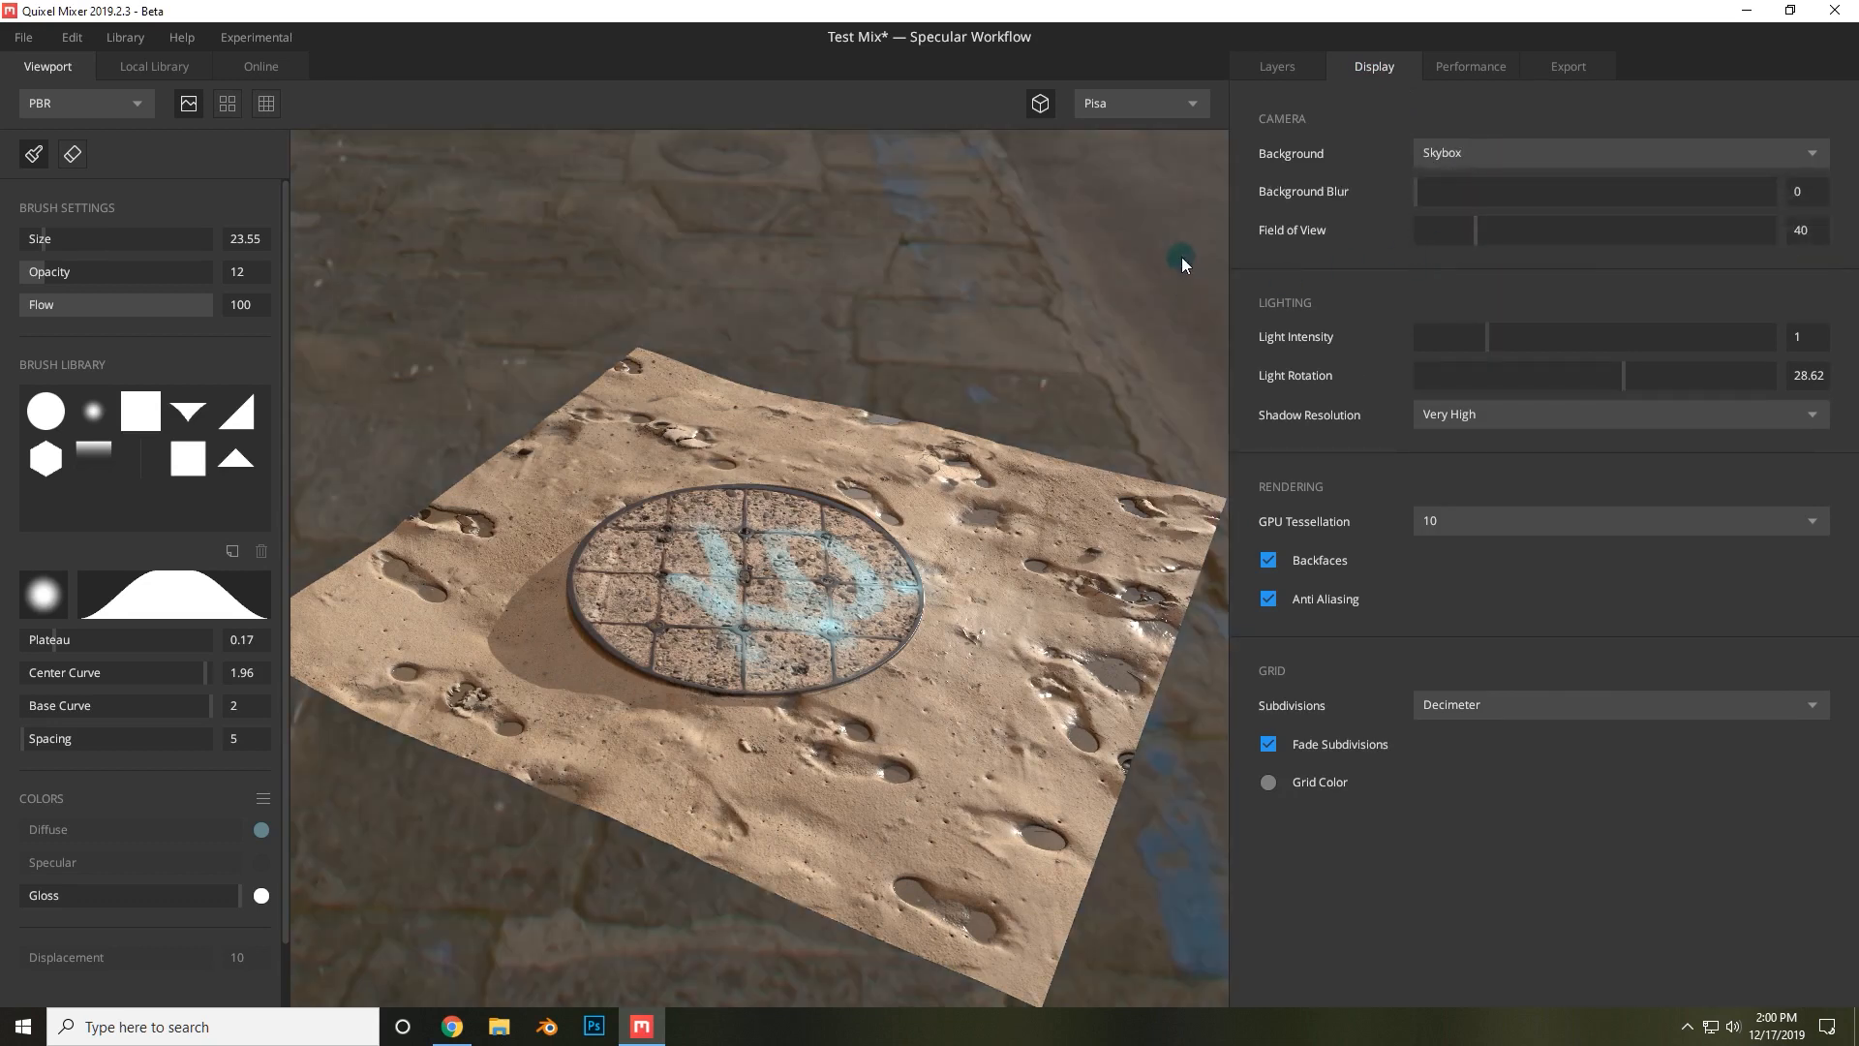
Preview the texture under the Indoors, Studio and Flourescent lighting environments.
{"action": "left_click", "coordinate": [1160, 103]}
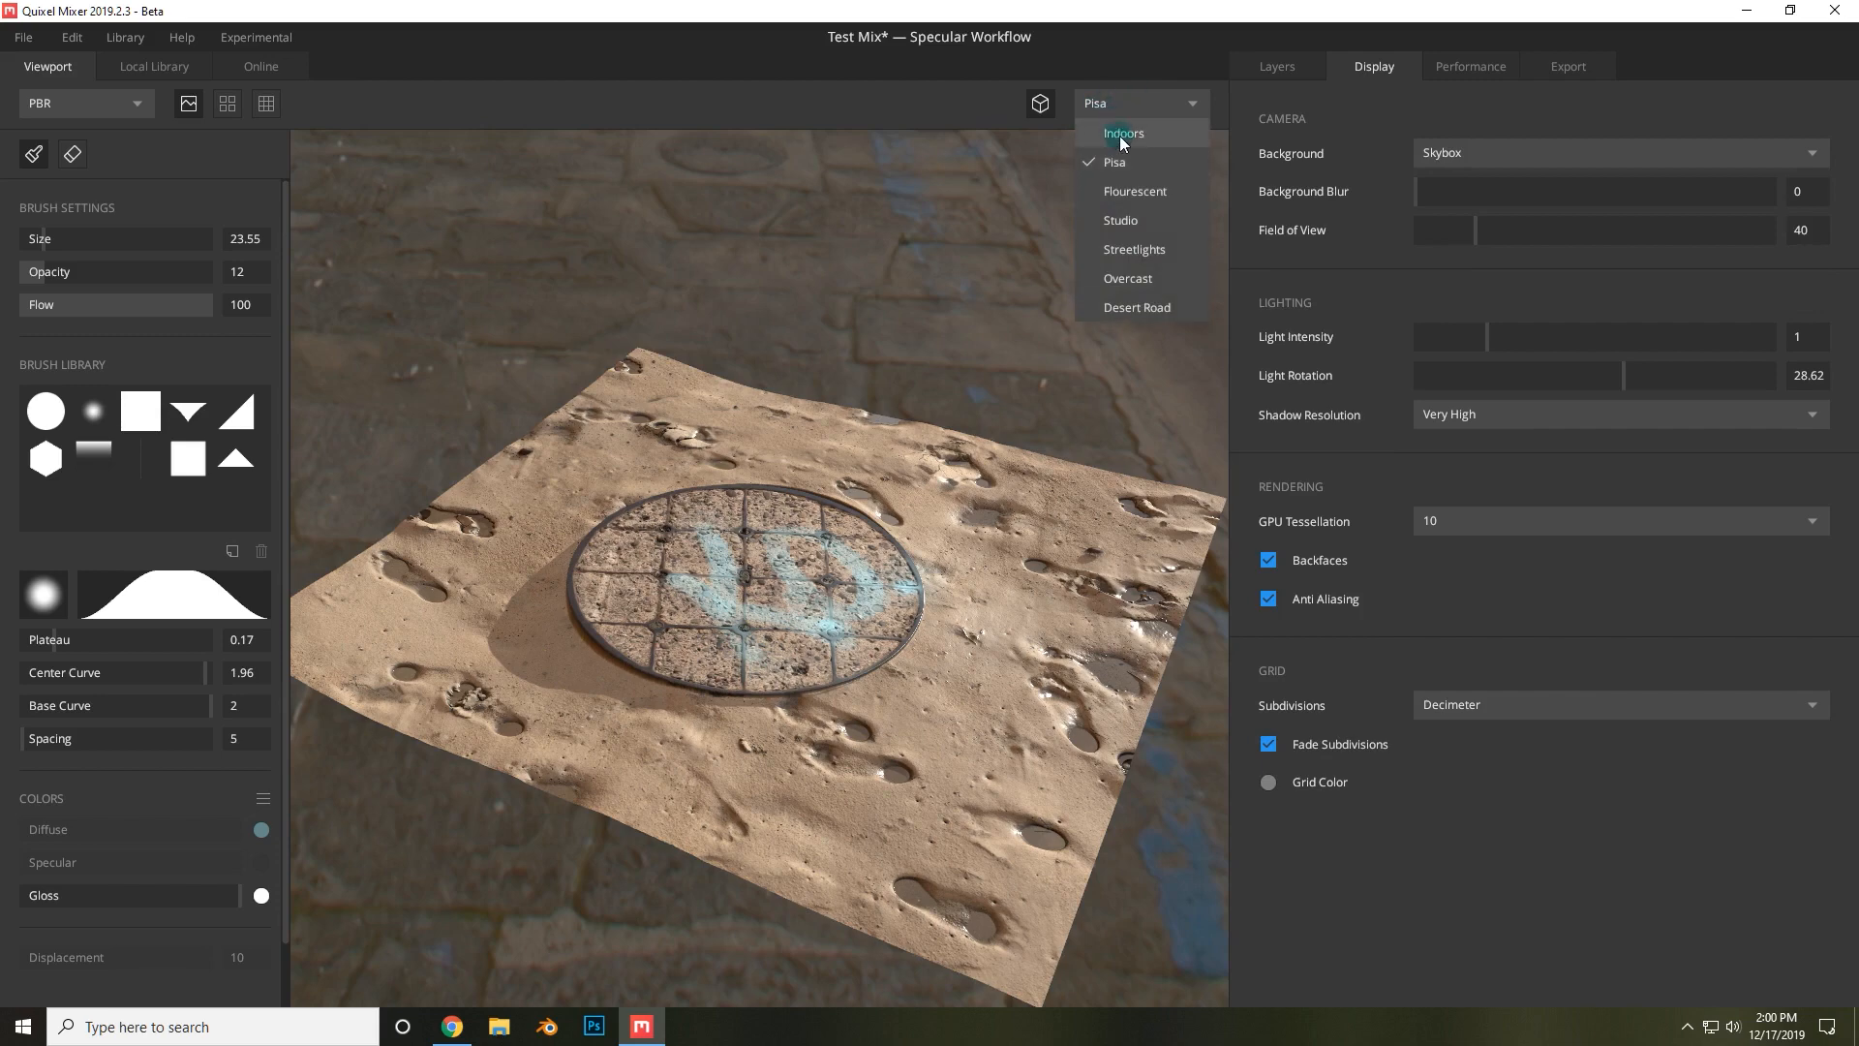
{"action": "left_click", "coordinate": [1120, 134]}
{"action": "left_click", "coordinate": [1118, 100]}
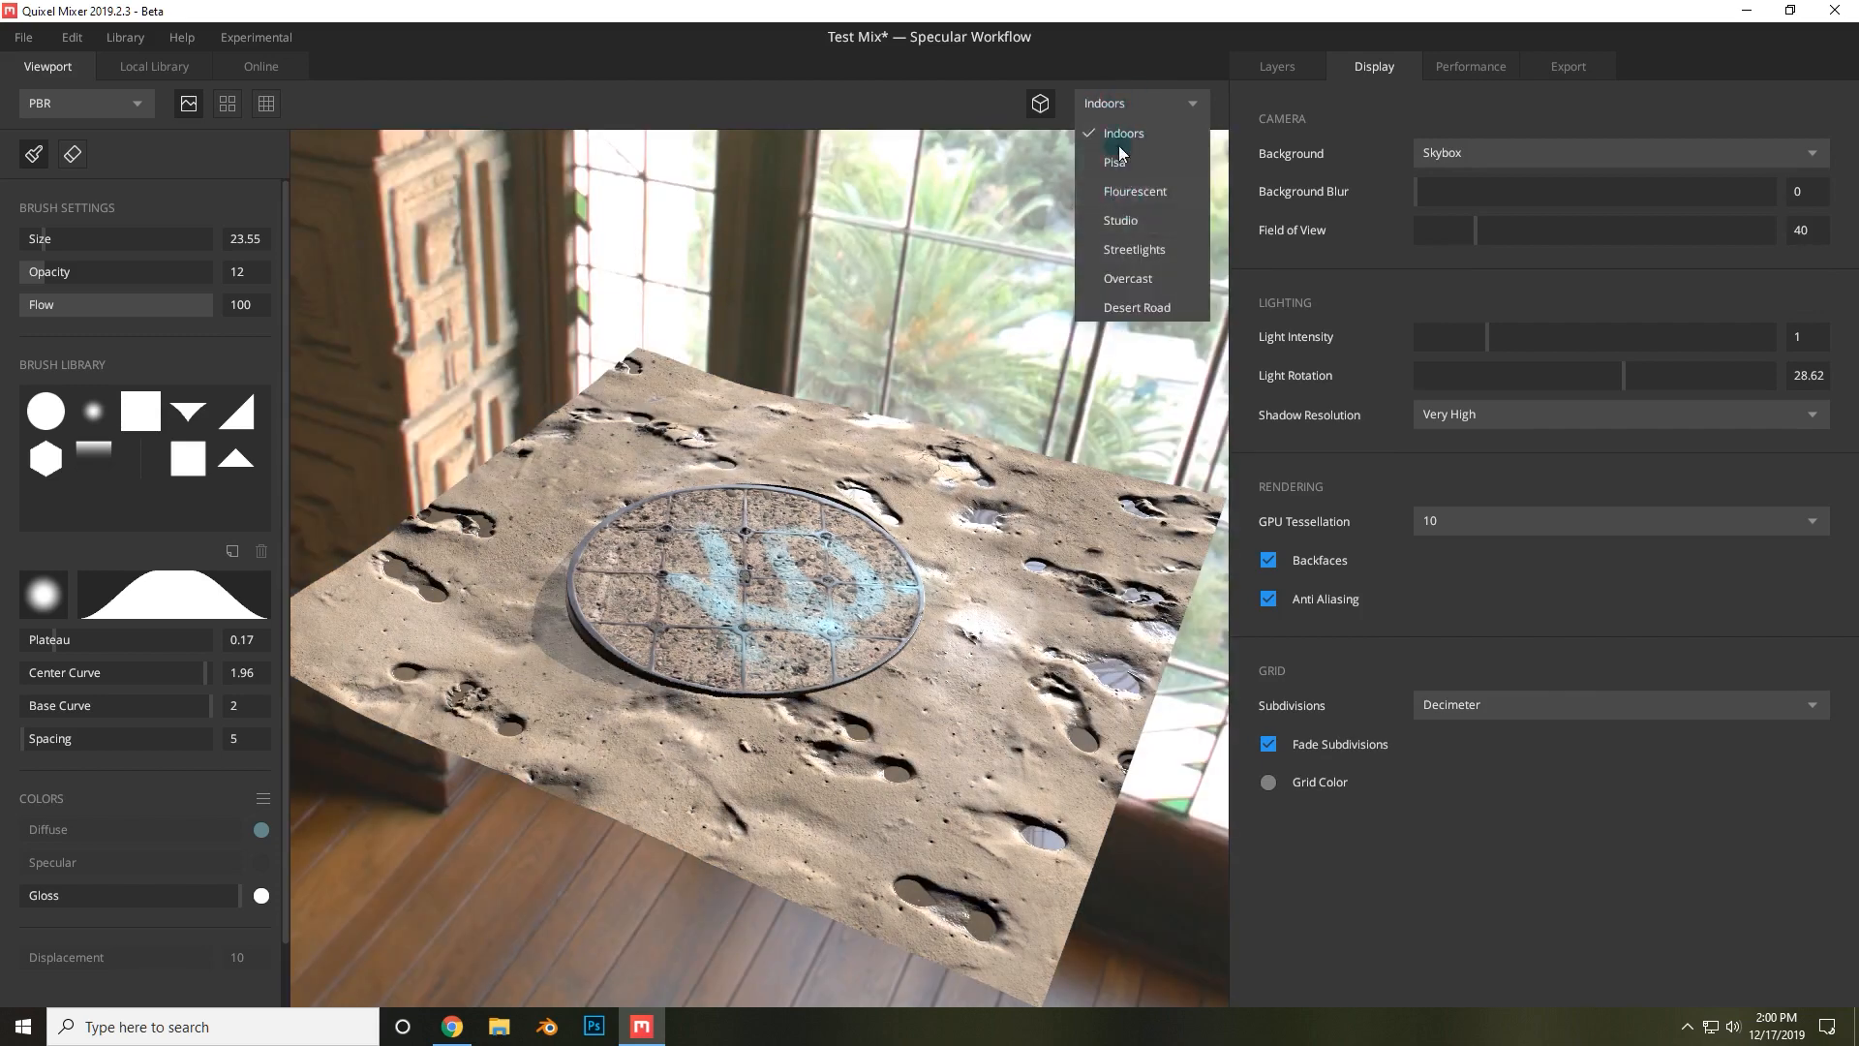
{"action": "left_click", "coordinate": [1119, 153]}
{"action": "left_click", "coordinate": [1115, 102]}
{"action": "left_click", "coordinate": [1123, 219]}
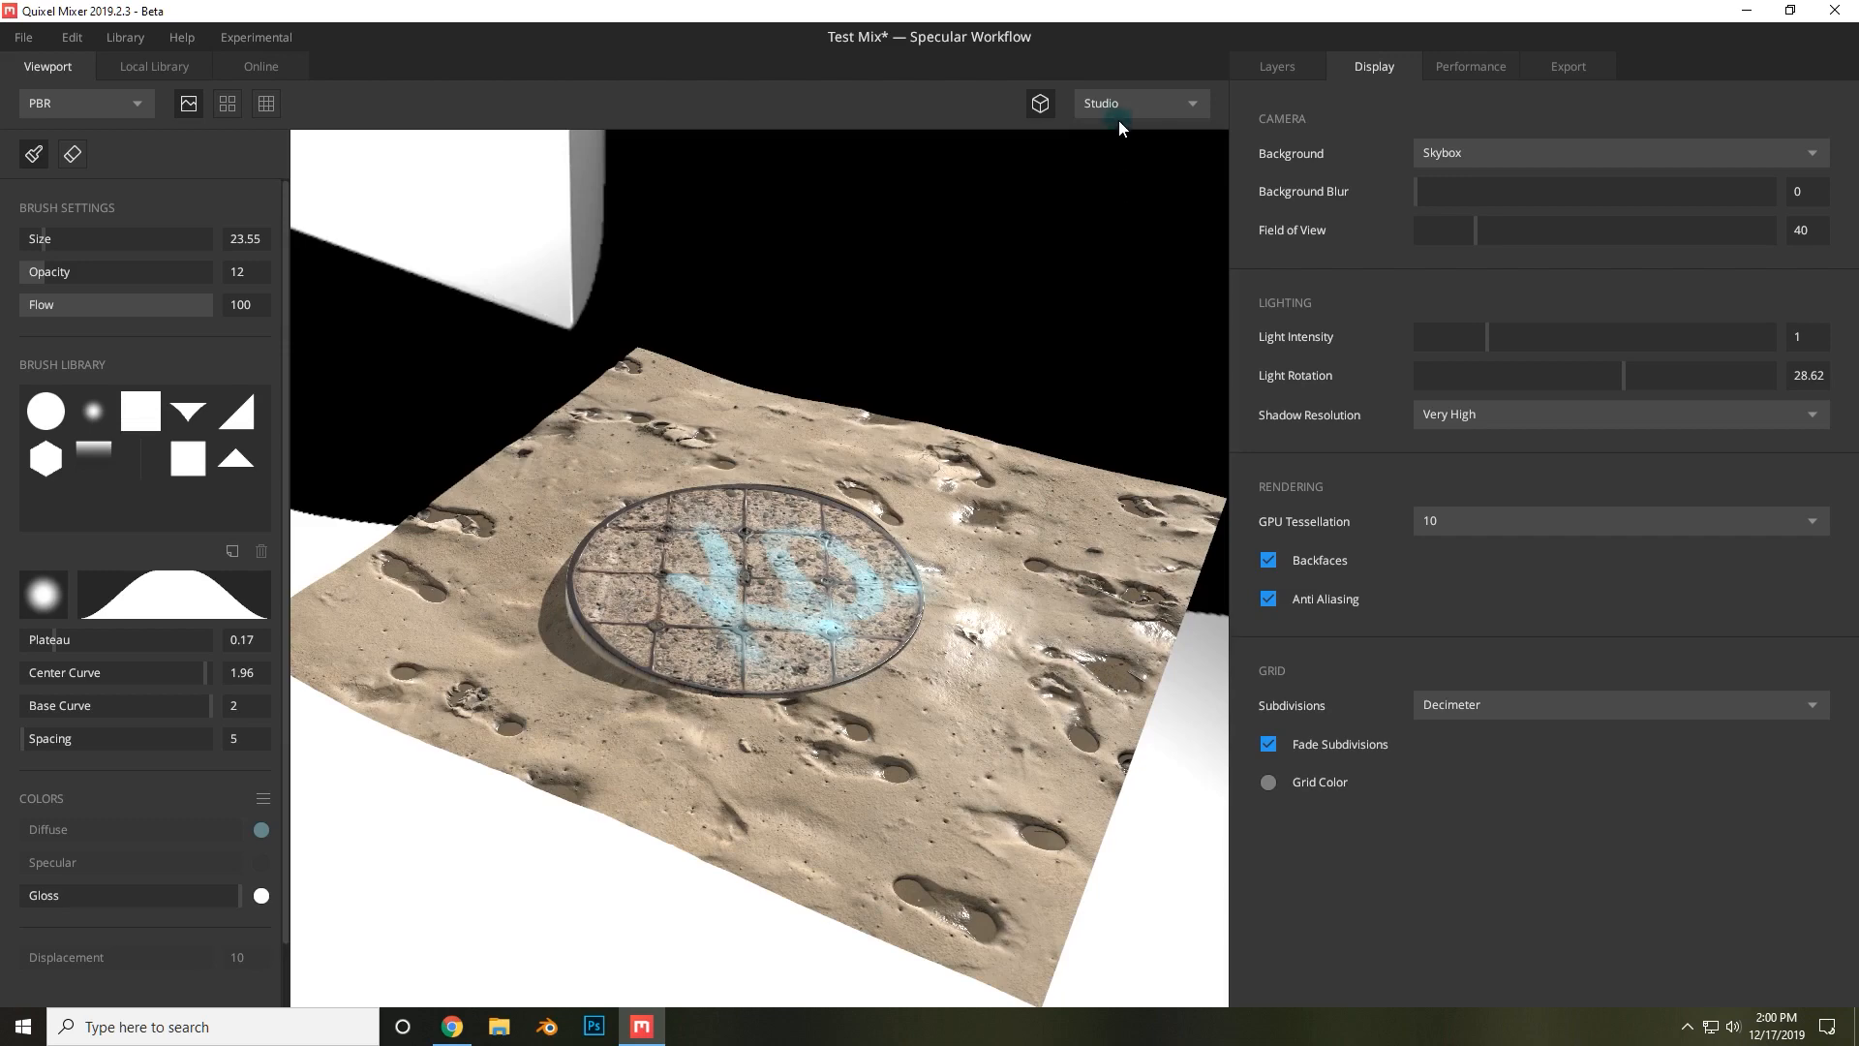
{"action": "left_click", "coordinate": [1119, 106]}
{"action": "left_click", "coordinate": [1133, 187]}
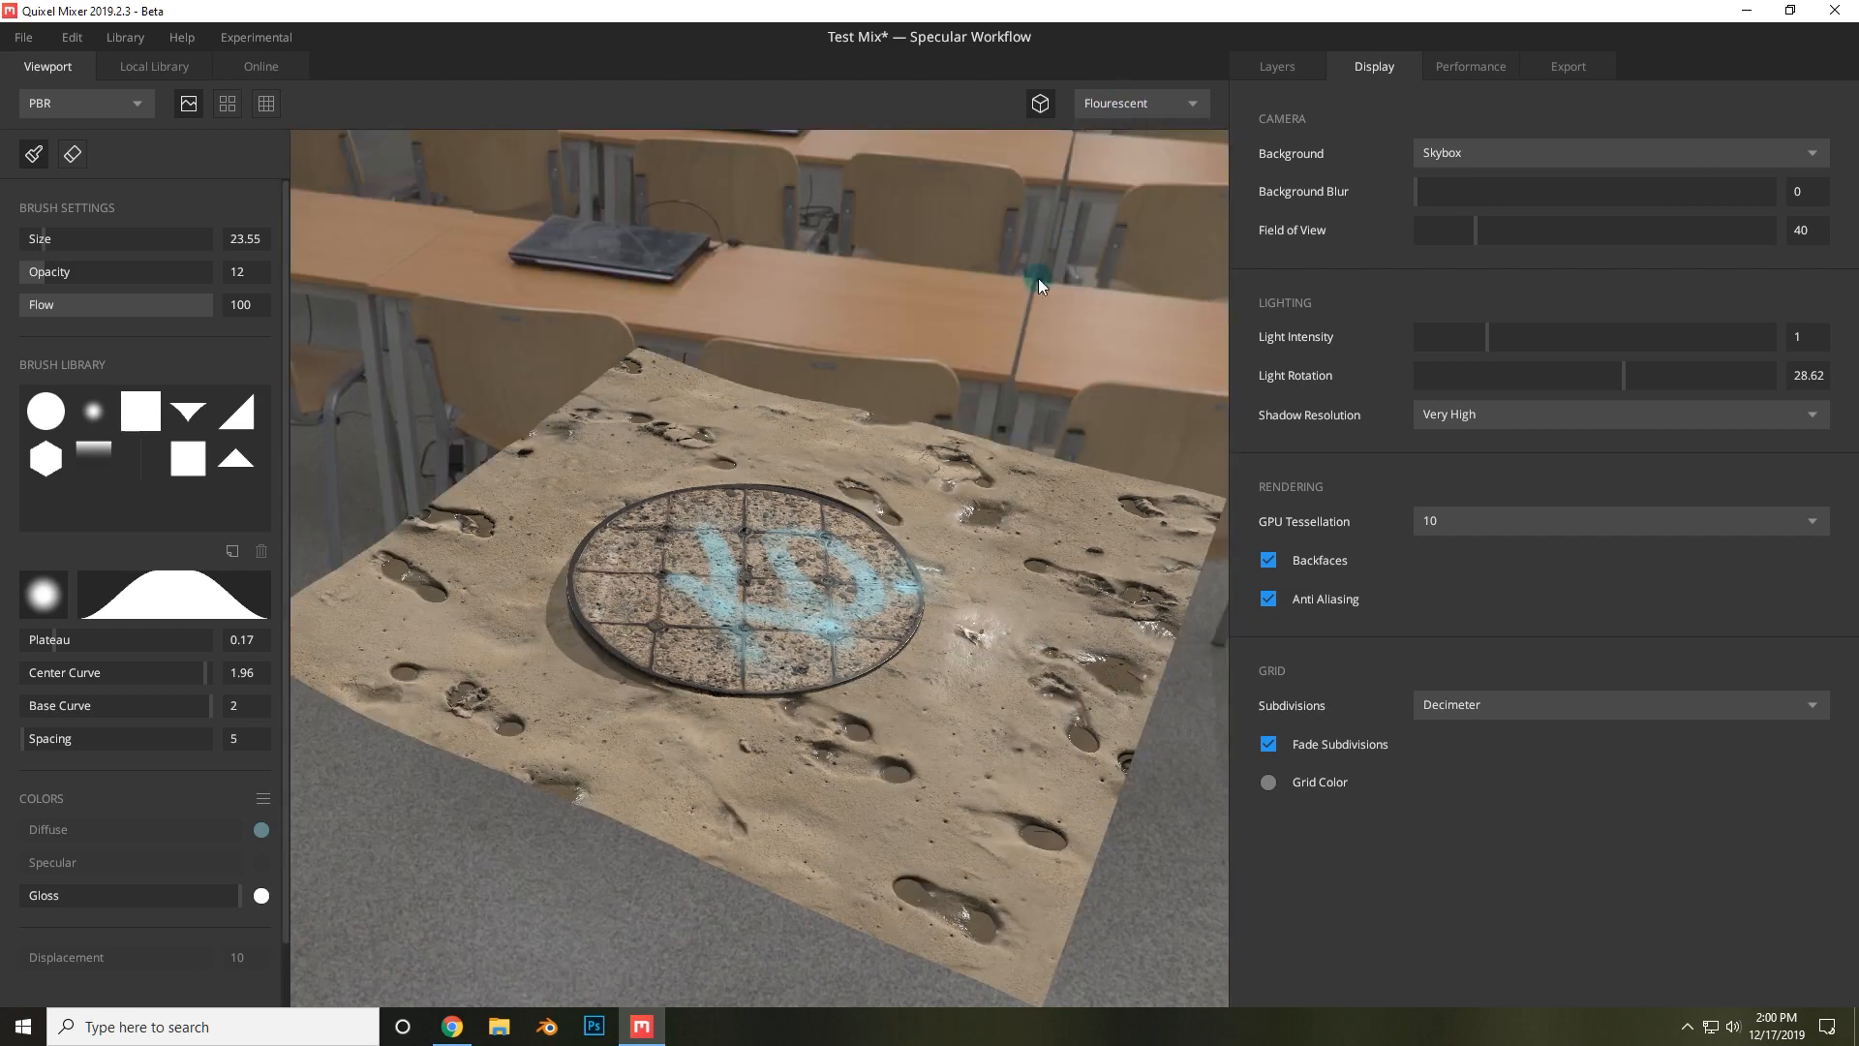
{"action": "left_click_drag", "start_coordinate": [980, 513], "coordinate": [852, 460], "text": "alt"}
Preview the texture under Streetlights, Overcast and Studio environments, then switch back to Pisa.
{"action": "left_click", "coordinate": [1108, 103]}
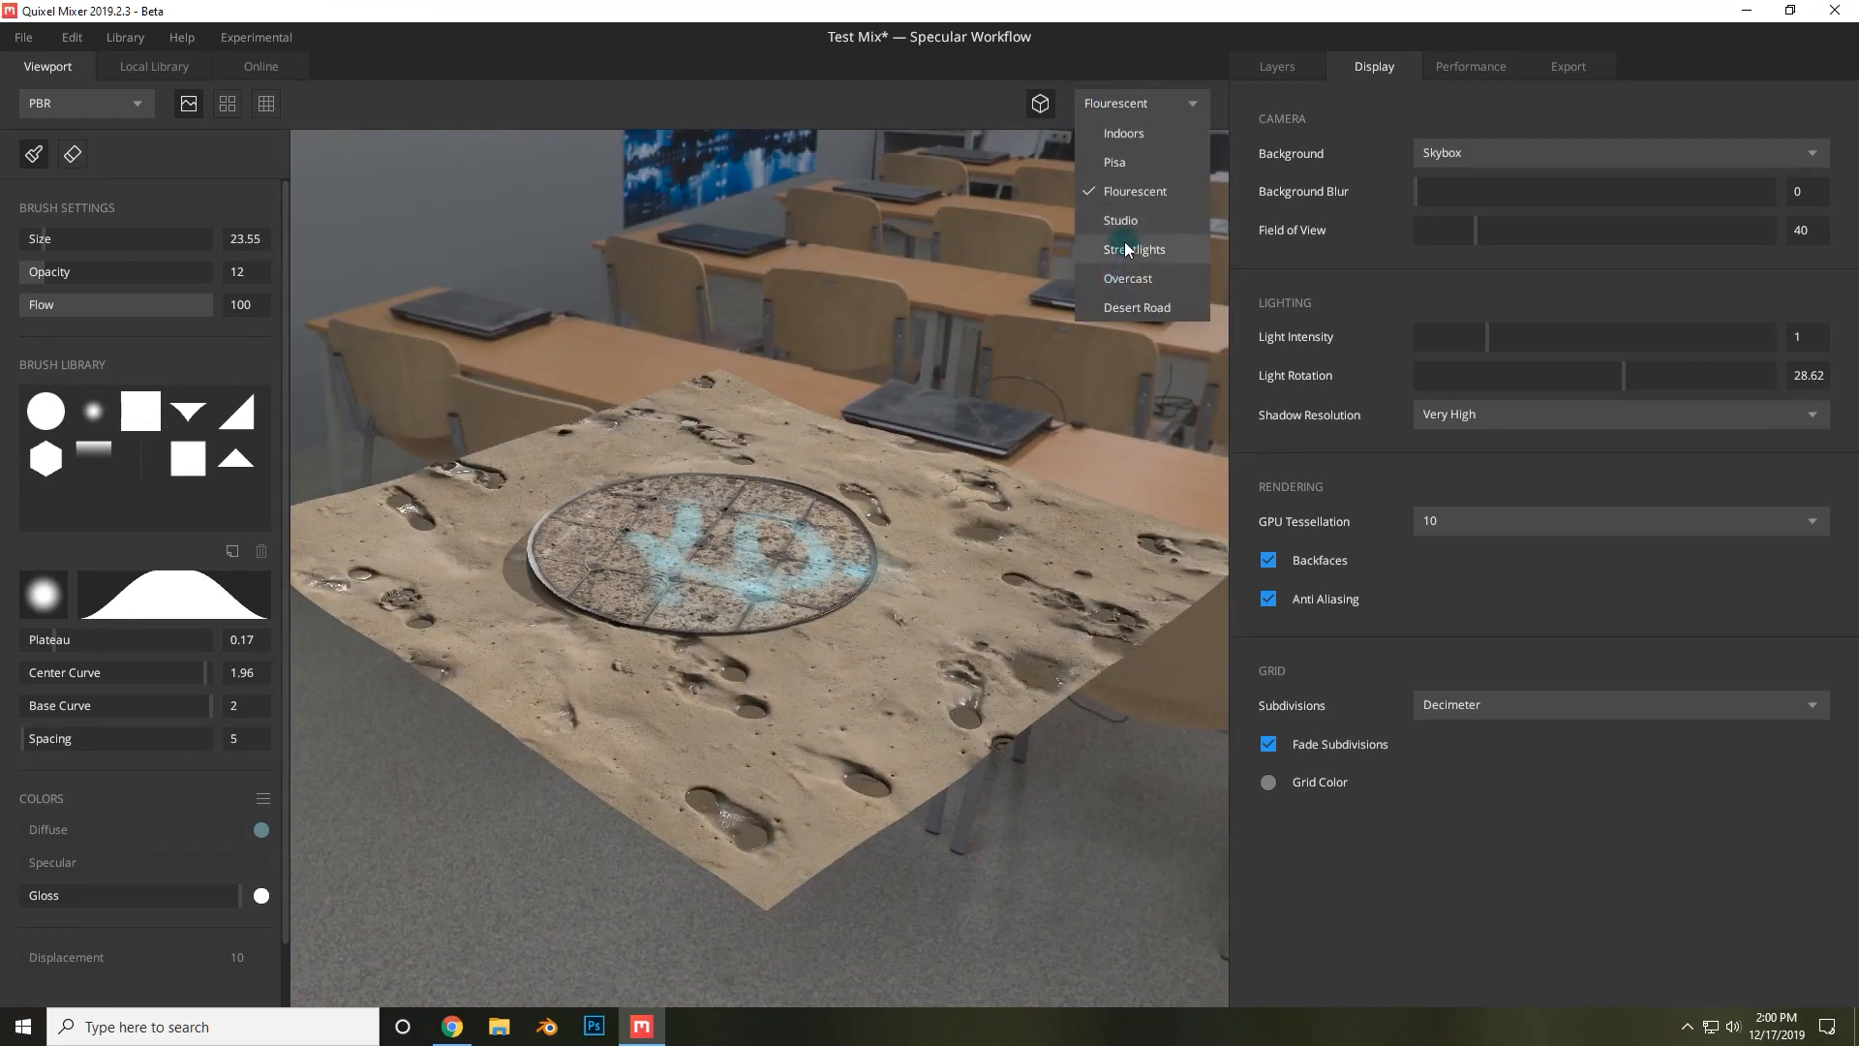
{"action": "left_click", "coordinate": [1133, 245]}
{"action": "scroll", "coordinate": [903, 321], "scroll_direction": "down", "scroll_amount": 3}
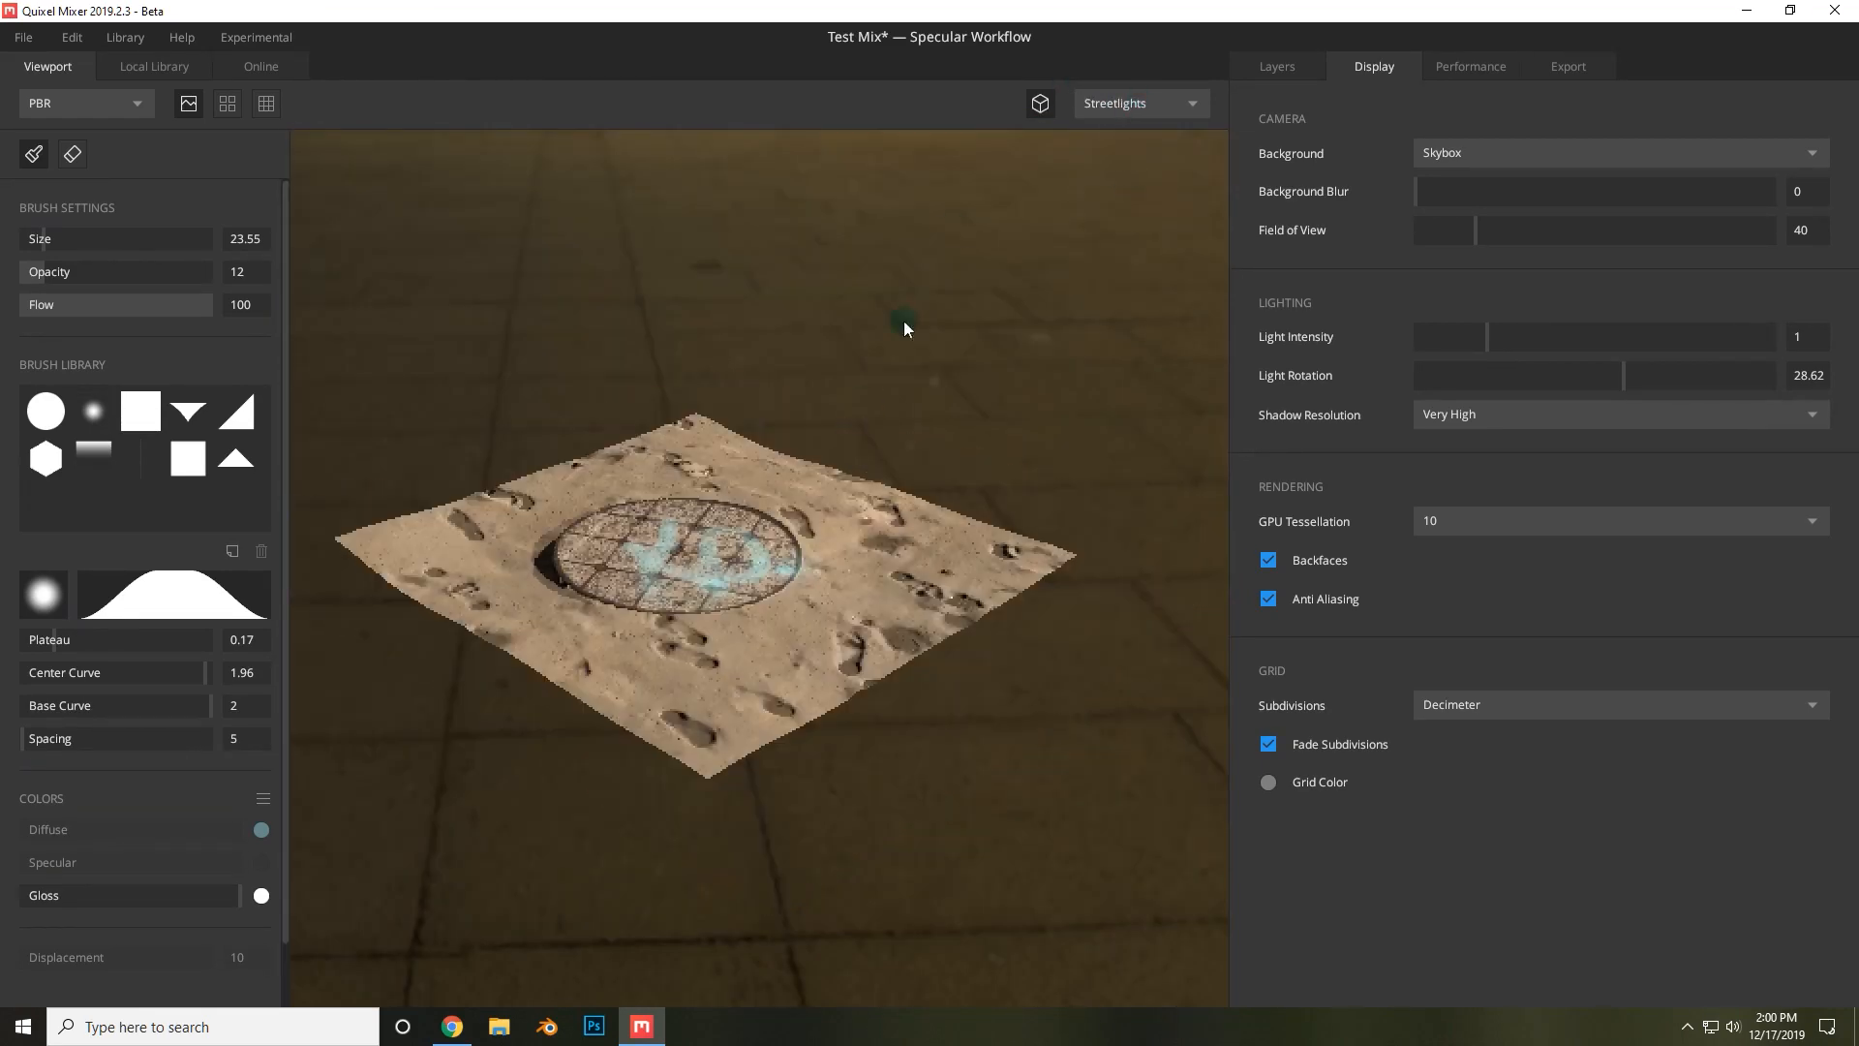
{"action": "left_click", "coordinate": [1114, 107]}
{"action": "left_click", "coordinate": [1139, 280]}
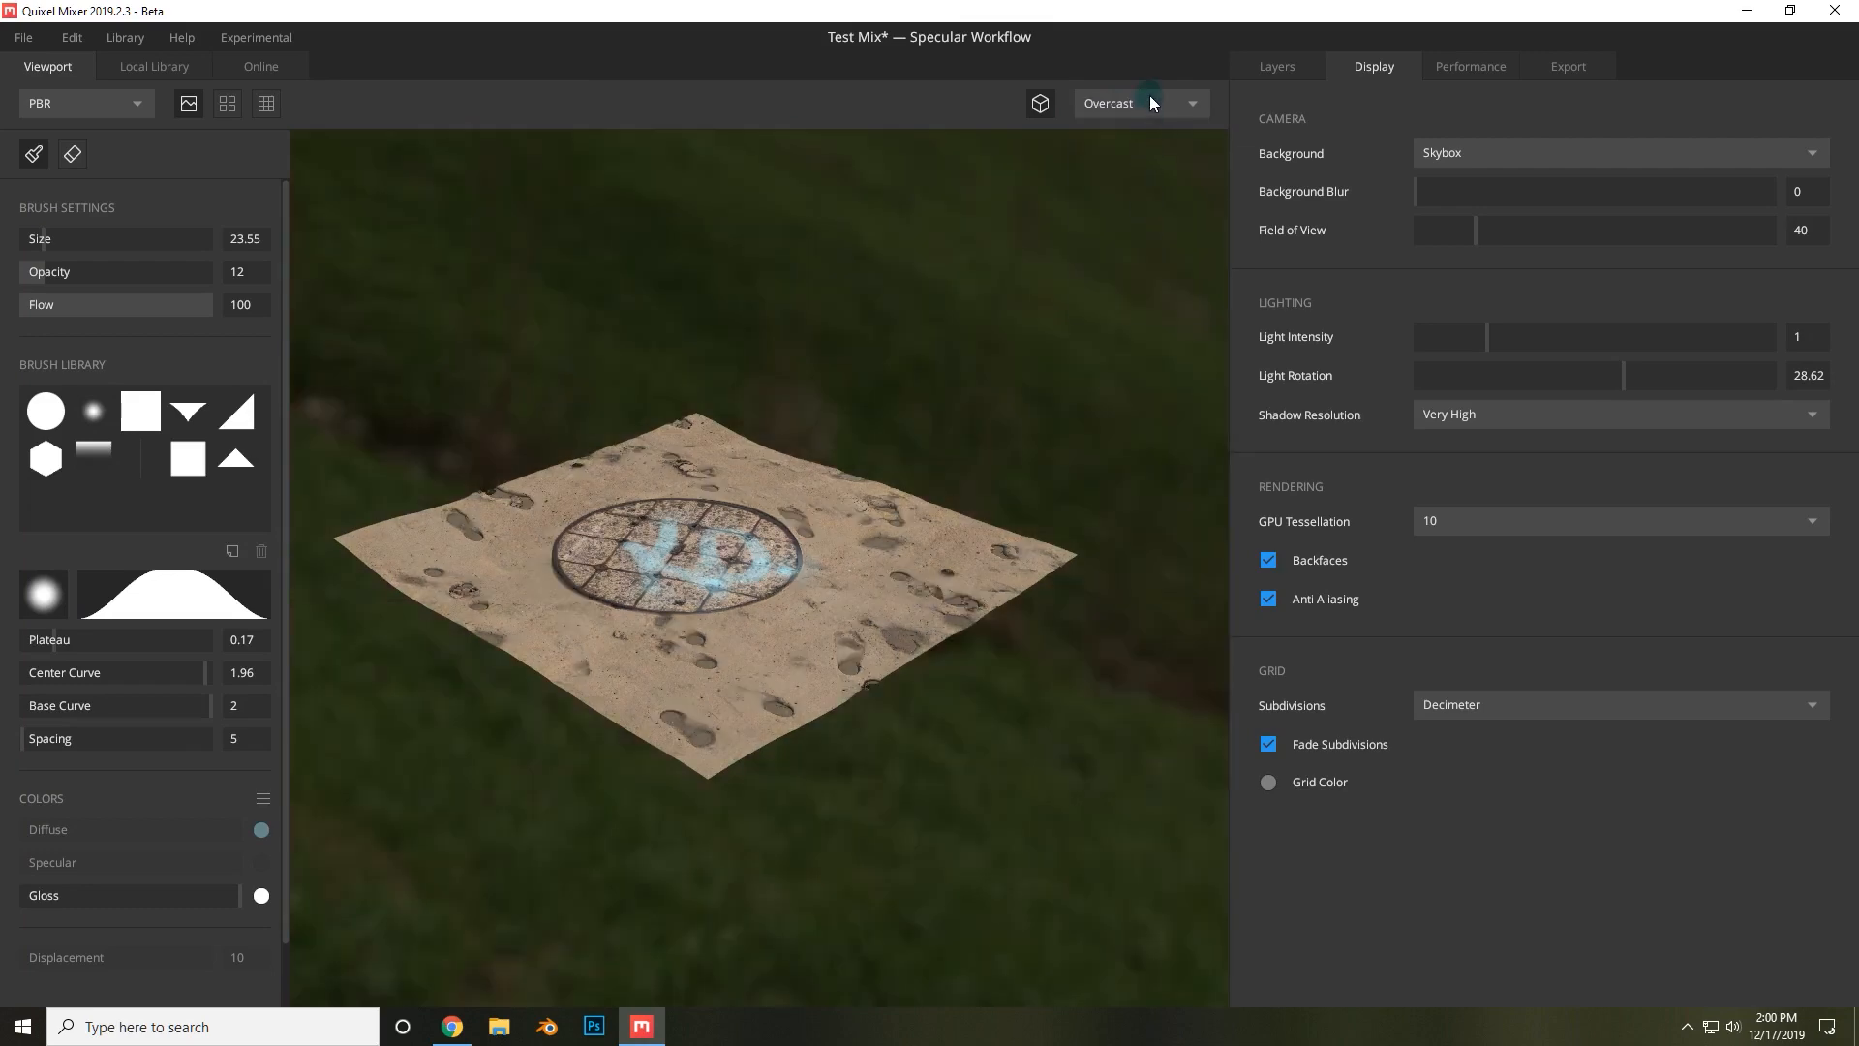
{"action": "left_click", "coordinate": [1148, 96]}
{"action": "left_click", "coordinate": [1116, 222]}
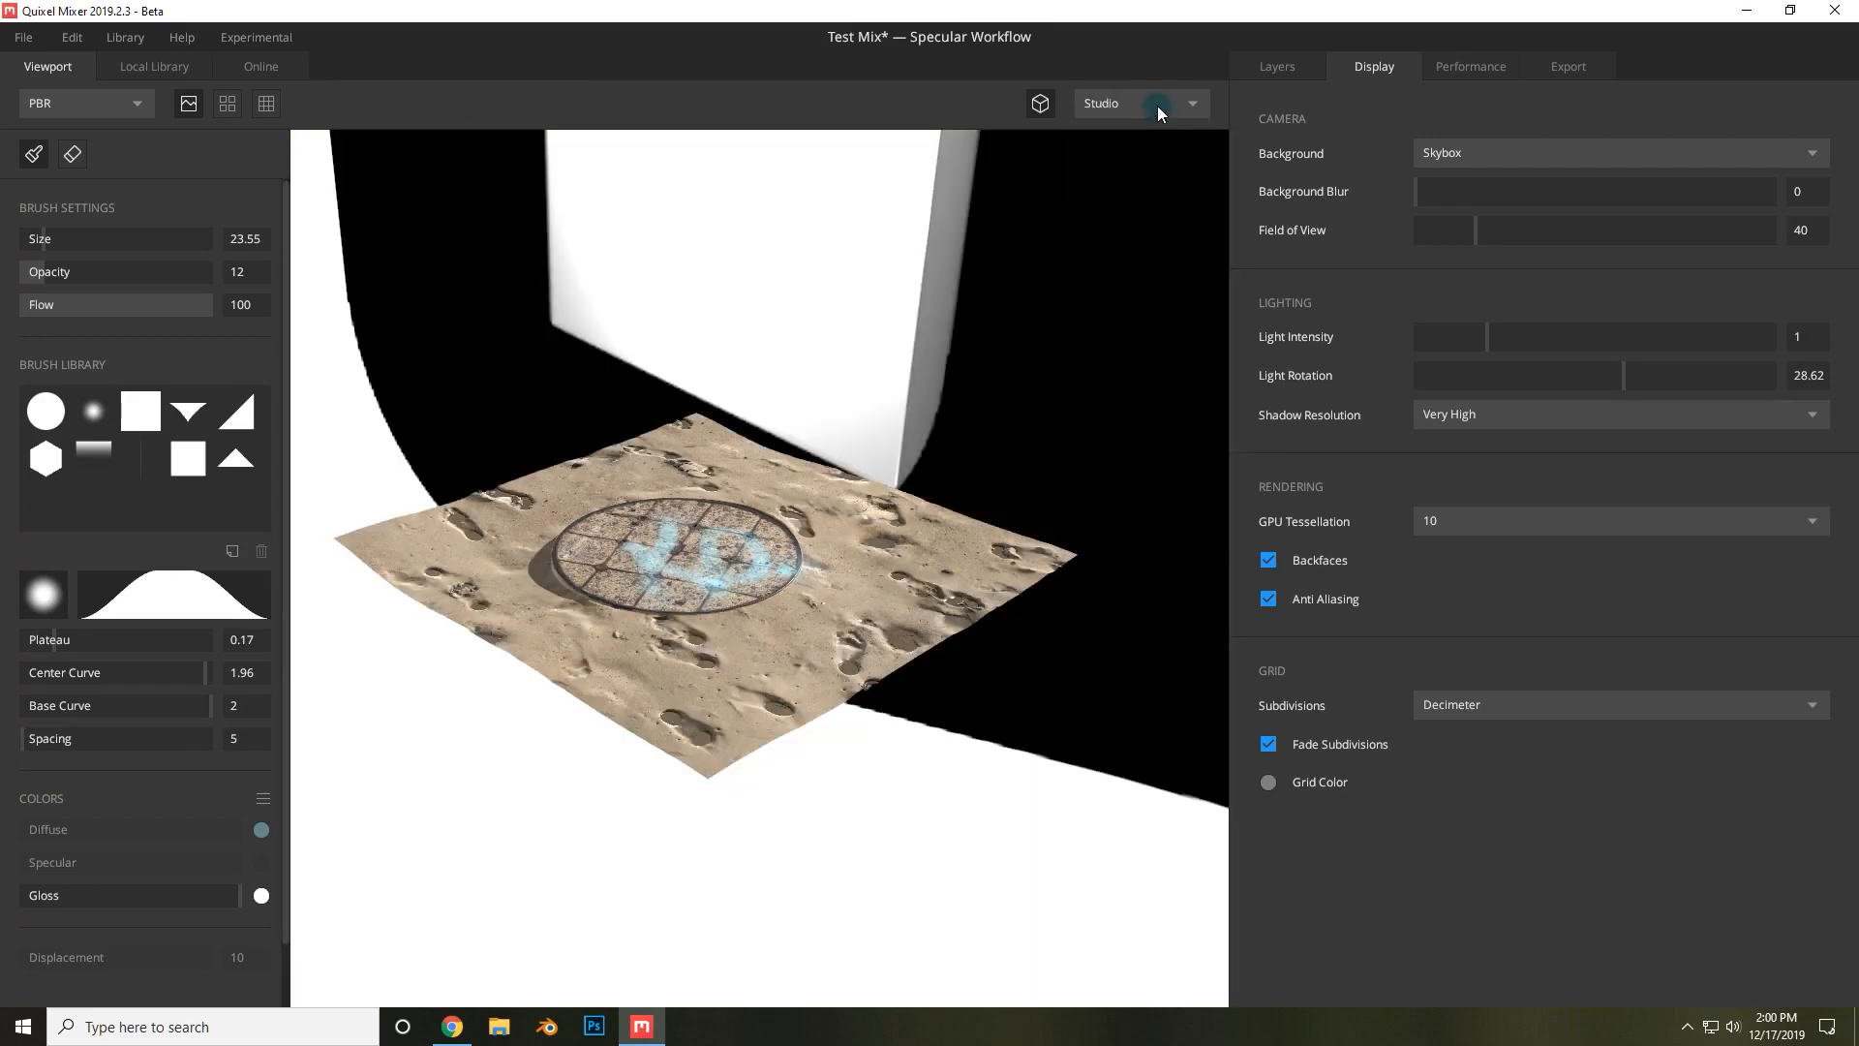
{"action": "left_click", "coordinate": [1158, 107]}
{"action": "left_click", "coordinate": [1133, 158]}
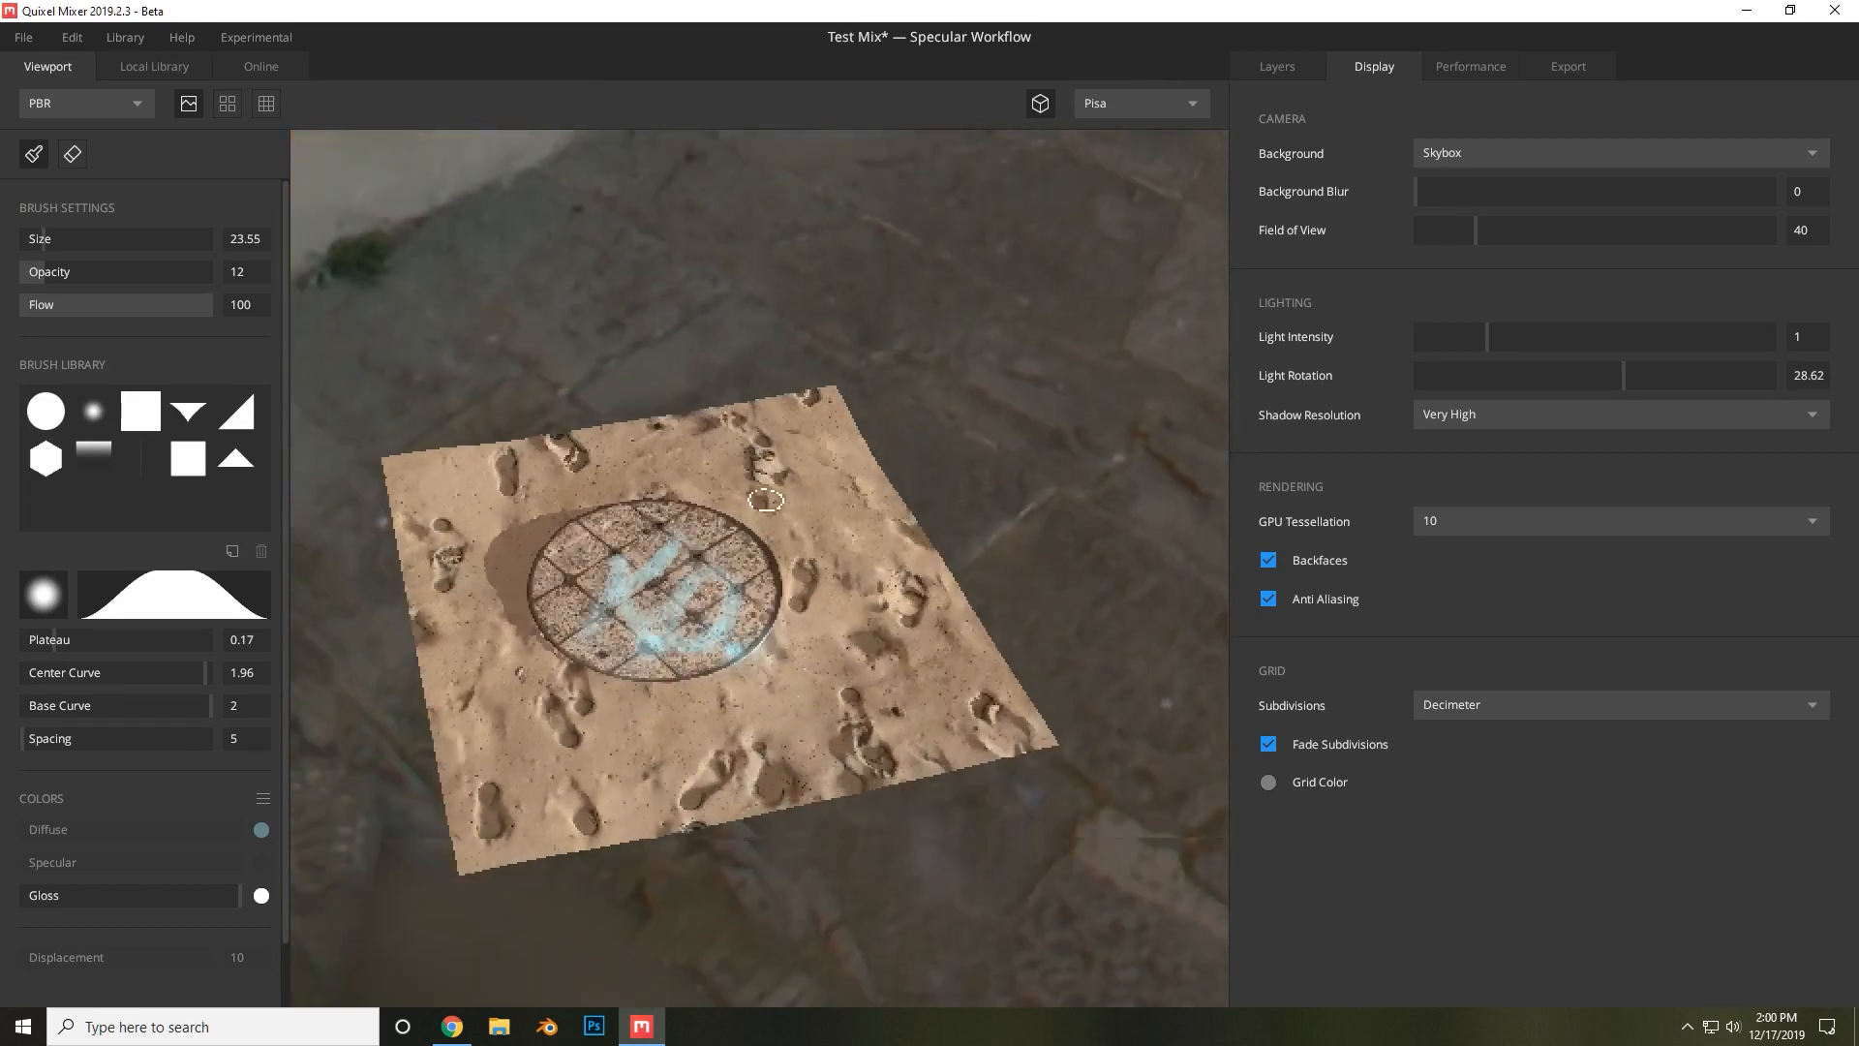
Set the viewport background back to Gradient.
{"action": "left_click_drag", "start_coordinate": [766, 499], "coordinate": [863, 445], "text": "alt"}
{"action": "scroll", "coordinate": [903, 499], "scroll_direction": "up", "scroll_amount": 3}
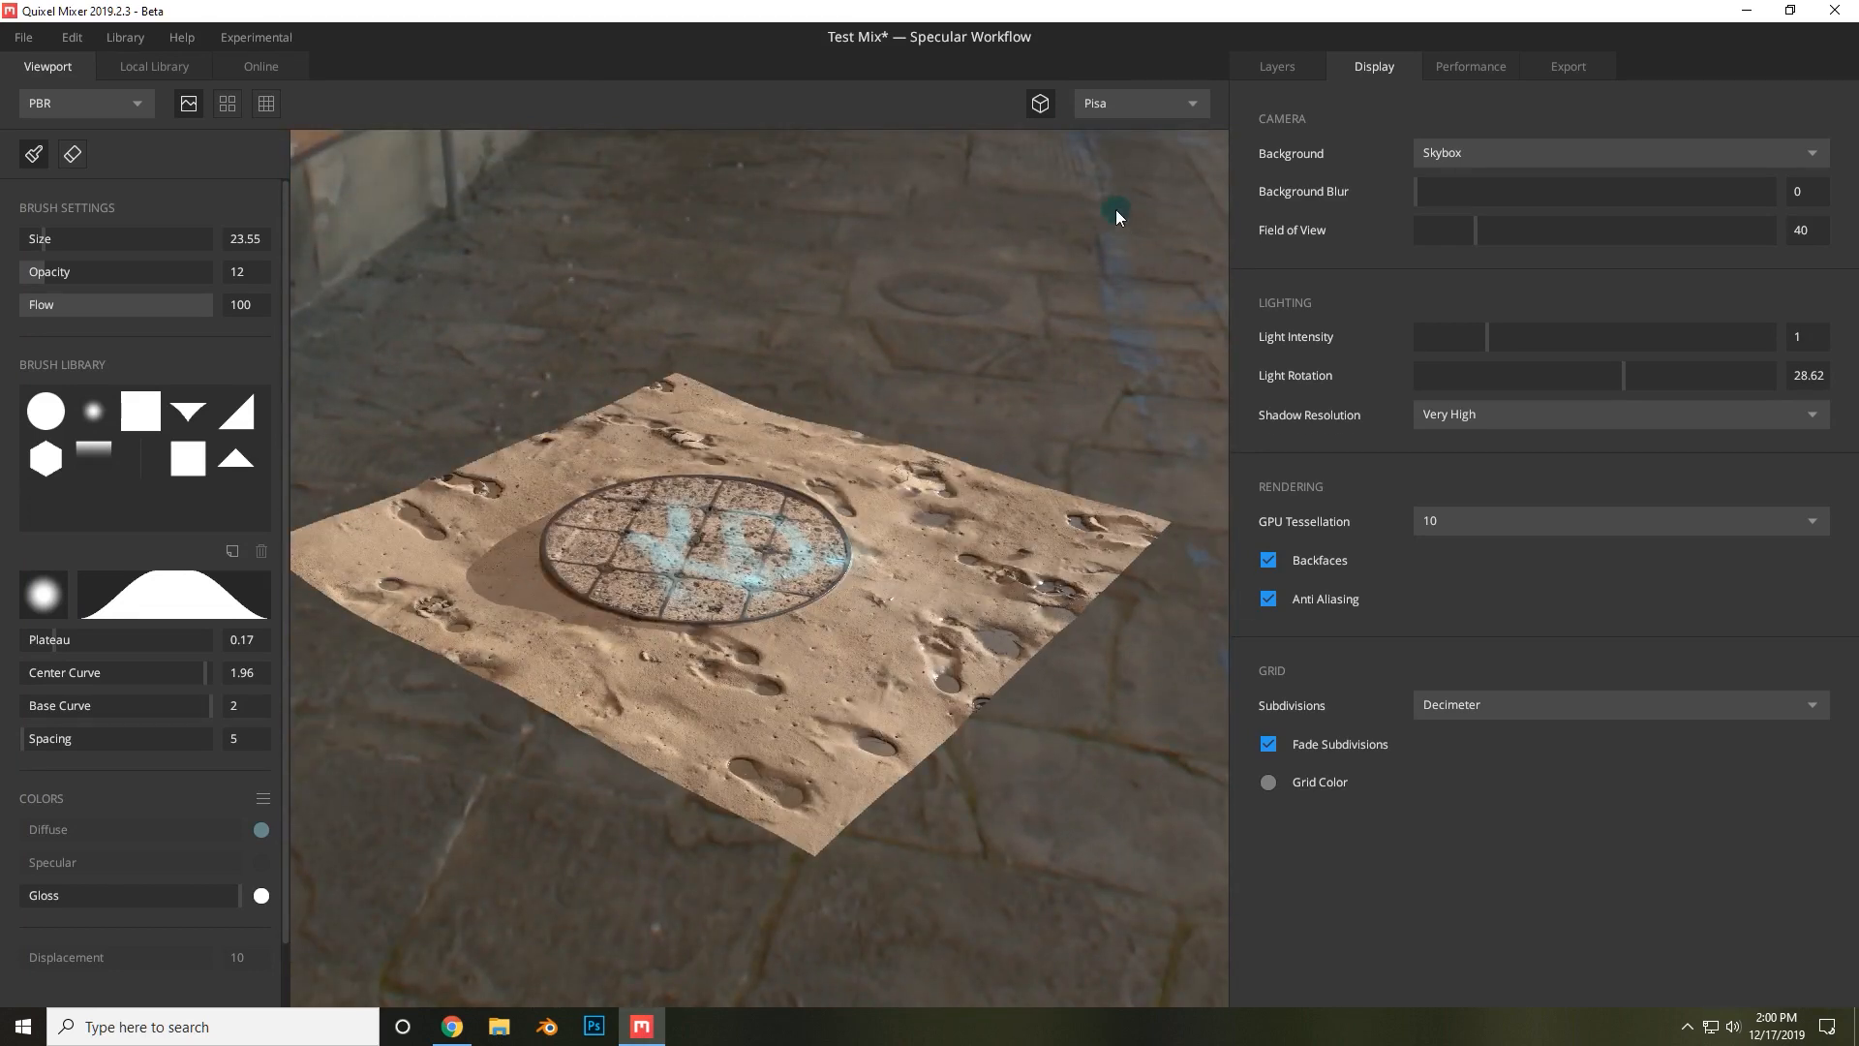
{"action": "left_click", "coordinate": [1524, 150]}
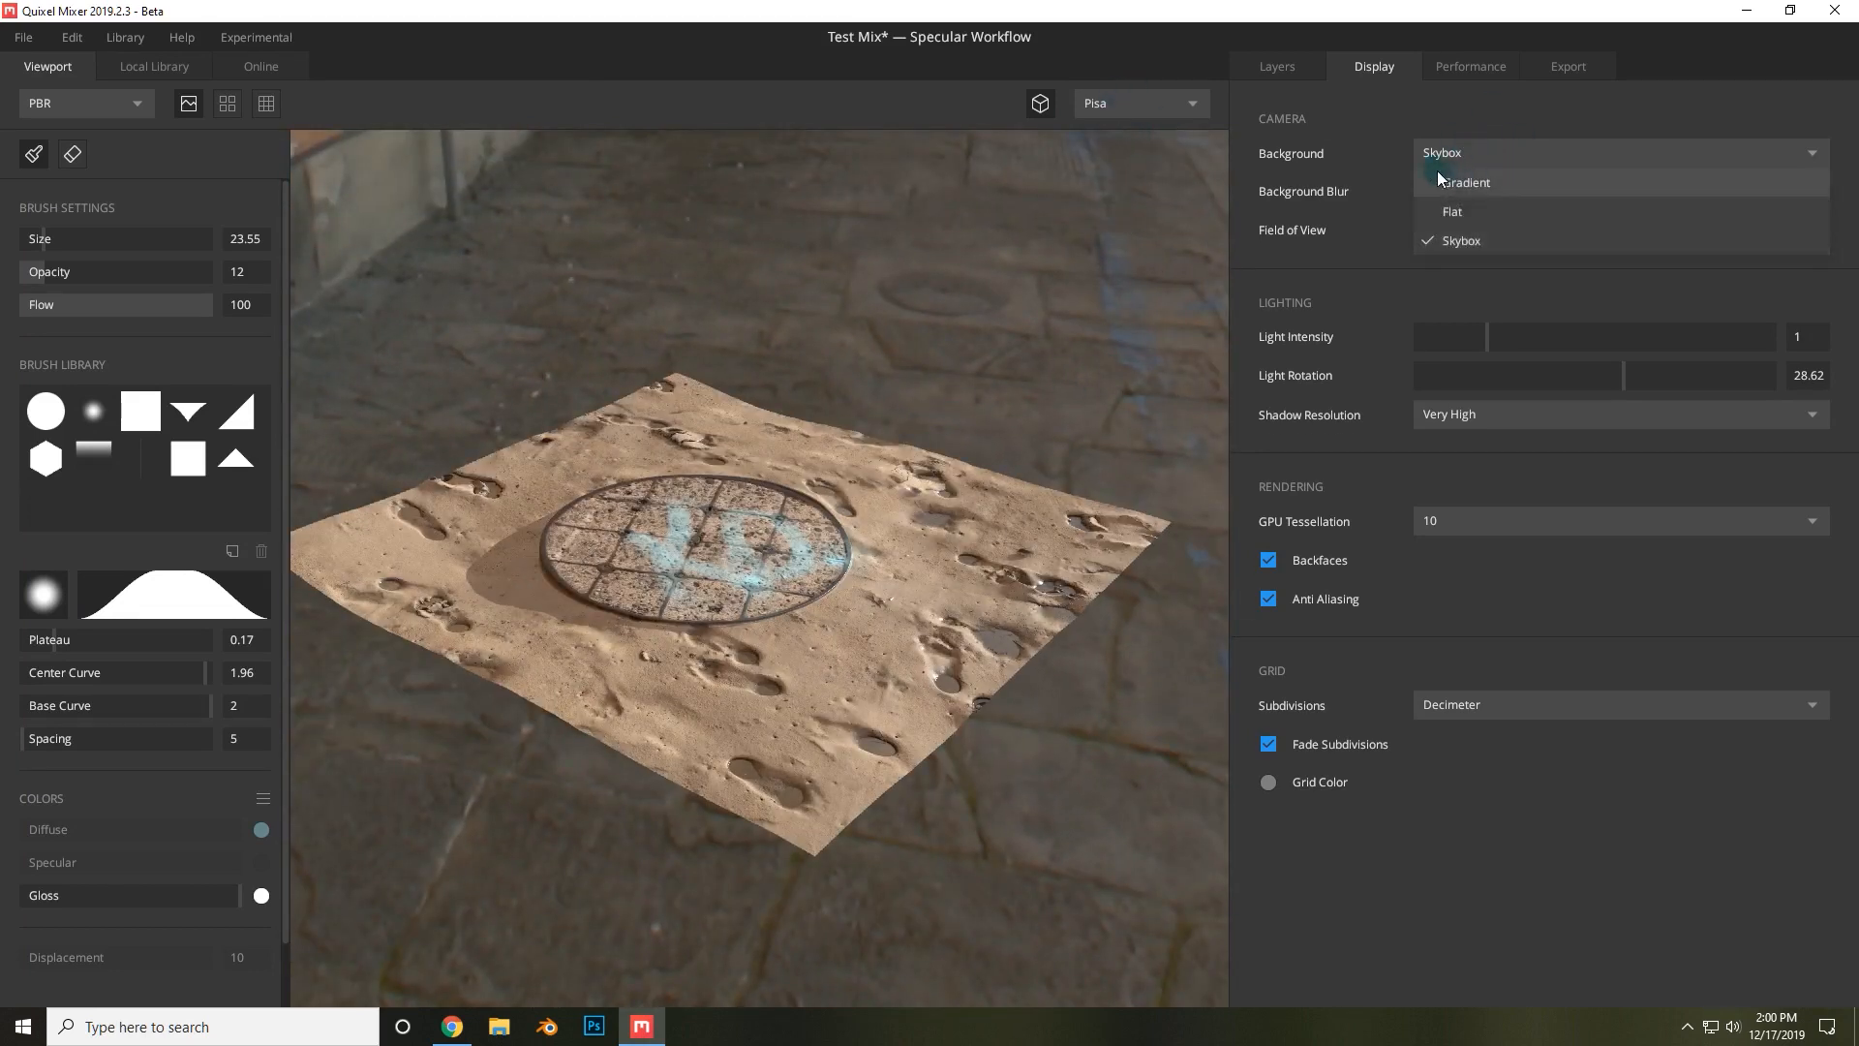
{"action": "left_click", "coordinate": [1456, 182]}
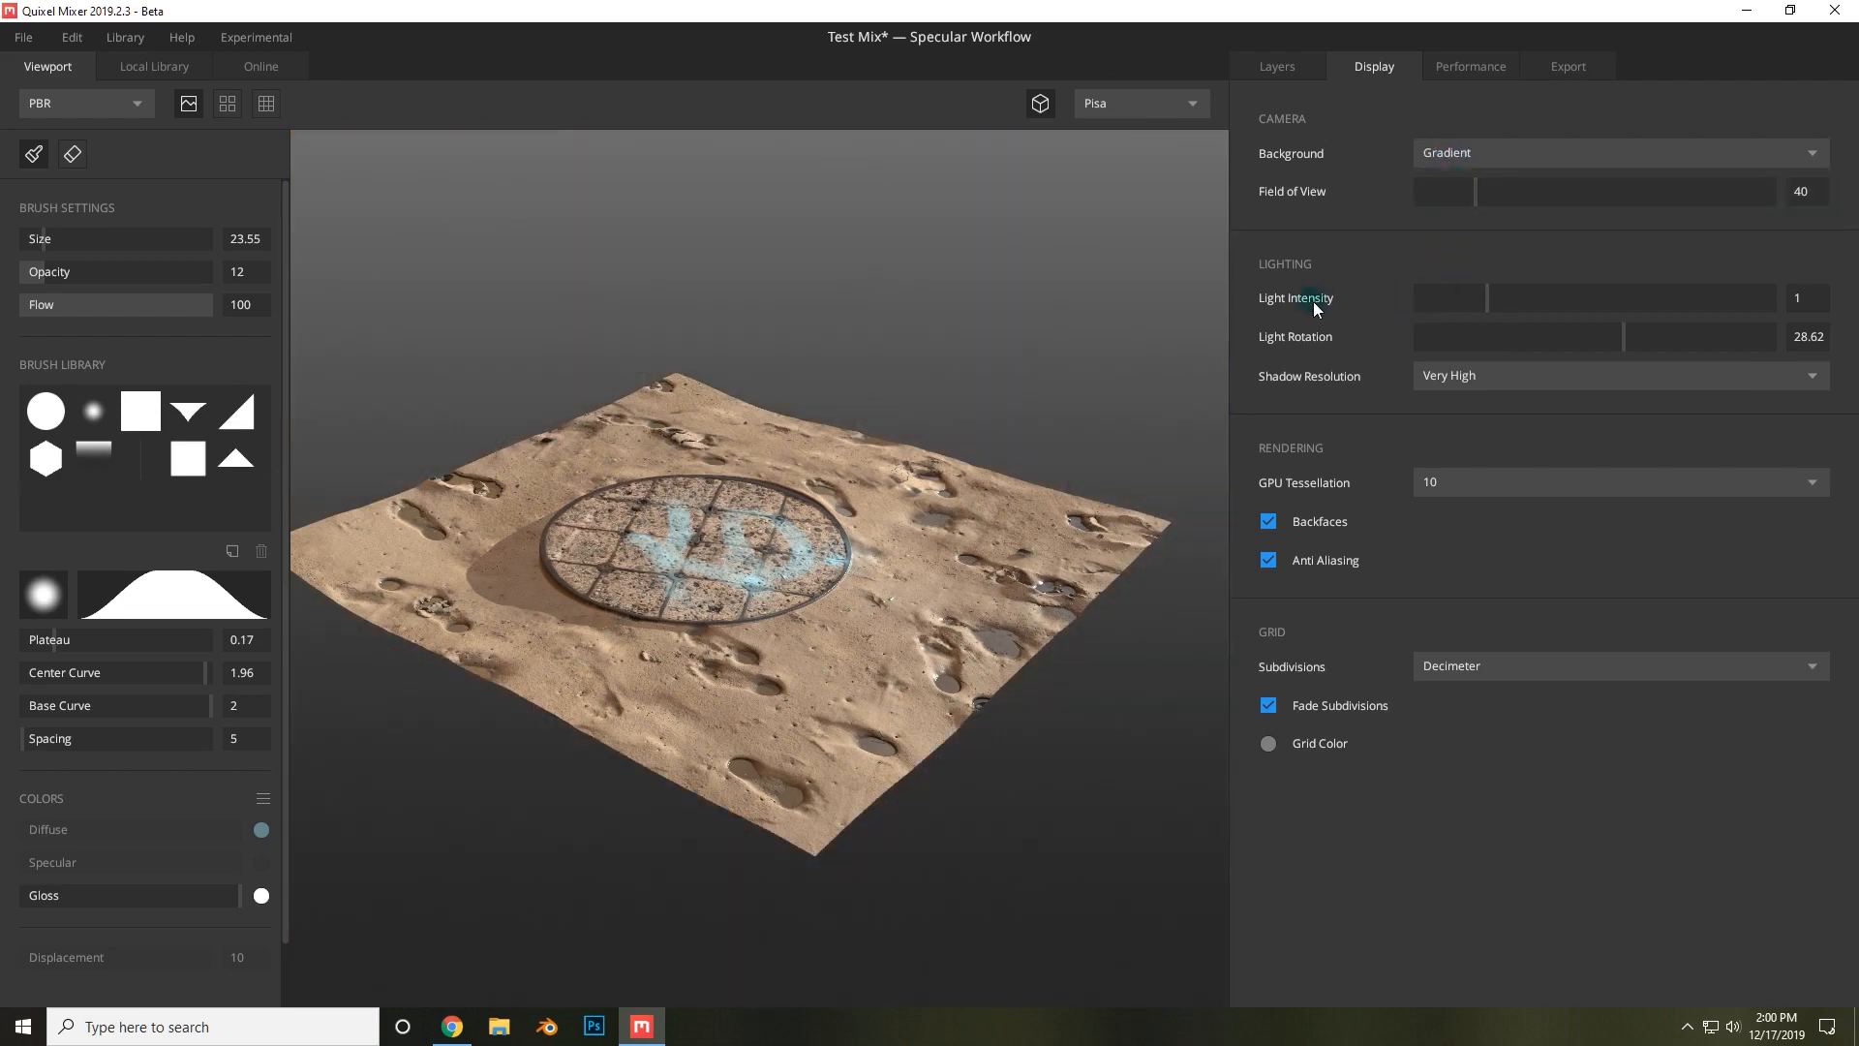
Set the Light Rotation to about 21.83 and the GPU Tessellation to 1.
{"action": "left_click_drag", "start_coordinate": [1626, 340], "coordinate": [1615, 298]}
{"action": "left_click", "coordinate": [1509, 373]}
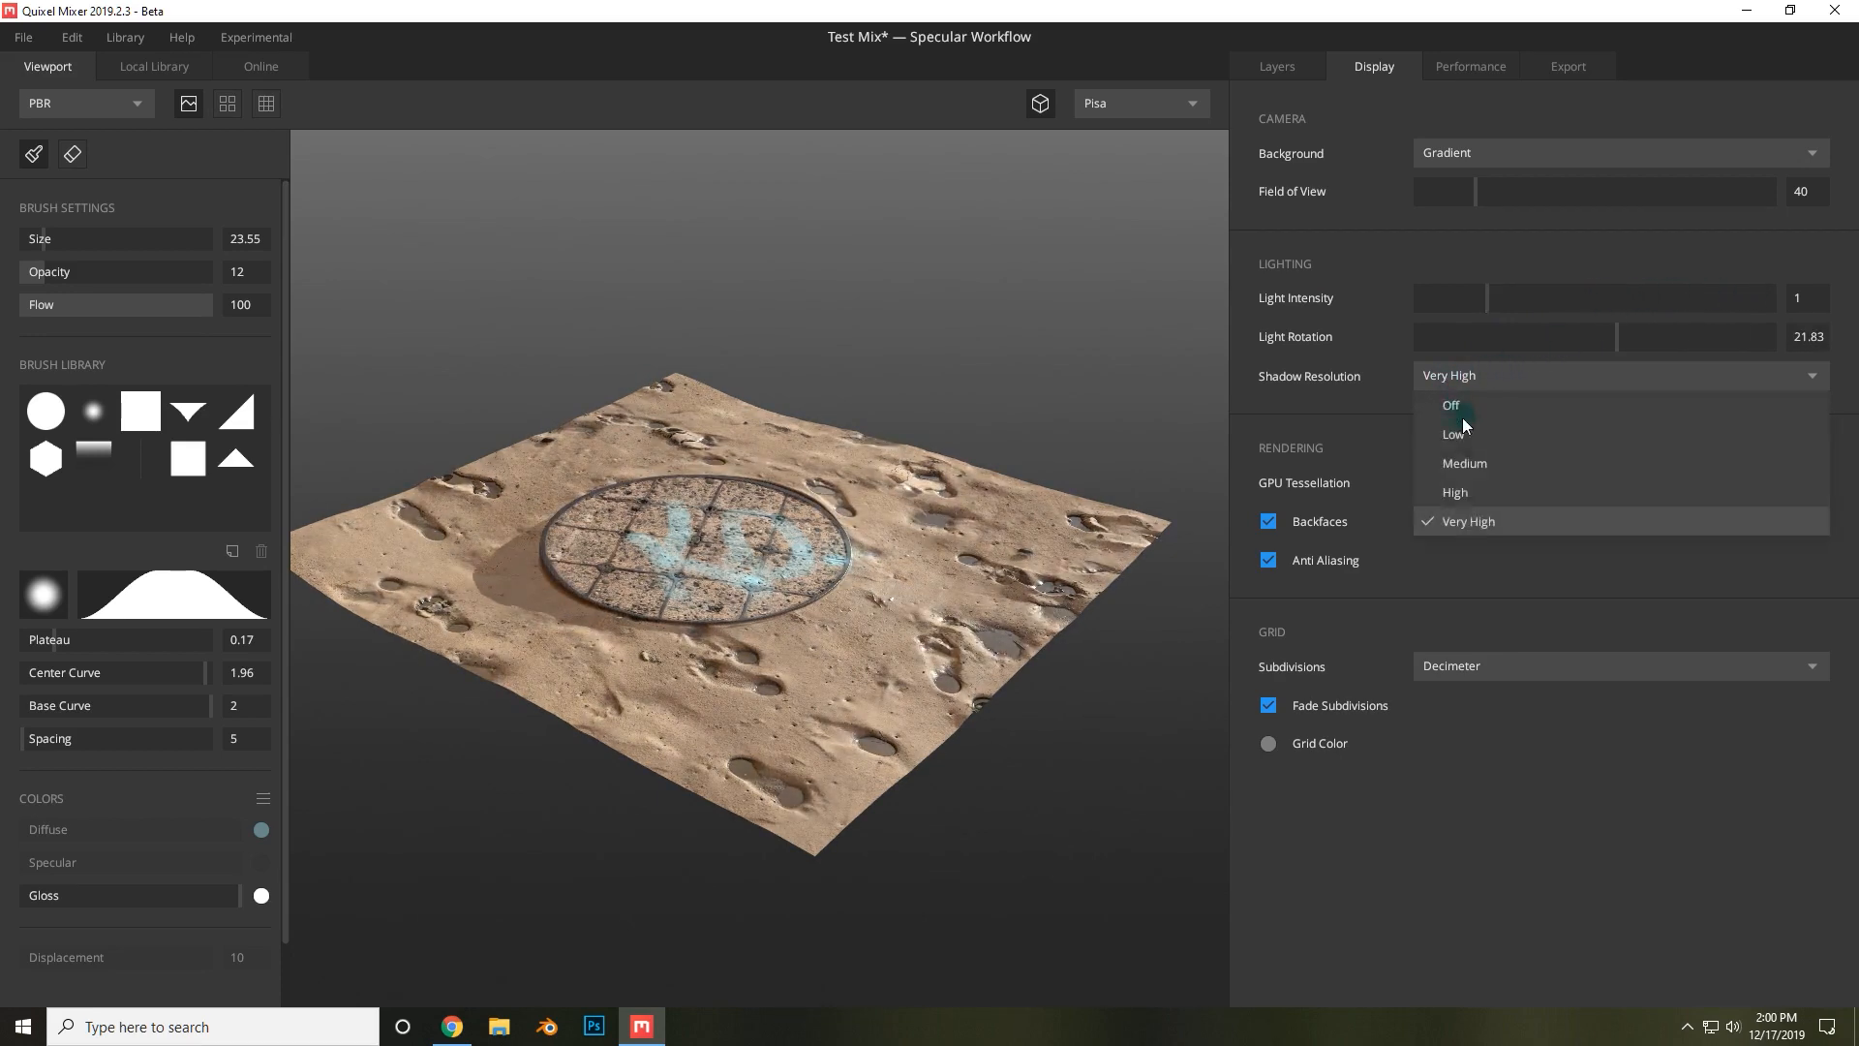
{"action": "left_click", "coordinate": [1472, 519]}
{"action": "left_click", "coordinate": [1443, 482]}
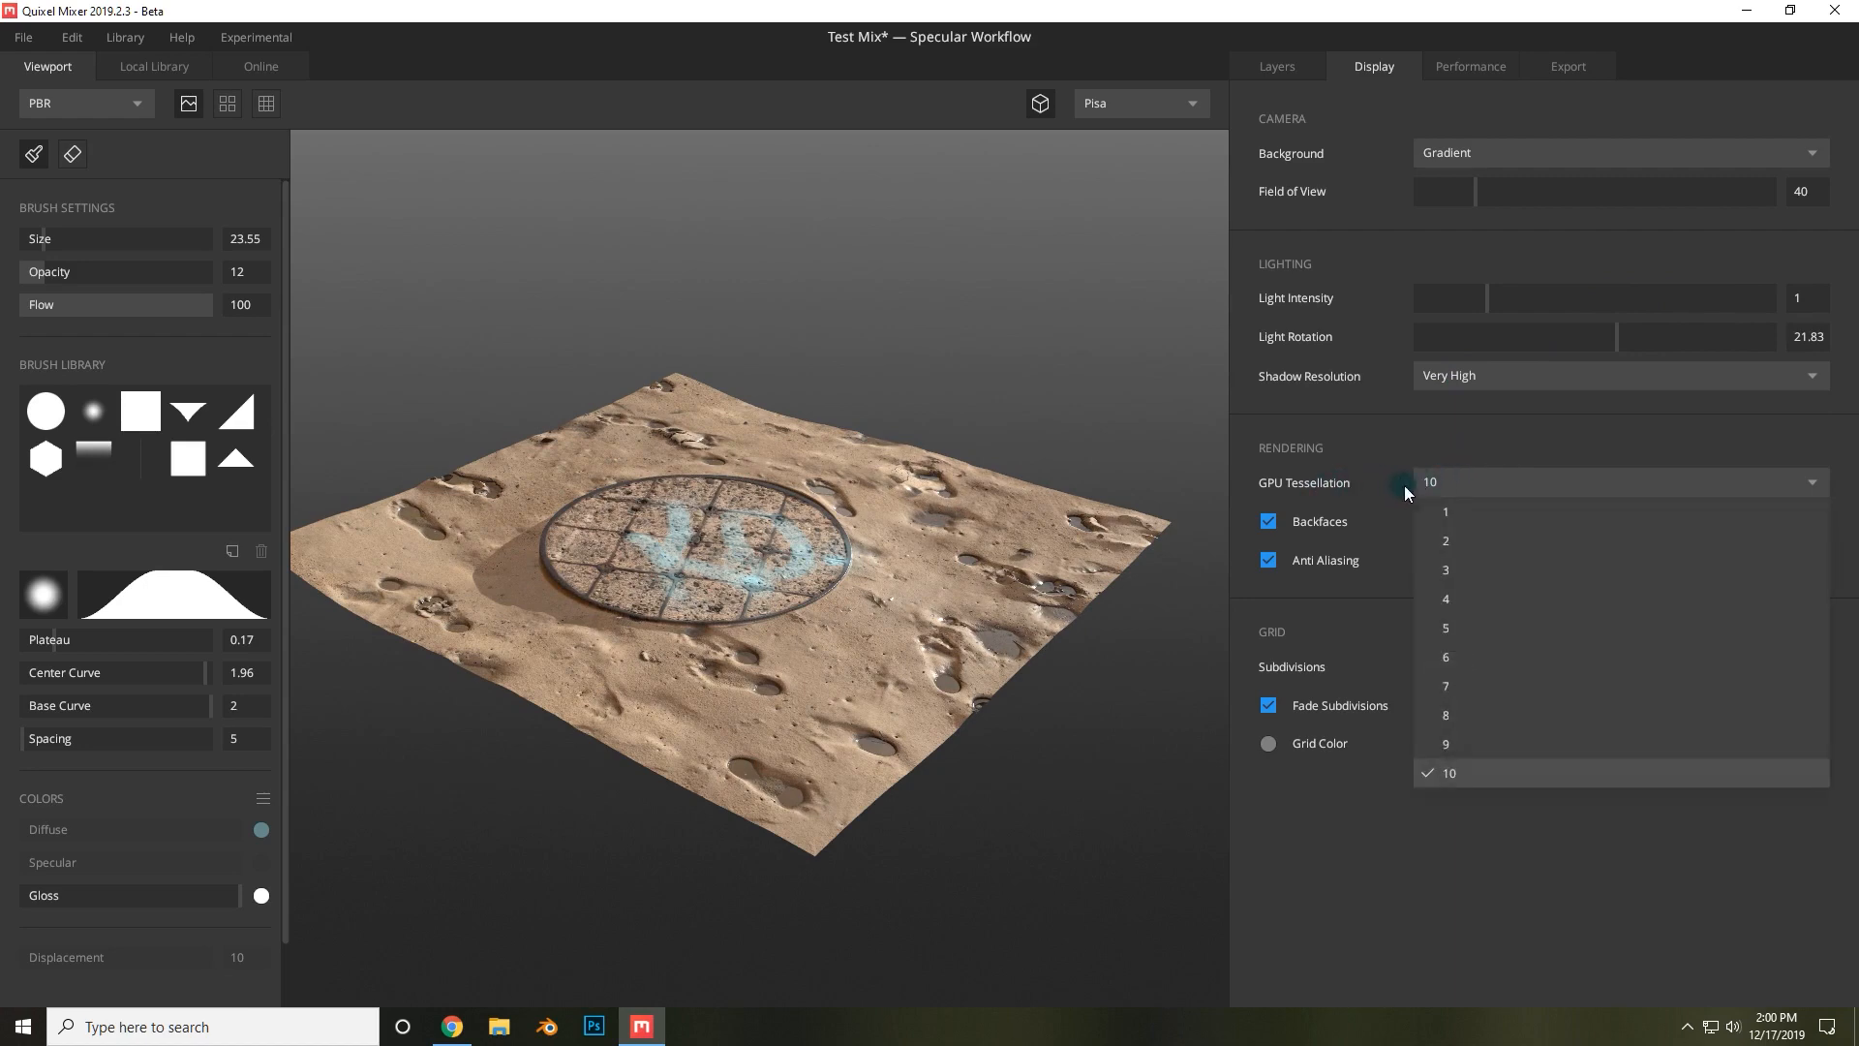
{"action": "left_click", "coordinate": [1453, 510]}
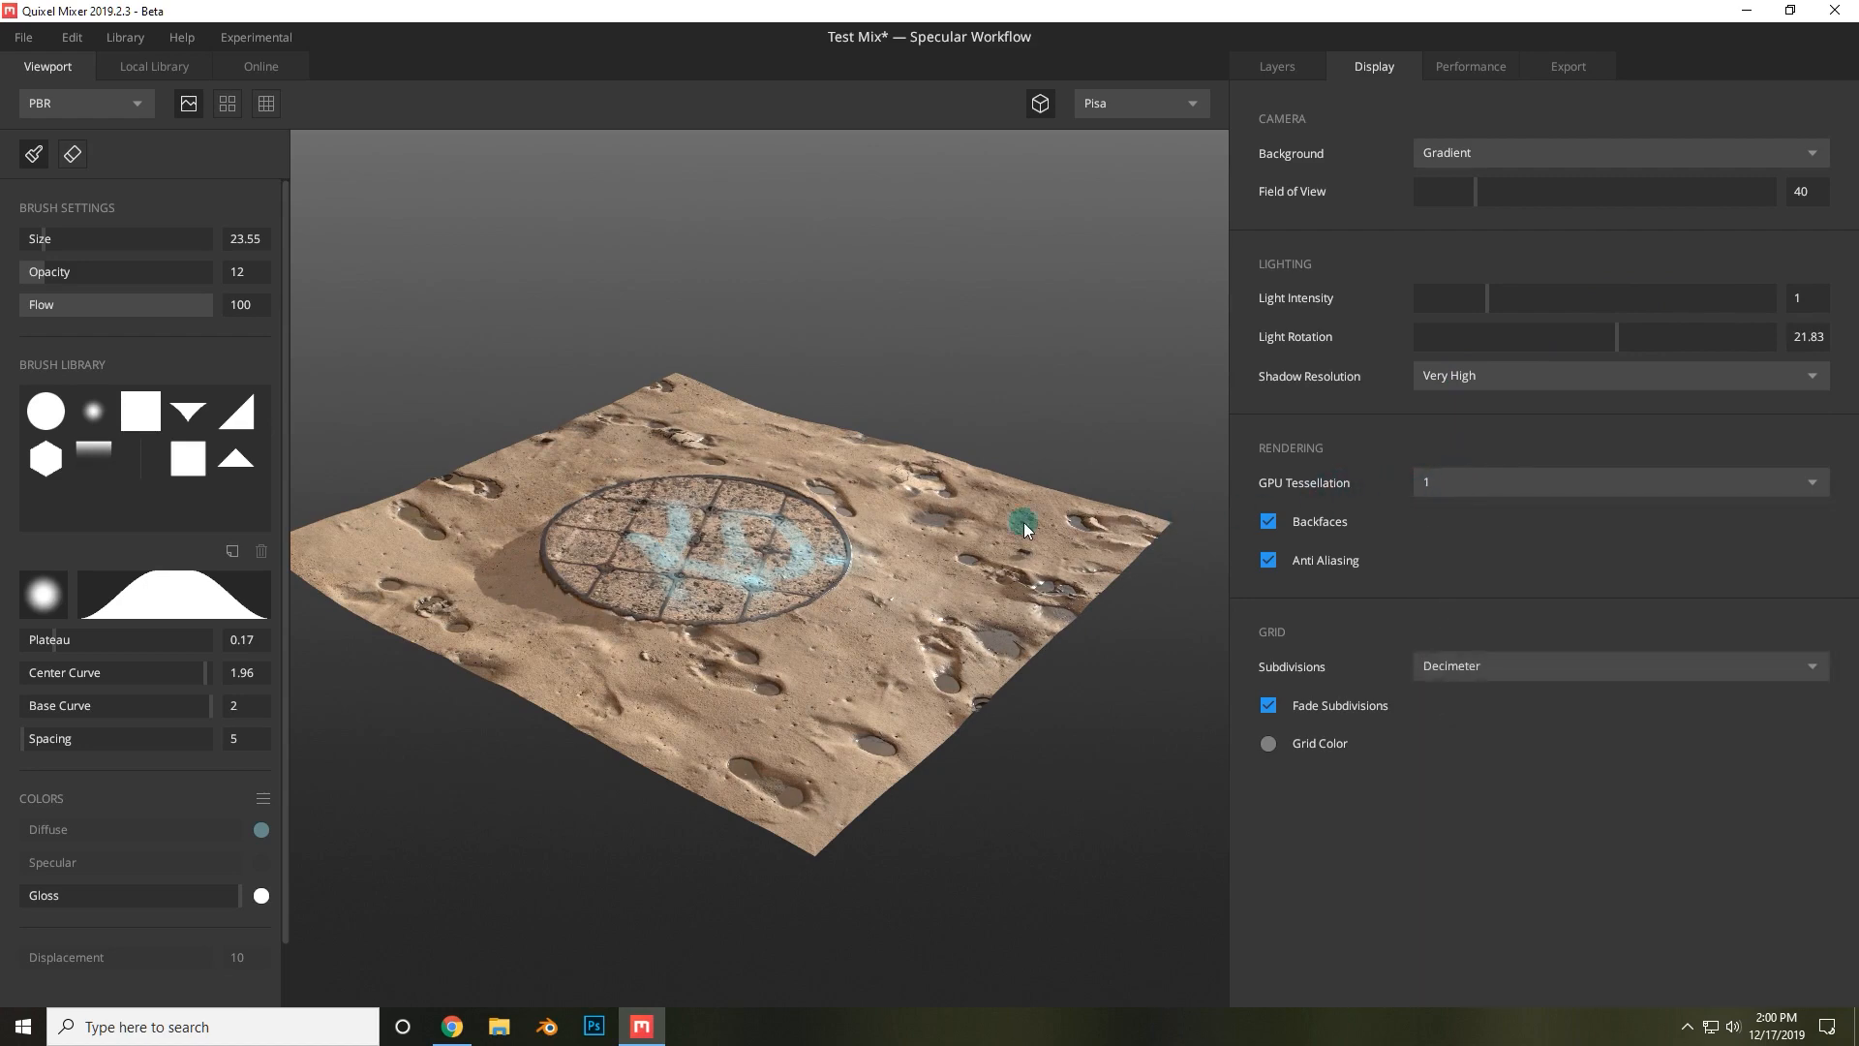
{"action": "scroll", "coordinate": [882, 542], "scroll_direction": "up", "scroll_amount": 5}
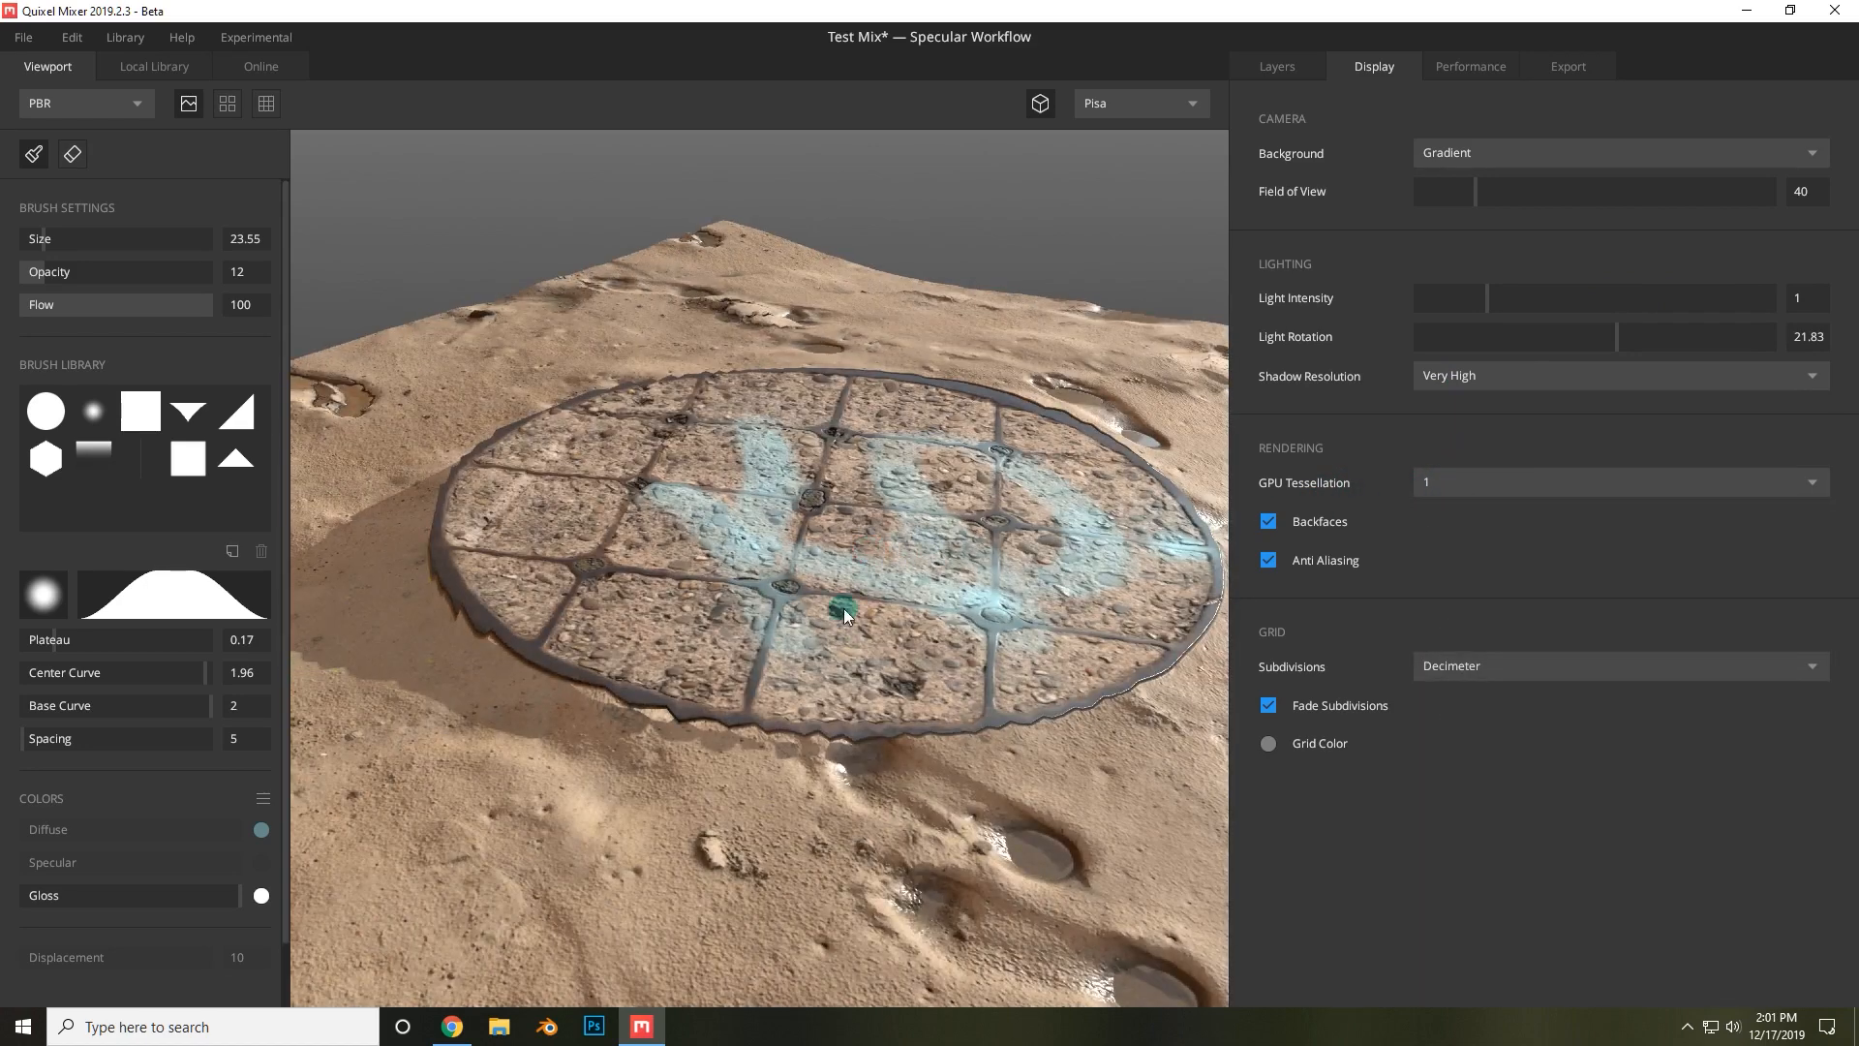
Set the GPU Tessellation to 10.
{"action": "scroll", "coordinate": [688, 653], "scroll_direction": "down", "scroll_amount": 2}
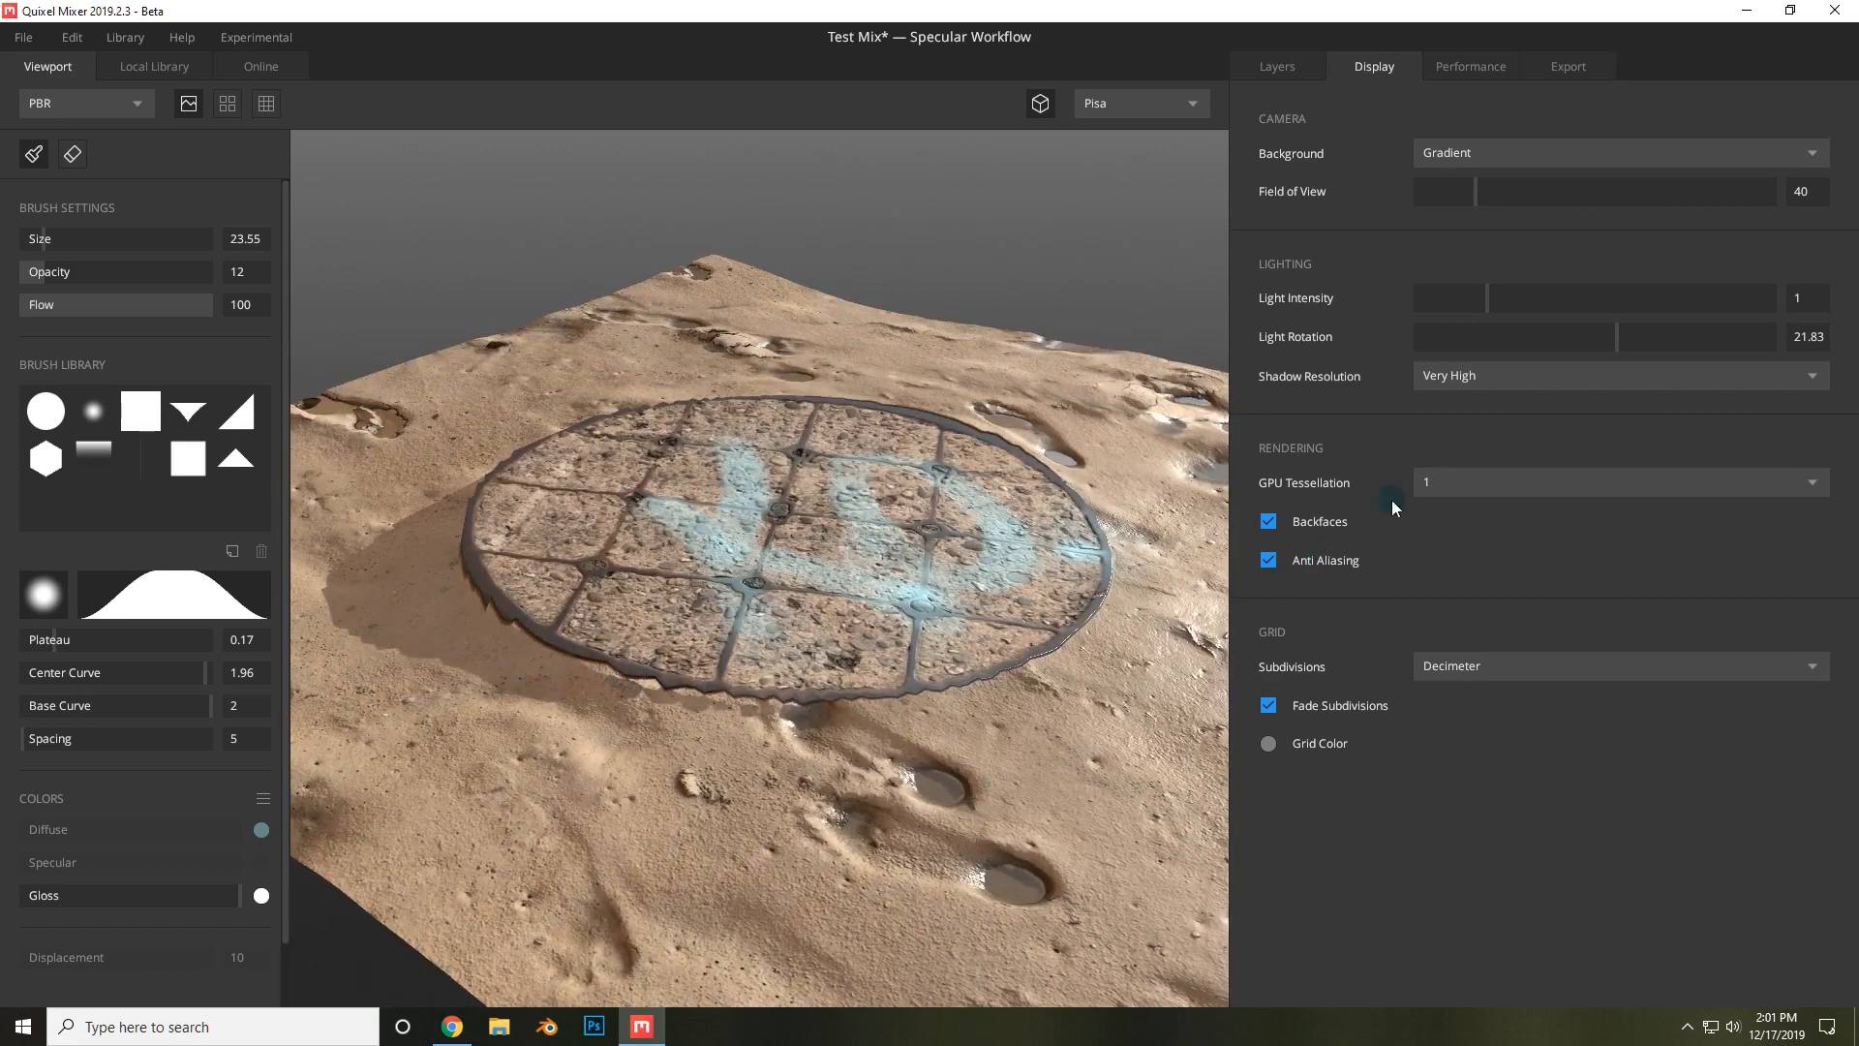
{"action": "left_click", "coordinate": [1488, 482]}
{"action": "left_click", "coordinate": [1424, 772]}
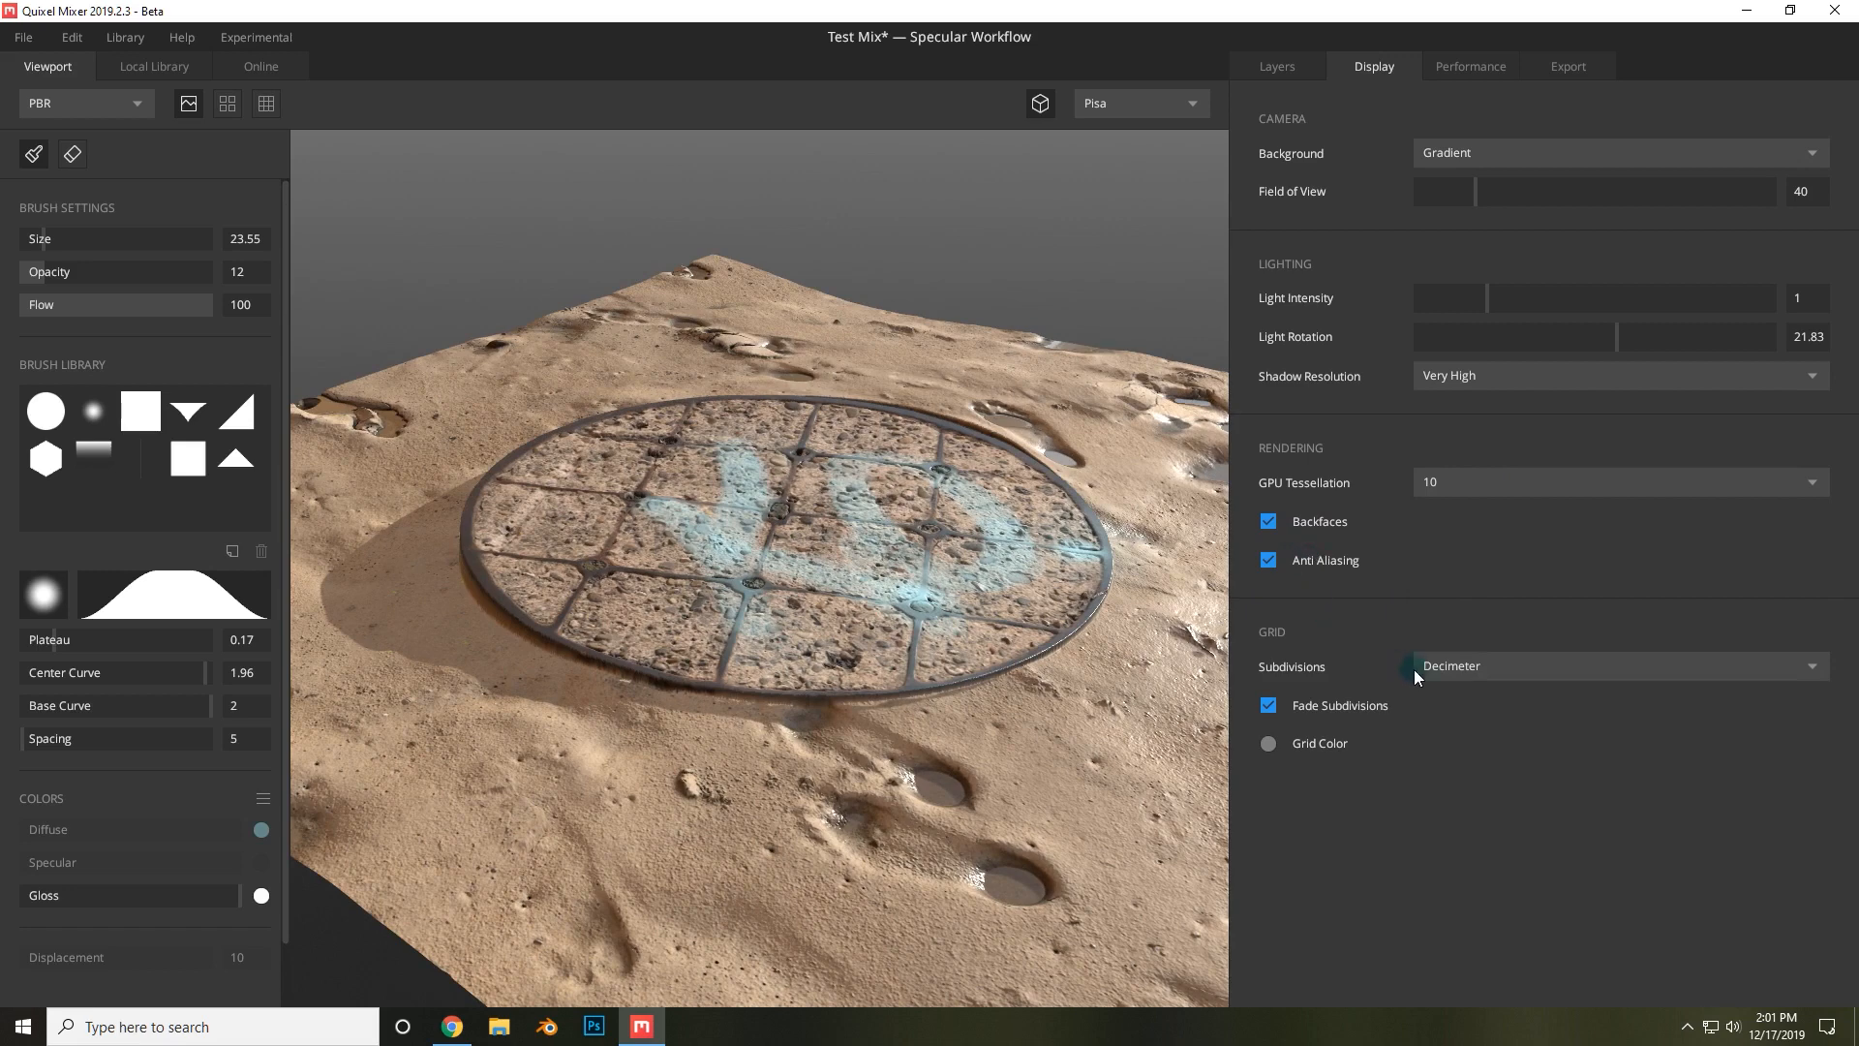
Select the plane and set its size to 10x10 m.
{"action": "left_click", "coordinate": [1359, 638]}
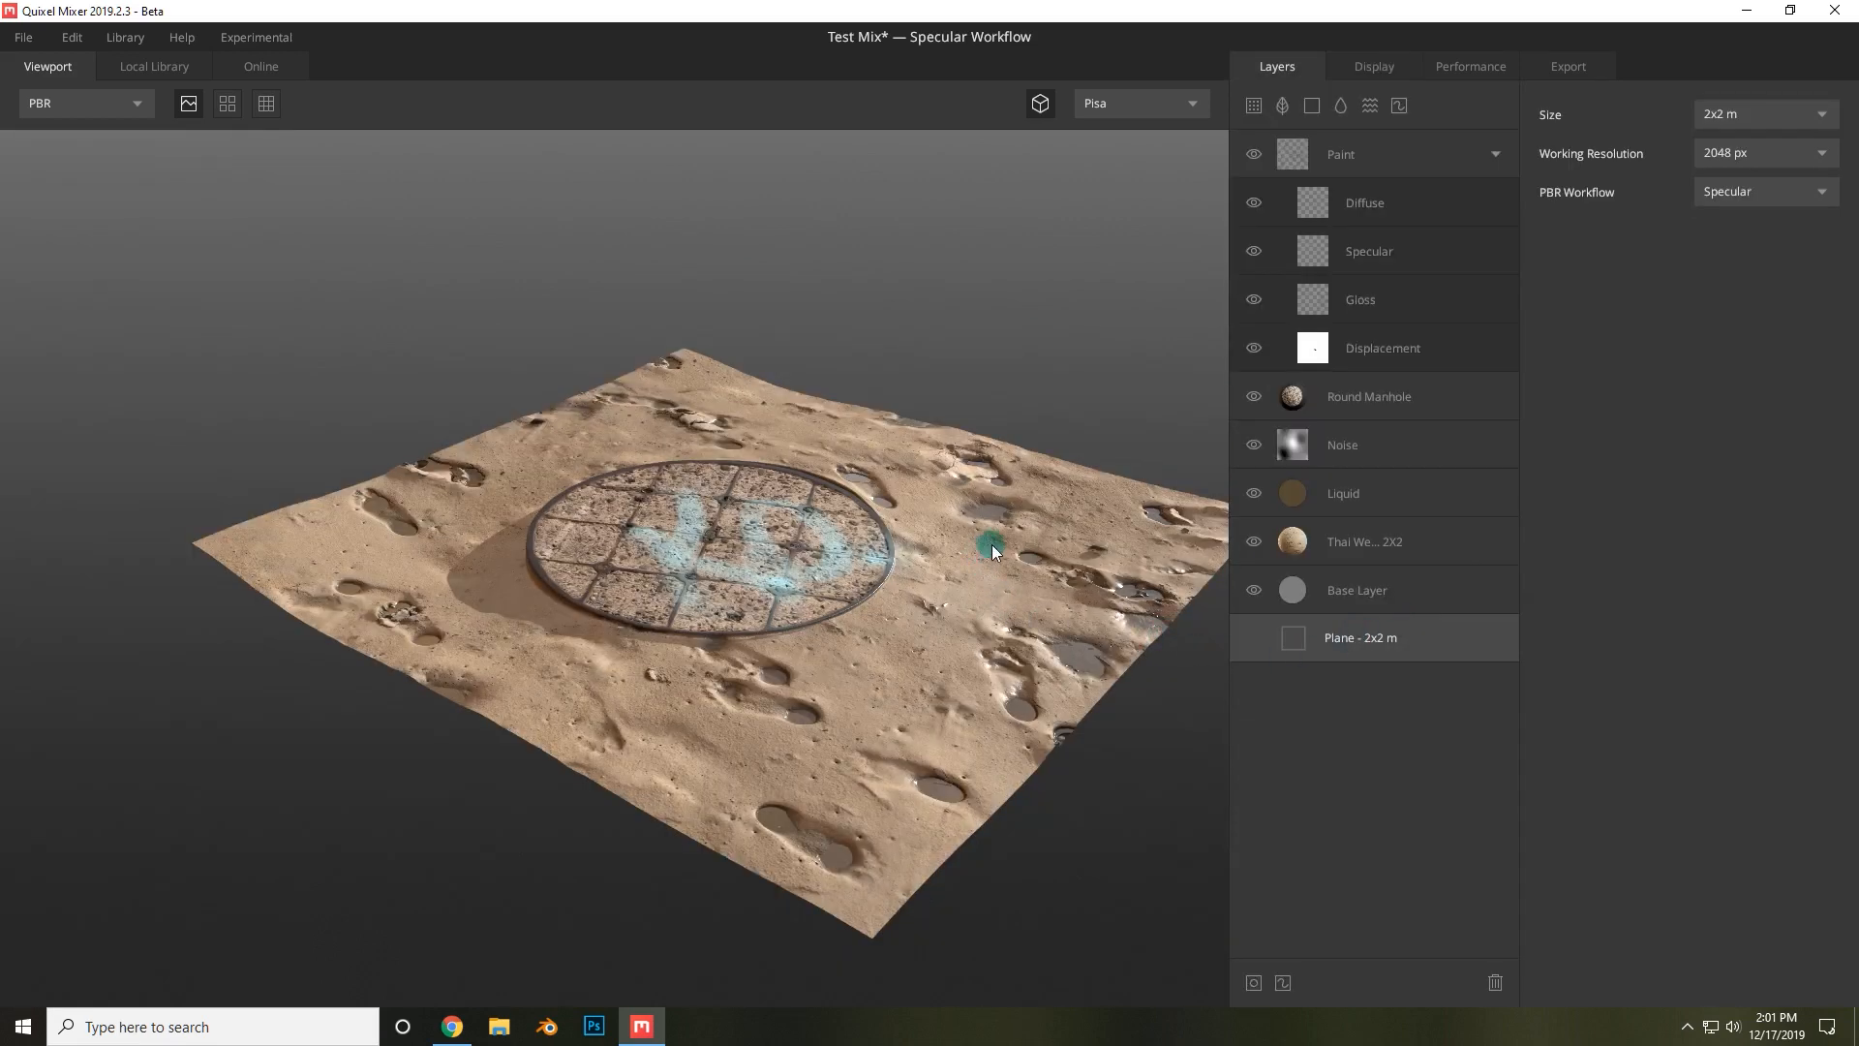
{"action": "left_click_drag", "start_coordinate": [992, 547], "coordinate": [852, 552]}
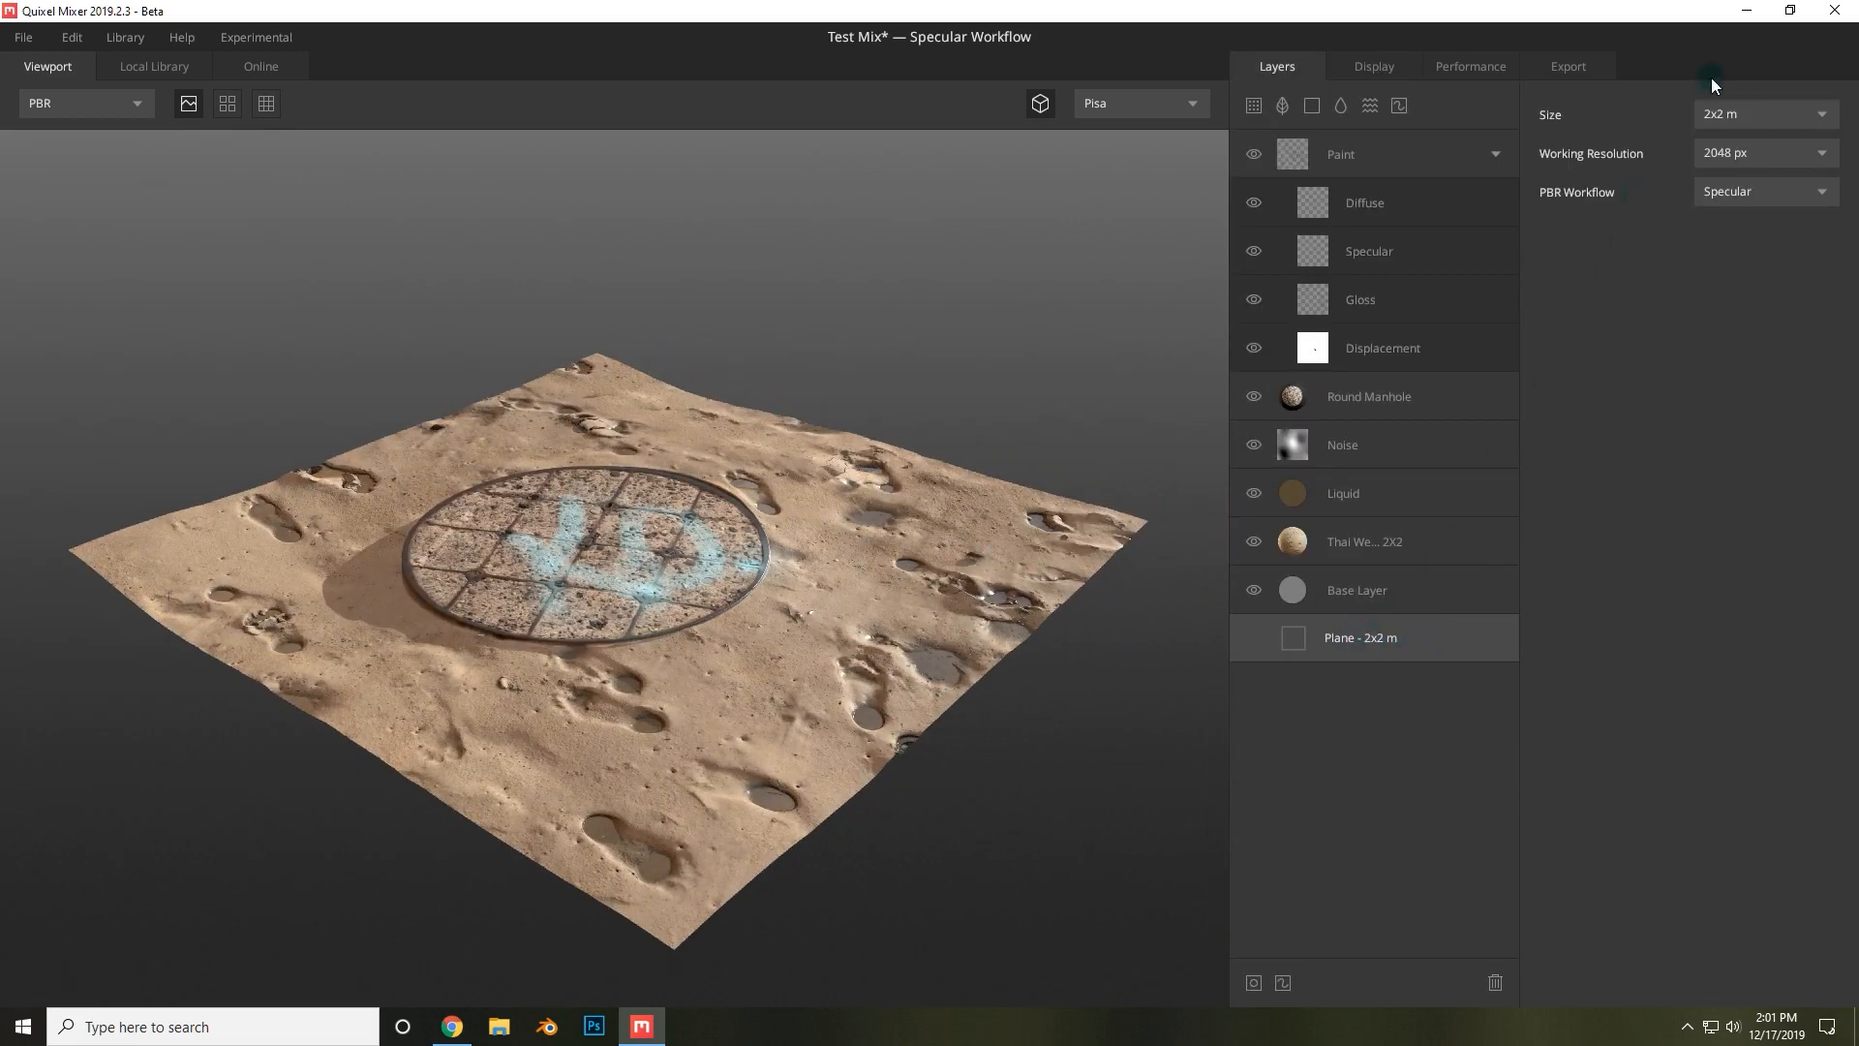
{"action": "left_click", "coordinate": [1736, 113]}
{"action": "left_click", "coordinate": [1751, 403]}
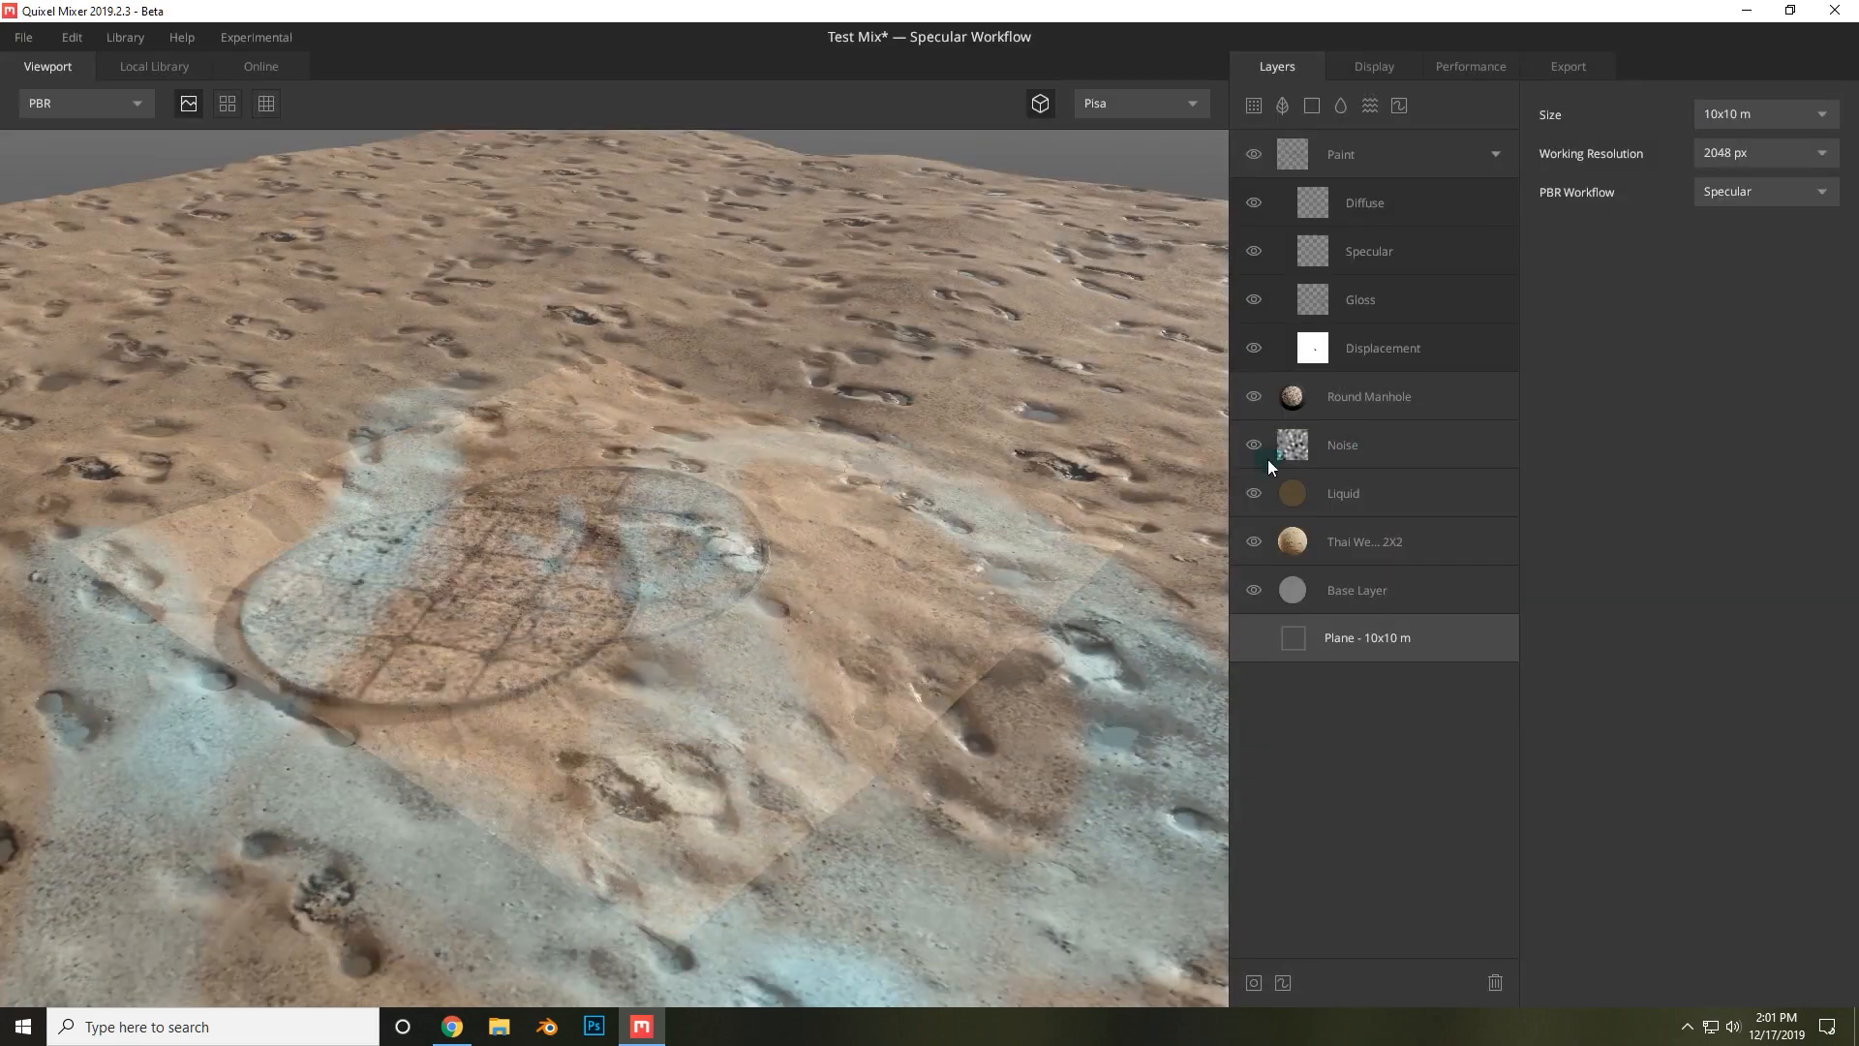
{"action": "scroll", "coordinate": [806, 548], "scroll_direction": "down", "scroll_amount": 8}
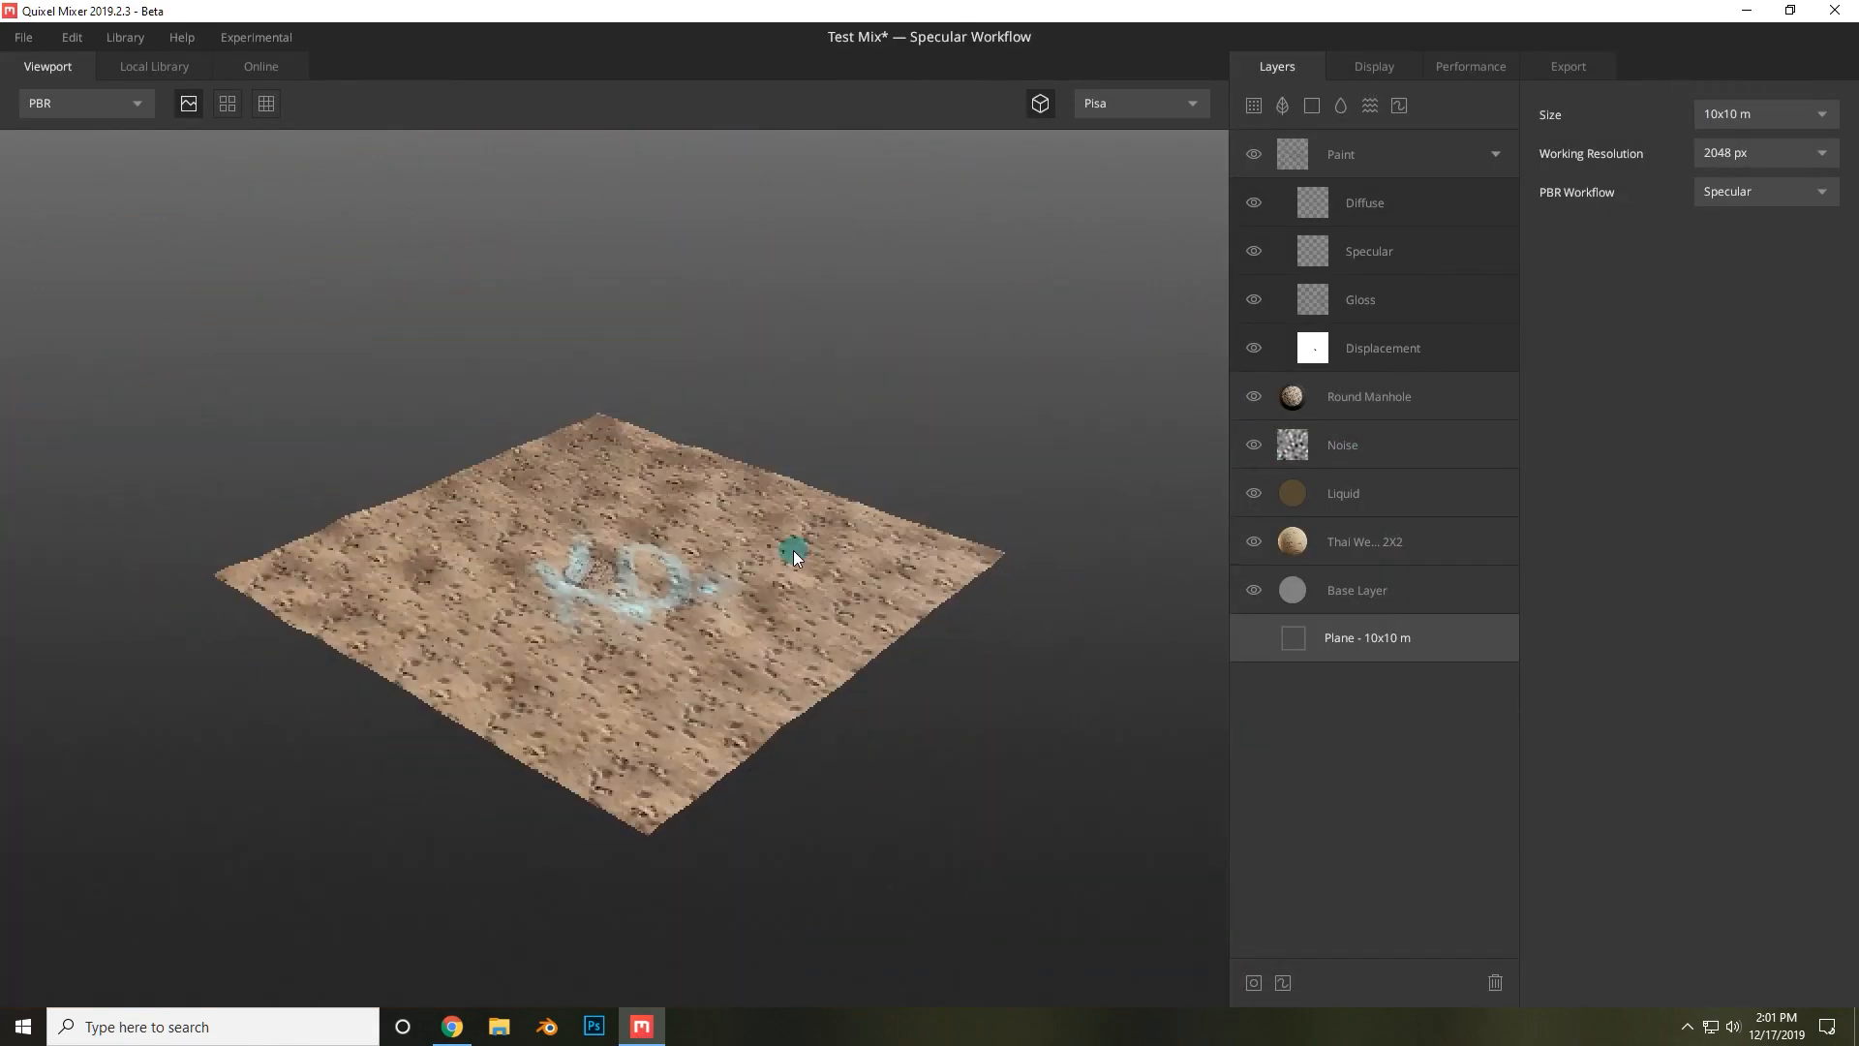
{"action": "scroll", "coordinate": [892, 516], "scroll_direction": "up", "scroll_amount": 5}
{"action": "scroll", "coordinate": [845, 491], "scroll_direction": "up", "scroll_amount": 3}
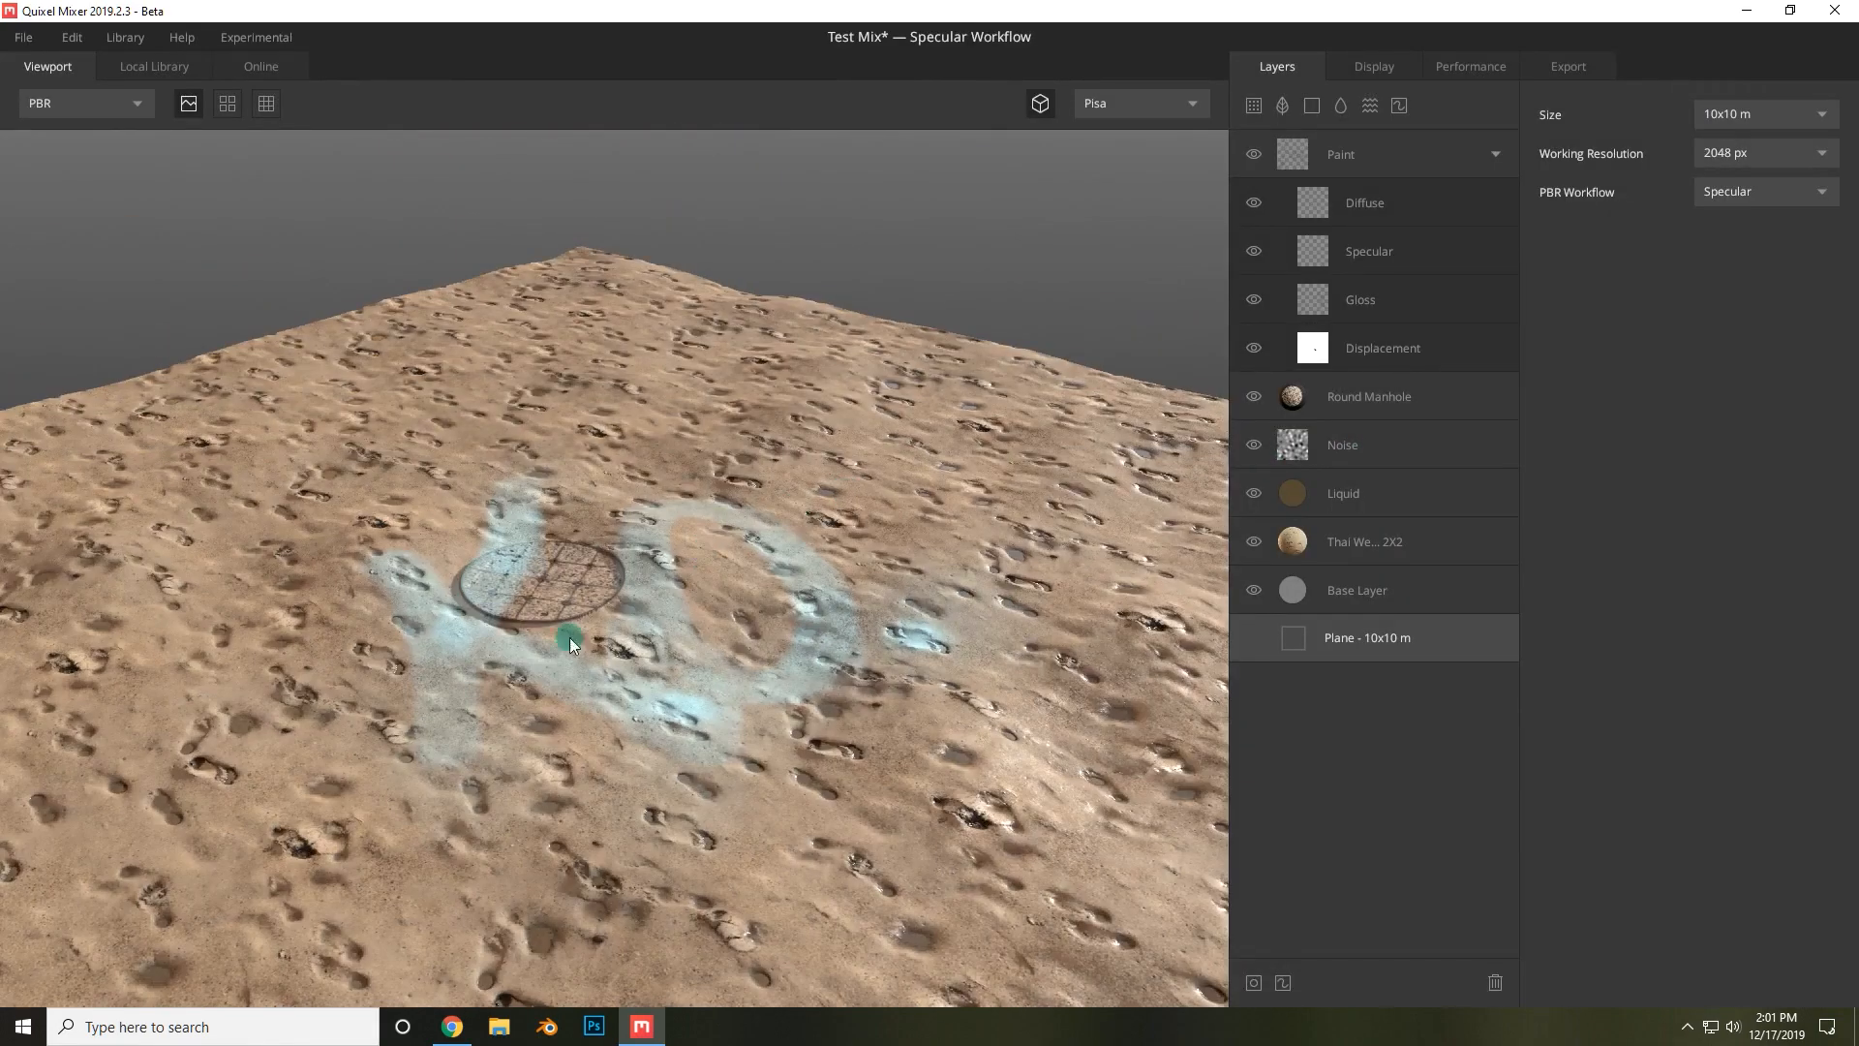
Set the plane size back to 2x2 m and the working resolution to 4096 px.
{"action": "left_click", "coordinate": [1758, 119]}
{"action": "left_click", "coordinate": [1746, 178]}
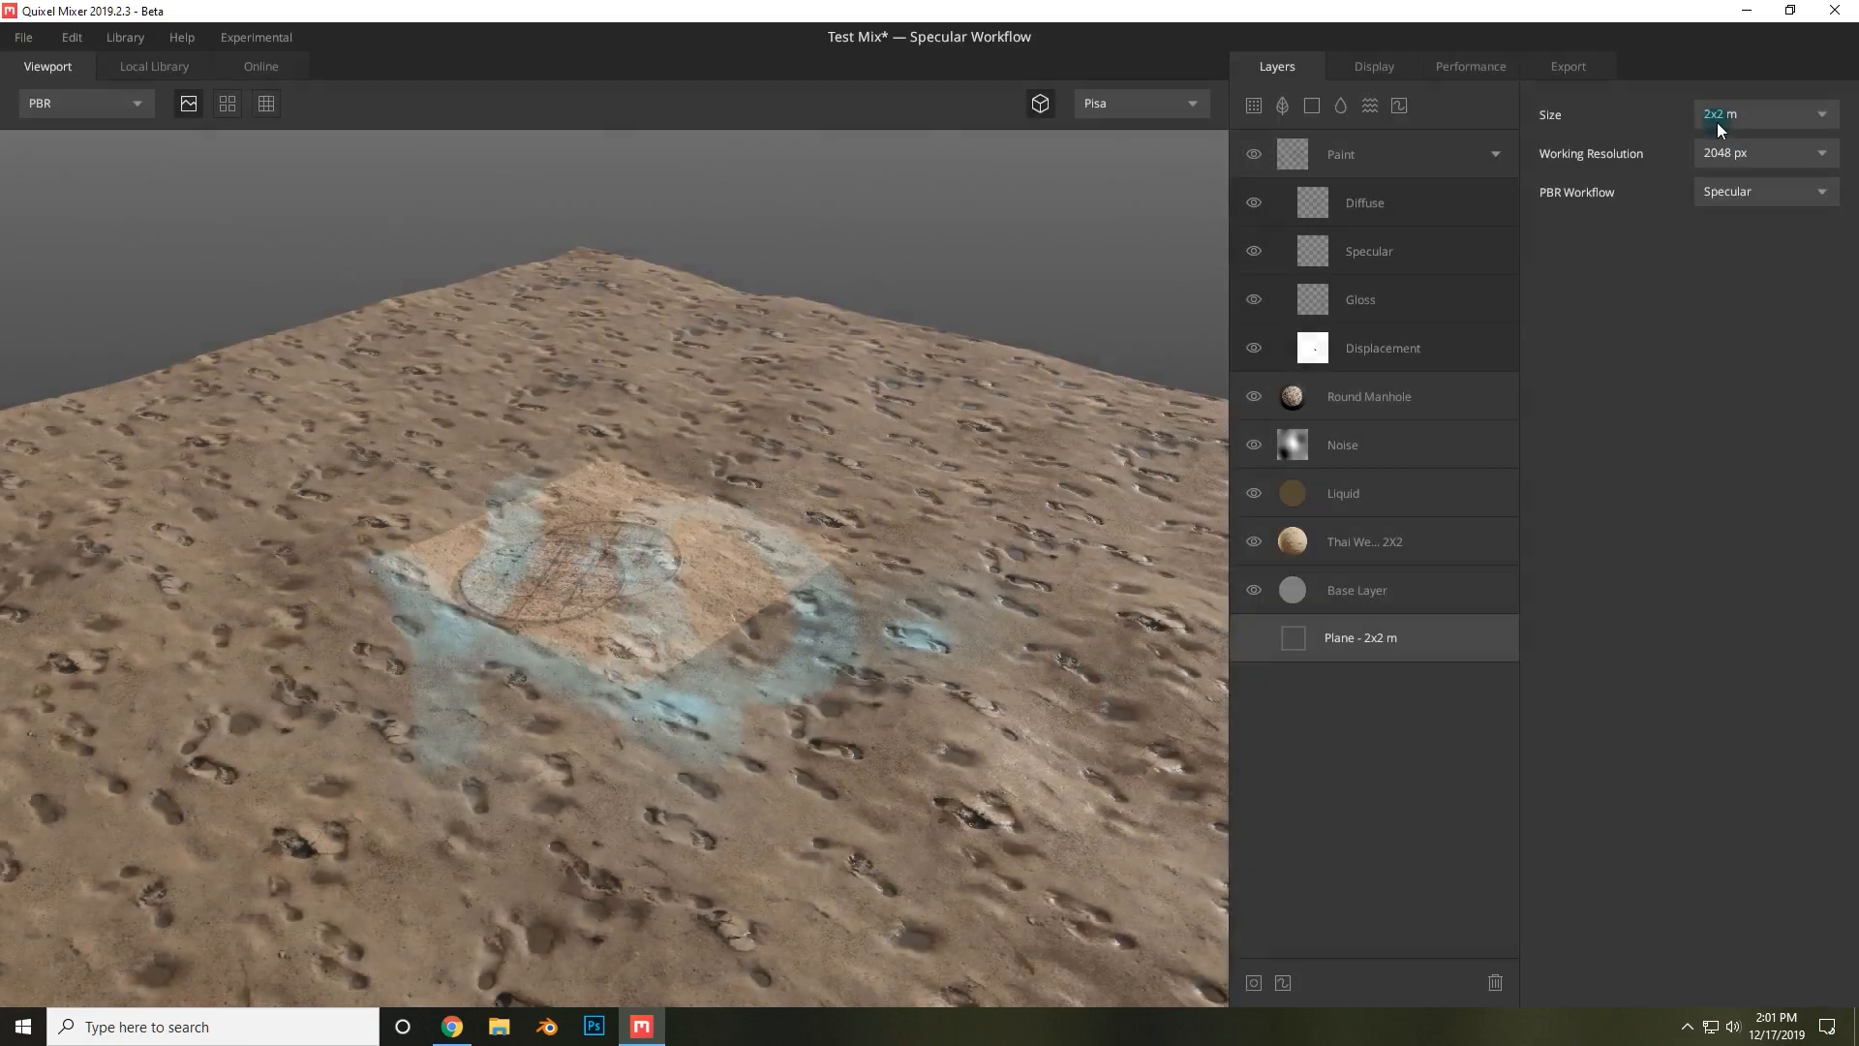
{"action": "left_click", "coordinate": [1743, 154]}
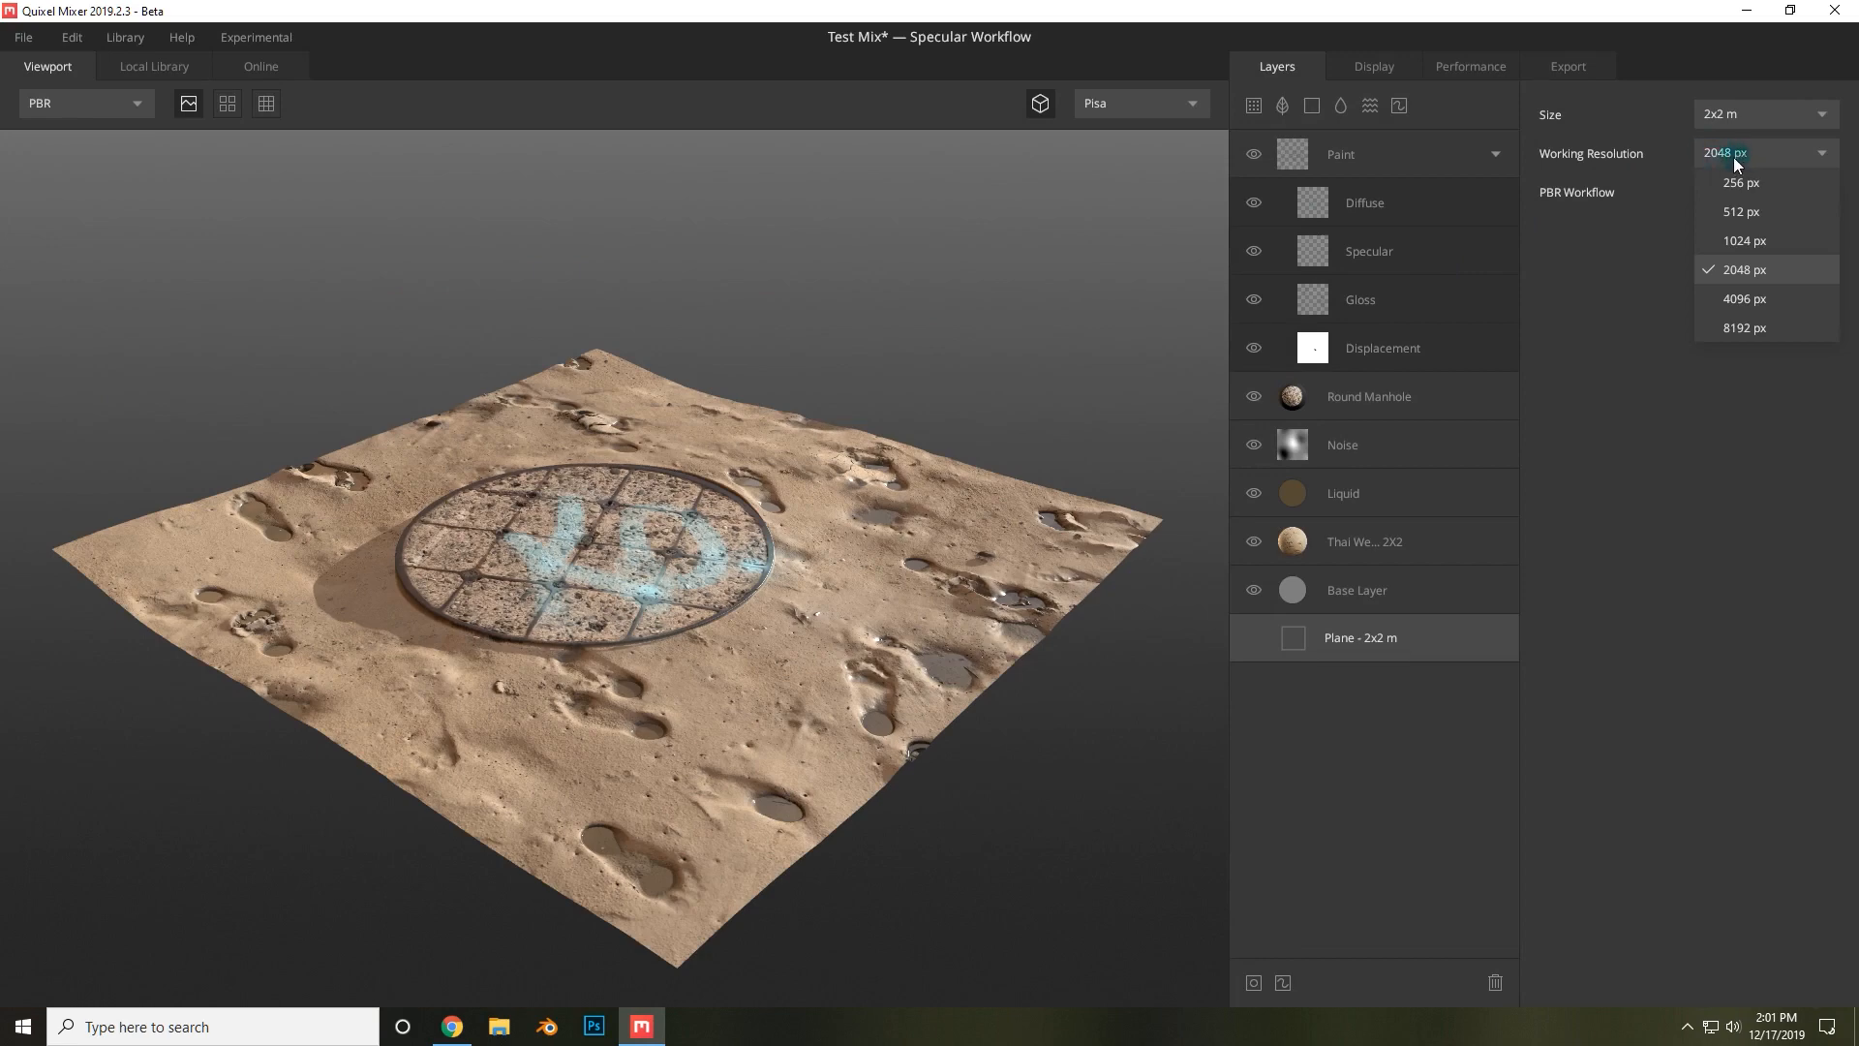
{"action": "left_click", "coordinate": [1745, 299]}
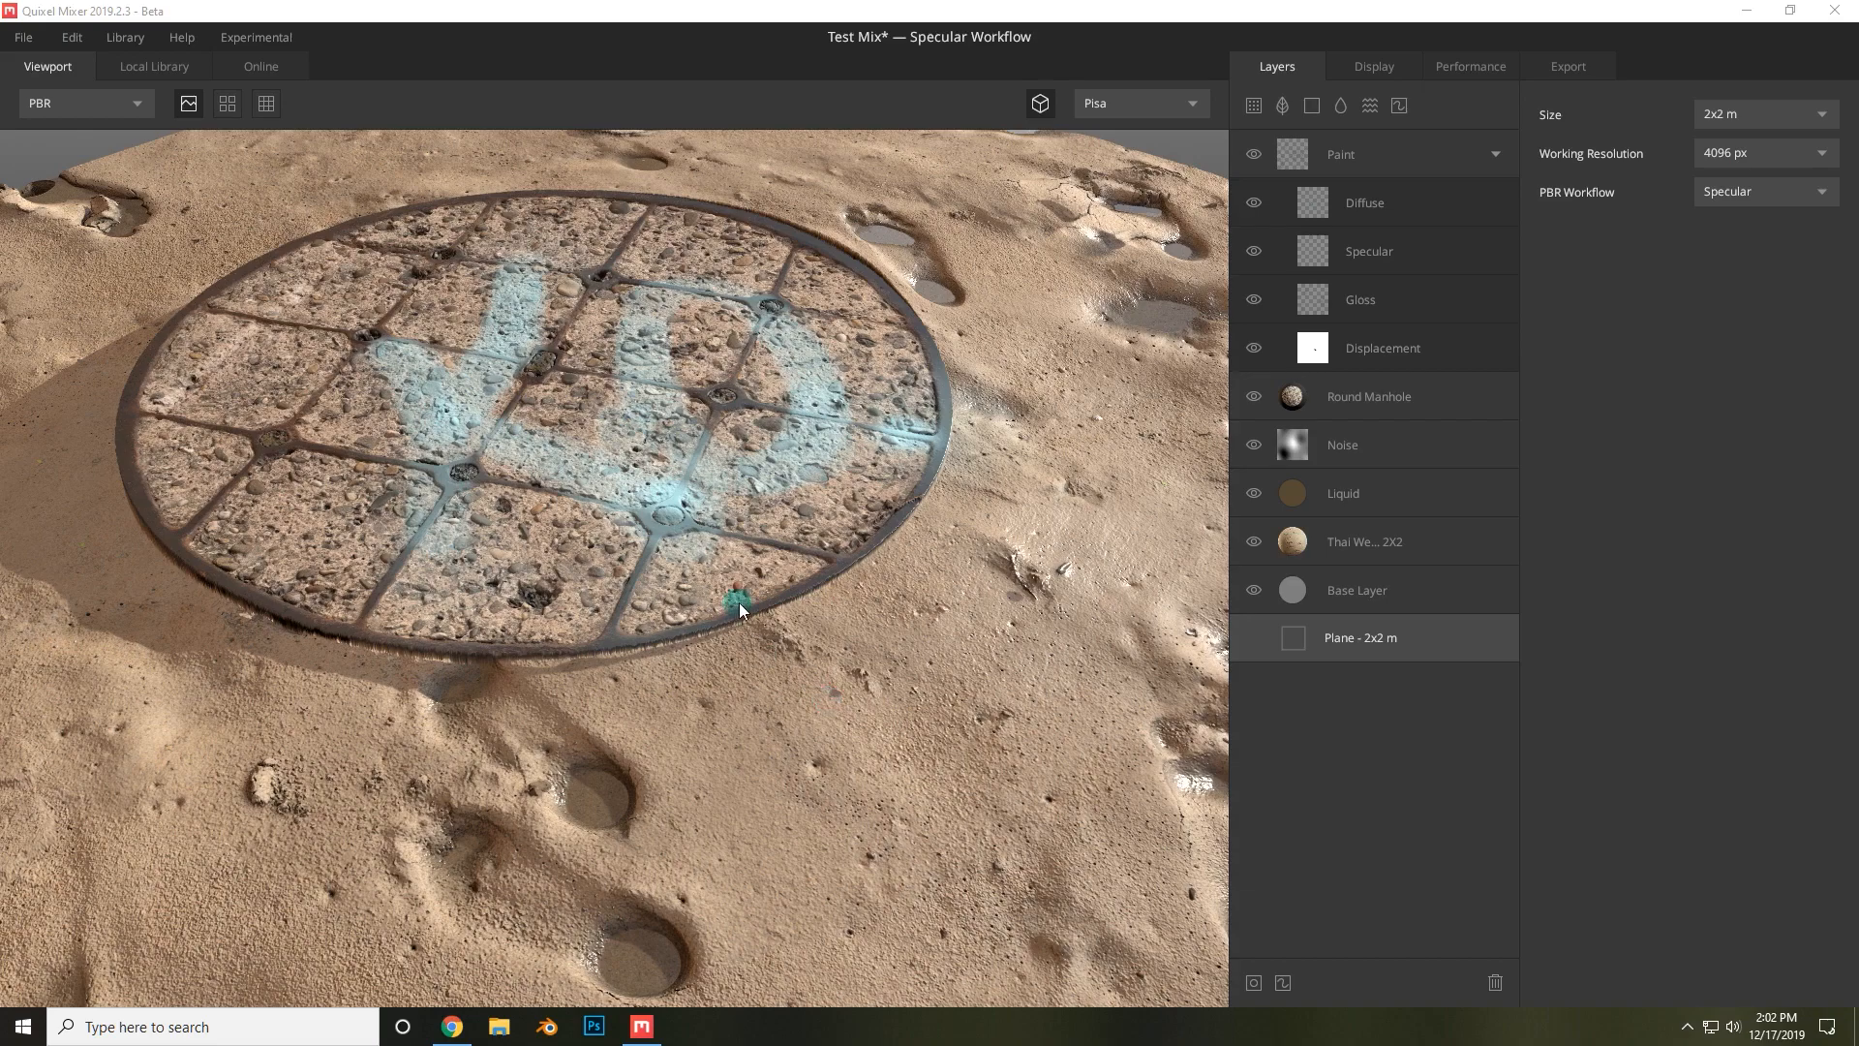
{"action": "middle_click_drag", "start_coordinate": [961, 570], "coordinate": [738, 503]}
{"action": "left_click_drag", "start_coordinate": [927, 618], "coordinate": [701, 688]}
{"action": "scroll", "coordinate": [678, 618], "scroll_direction": "down", "scroll_amount": 3}
{"action": "scroll", "coordinate": [606, 612], "scroll_direction": "down", "scroll_amount": 5}
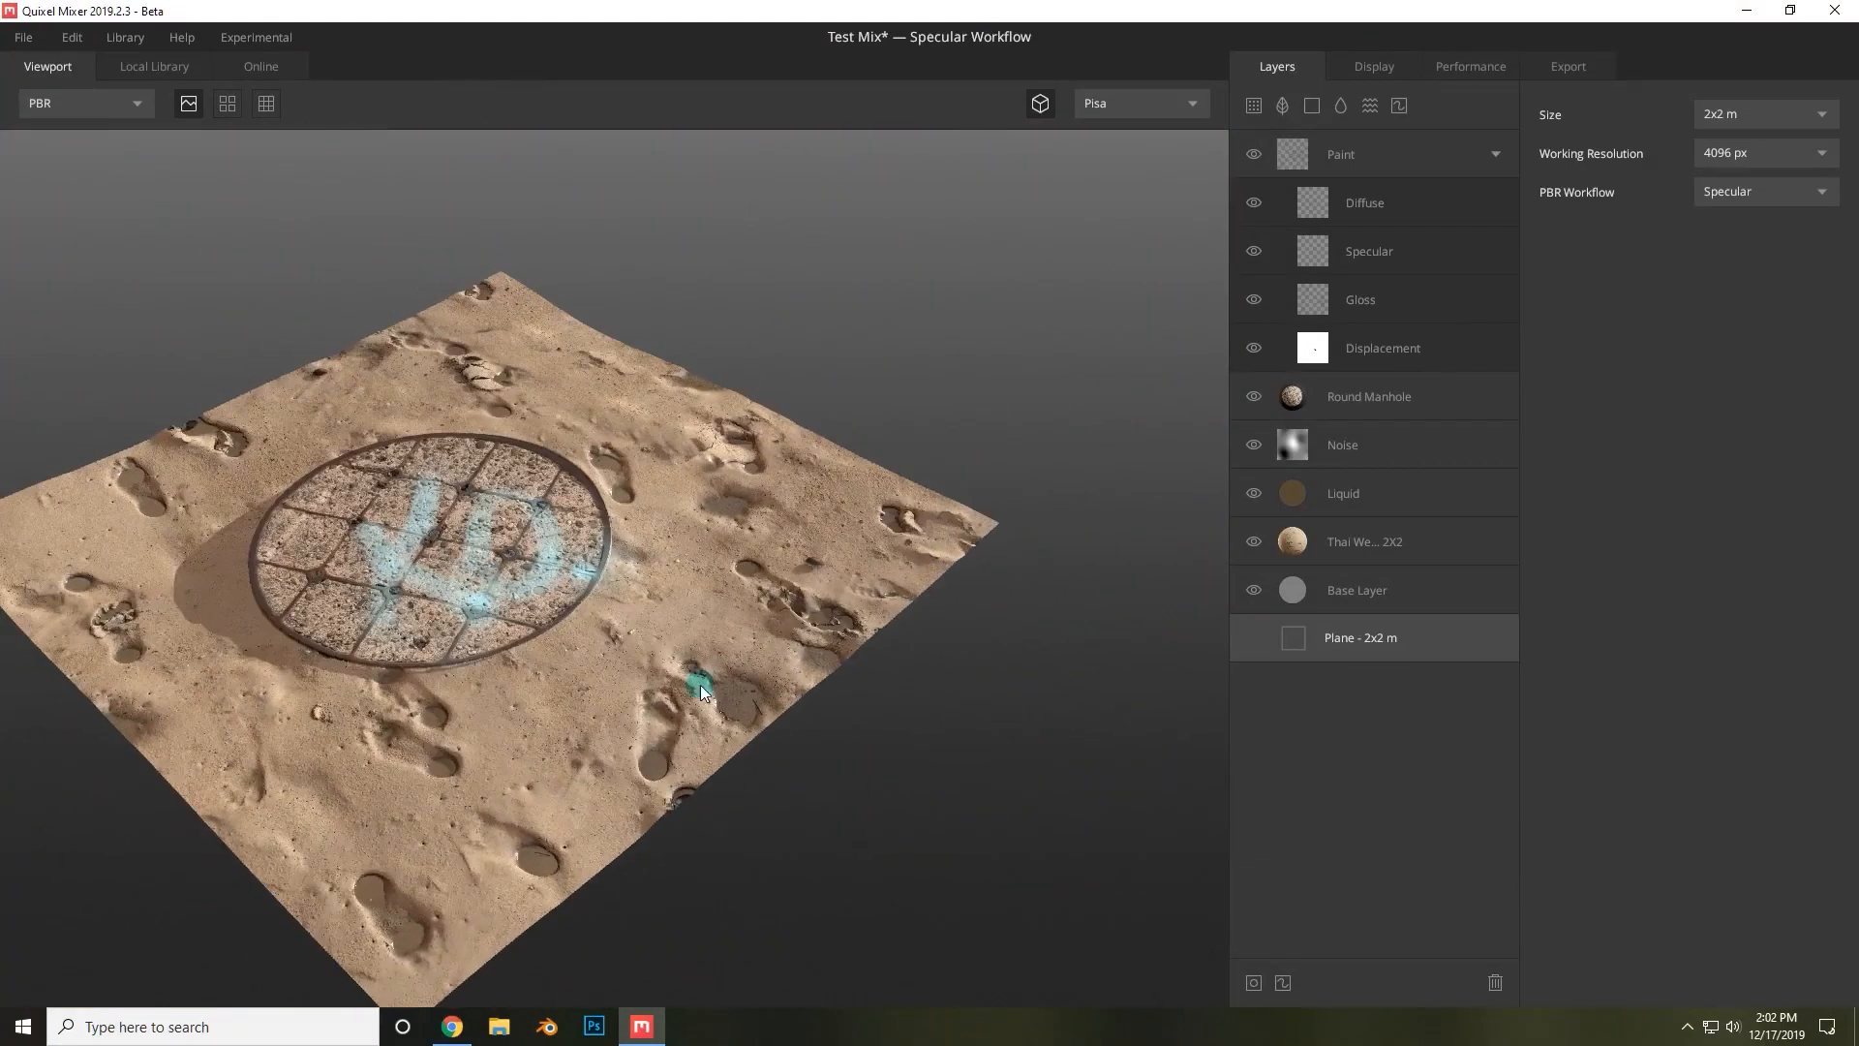
{"action": "left_click_drag", "start_coordinate": [571, 627], "coordinate": [881, 585]}
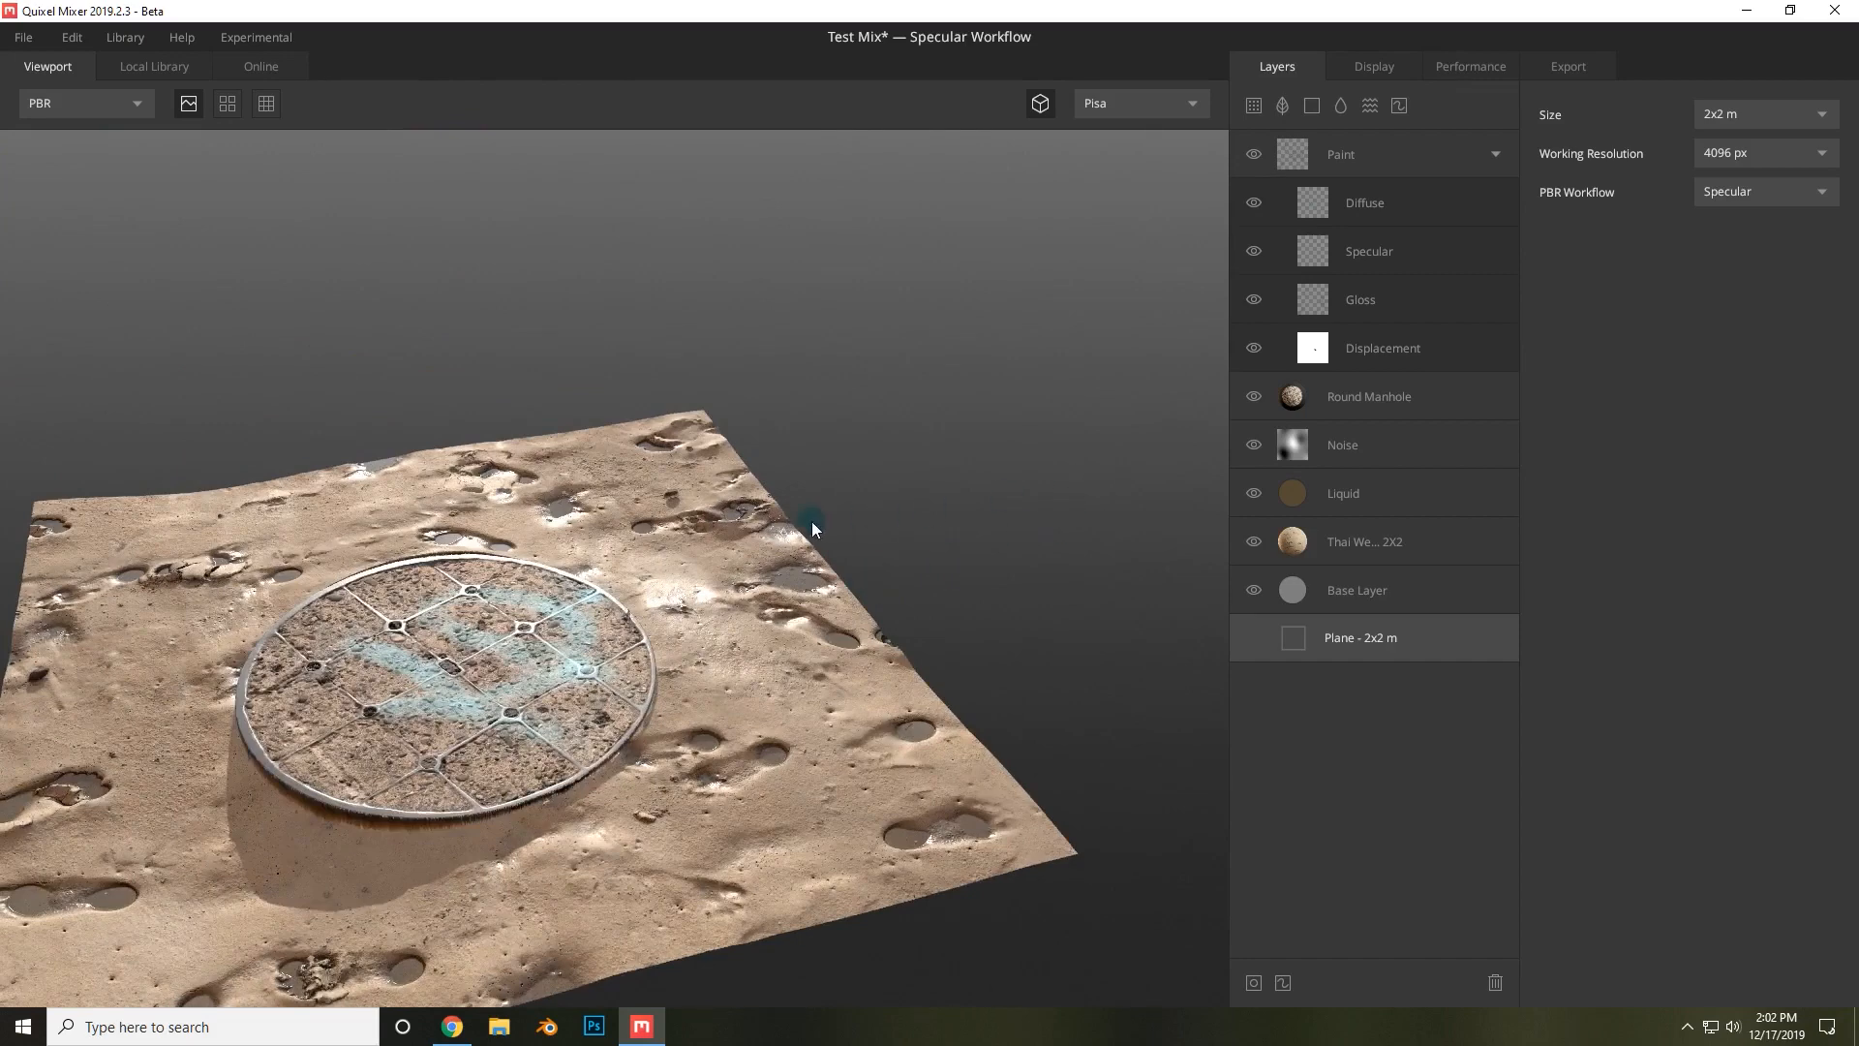
{"action": "left_click", "coordinate": [1653, 247]}
{"action": "left_click", "coordinate": [1730, 155]}
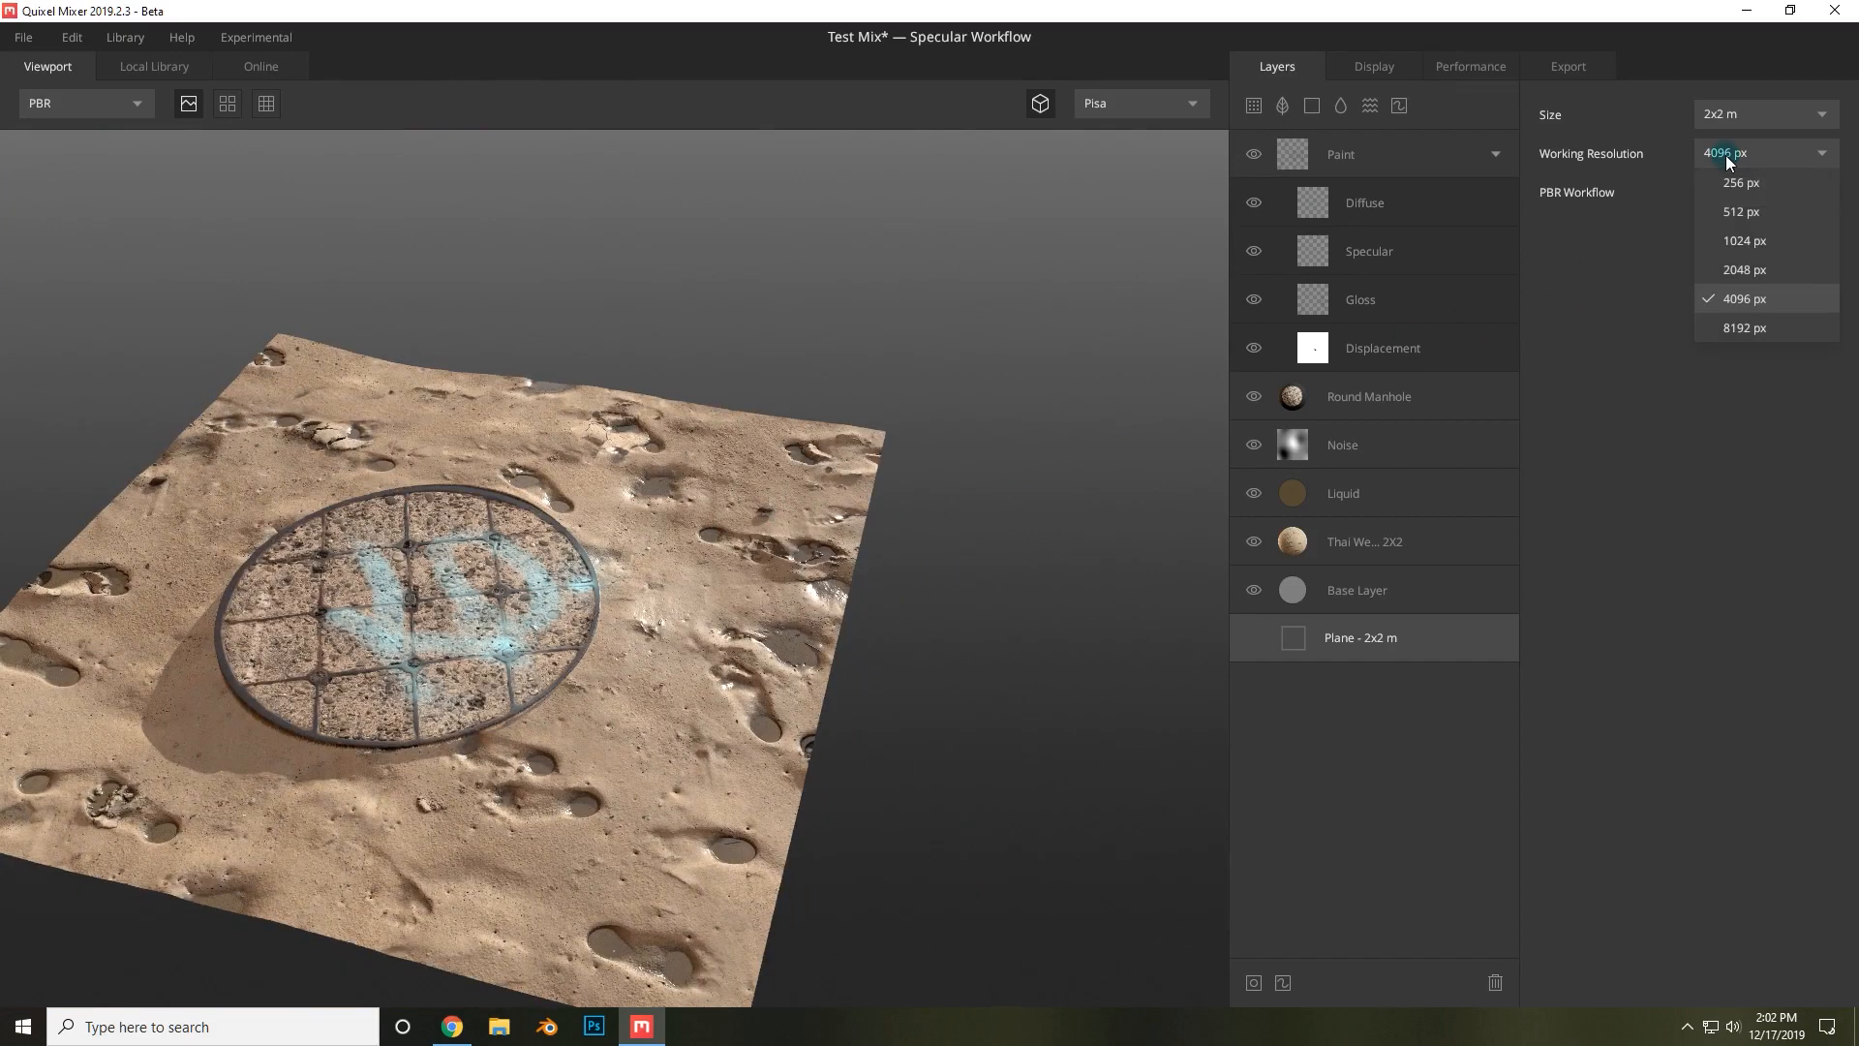
{"action": "left_click", "coordinate": [1730, 155]}
{"action": "left_click", "coordinate": [1715, 153]}
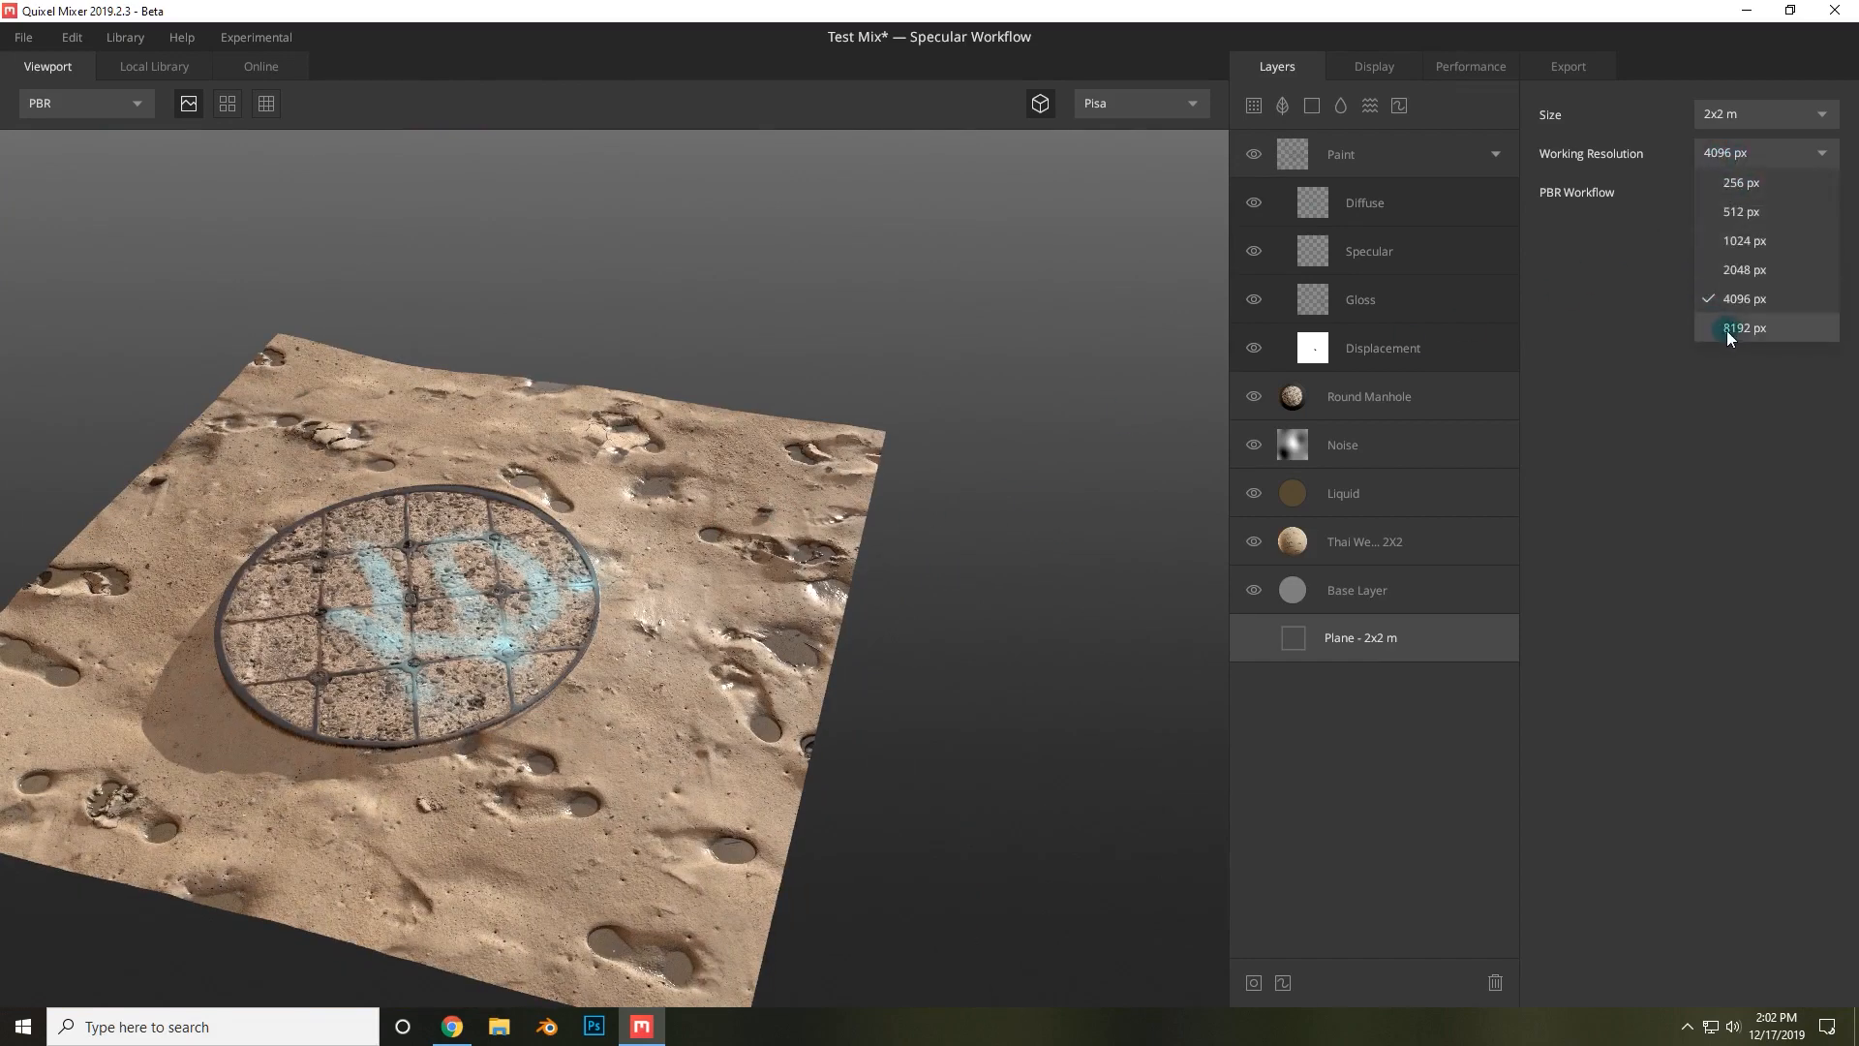
{"action": "left_click", "coordinate": [1727, 329]}
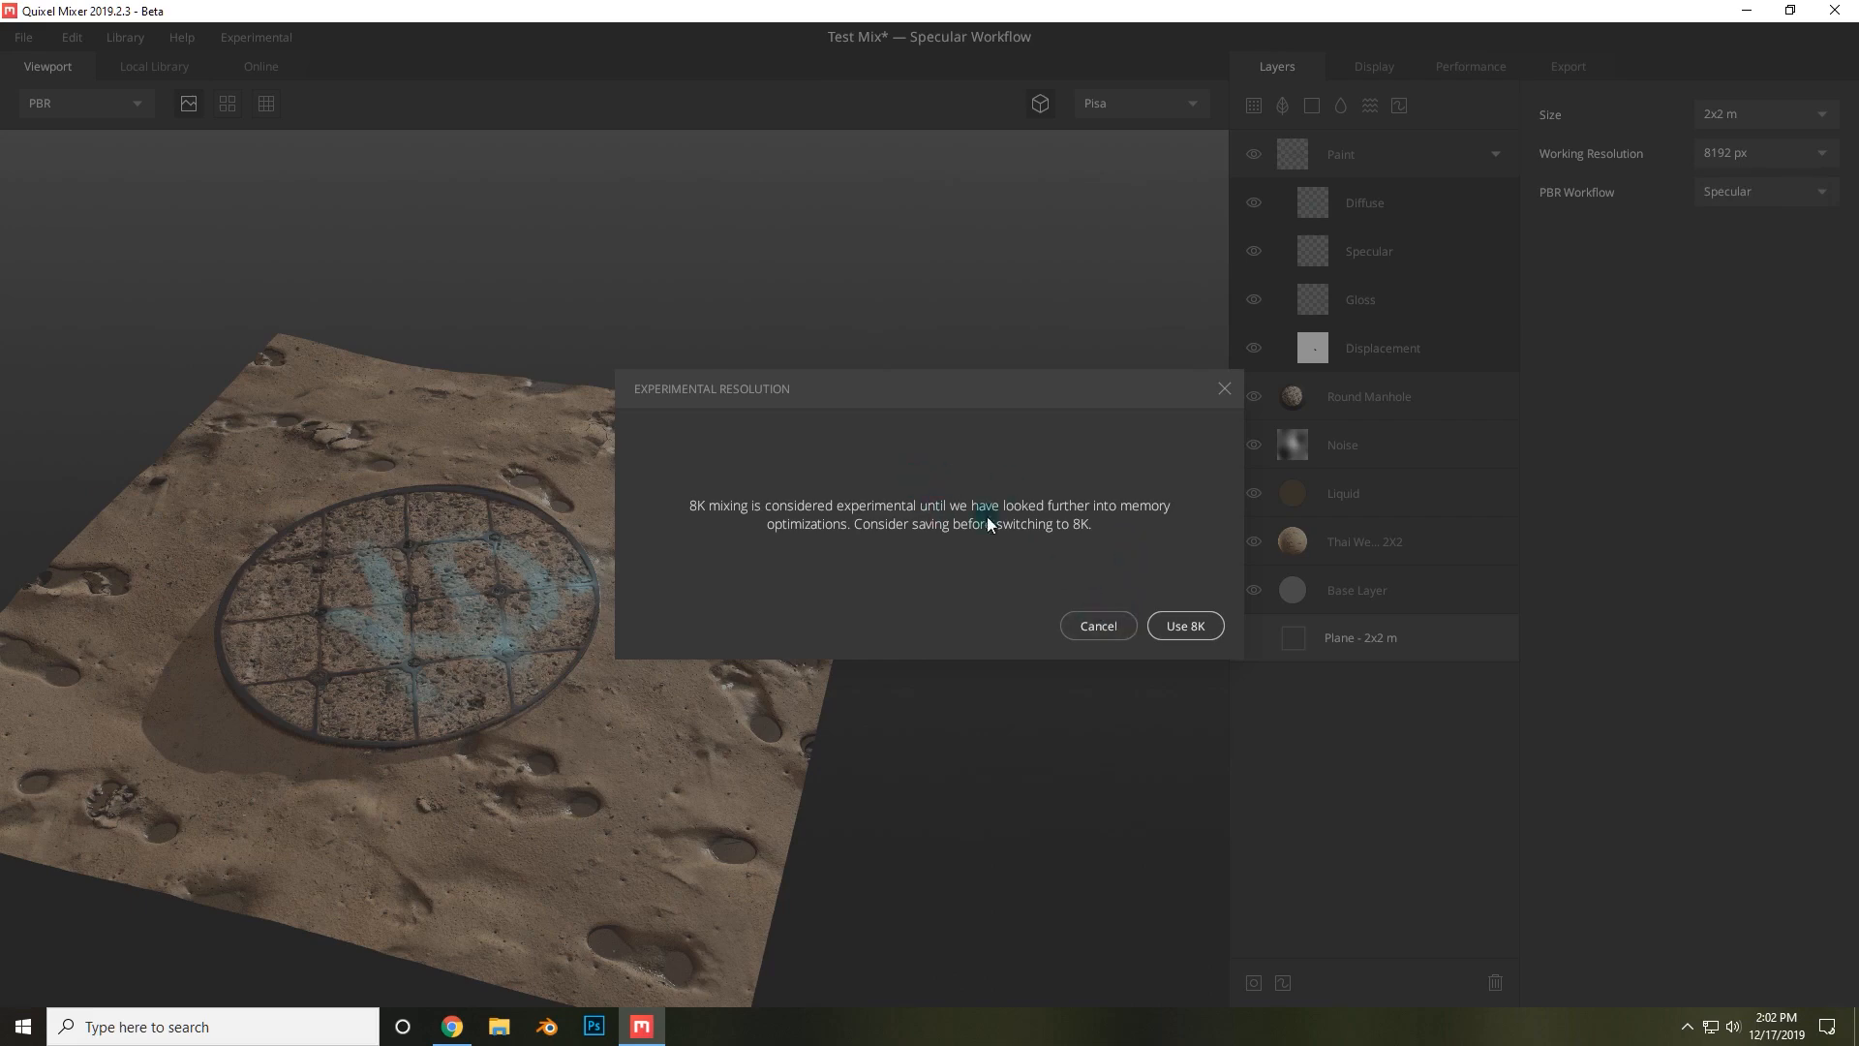
{"action": "left_click", "coordinate": [1223, 388]}
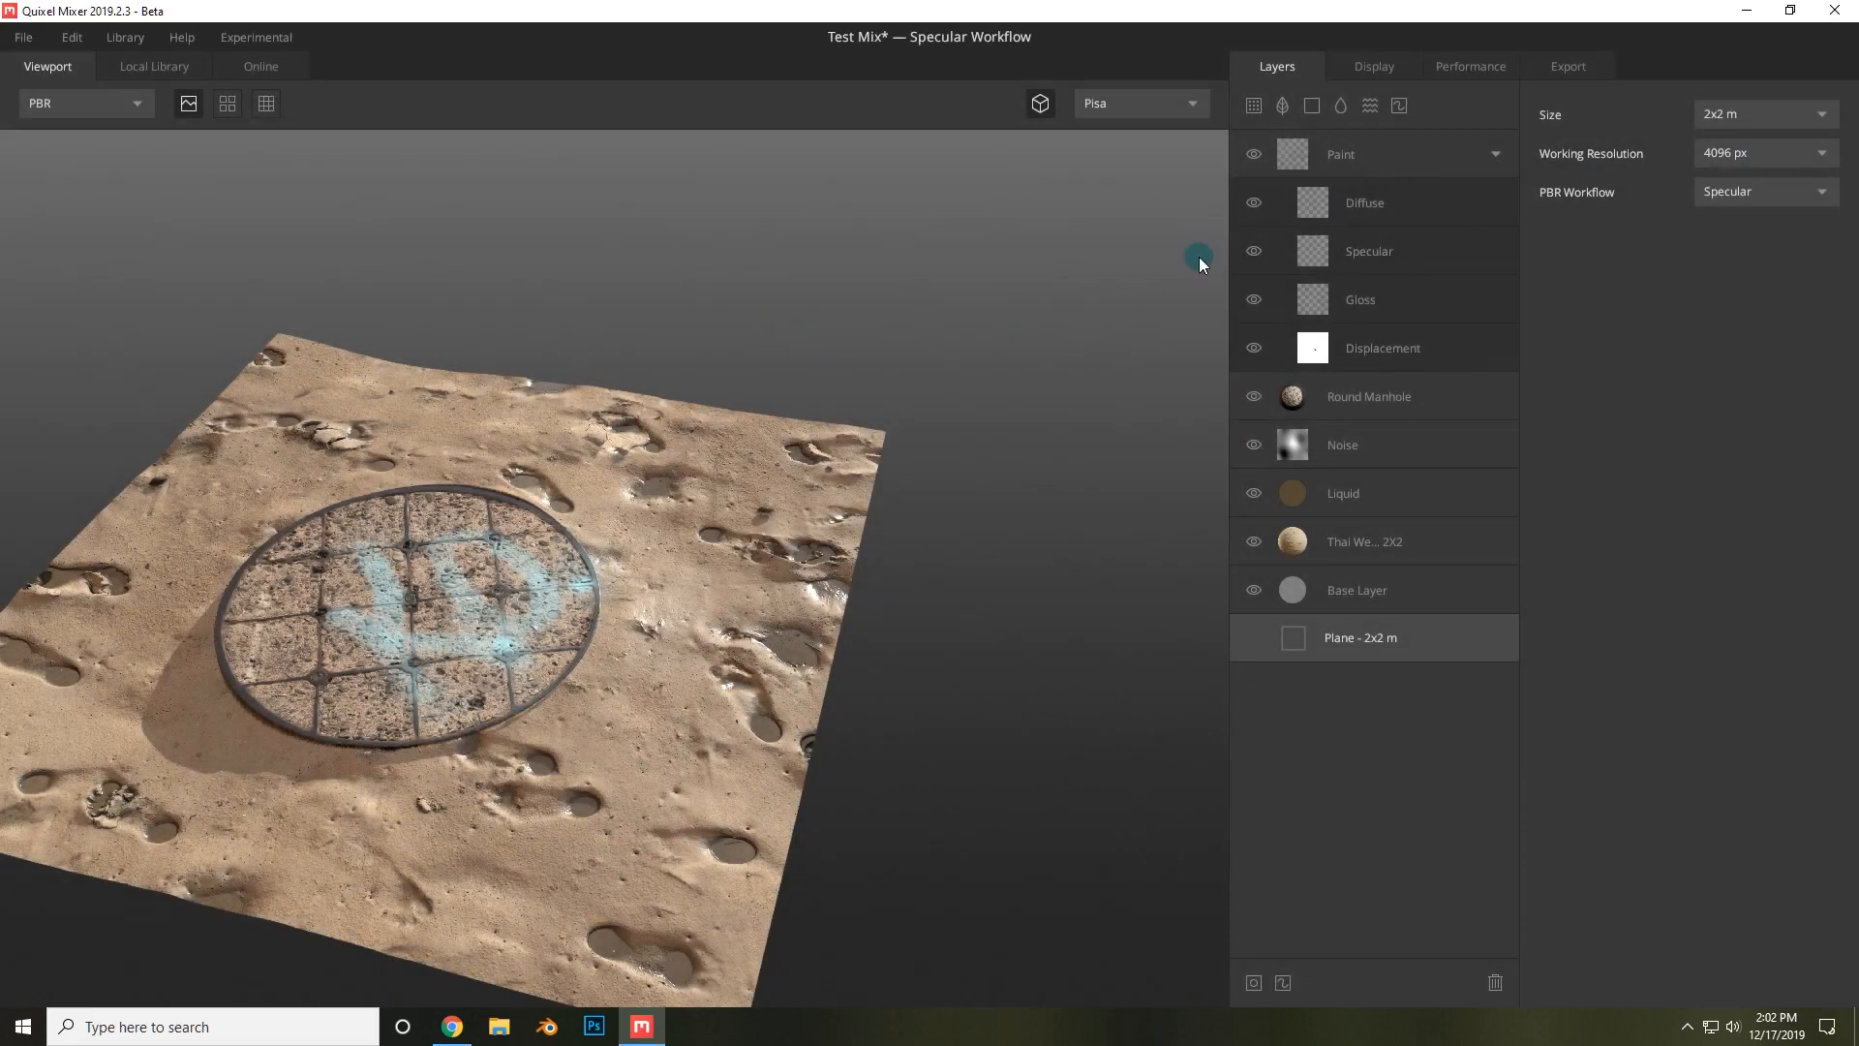
Save the mix as Test Mix in the Testing project, then switch the working resolution to 8192 px.
{"action": "left_click", "coordinate": [22, 38]}
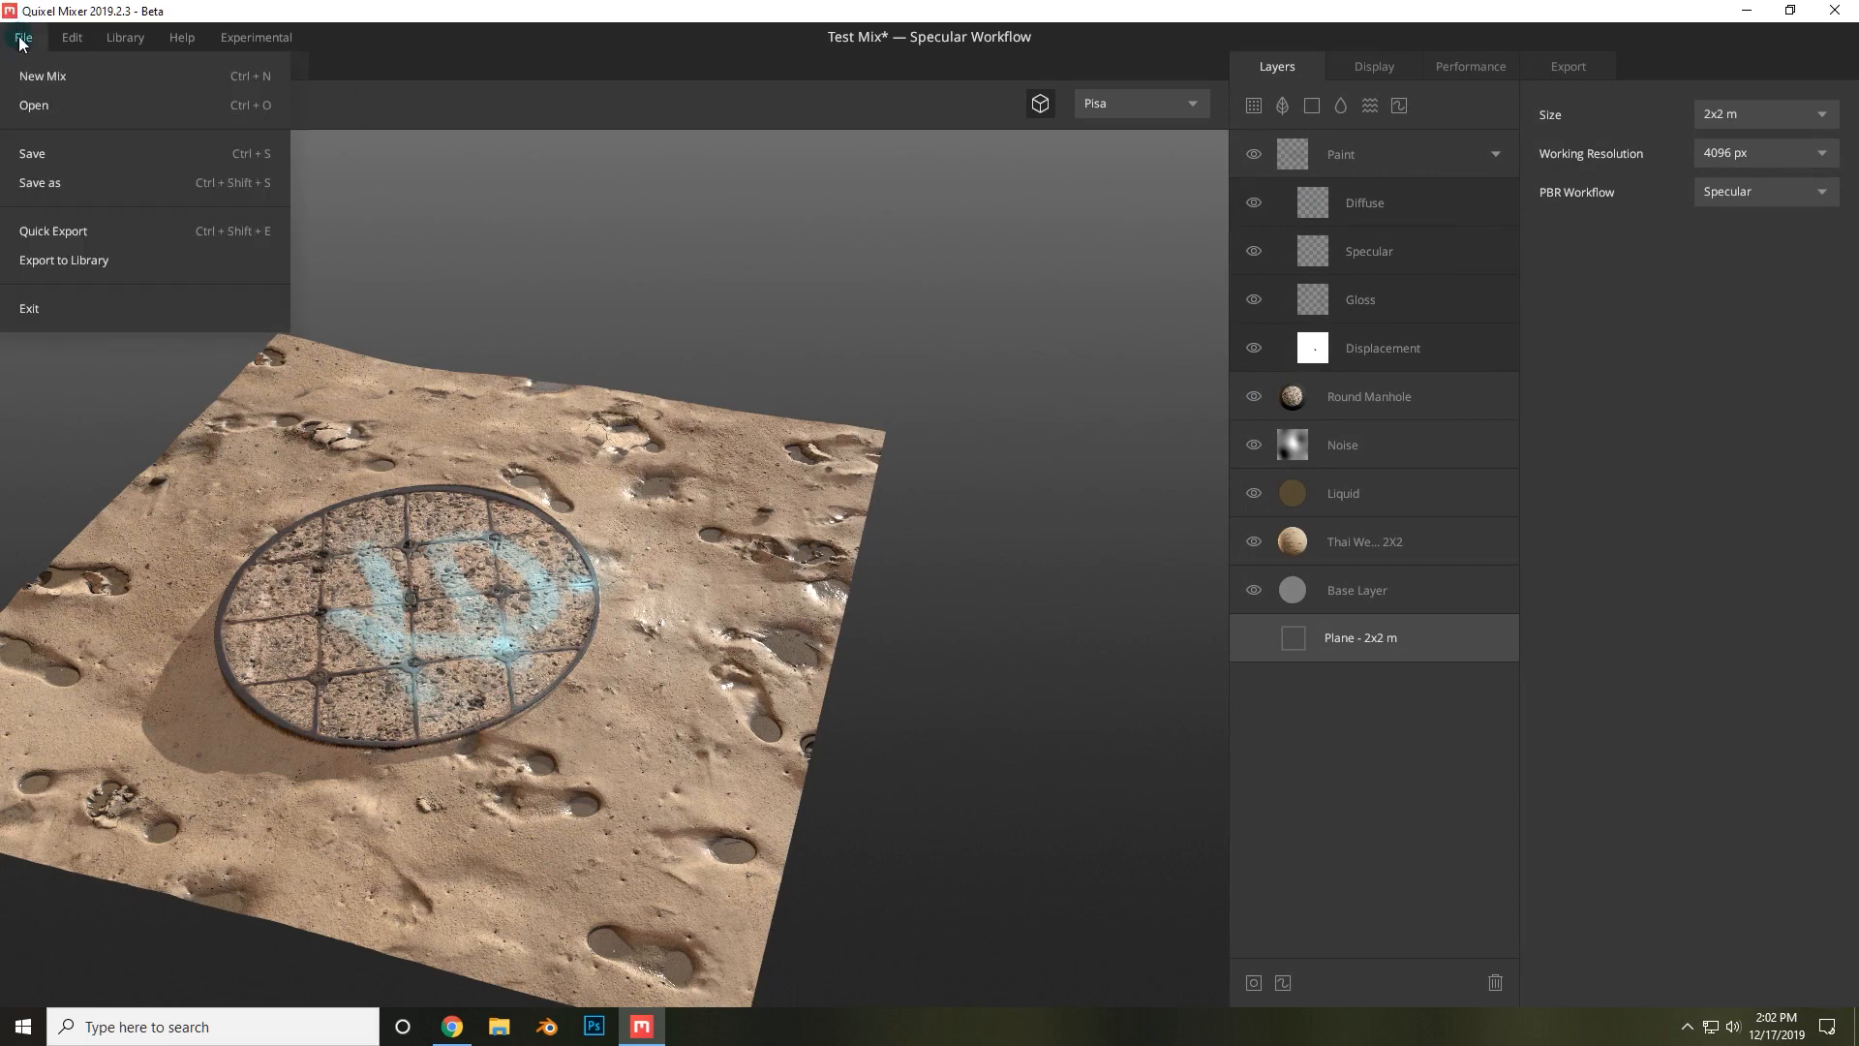
{"action": "left_click", "coordinate": [29, 153]}
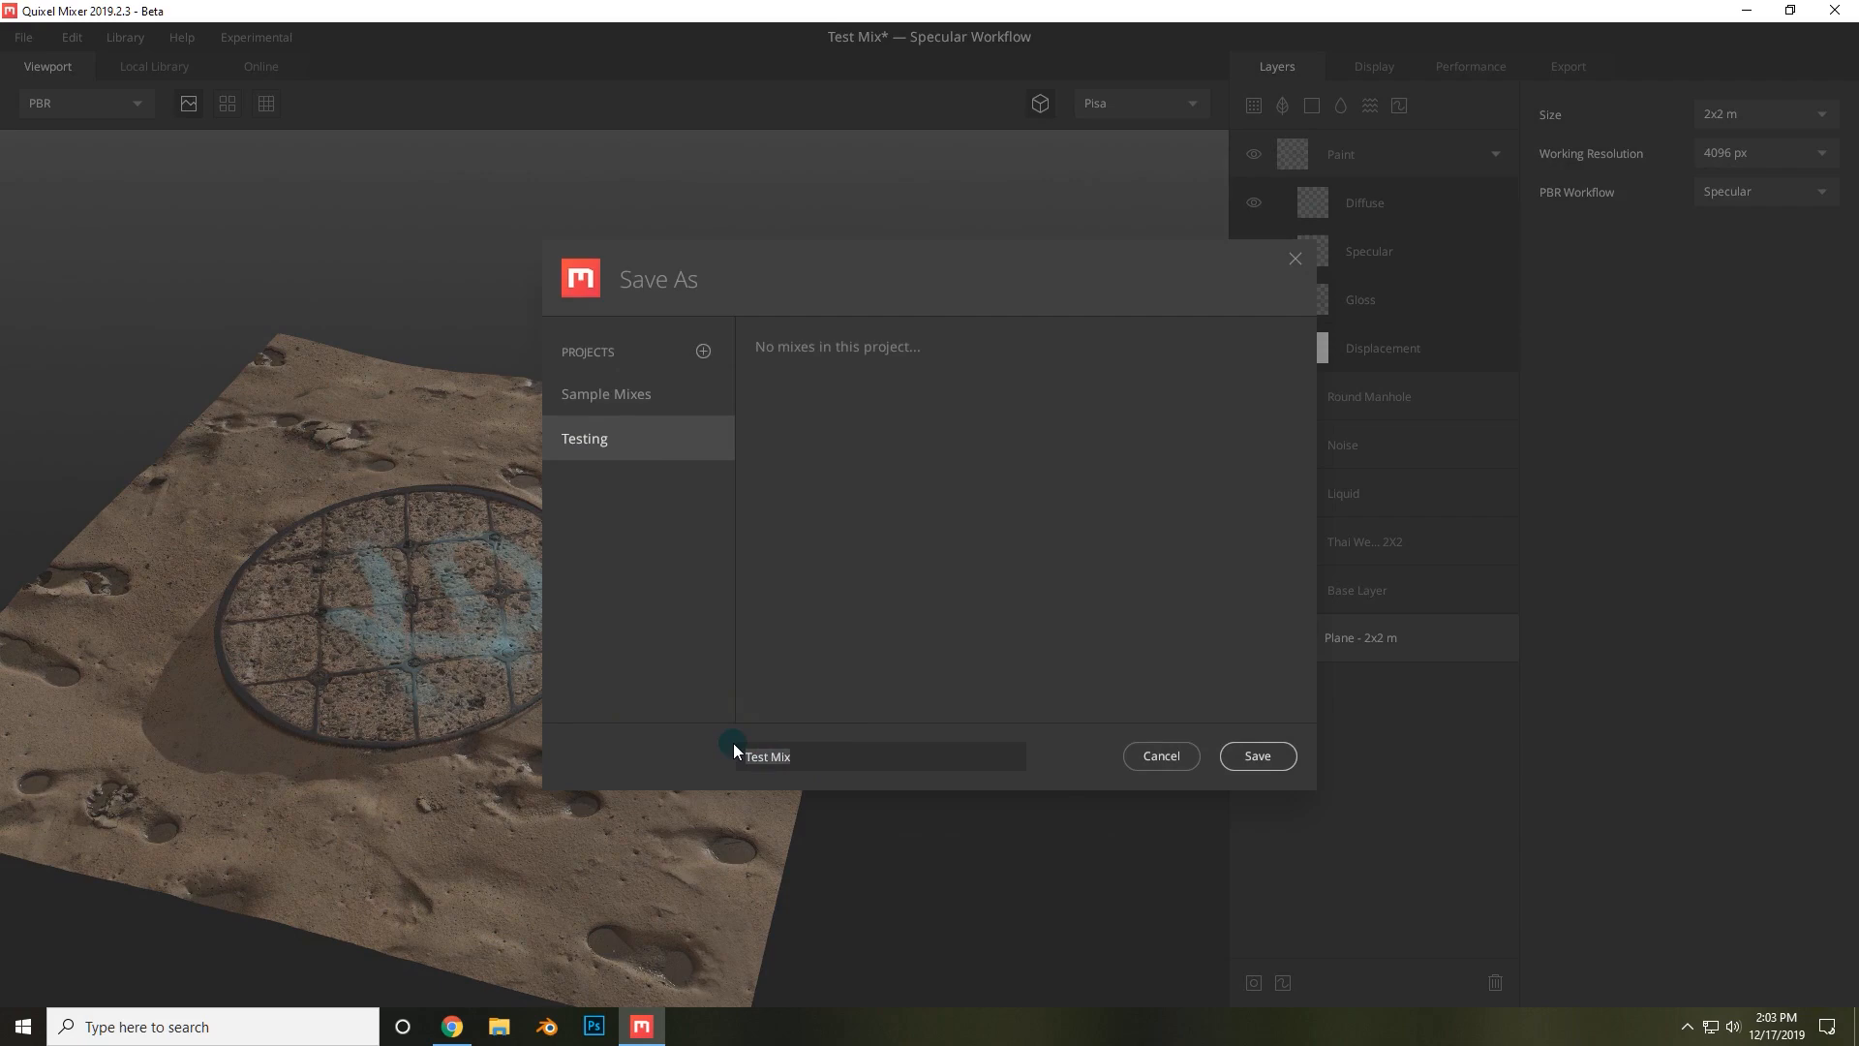
{"action": "left_click", "coordinate": [1240, 756]}
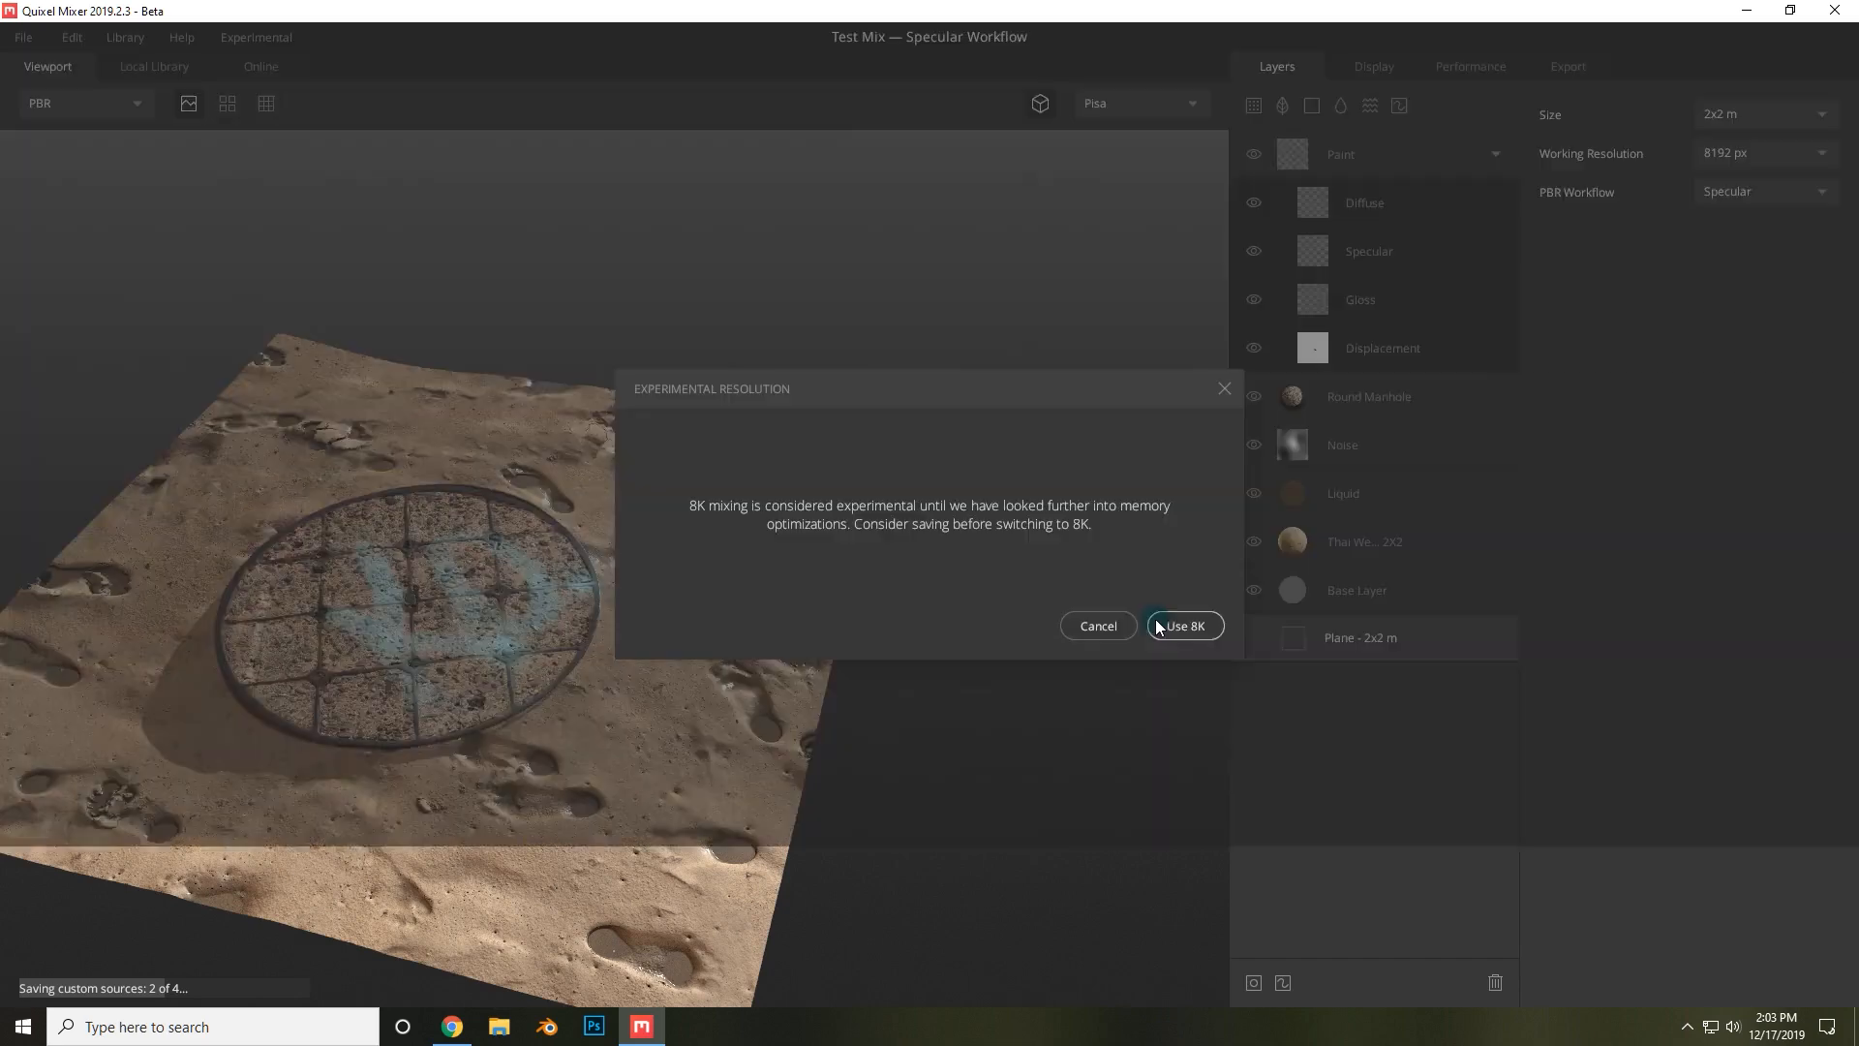
{"action": "left_click", "coordinate": [1139, 628]}
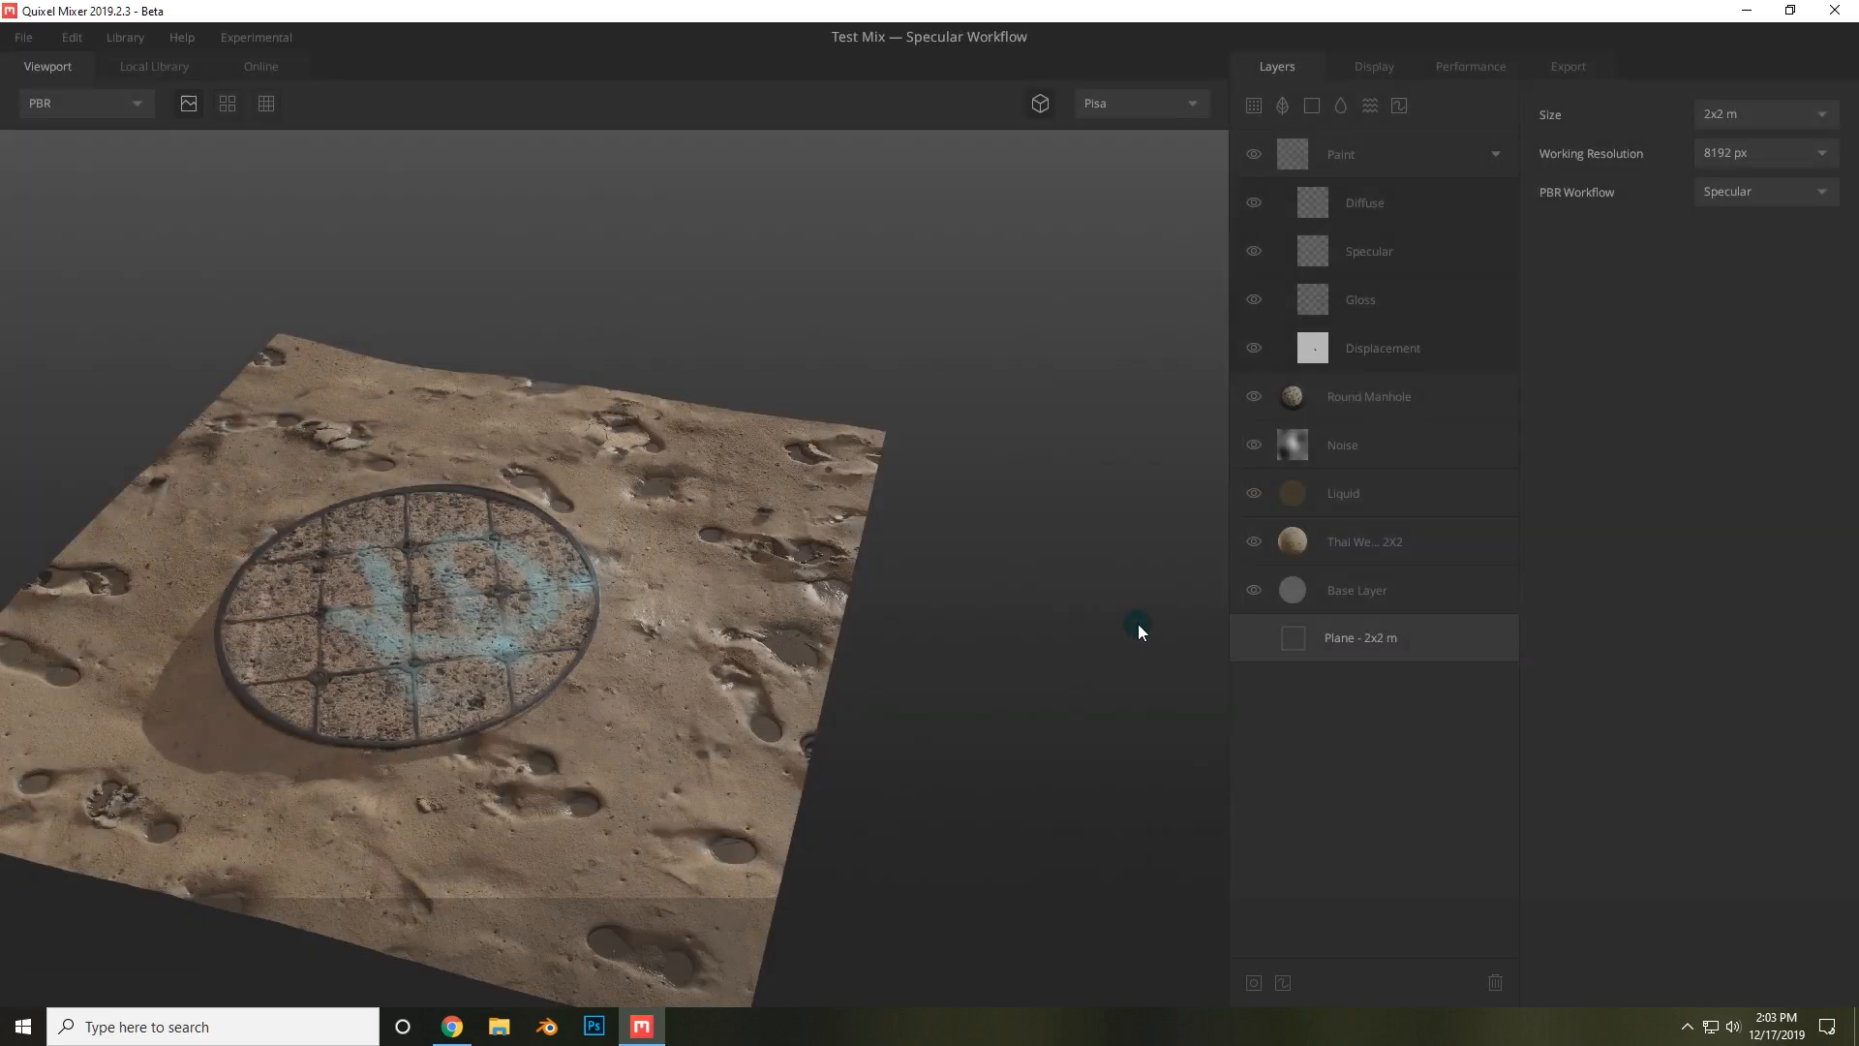
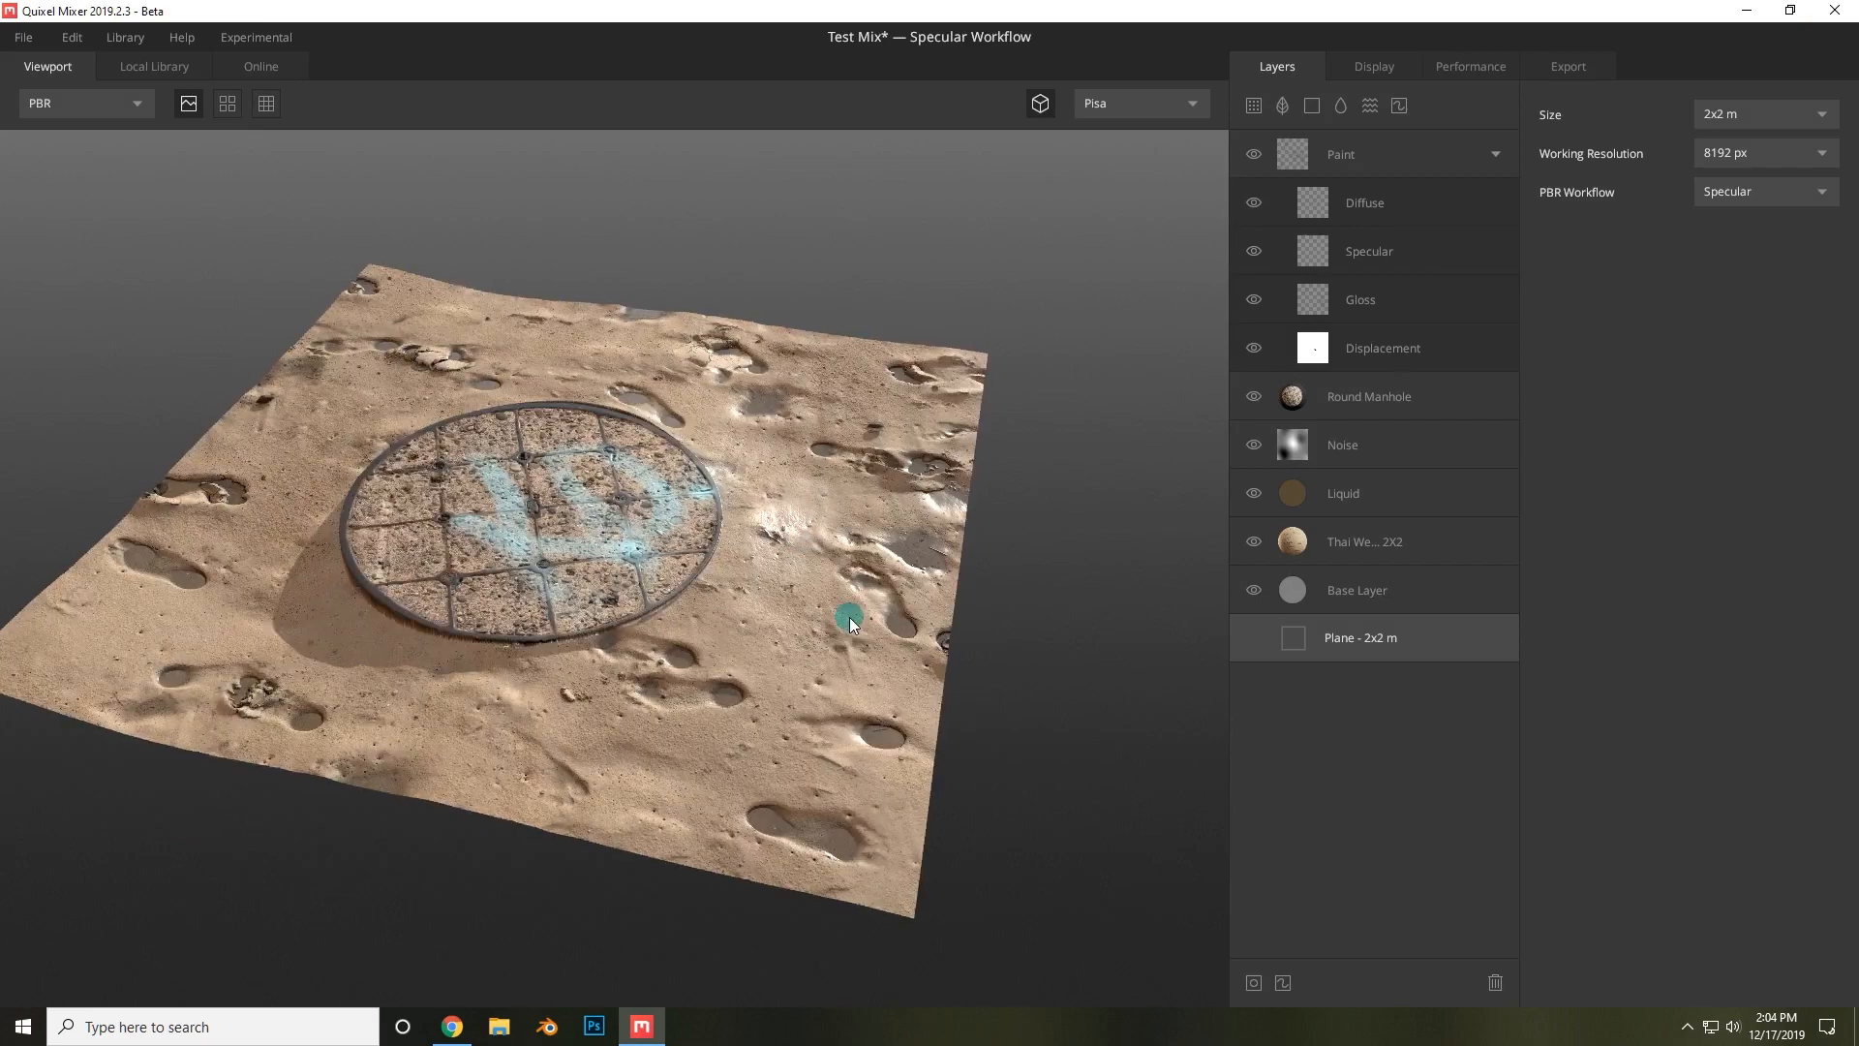
Inspect the wet sand texture's close-up detail across the plane at the 8192 px working resolution.
{"action": "scroll", "coordinate": [856, 624], "scroll_direction": "up", "scroll_amount": 5}
{"action": "scroll", "coordinate": [896, 627], "scroll_direction": "up", "scroll_amount": 3}
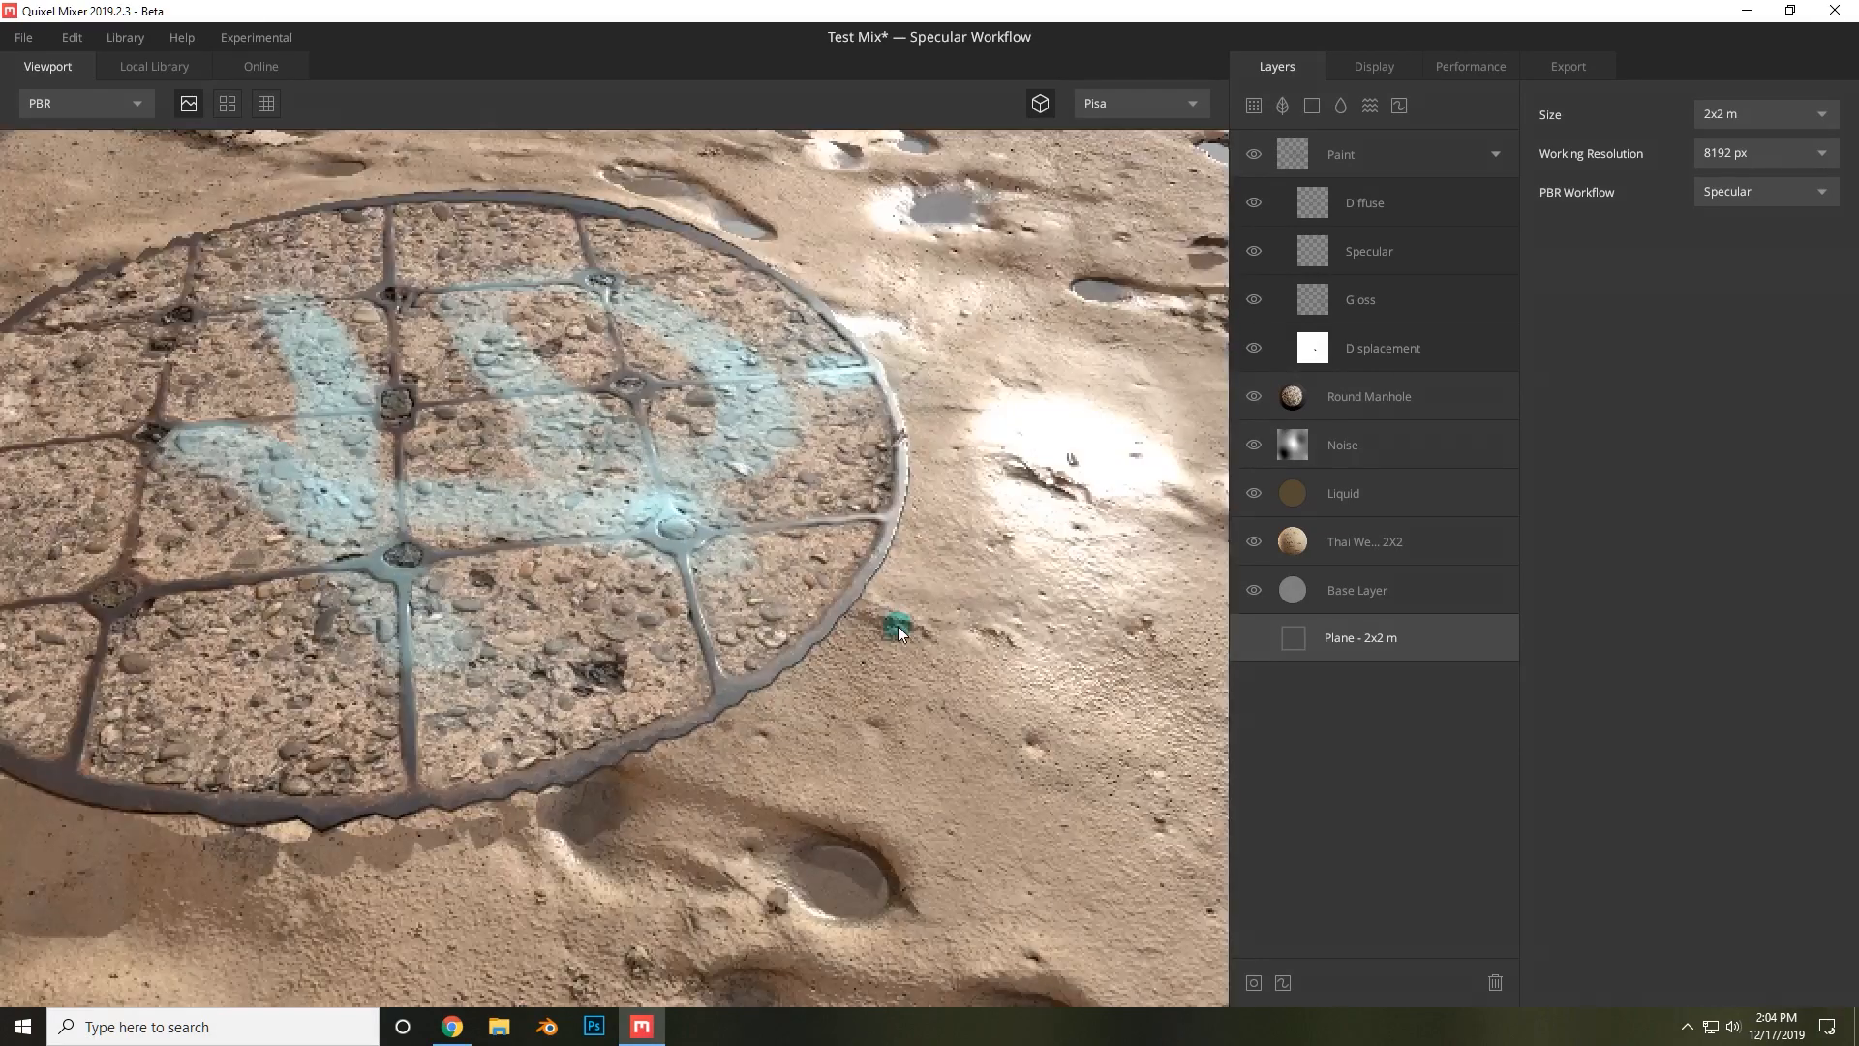
{"action": "middle_click_drag", "start_coordinate": [994, 652], "coordinate": [585, 621]}
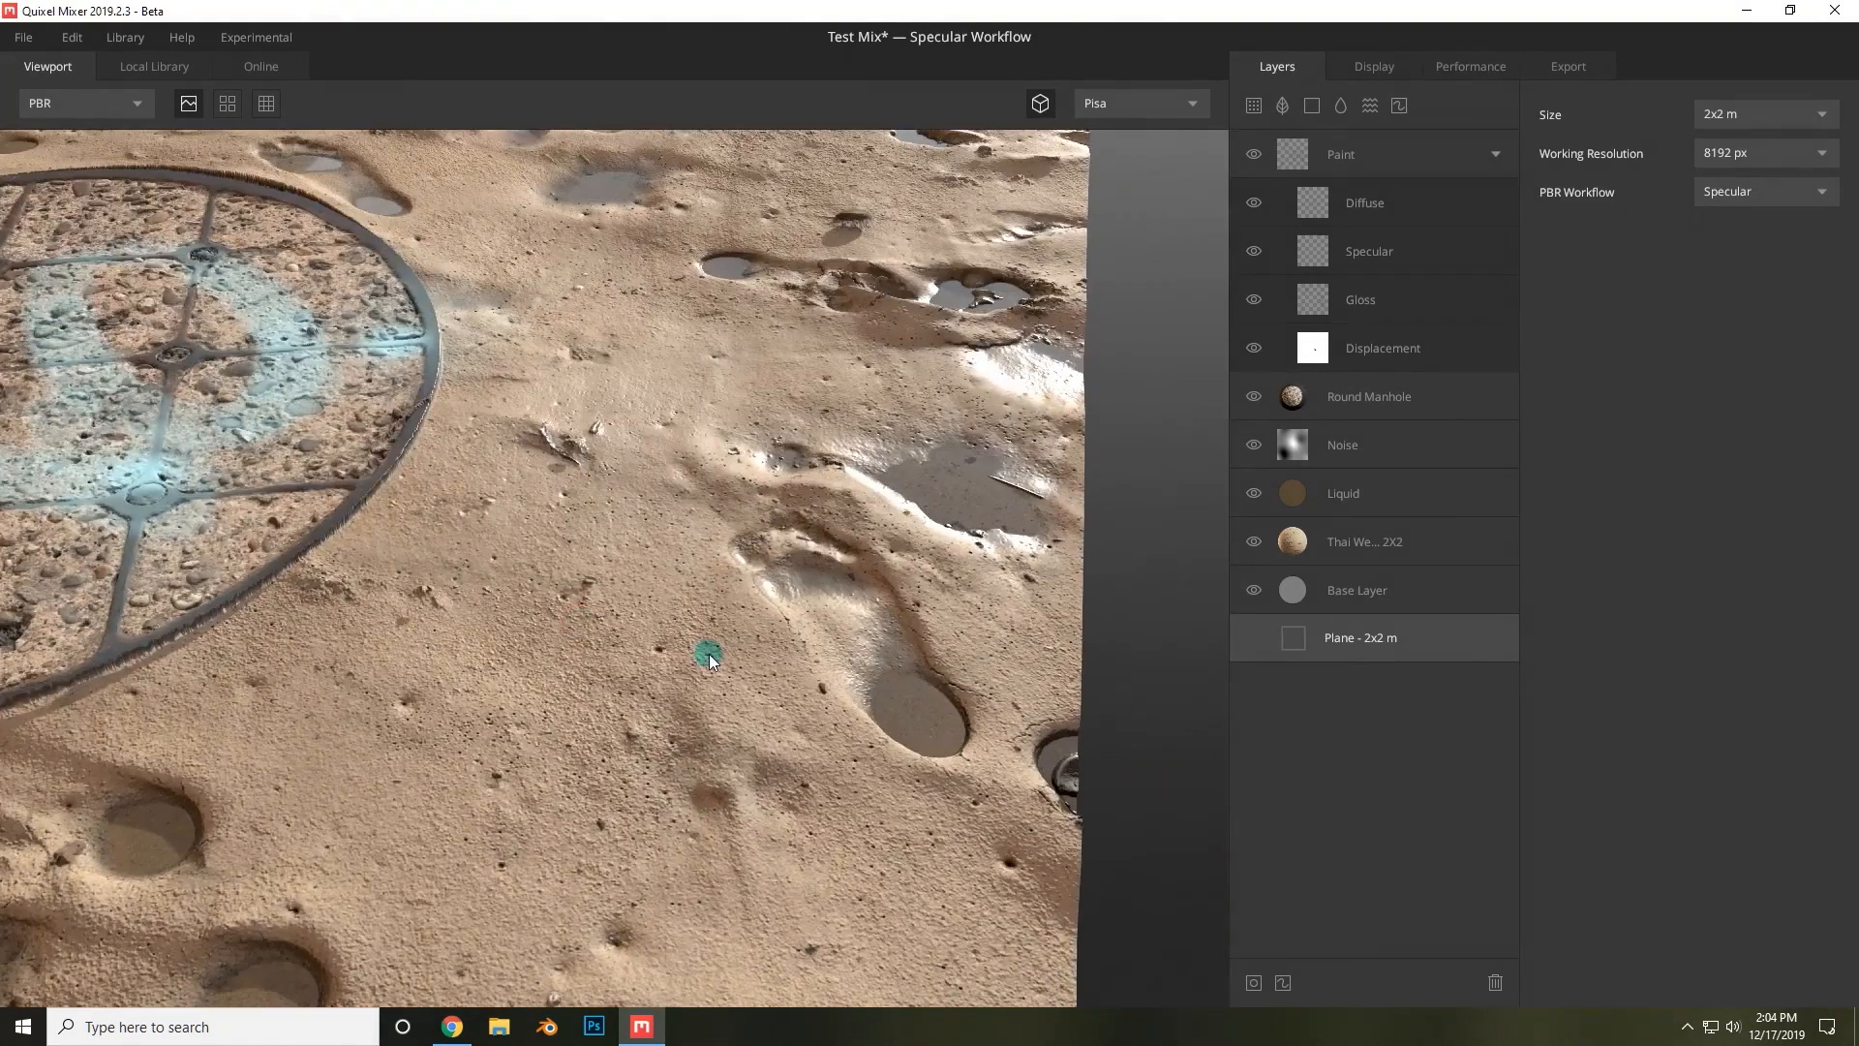
{"action": "middle_click_drag", "start_coordinate": [850, 549], "coordinate": [747, 741]}
{"action": "scroll", "coordinate": [742, 744], "scroll_direction": "up", "scroll_amount": 3}
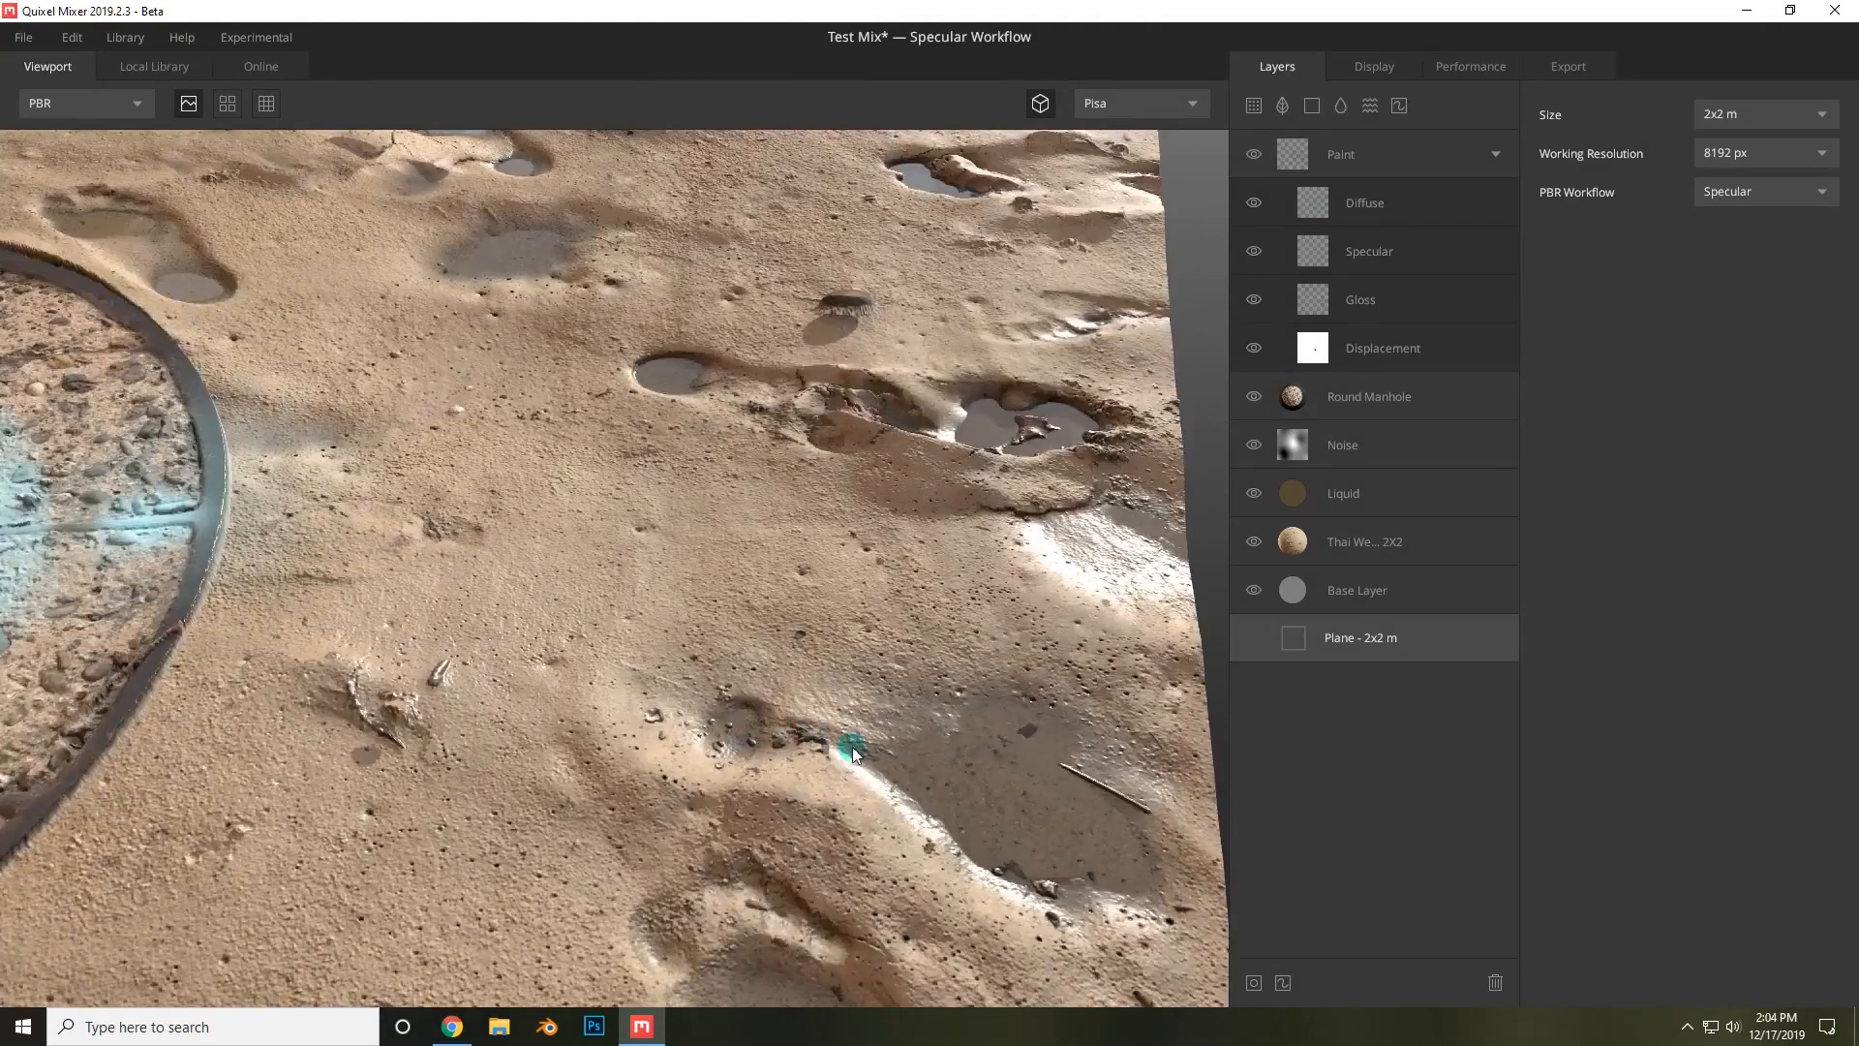
{"action": "middle_click_drag", "start_coordinate": [677, 763], "coordinate": [610, 621]}
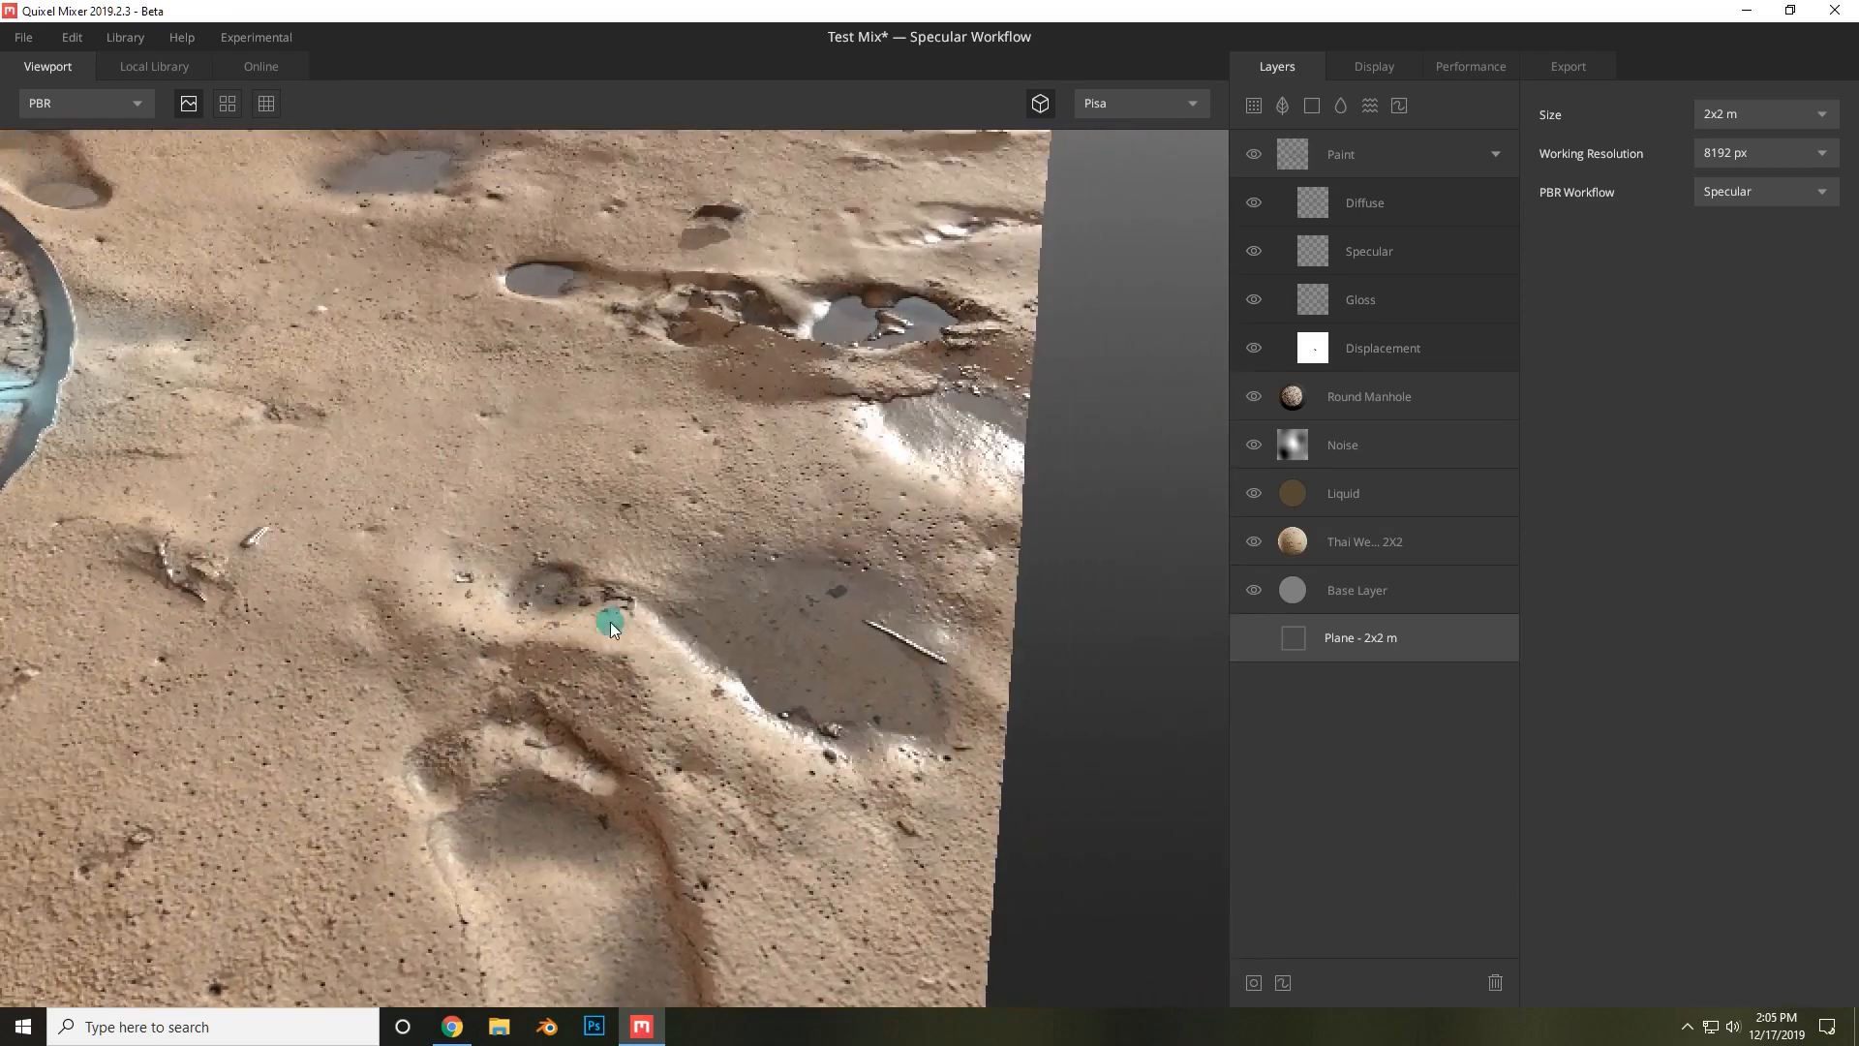
{"action": "middle_click_drag", "start_coordinate": [607, 548], "coordinate": [823, 647]}
{"action": "left_click_drag", "start_coordinate": [823, 647], "coordinate": [581, 672]}
{"action": "scroll", "coordinate": [557, 665], "scroll_direction": "up", "scroll_amount": 2}
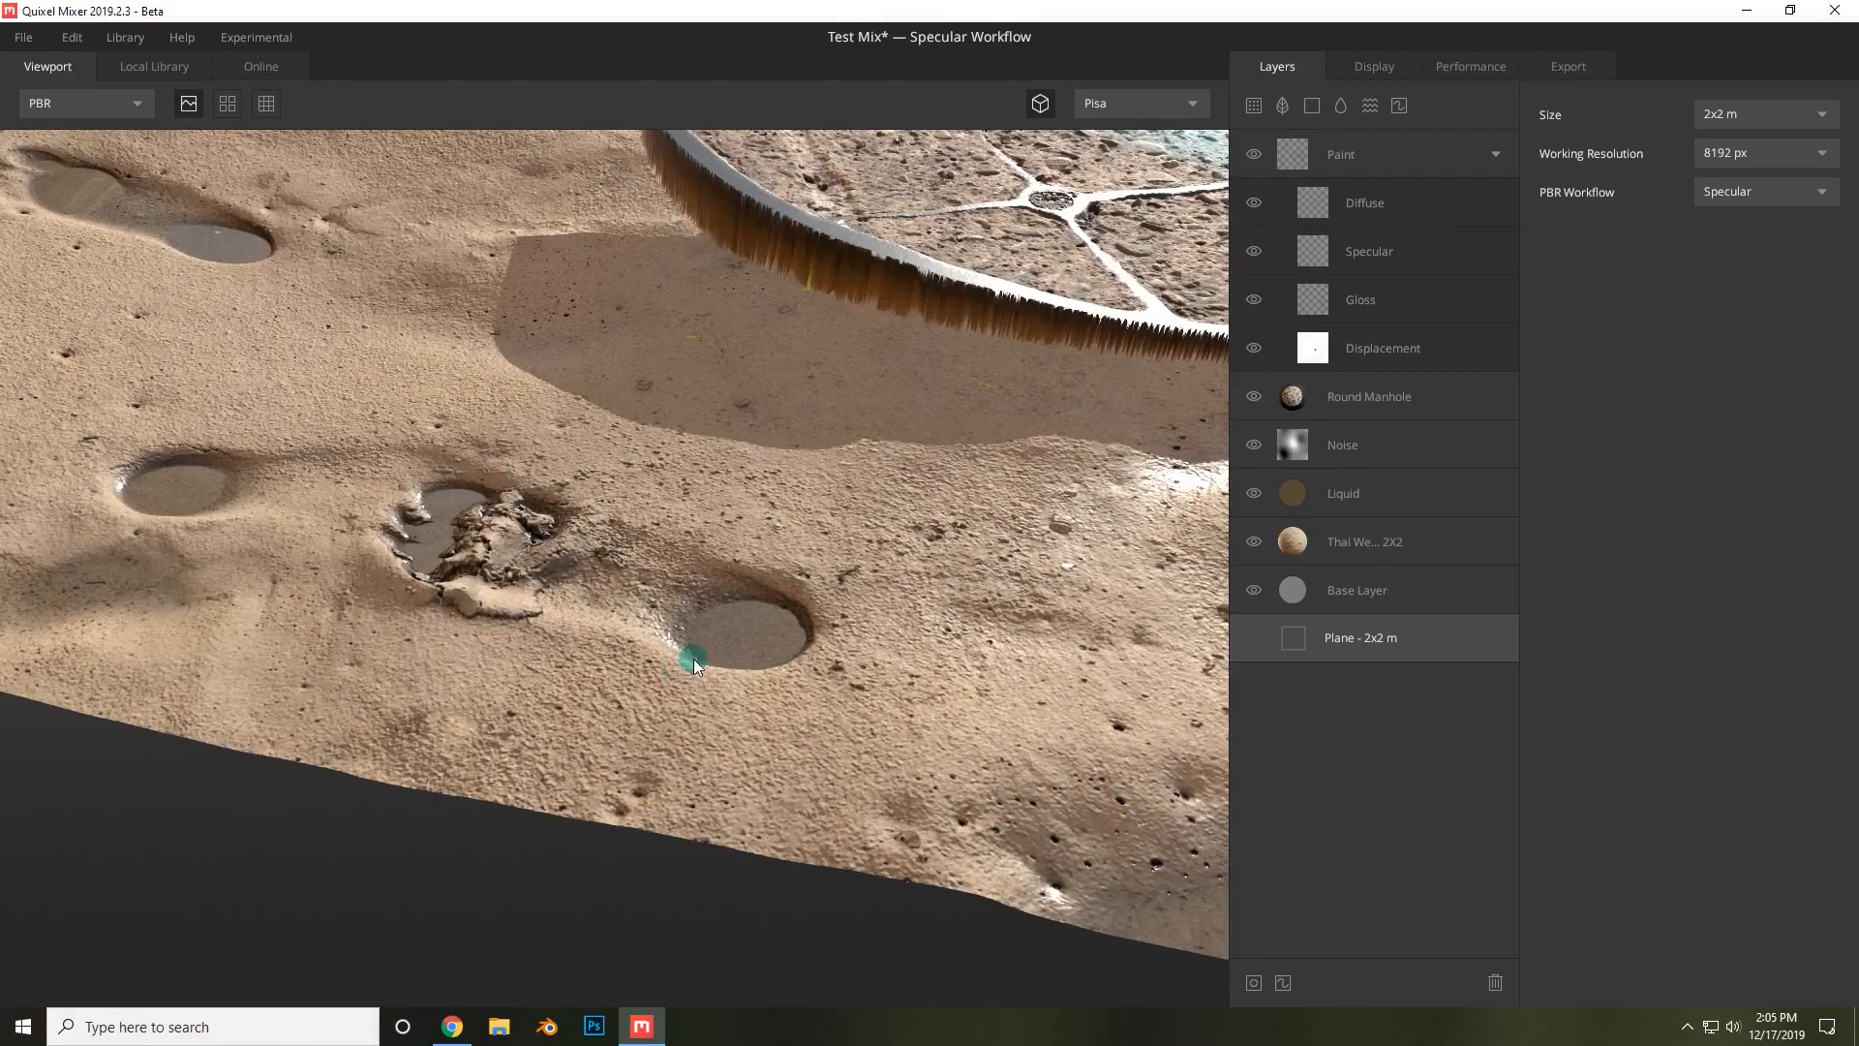
{"action": "scroll", "coordinate": [693, 658], "scroll_direction": "down", "scroll_amount": 3}
{"action": "middle_click_drag", "start_coordinate": [855, 548], "coordinate": [655, 693]}
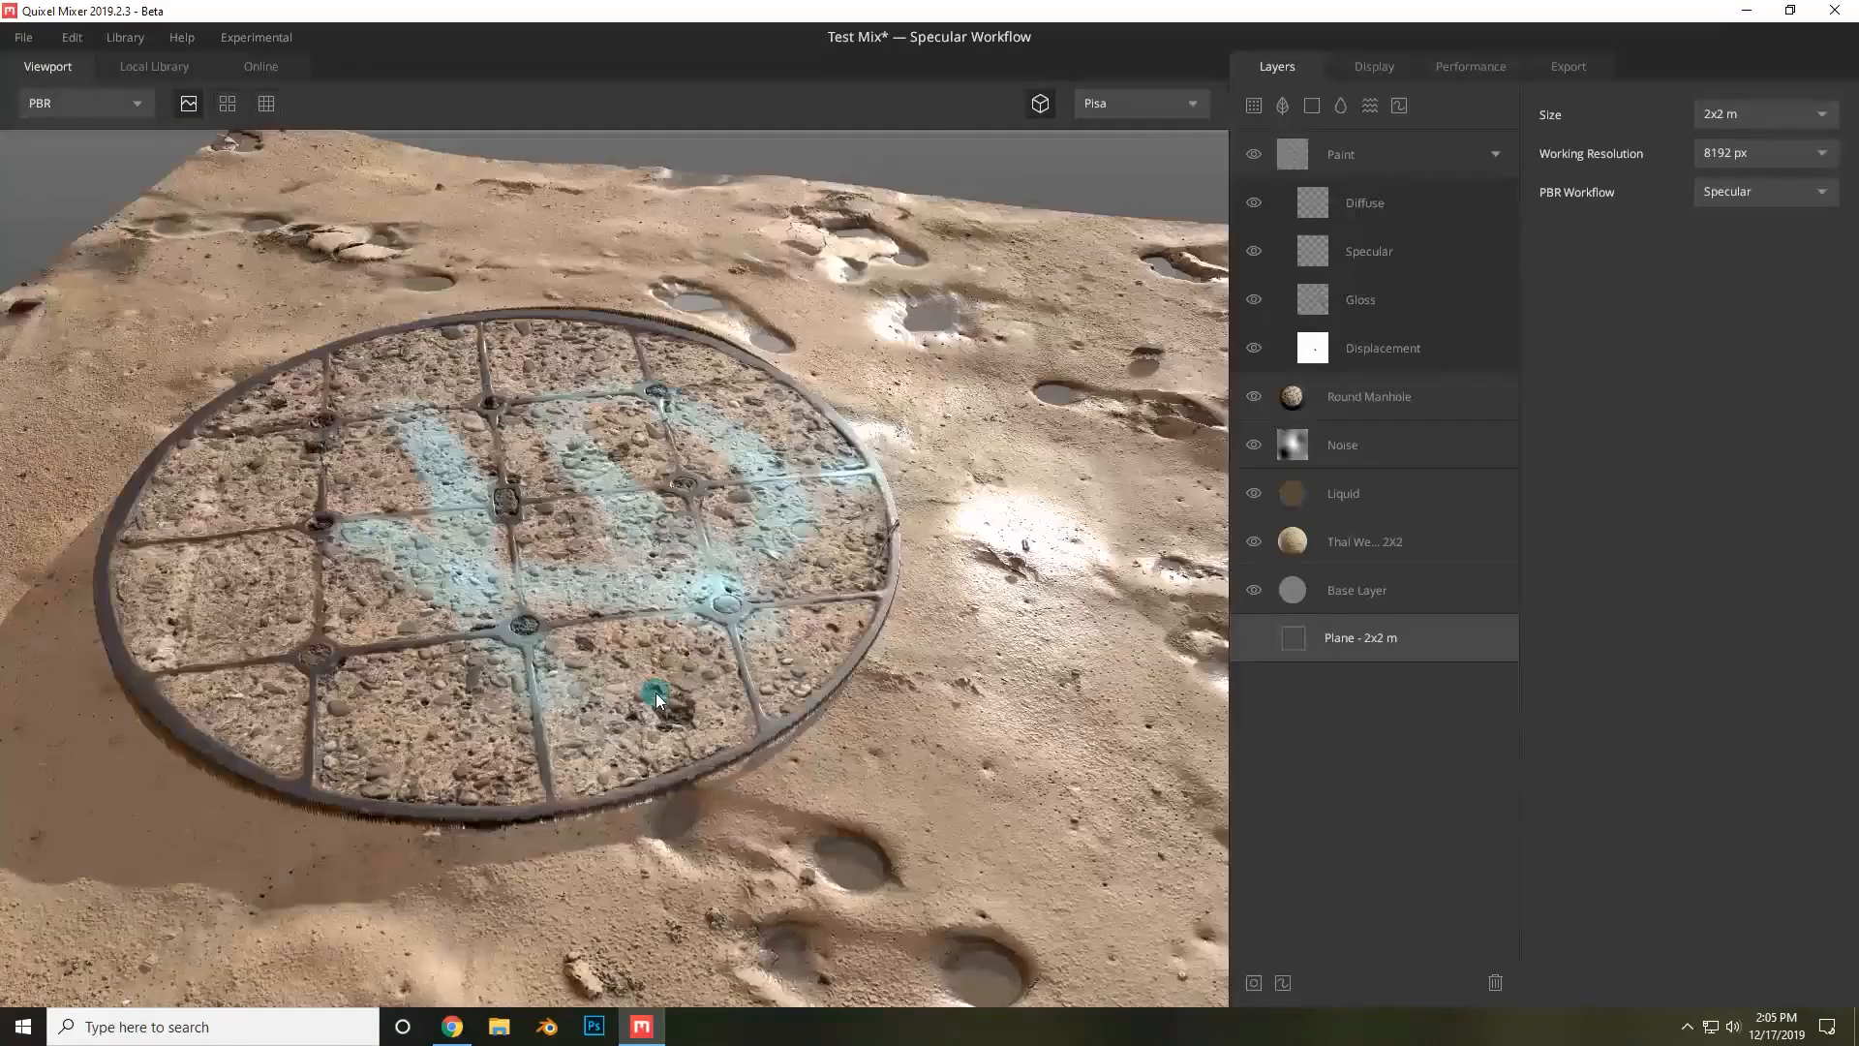
{"action": "scroll", "coordinate": [655, 693], "scroll_direction": "down", "scroll_amount": 3}
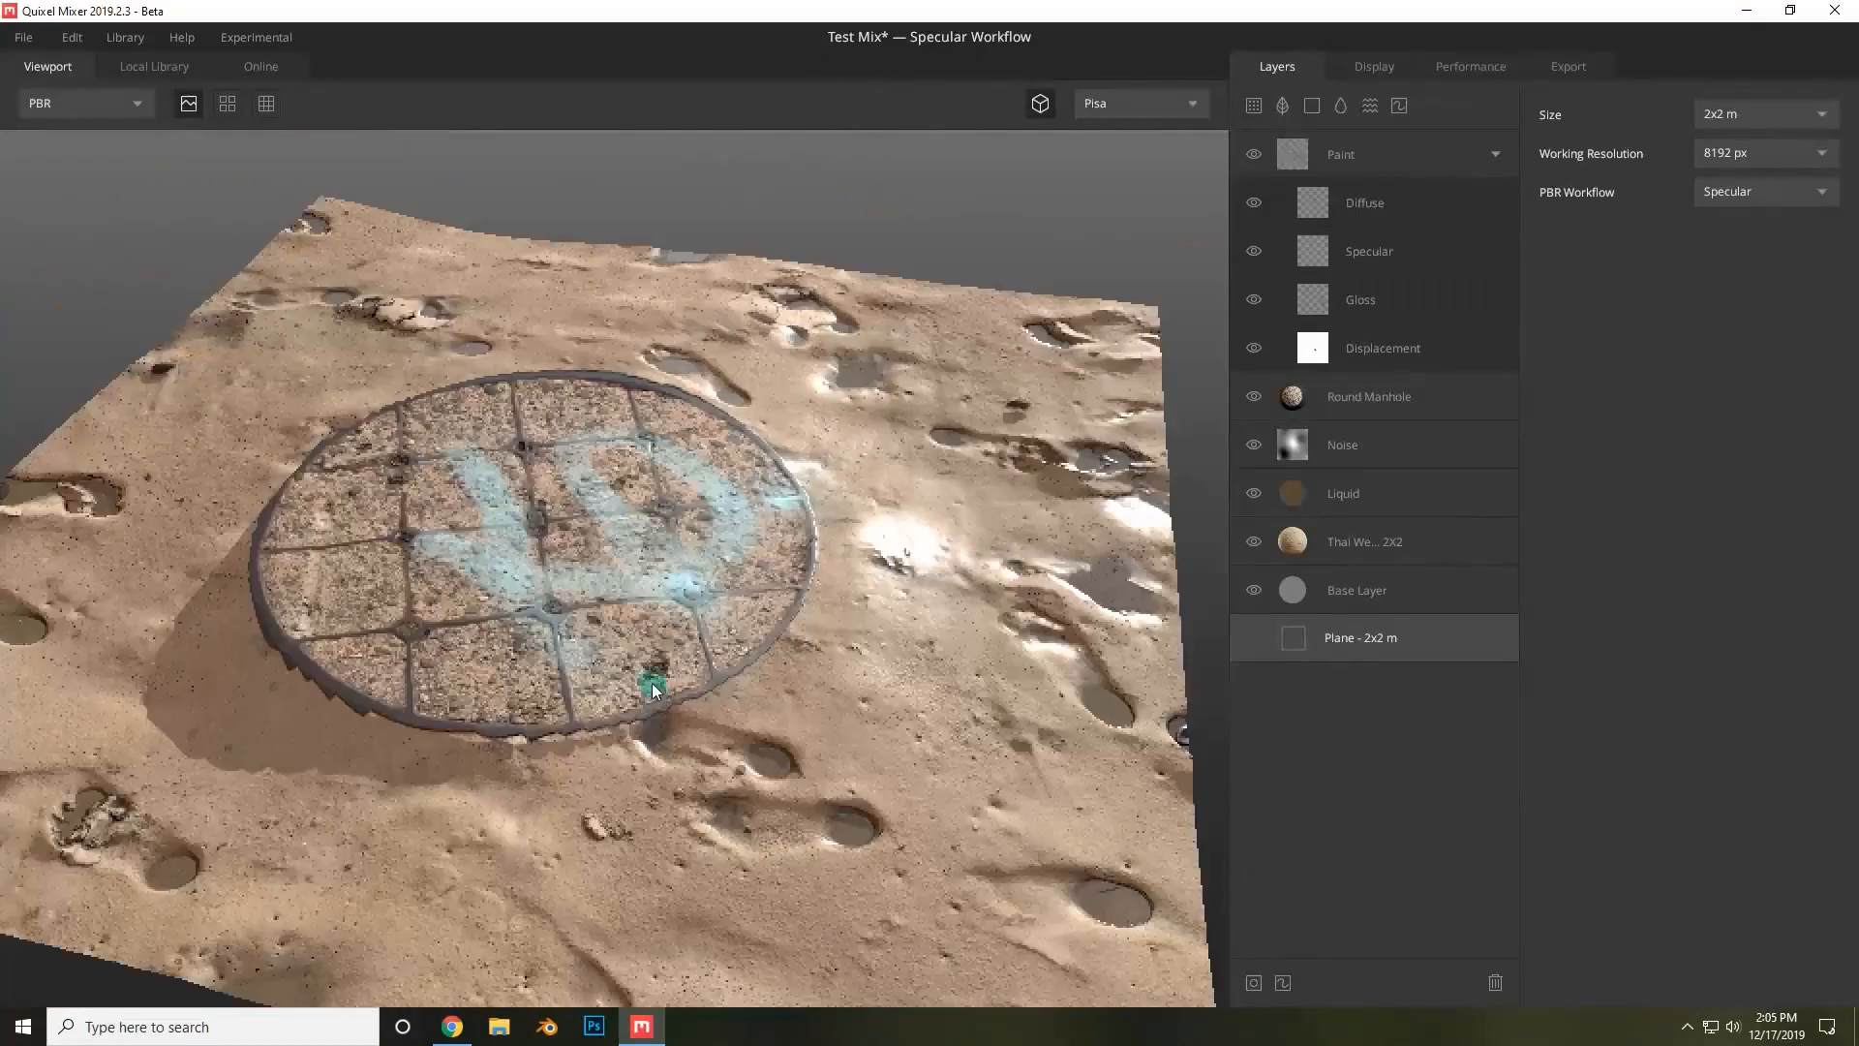
Set the working resolution to 2048 px and review the texture at that resolution.
{"action": "left_click", "coordinate": [1744, 153]}
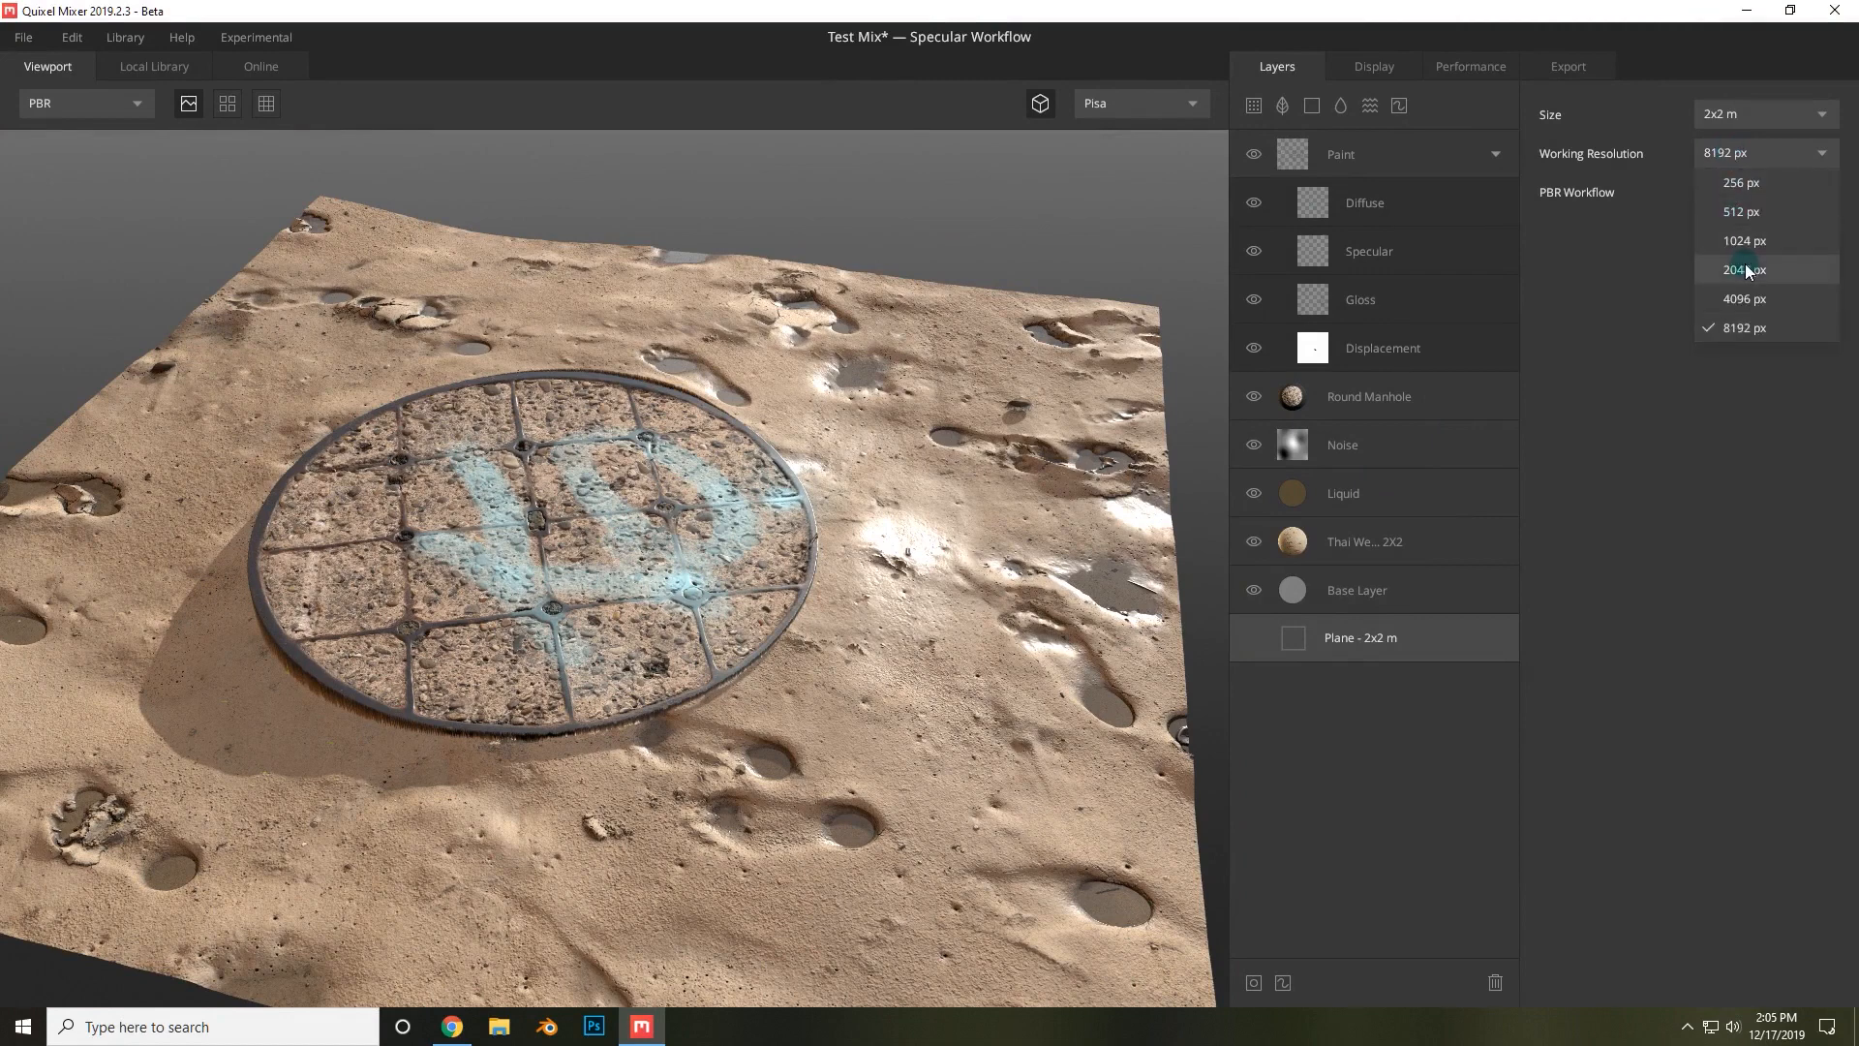
{"action": "left_click", "coordinate": [1744, 270]}
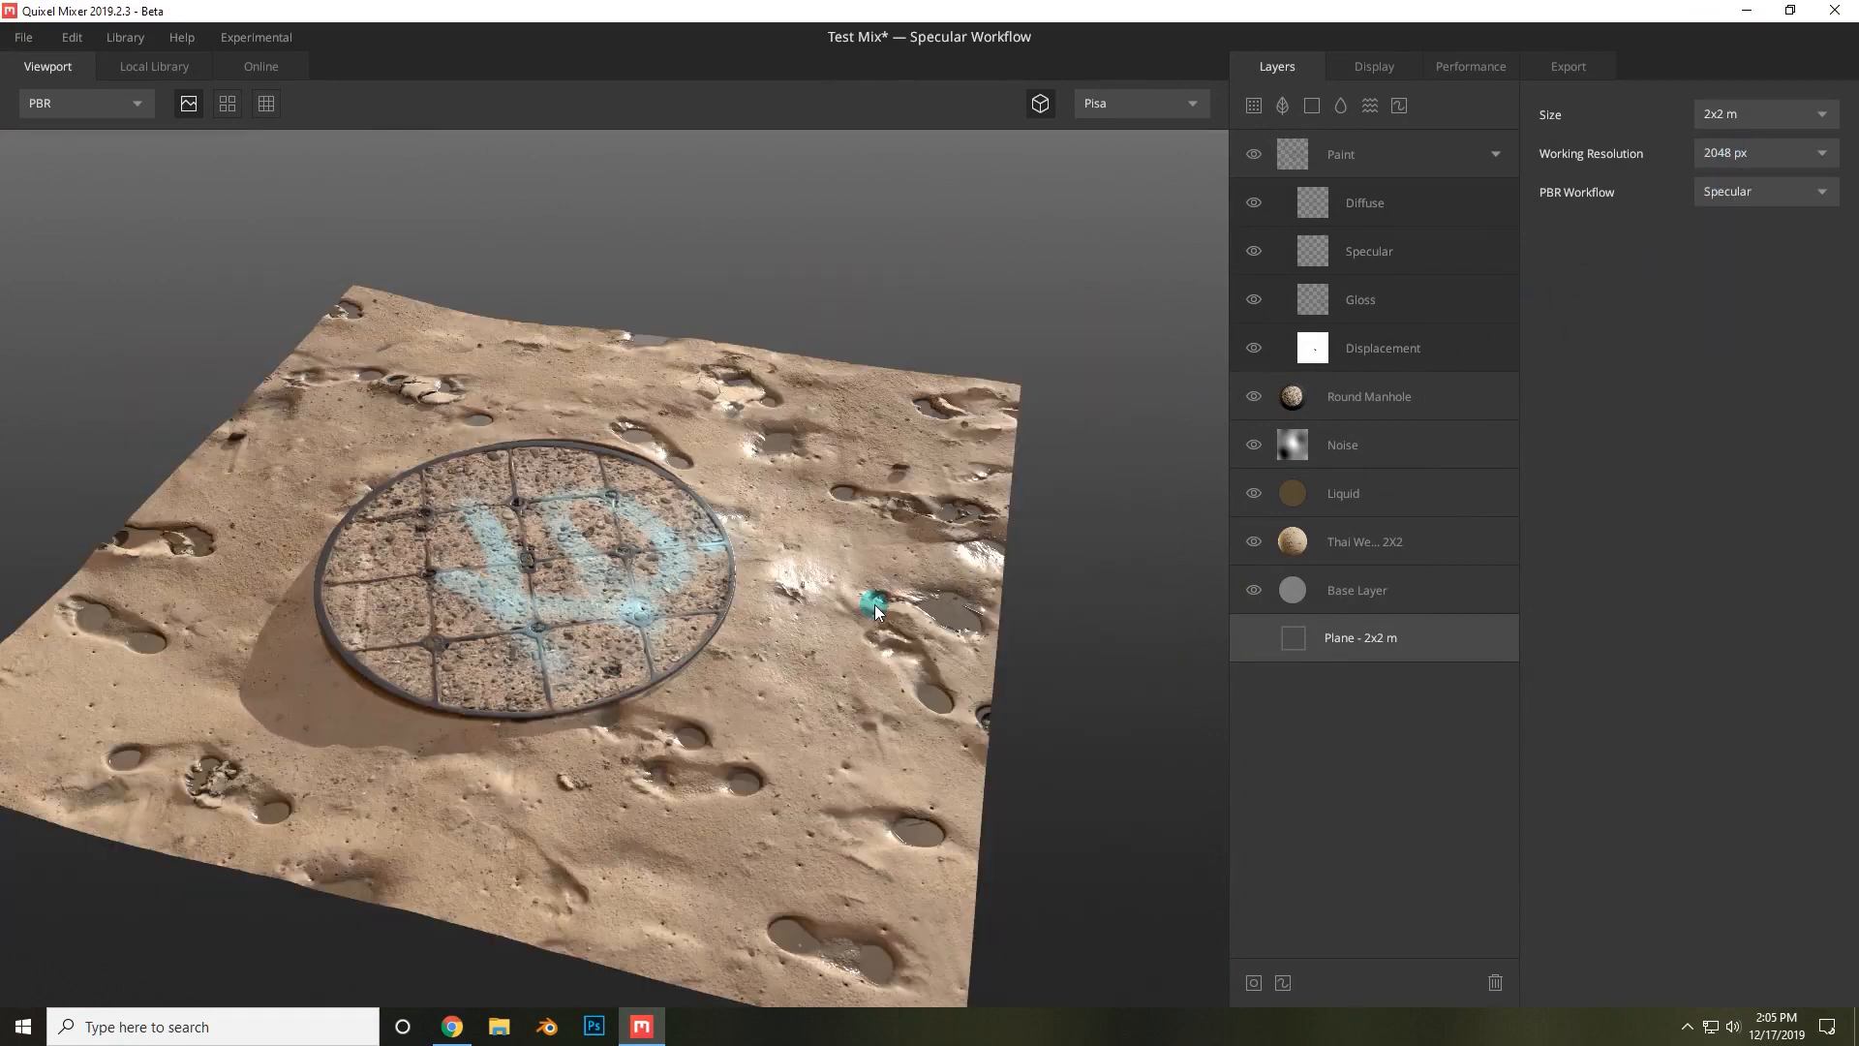
{"action": "middle_click_drag", "start_coordinate": [786, 564], "coordinate": [839, 544]}
{"action": "right_click_drag", "start_coordinate": [838, 544], "coordinate": [861, 683]}
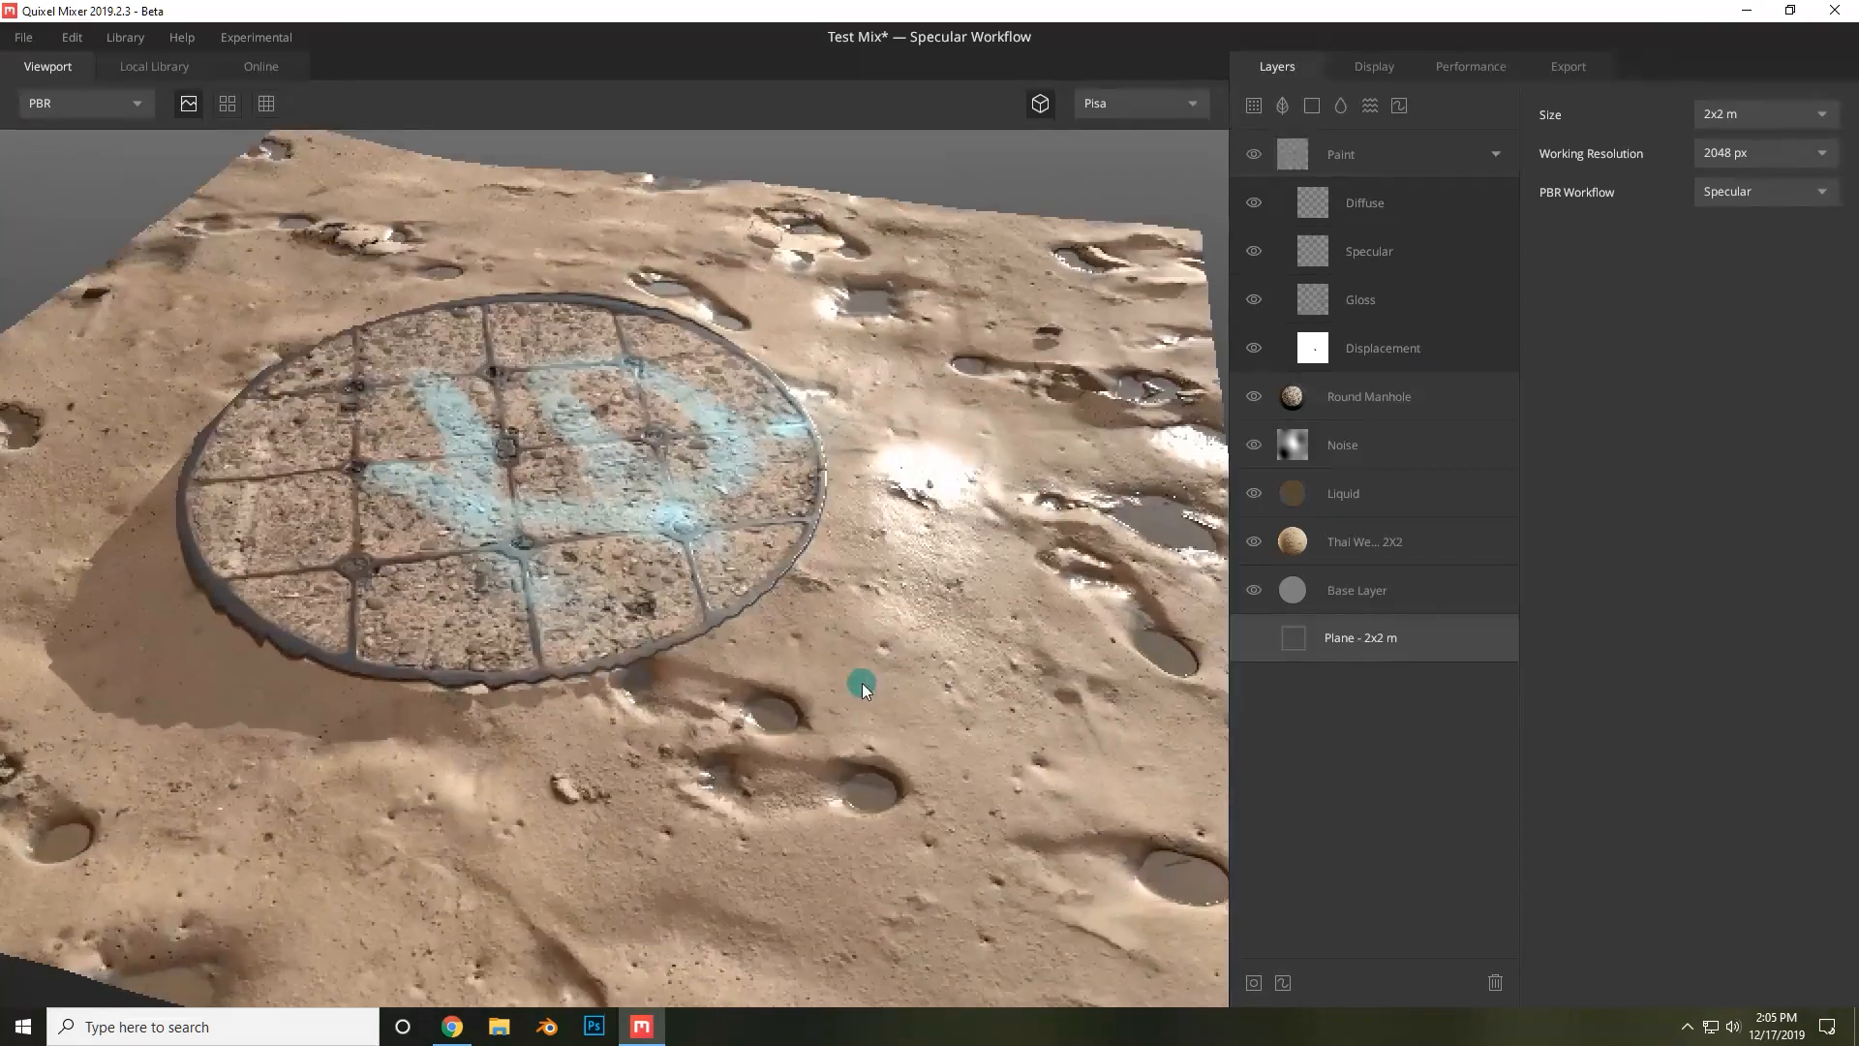
{"action": "middle_click_drag", "start_coordinate": [876, 624], "coordinate": [823, 623]}
{"action": "scroll", "coordinate": [901, 560], "scroll_direction": "down", "scroll_amount": 4}
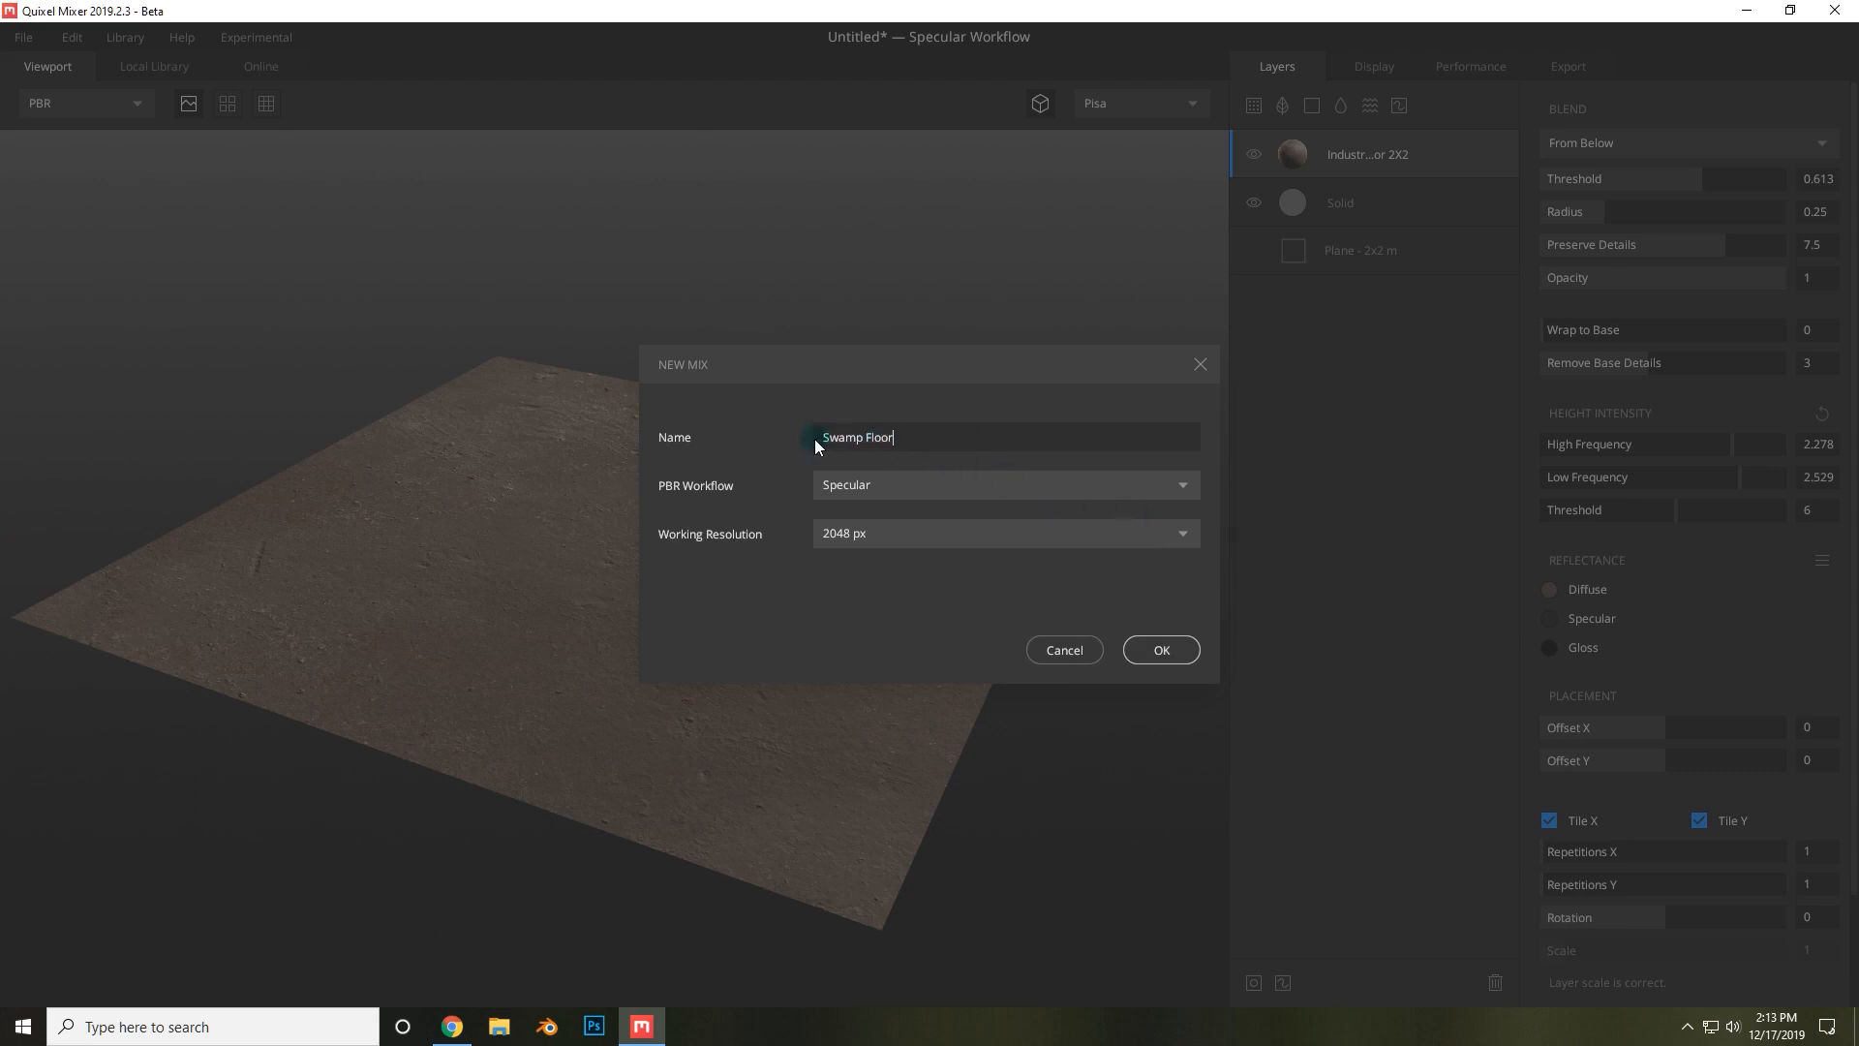
Start the new Swamp Floor mix without saving changes and add a solid layer named Base Solid.
{"action": "left_click", "coordinate": [1164, 647]}
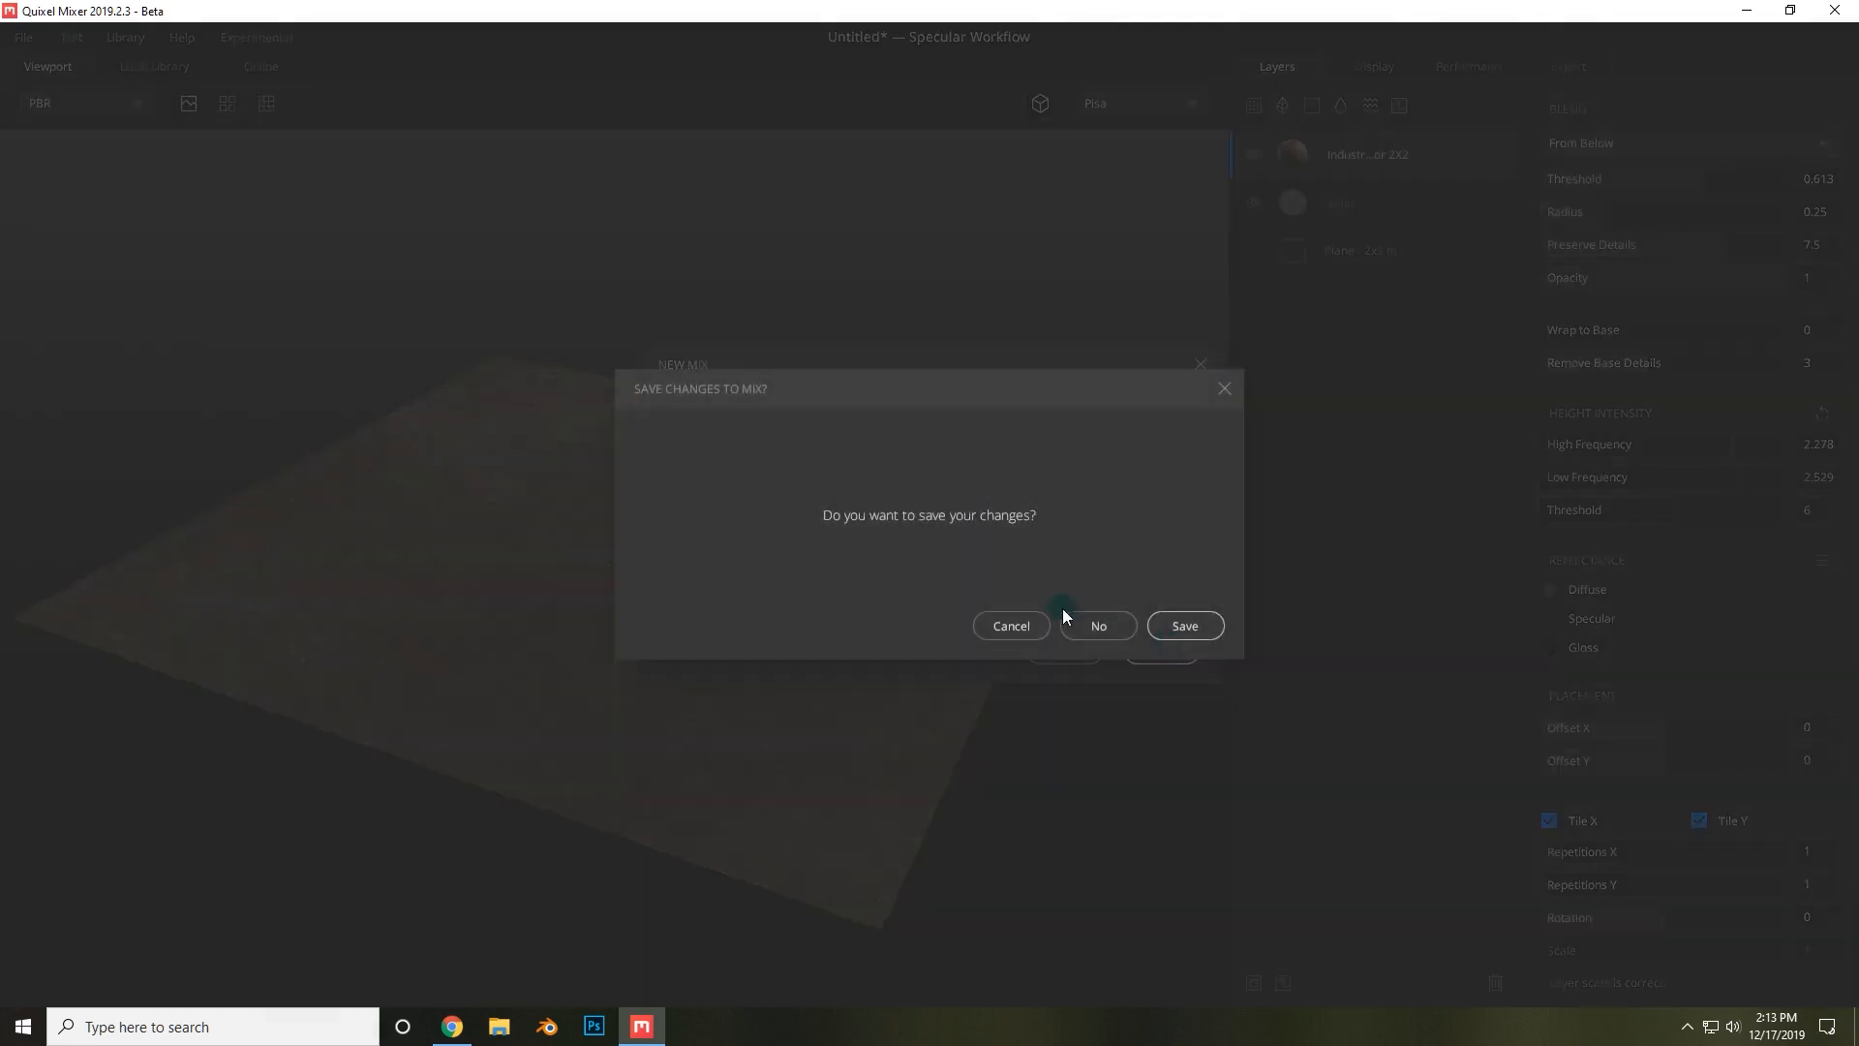
{"action": "left_click", "coordinate": [1067, 627]}
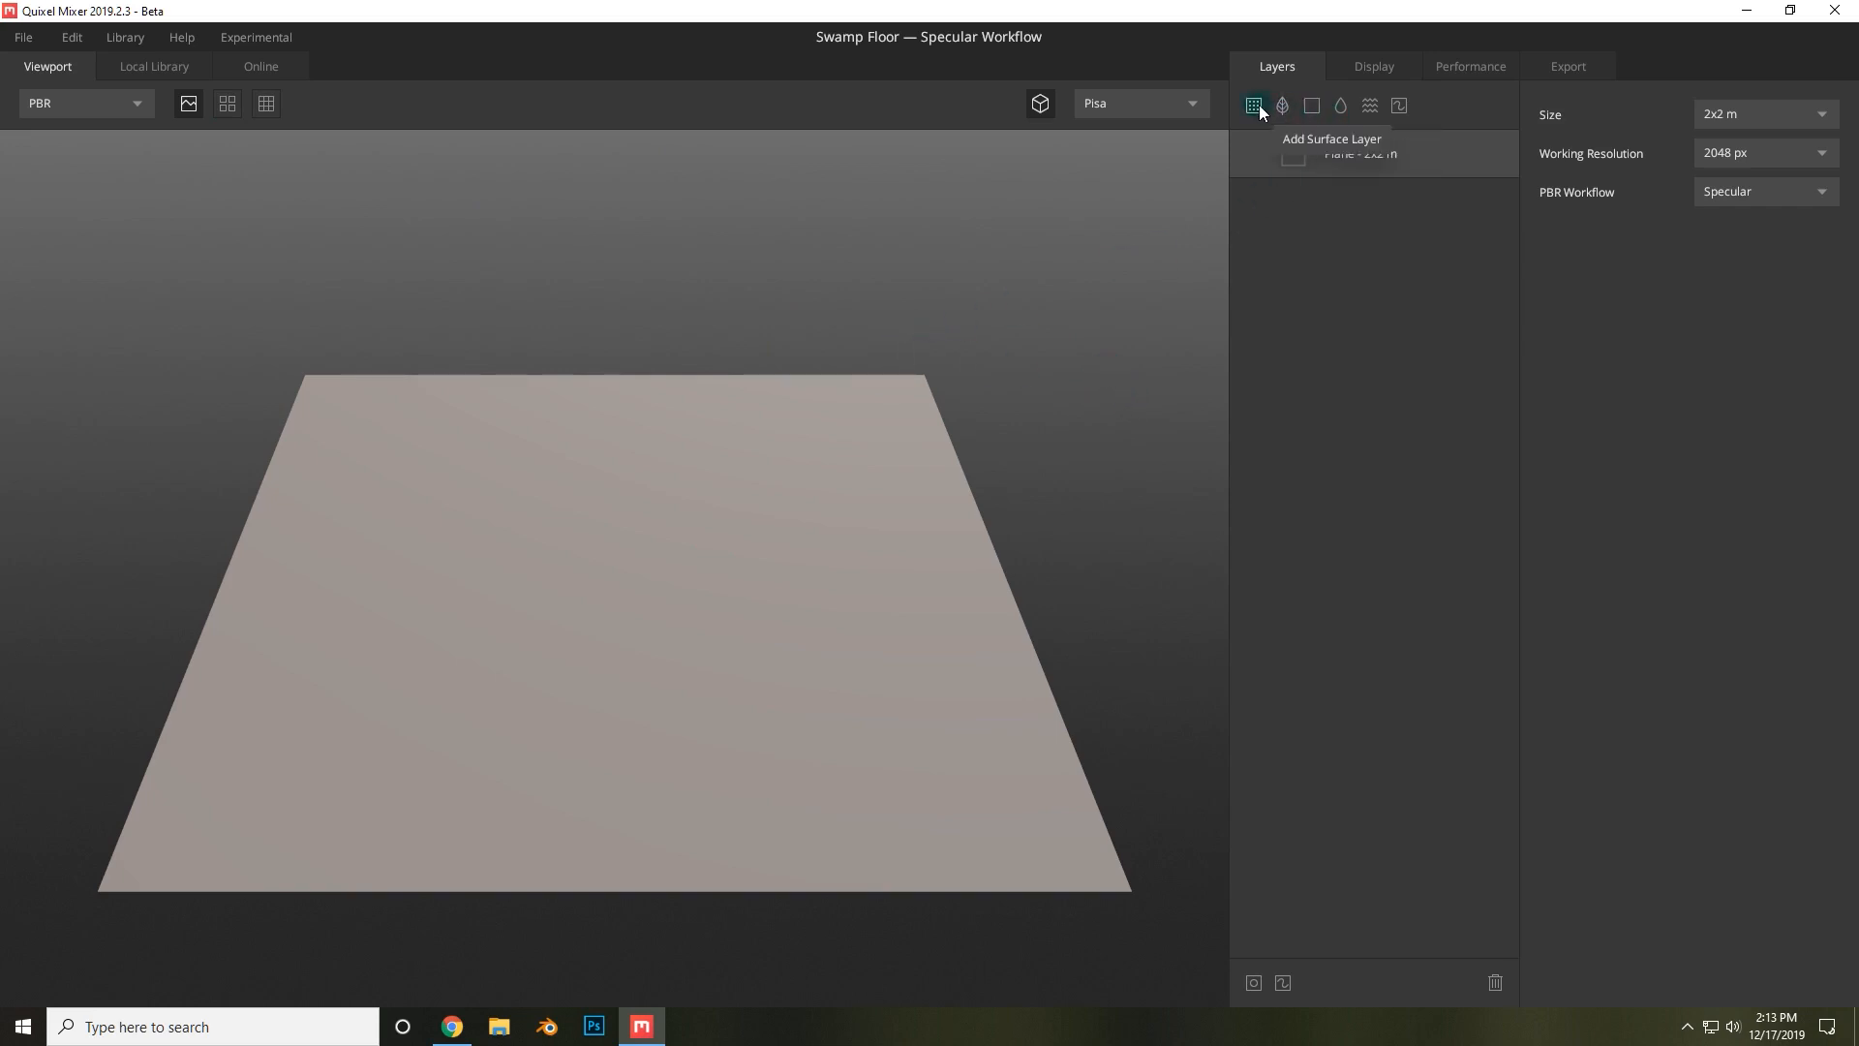
{"action": "left_click", "coordinate": [1312, 105]}
{"action": "double_click", "coordinate": [1351, 153]}
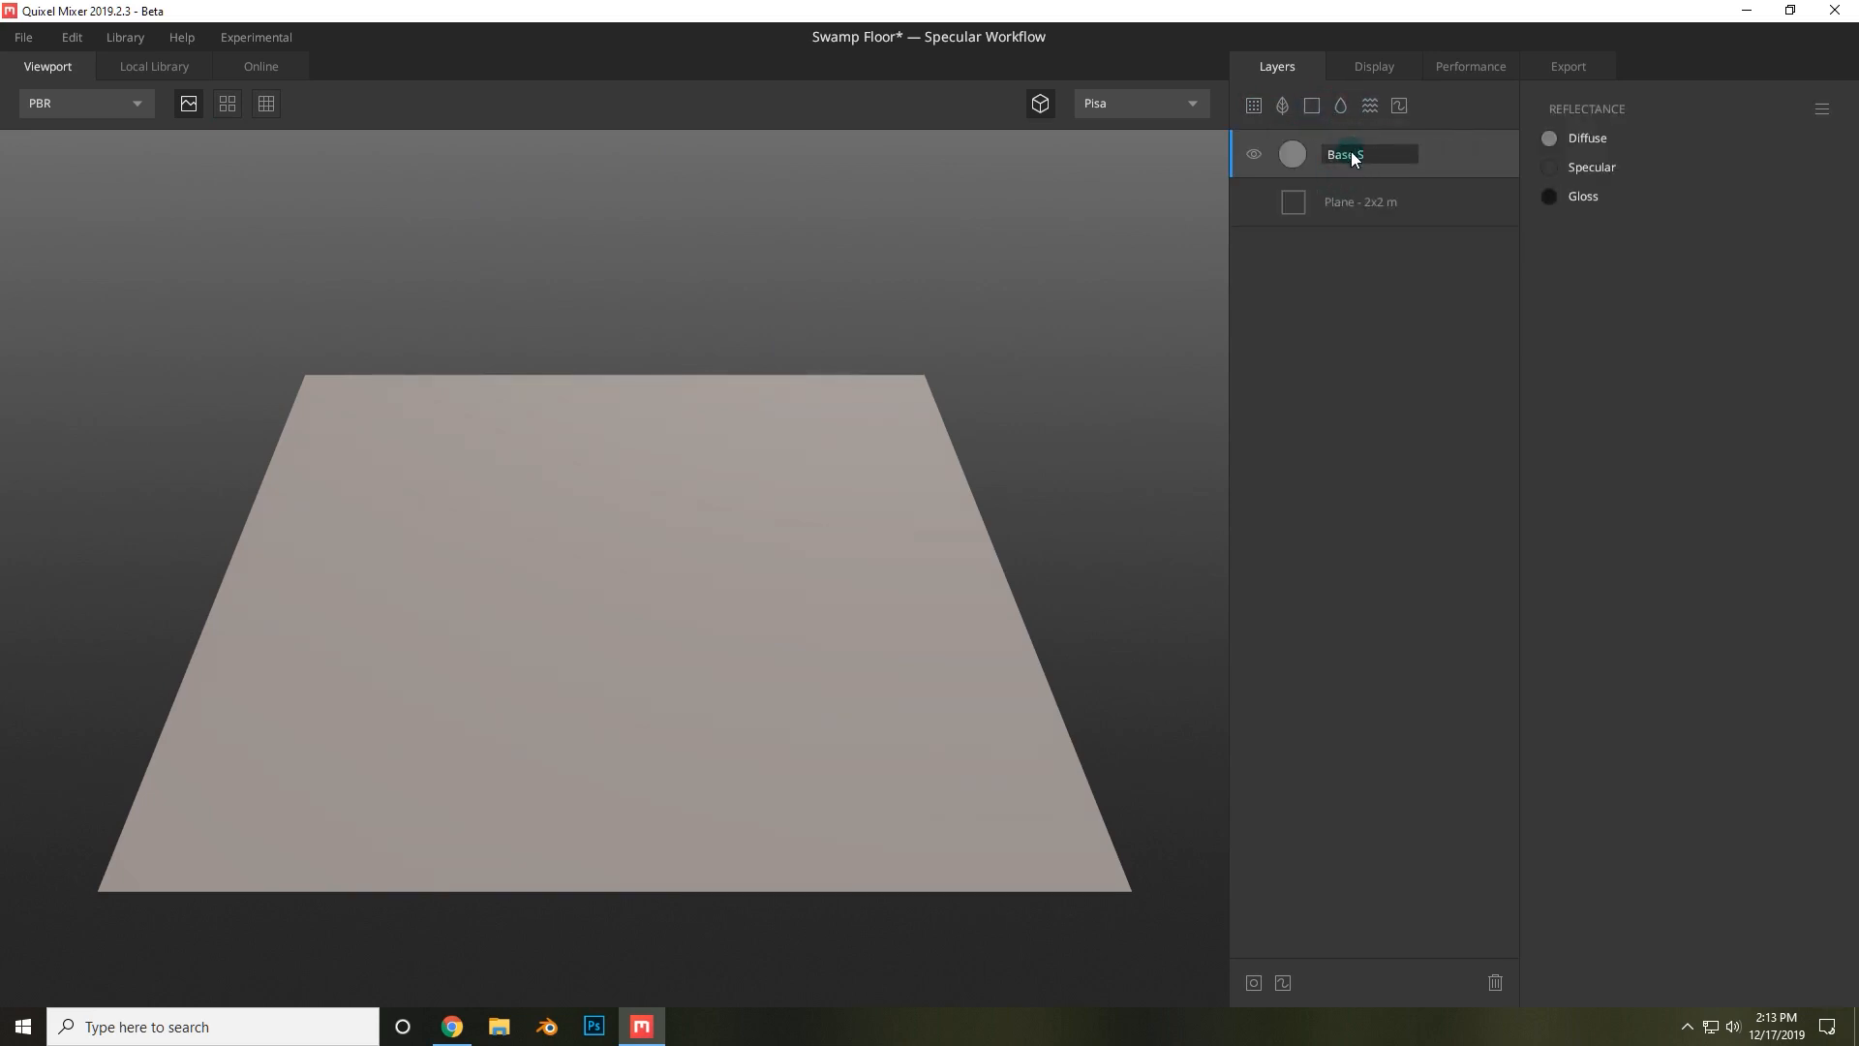
{"action": "type", "text": "Base Solid"}
{"action": "key", "text": "Return"}
Add a Grassy Forest Roots 2X2 M surface layer with blend threshold 0.470, radius 0, high frequency 1.509 and low frequency 1.286.
{"action": "left_click", "coordinate": [1254, 104]}
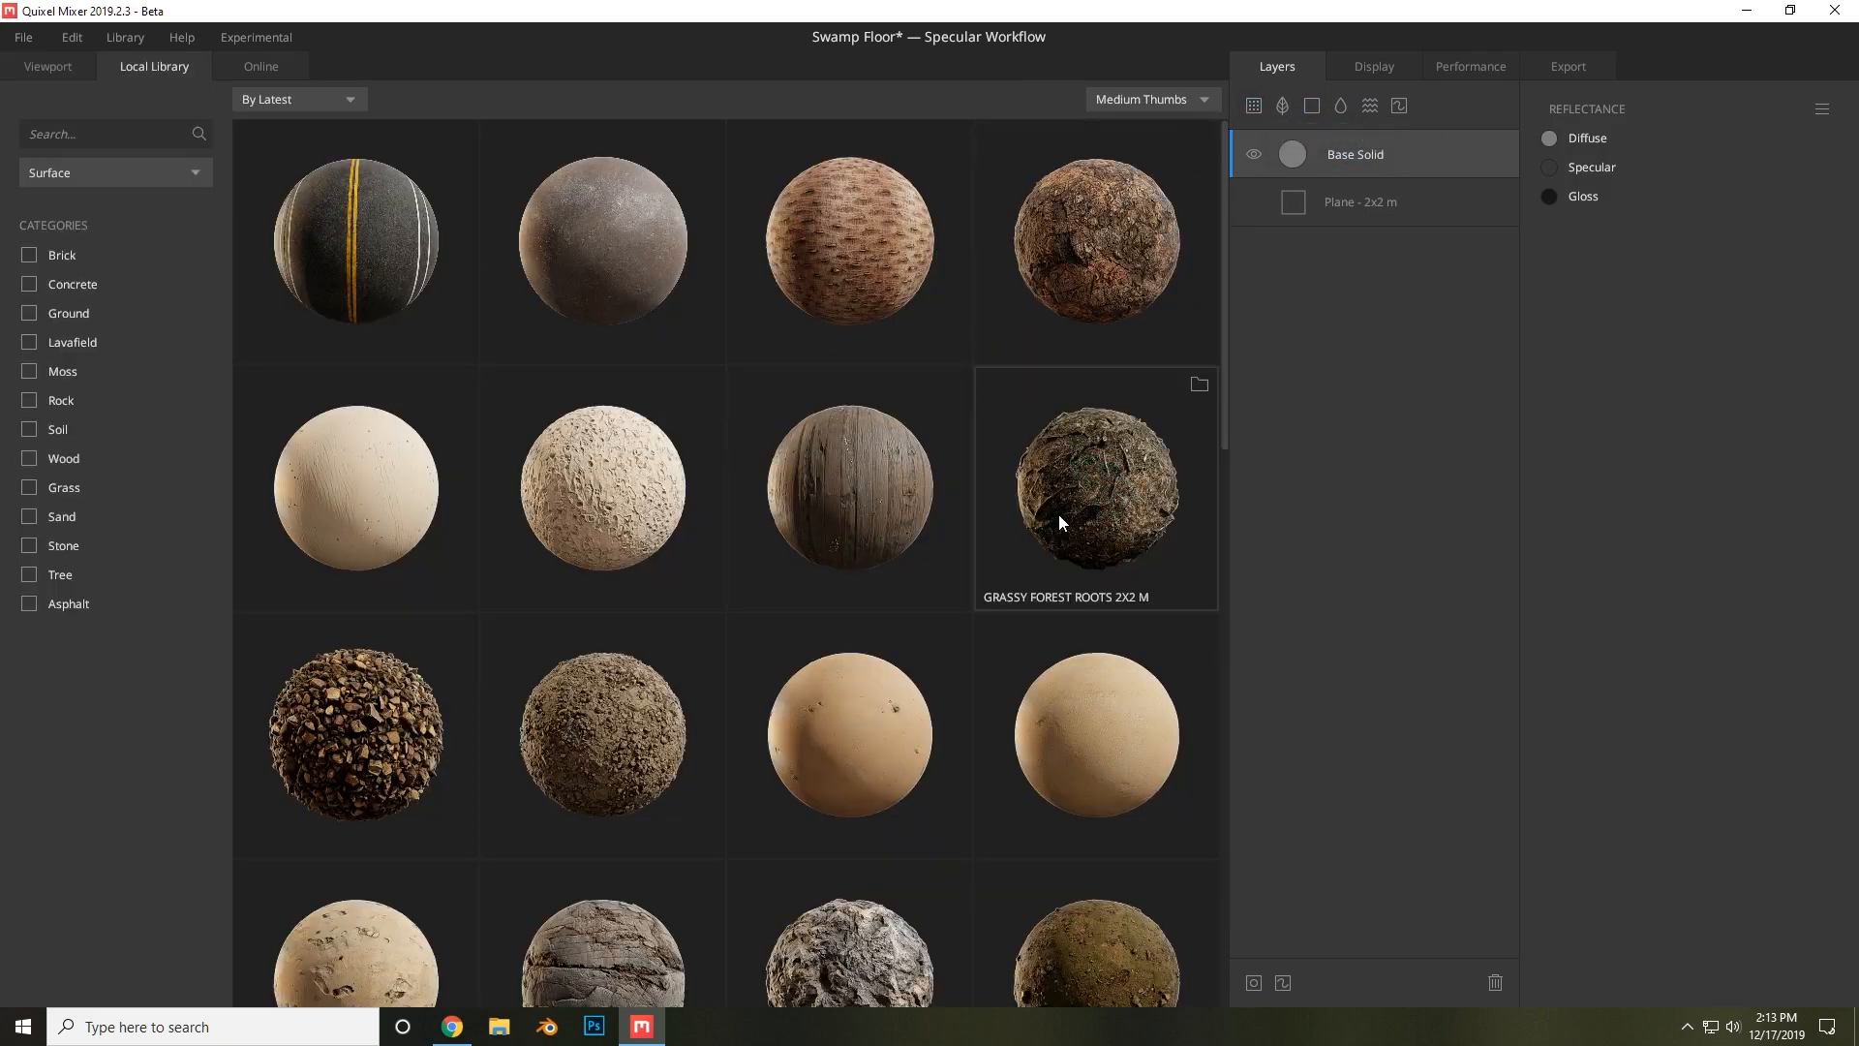
{"action": "left_click", "coordinate": [1036, 586]}
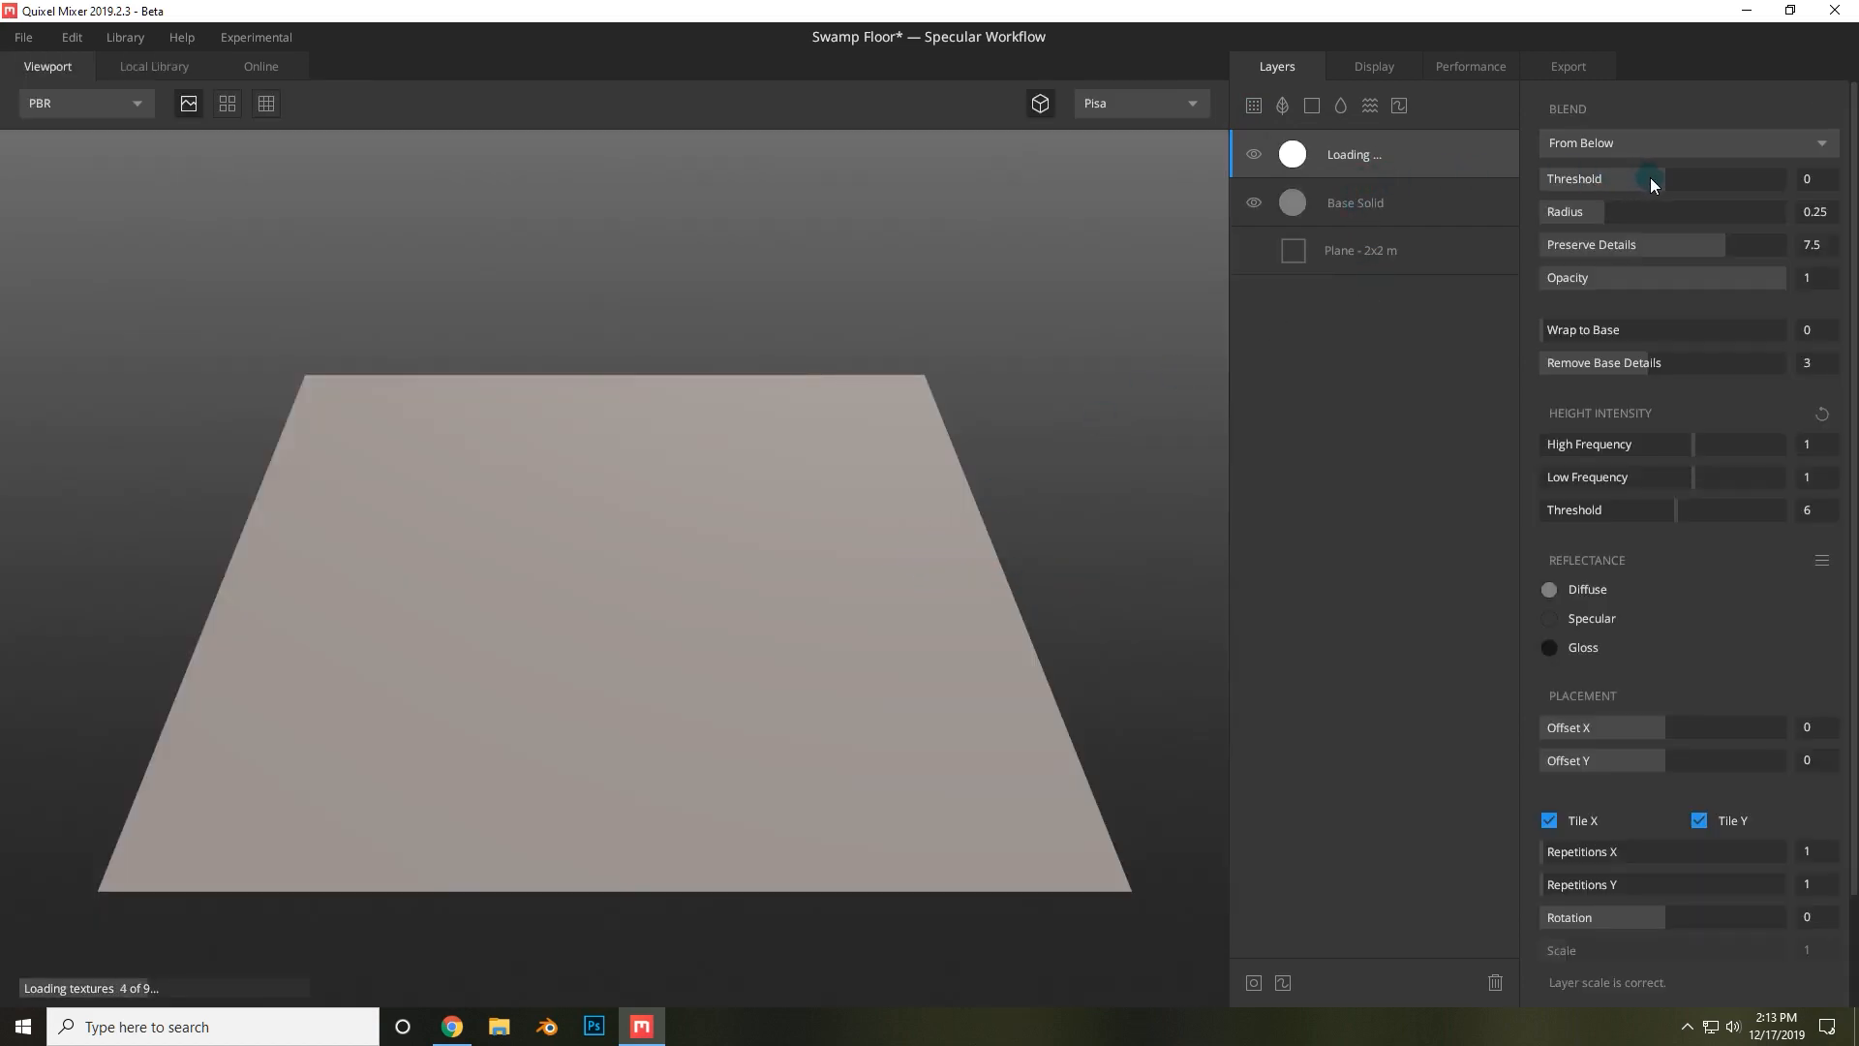
{"action": "left_click_drag", "start_coordinate": [1656, 178], "coordinate": [1693, 183]}
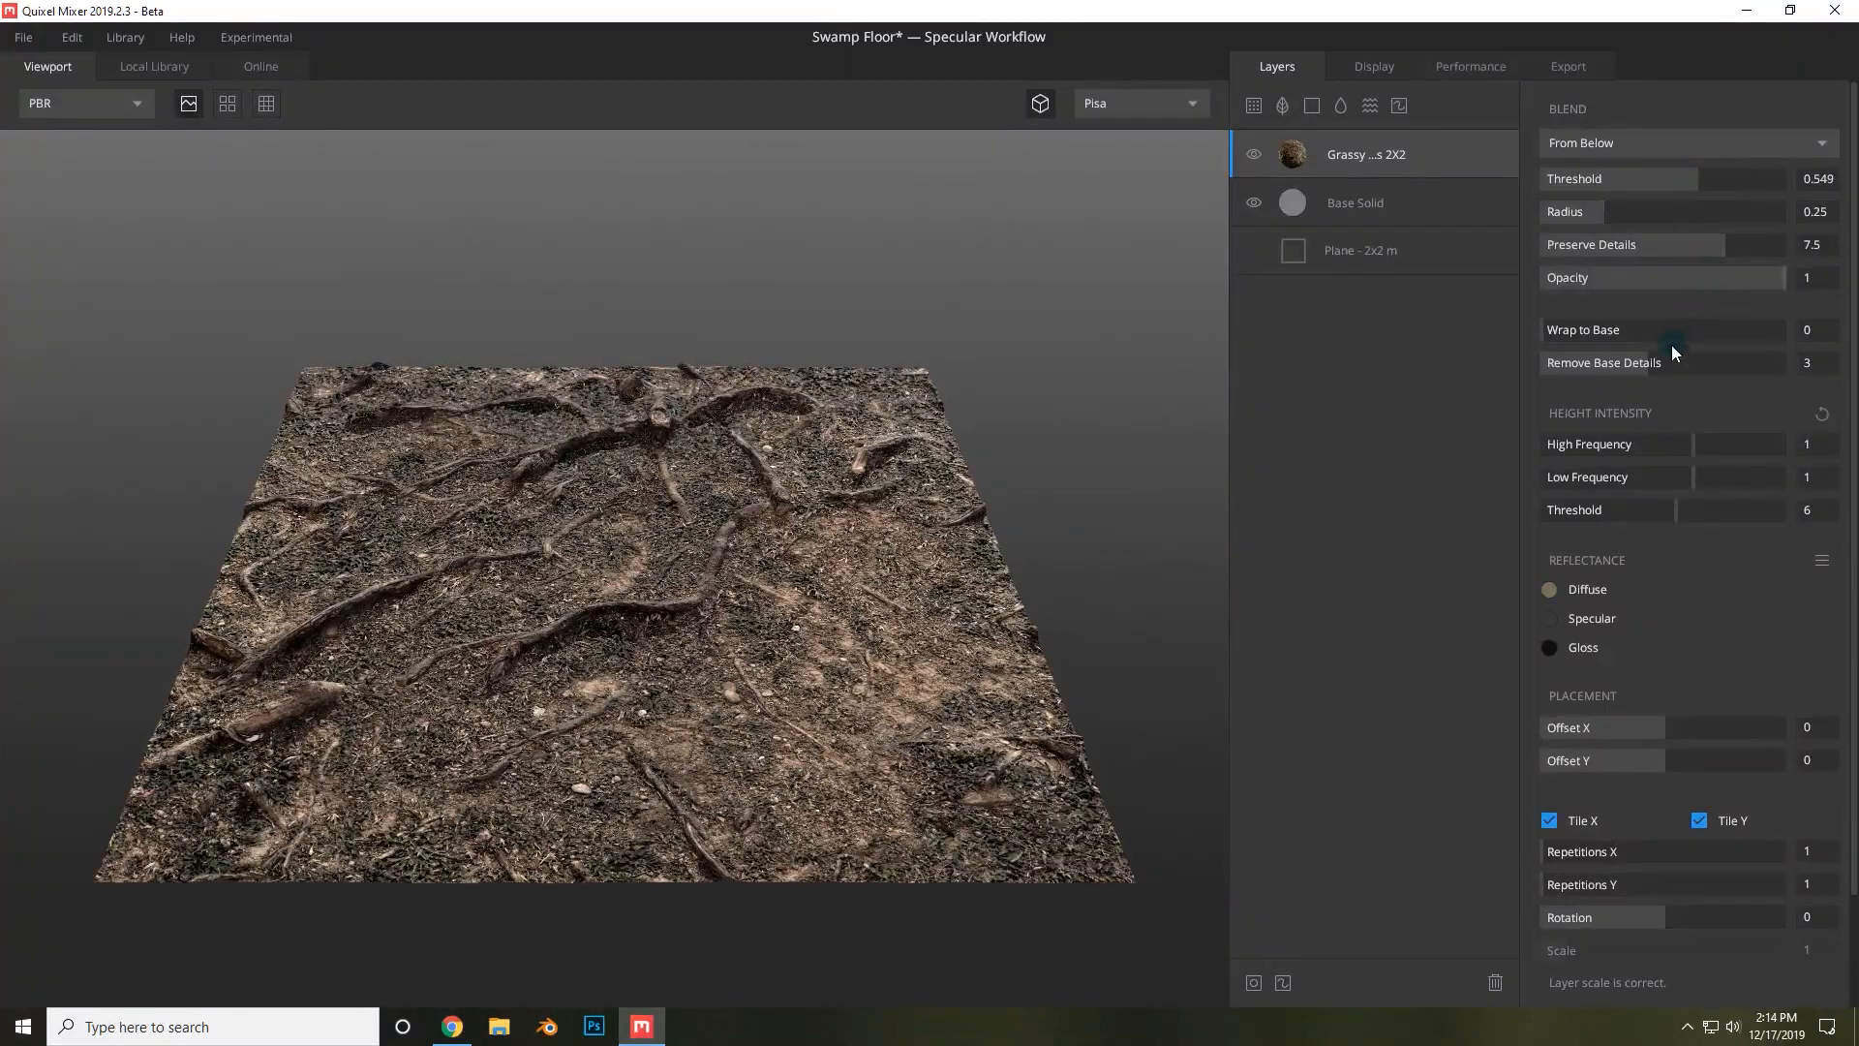
{"action": "mouse_move", "coordinate": [1689, 443]}
{"action": "left_mouse_down"}
{"action": "mouse_move", "coordinate": [1747, 427]}
{"action": "mouse_move", "coordinate": [1707, 438]}
{"action": "mouse_move", "coordinate": [1704, 474]}
{"action": "left_mouse_up"}
{"action": "left_click_drag", "start_coordinate": [1540, 179], "coordinate": [1515, 211]}
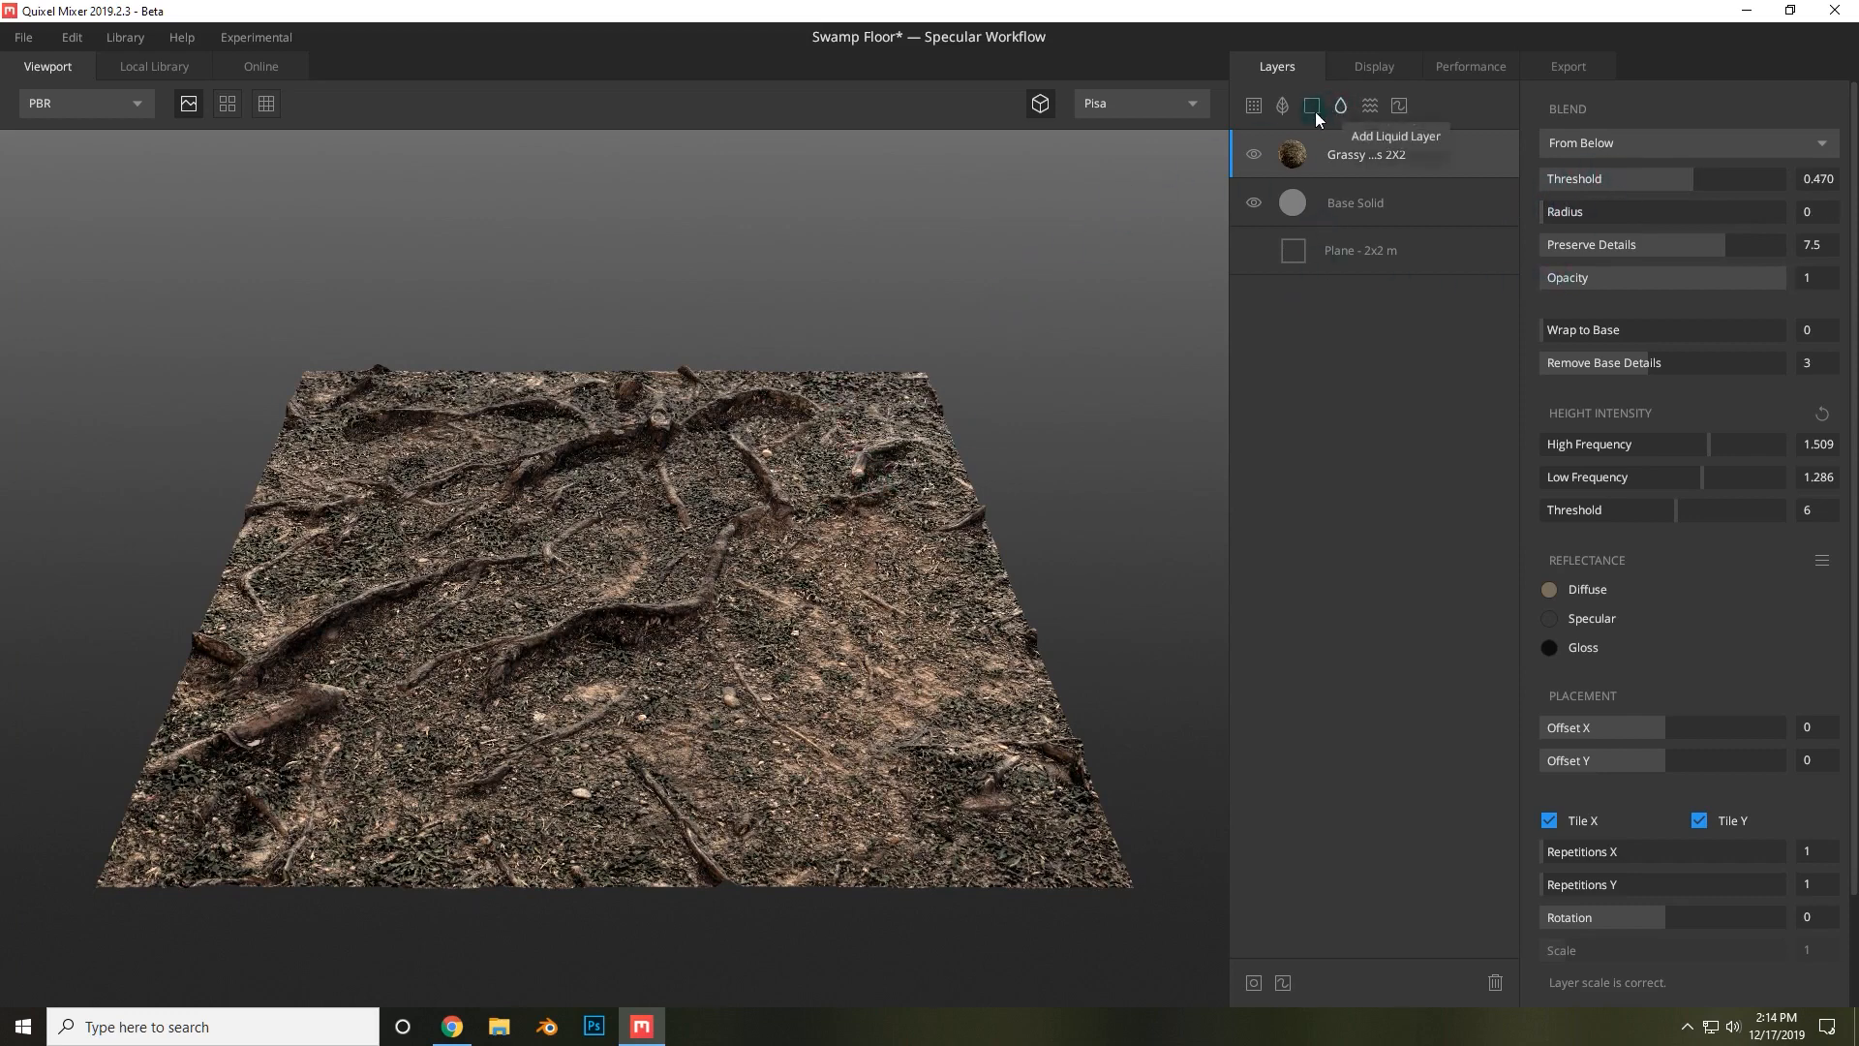
Browse the surface library and add Japanese Mossy Ground as a layer with blend threshold 0.310 and radius 0.430.
{"action": "left_click", "coordinate": [1255, 106]}
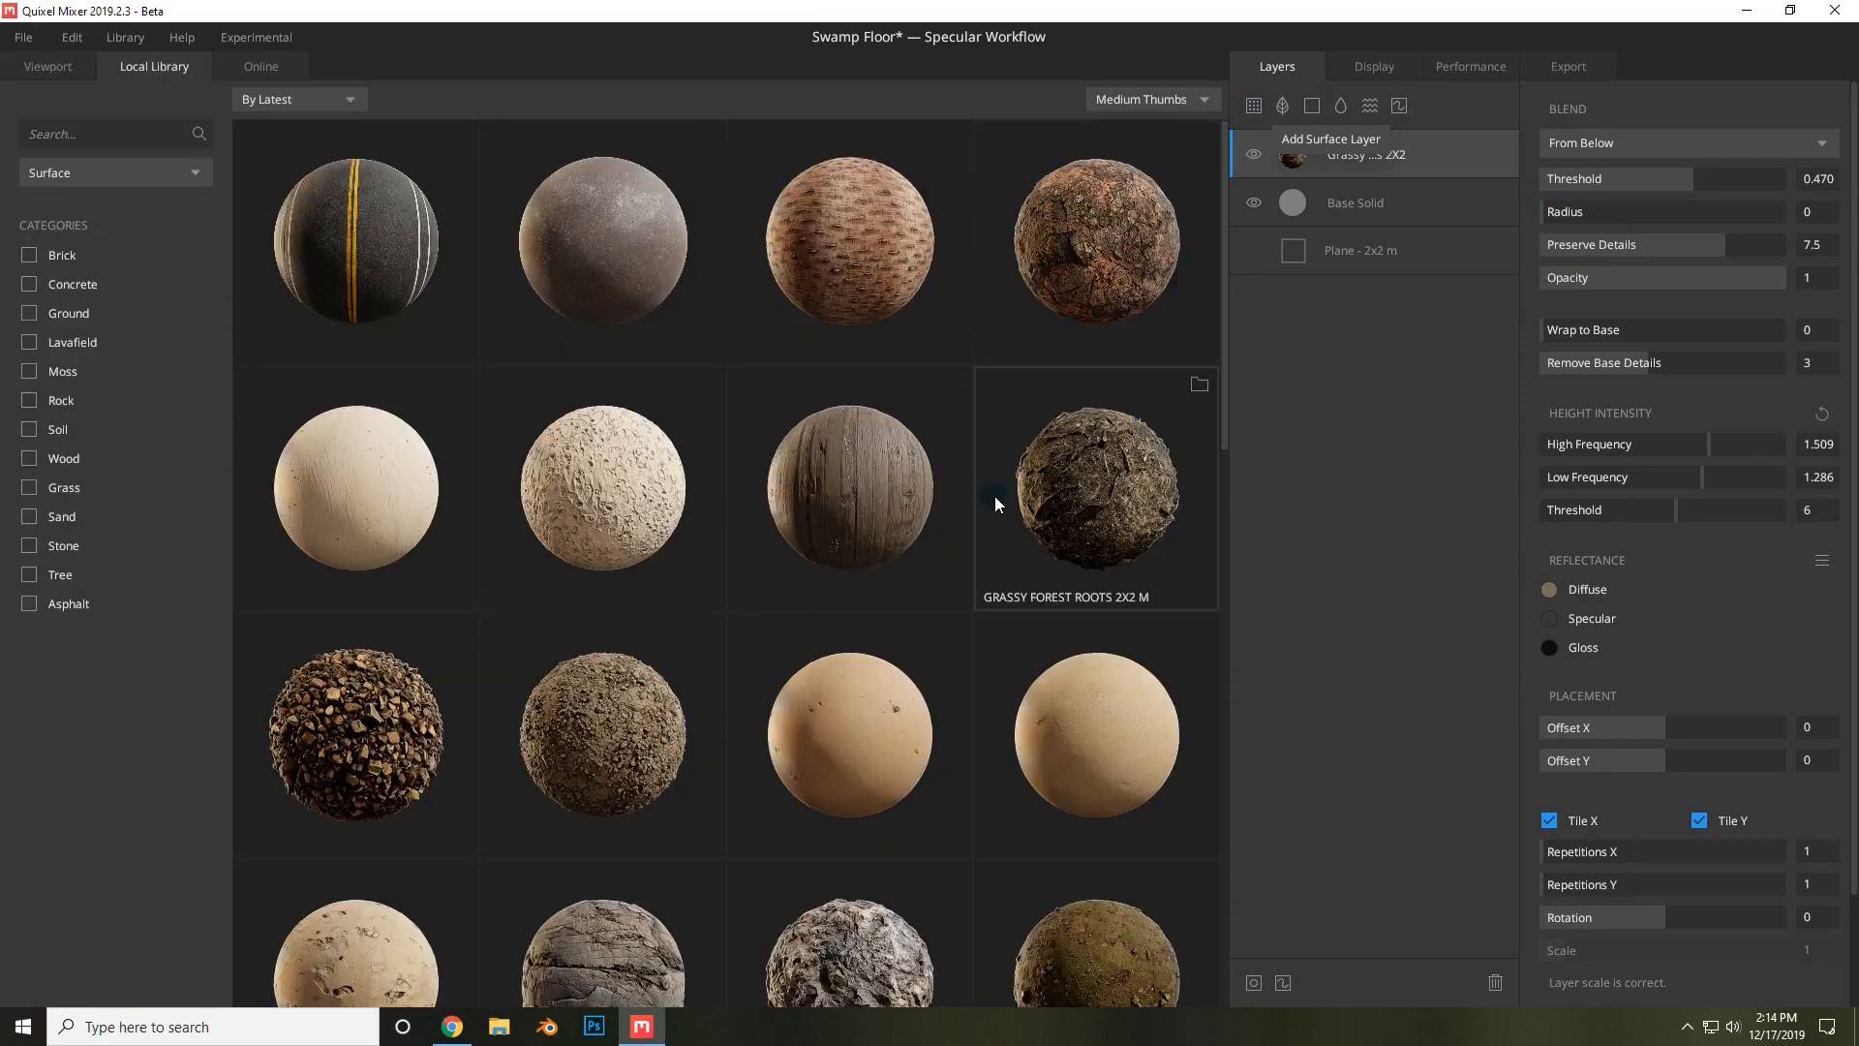
{"action": "scroll", "coordinate": [1118, 307], "scroll_direction": "down", "scroll_amount": 3}
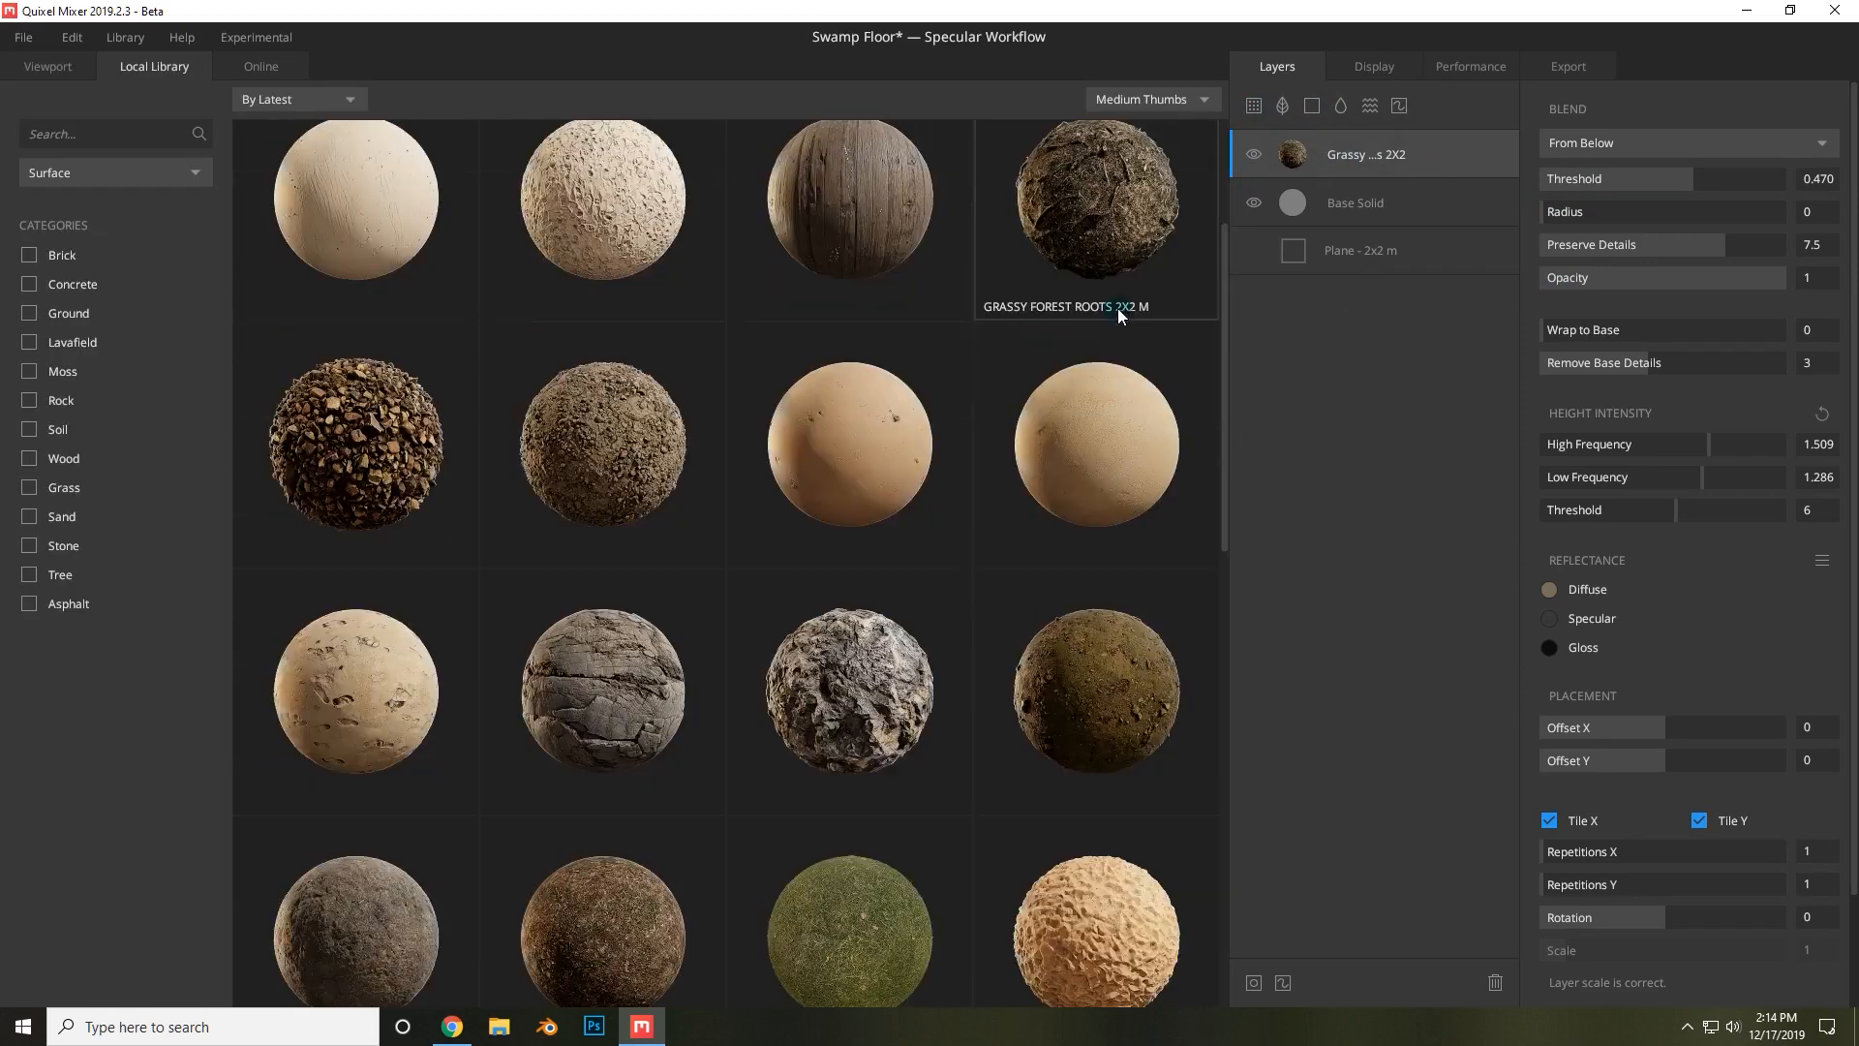
{"action": "scroll", "coordinate": [1084, 417], "scroll_direction": "up", "scroll_amount": 2}
{"action": "scroll", "coordinate": [601, 340], "scroll_direction": "down", "scroll_amount": 4}
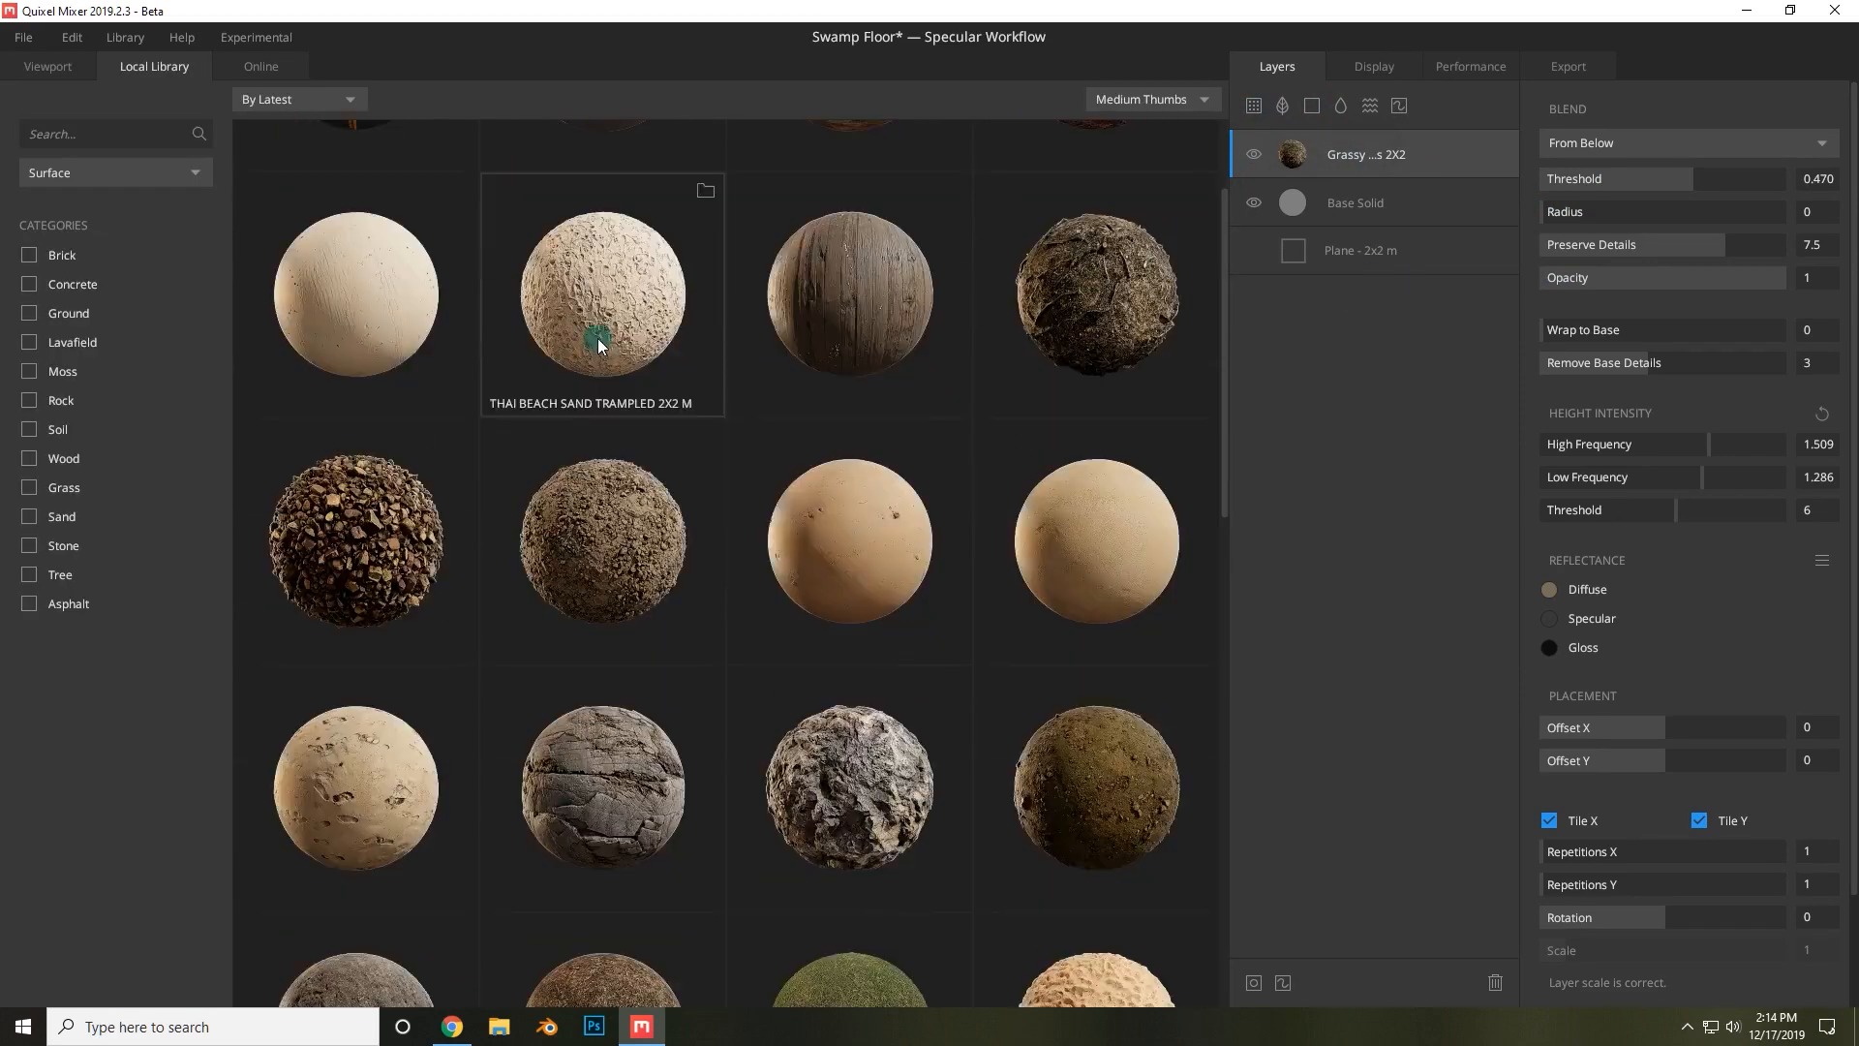
{"action": "scroll", "coordinate": [1075, 424], "scroll_direction": "down", "scroll_amount": 2}
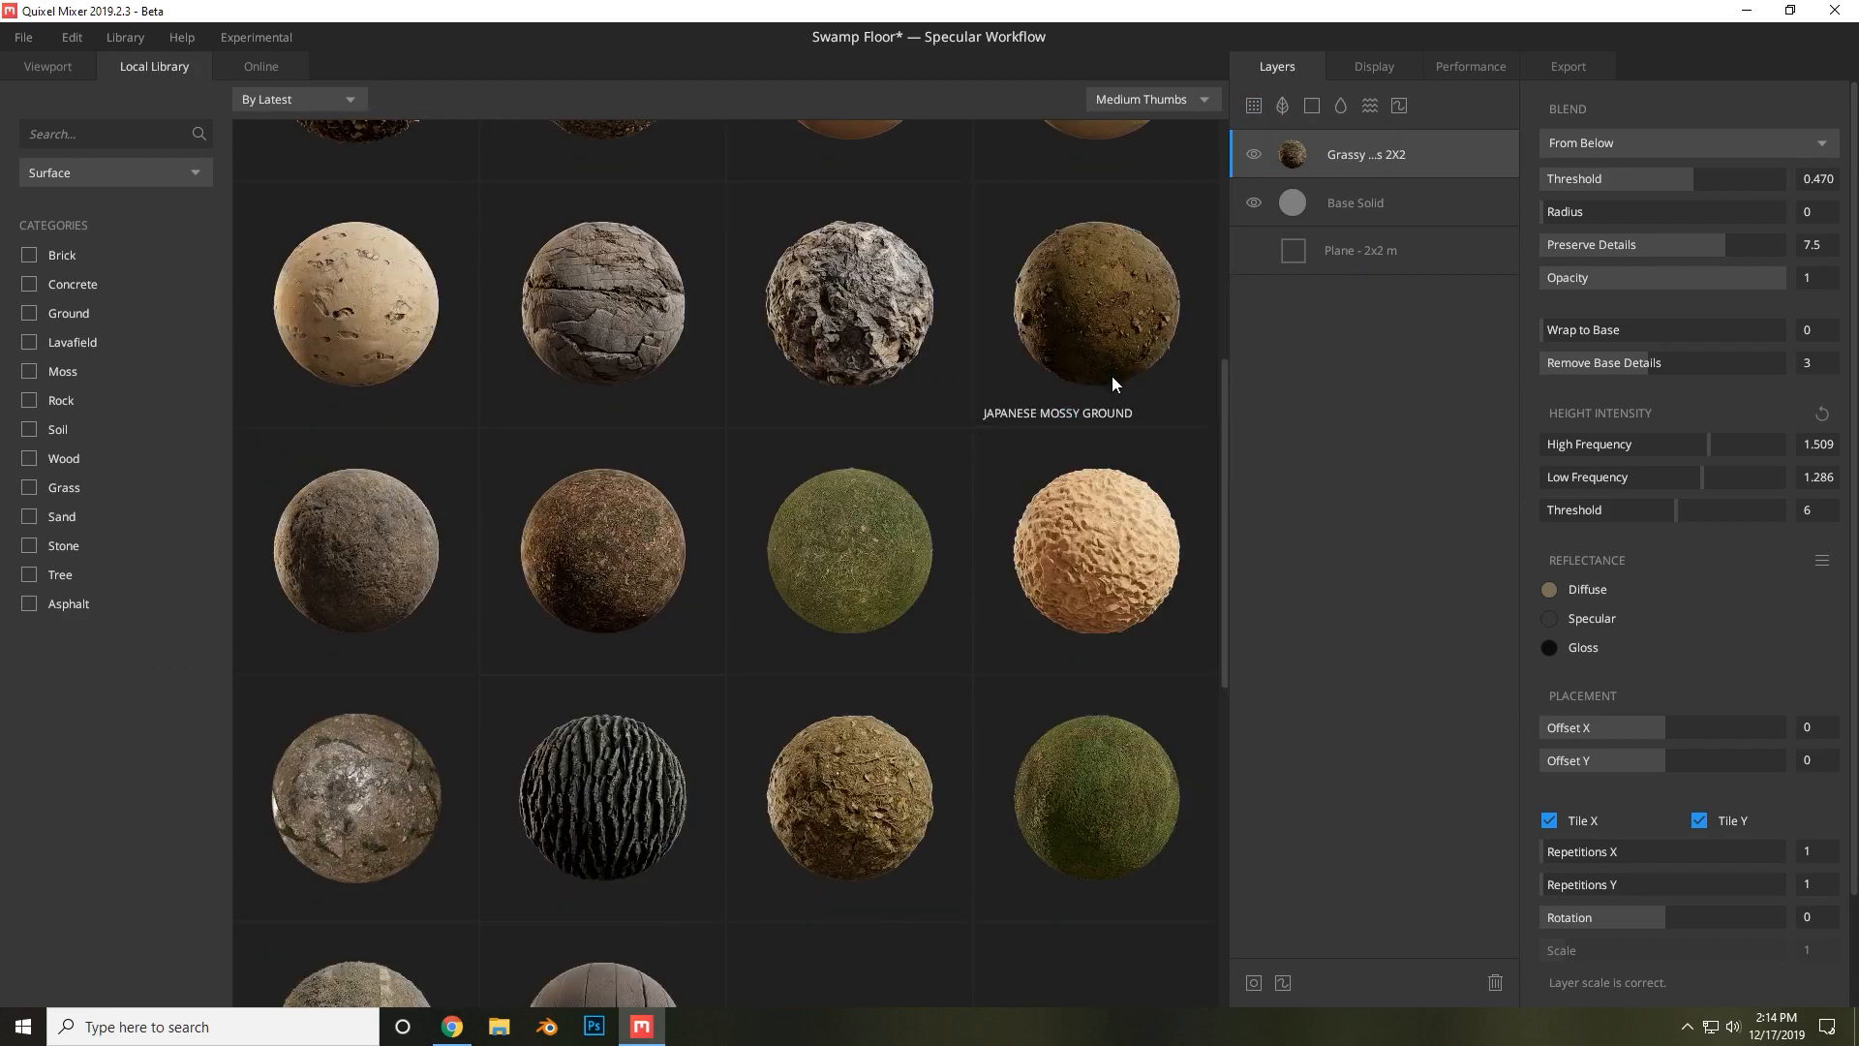
{"action": "scroll", "coordinate": [678, 493], "scroll_direction": "down", "scroll_amount": 1}
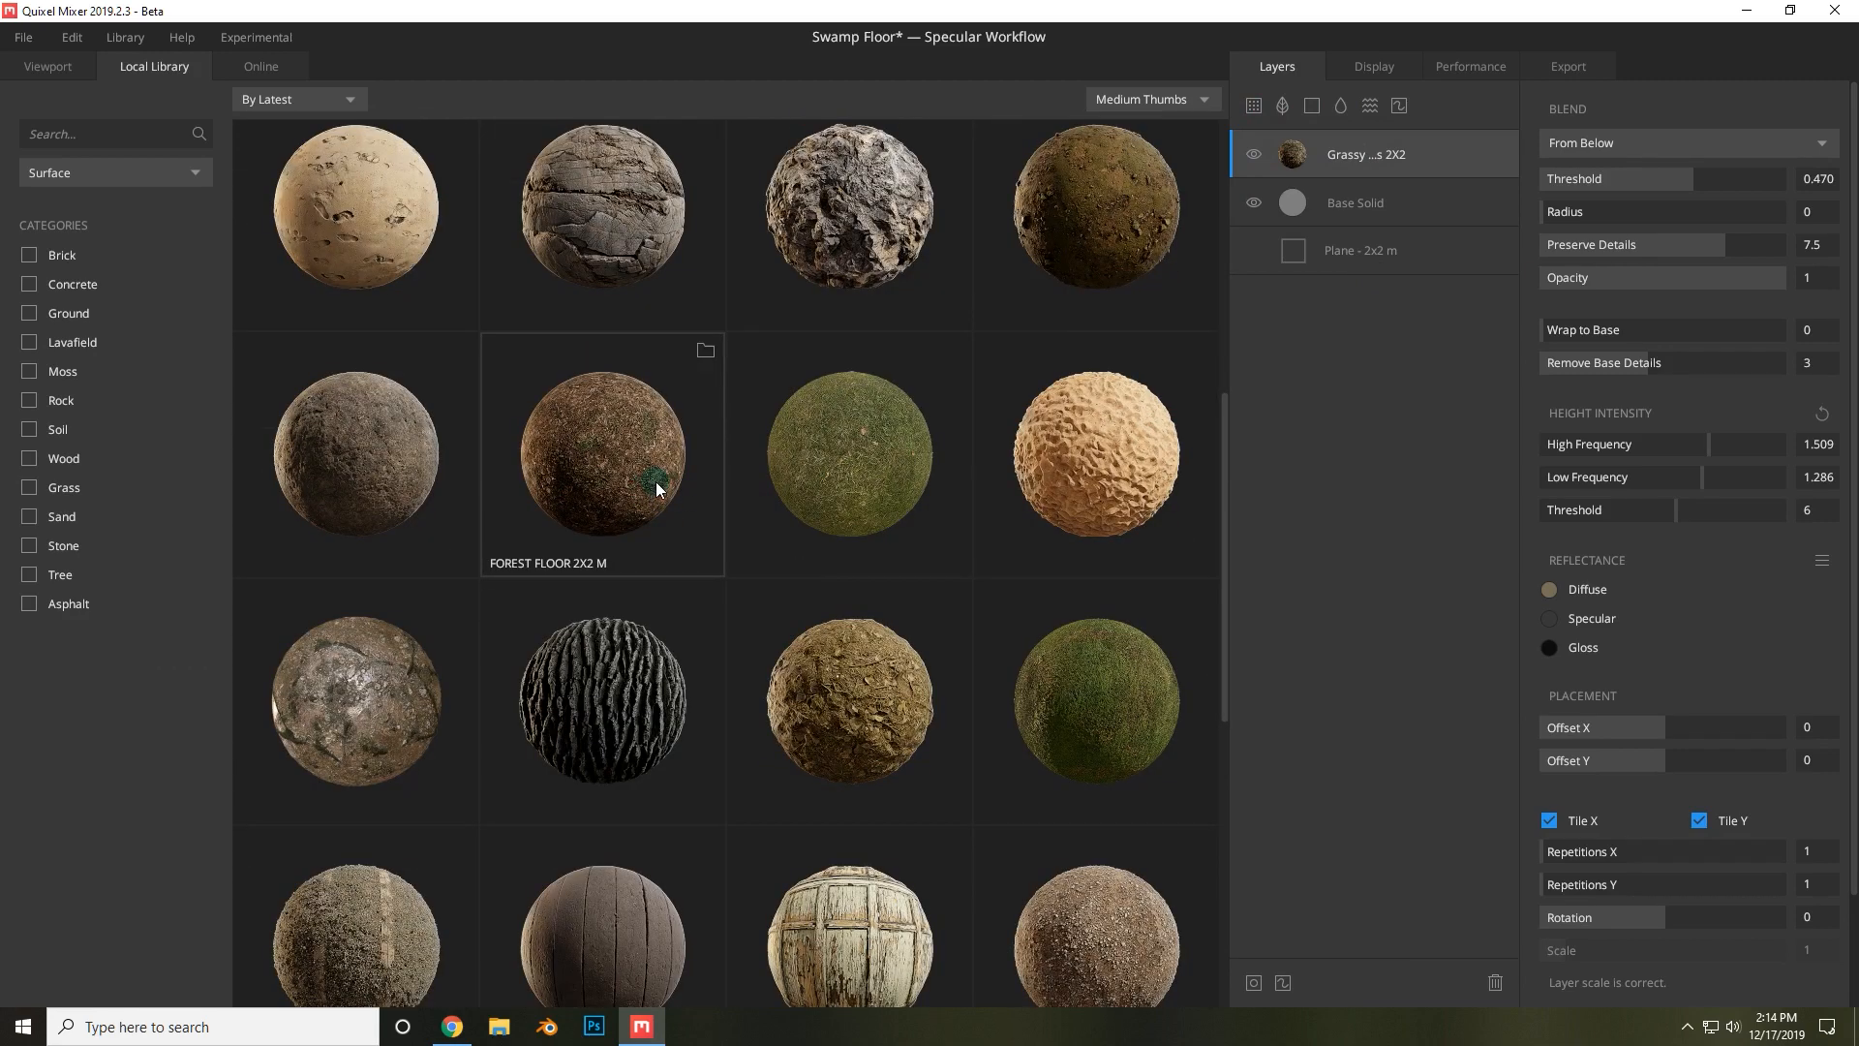
{"action": "scroll", "coordinate": [406, 610], "scroll_direction": "down", "scroll_amount": 1}
{"action": "scroll", "coordinate": [898, 629], "scroll_direction": "down", "scroll_amount": 3}
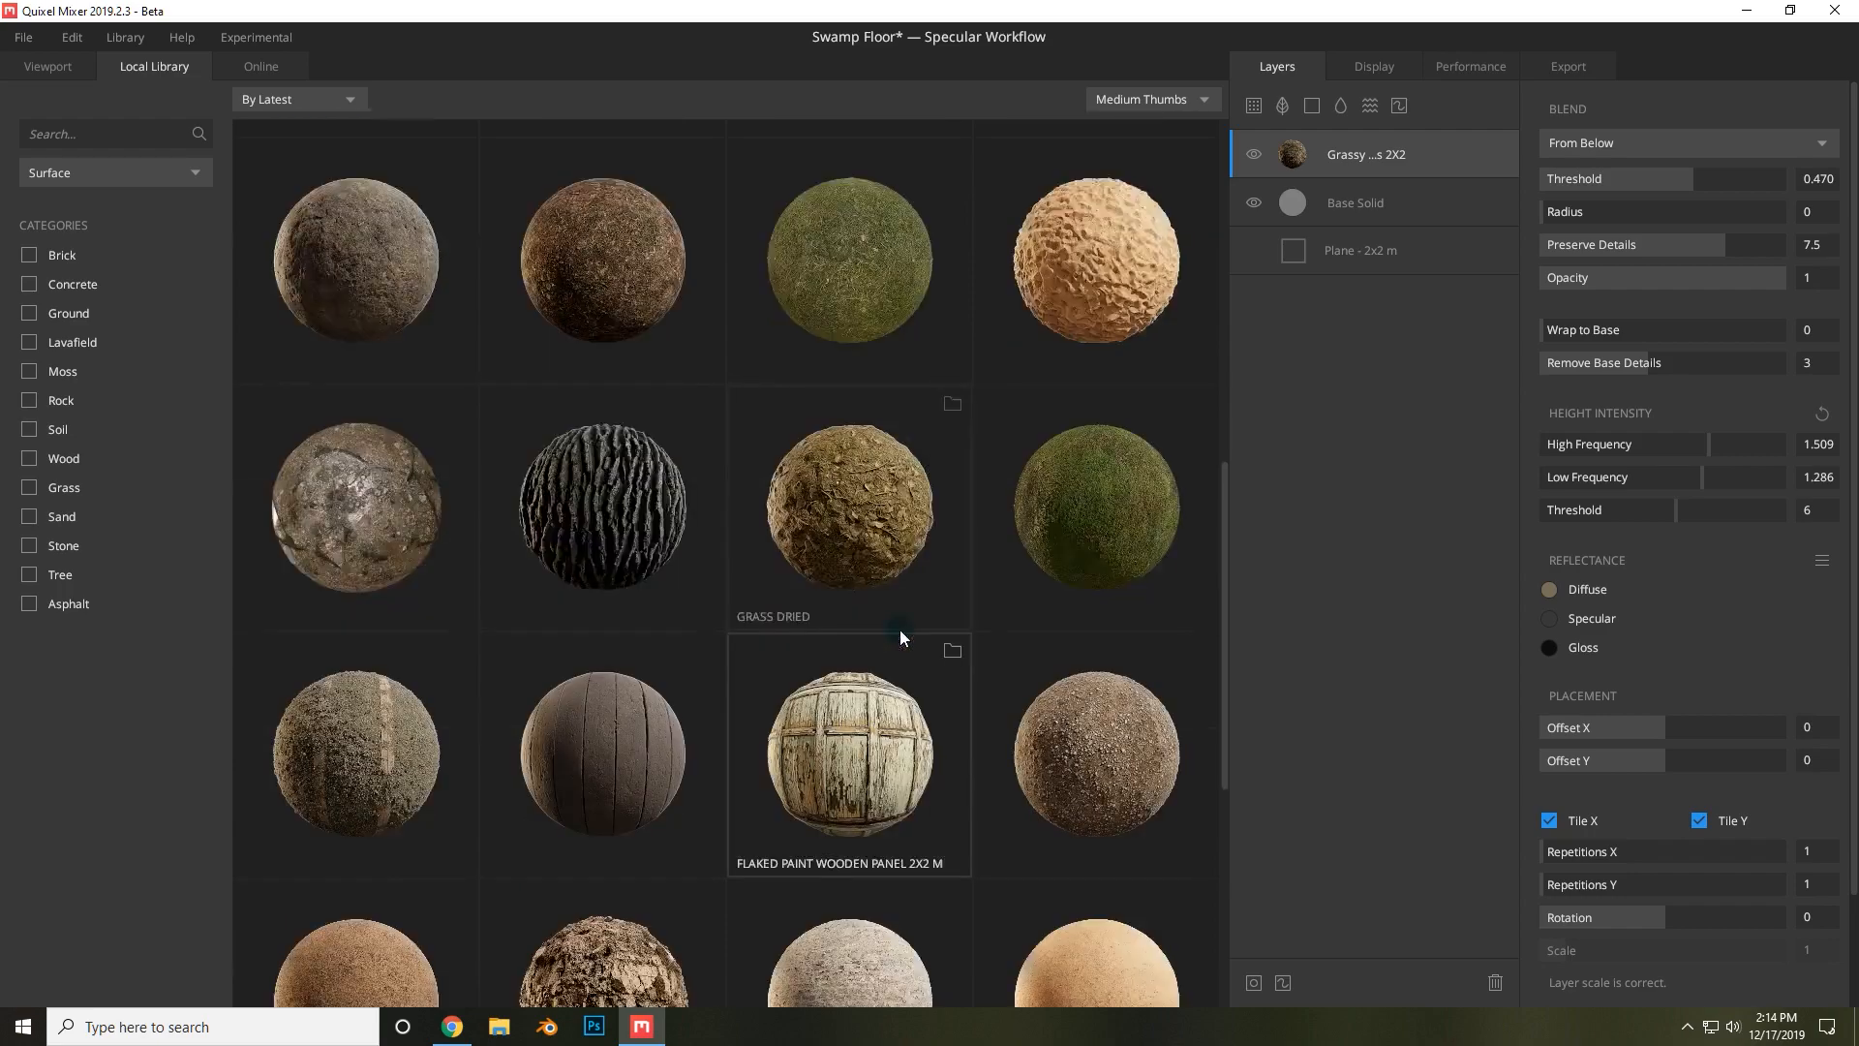
{"action": "scroll", "coordinate": [504, 598], "scroll_direction": "down", "scroll_amount": 2}
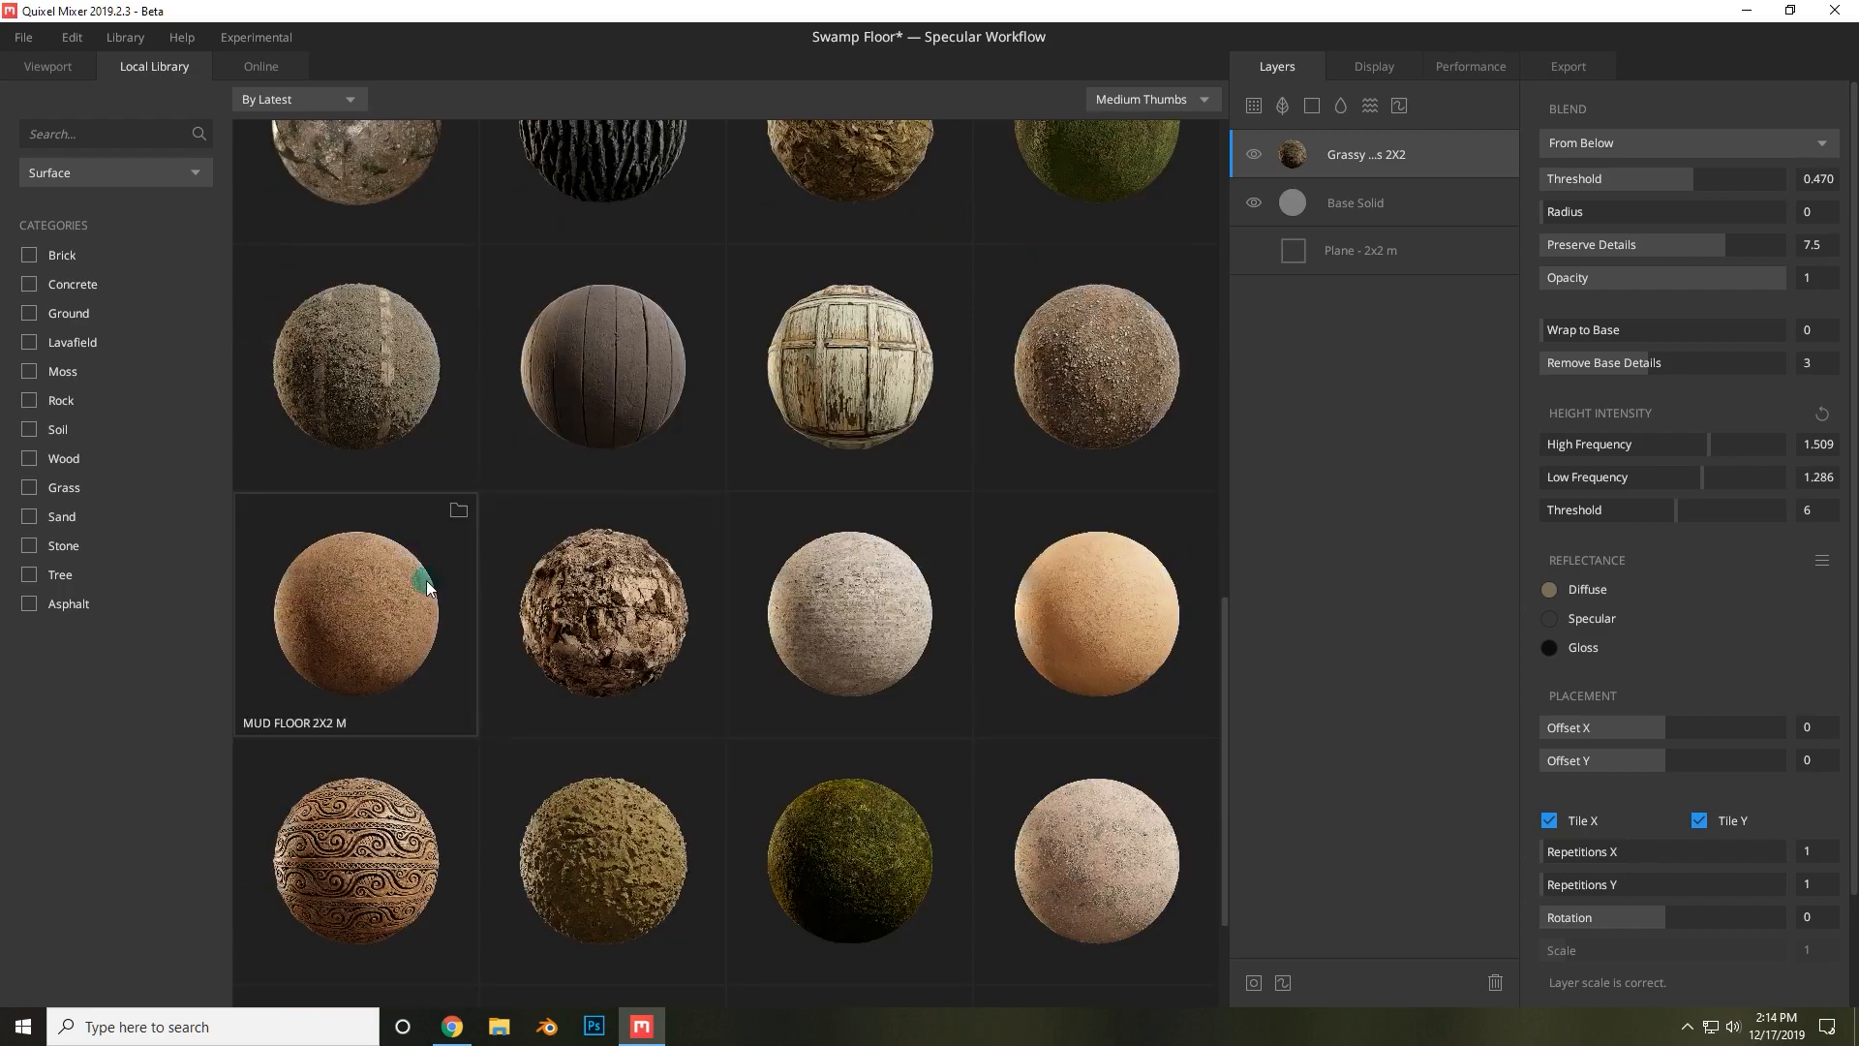
{"action": "scroll", "coordinate": [473, 577], "scroll_direction": "down", "scroll_amount": 2}
{"action": "scroll", "coordinate": [986, 608], "scroll_direction": "down", "scroll_amount": 5}
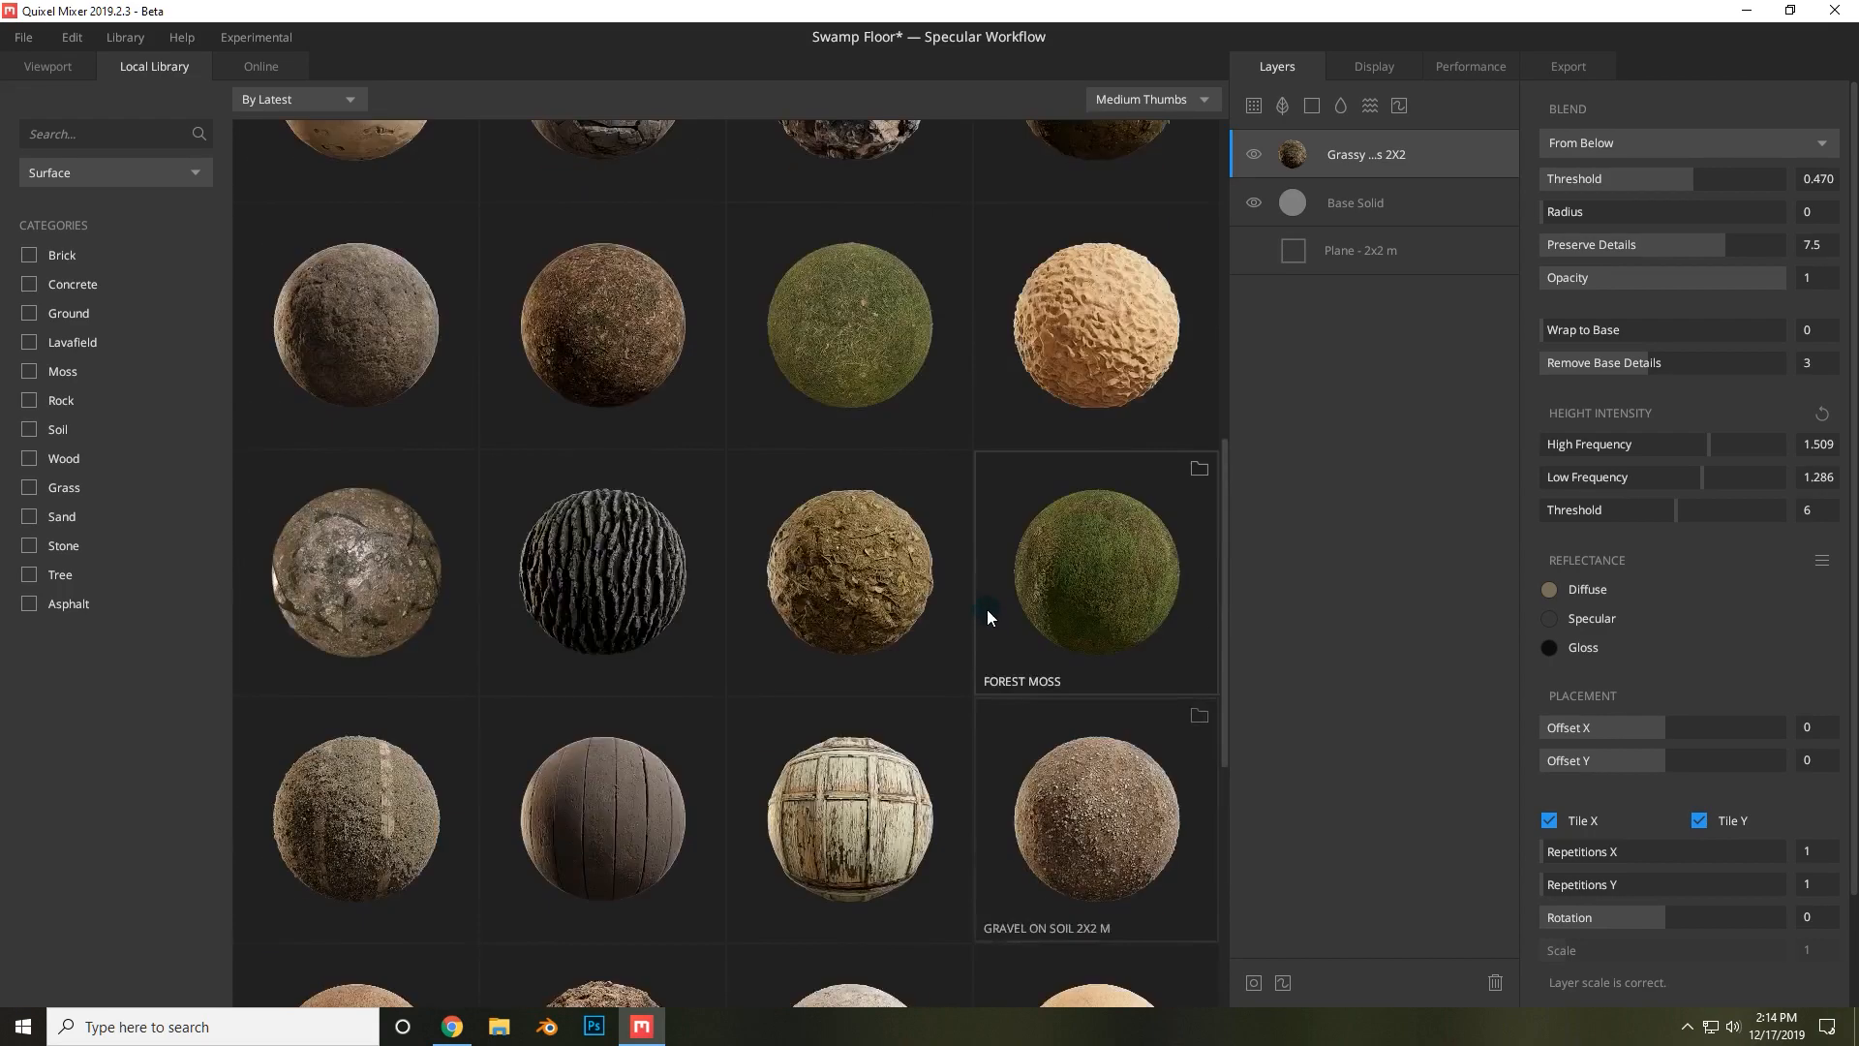
{"action": "scroll", "coordinate": [992, 591], "scroll_direction": "up", "scroll_amount": 3}
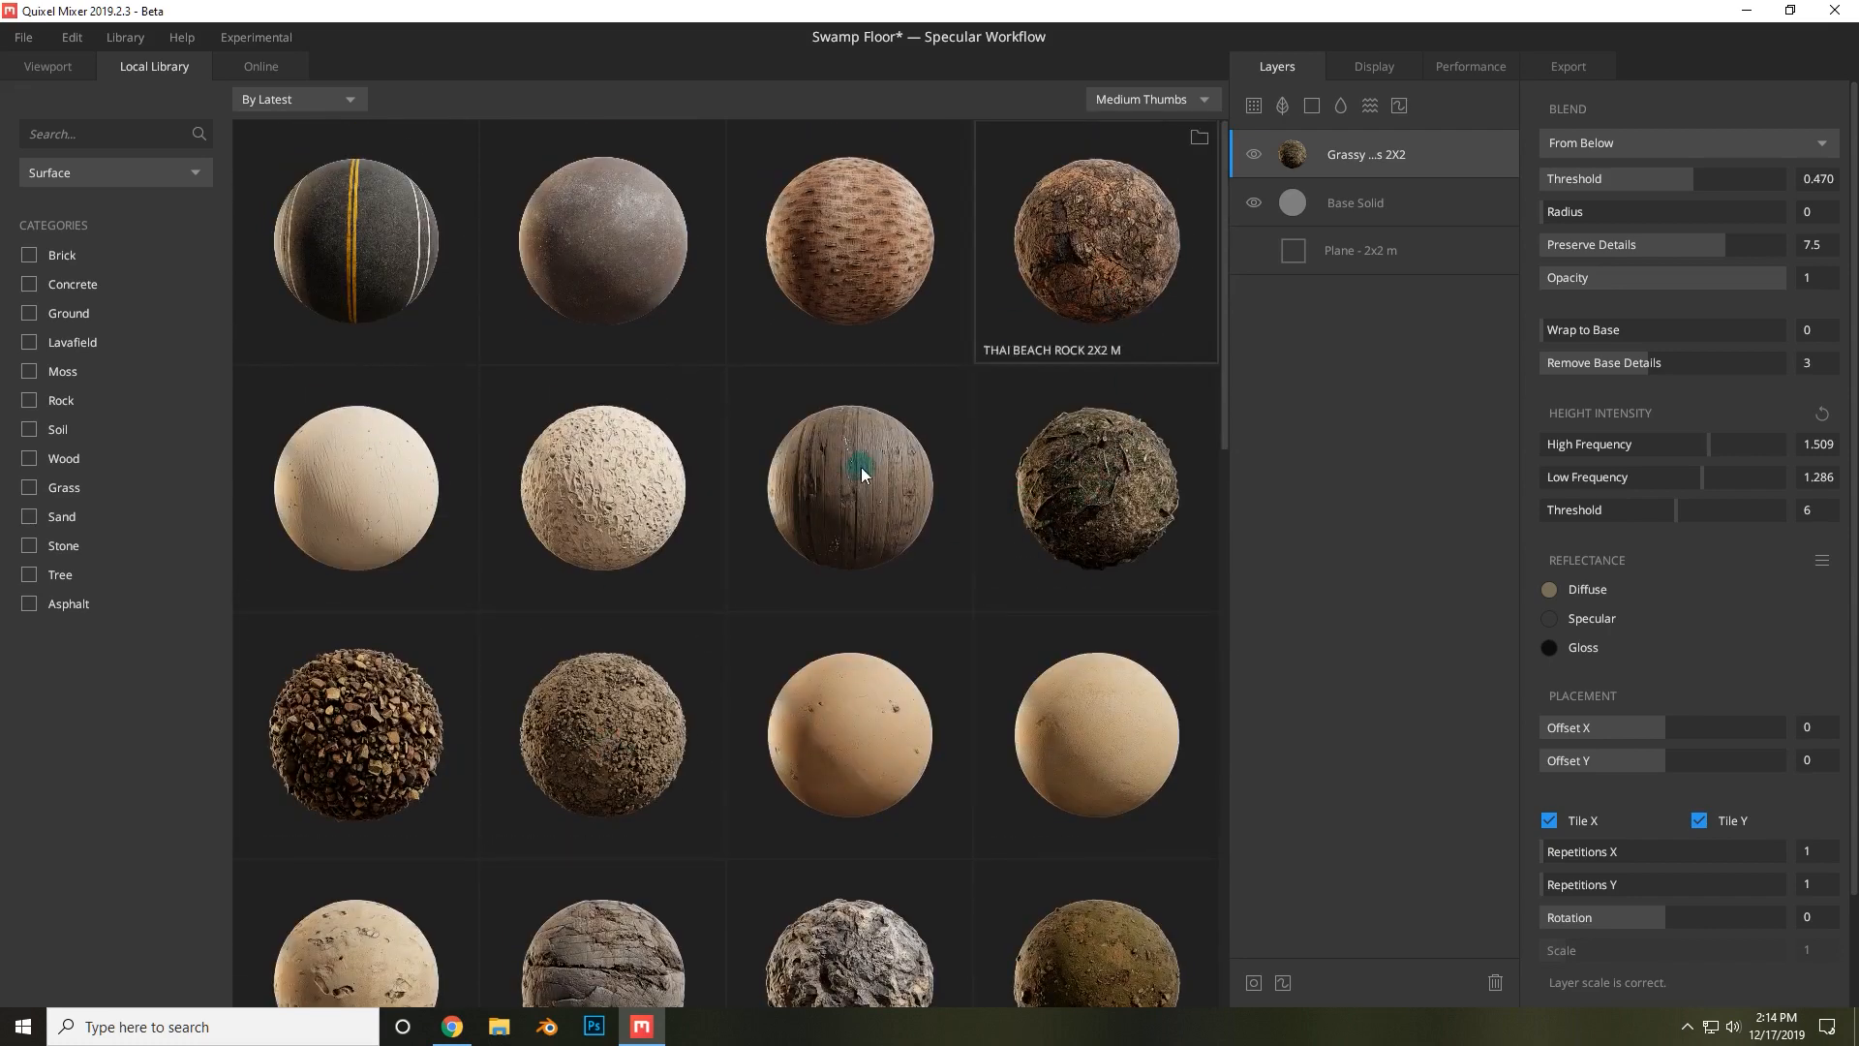
{"action": "scroll", "coordinate": [852, 489], "scroll_direction": "down", "scroll_amount": 4}
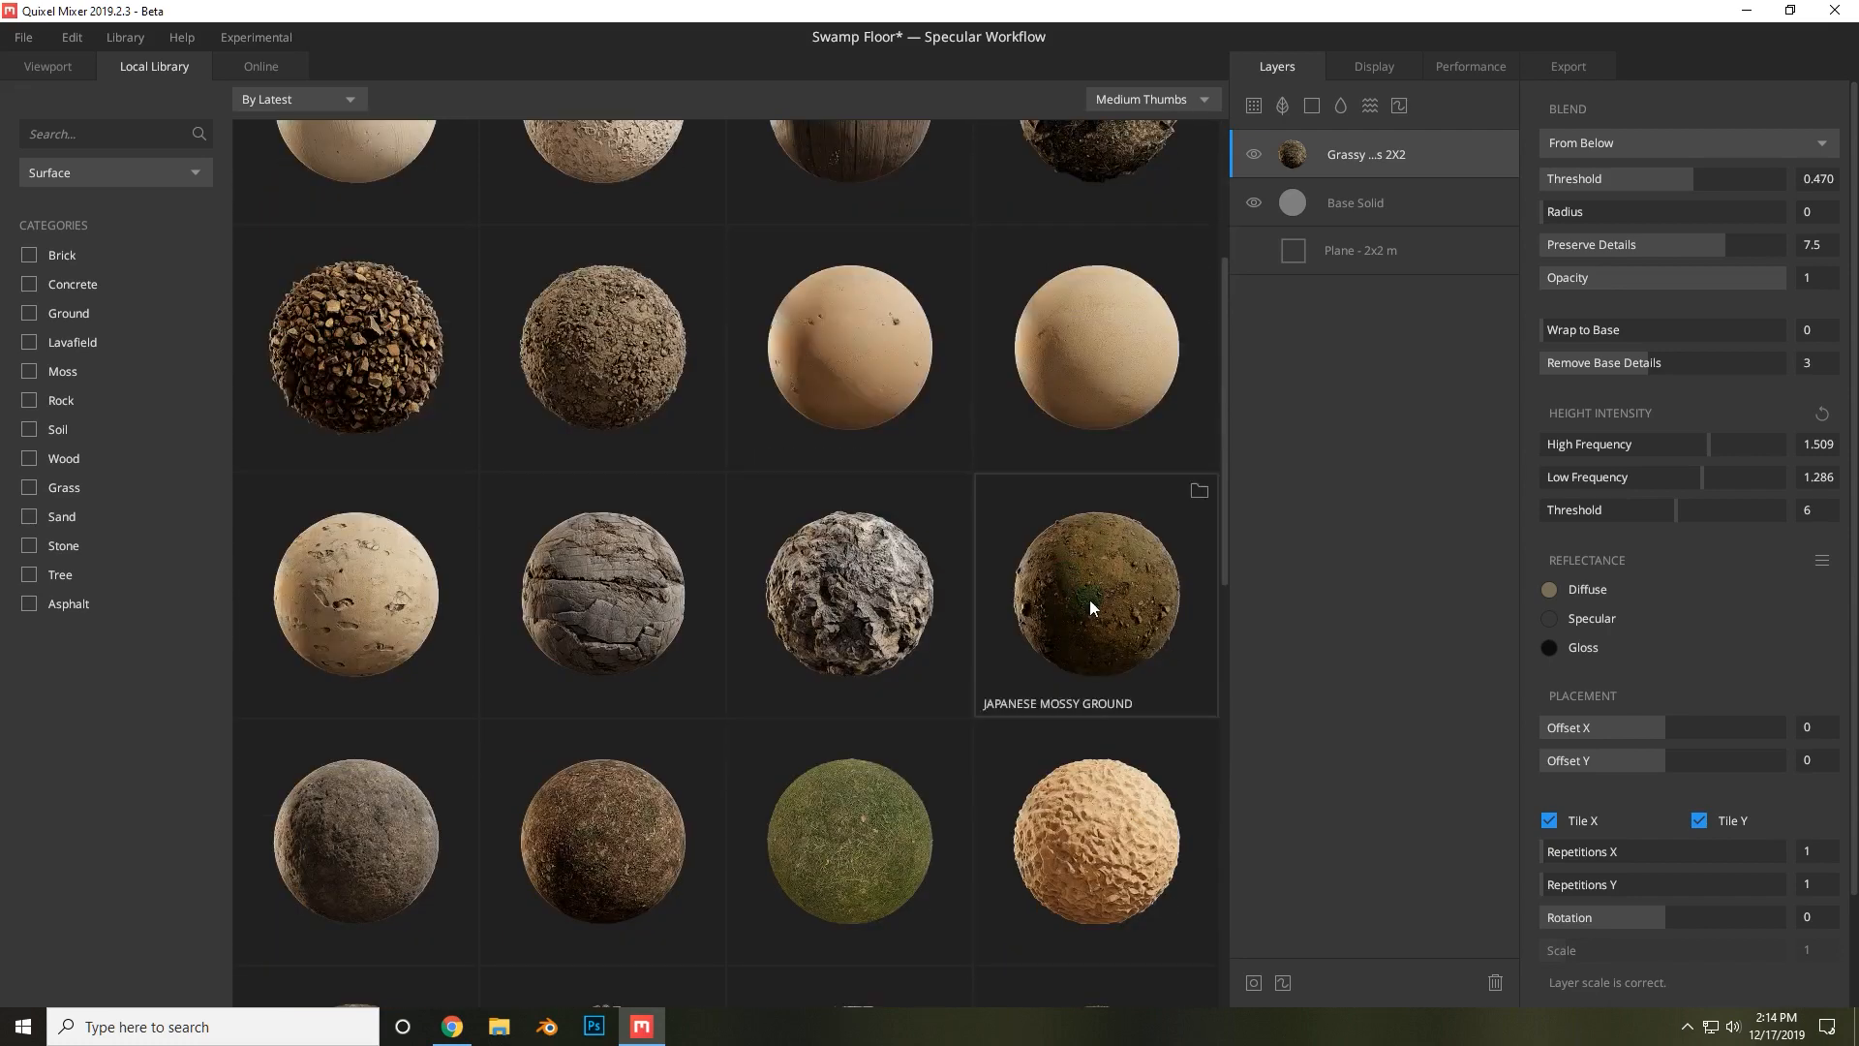
{"action": "left_click", "coordinate": [1095, 639]}
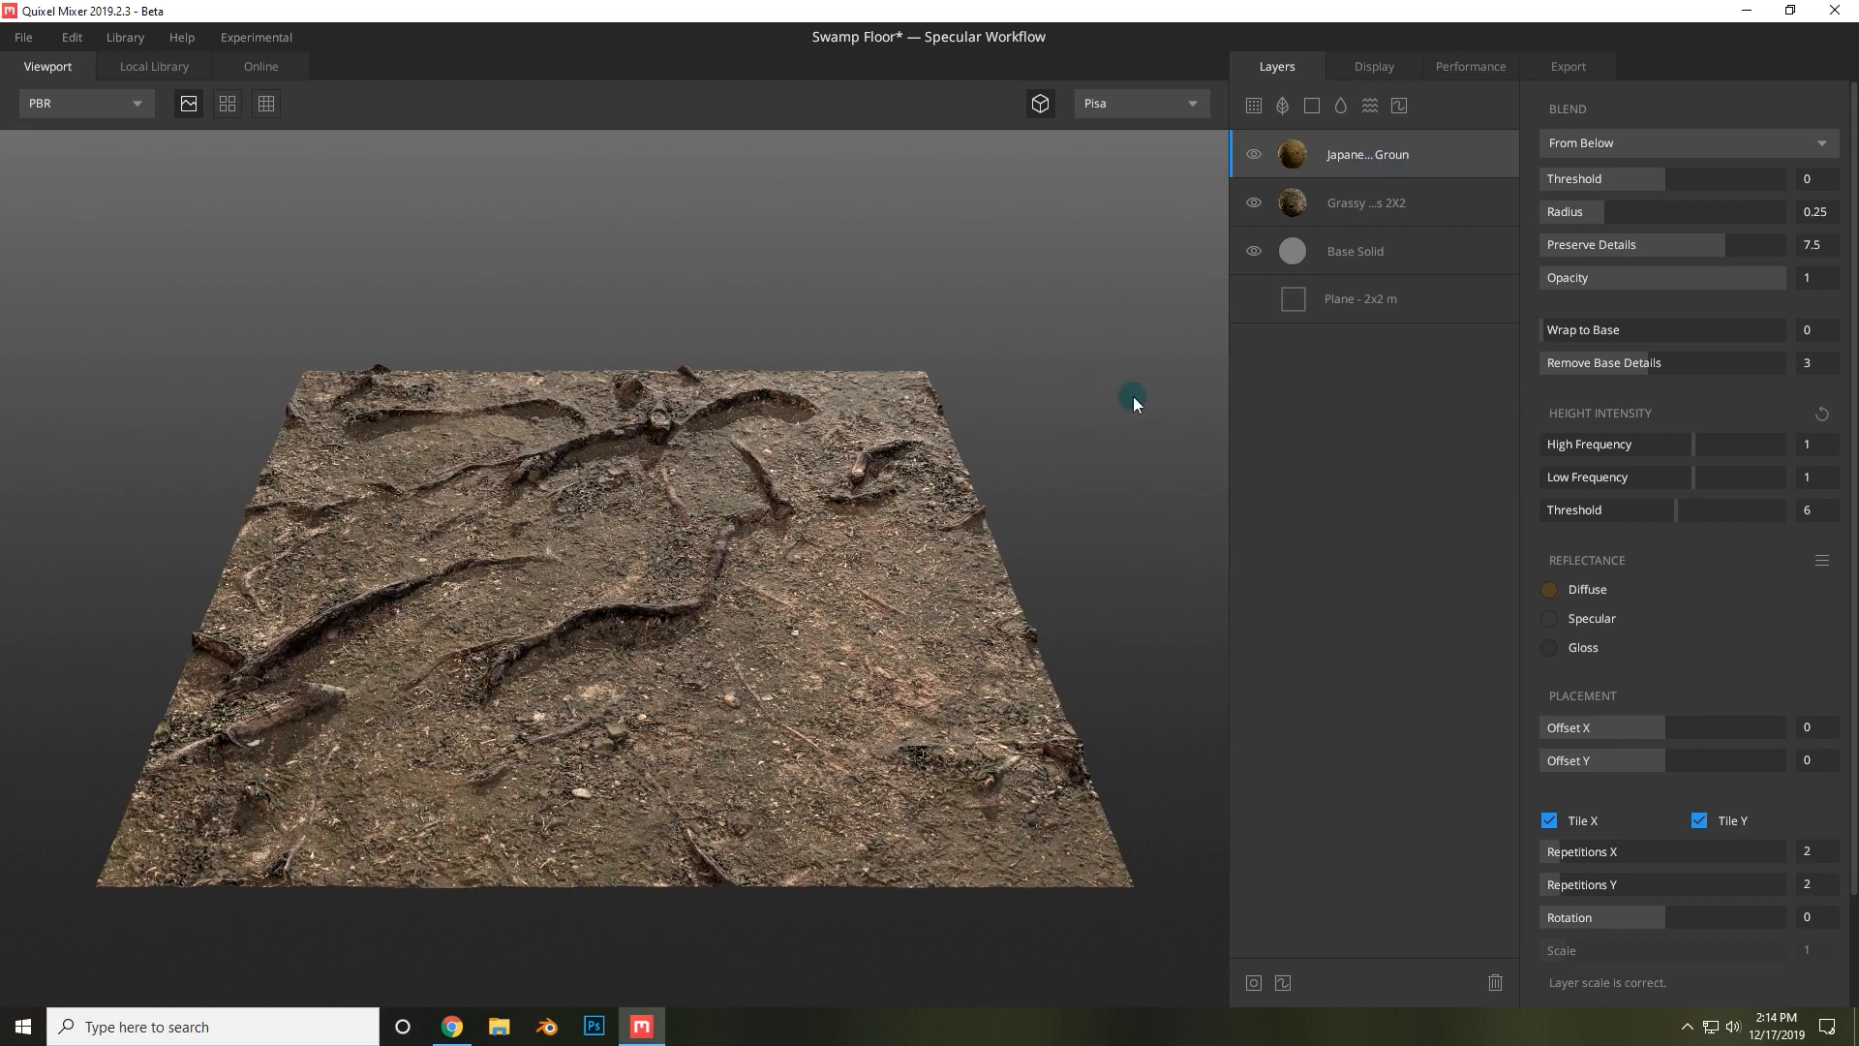
{"action": "mouse_move", "coordinate": [1629, 178]}
{"action": "left_mouse_down"}
{"action": "mouse_move", "coordinate": [1689, 178]}
{"action": "mouse_move", "coordinate": [1613, 207]}
{"action": "mouse_move", "coordinate": [1739, 207]}
{"action": "mouse_move", "coordinate": [1647, 209]}
{"action": "left_mouse_up"}
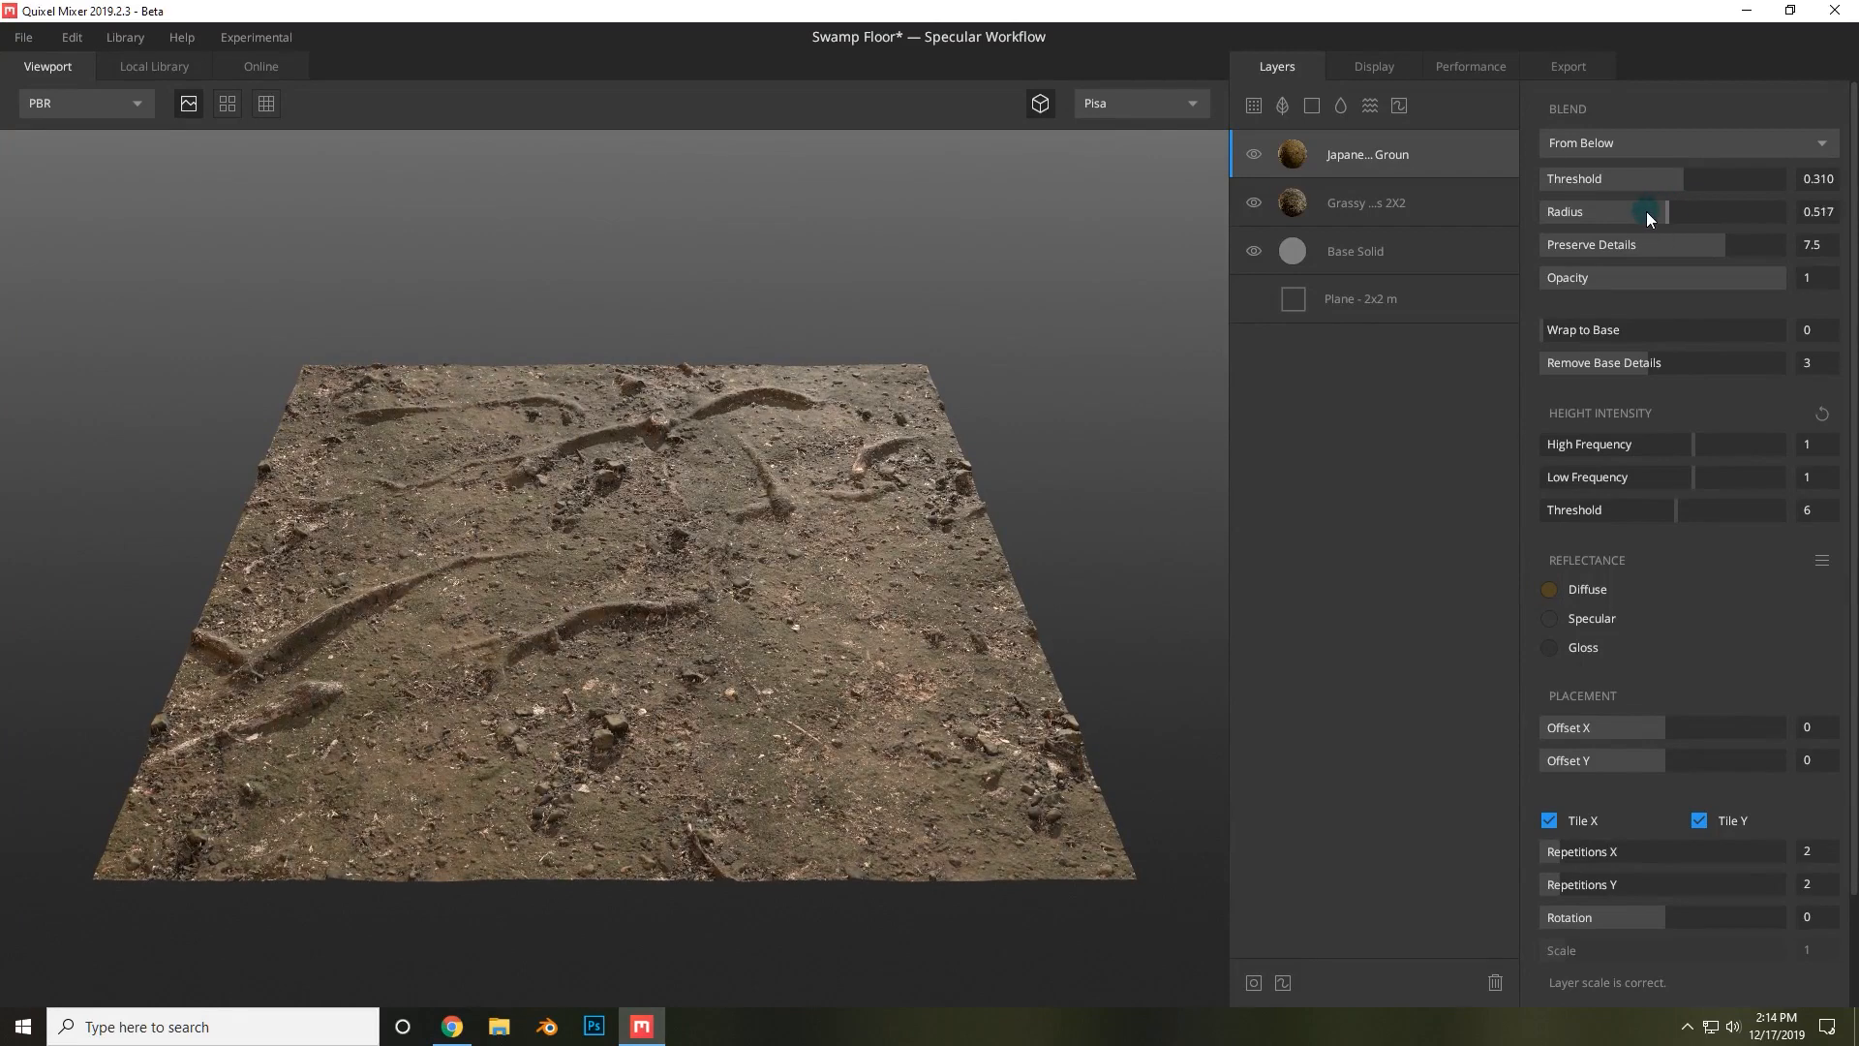
Add a noise layer beneath Japanese Mossy Ground and set its amplitude to 3.346 and frequency to 0.876.
{"action": "left_click", "coordinate": [1371, 104]}
{"action": "left_click_drag", "start_coordinate": [1373, 148], "coordinate": [1372, 214]}
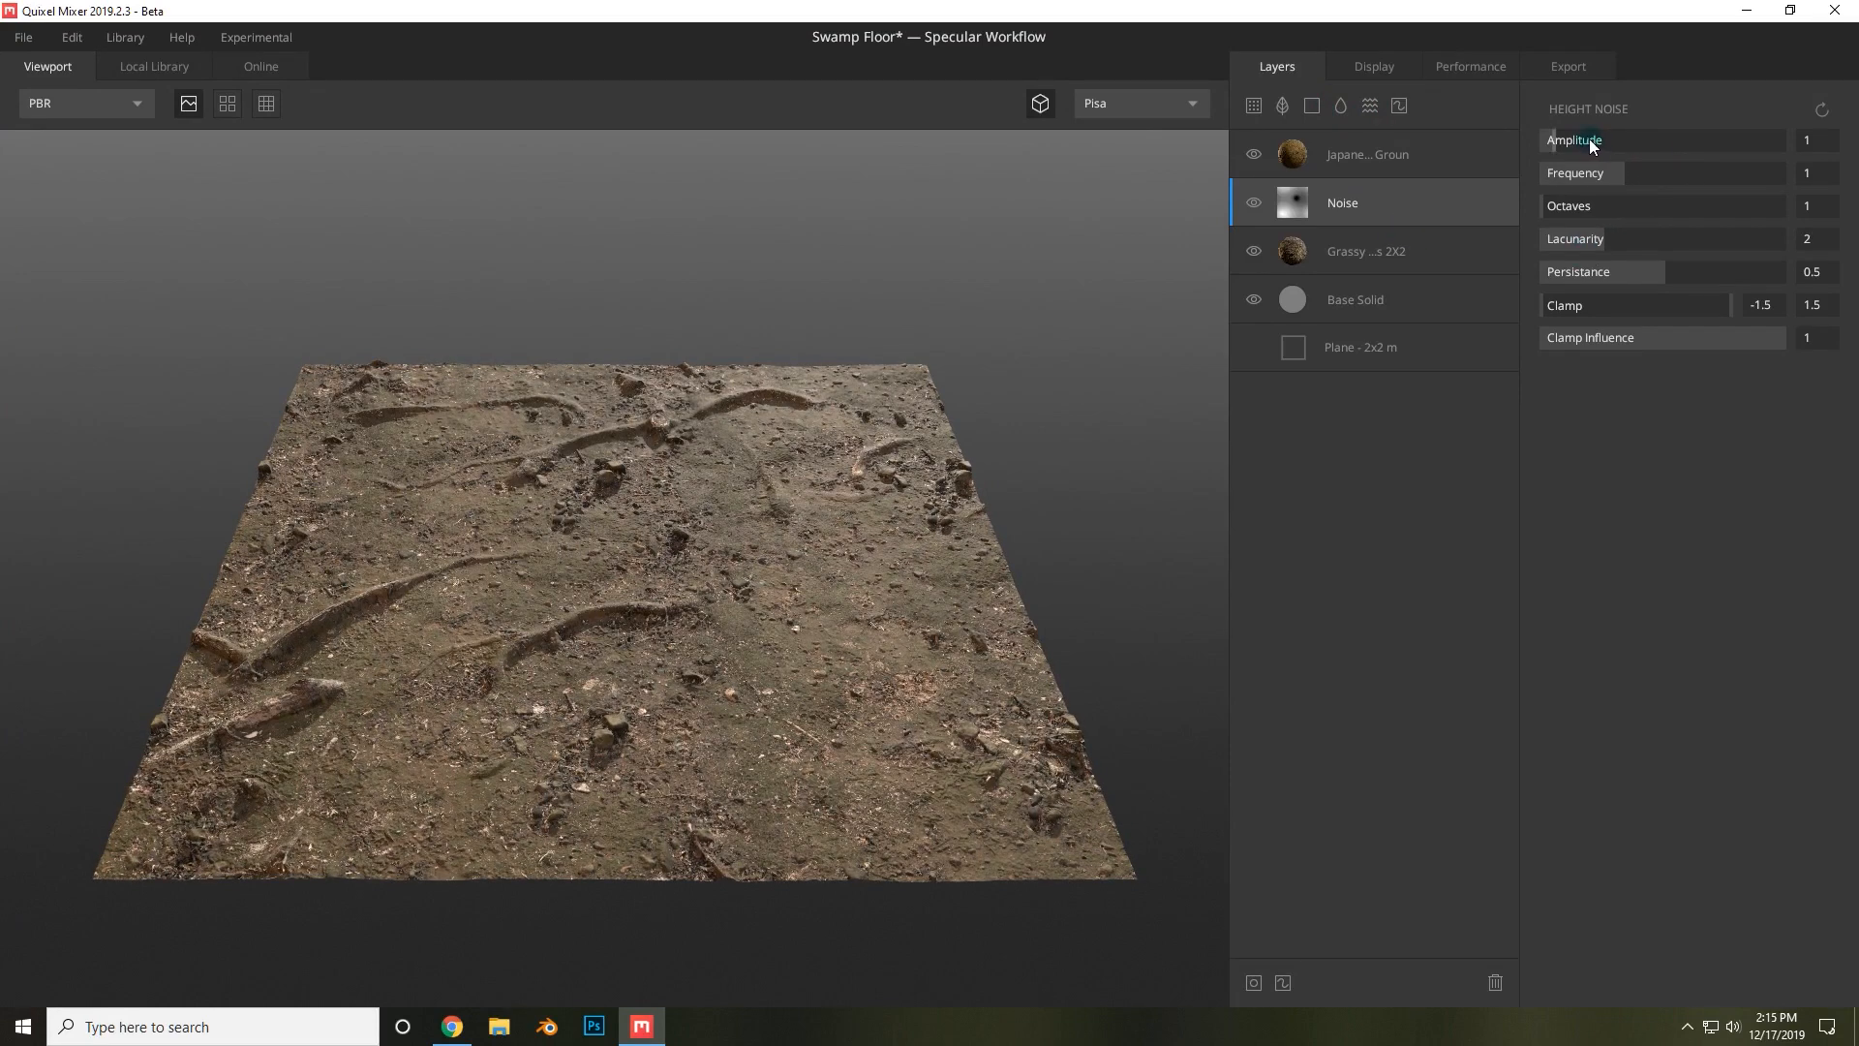
{"action": "mouse_move", "coordinate": [1590, 140]}
{"action": "left_mouse_down"}
{"action": "mouse_move", "coordinate": [1619, 136]}
{"action": "mouse_move", "coordinate": [1602, 135]}
{"action": "left_mouse_up"}
{"action": "left_click_drag", "start_coordinate": [1613, 141], "coordinate": [1607, 138]}
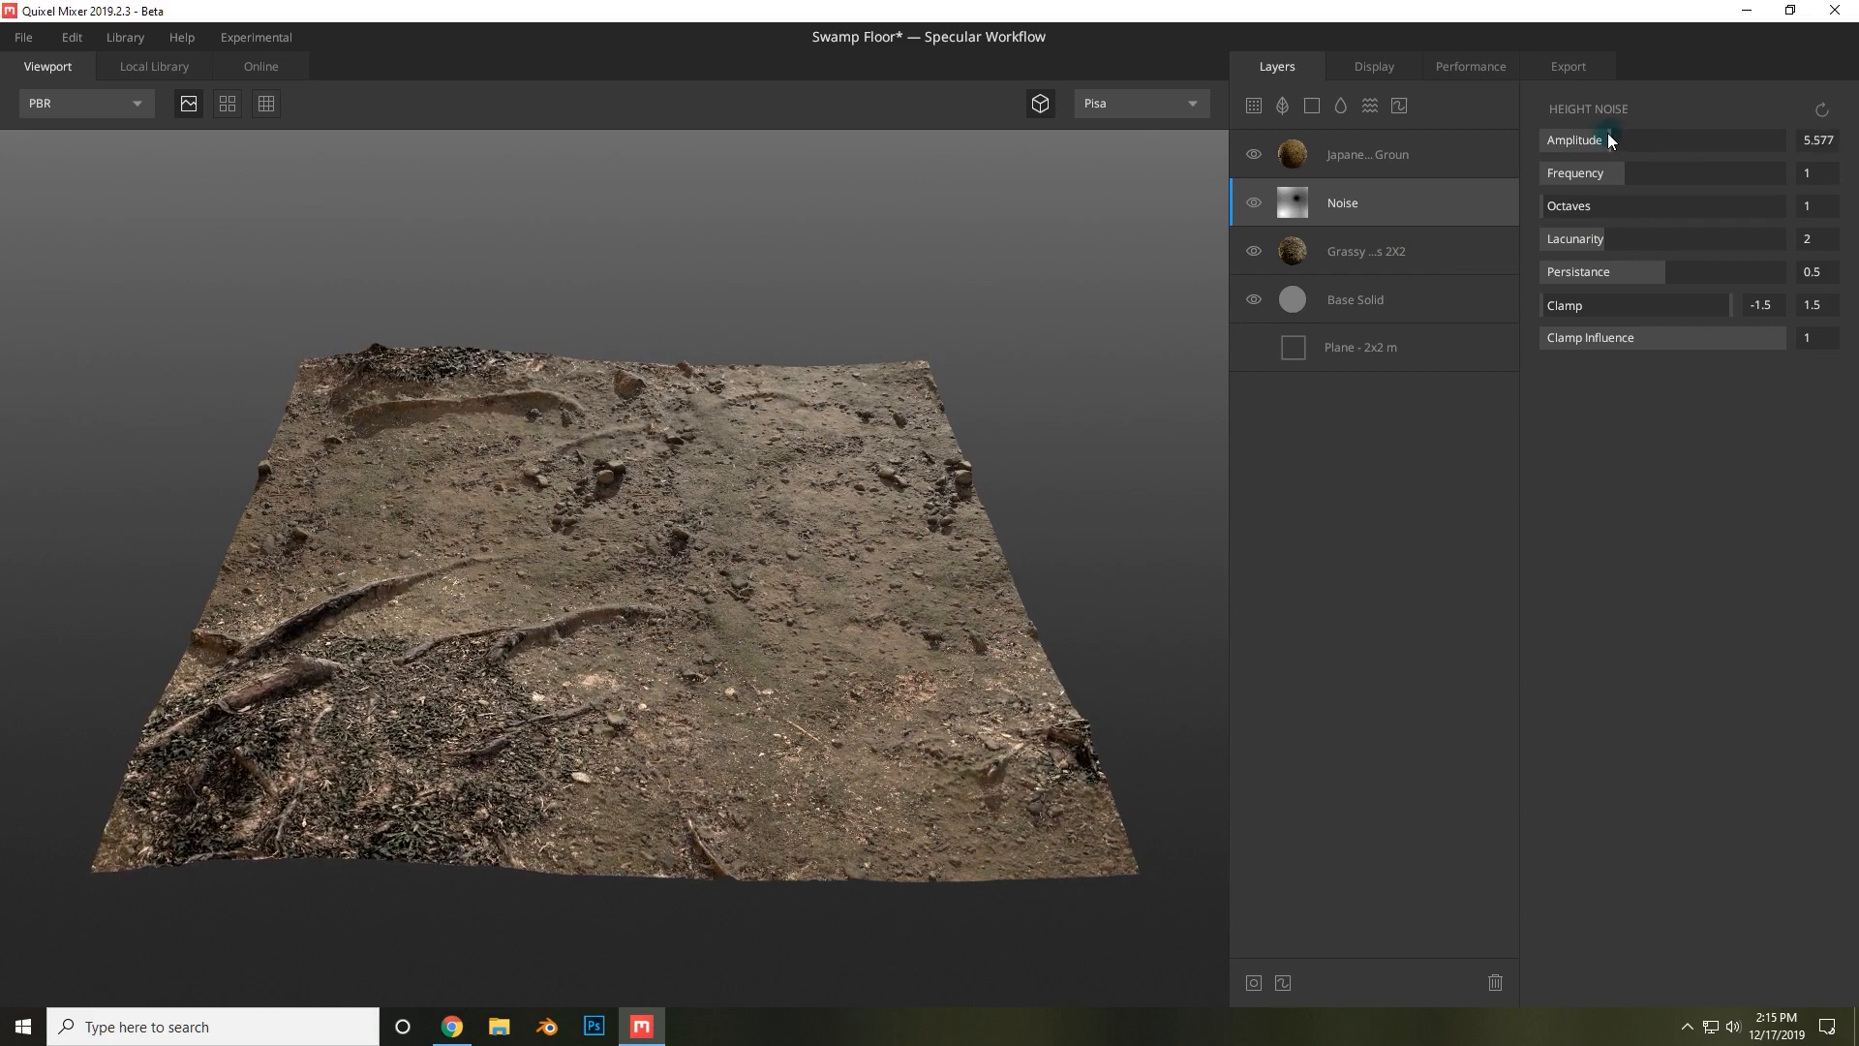
{"action": "left_click_drag", "start_coordinate": [1013, 463], "coordinate": [1070, 325]}
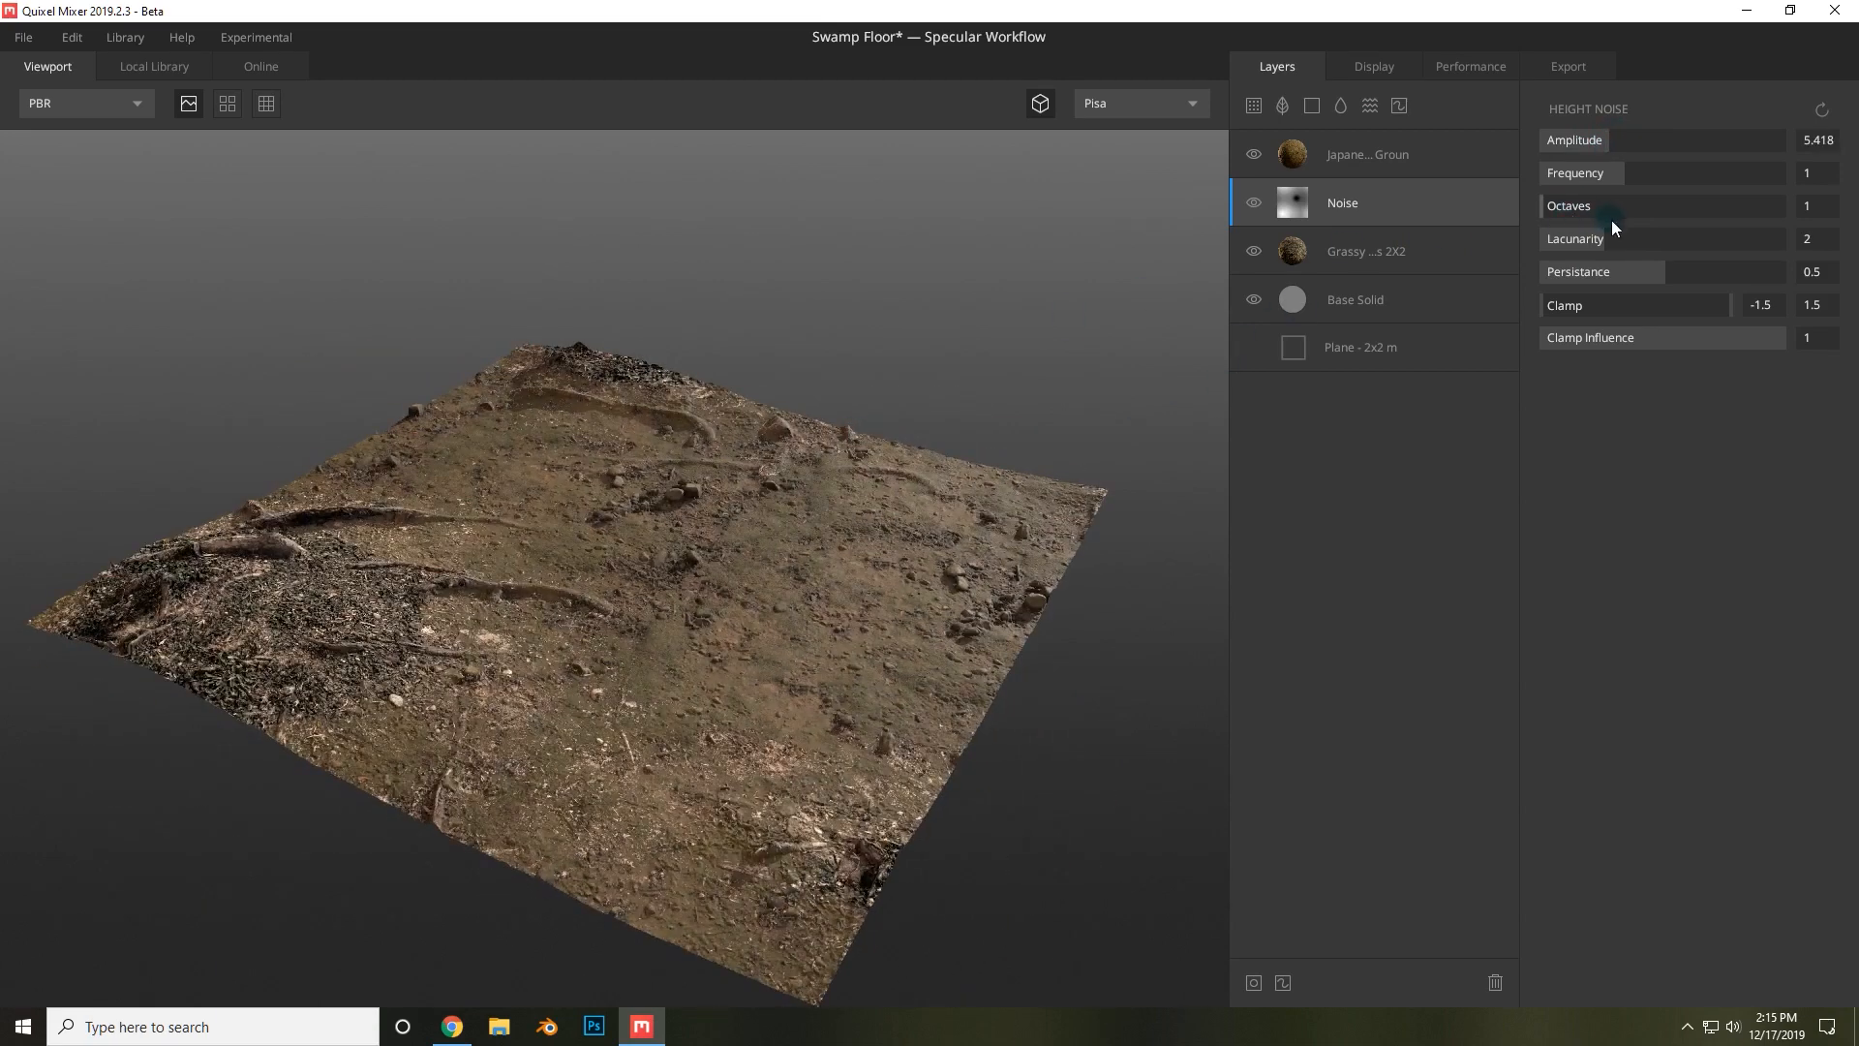
{"action": "left_click_drag", "start_coordinate": [1590, 205], "coordinate": [1513, 201]}
{"action": "left_click_drag", "start_coordinate": [1619, 172], "coordinate": [1762, 182]}
{"action": "mouse_move", "coordinate": [1607, 137]}
{"action": "left_mouse_down"}
{"action": "mouse_move", "coordinate": [1566, 138]}
{"action": "mouse_move", "coordinate": [1584, 141]}
{"action": "left_mouse_up"}
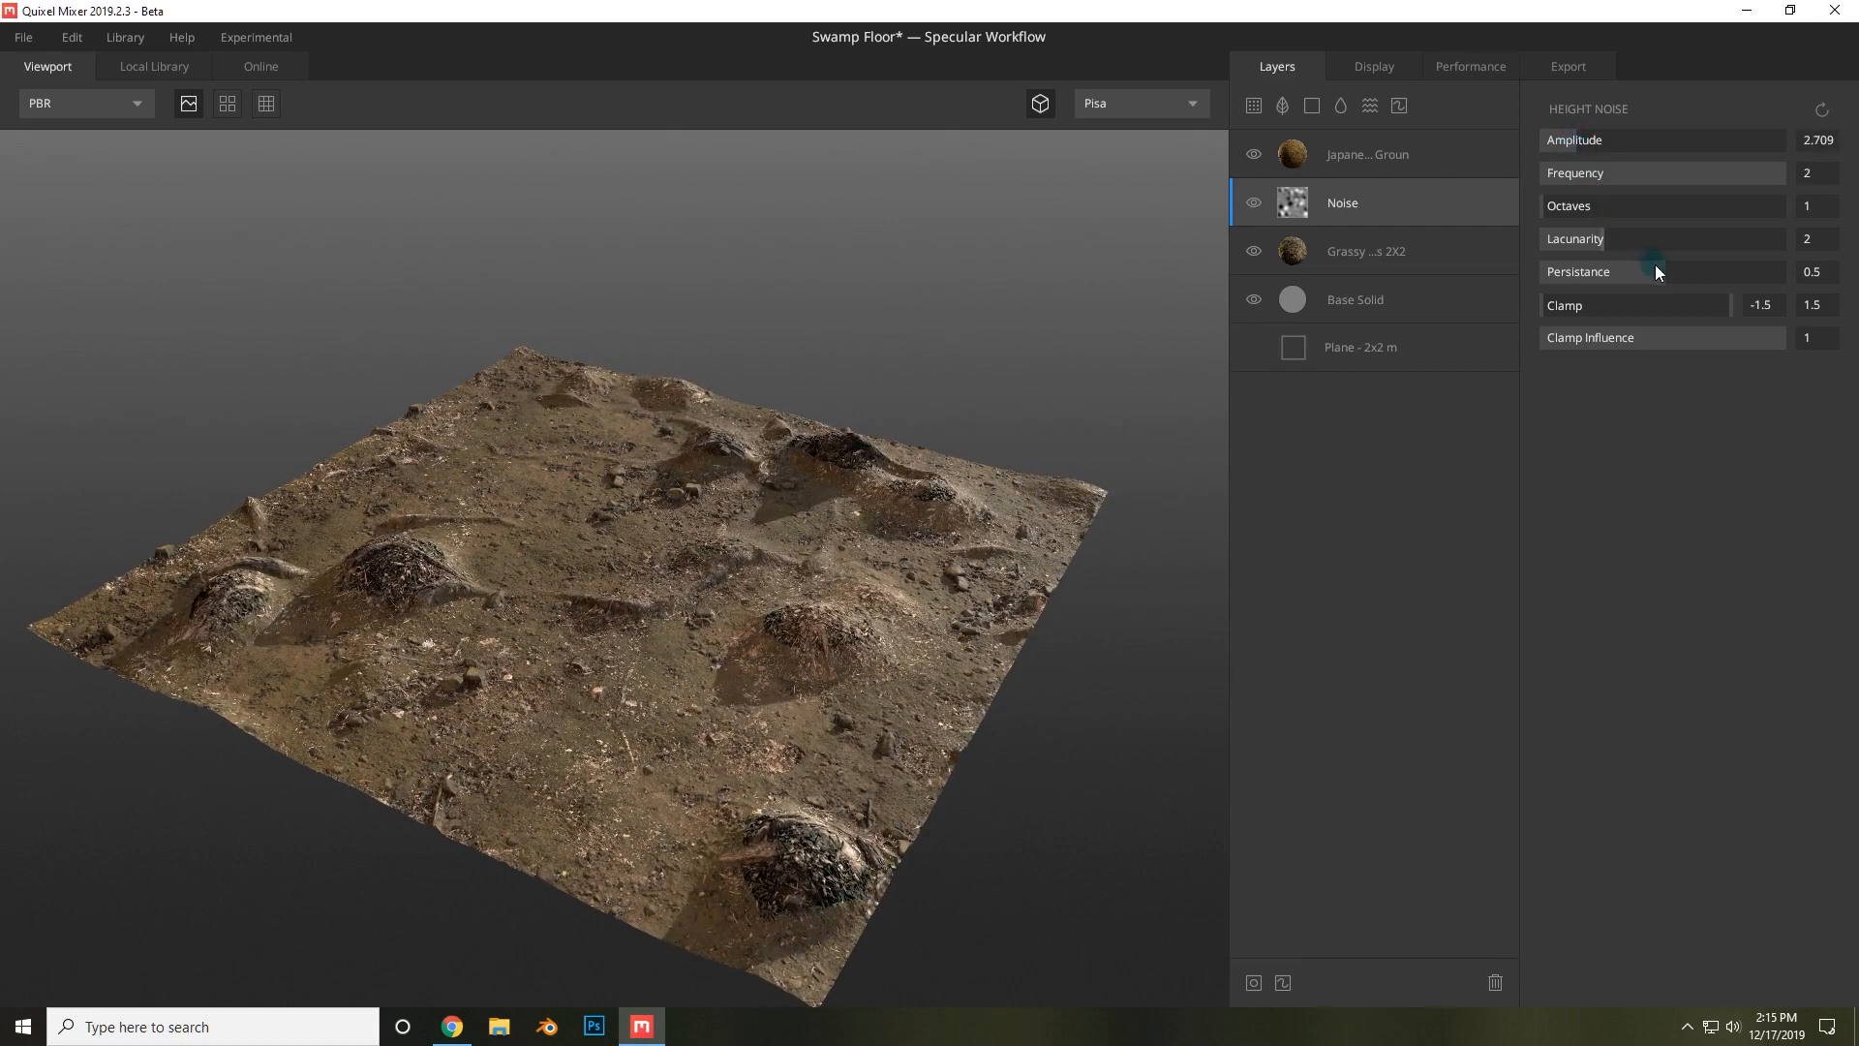
{"action": "left_click_drag", "start_coordinate": [1708, 178], "coordinate": [1585, 142]}
{"action": "left_click_drag", "start_coordinate": [804, 407], "coordinate": [1001, 527]}
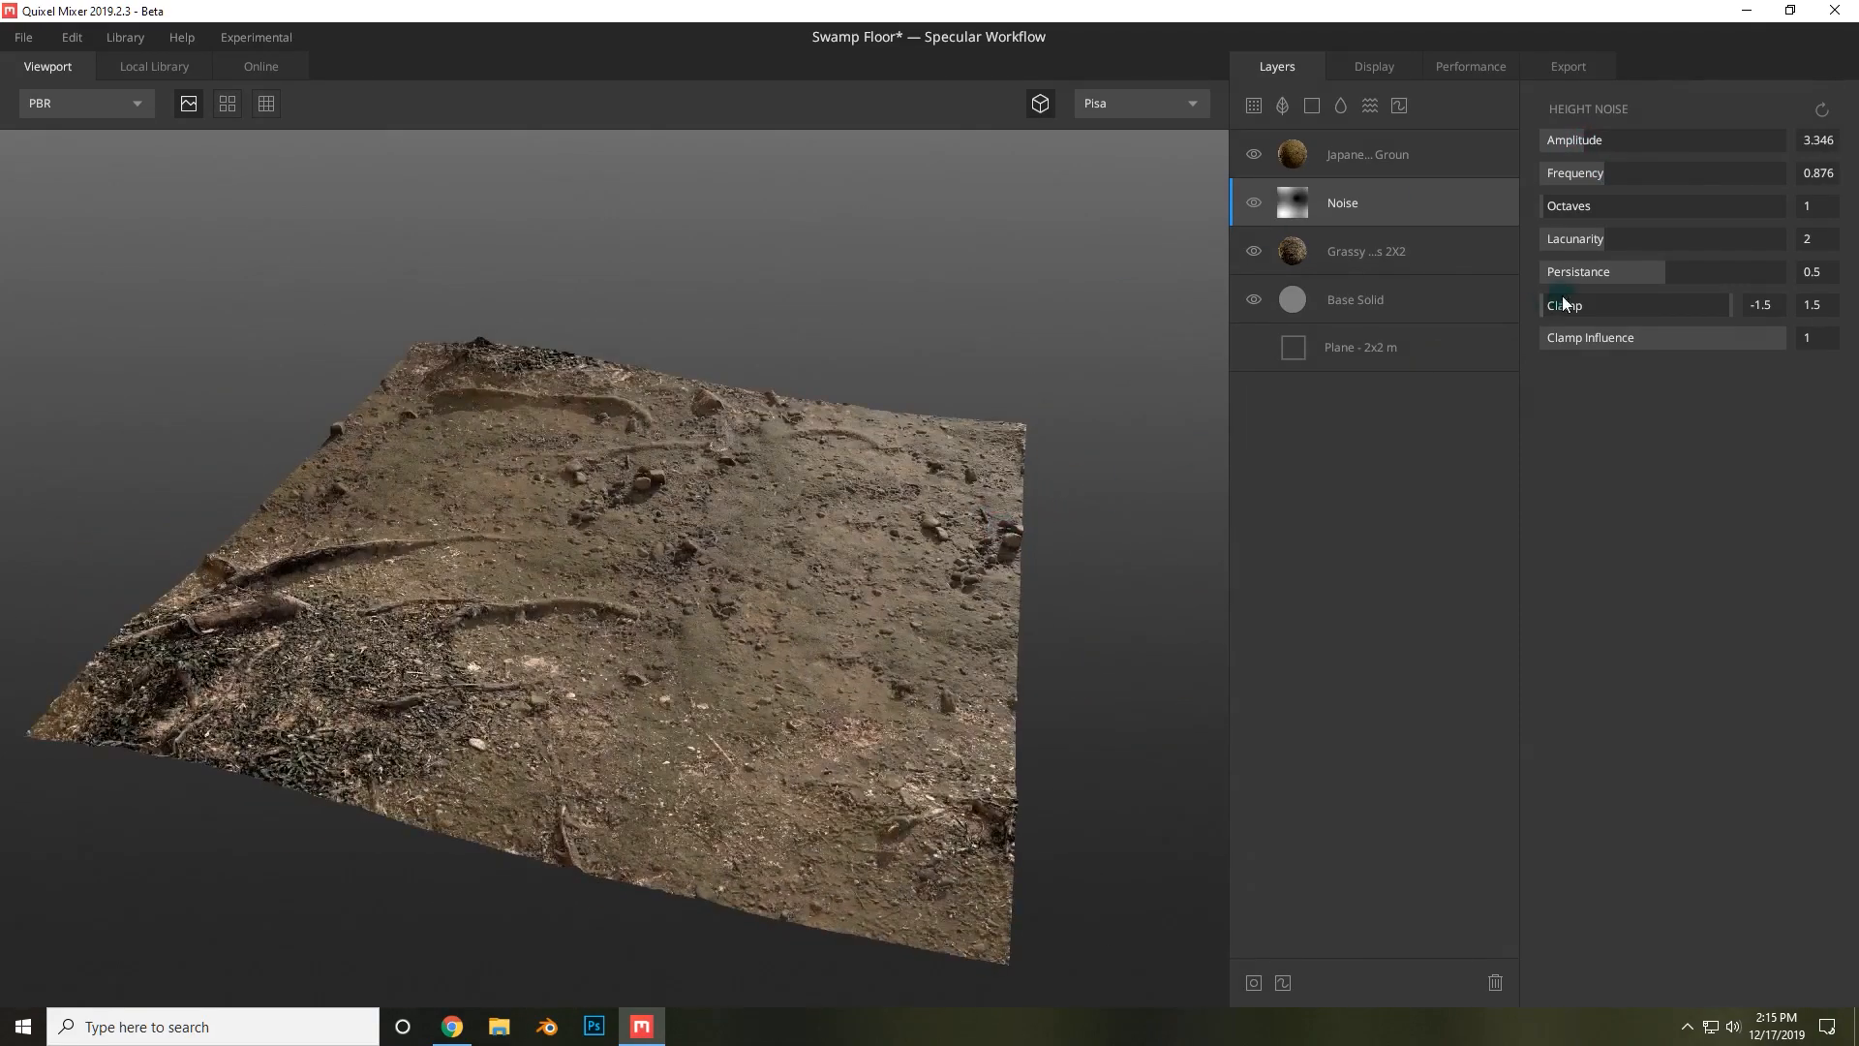
Set the noise layer's persistence to 0.573 and lacunarity to 2.201.
{"action": "left_click_drag", "start_coordinate": [1693, 264], "coordinate": [1719, 265]}
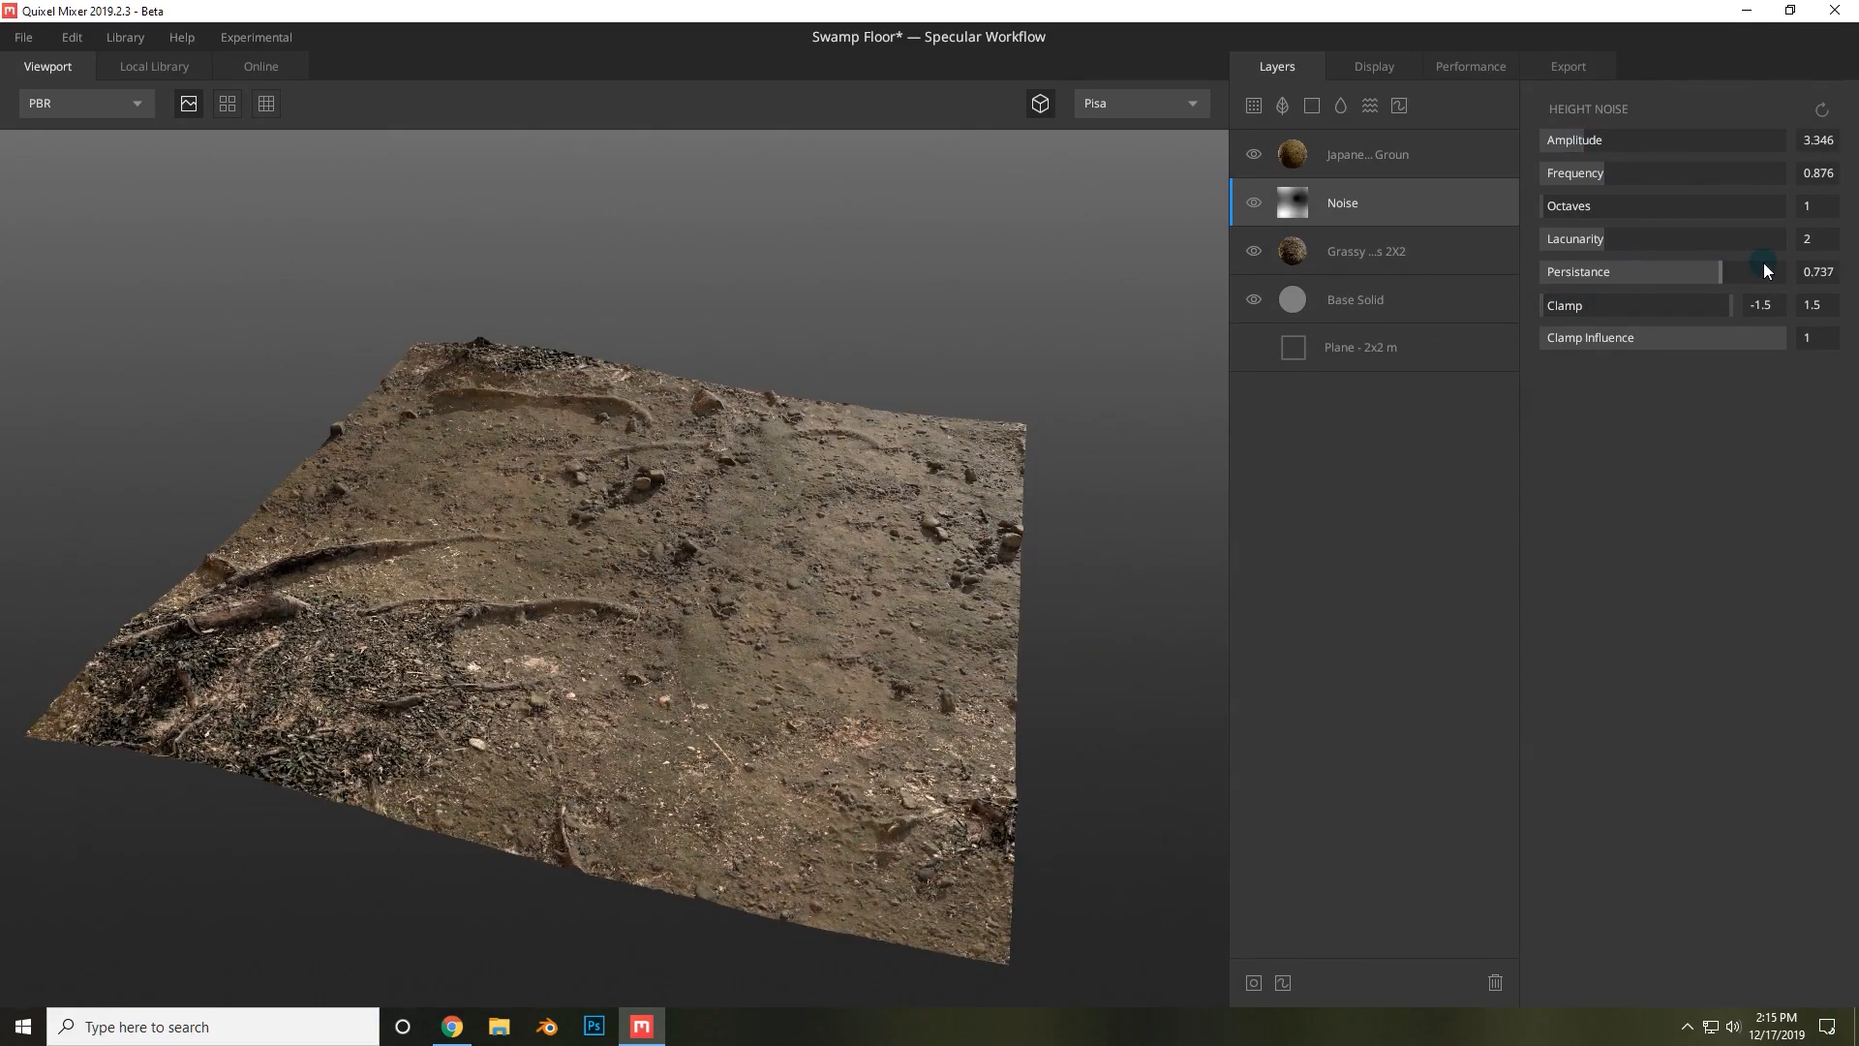
{"action": "left_click", "coordinate": [1681, 271]}
{"action": "mouse_move", "coordinate": [1619, 237]}
{"action": "left_mouse_down"}
{"action": "mouse_move", "coordinate": [1652, 236]}
{"action": "mouse_move", "coordinate": [1629, 238]}
{"action": "left_mouse_up"}
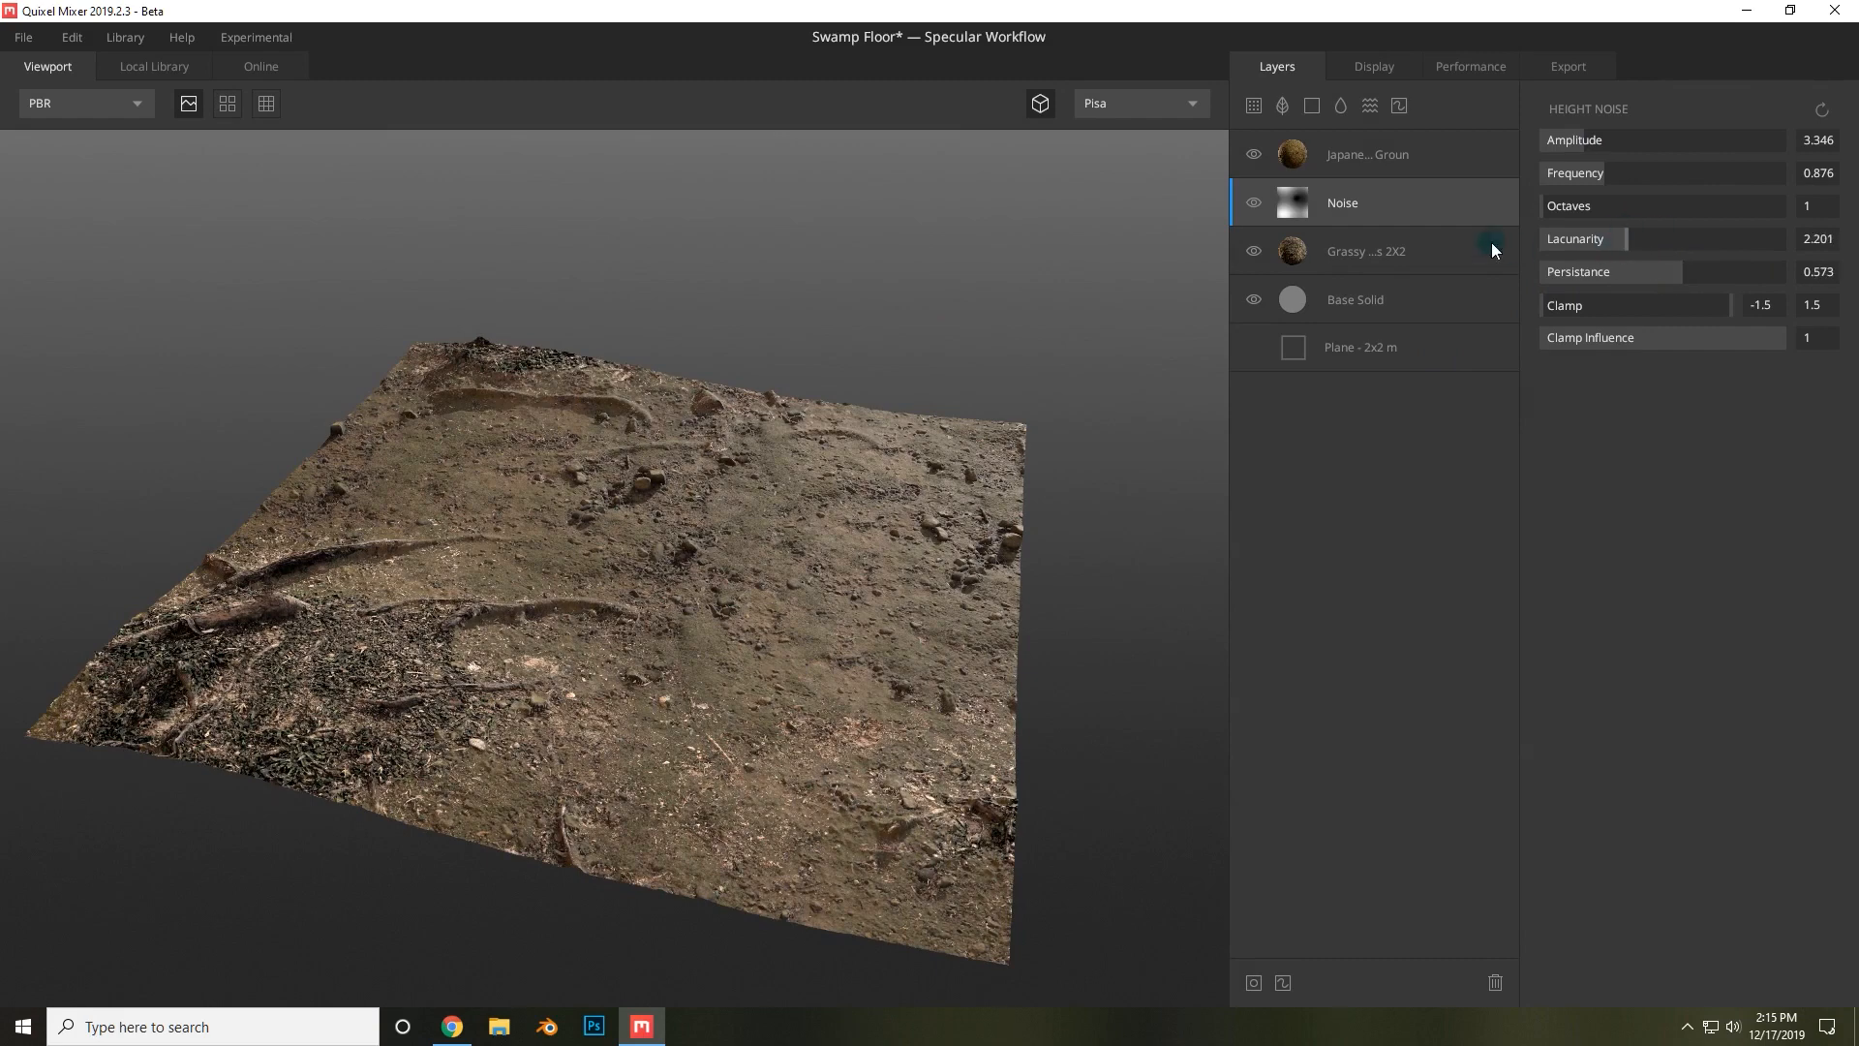
Set the Japanese Mossy Ground layer's wrap to base to 0.195 and remove base details to 7.
{"action": "left_click", "coordinate": [1392, 165]}
{"action": "left_click_drag", "start_coordinate": [1652, 329], "coordinate": [1572, 310]}
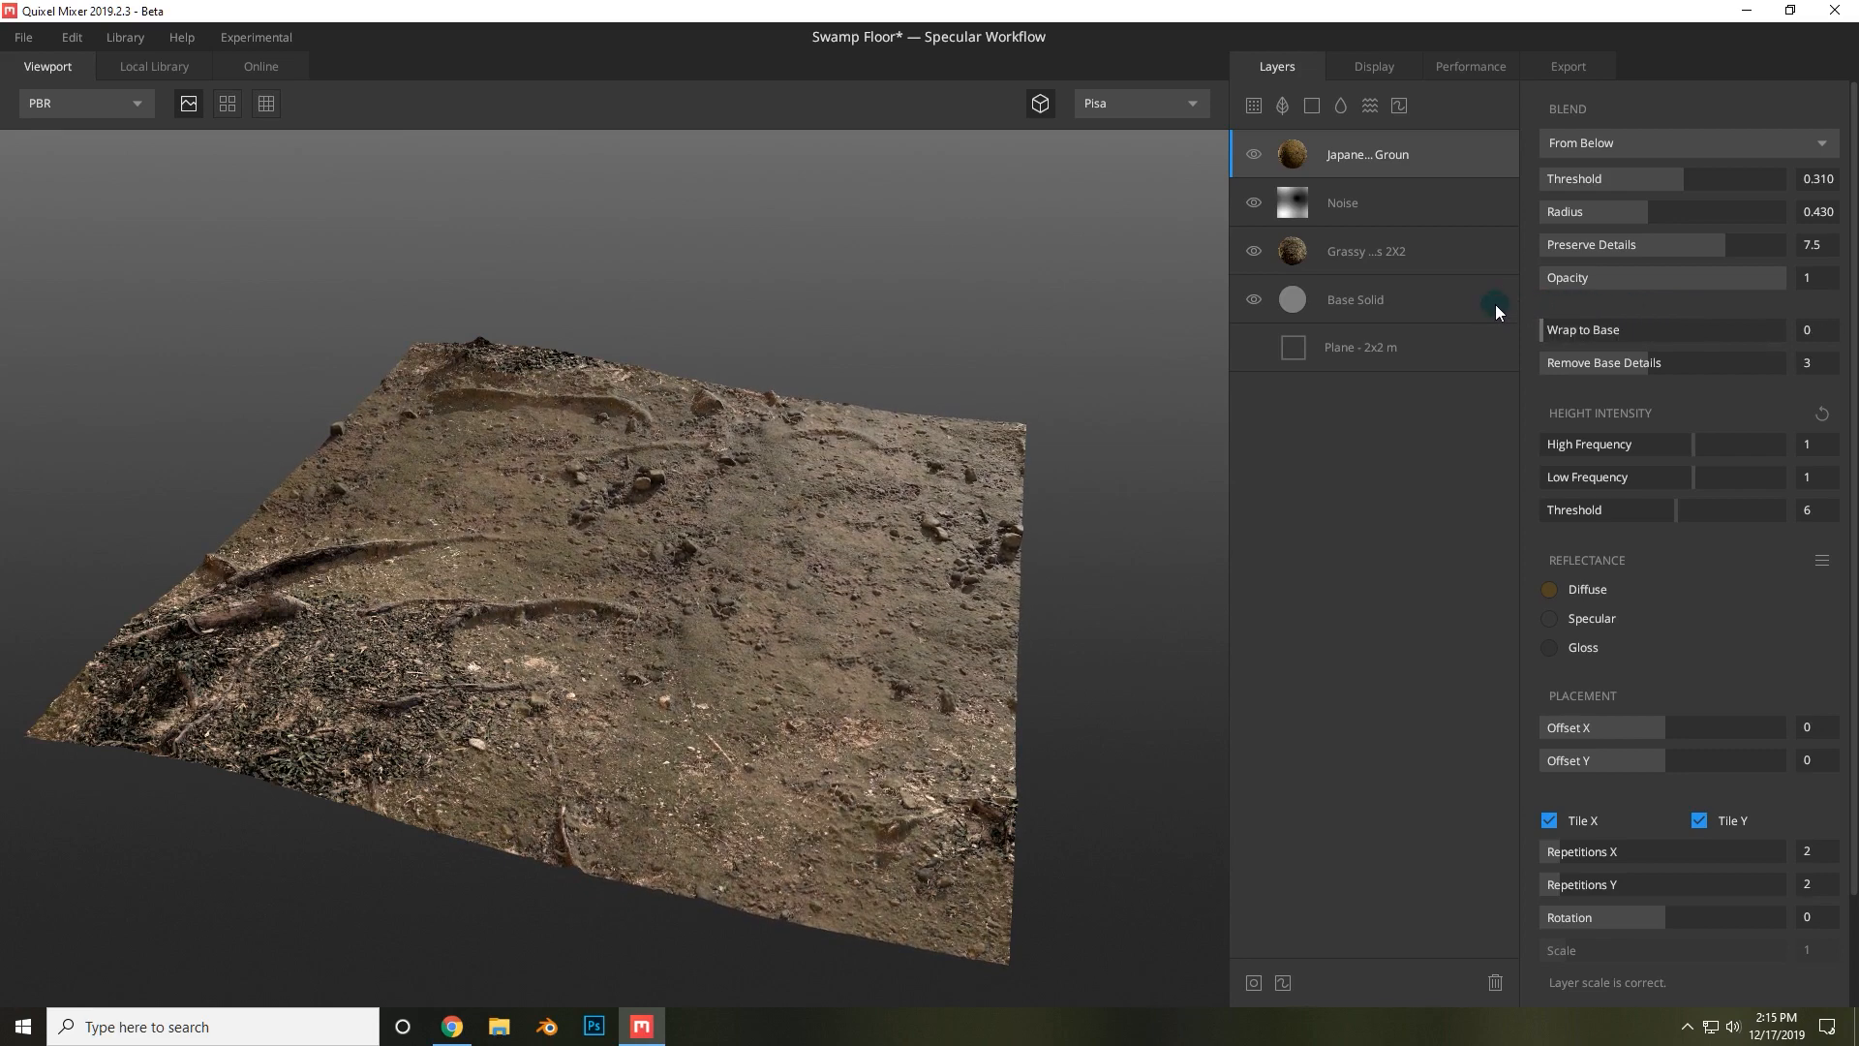
{"action": "left_click", "coordinate": [1590, 327]}
{"action": "left_click_drag", "start_coordinate": [1650, 362], "coordinate": [1779, 375]}
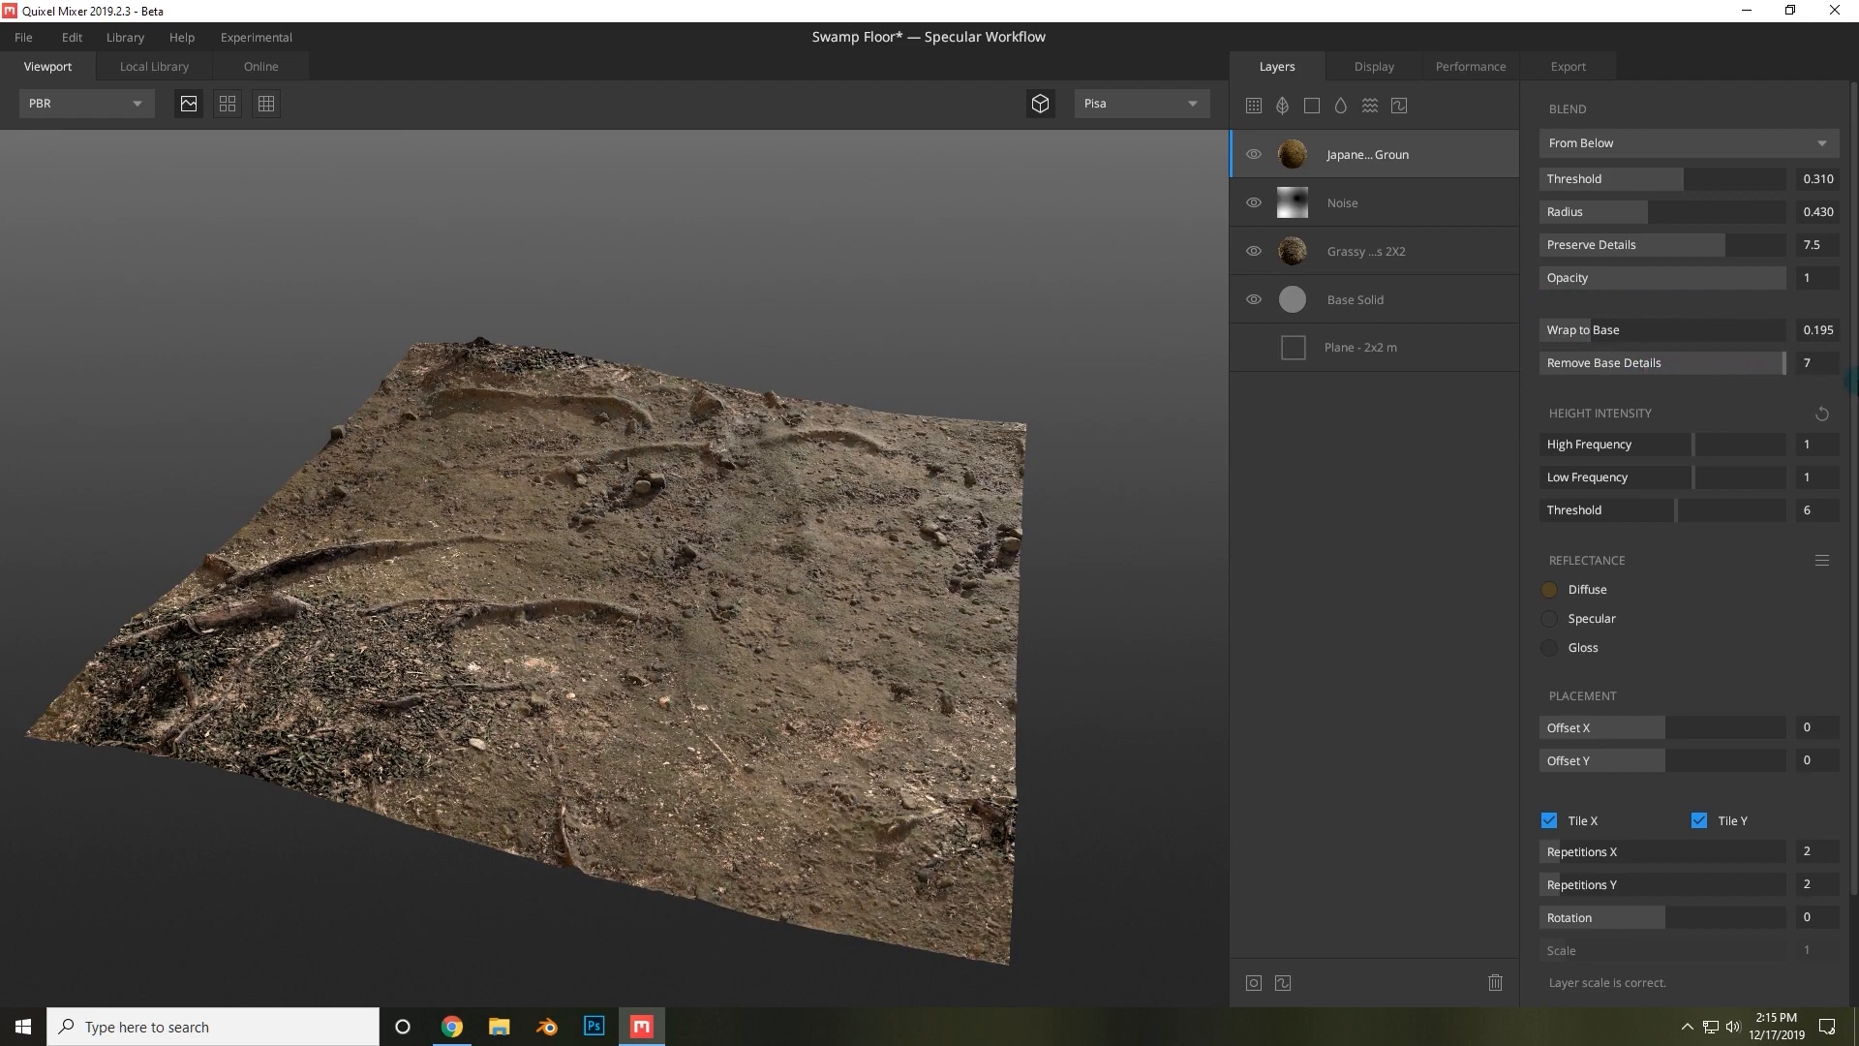
Set the Japanese Mossy Ground height intensity to high frequency 0.430 and low frequency 0.844.
{"action": "mouse_move", "coordinate": [1709, 441]}
{"action": "left_mouse_down"}
{"action": "mouse_move", "coordinate": [1773, 440]}
{"action": "mouse_move", "coordinate": [1675, 440]}
{"action": "left_mouse_up"}
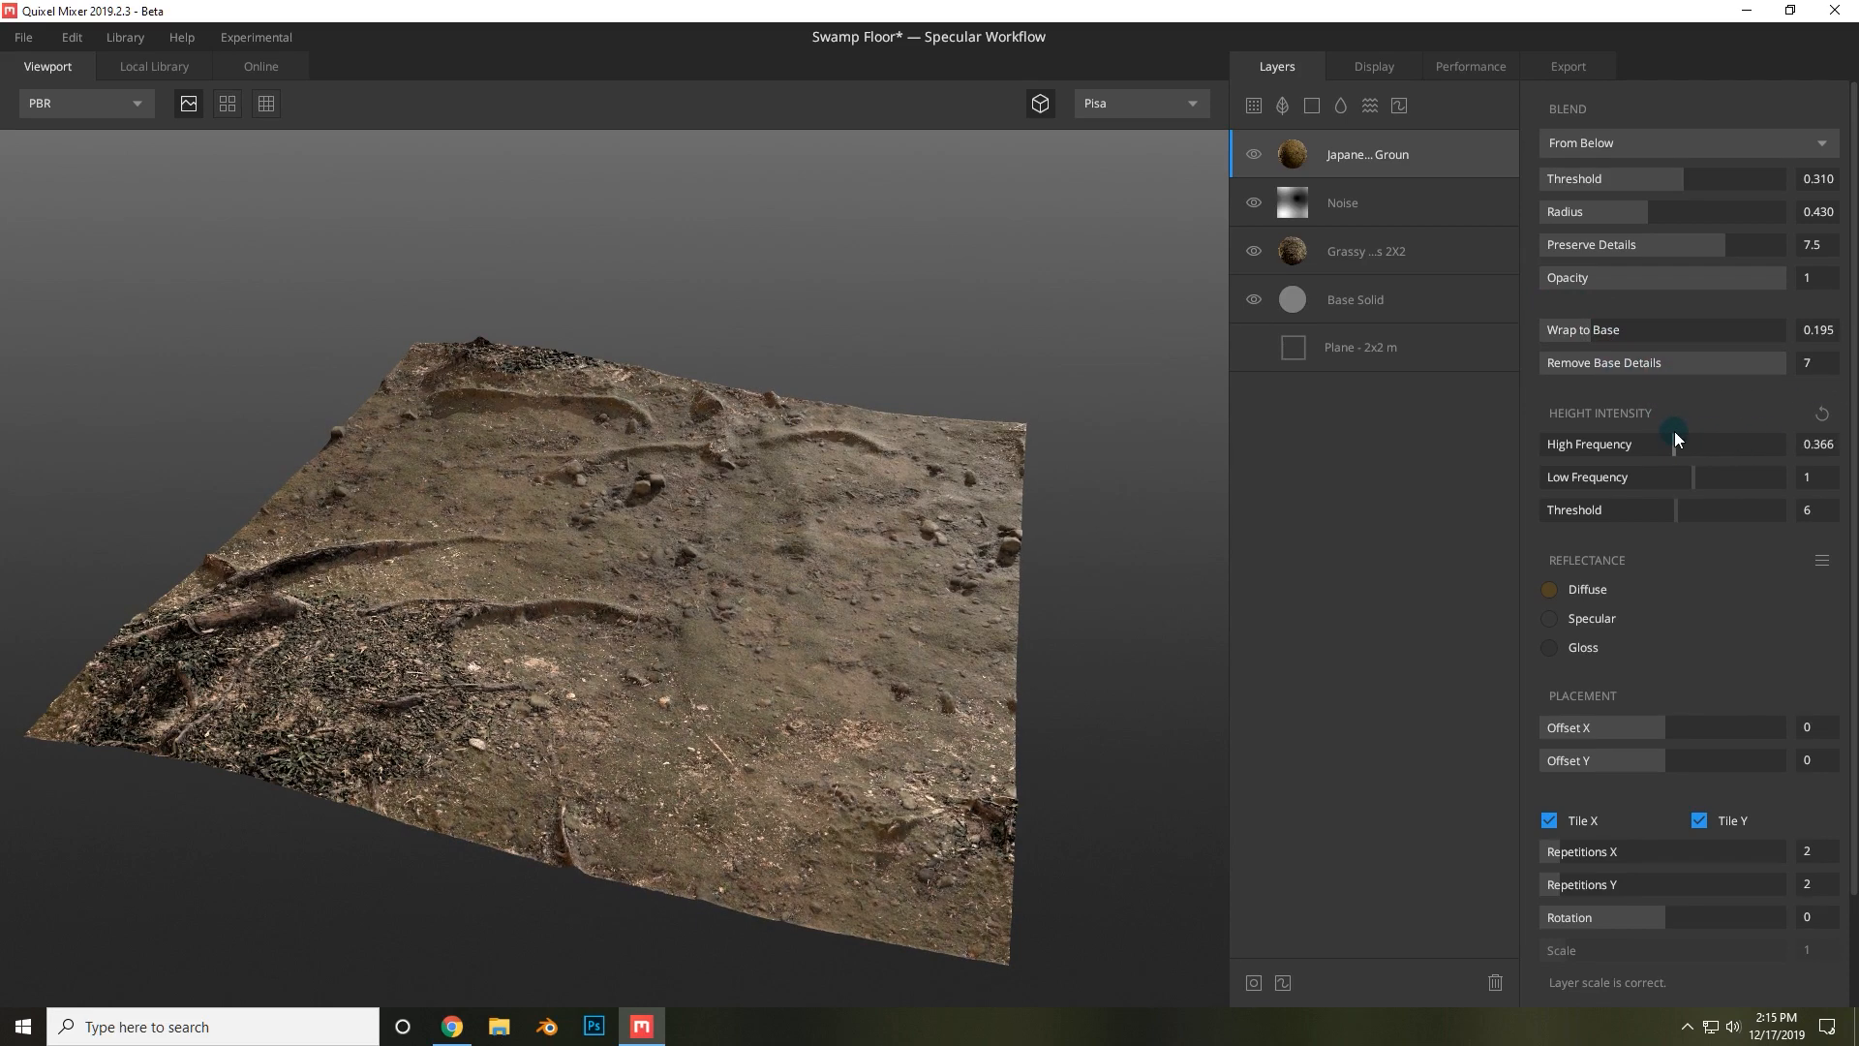
{"action": "left_click", "coordinate": [850, 503]}
{"action": "left_click_drag", "start_coordinate": [949, 490], "coordinate": [1300, 516]}
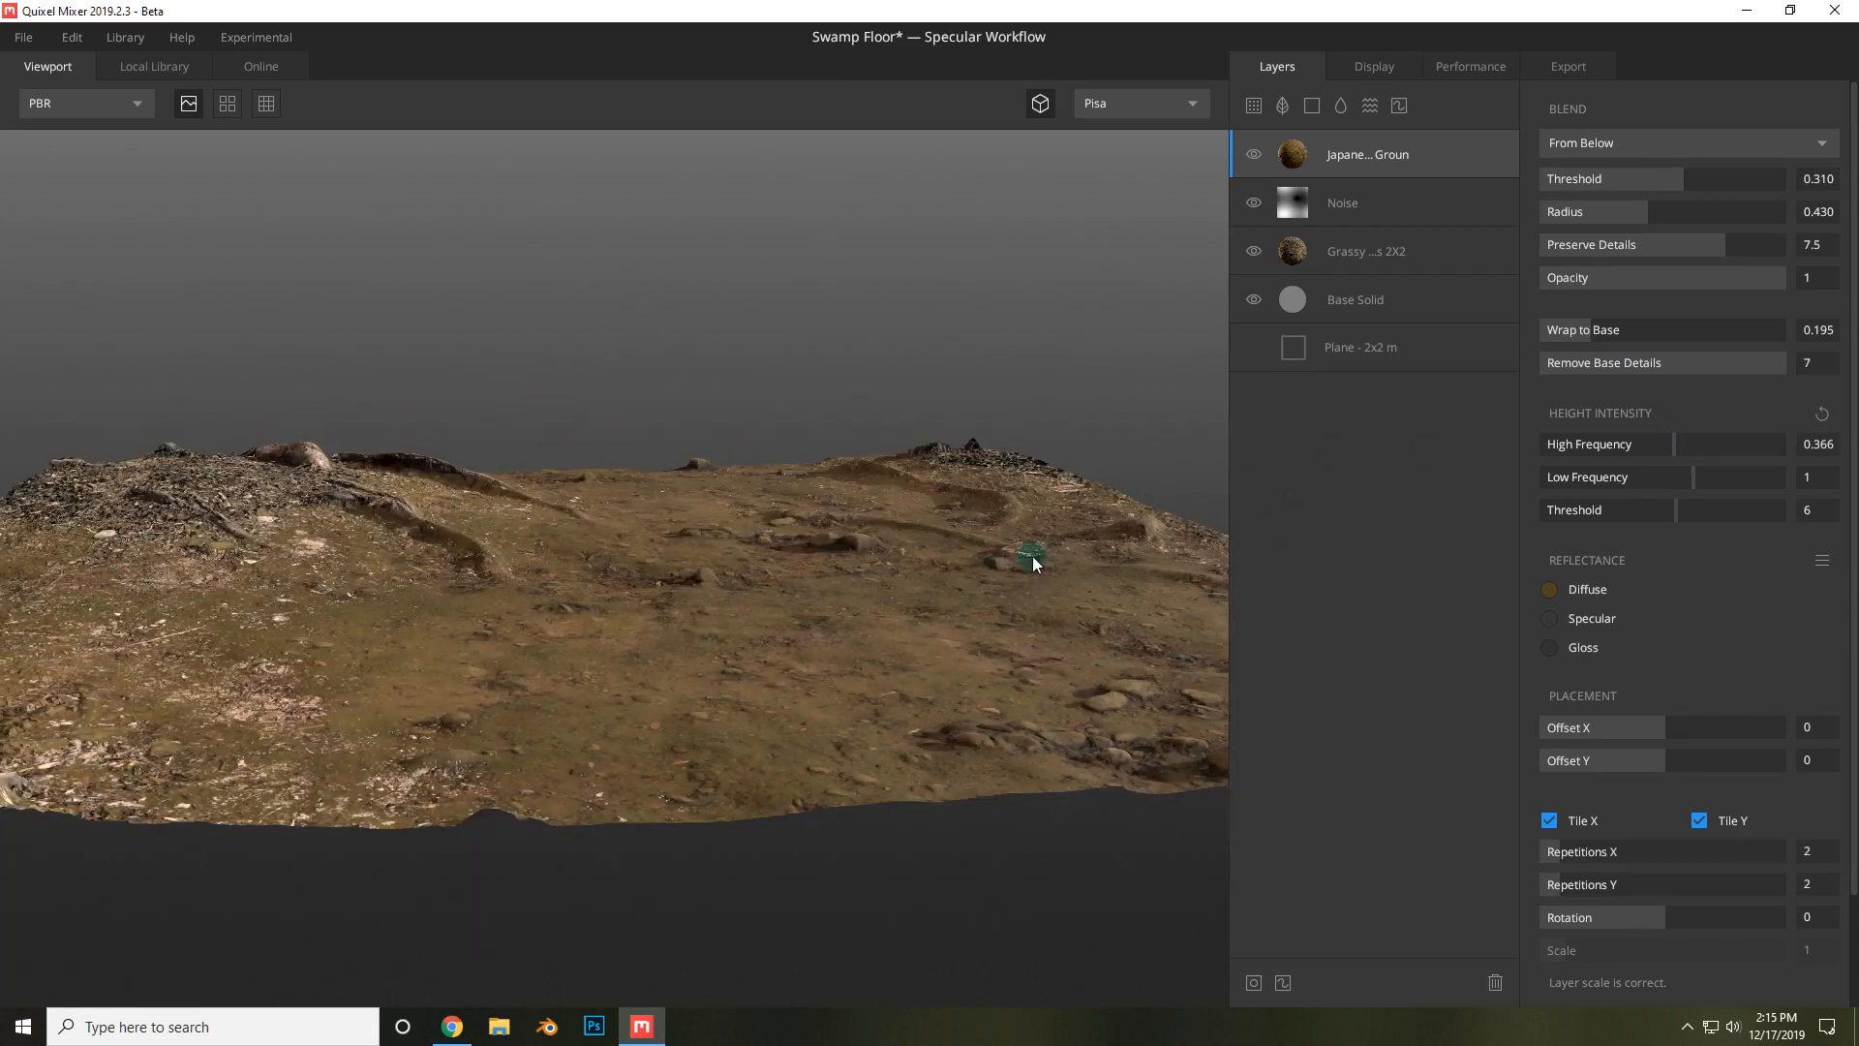
{"action": "left_click", "coordinate": [1690, 482]}
{"action": "left_click_drag", "start_coordinate": [1687, 481], "coordinate": [1676, 445]}
{"action": "left_click_drag", "start_coordinate": [714, 566], "coordinate": [897, 643]}
{"action": "scroll", "coordinate": [991, 584], "scroll_direction": "down", "scroll_amount": 5}
{"action": "scroll", "coordinate": [911, 692], "scroll_direction": "up", "scroll_amount": 5}
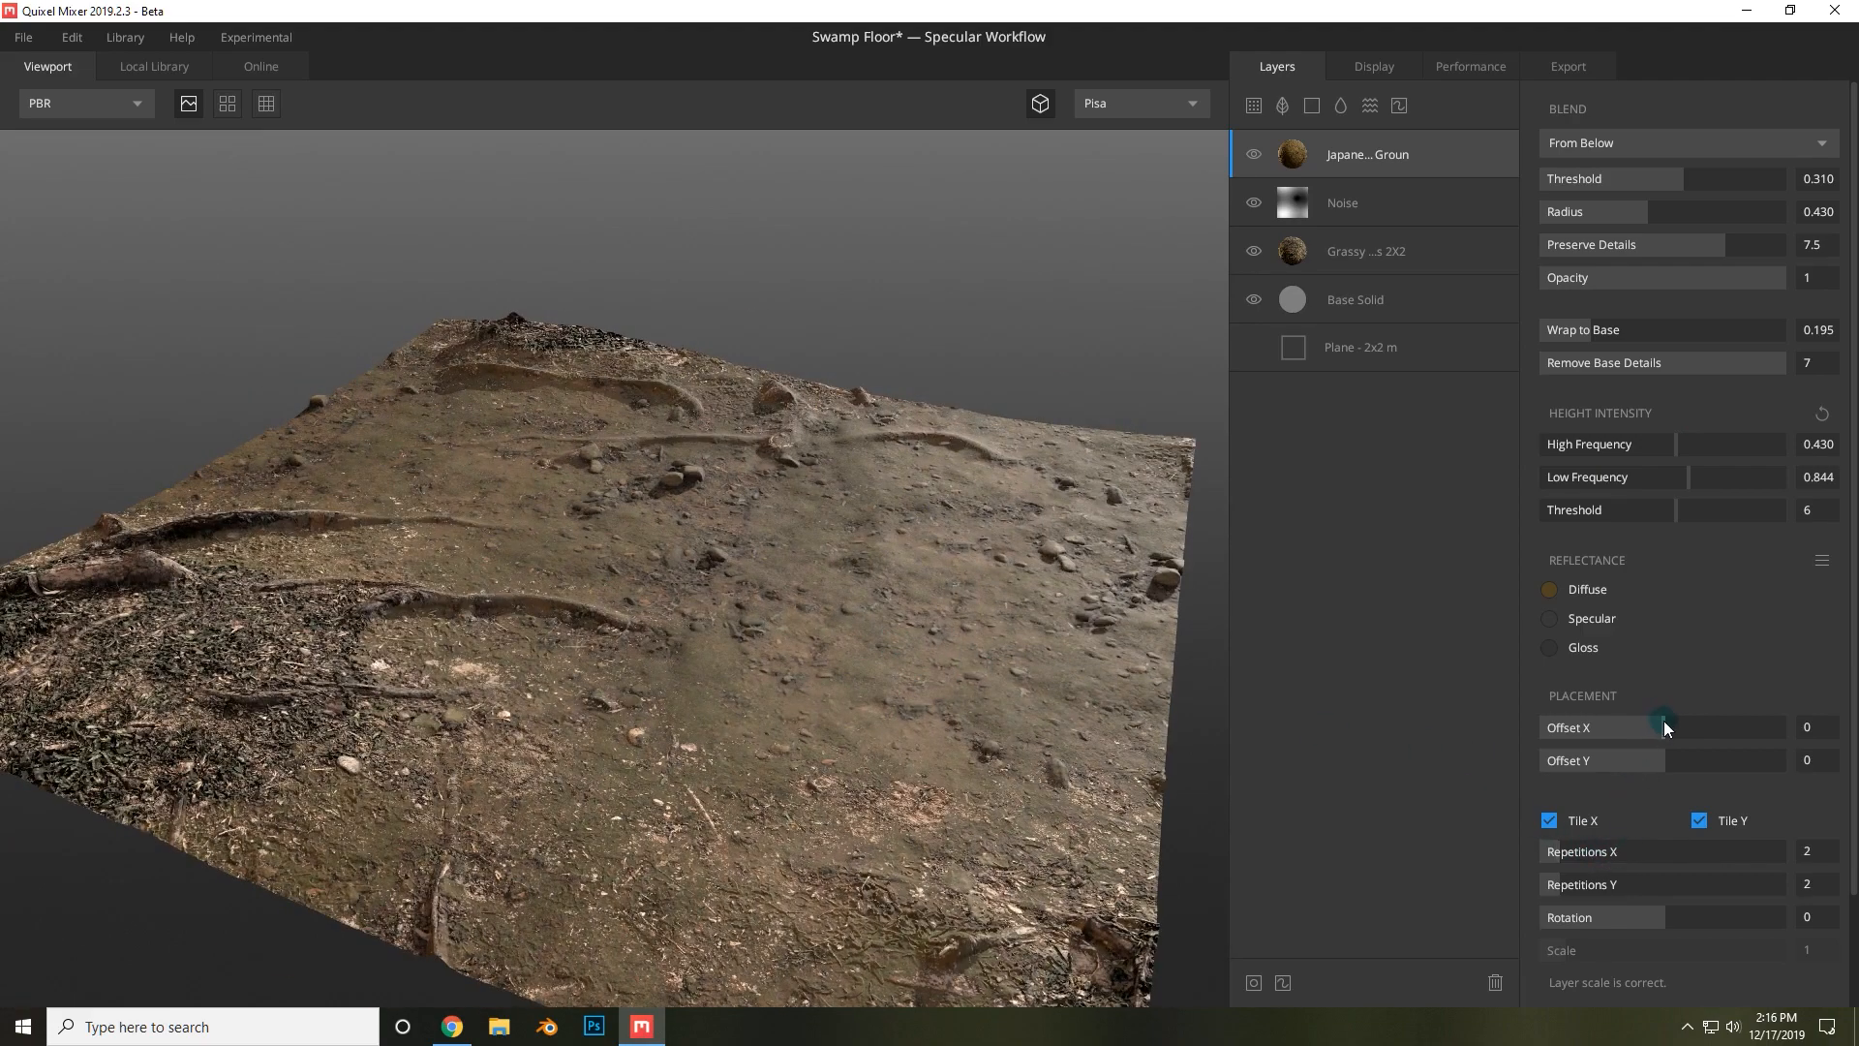
Set the Japanese Mossy Ground layer's Offset X to 0.426.
{"action": "left_click_drag", "start_coordinate": [1669, 718], "coordinate": [1716, 712]}
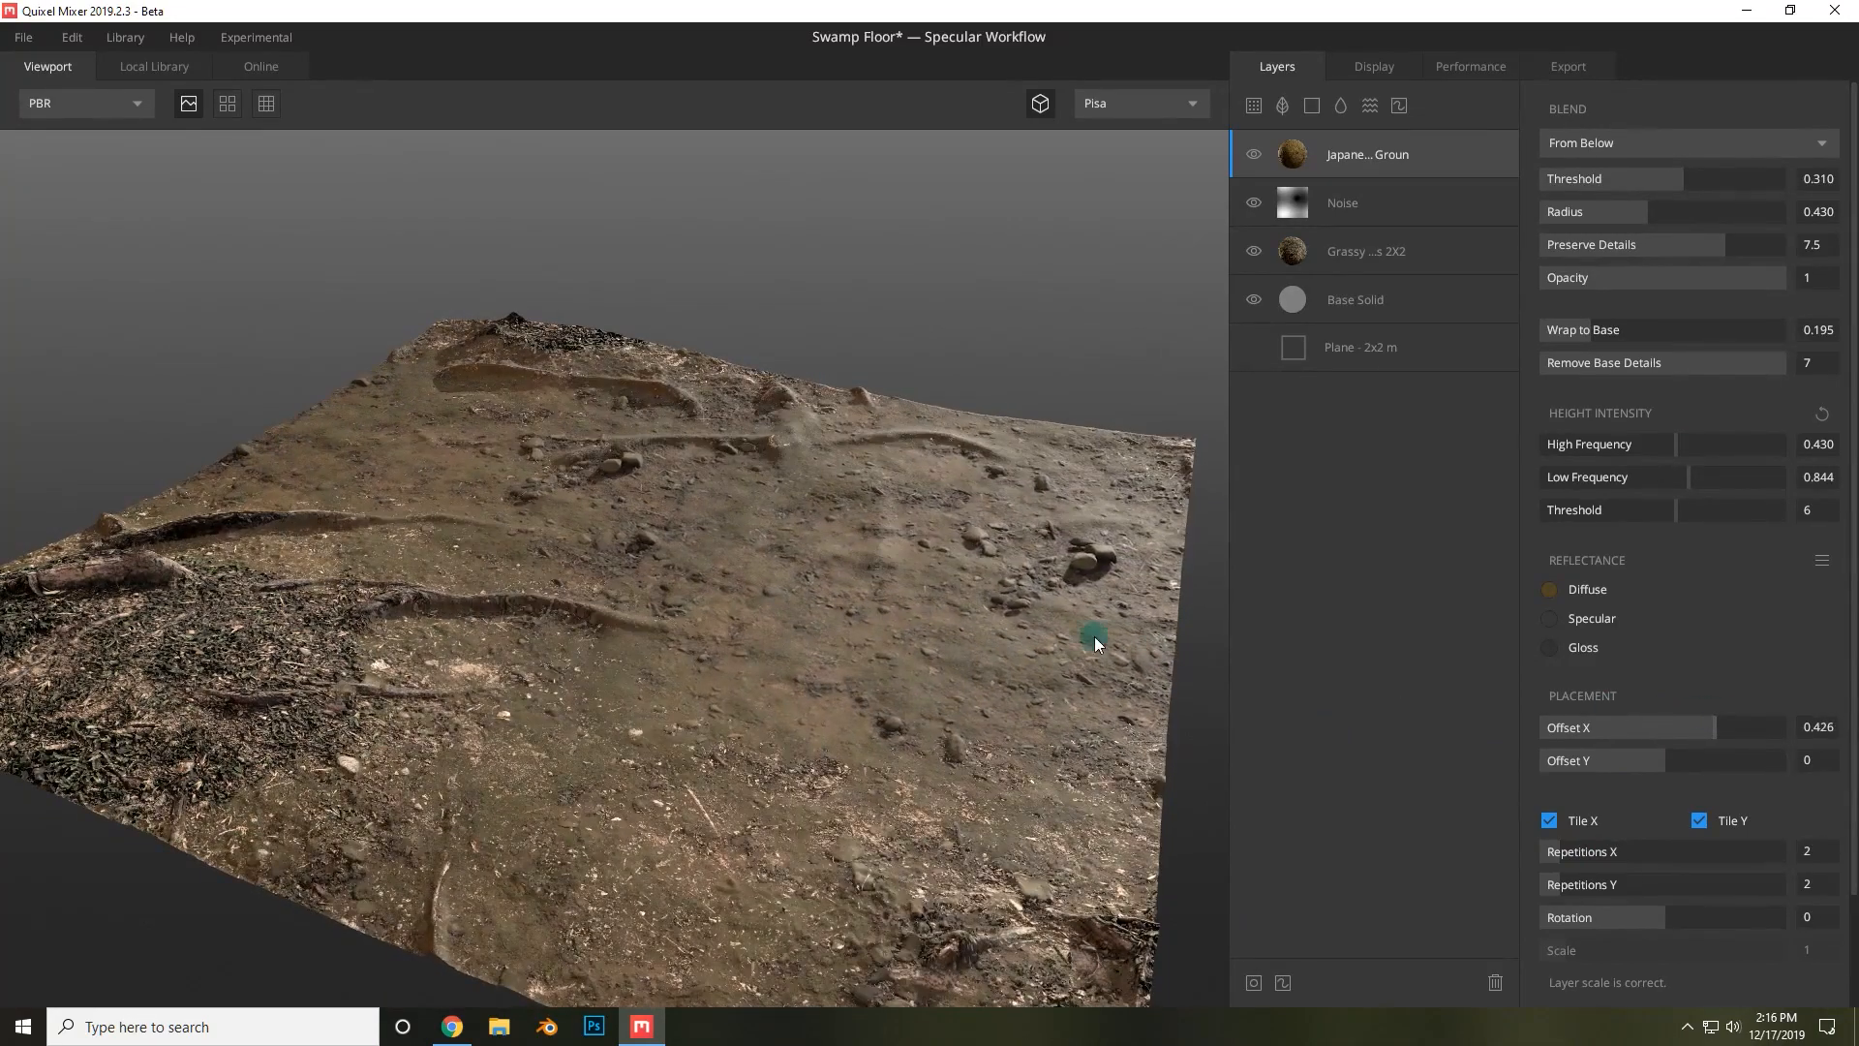
{"action": "left_click_drag", "start_coordinate": [1059, 543], "coordinate": [1455, 452]}
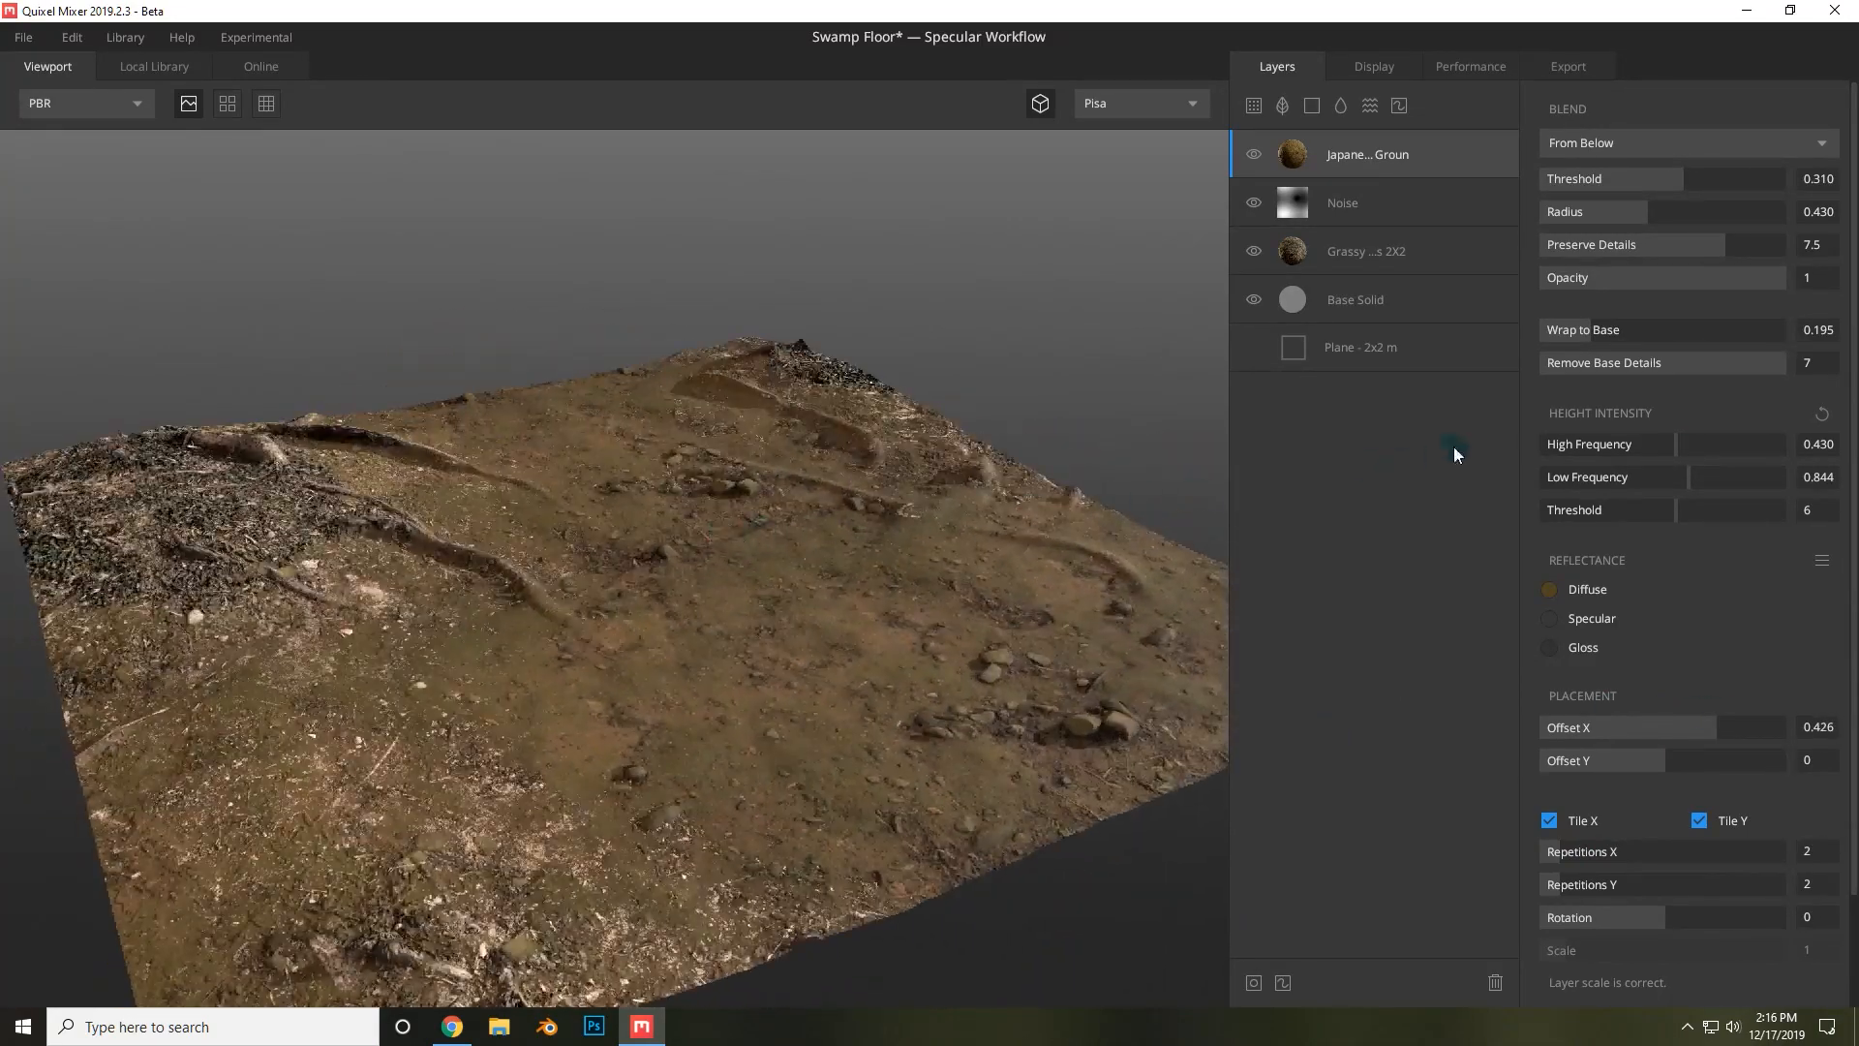
Add a Liquid layer above Grassy Forest Roots and set its surface threshold to 0.135.
{"action": "left_click", "coordinate": [1376, 203]}
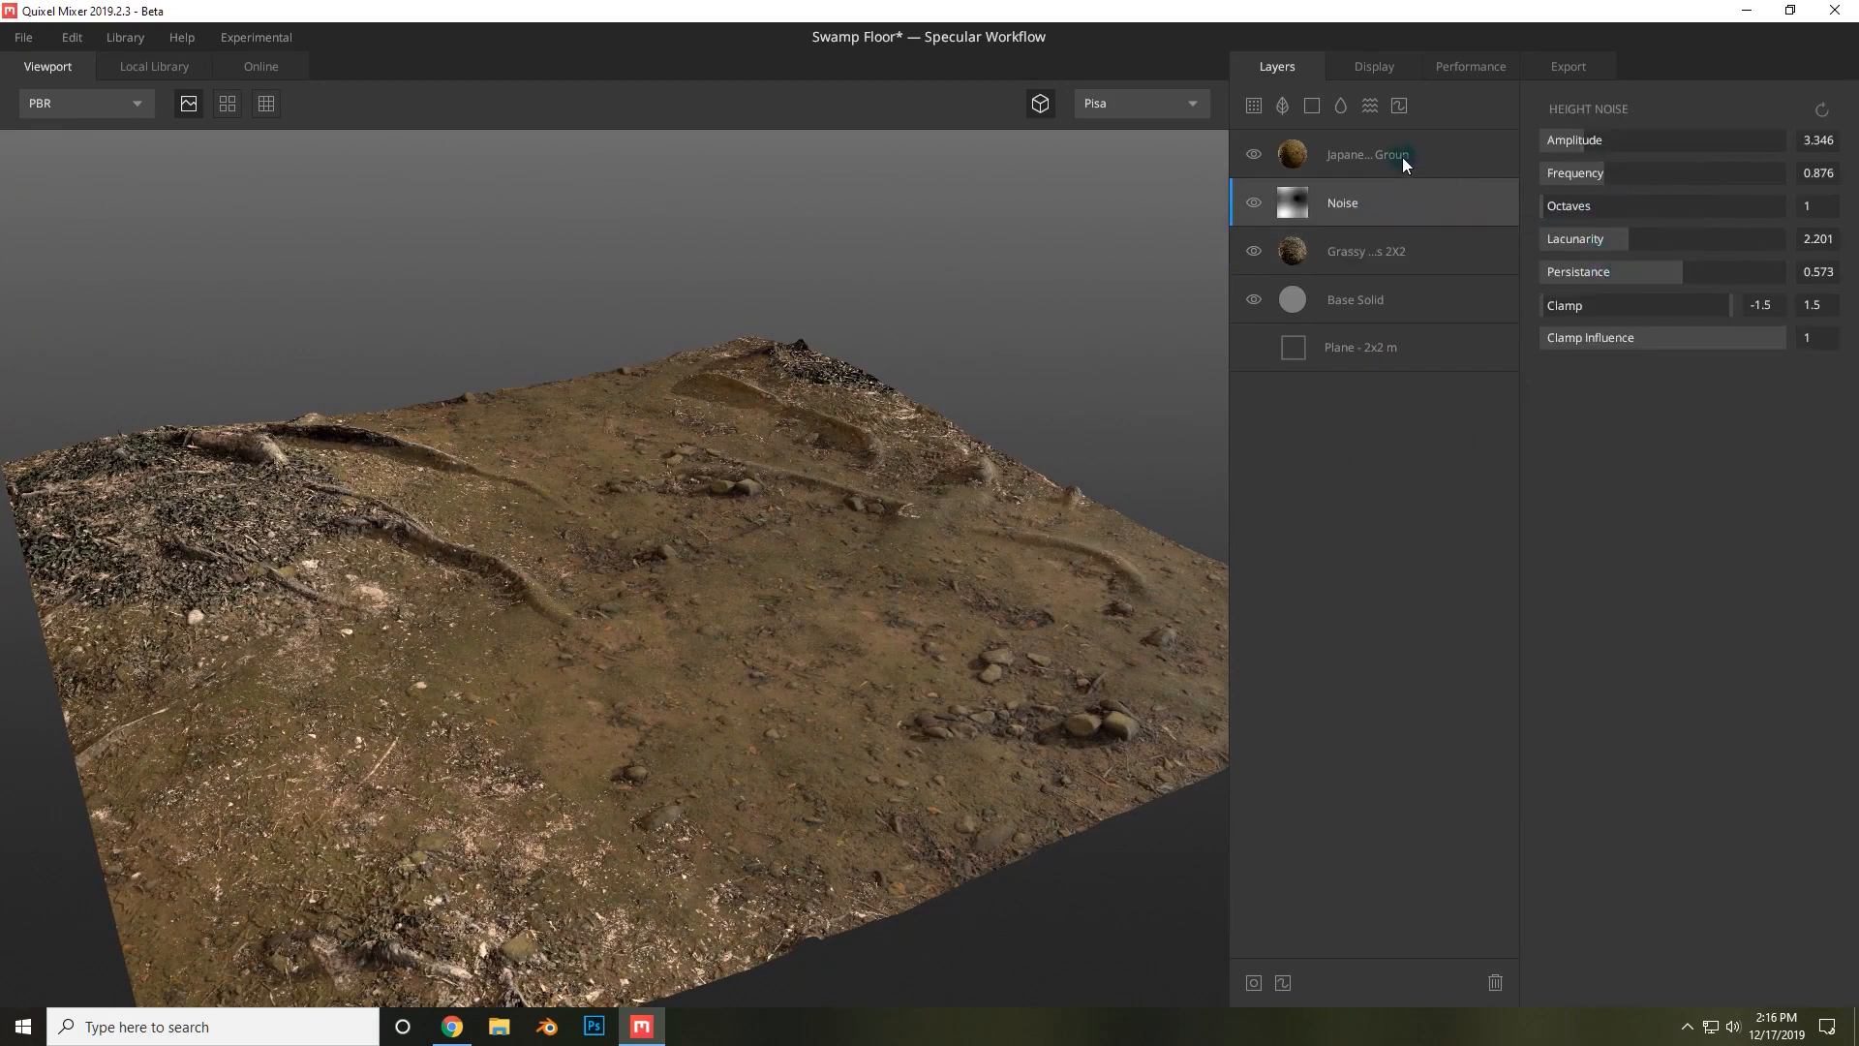
{"action": "left_click", "coordinate": [1401, 242]}
{"action": "left_click", "coordinate": [1341, 104]}
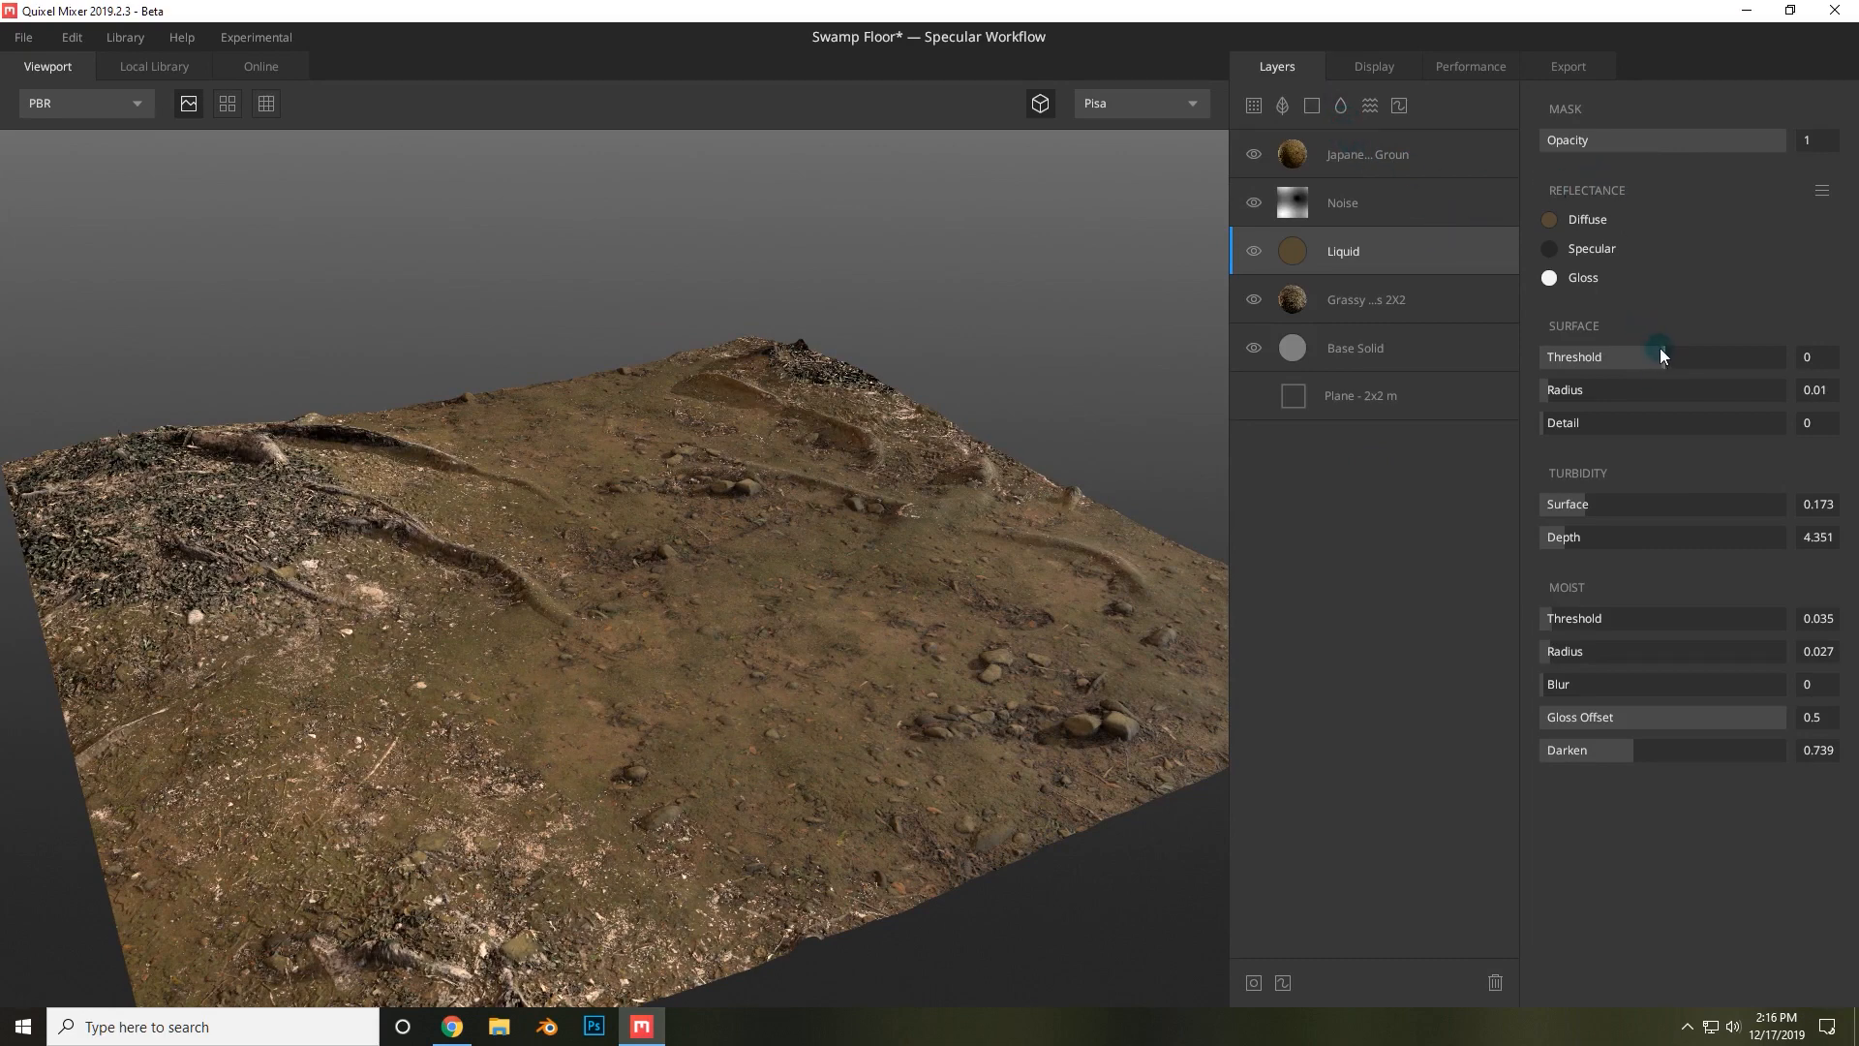
{"action": "mouse_move", "coordinate": [1660, 346]}
{"action": "left_mouse_down"}
{"action": "mouse_move", "coordinate": [1692, 342]}
{"action": "mouse_move", "coordinate": [1672, 343]}
{"action": "left_mouse_up"}
Move the Liquid layer to the top of the layer stack.
{"action": "left_click", "coordinate": [1381, 253]}
{"action": "left_click_drag", "start_coordinate": [1381, 253], "coordinate": [1365, 136]}
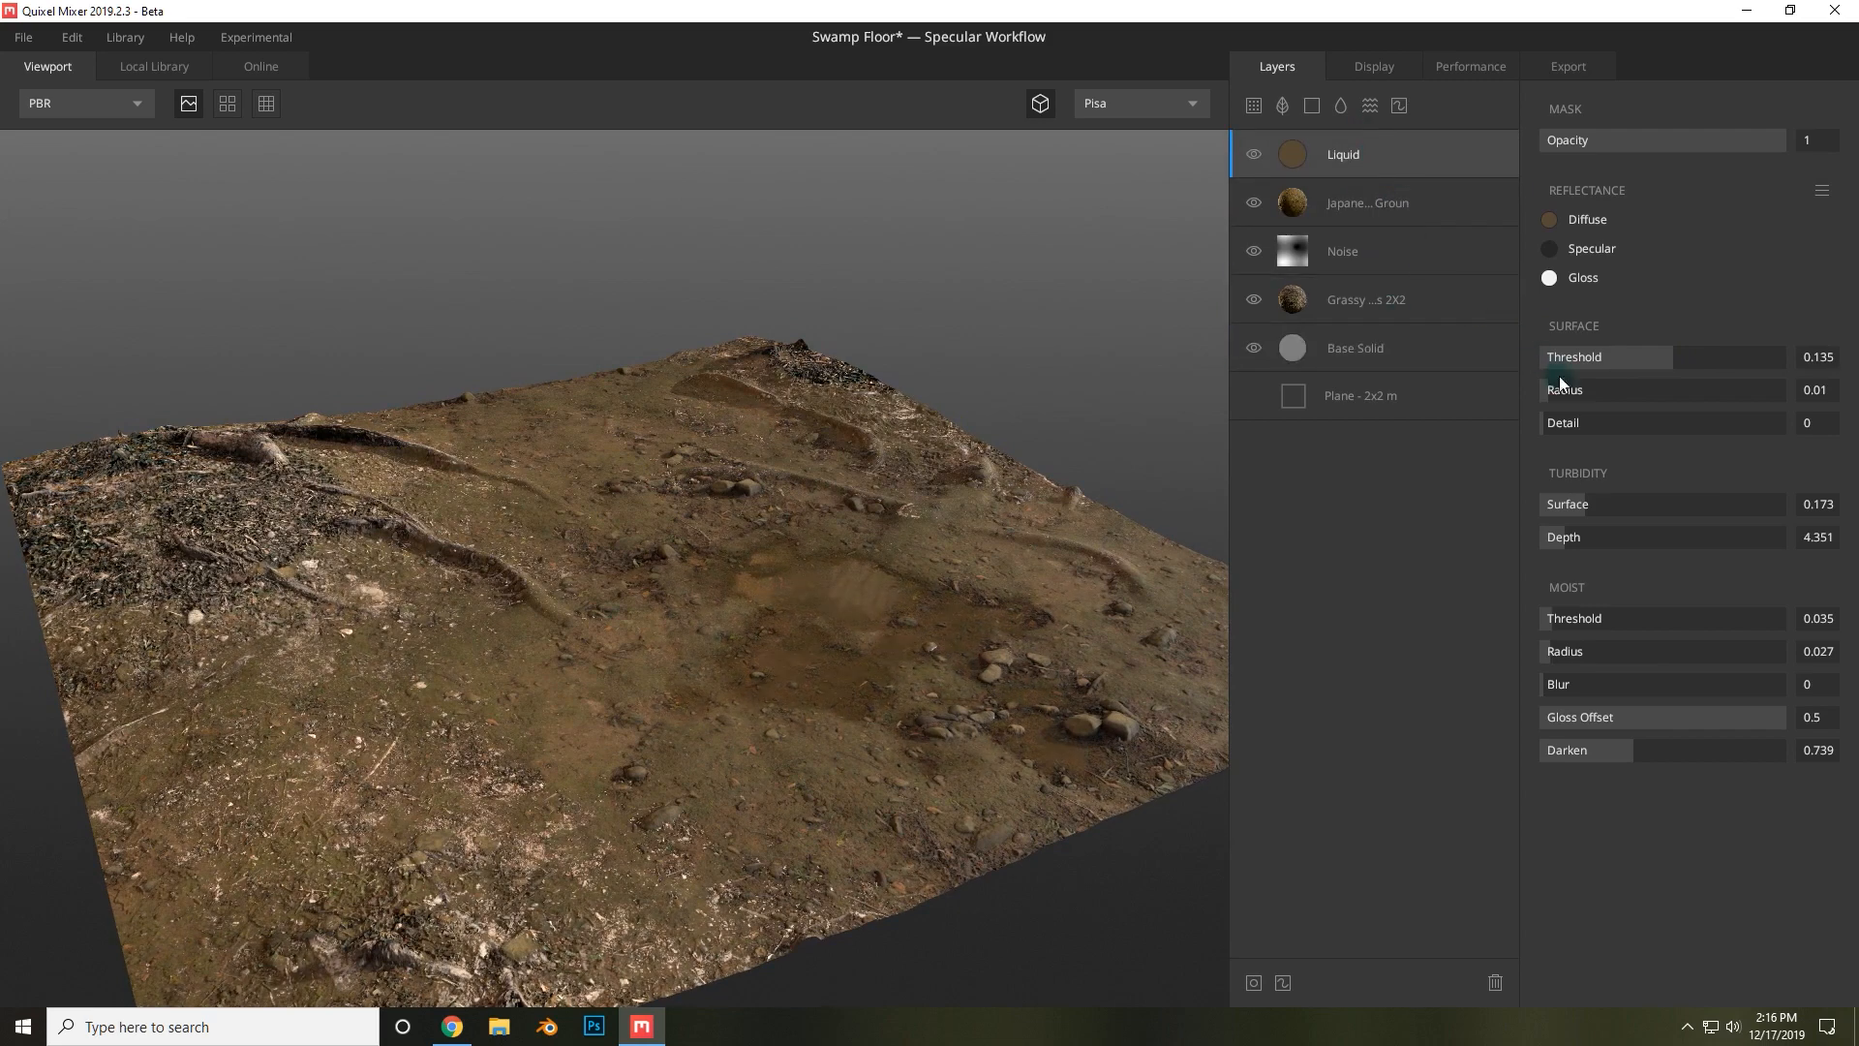
{"action": "left_click_drag", "start_coordinate": [1672, 357], "coordinate": [1673, 357]}
{"action": "left_click_drag", "start_coordinate": [949, 445], "coordinate": [926, 296]}
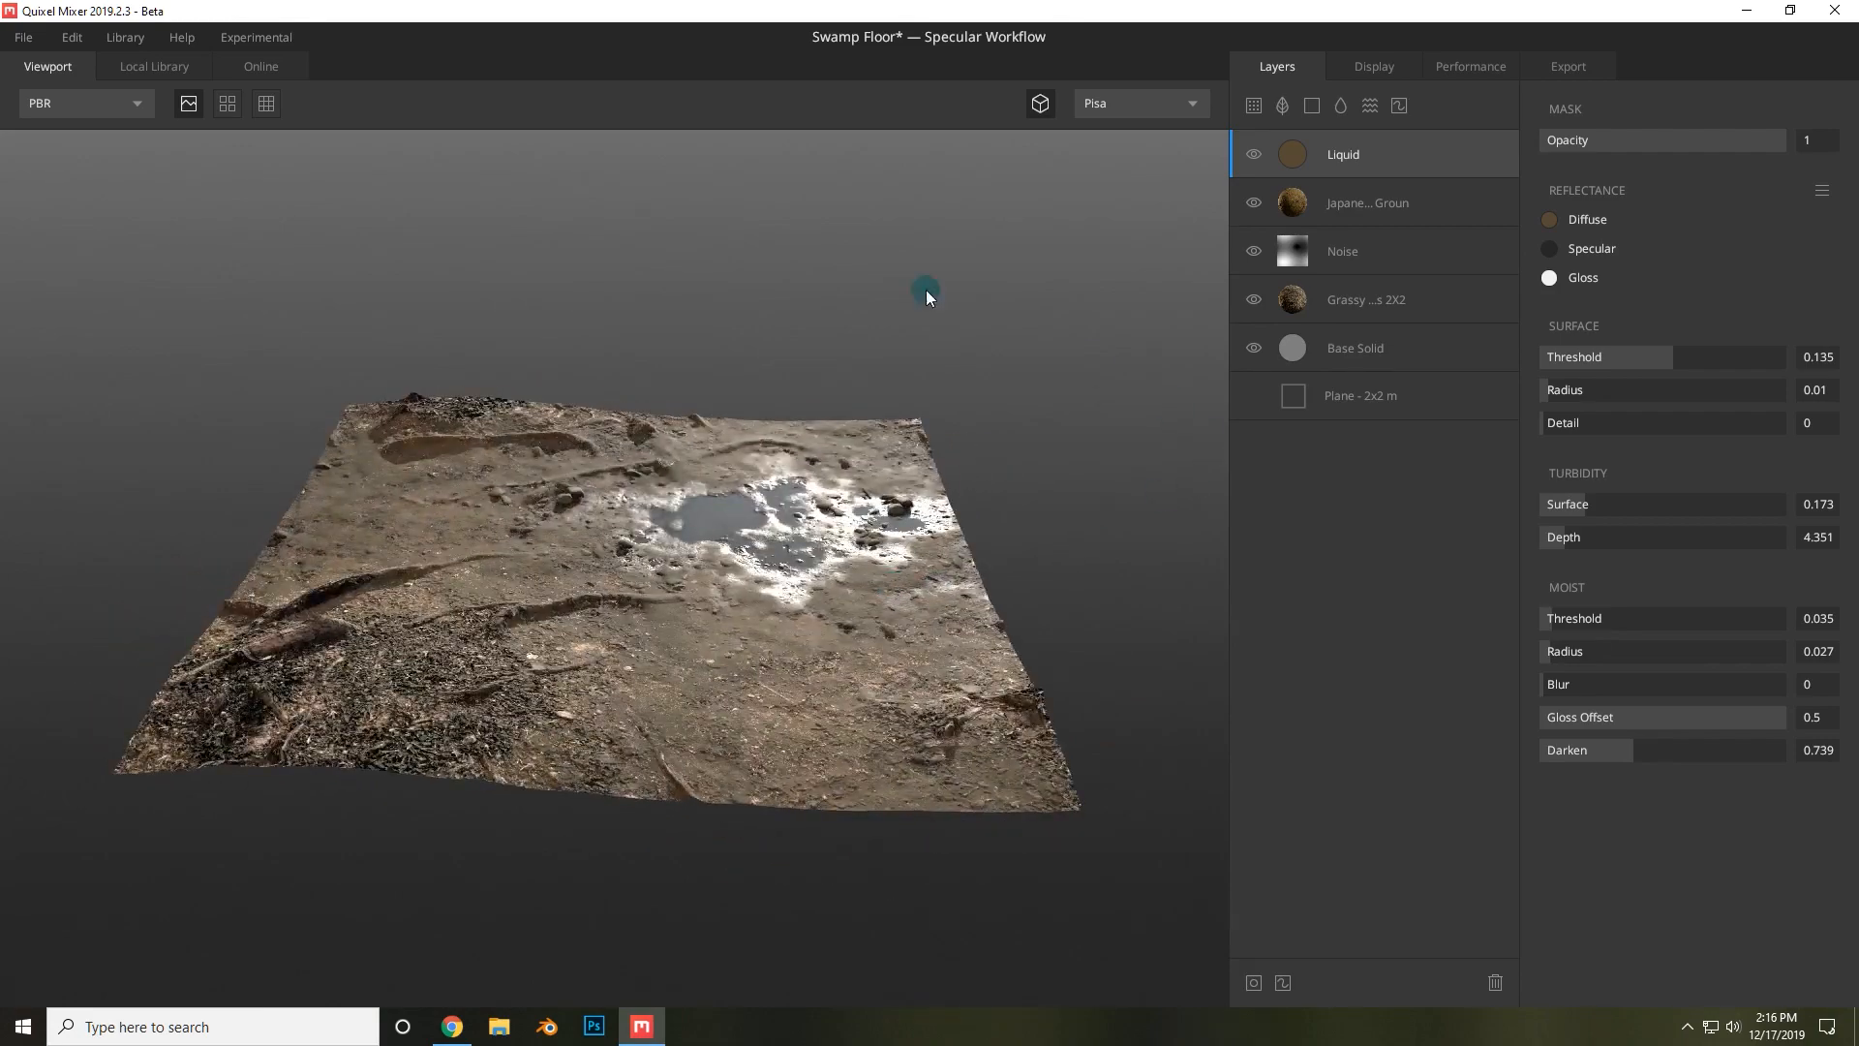
Inspect the mix with the tiled preview switched on, then switch it back off.
{"action": "left_click_drag", "start_coordinate": [258, 124], "coordinate": [410, 242]}
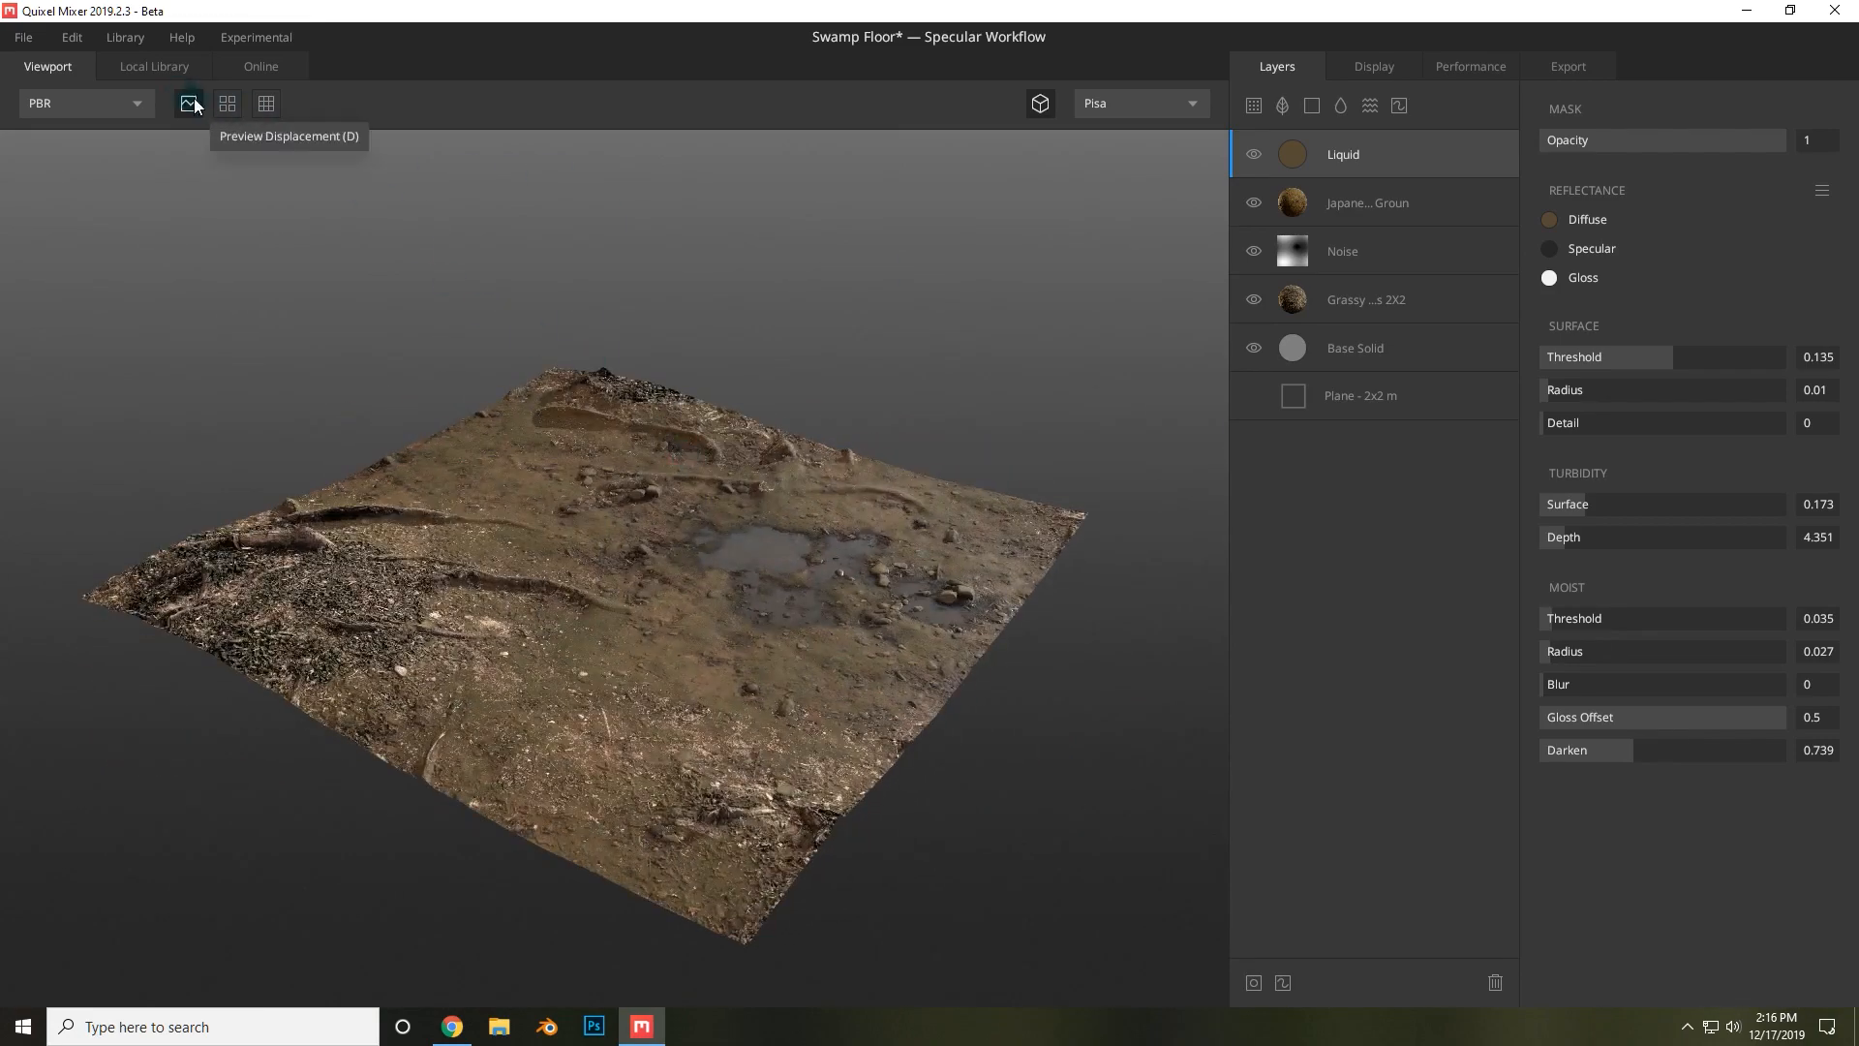
{"action": "left_click_drag", "start_coordinate": [596, 292], "coordinate": [449, 296]}
{"action": "scroll", "coordinate": [781, 569], "scroll_direction": "down", "scroll_amount": 5}
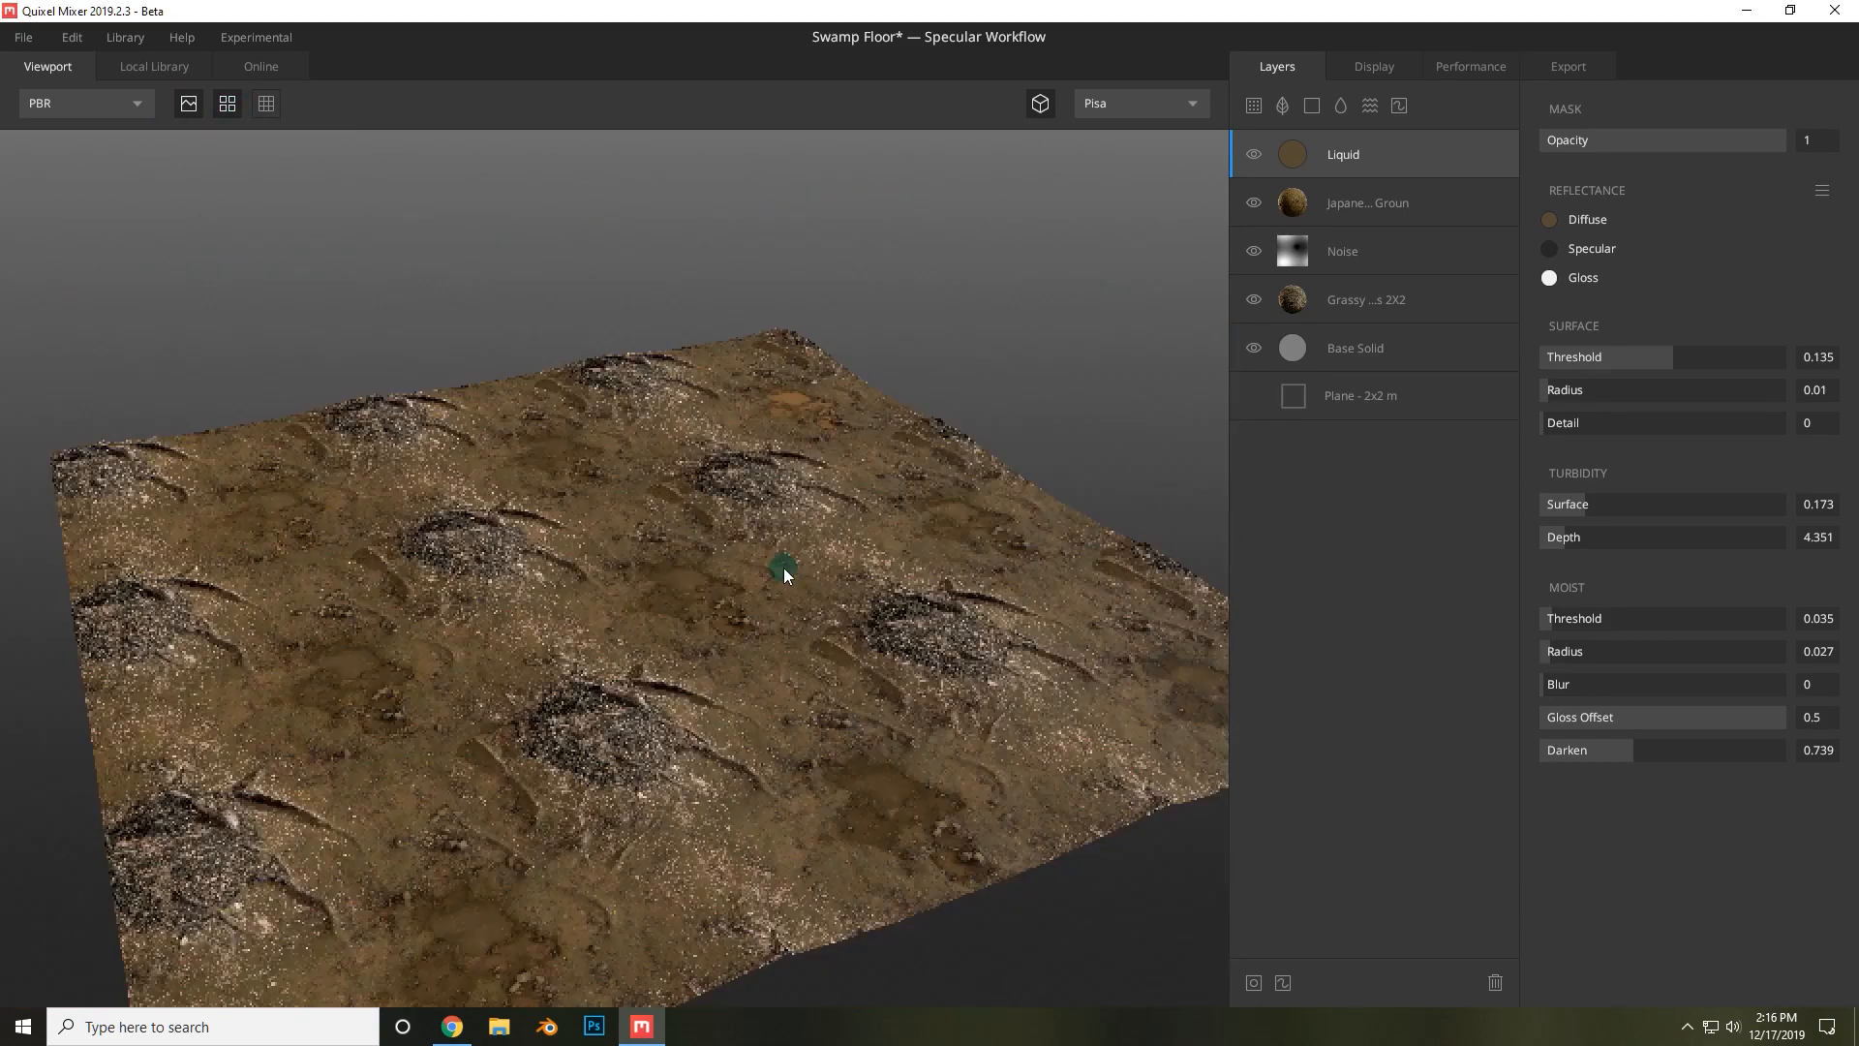
{"action": "scroll", "coordinate": [809, 688], "scroll_direction": "up", "scroll_amount": 5}
{"action": "scroll", "coordinate": [805, 671], "scroll_direction": "down", "scroll_amount": 2}
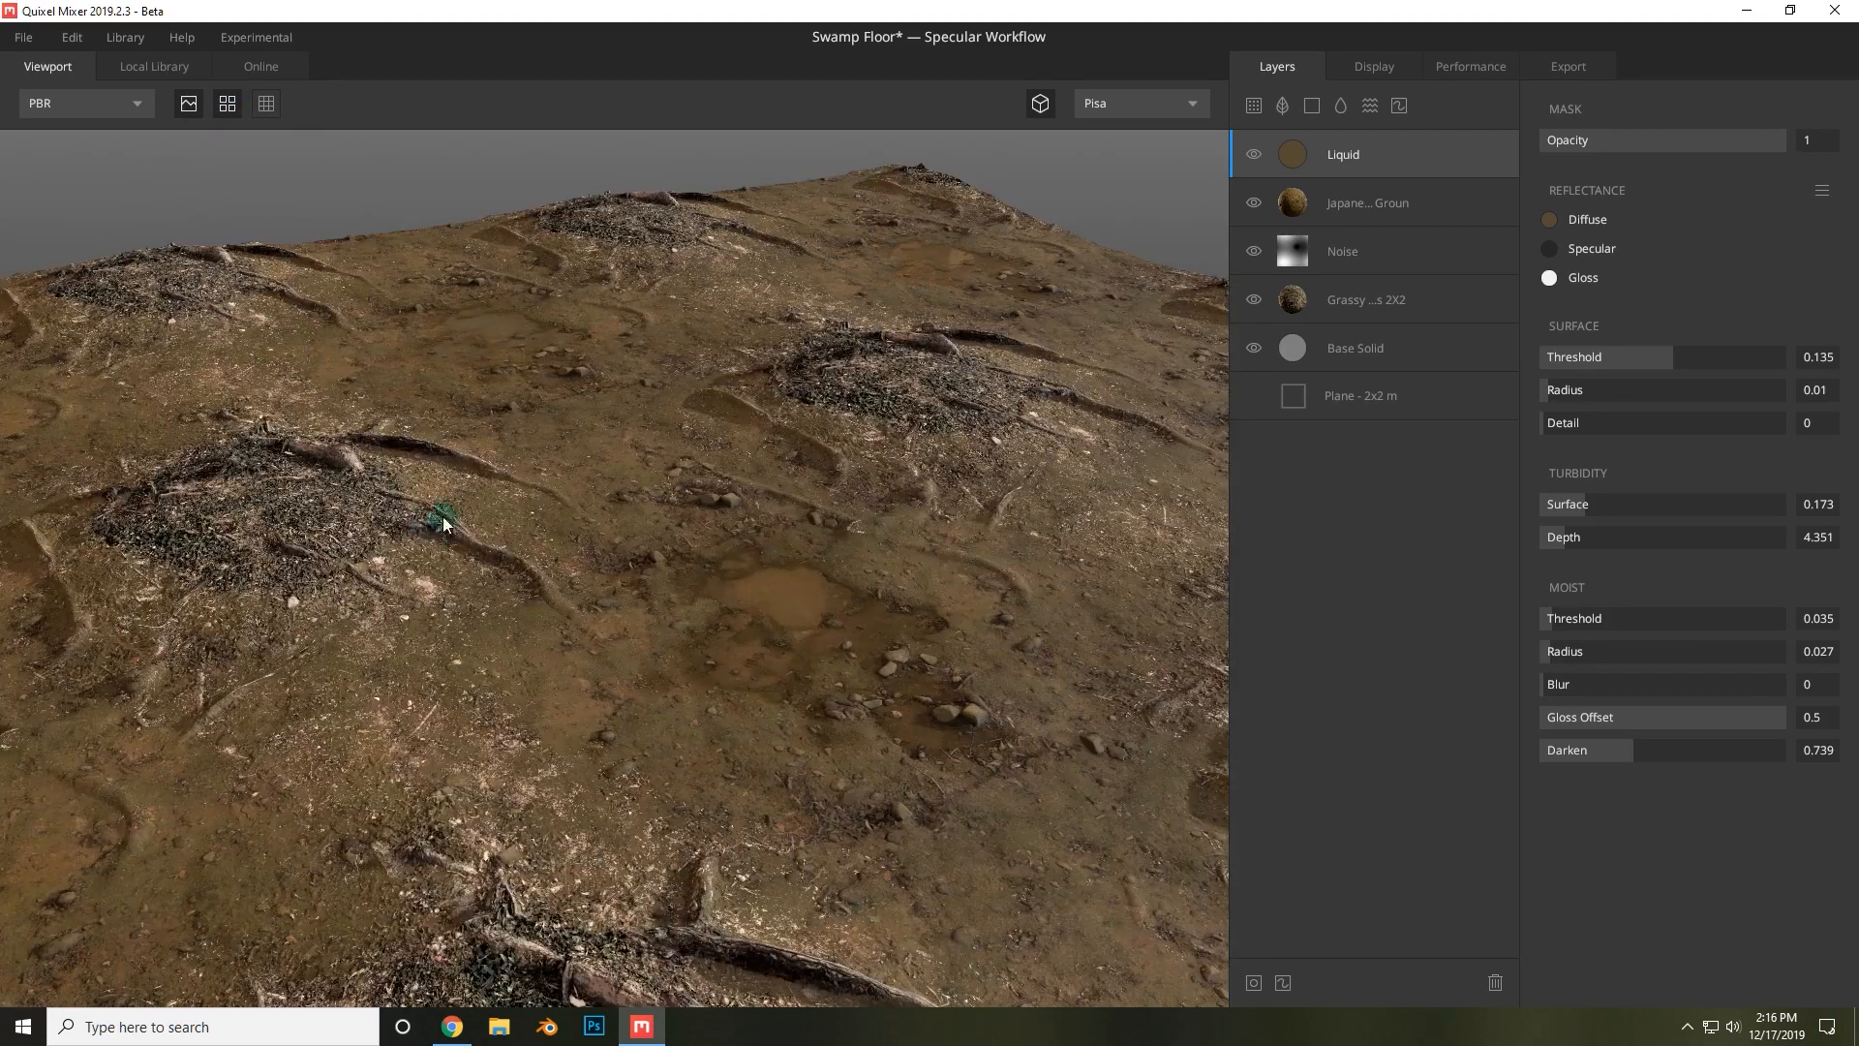
{"action": "left_click", "coordinate": [229, 104]}
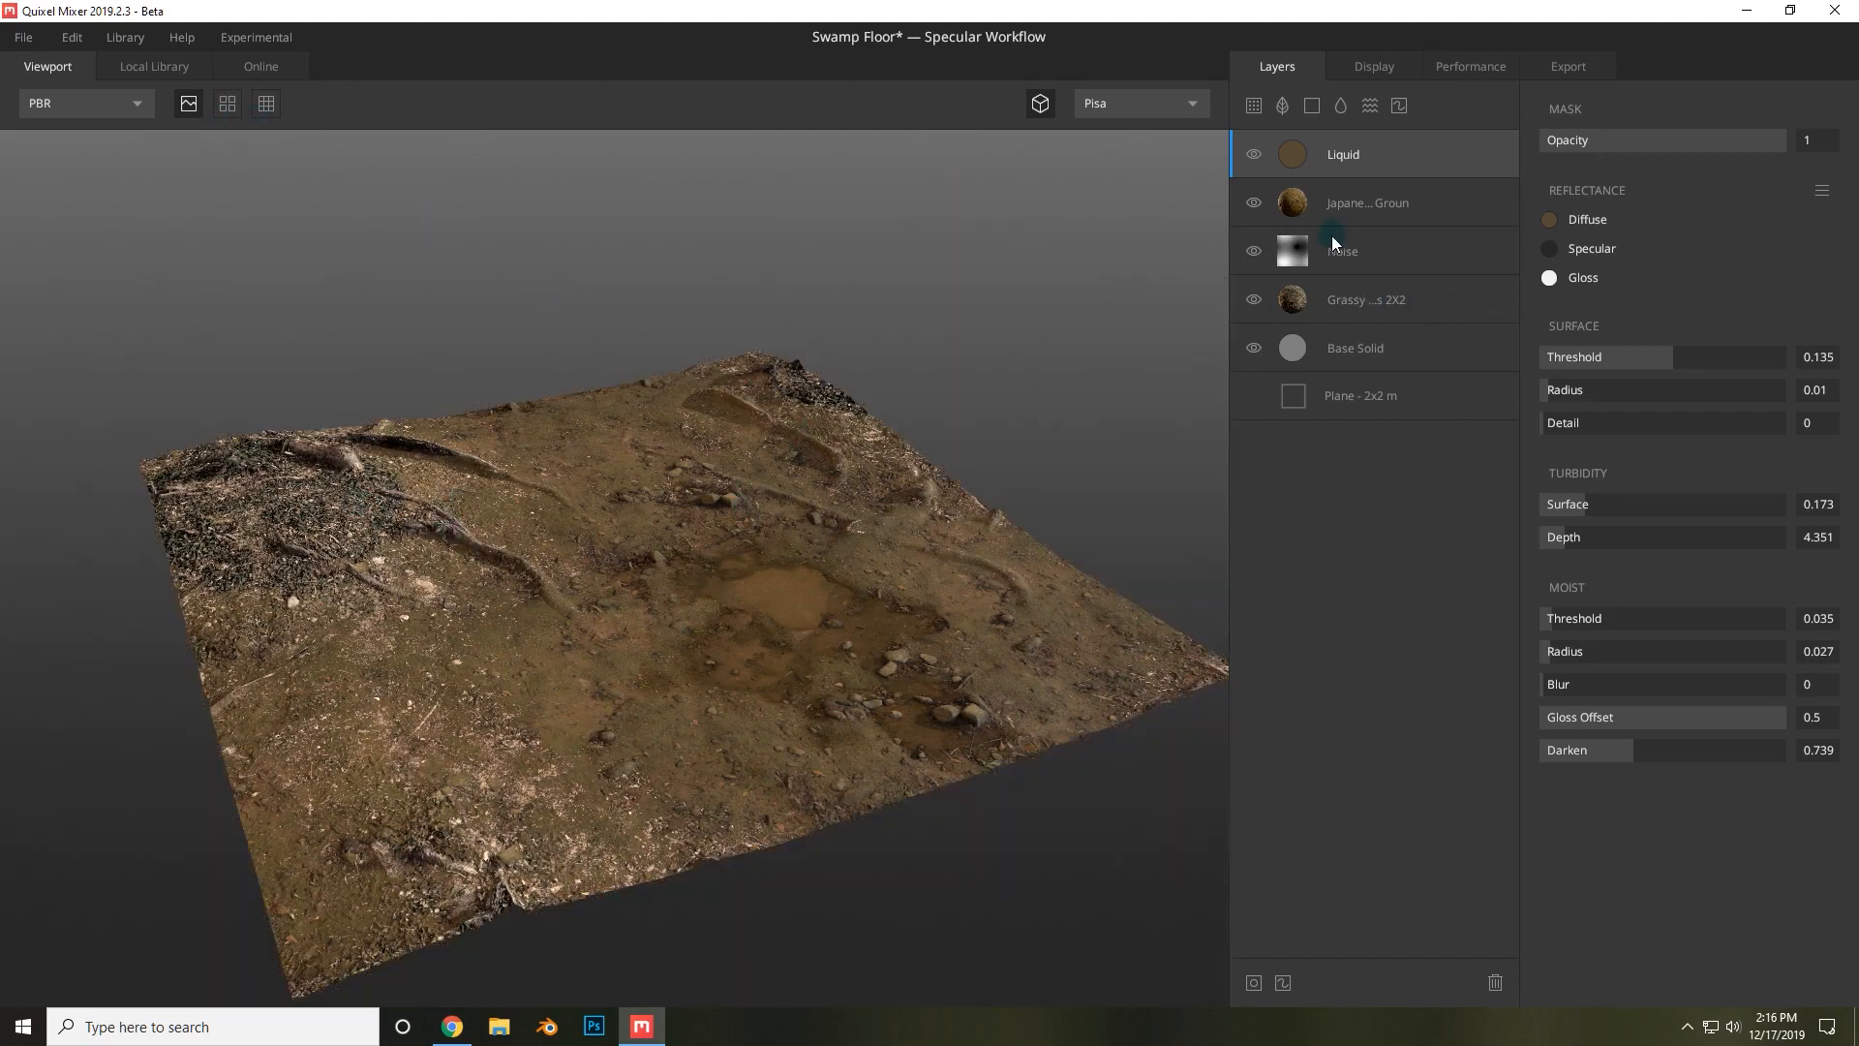
Set the plane size to 4x4 m.
{"action": "left_click", "coordinate": [1367, 244]}
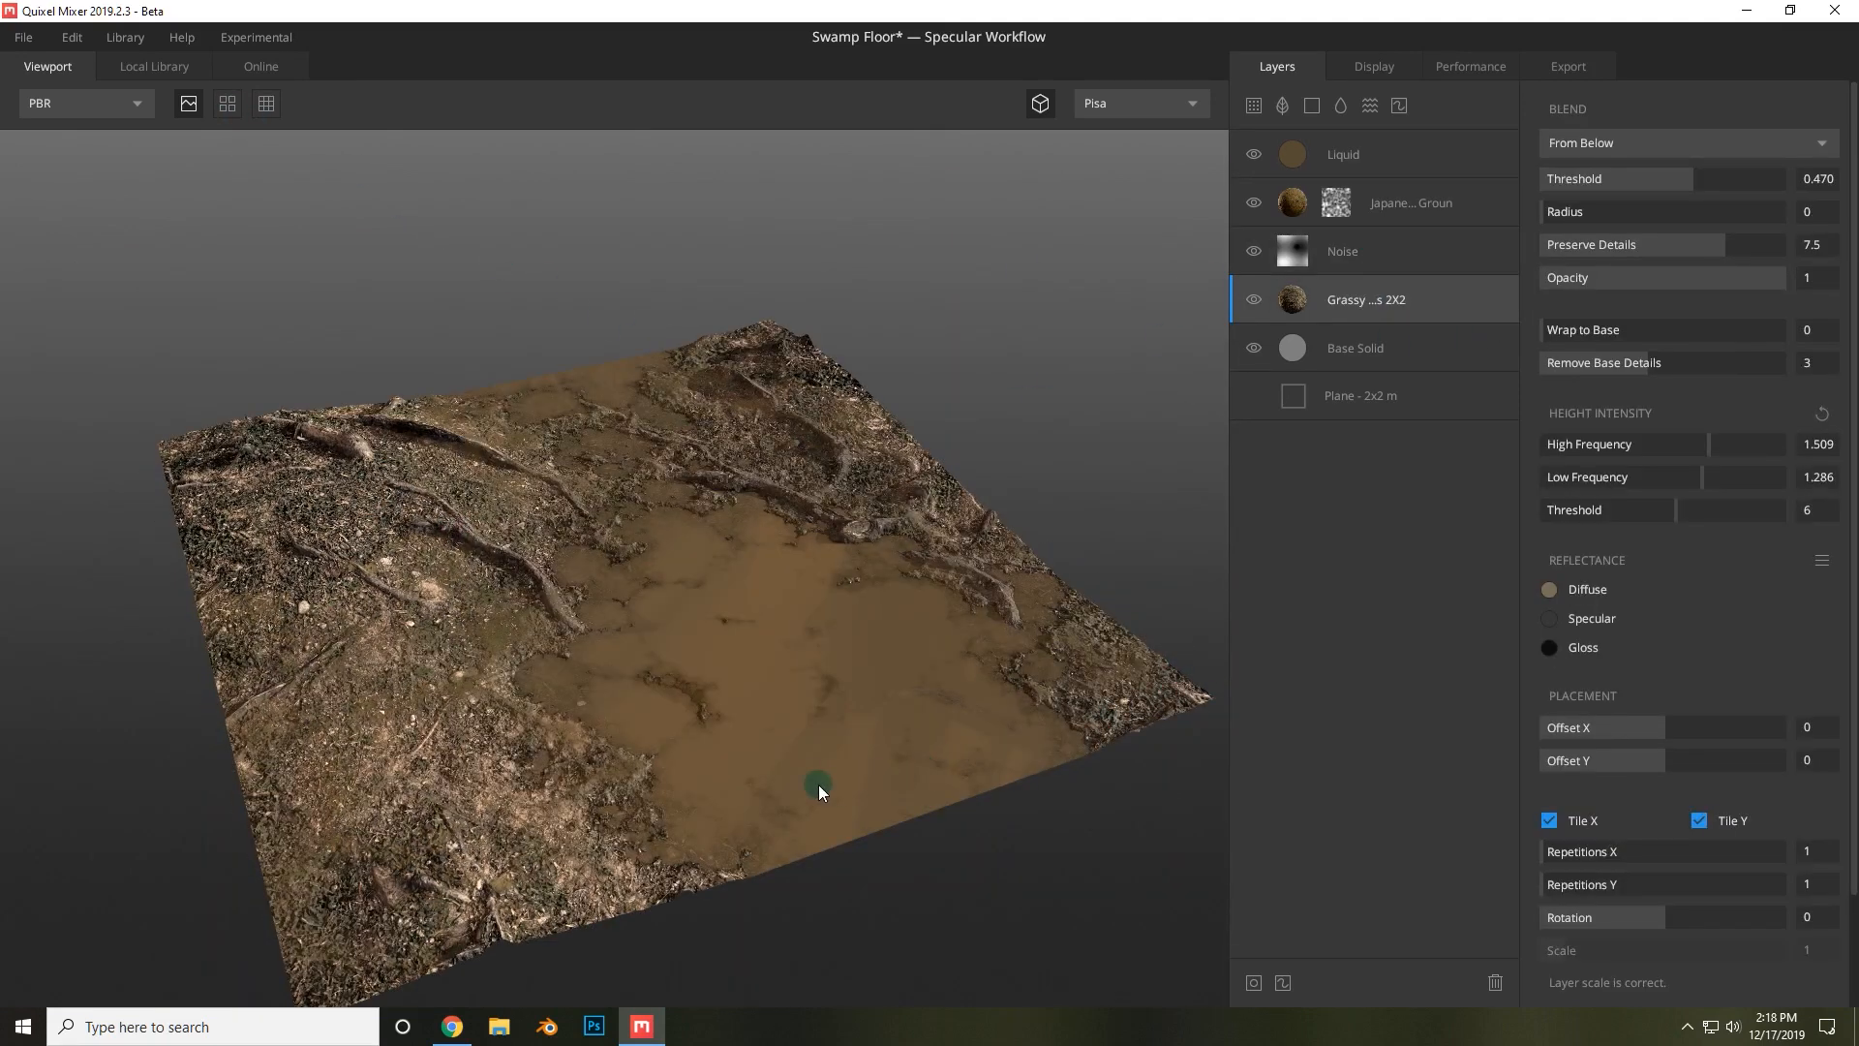
{"action": "left_click_drag", "start_coordinate": [770, 764], "coordinate": [833, 756]}
{"action": "left_click", "coordinate": [1409, 396]}
{"action": "left_click", "coordinate": [1708, 108]}
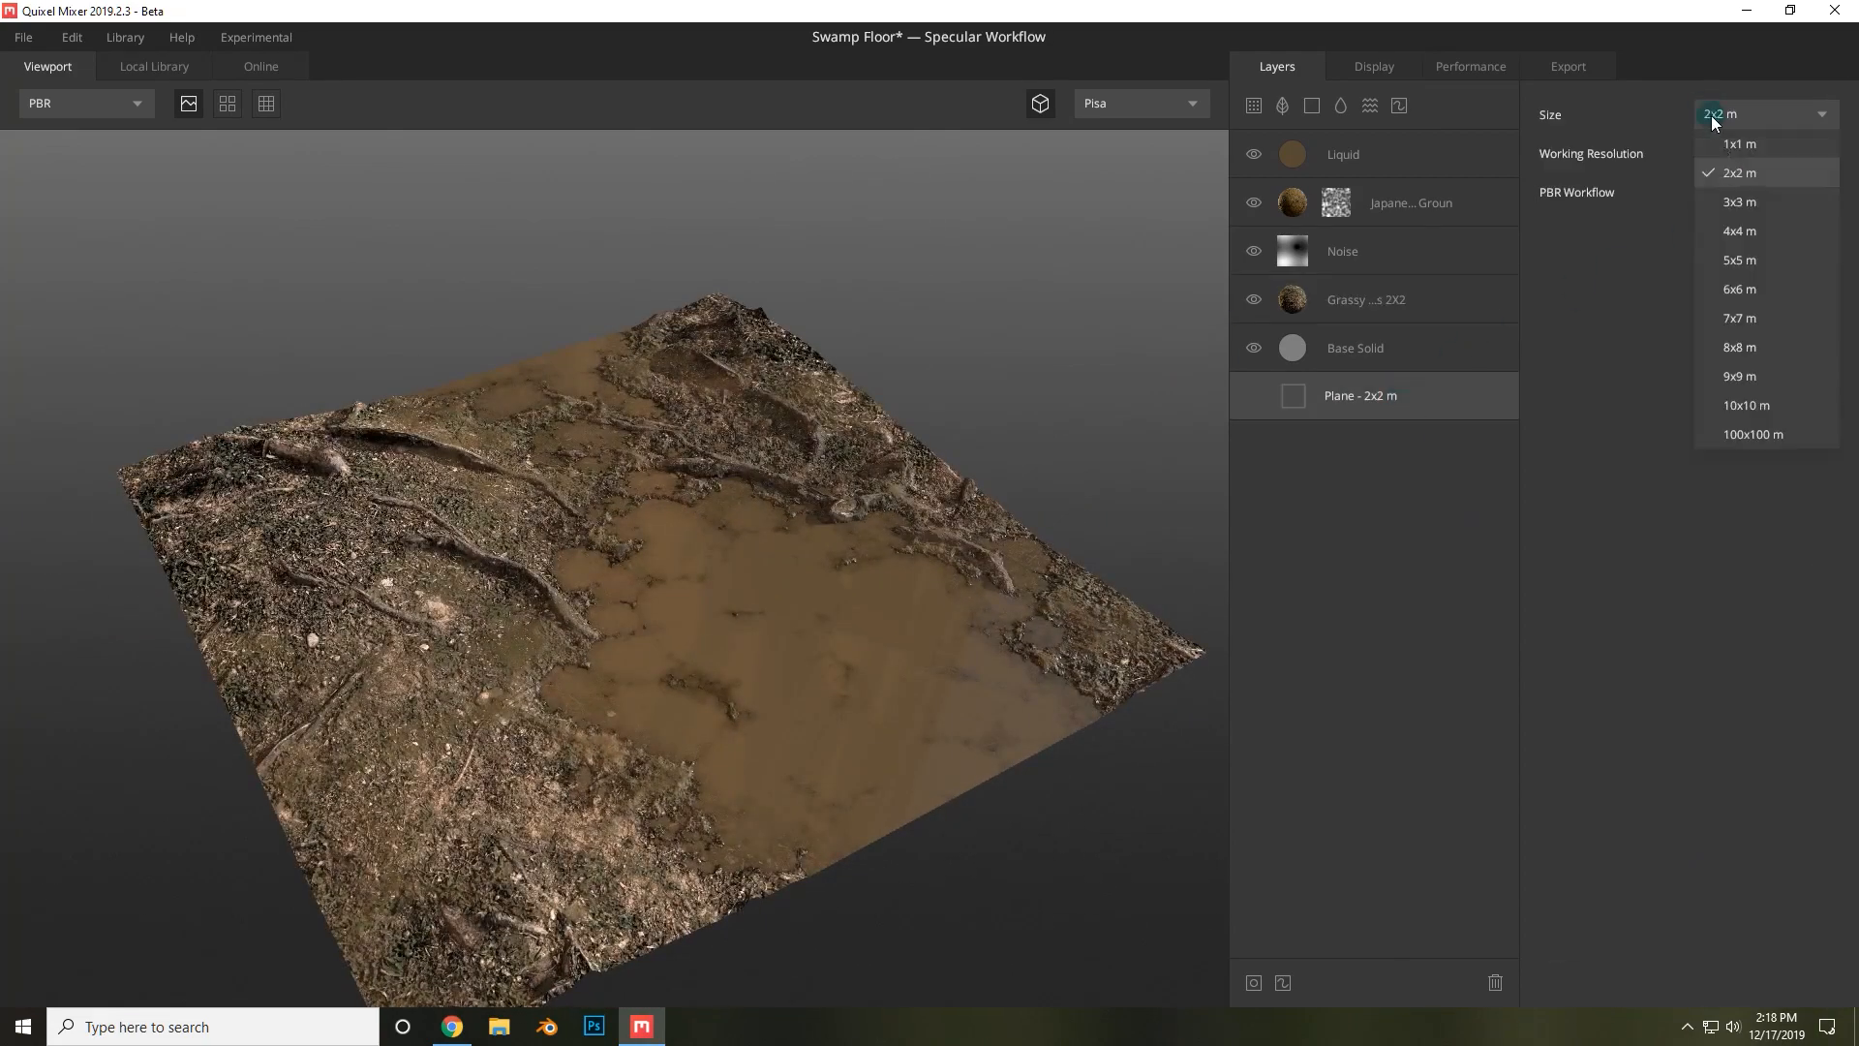
{"action": "left_click", "coordinate": [1758, 232]}
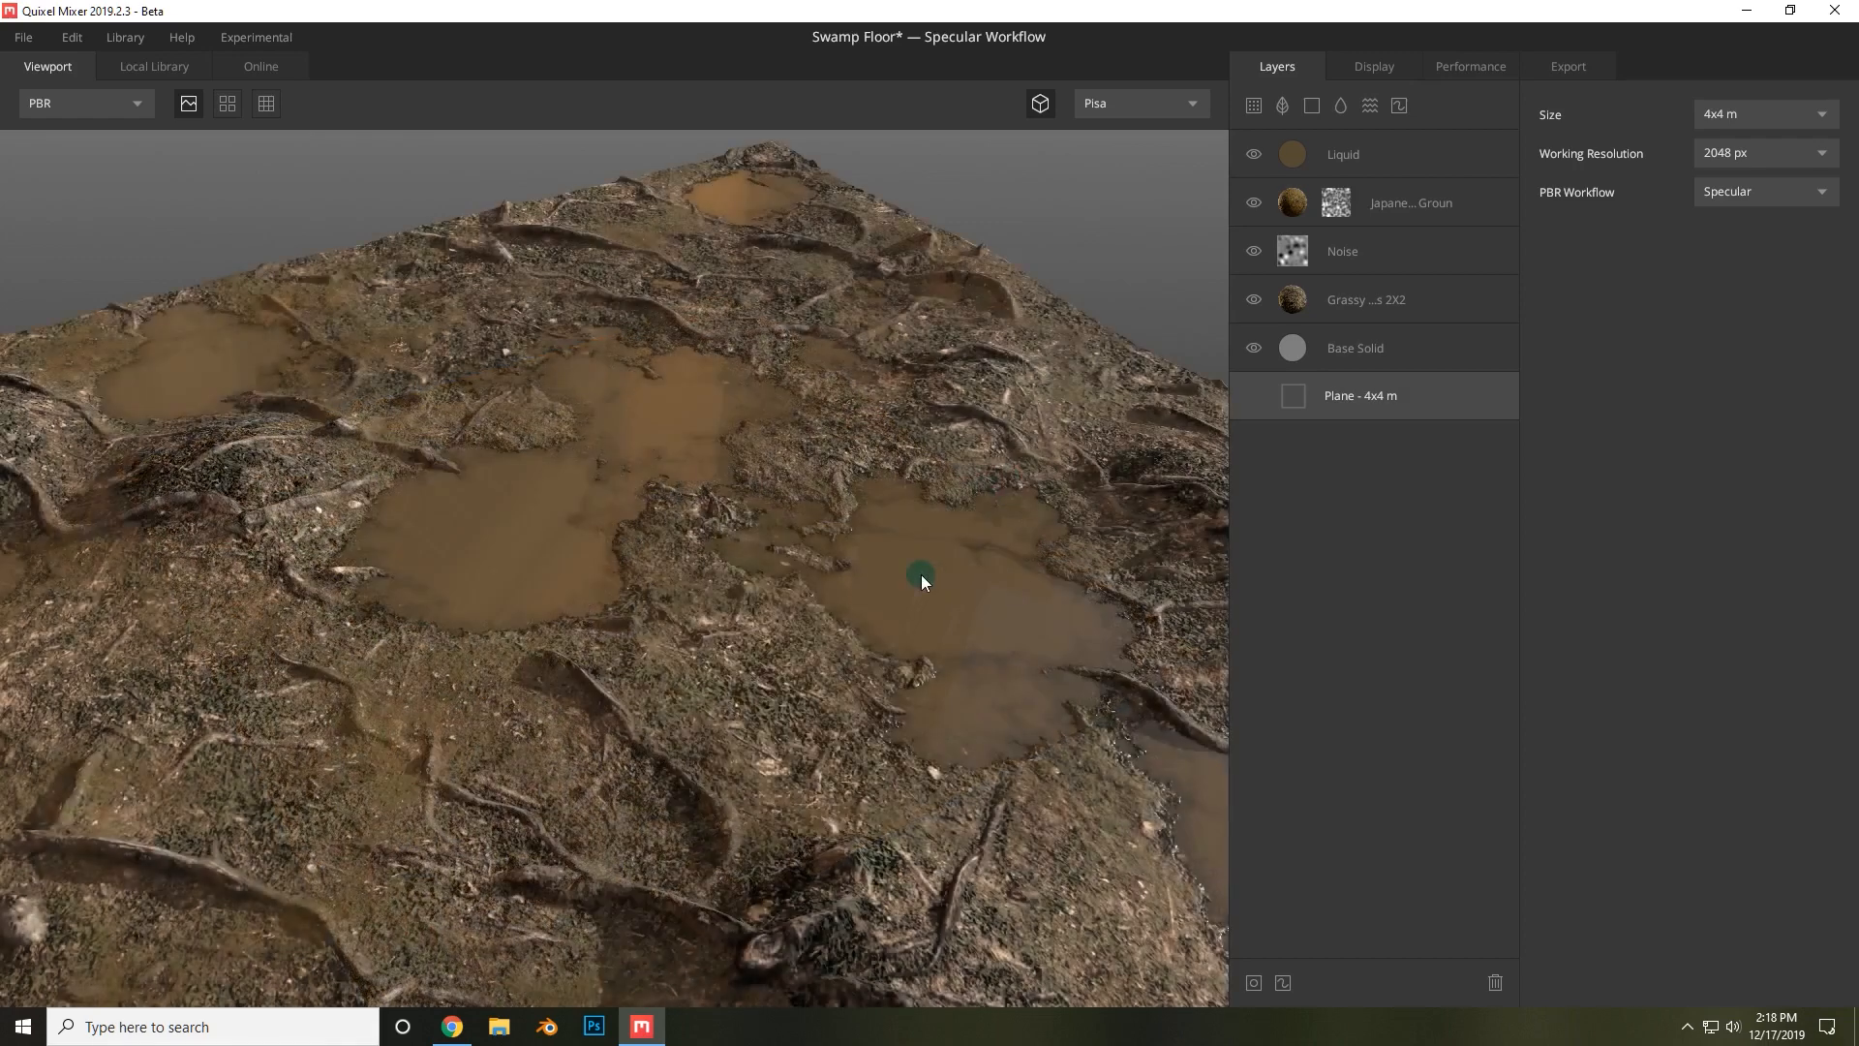
Set the working resolution to 4096 px.
{"action": "scroll", "coordinate": [920, 575], "scroll_direction": "down", "scroll_amount": 3}
{"action": "left_click_drag", "start_coordinate": [1042, 671], "coordinate": [992, 647]}
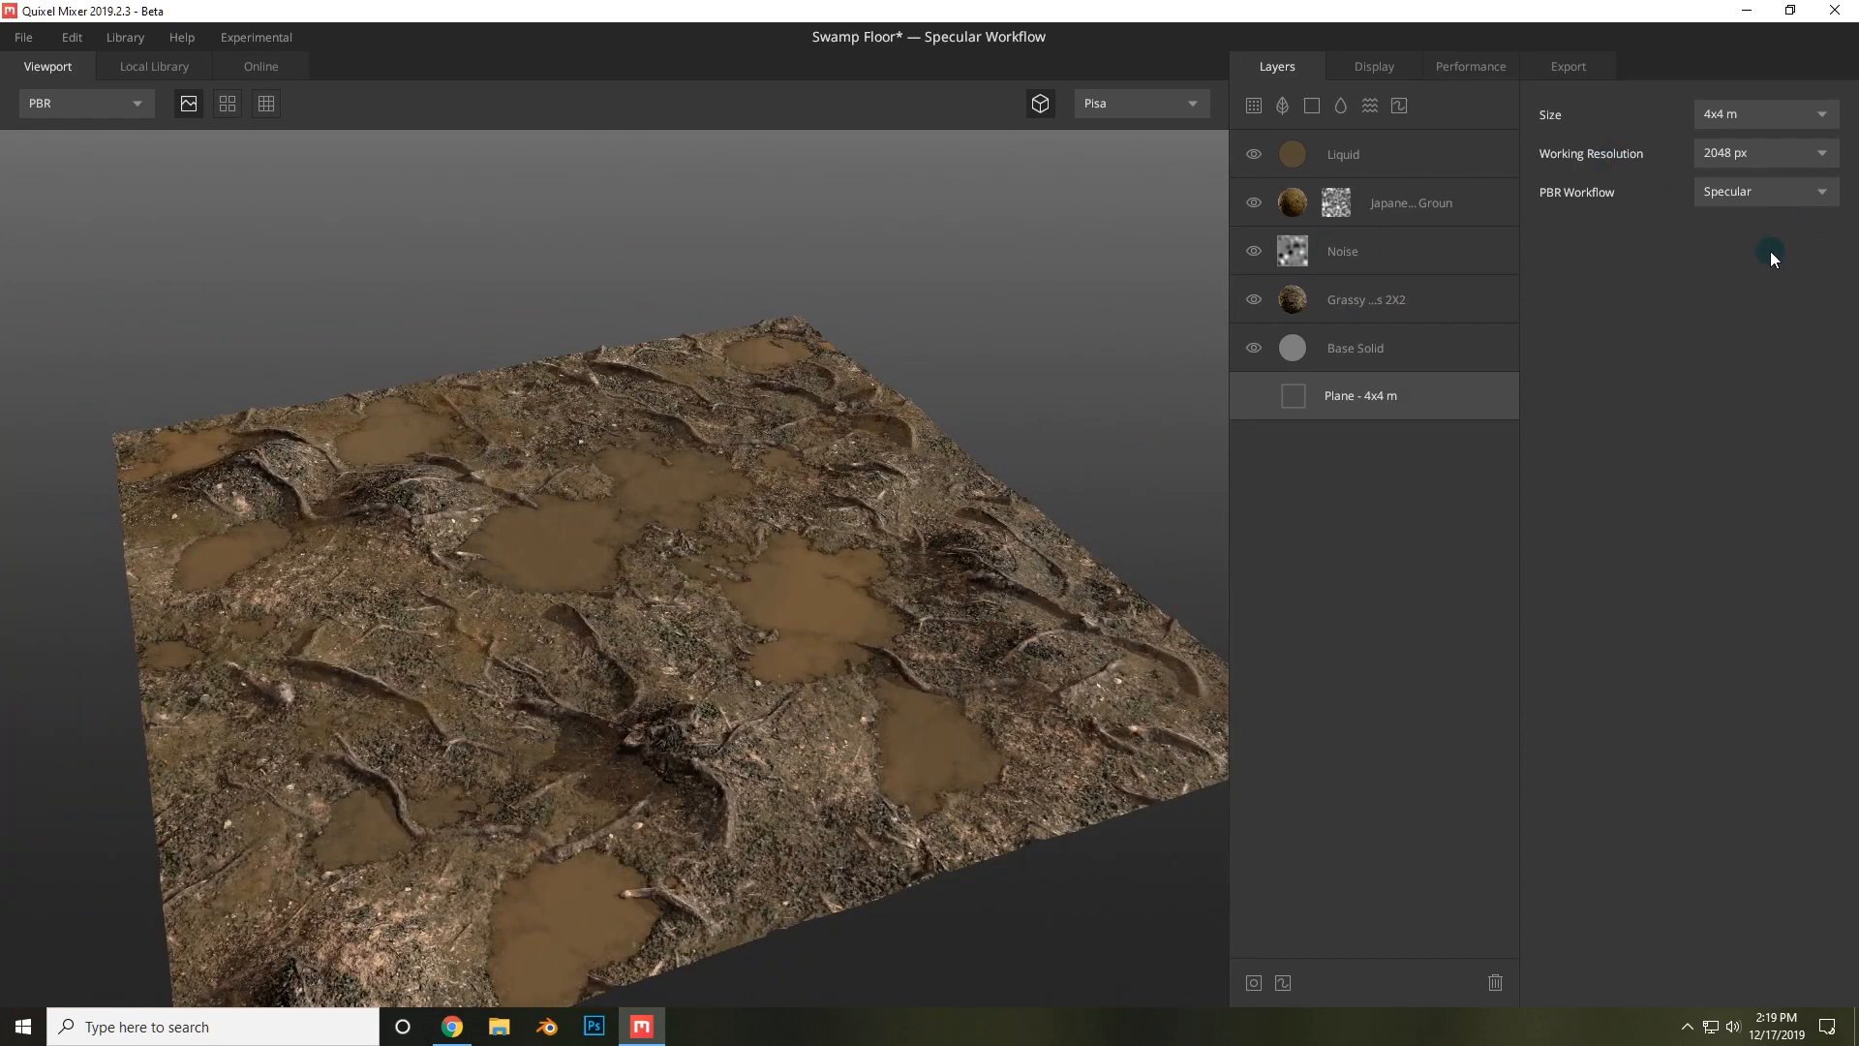
{"action": "left_click", "coordinate": [1763, 153]}
{"action": "left_click", "coordinate": [1776, 278]}
{"action": "left_click_drag", "start_coordinate": [614, 574], "coordinate": [751, 538]}
{"action": "scroll", "coordinate": [751, 600], "scroll_direction": "up", "scroll_amount": 5}
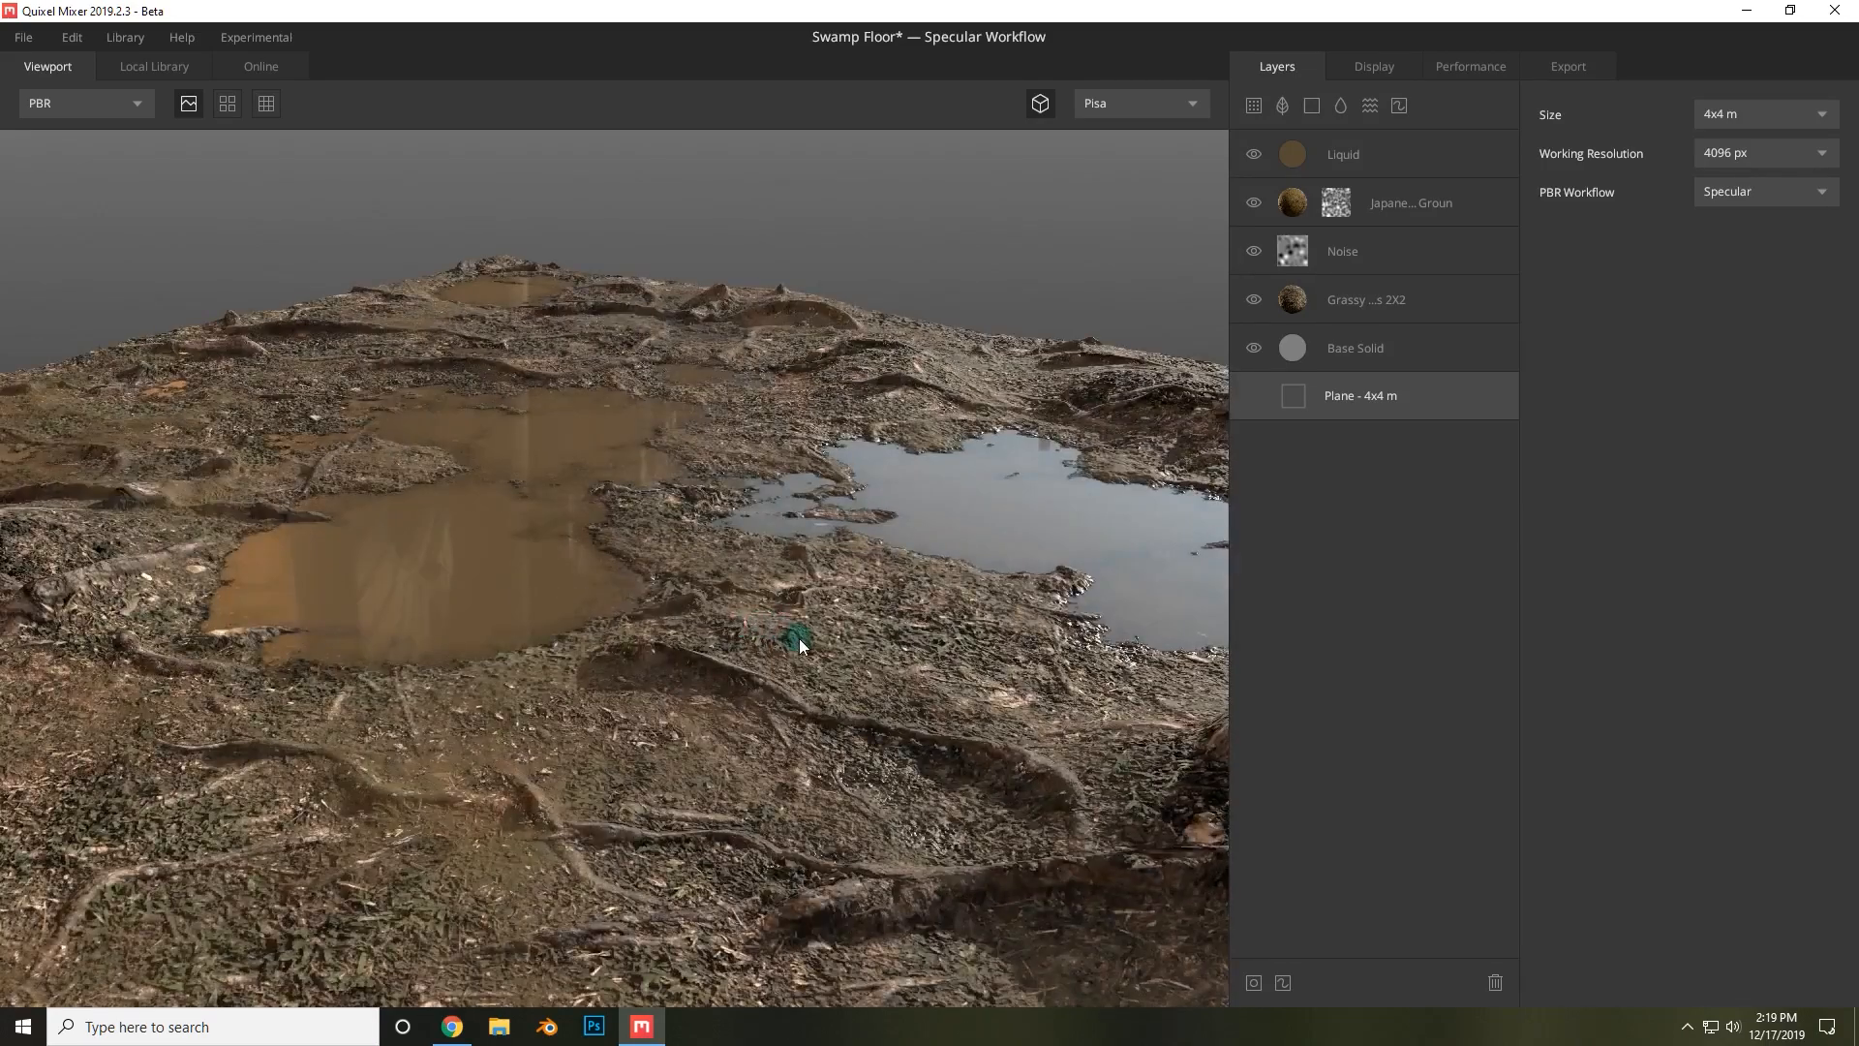
{"action": "scroll", "coordinate": [800, 635], "scroll_direction": "down", "scroll_amount": 5}
{"action": "left_click_drag", "start_coordinate": [800, 630], "coordinate": [740, 707]}
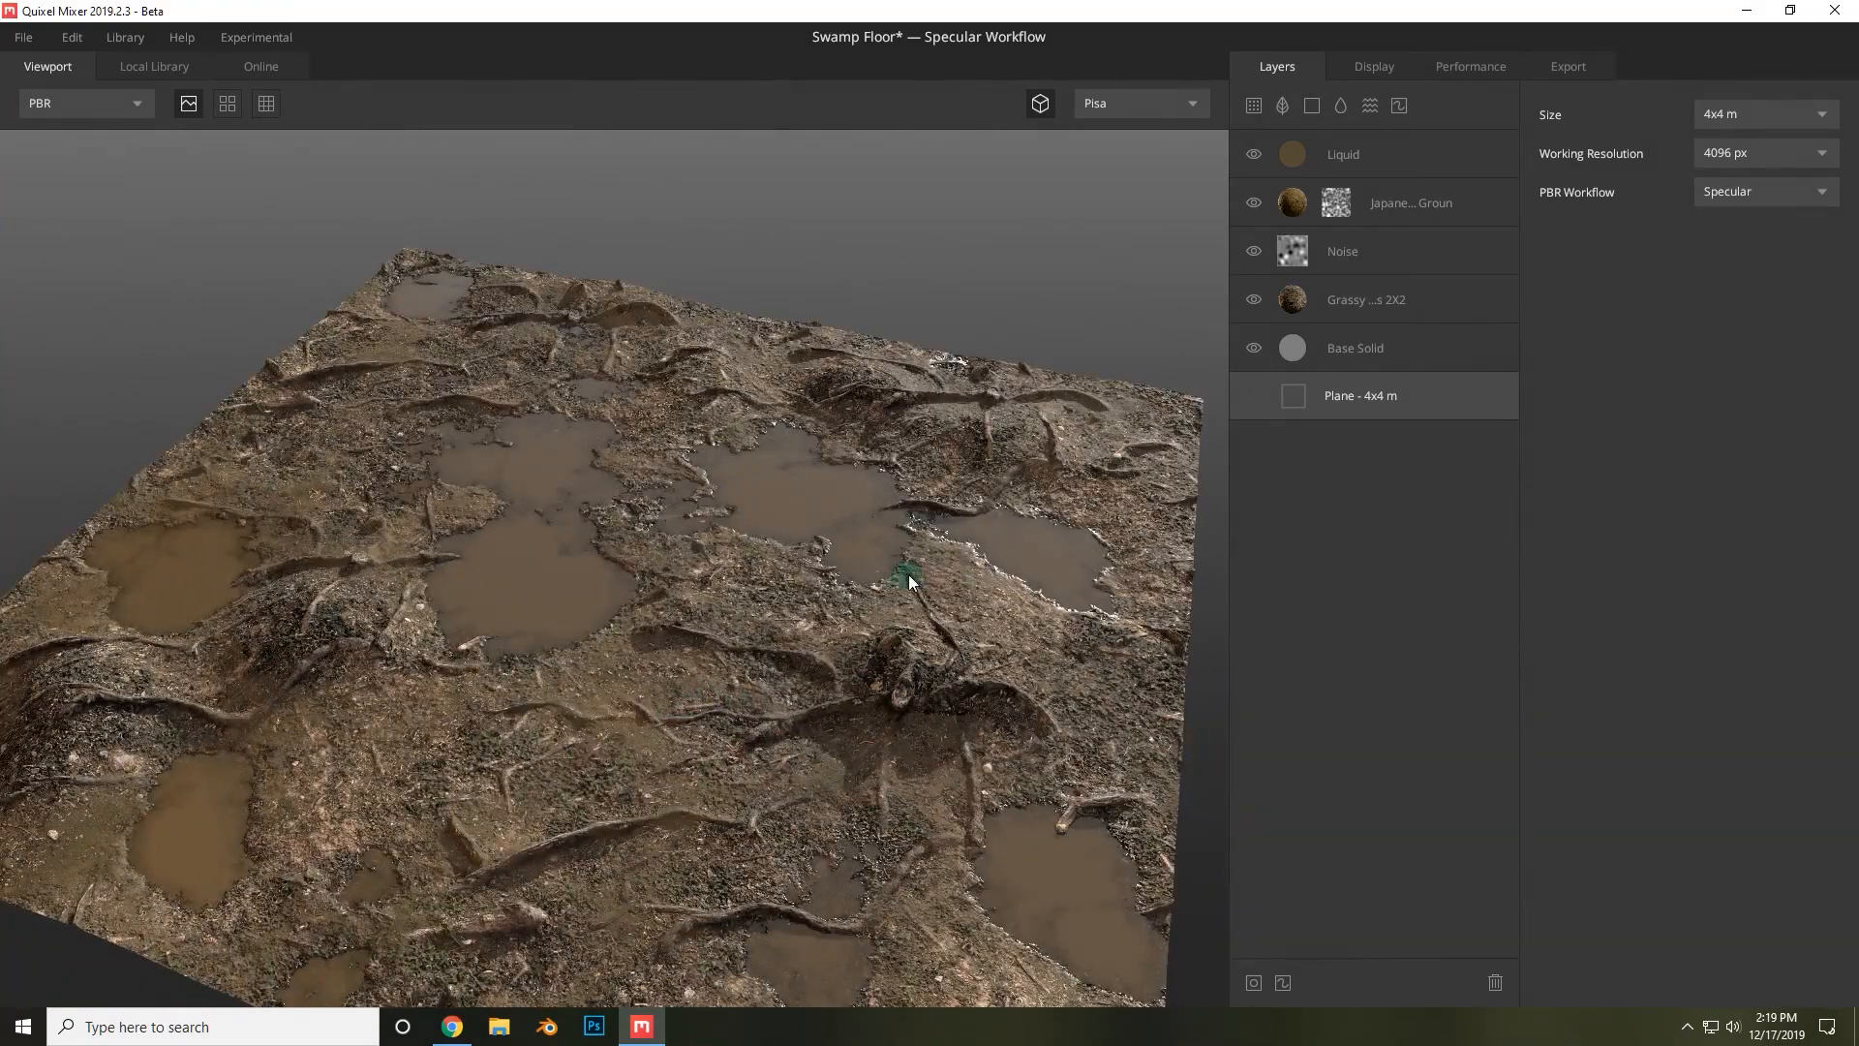
Try raising the Grassy Forest Roots layer's X repetitions, then set it back to 2.
{"action": "left_click", "coordinate": [1337, 290]}
{"action": "scroll", "coordinate": [1598, 654], "scroll_direction": "down", "scroll_amount": 1}
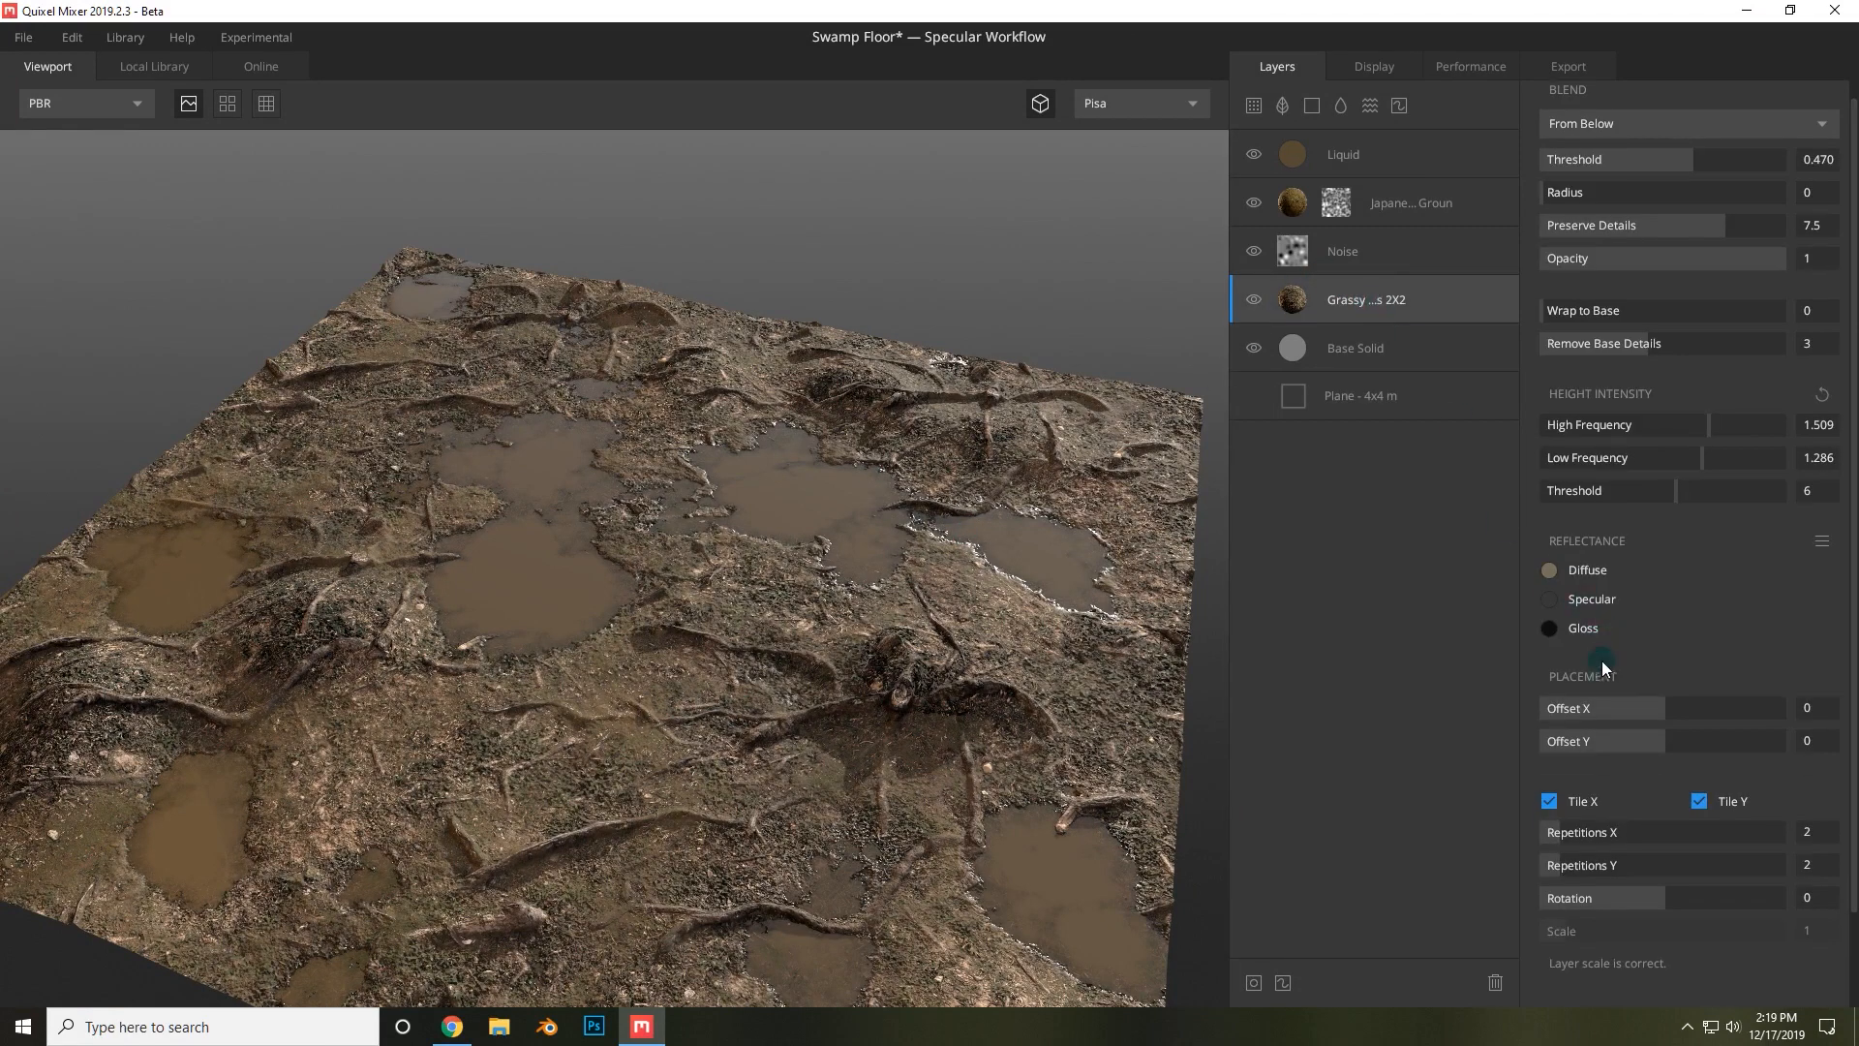
{"action": "left_click_drag", "start_coordinate": [1793, 839], "coordinate": [1814, 831]}
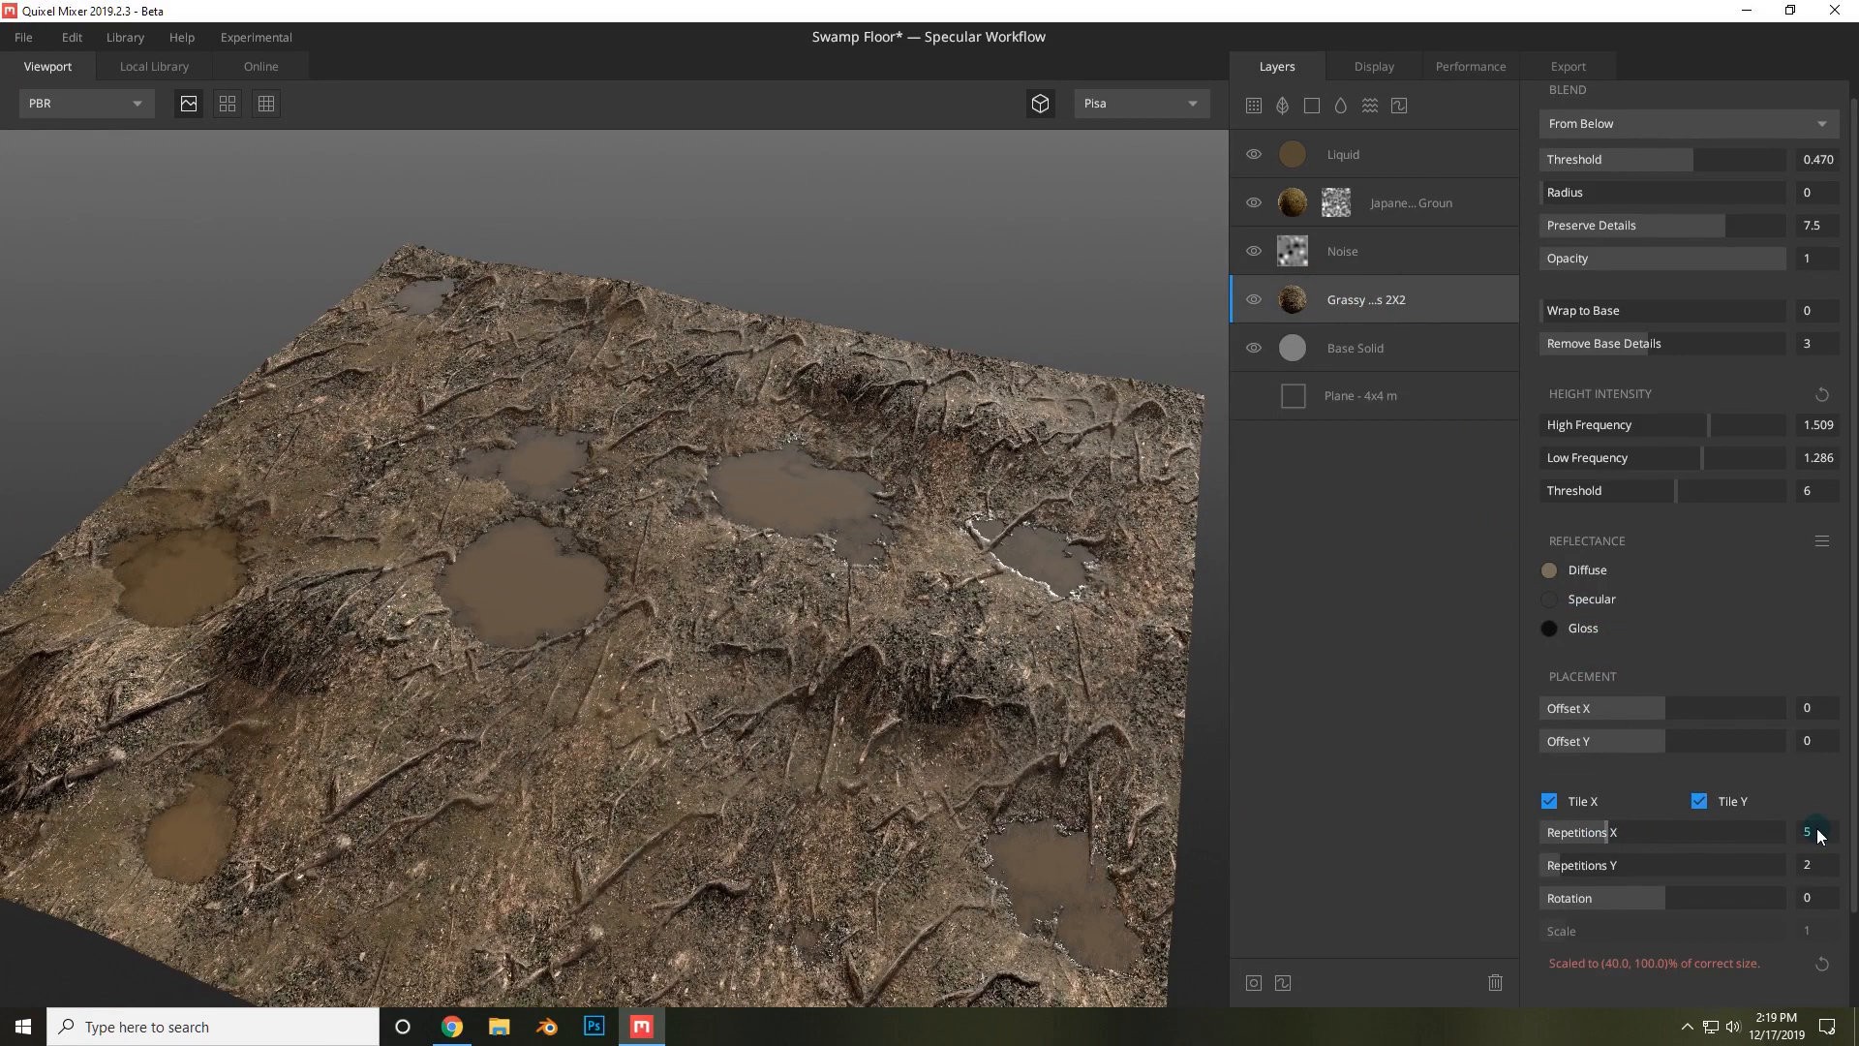
{"action": "left_click", "coordinate": [1810, 835]}
{"action": "type", "text": "1"}
{"action": "key", "text": "Return"}
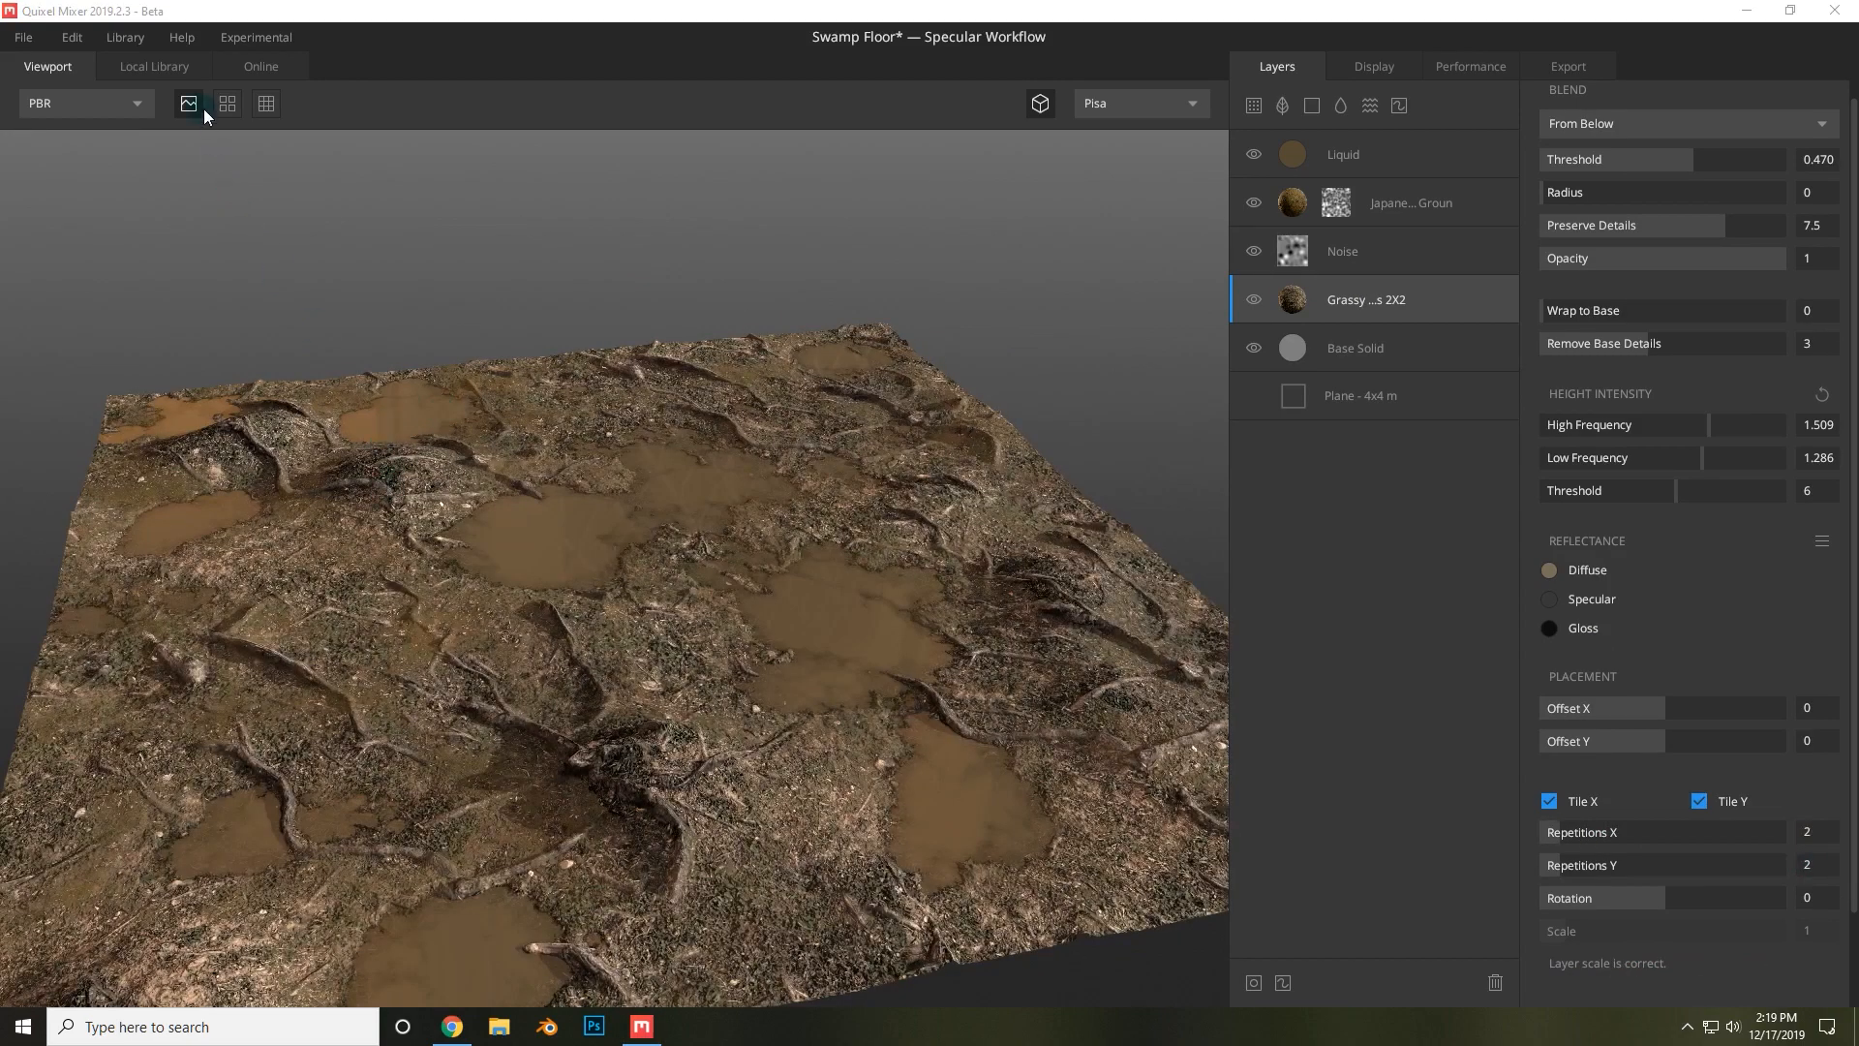
Inspect the 4x4 m mix with the tiled preview switched on, then switch it back off.
{"action": "left_click", "coordinate": [221, 106]}
{"action": "left_click_drag", "start_coordinate": [712, 446], "coordinate": [1025, 585]}
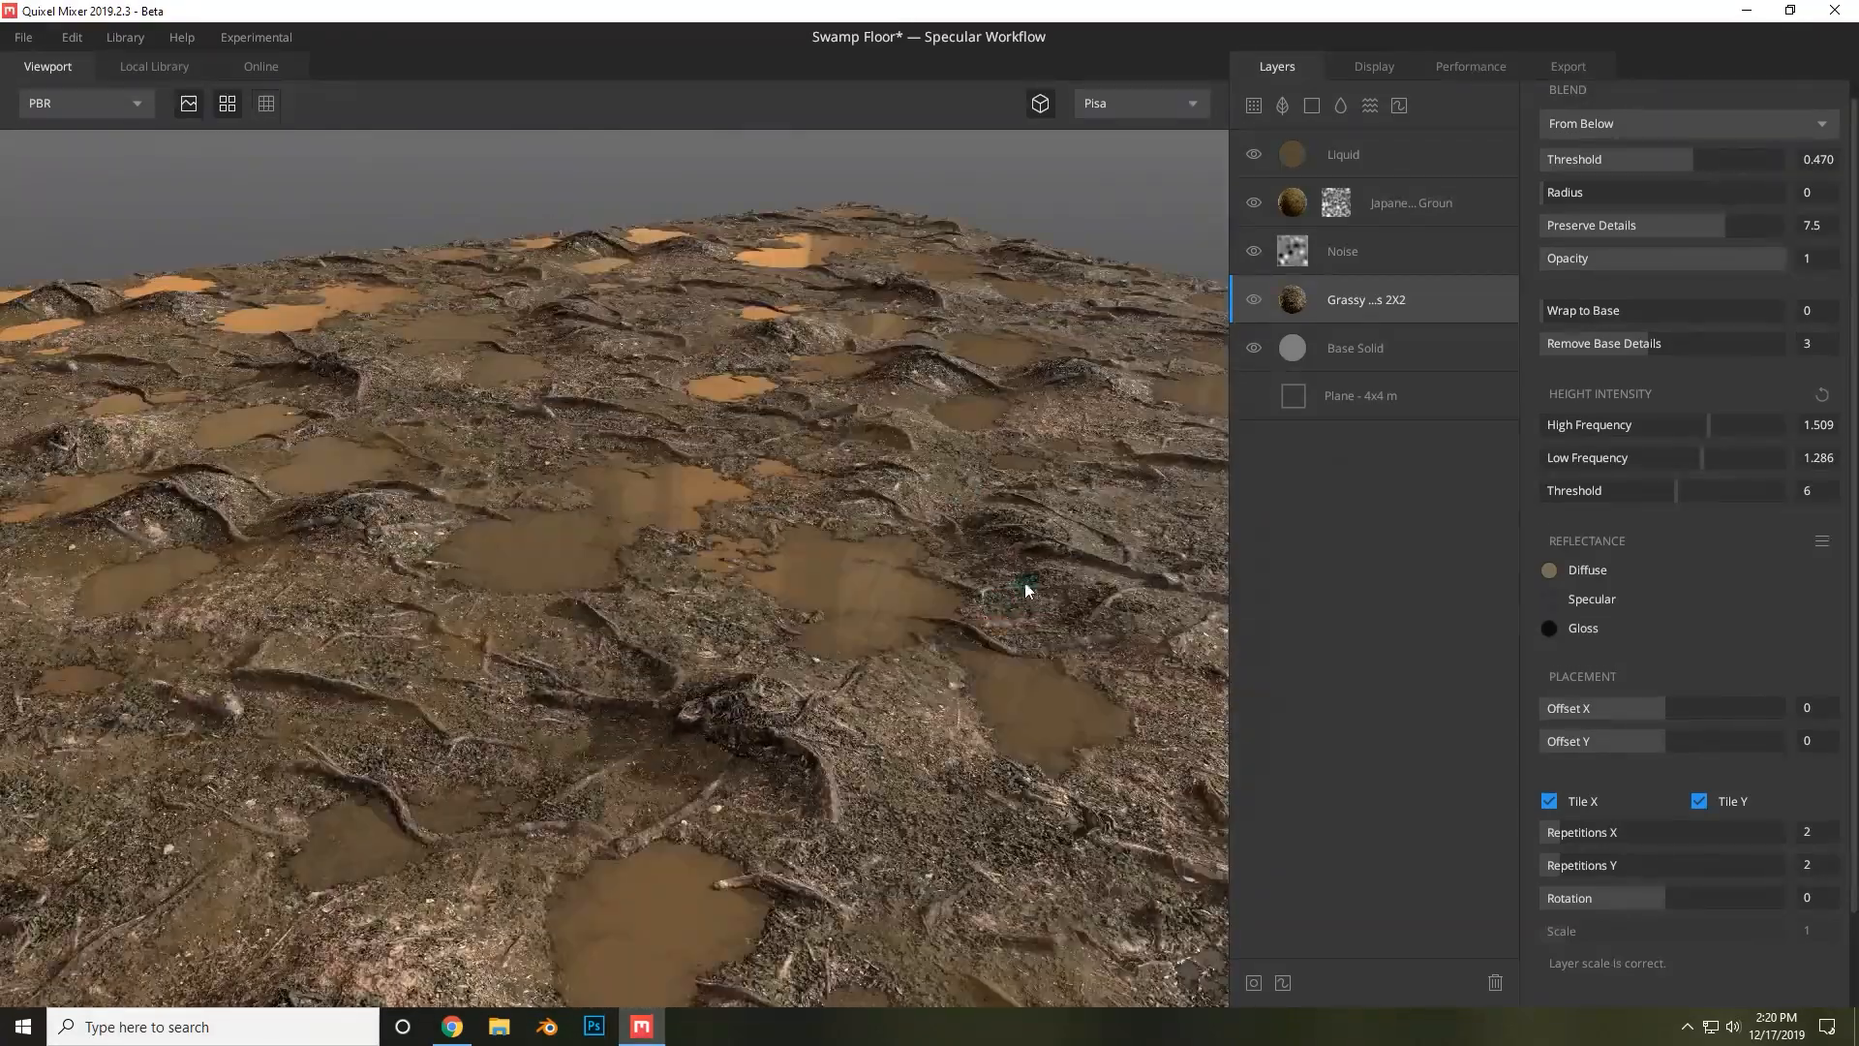
{"action": "left_click", "coordinate": [238, 105]}
{"action": "left_click_drag", "start_coordinate": [668, 378], "coordinate": [1299, 219]}
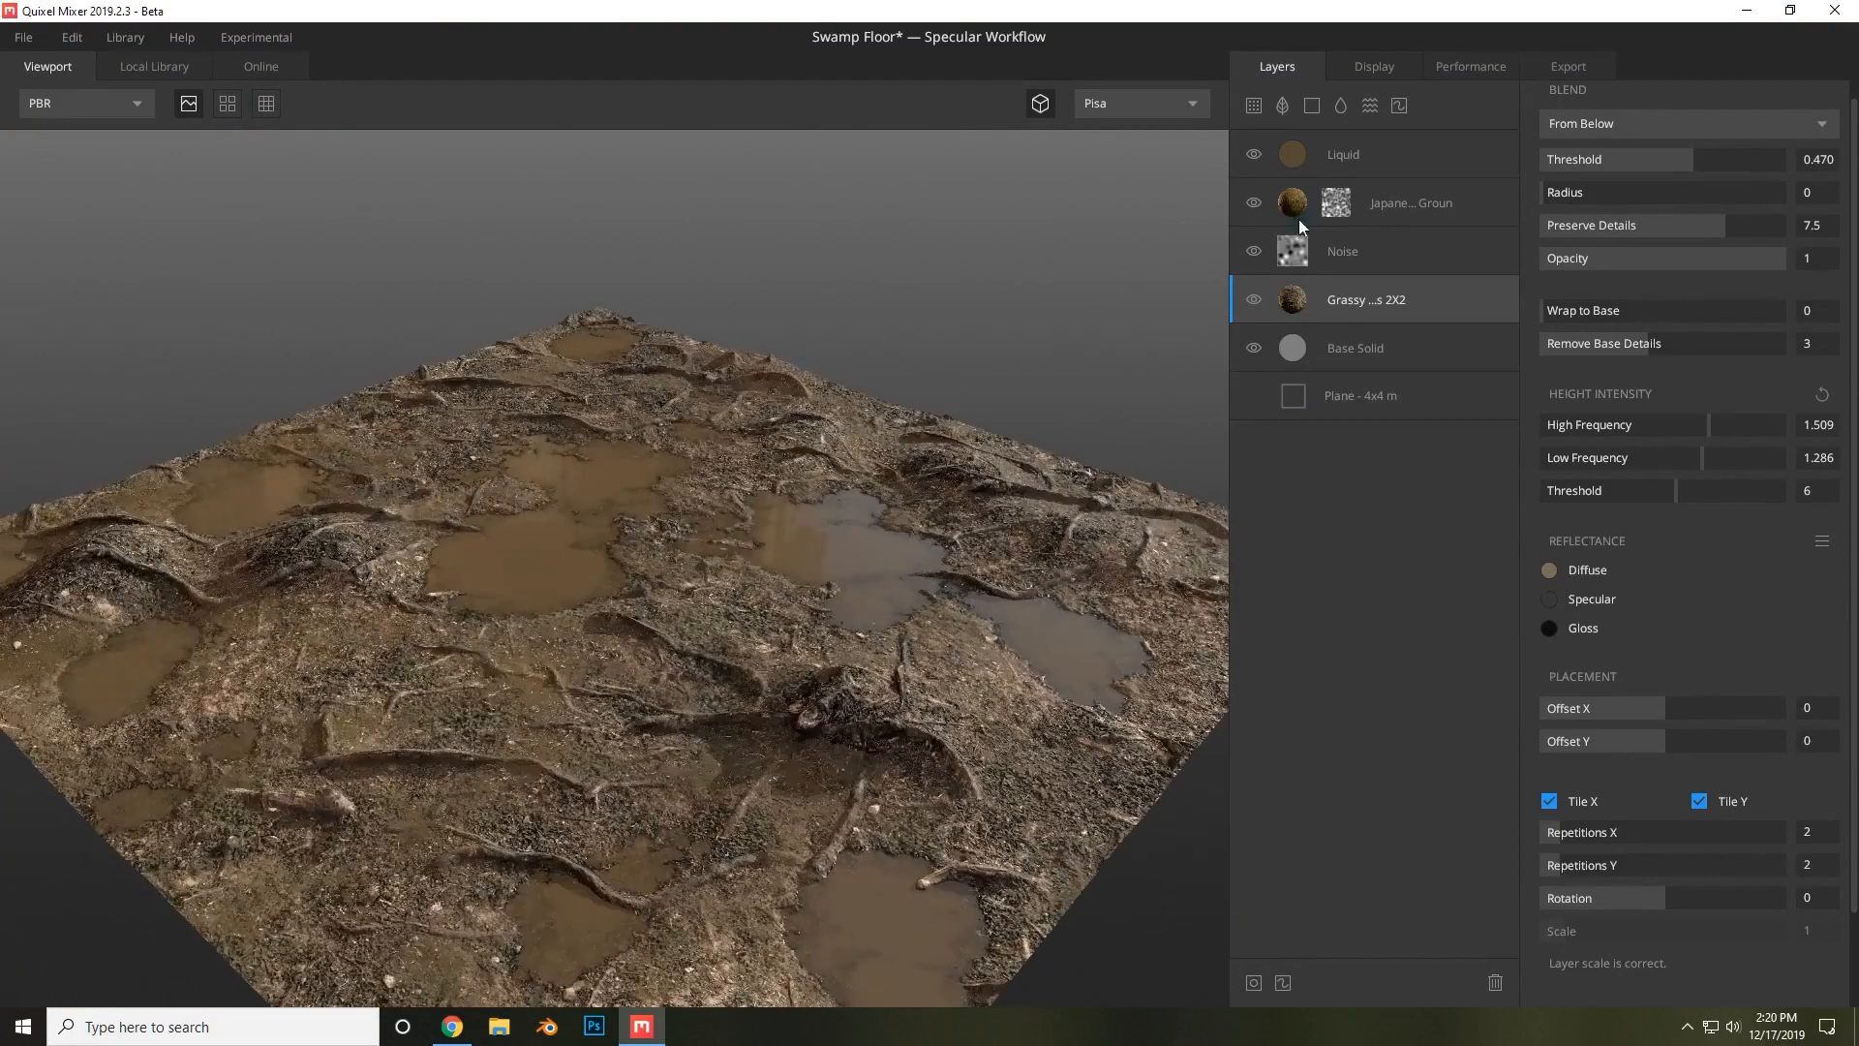
Add a Green Leaves atlas layer from the local library above Grassy Forest Roots.
{"action": "left_click", "coordinate": [1282, 106]}
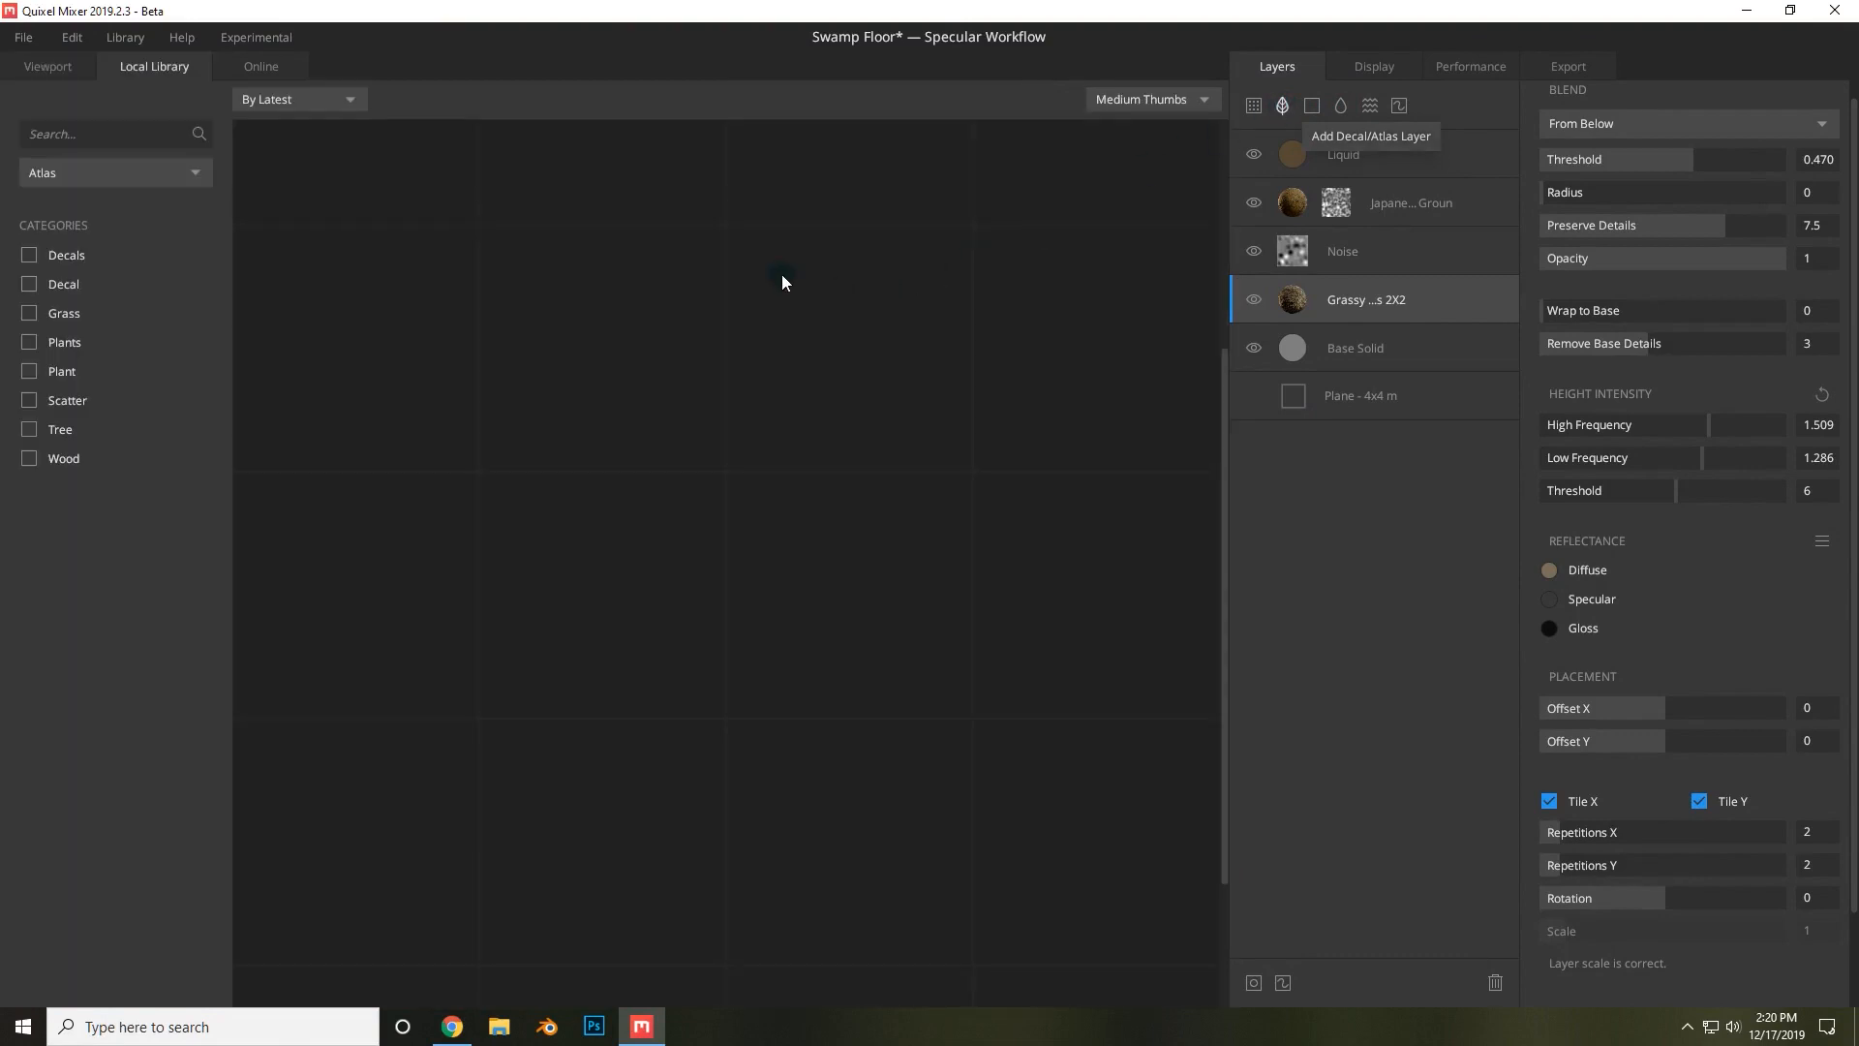
{"action": "scroll", "coordinate": [893, 466], "scroll_direction": "up", "scroll_amount": 3}
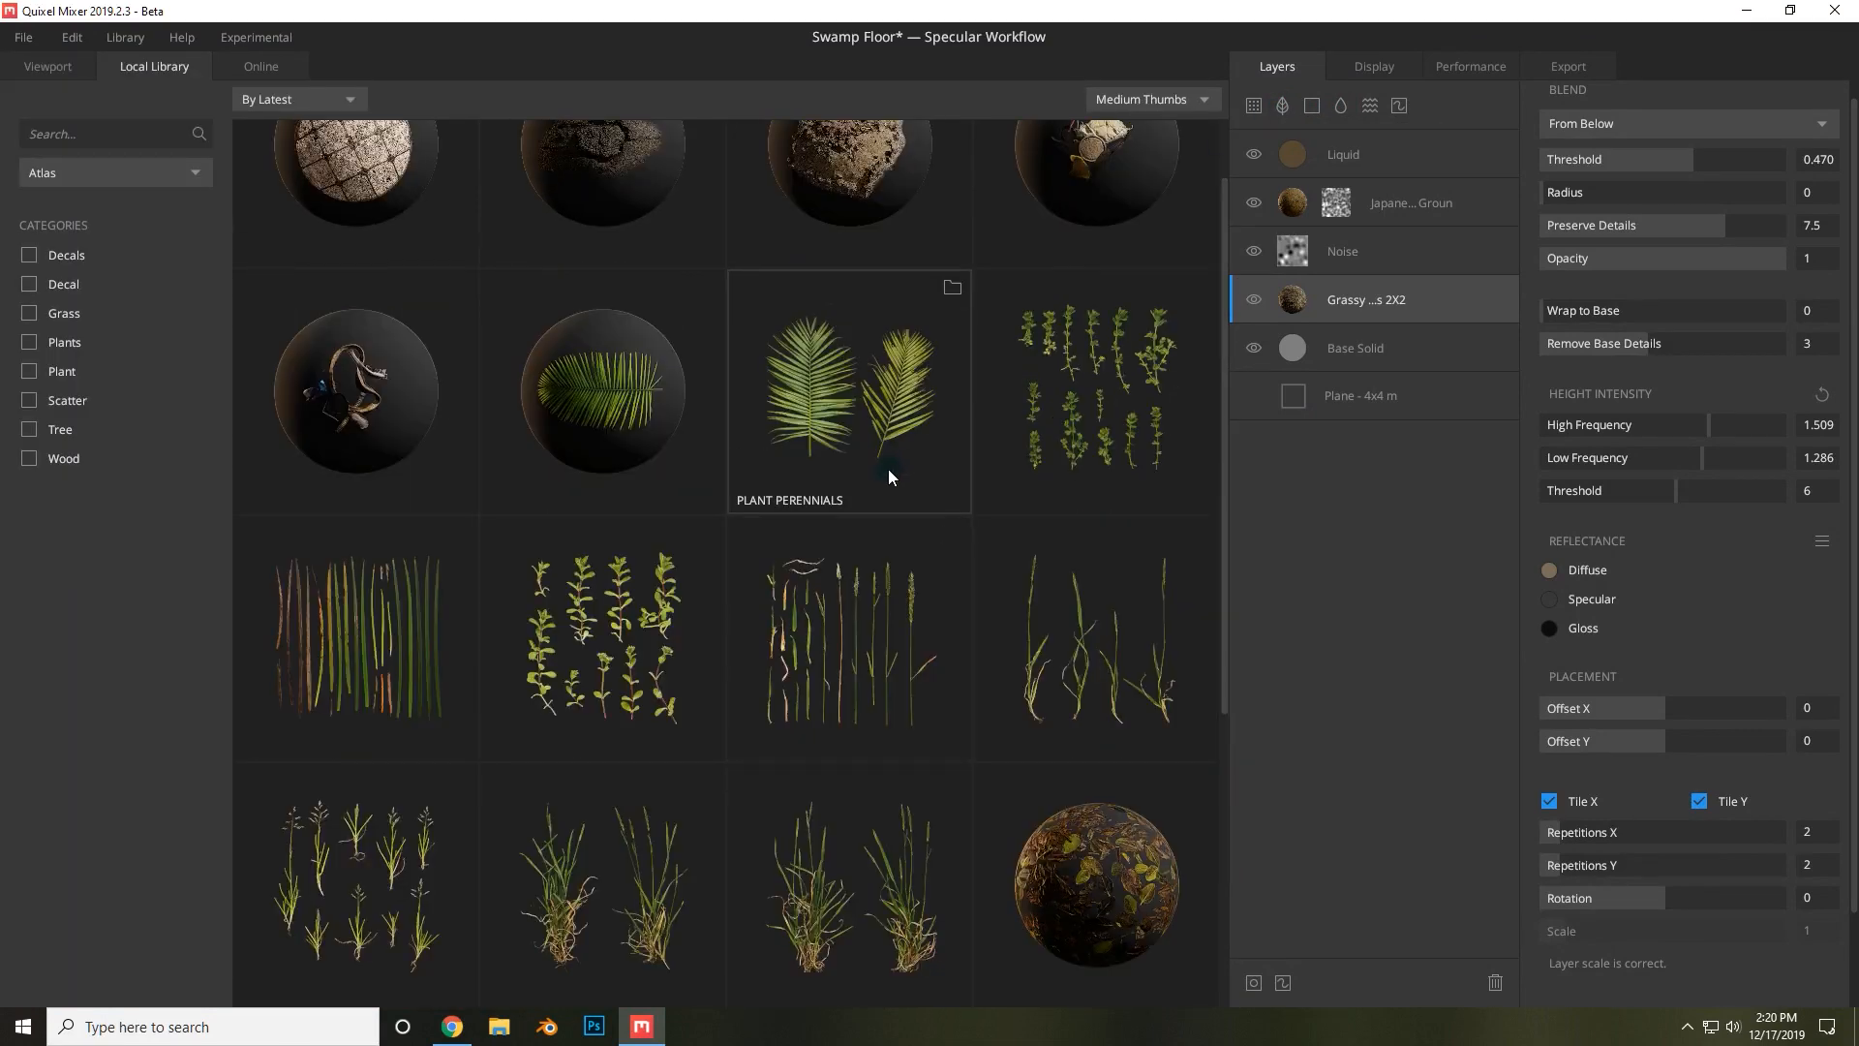
{"action": "scroll", "coordinate": [887, 469], "scroll_direction": "down", "scroll_amount": 3}
{"action": "scroll", "coordinate": [840, 478], "scroll_direction": "down", "scroll_amount": 2}
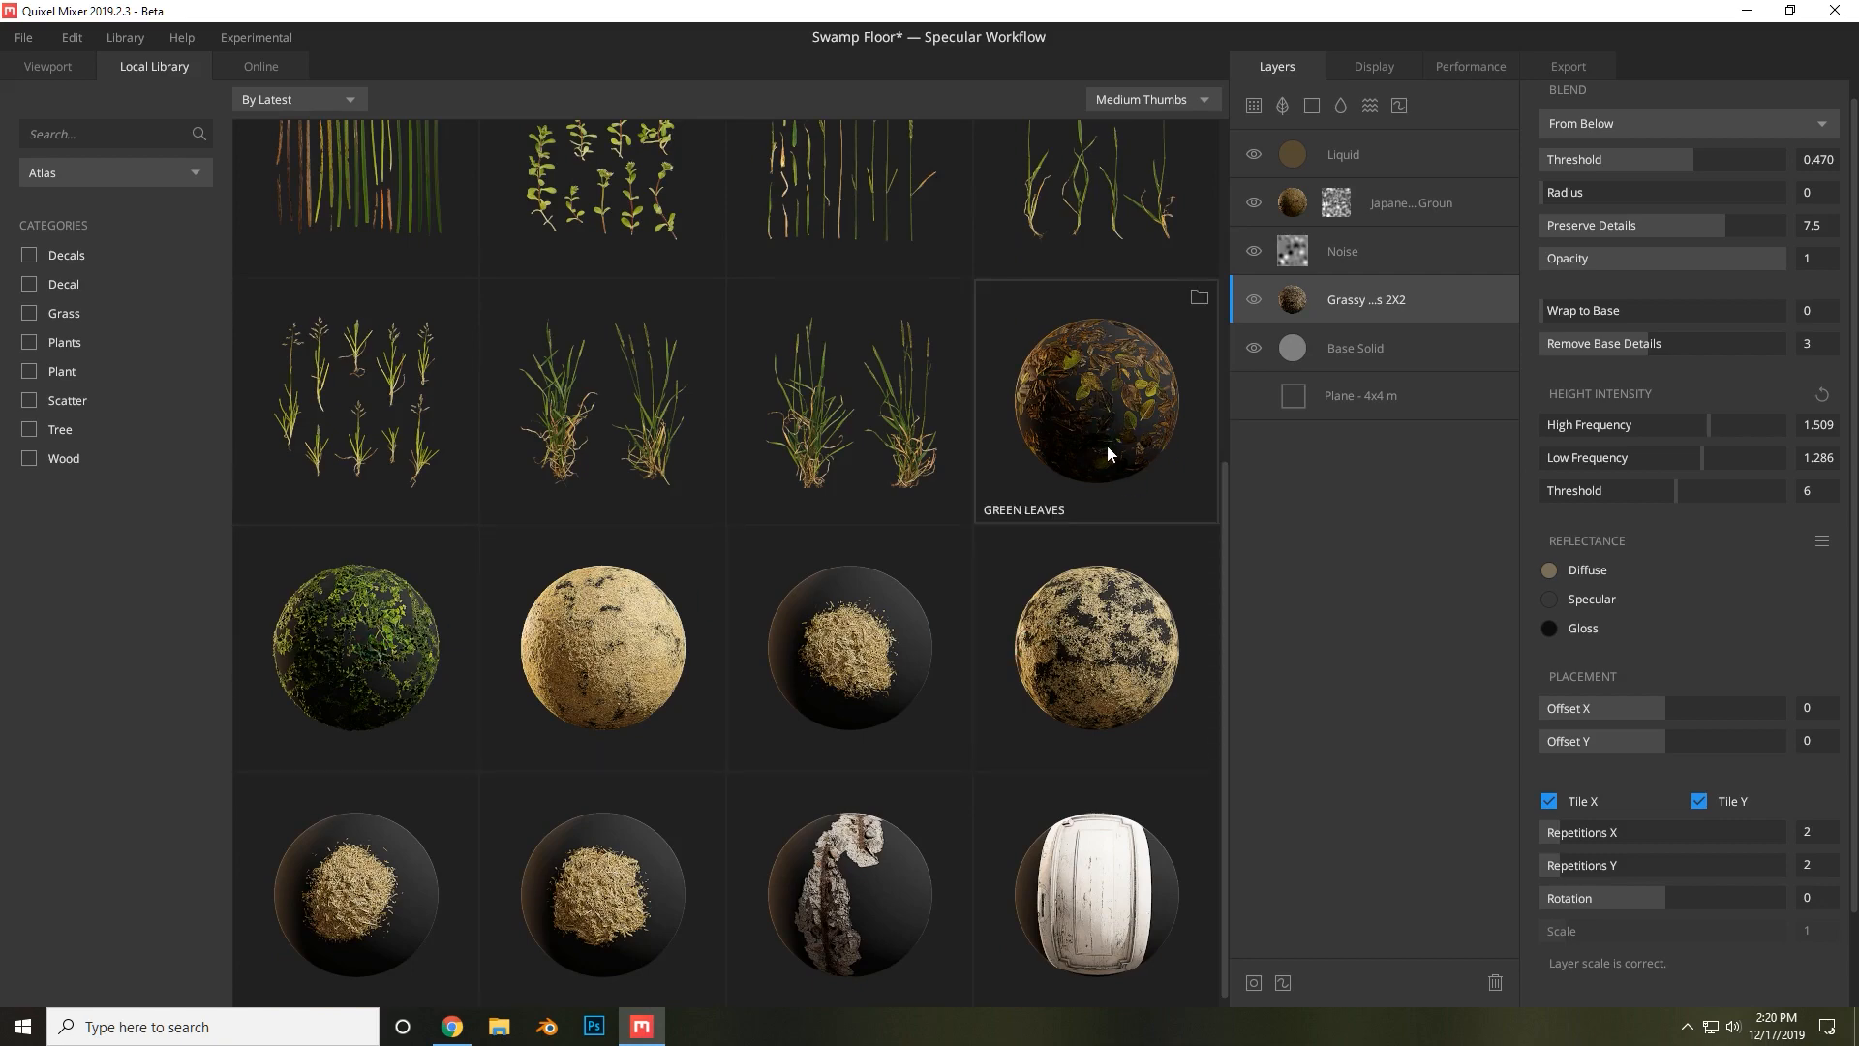
{"action": "left_click", "coordinate": [1067, 391]}
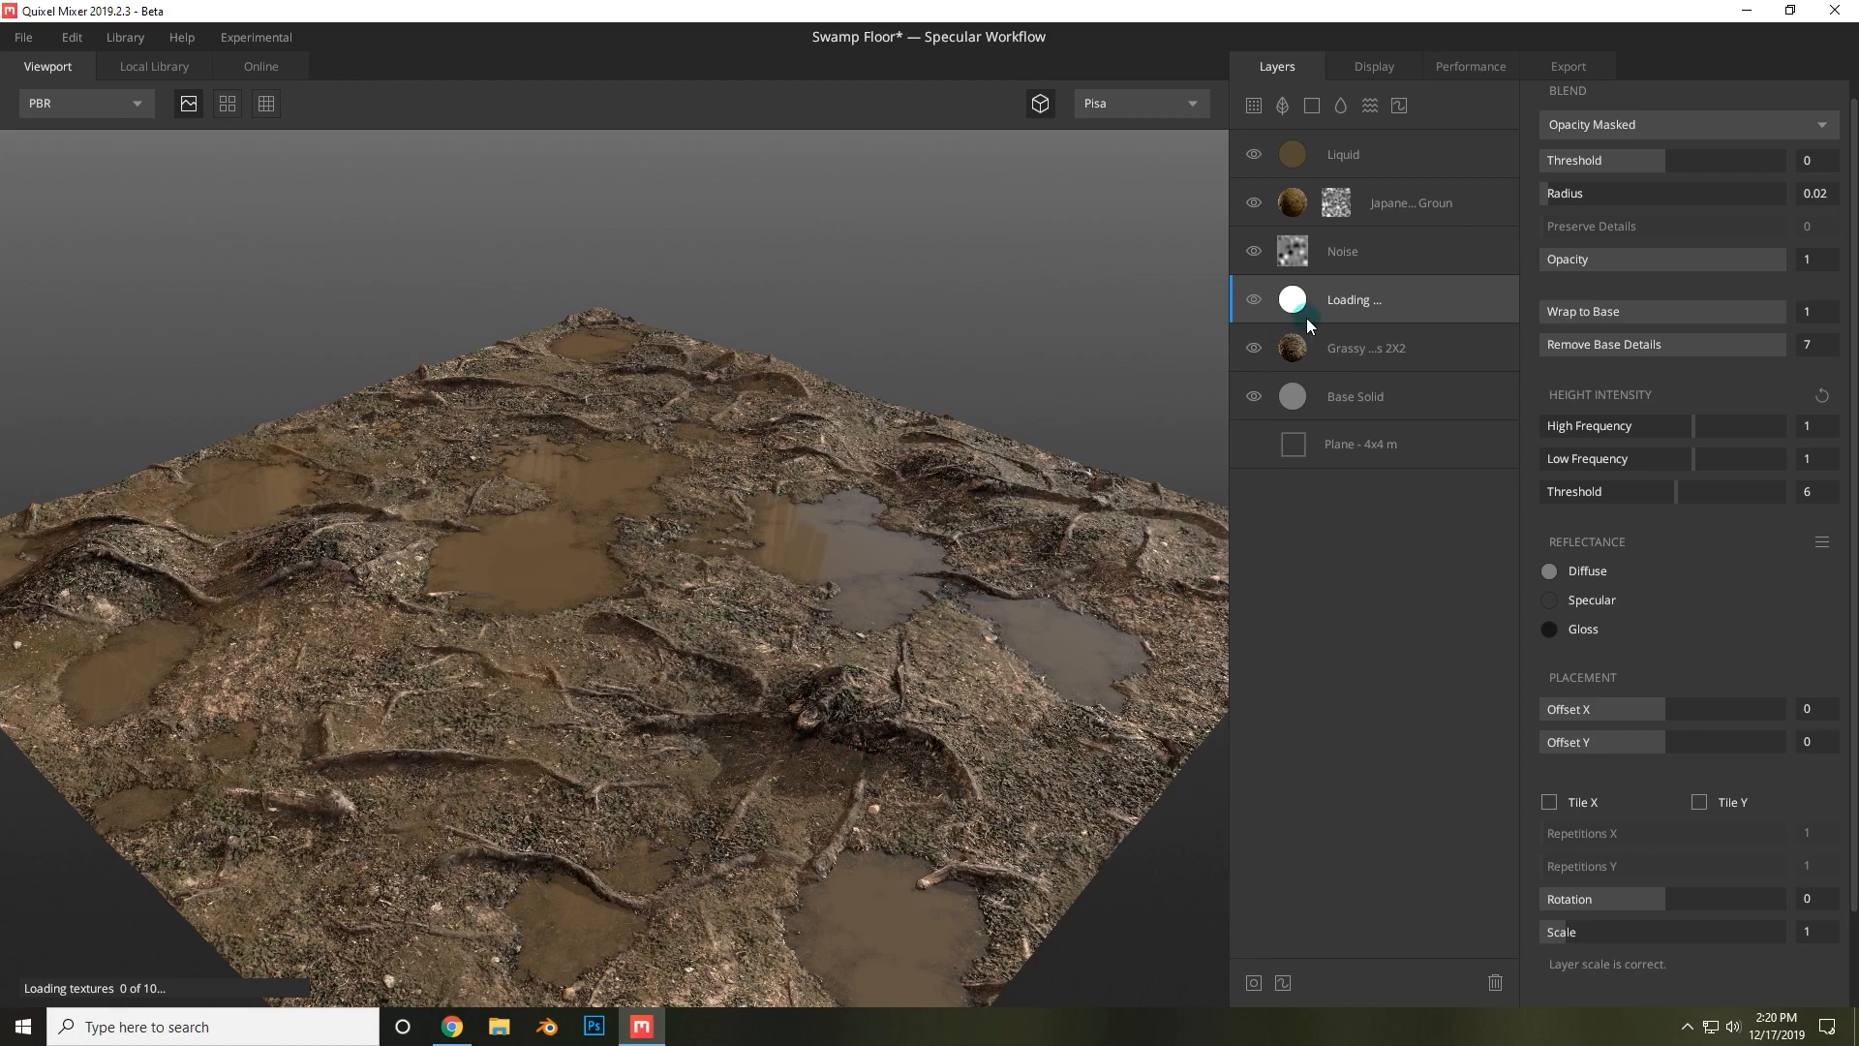
{"action": "left_click", "coordinate": [1692, 1029]}
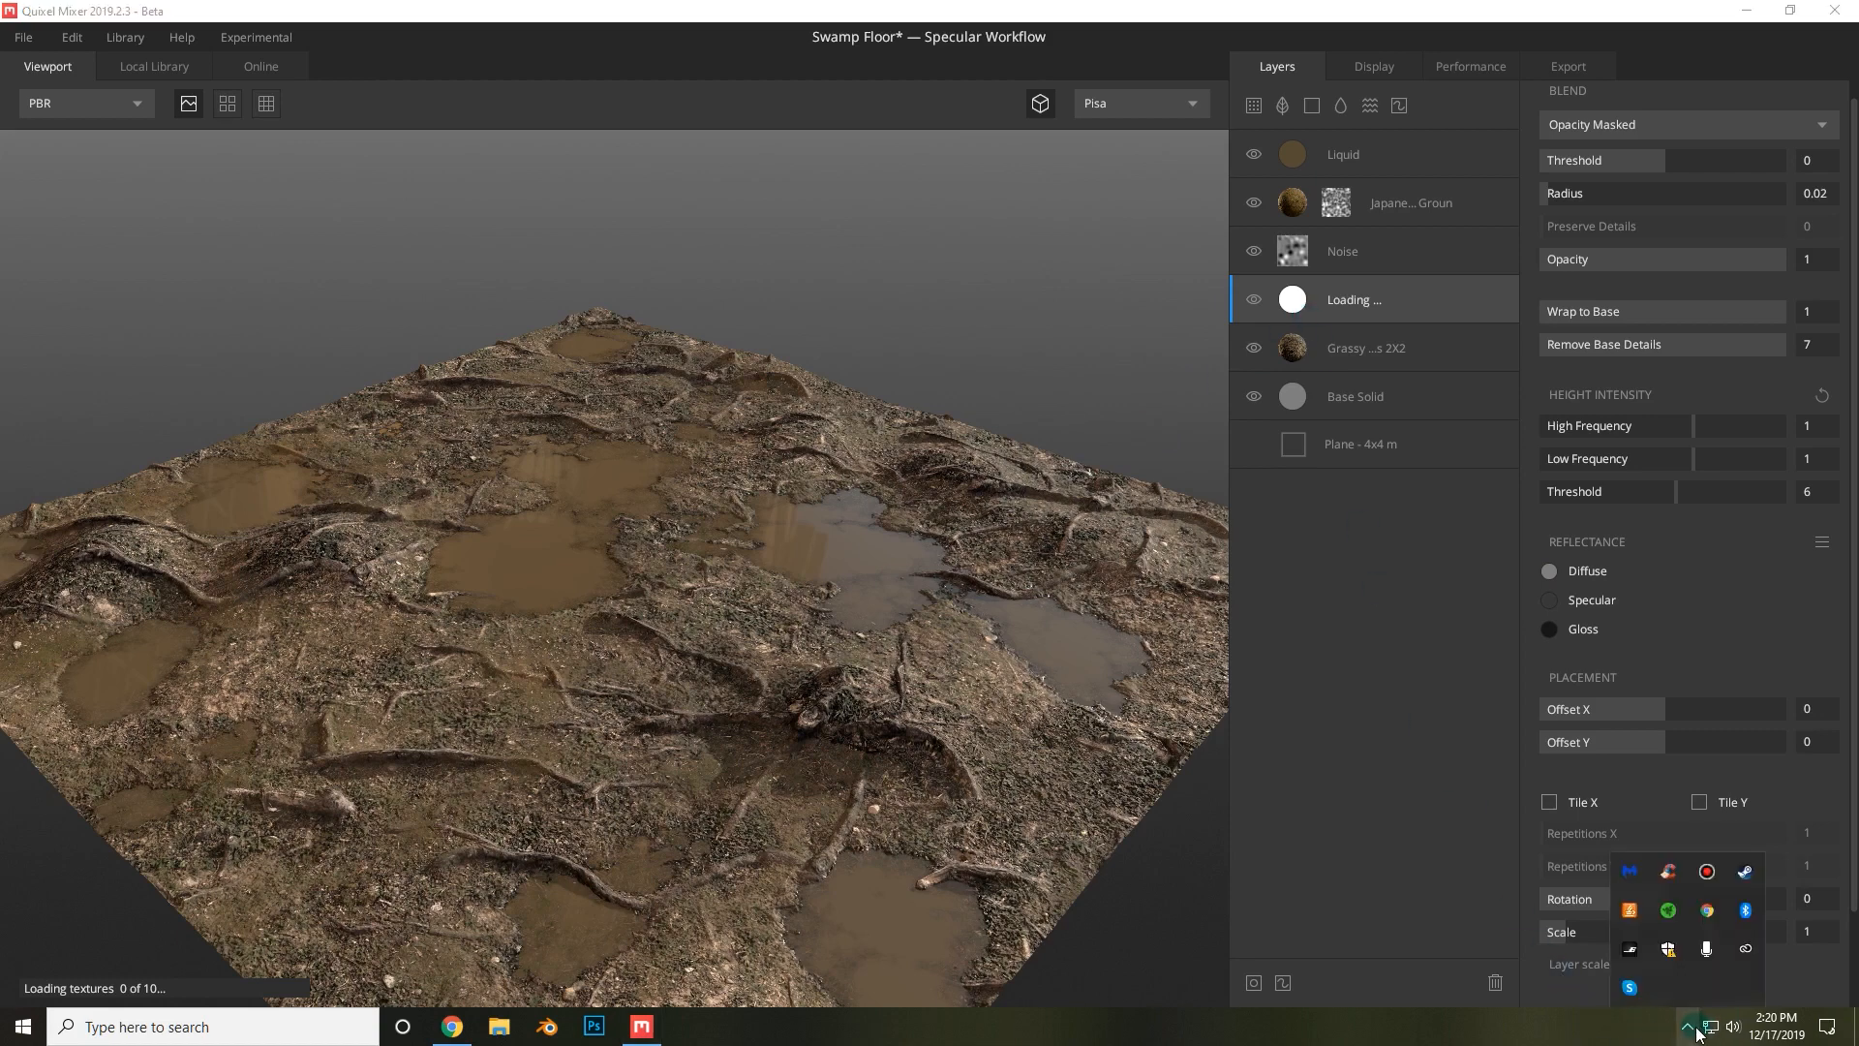
{"action": "left_click", "coordinate": [1692, 1029]}
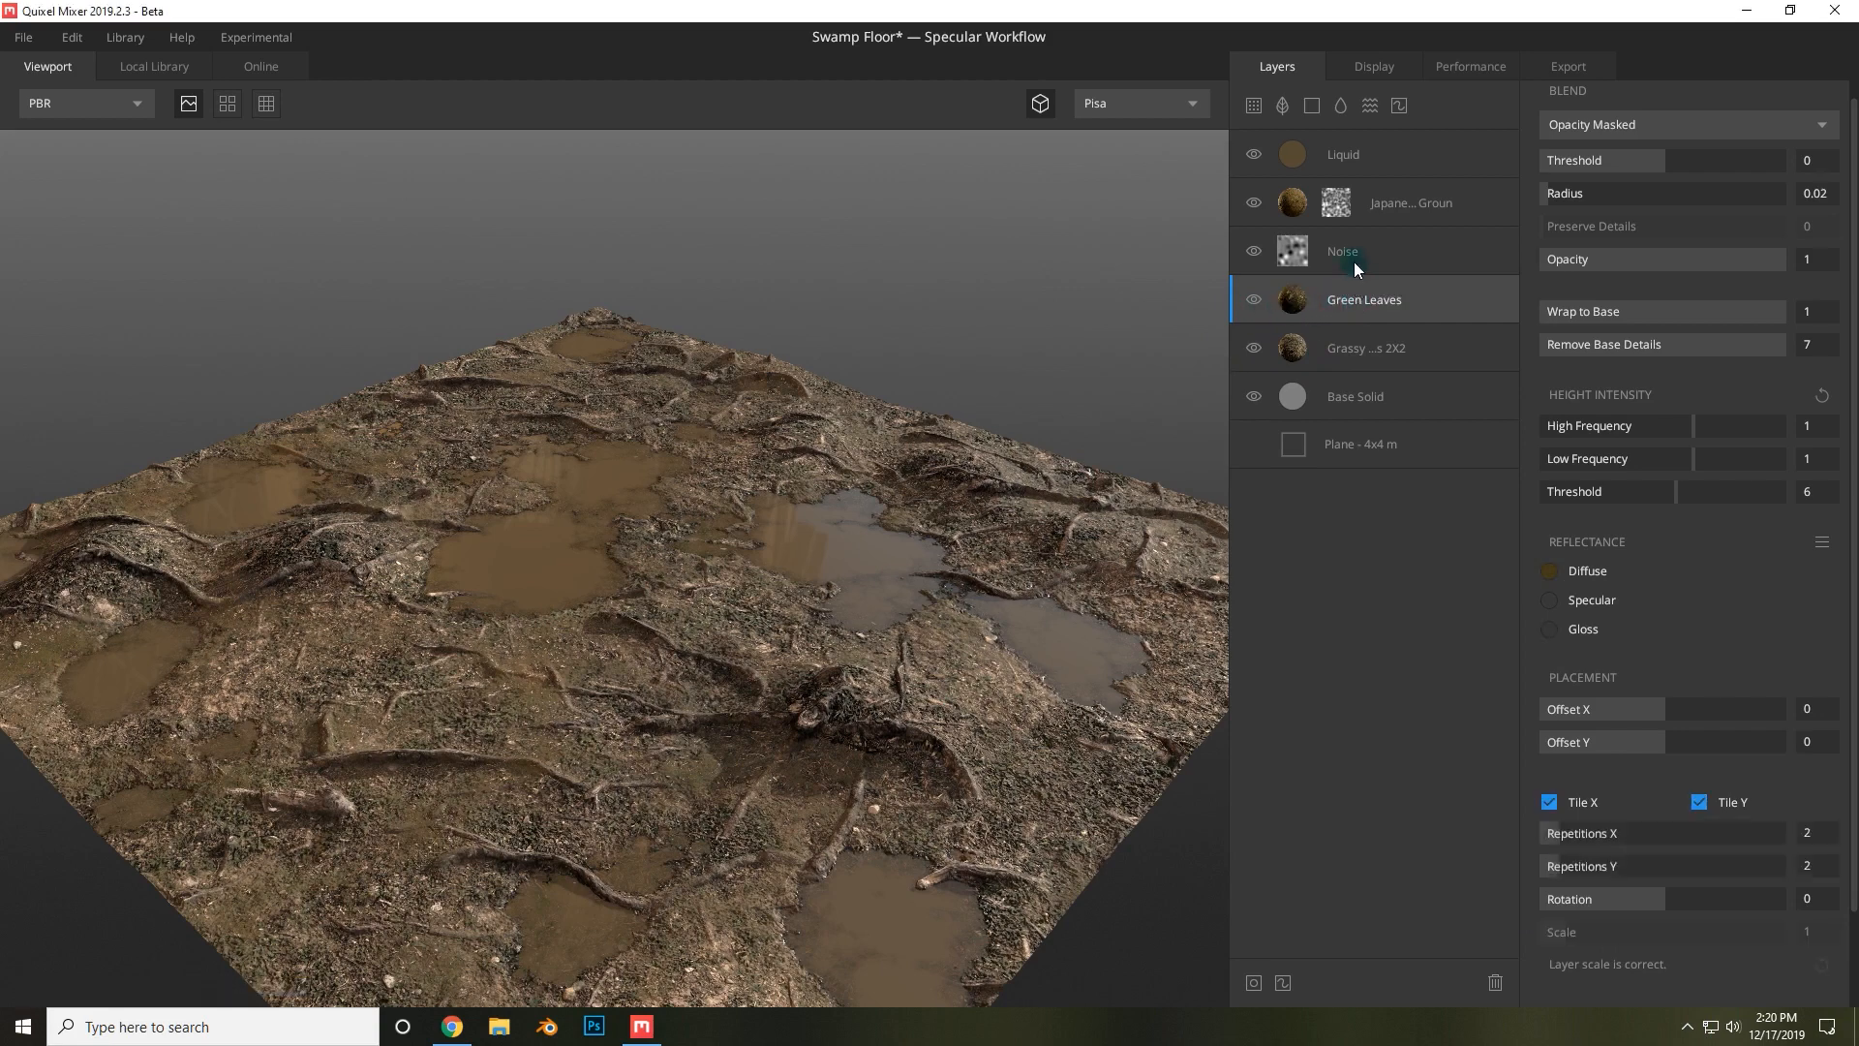
Move the Green Leaves layer to the top of the layer stack, above Liquid.
{"action": "left_click_drag", "start_coordinate": [1354, 258], "coordinate": [1362, 296]}
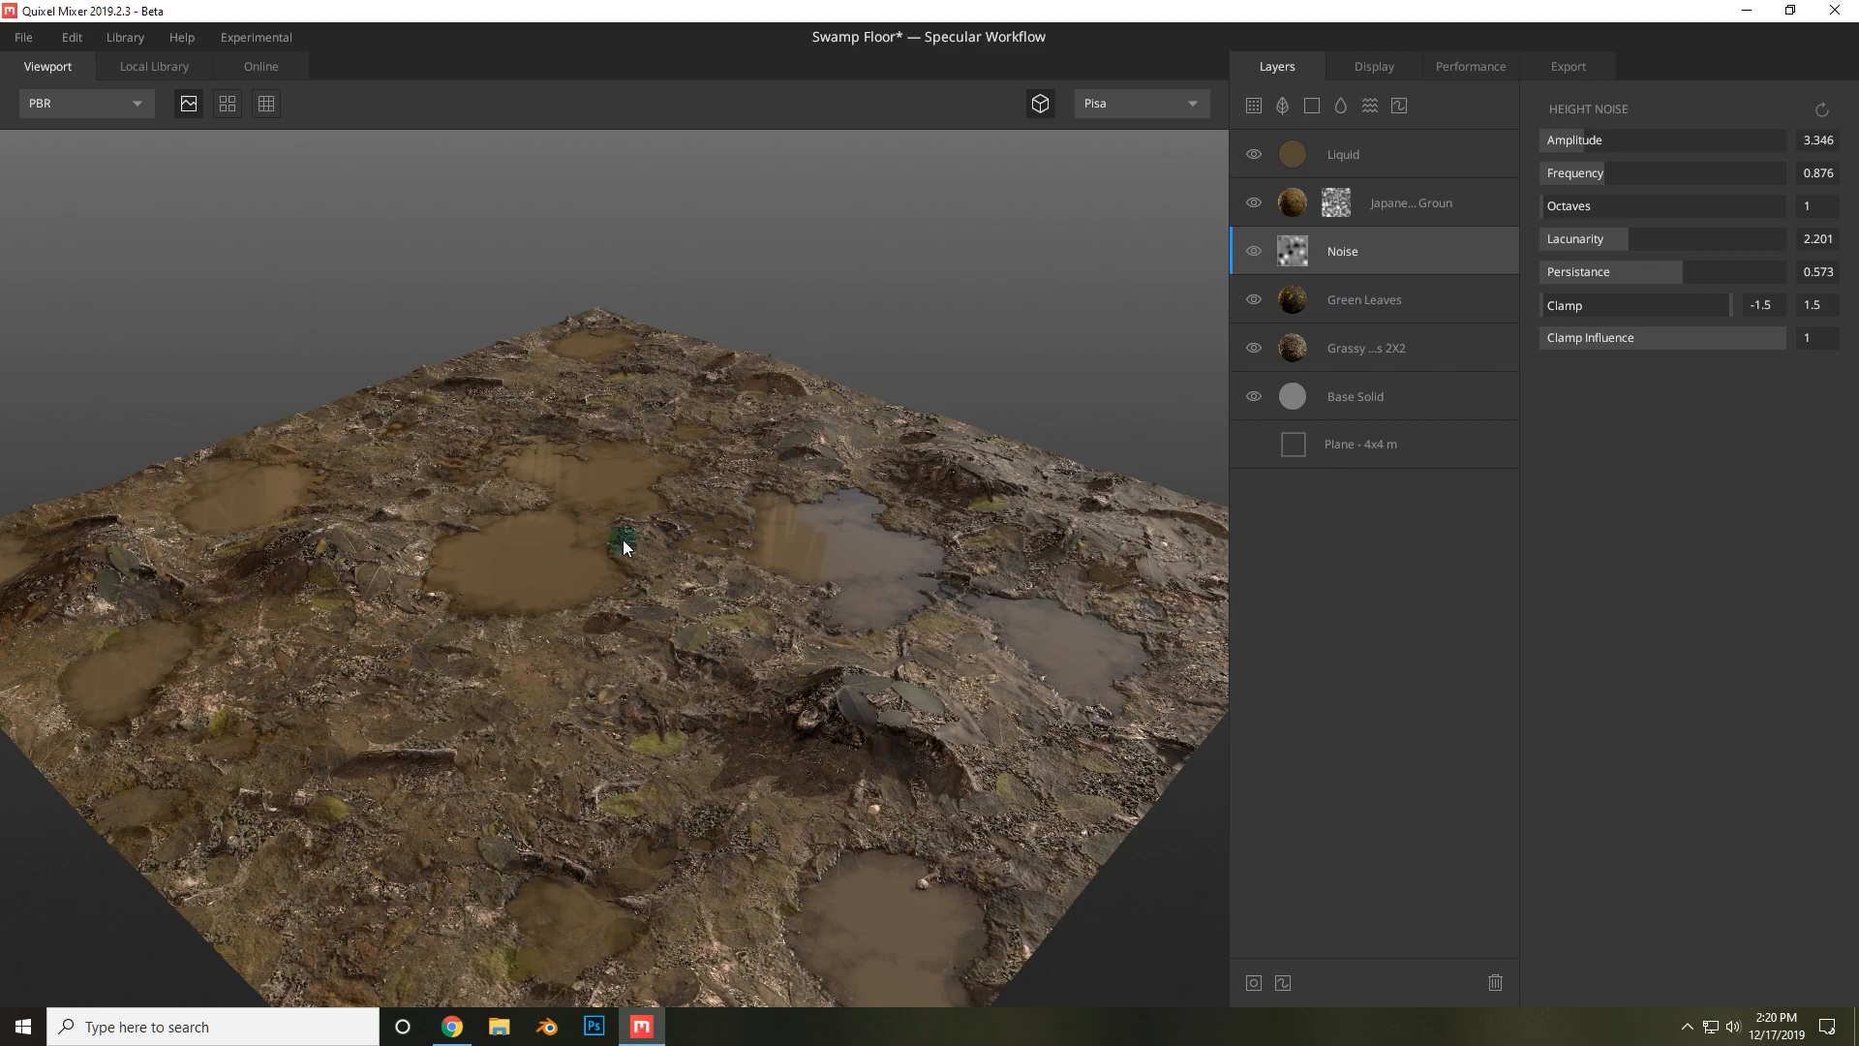
{"action": "left_click_drag", "start_coordinate": [623, 539], "coordinate": [1180, 443]}
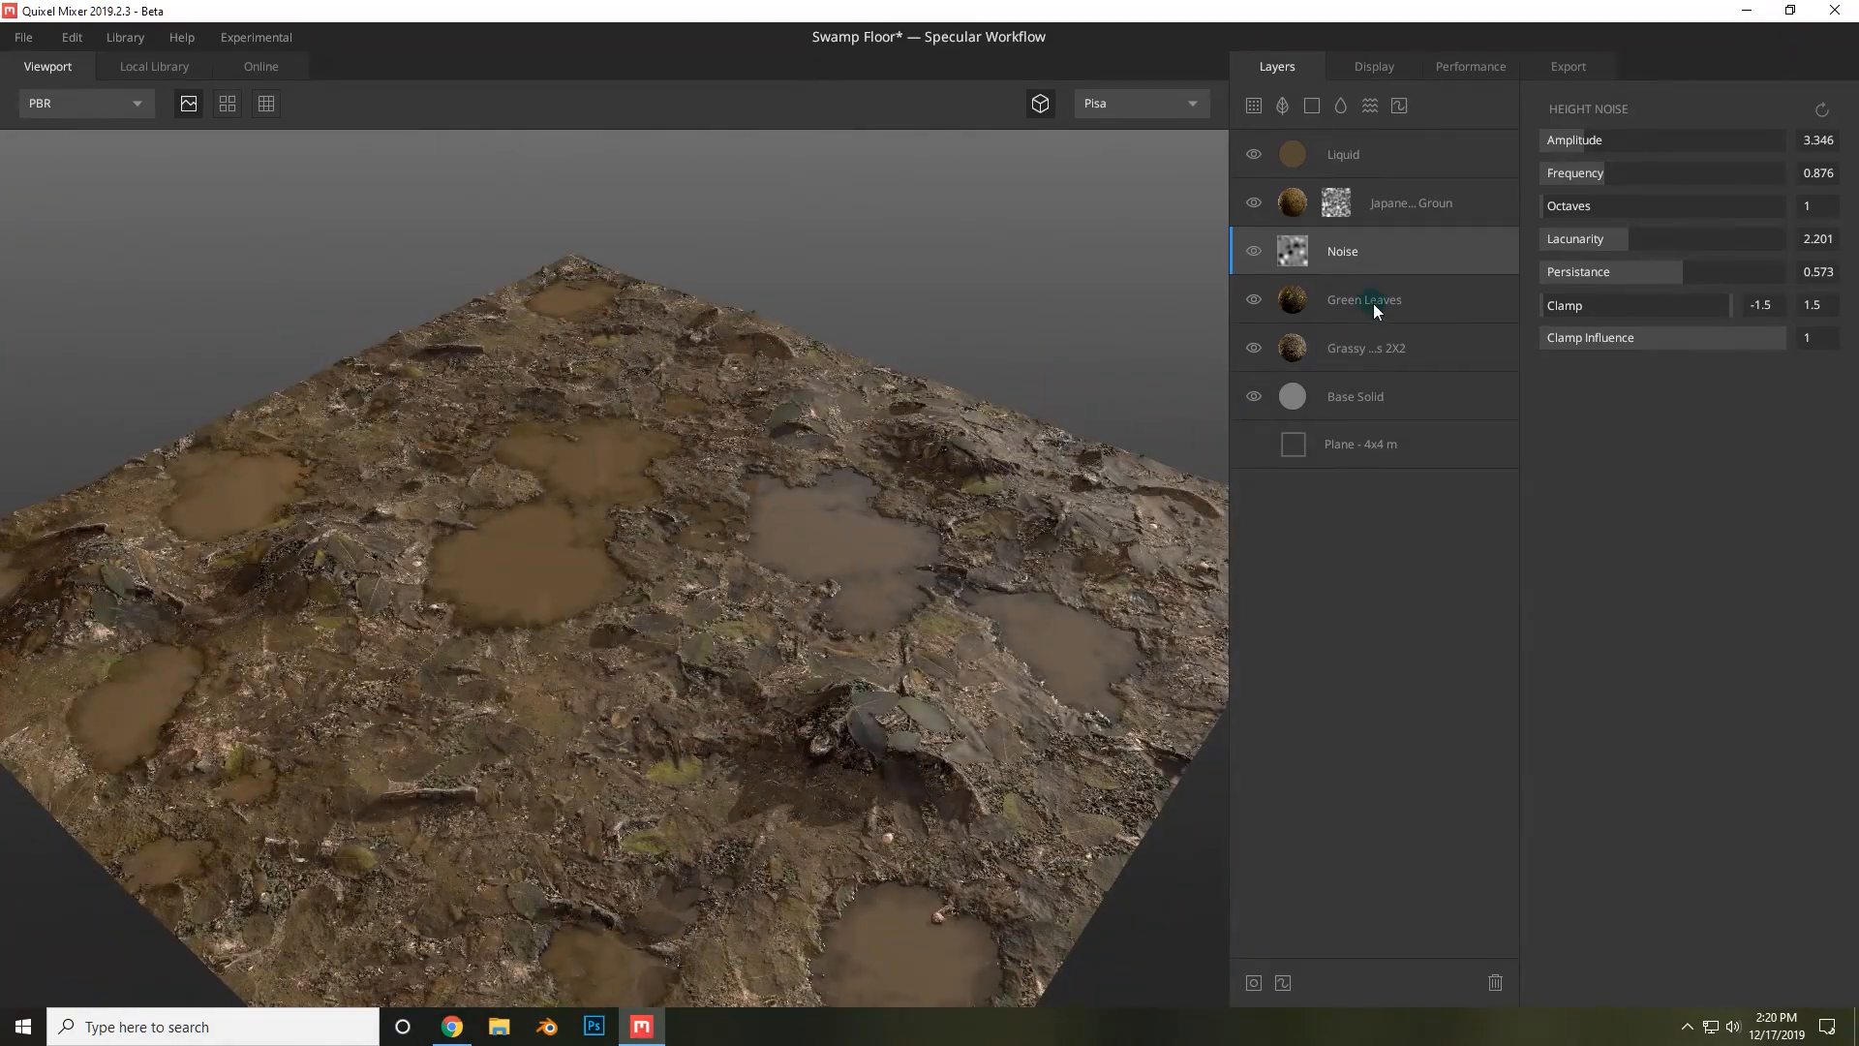
{"action": "left_click_drag", "start_coordinate": [1373, 304], "coordinate": [1352, 177]}
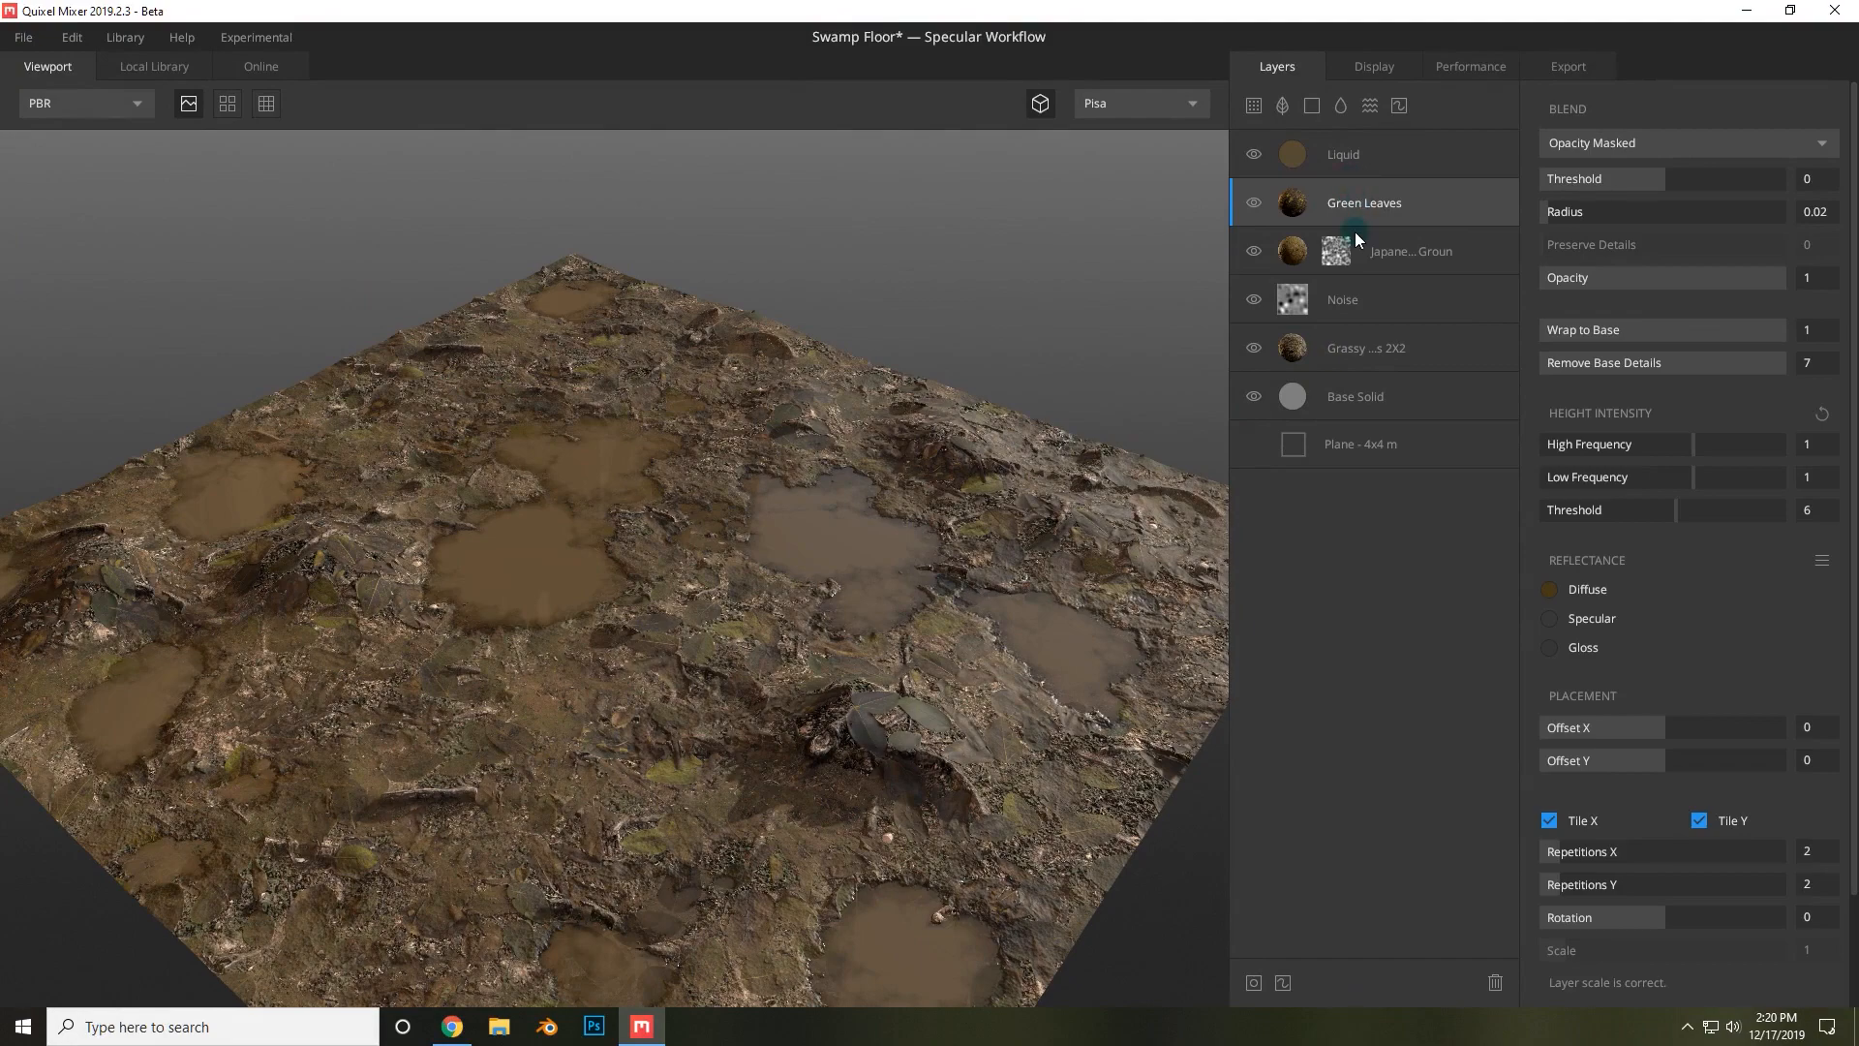
{"action": "left_click", "coordinate": [892, 558]}
{"action": "left_click_drag", "start_coordinate": [843, 505], "coordinate": [1313, 332]}
{"action": "left_click_drag", "start_coordinate": [1390, 204], "coordinate": [1383, 135]}
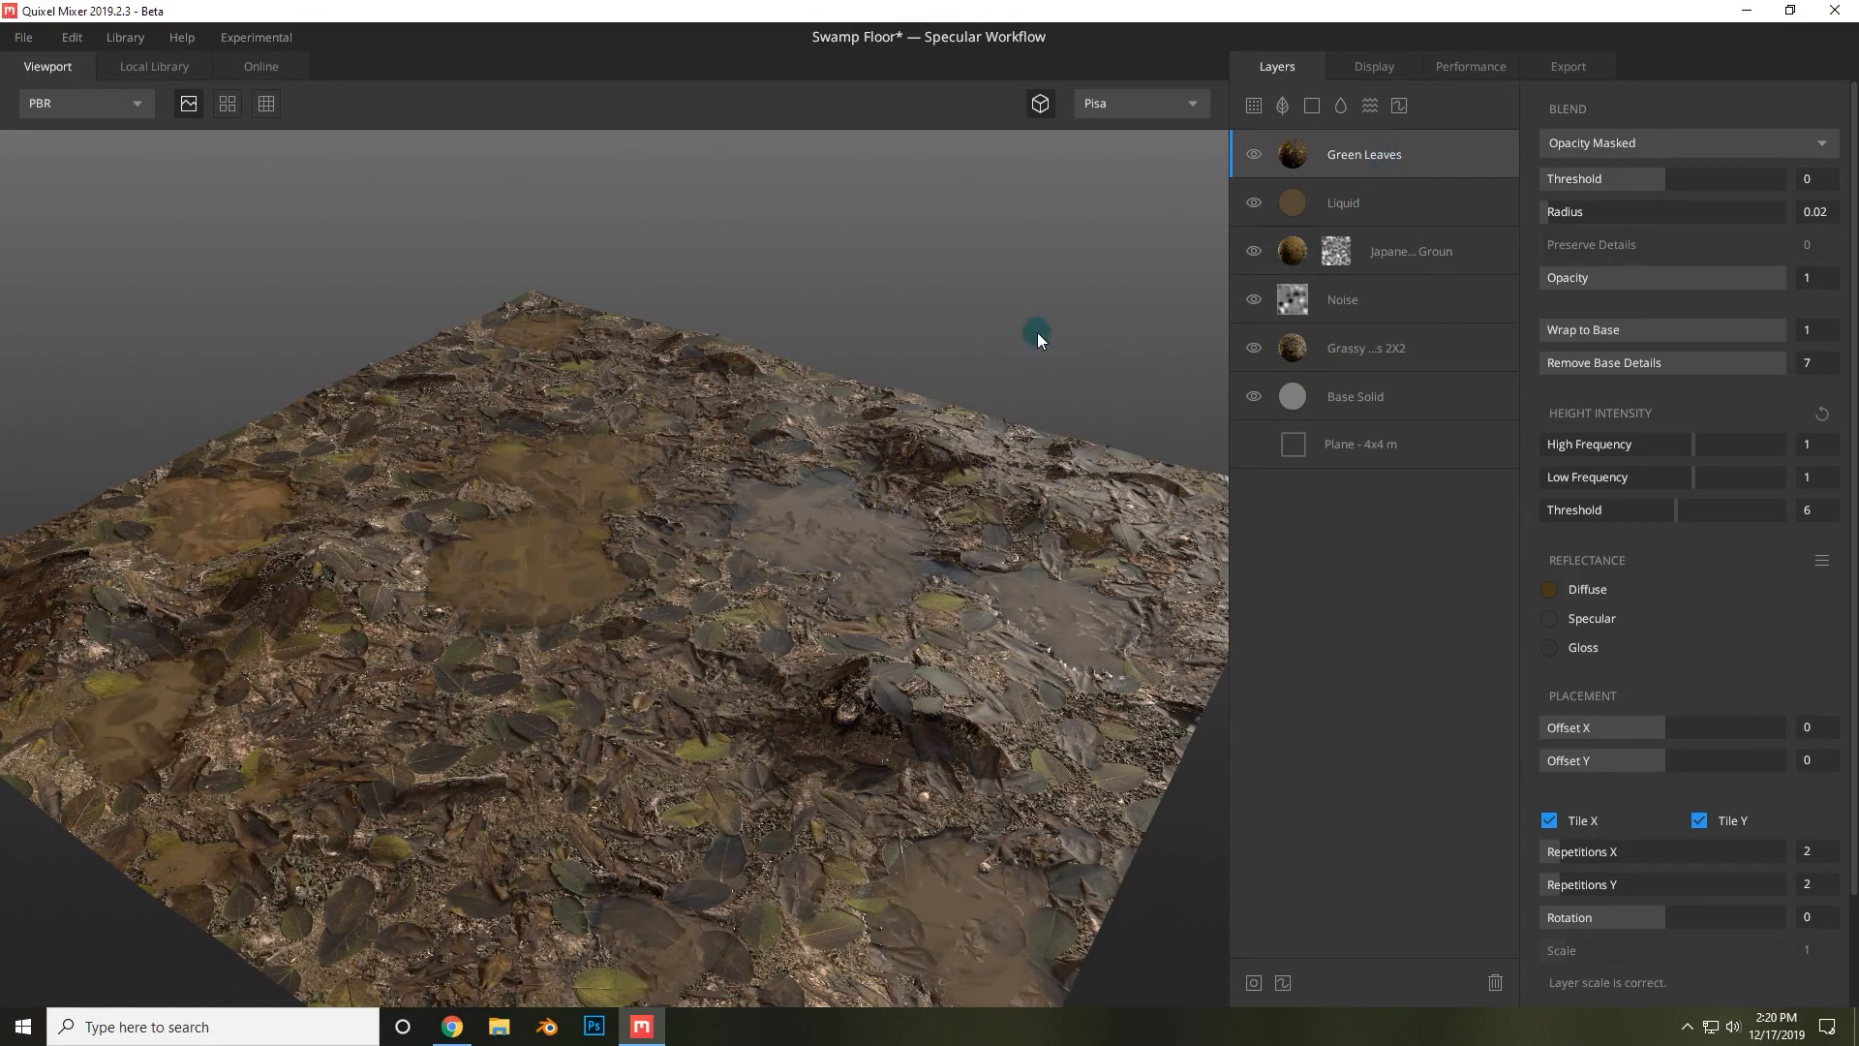
Switch the Green Leaves blend mode to From Above and set its threshold to -0.247.
{"action": "left_click_drag", "start_coordinate": [980, 437], "coordinate": [1084, 484]}
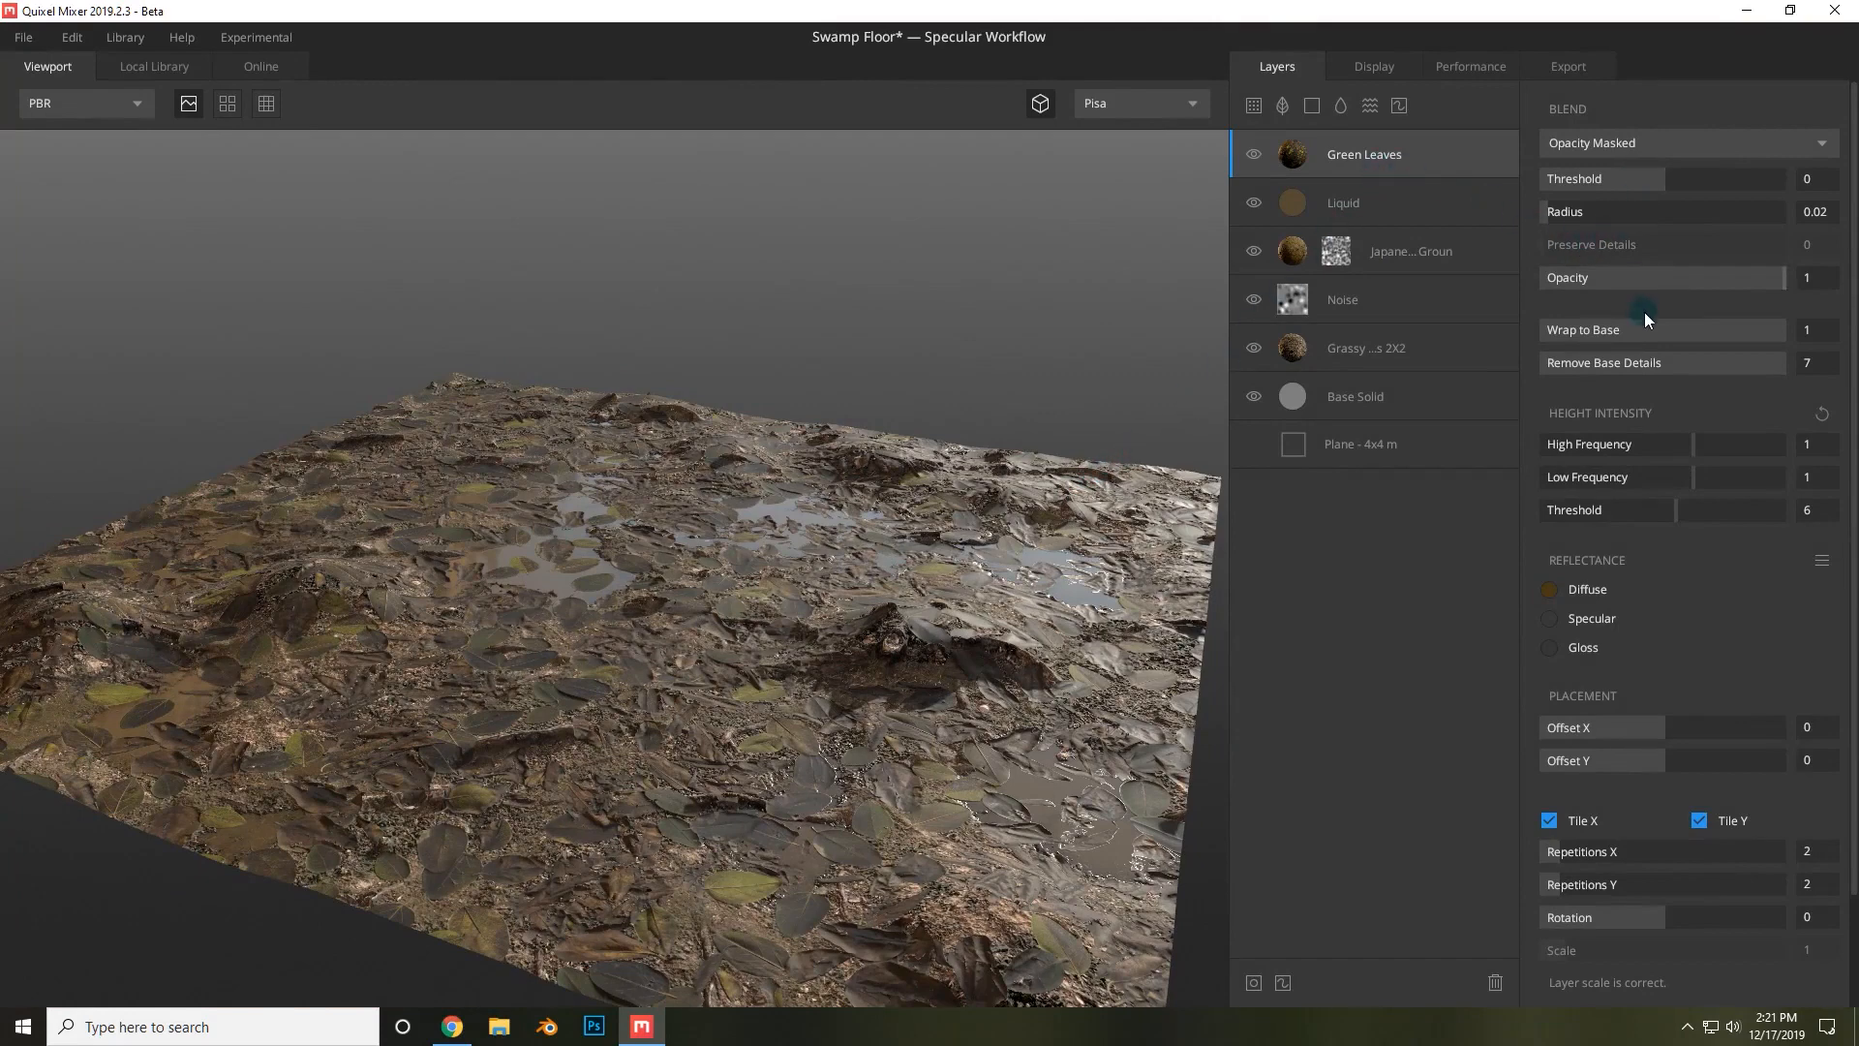
{"action": "left_click_drag", "start_coordinate": [1634, 177], "coordinate": [1695, 172]}
{"action": "left_click", "coordinate": [1605, 146]}
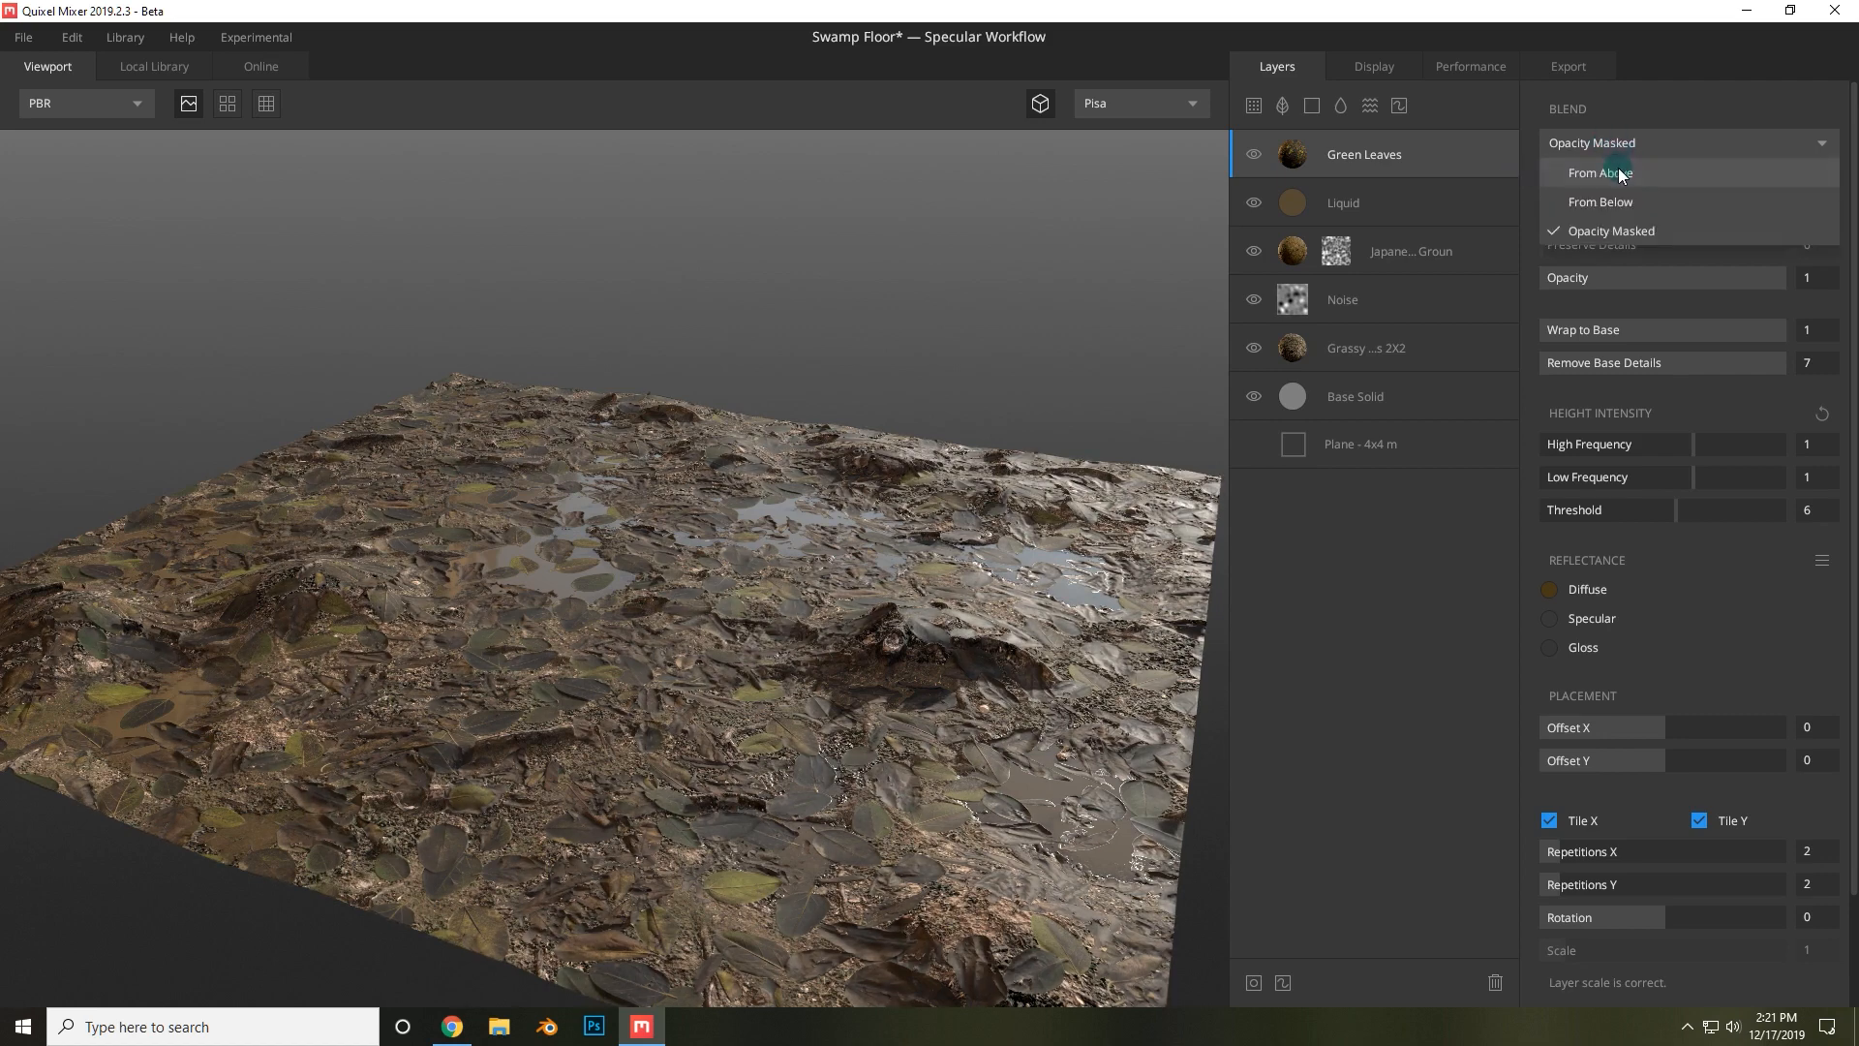
{"action": "left_click", "coordinate": [1618, 166]}
{"action": "left_click_drag", "start_coordinate": [1599, 179], "coordinate": [1650, 178]}
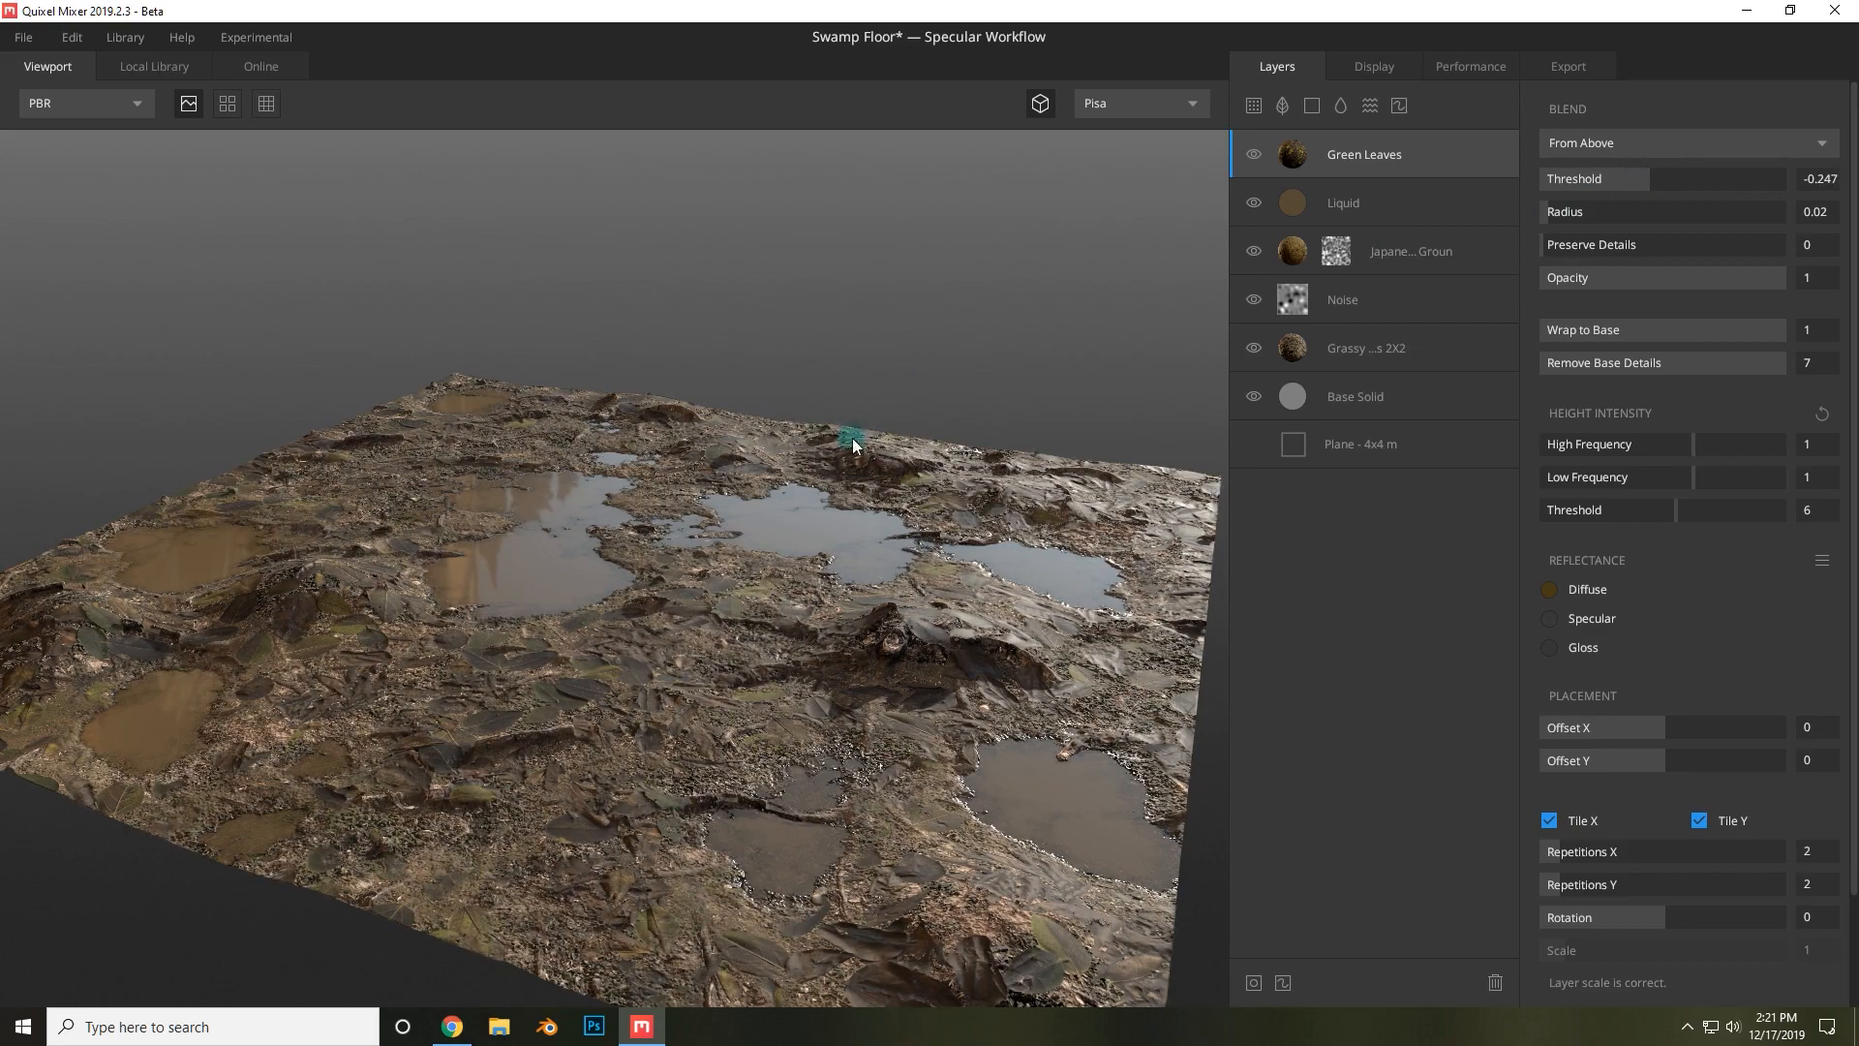
Set the Green Leaves Preserve Details to 9.203 and its blend radius to 0.107.
{"action": "left_click_drag", "start_coordinate": [853, 438], "coordinate": [1023, 634]}
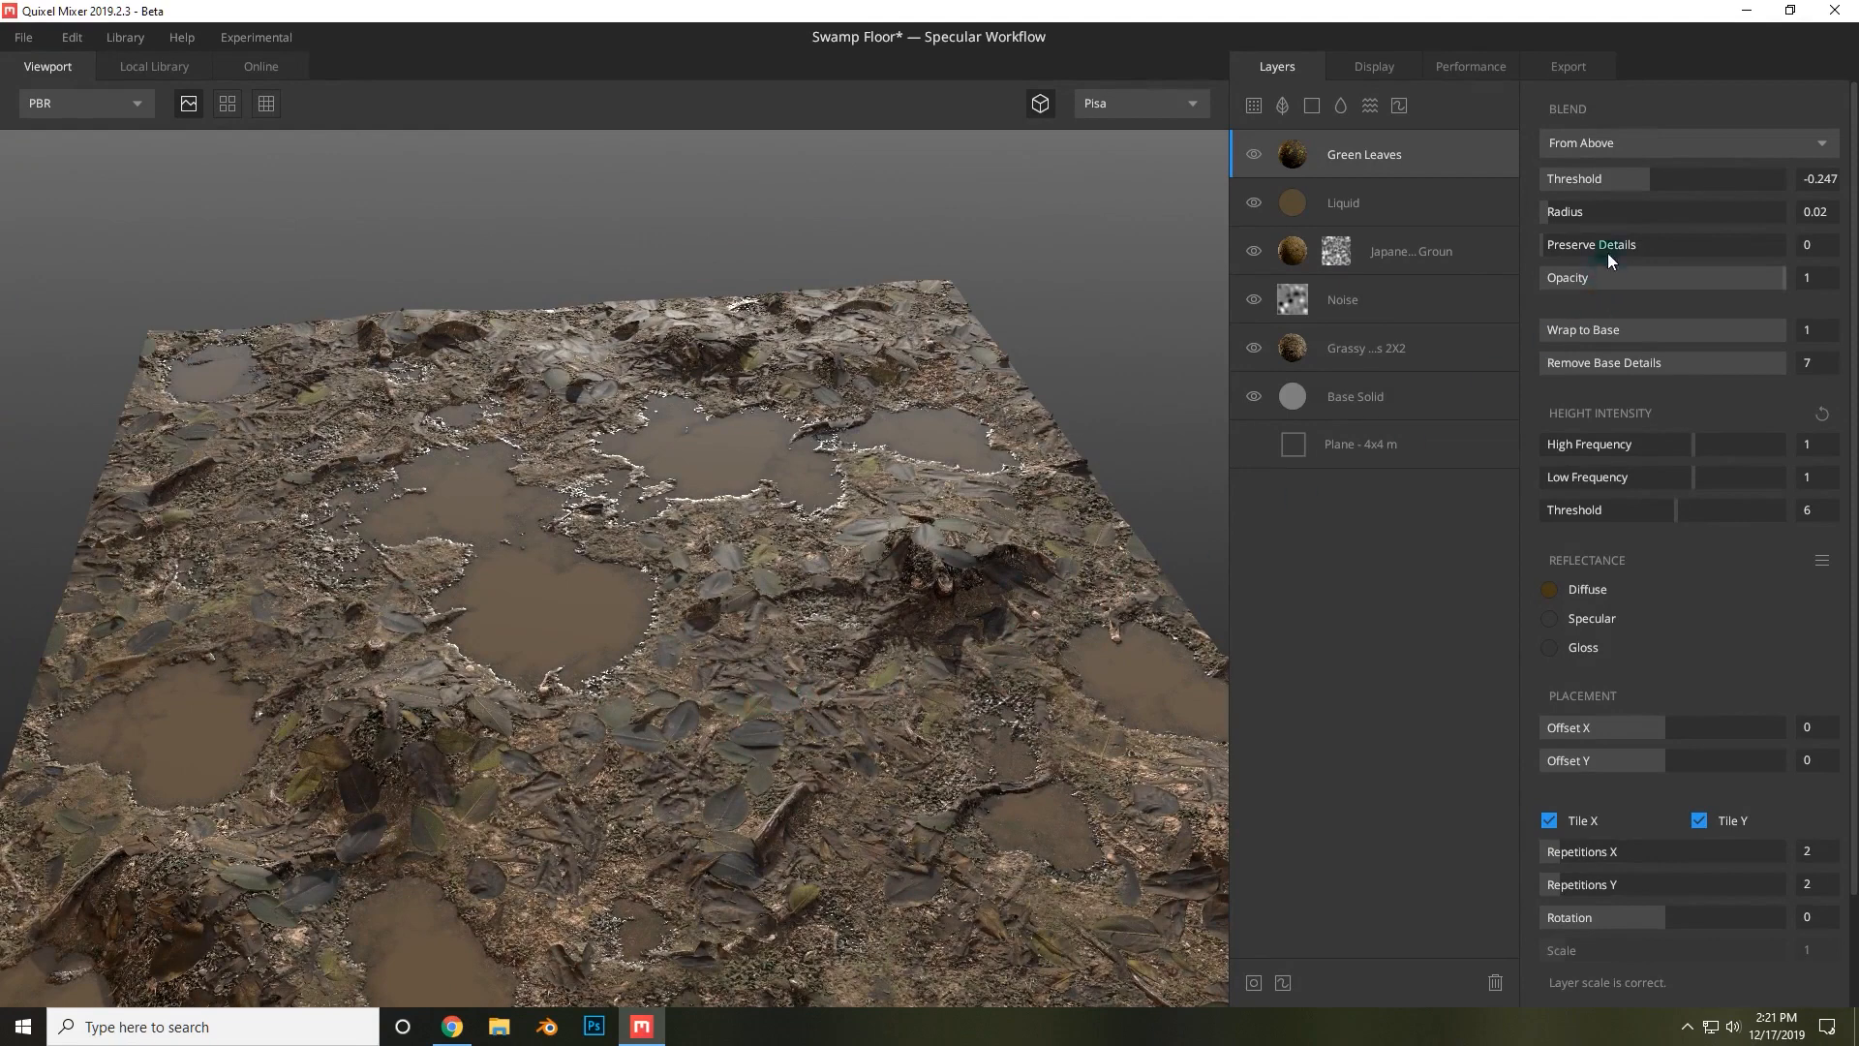
{"action": "left_click_drag", "start_coordinate": [1619, 244], "coordinate": [1762, 243]}
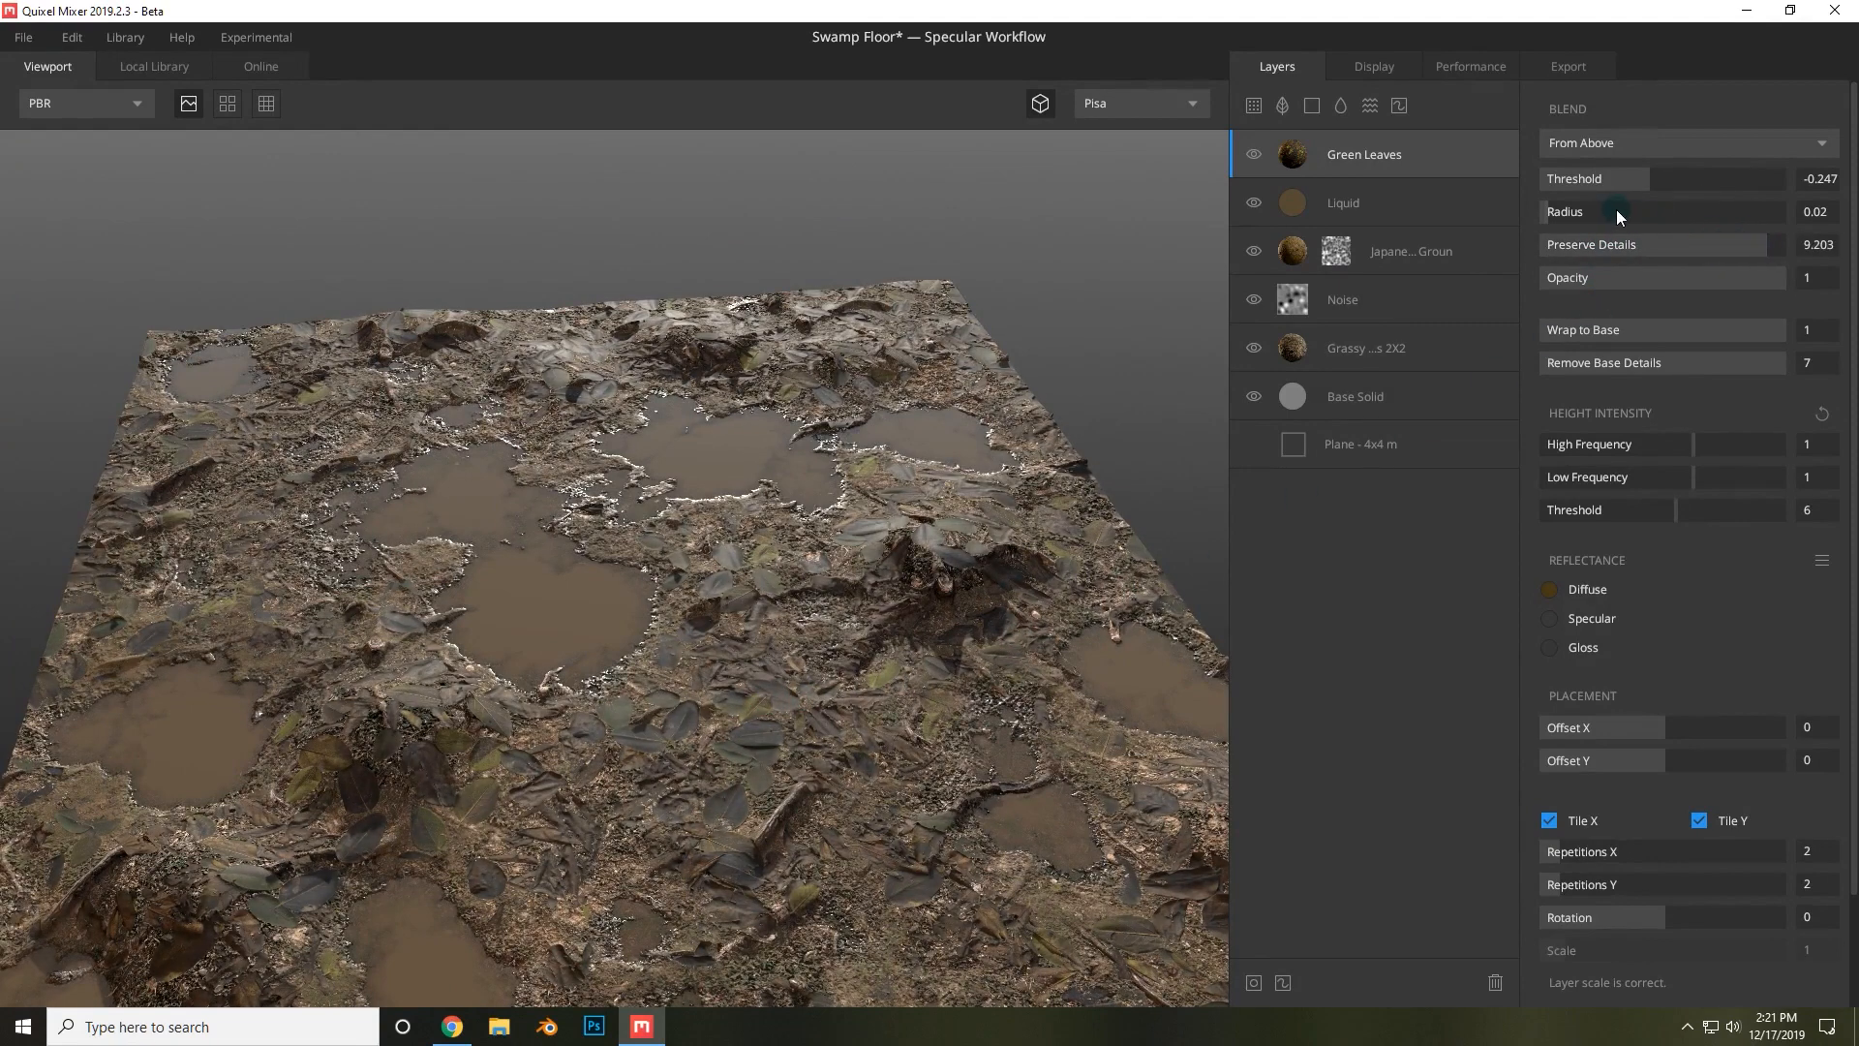
{"action": "left_click_drag", "start_coordinate": [1617, 209], "coordinate": [1570, 215]}
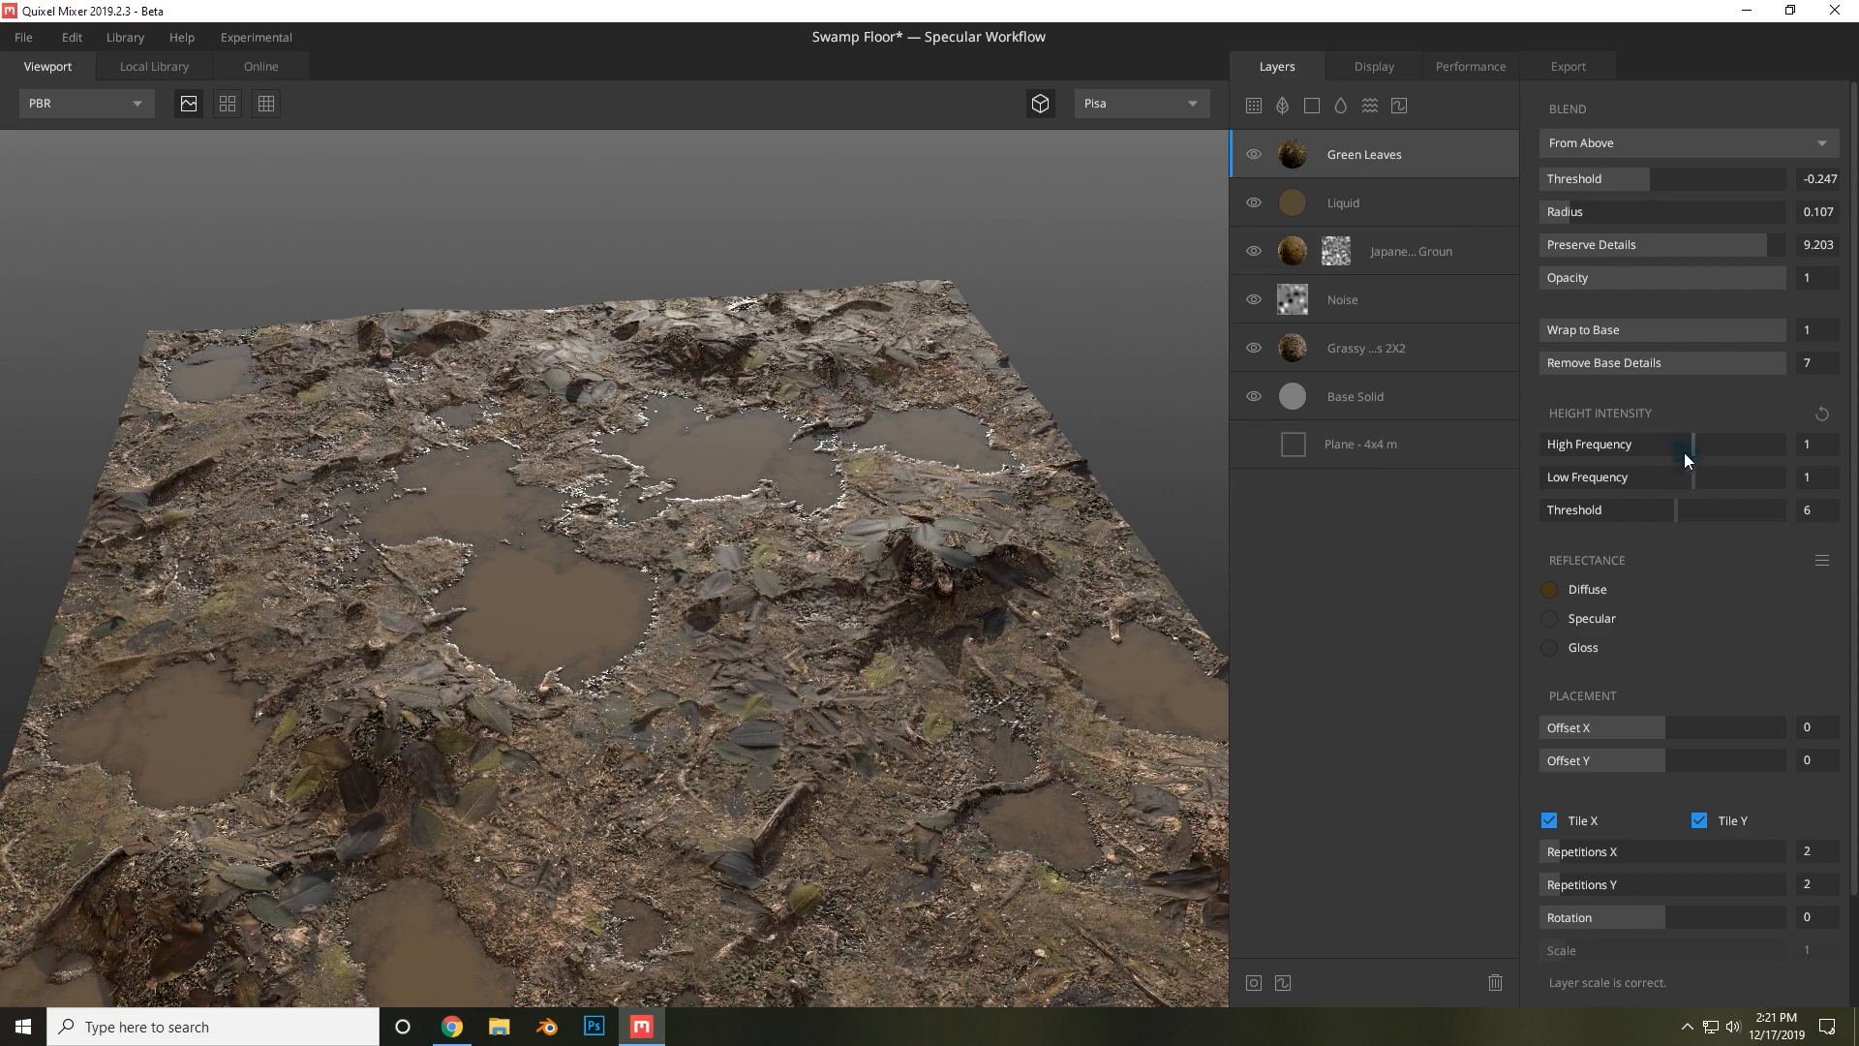
Raise the Green Leaves height intensity to 1.354 high frequency and 1.832 low frequency.
{"action": "mouse_move", "coordinate": [1710, 437]}
{"action": "left_mouse_down"}
{"action": "mouse_move", "coordinate": [1733, 435]}
{"action": "mouse_move", "coordinate": [1704, 432]}
{"action": "left_mouse_up"}
{"action": "left_click", "coordinate": [1718, 476]}
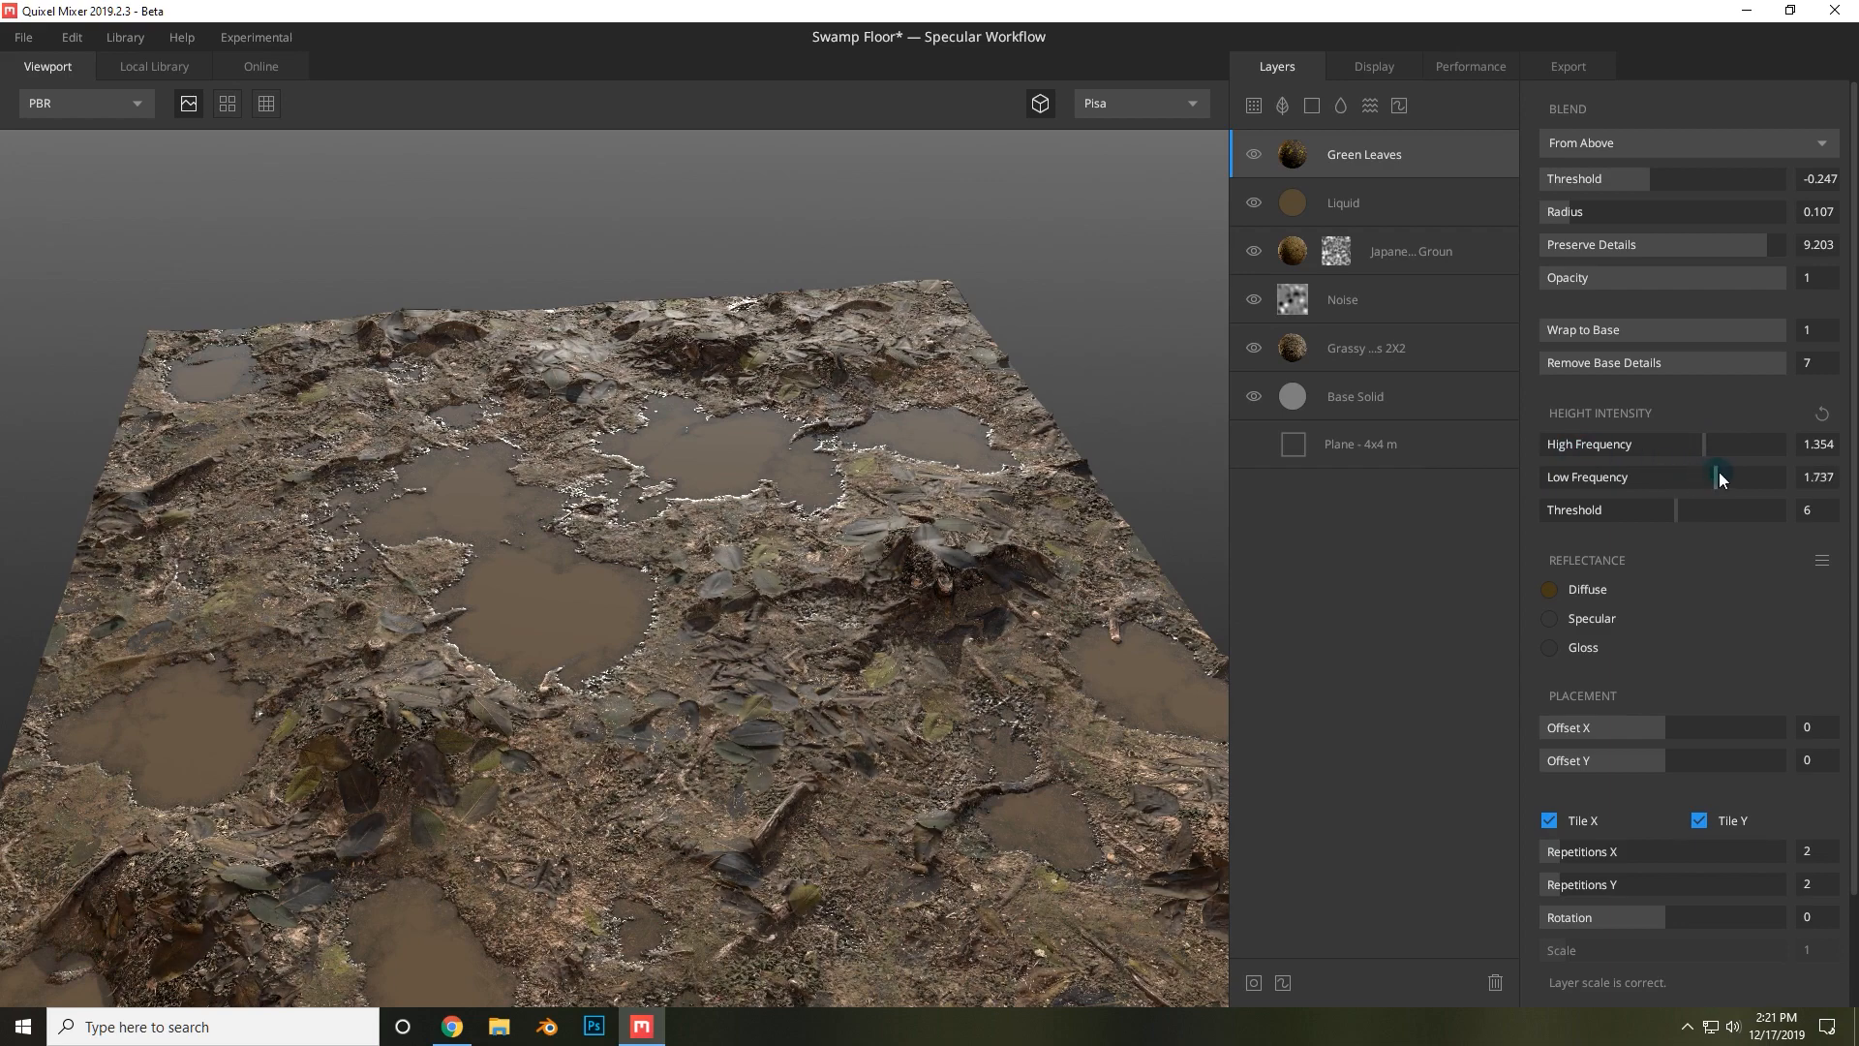
{"action": "left_click_drag", "start_coordinate": [1040, 718], "coordinate": [874, 710]}
{"action": "left_click_drag", "start_coordinate": [966, 749], "coordinate": [859, 614]}
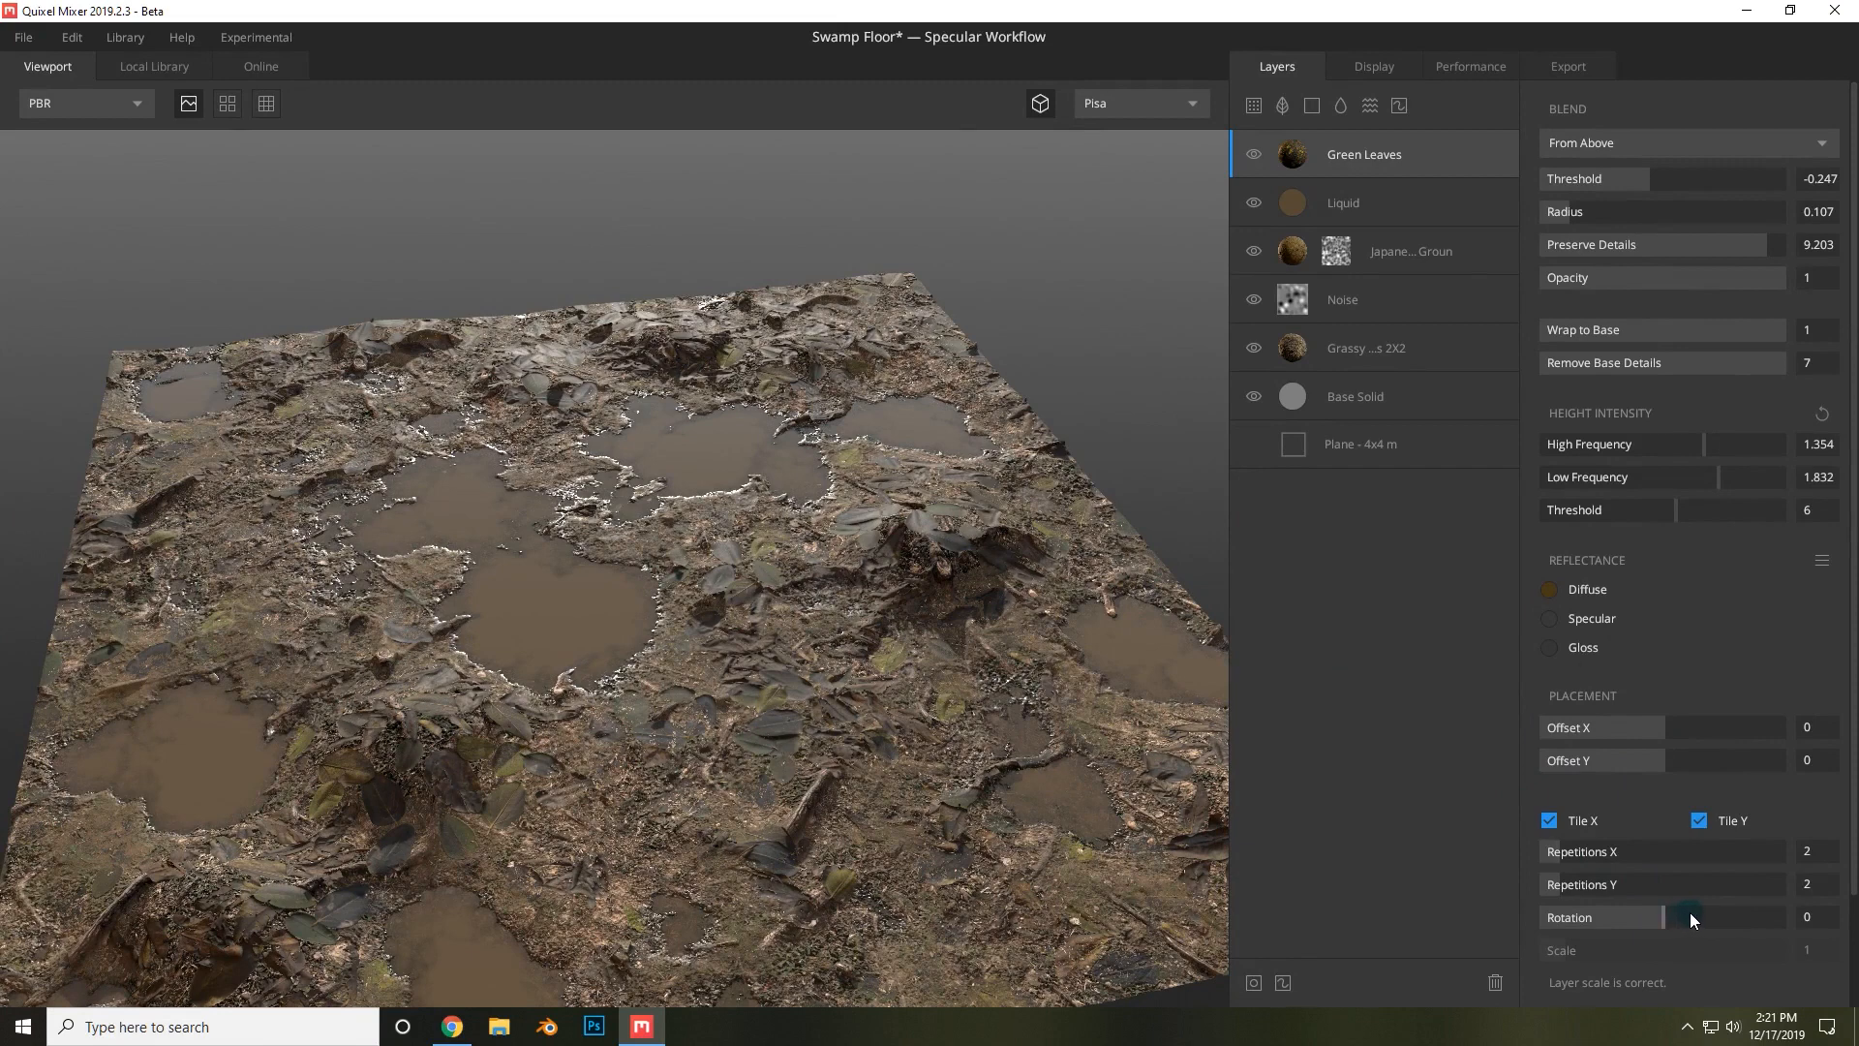
Try a rotation of 1 on the Green Leaves layer, then reset it to 0.
{"action": "left_click_drag", "start_coordinate": [1691, 913], "coordinate": [1682, 920]}
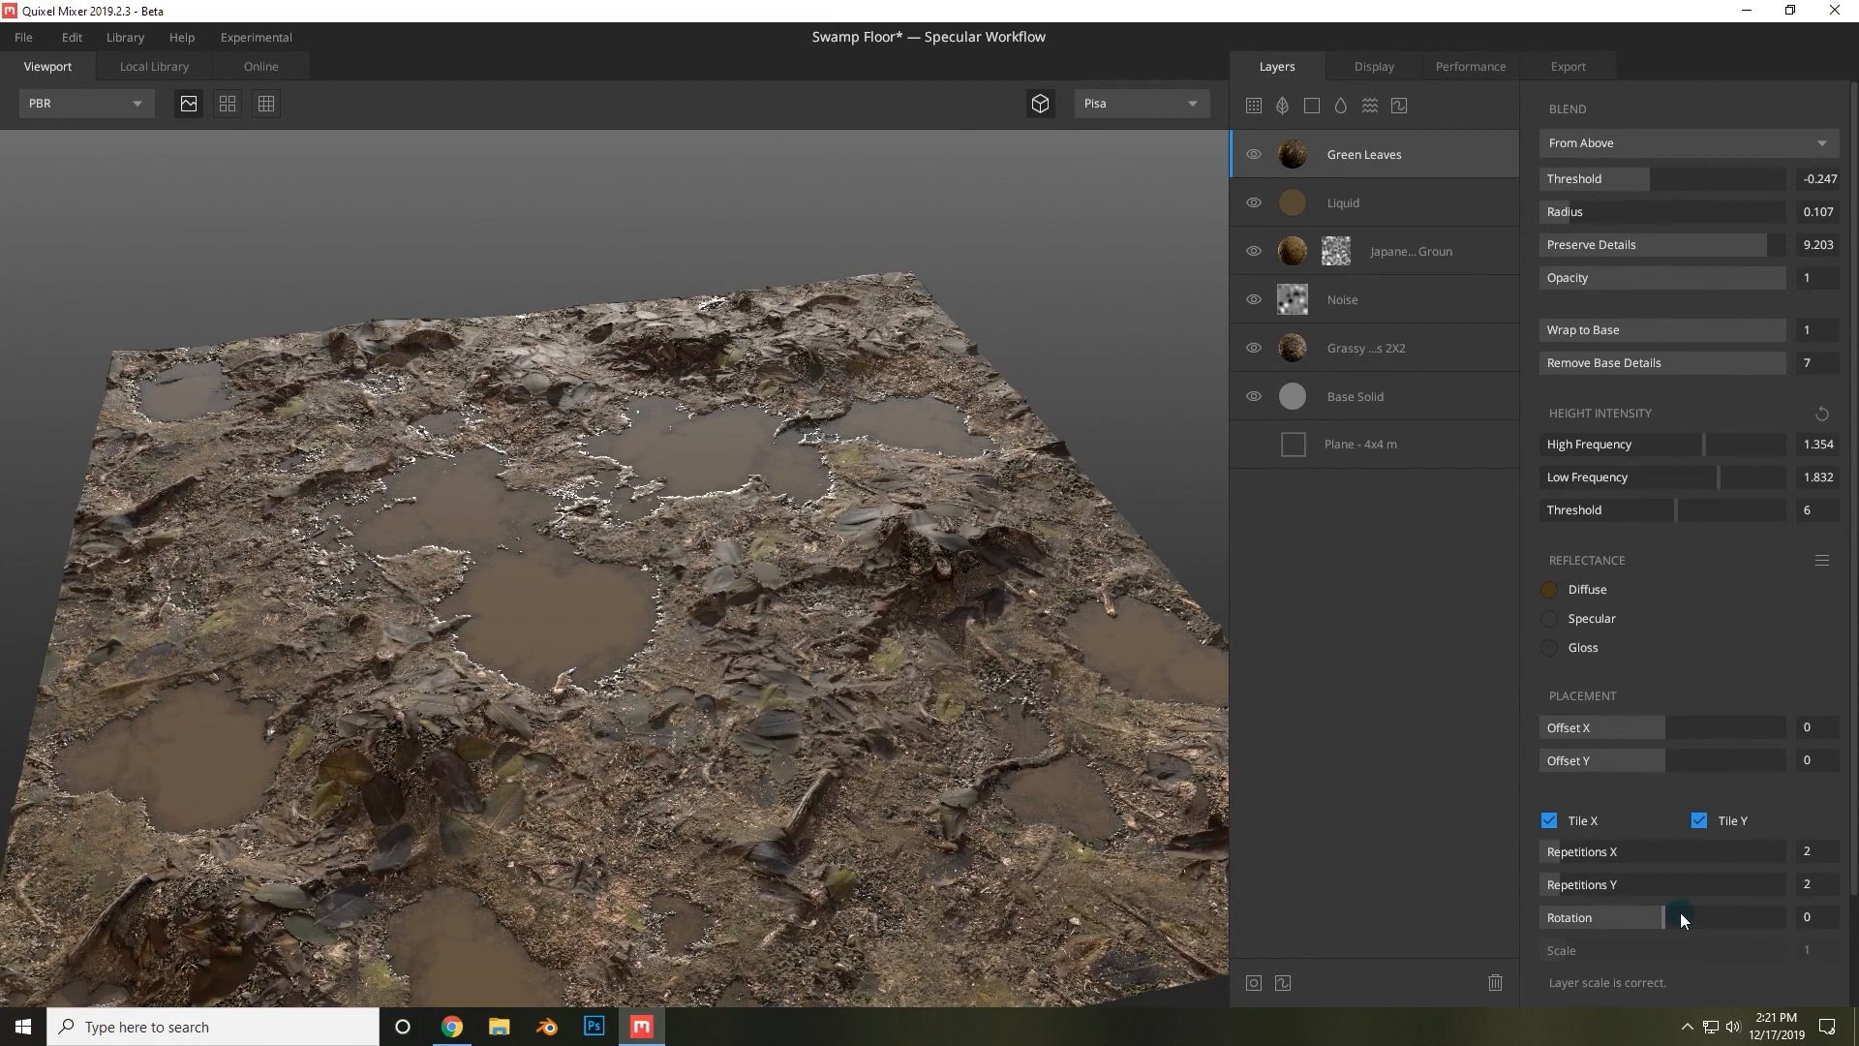
{"action": "left_click", "coordinate": [1717, 912]}
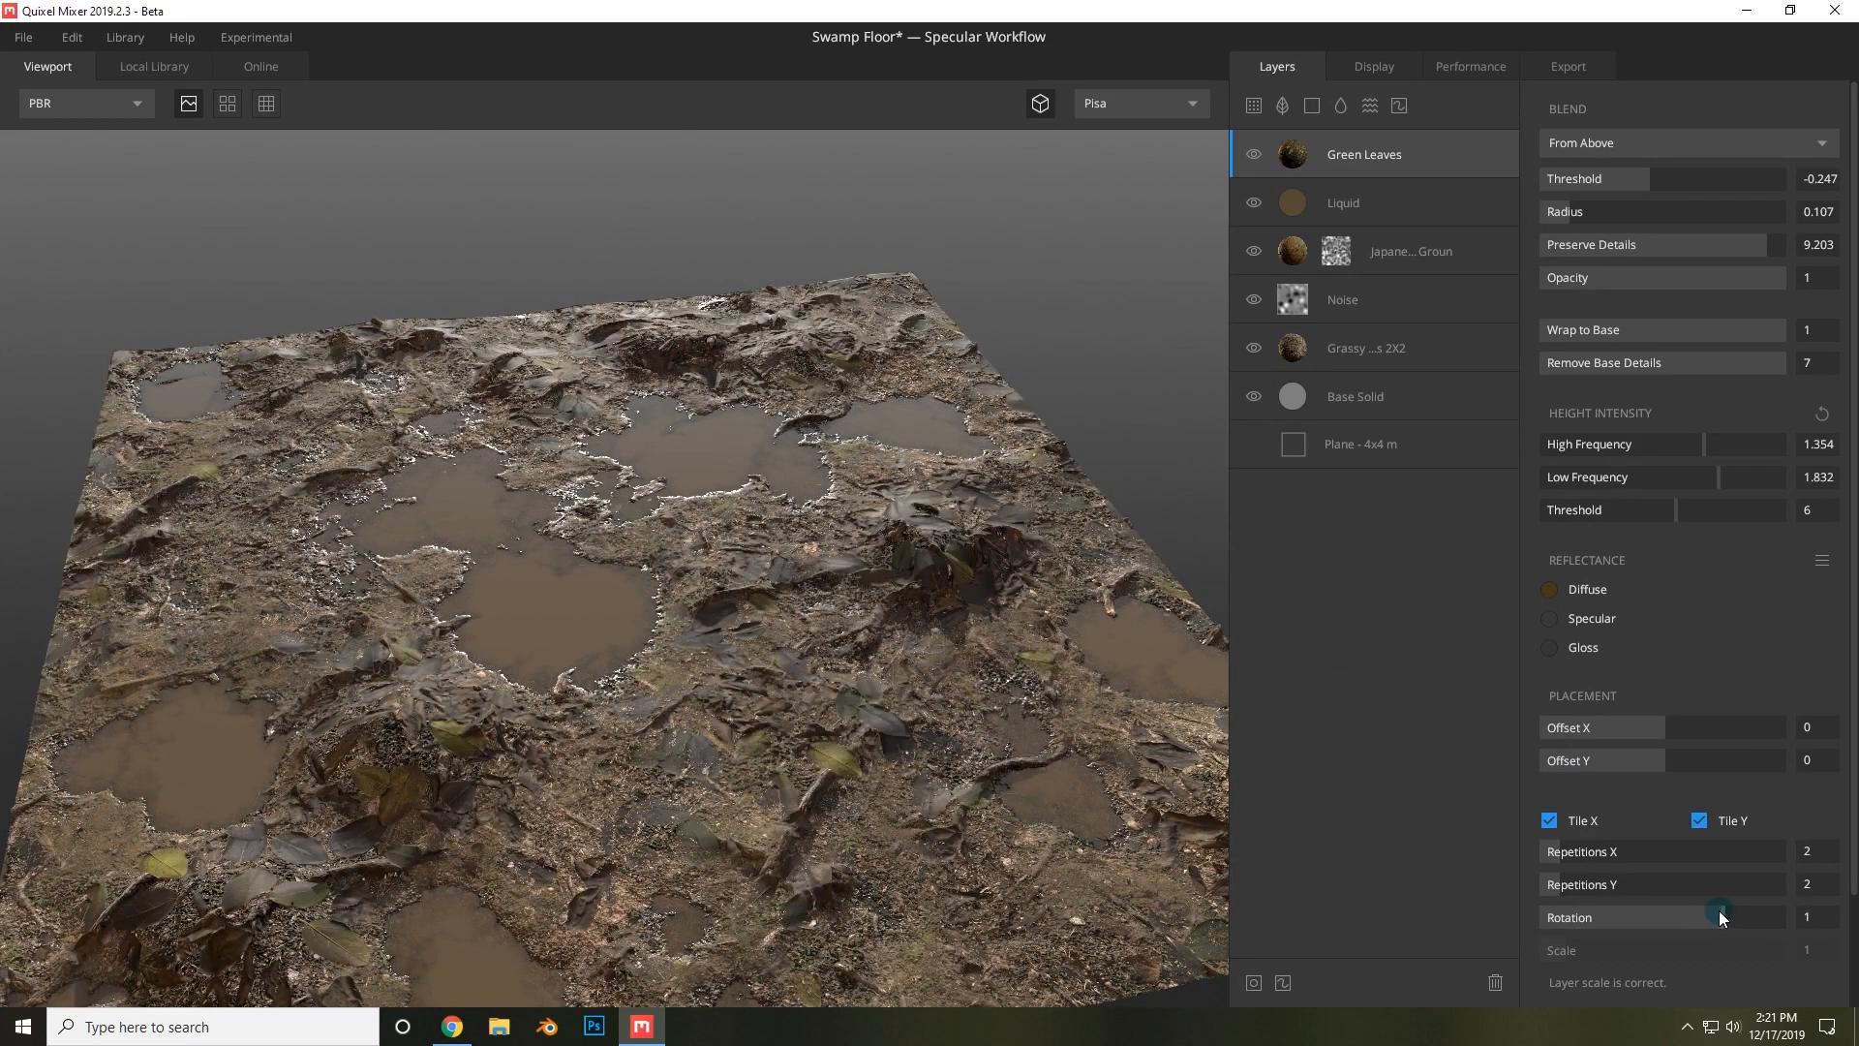
{"action": "left_click", "coordinate": [1659, 912]}
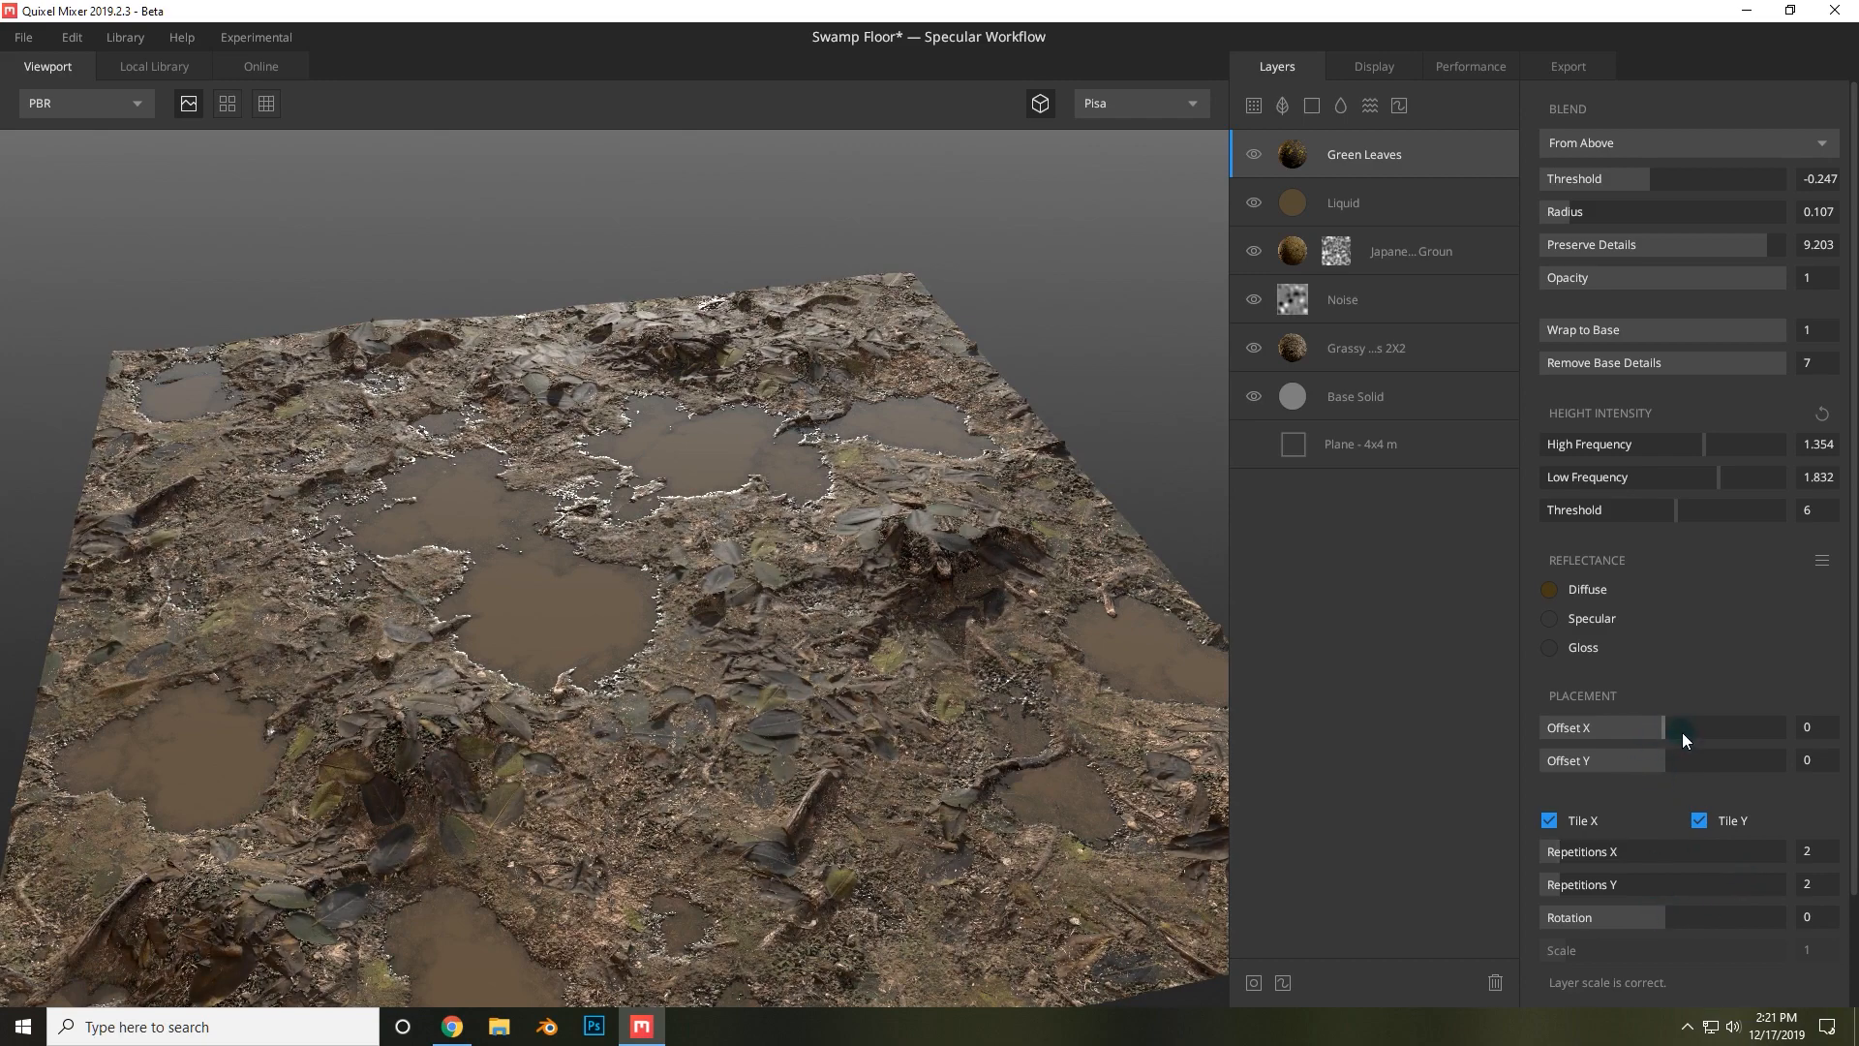
Add a Buffalo Grass Patches decal/atlas layer from the online library at the top of the stack.
{"action": "left_click_drag", "start_coordinate": [1008, 581], "coordinate": [855, 630]}
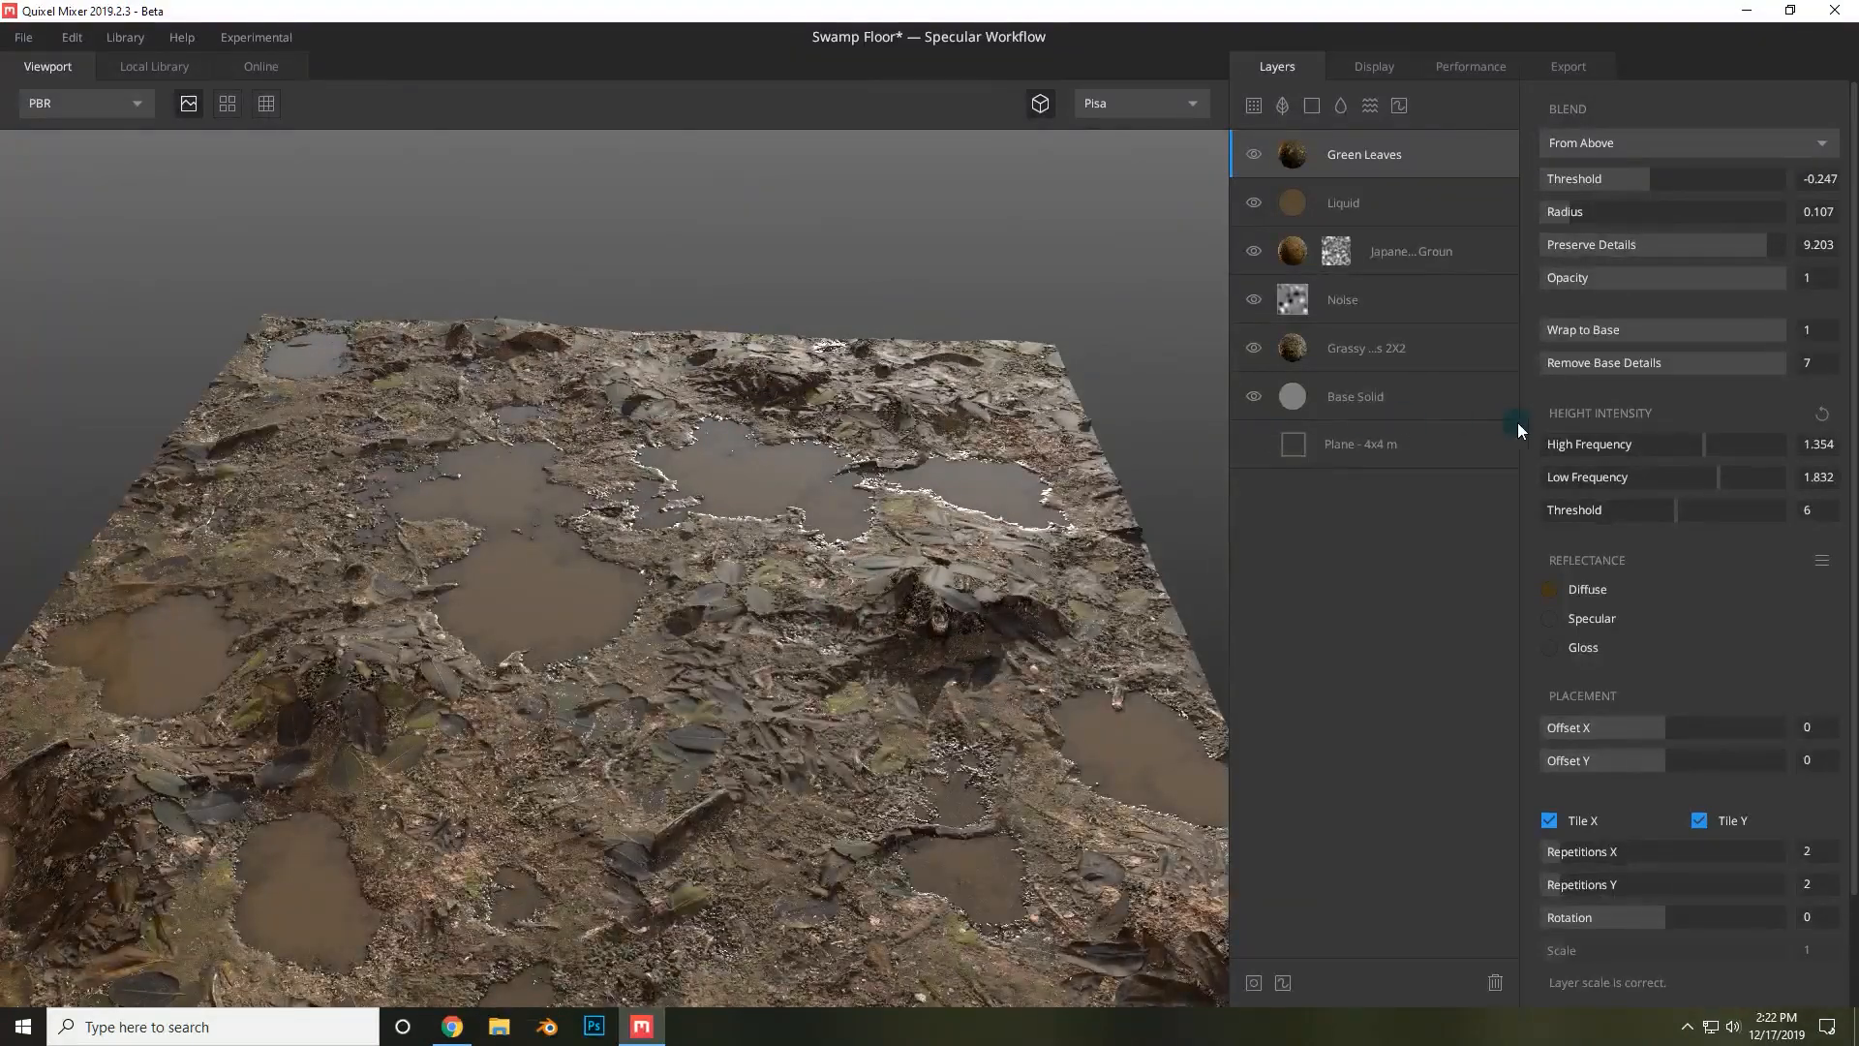
{"action": "left_click_drag", "start_coordinate": [1041, 463], "coordinate": [962, 558]}
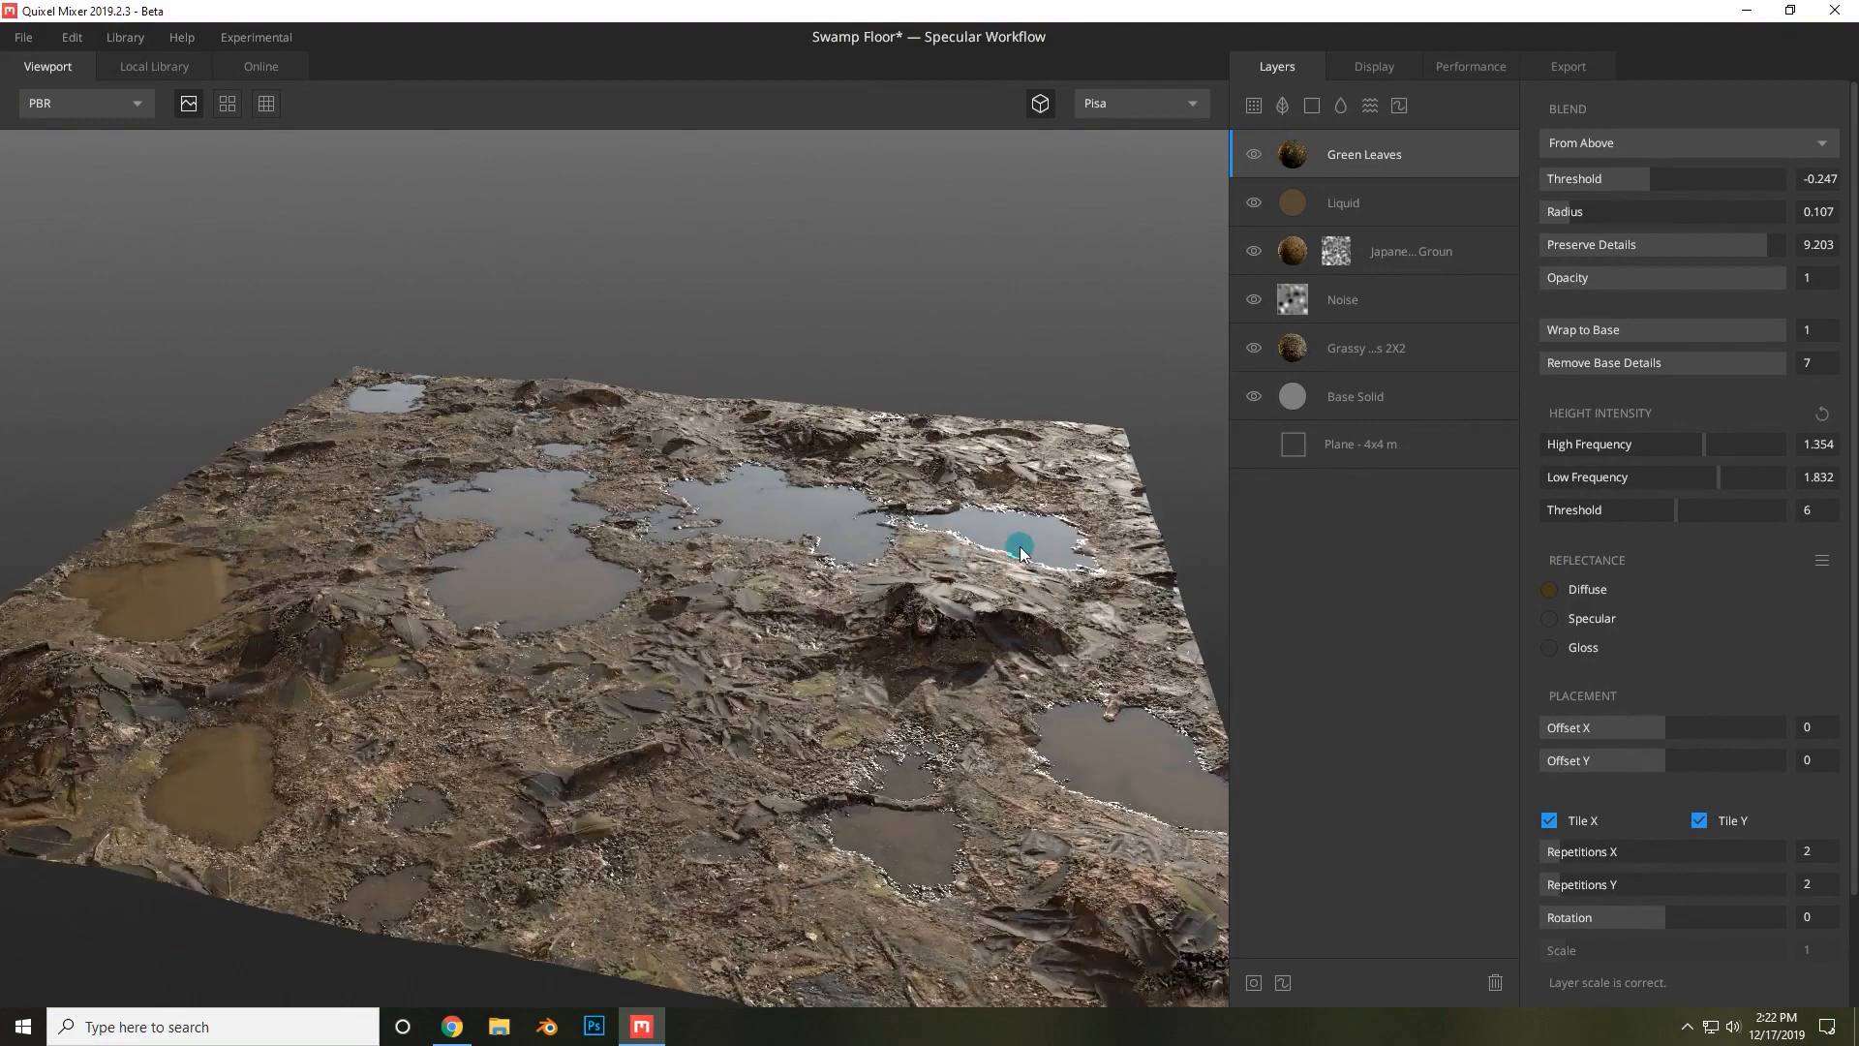
{"action": "left_click_drag", "start_coordinate": [1151, 560], "coordinate": [1121, 561]}
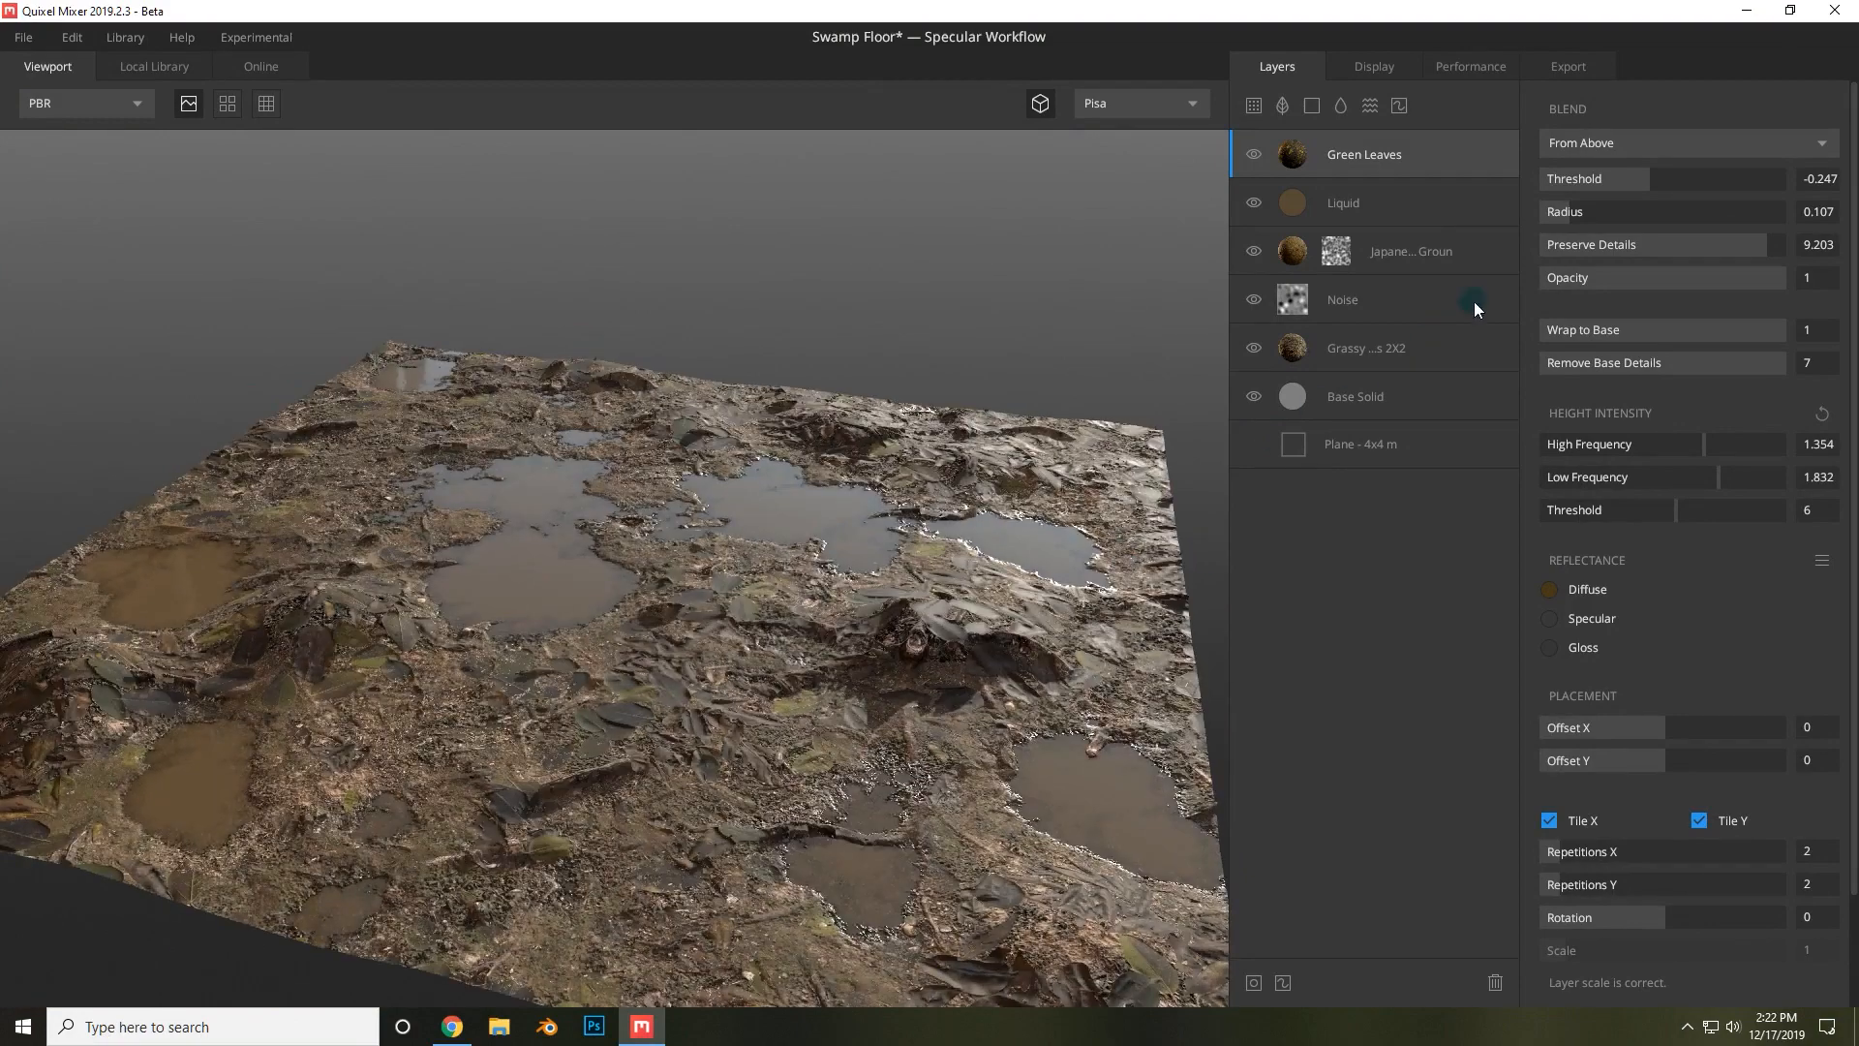
{"action": "left_click_drag", "start_coordinate": [990, 350], "coordinate": [1223, 272]}
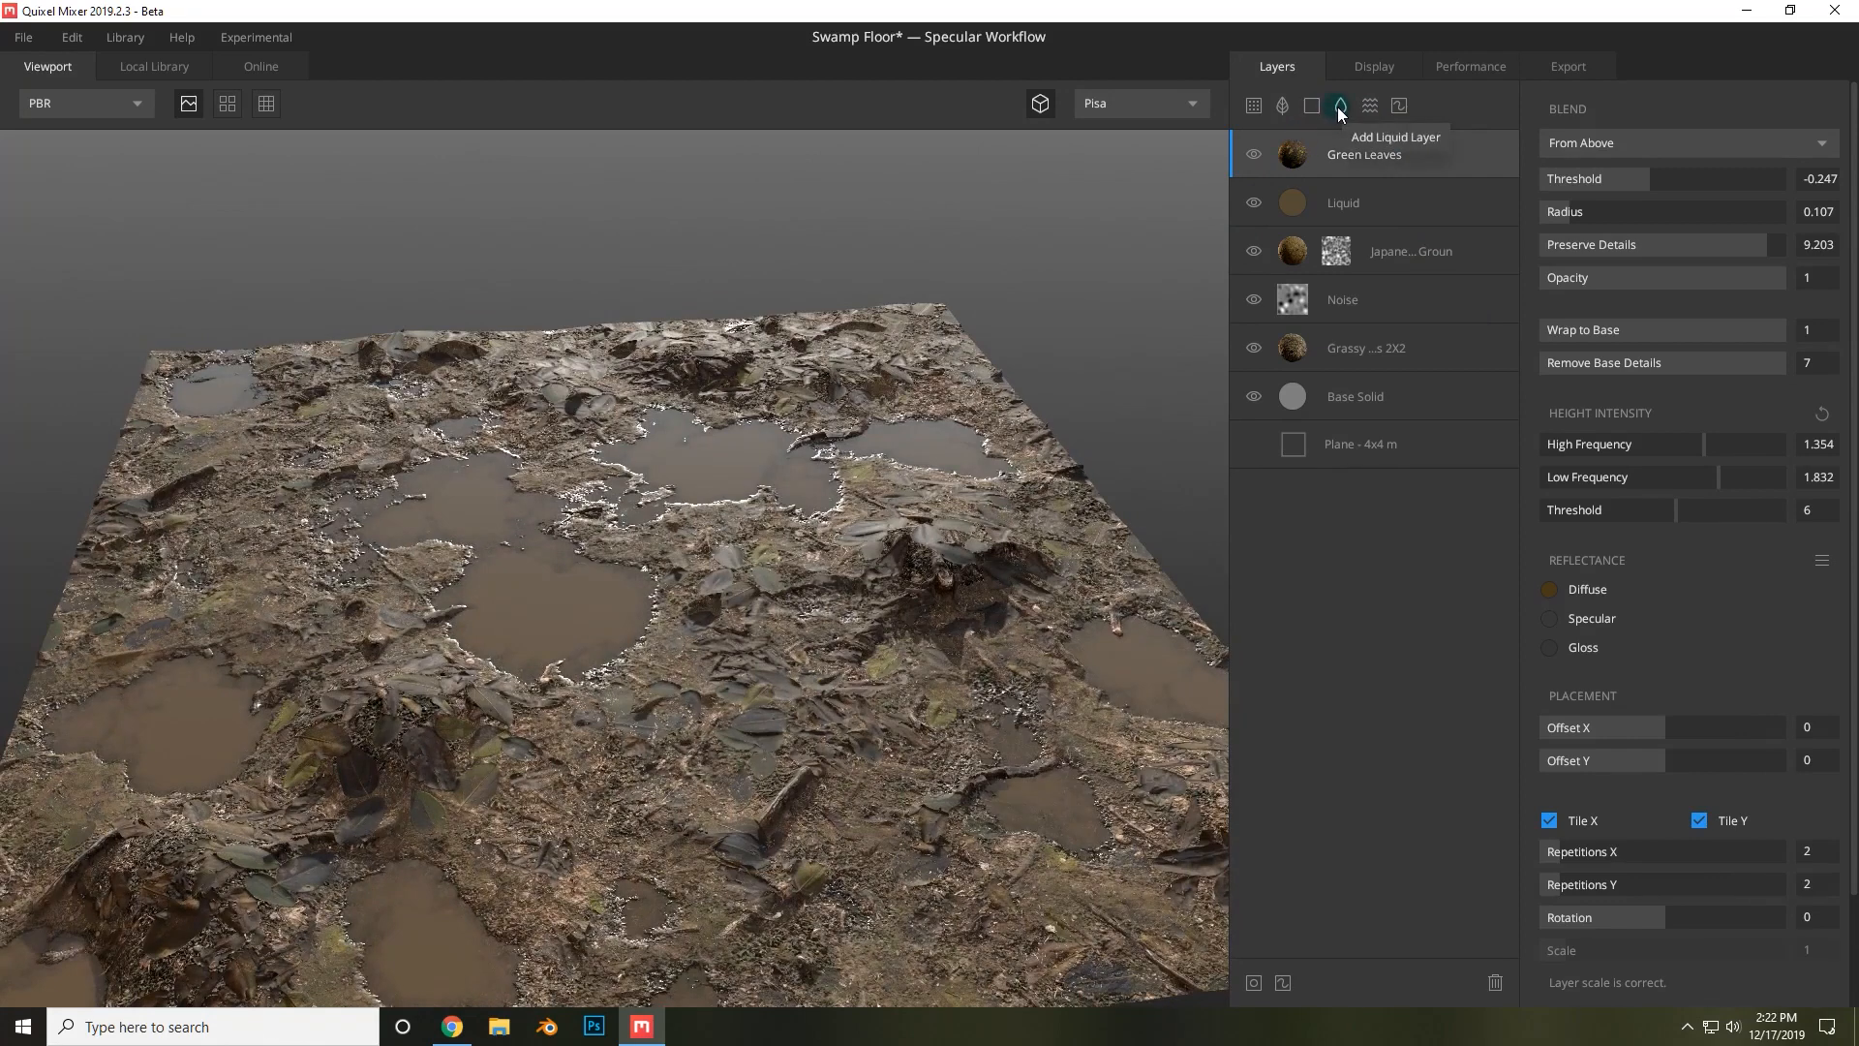
{"action": "left_click", "coordinate": [1285, 112]}
{"action": "left_click", "coordinate": [1037, 662]}
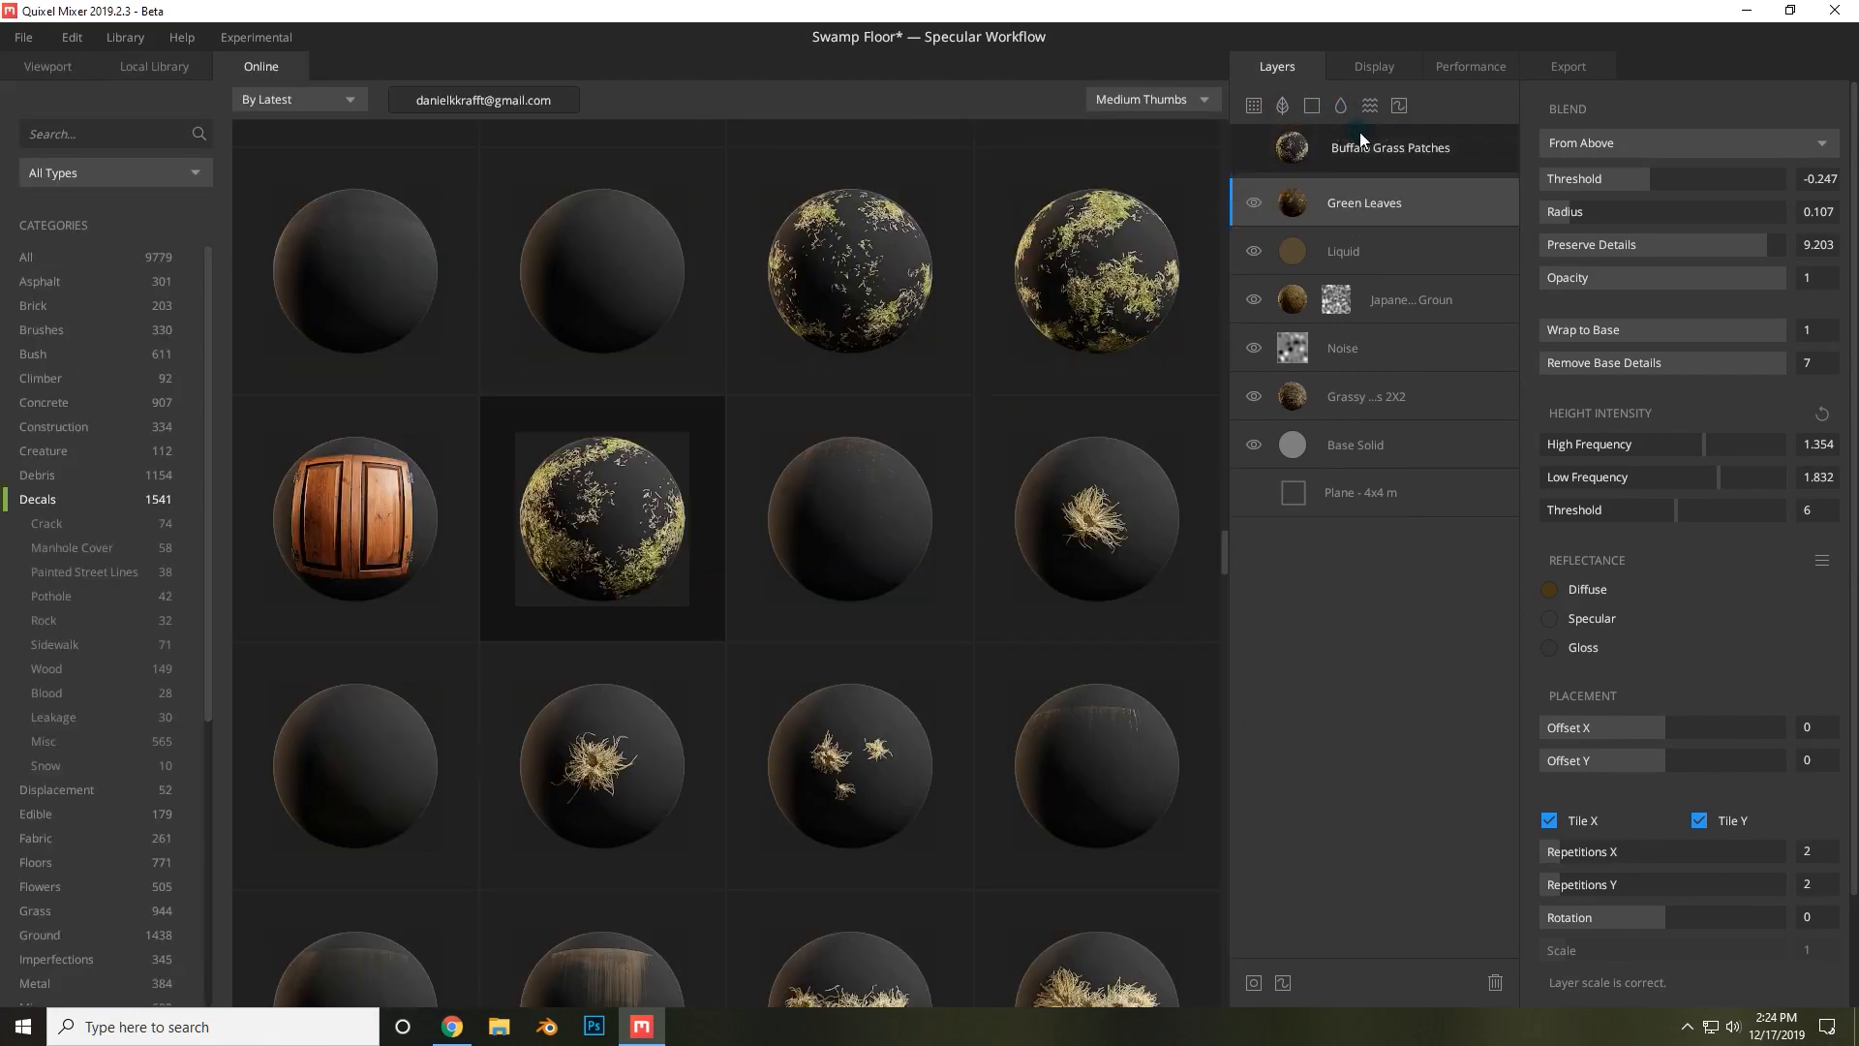
{"action": "left_click_drag", "start_coordinate": [1401, 140], "coordinate": [1385, 143]}
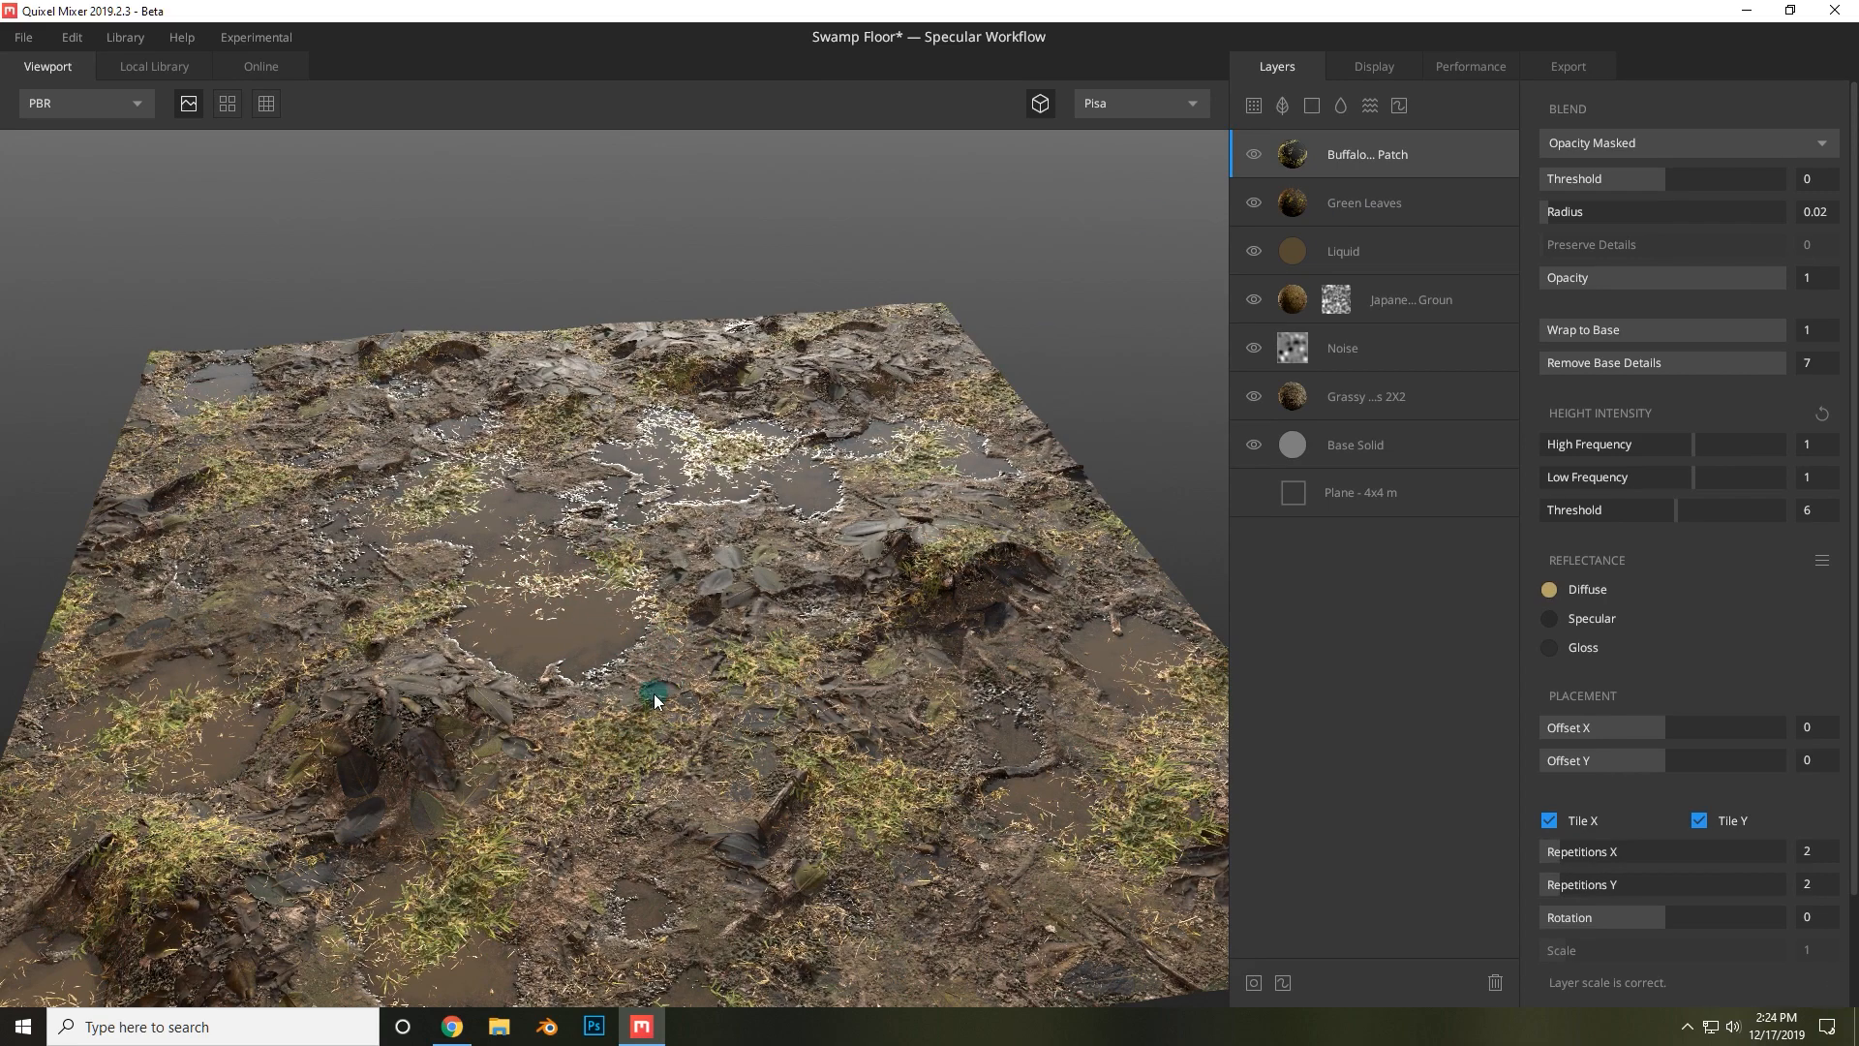
Open the Buffalo Grass Patches diffuse color picker and sample ground colors from the viewport with the eyedropper.
{"action": "left_click_drag", "start_coordinate": [666, 691], "coordinate": [940, 628]}
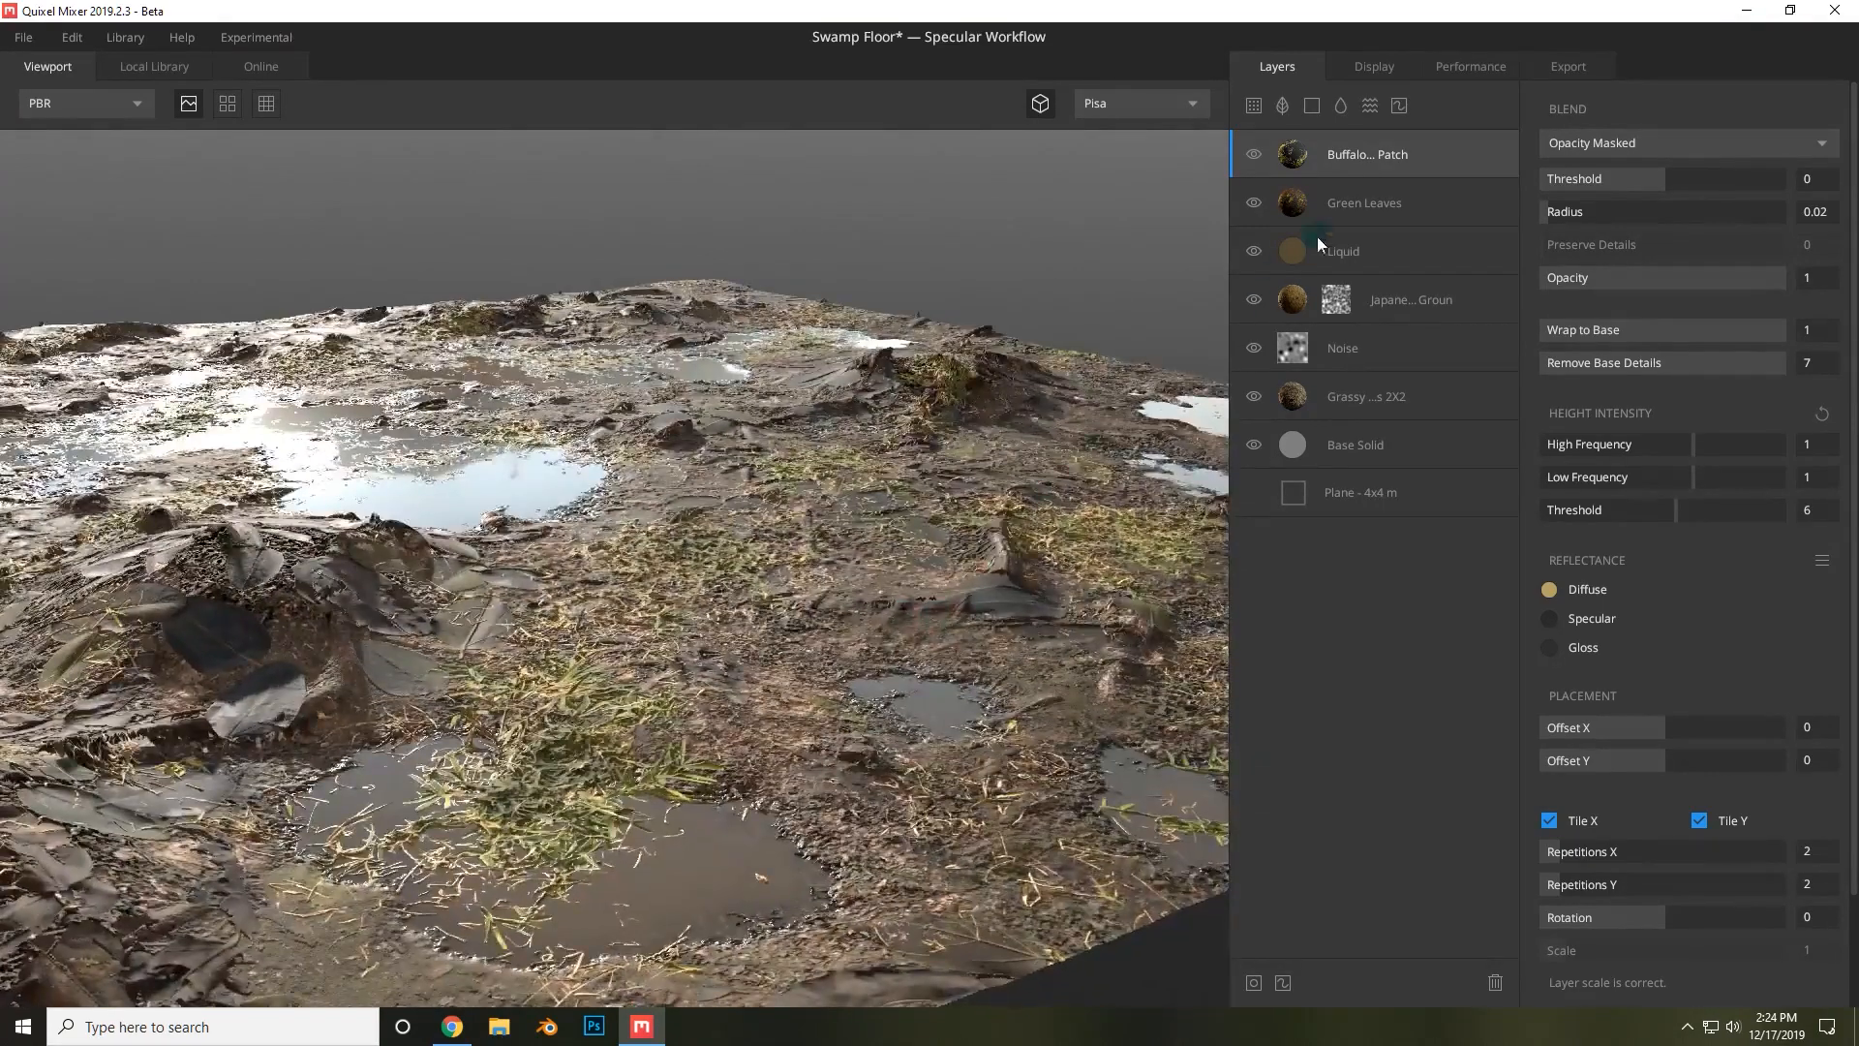
{"action": "left_click", "coordinate": [1549, 589]}
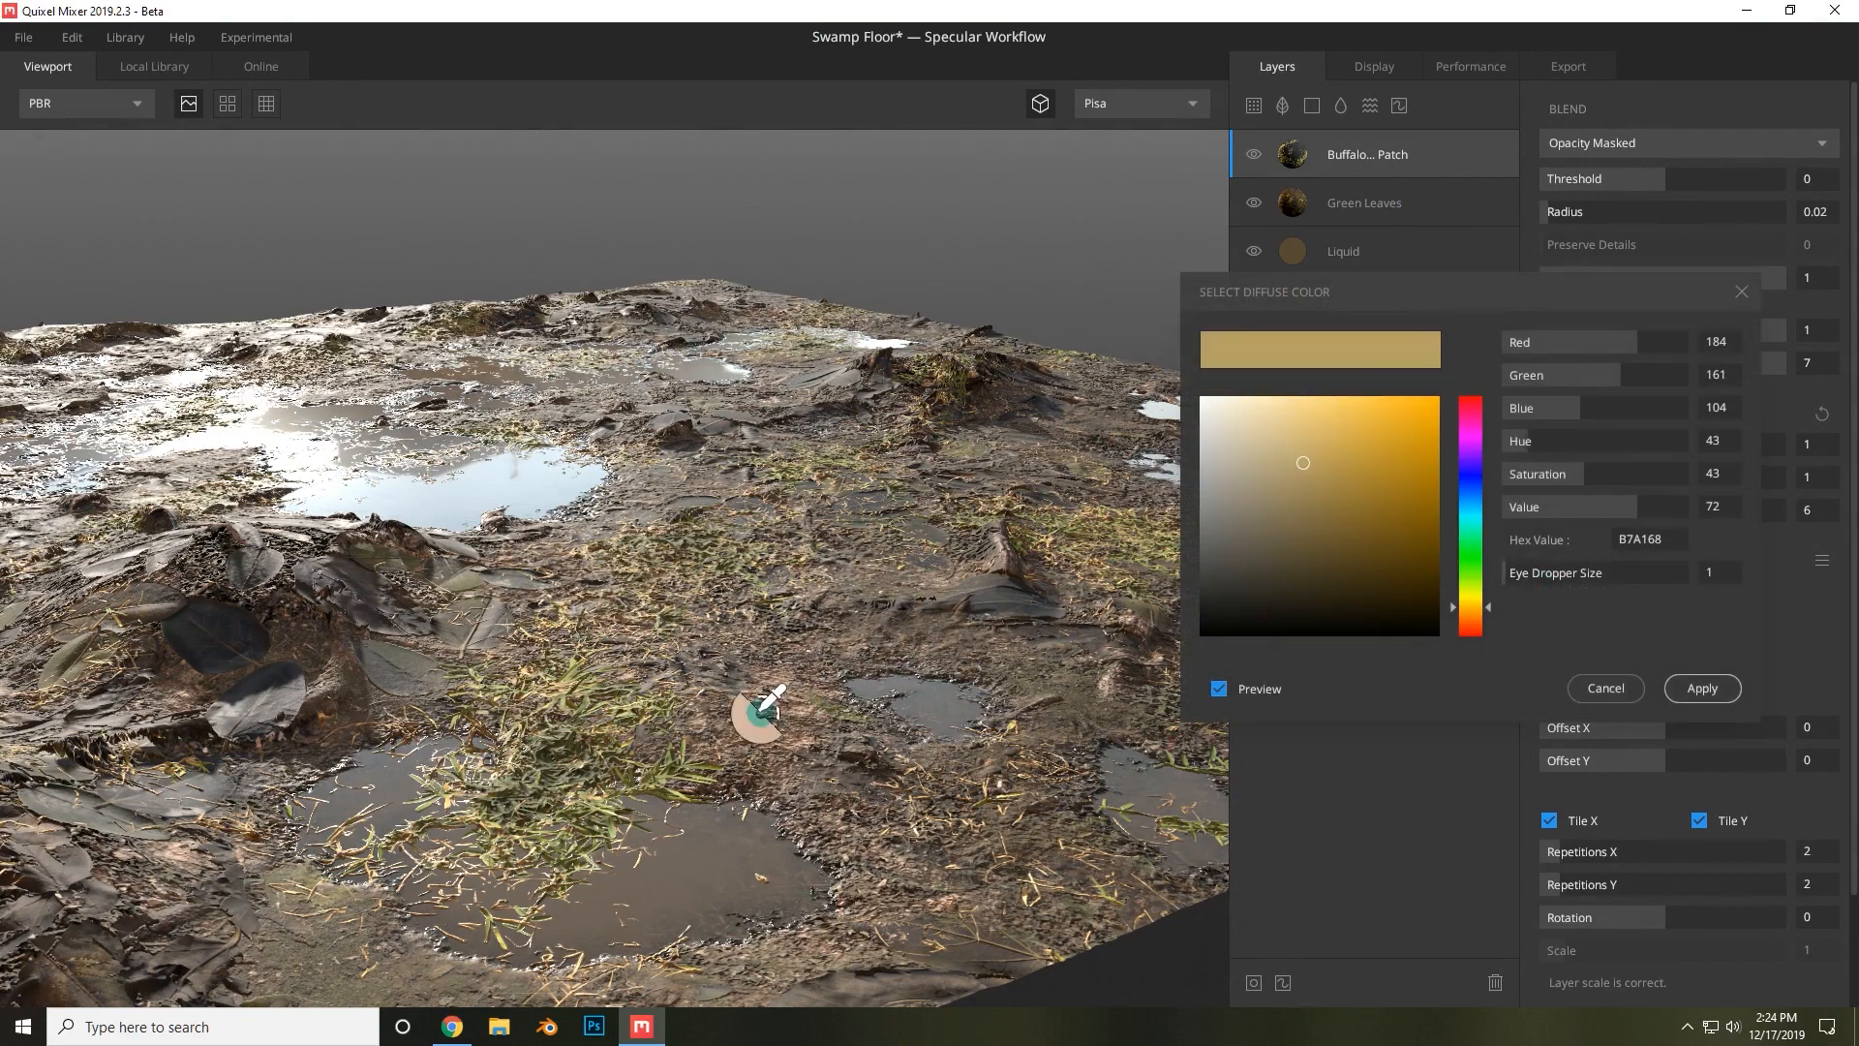
{"action": "left_click", "coordinate": [834, 708]}
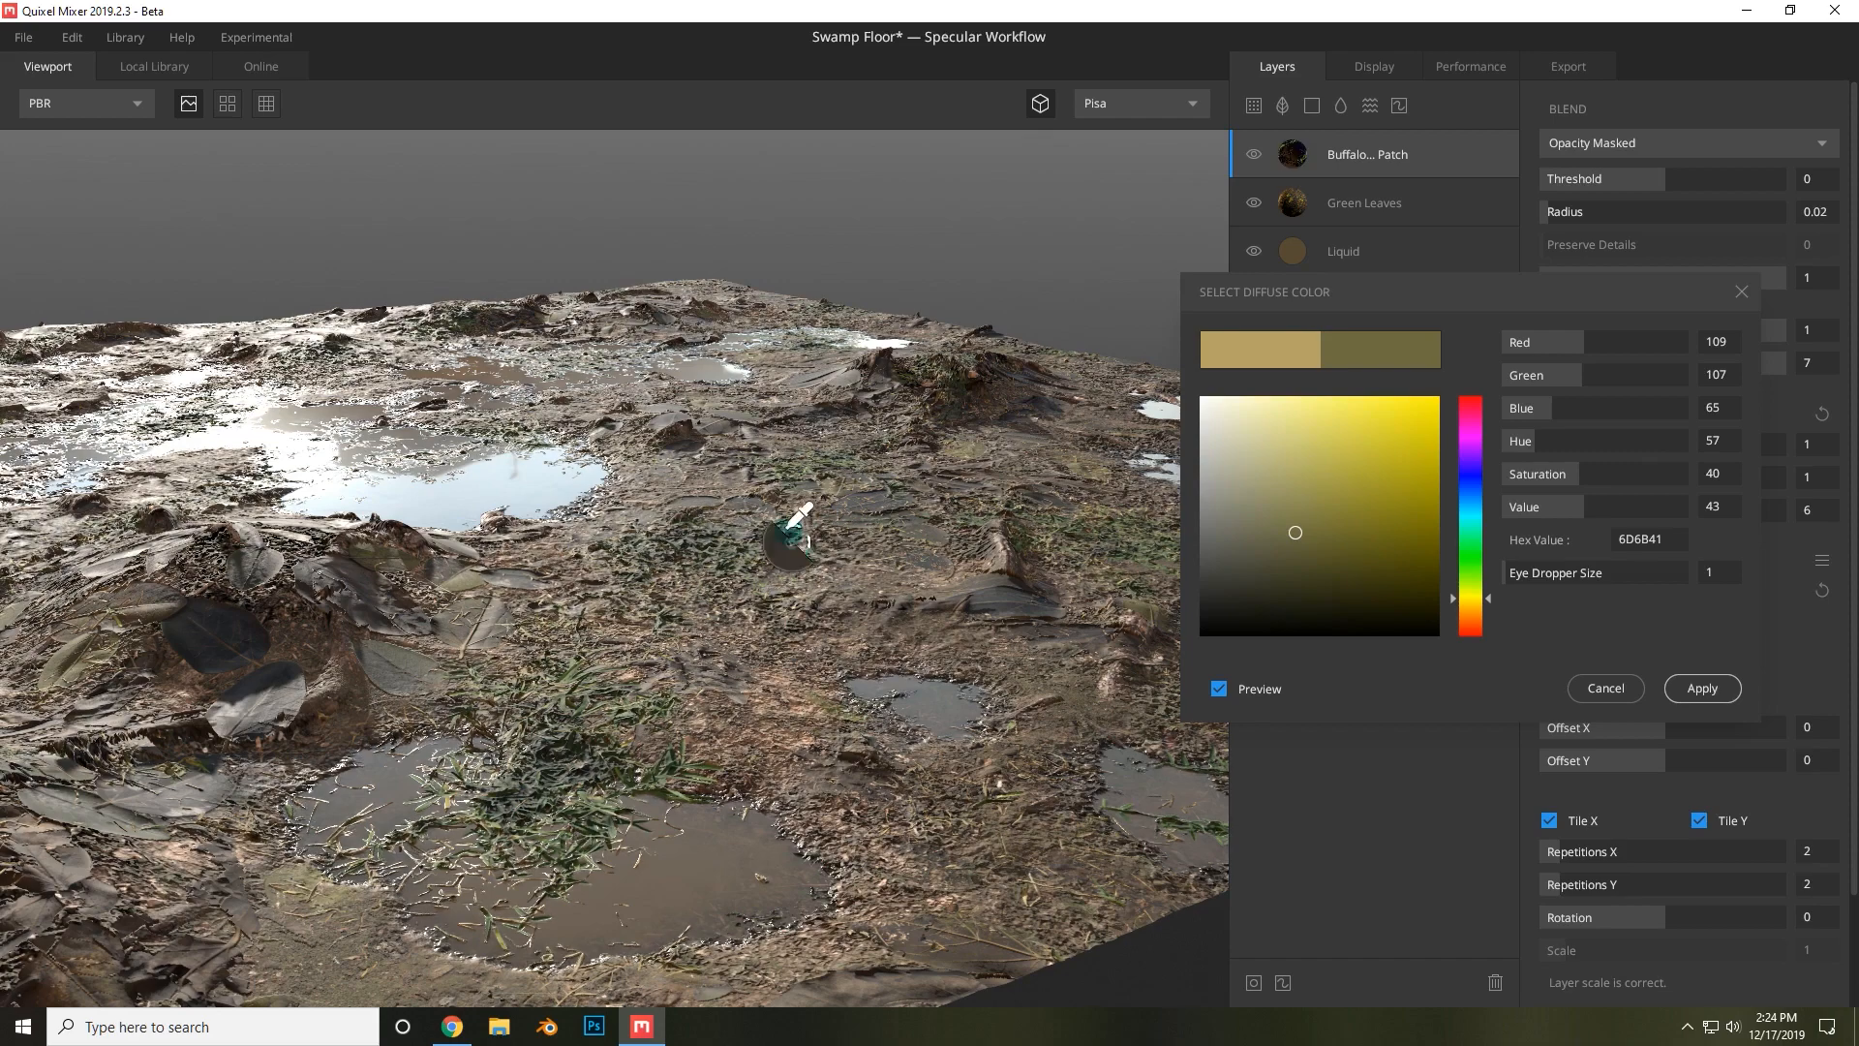
{"action": "scroll", "coordinate": [777, 650], "scroll_direction": "up", "scroll_amount": 5}
{"action": "scroll", "coordinate": [778, 649], "scroll_direction": "down", "scroll_amount": 5}
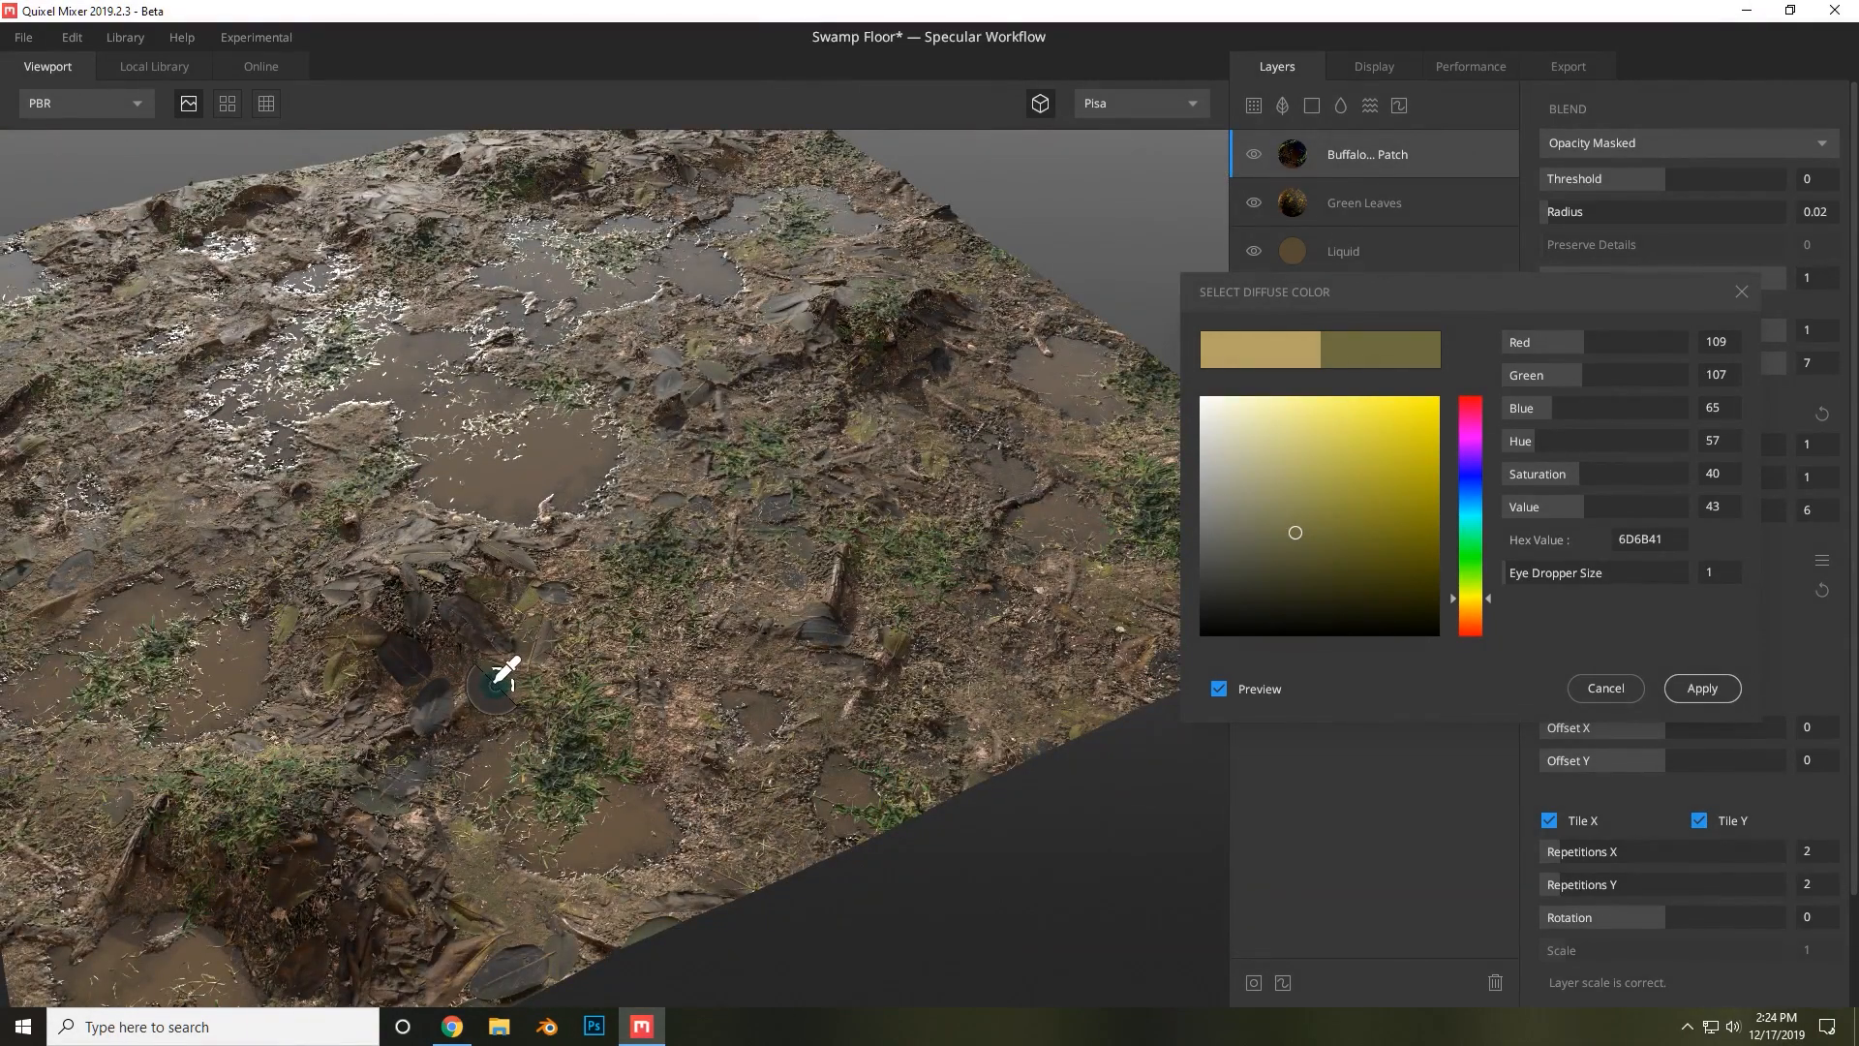
{"action": "left_click", "coordinate": [499, 681]}
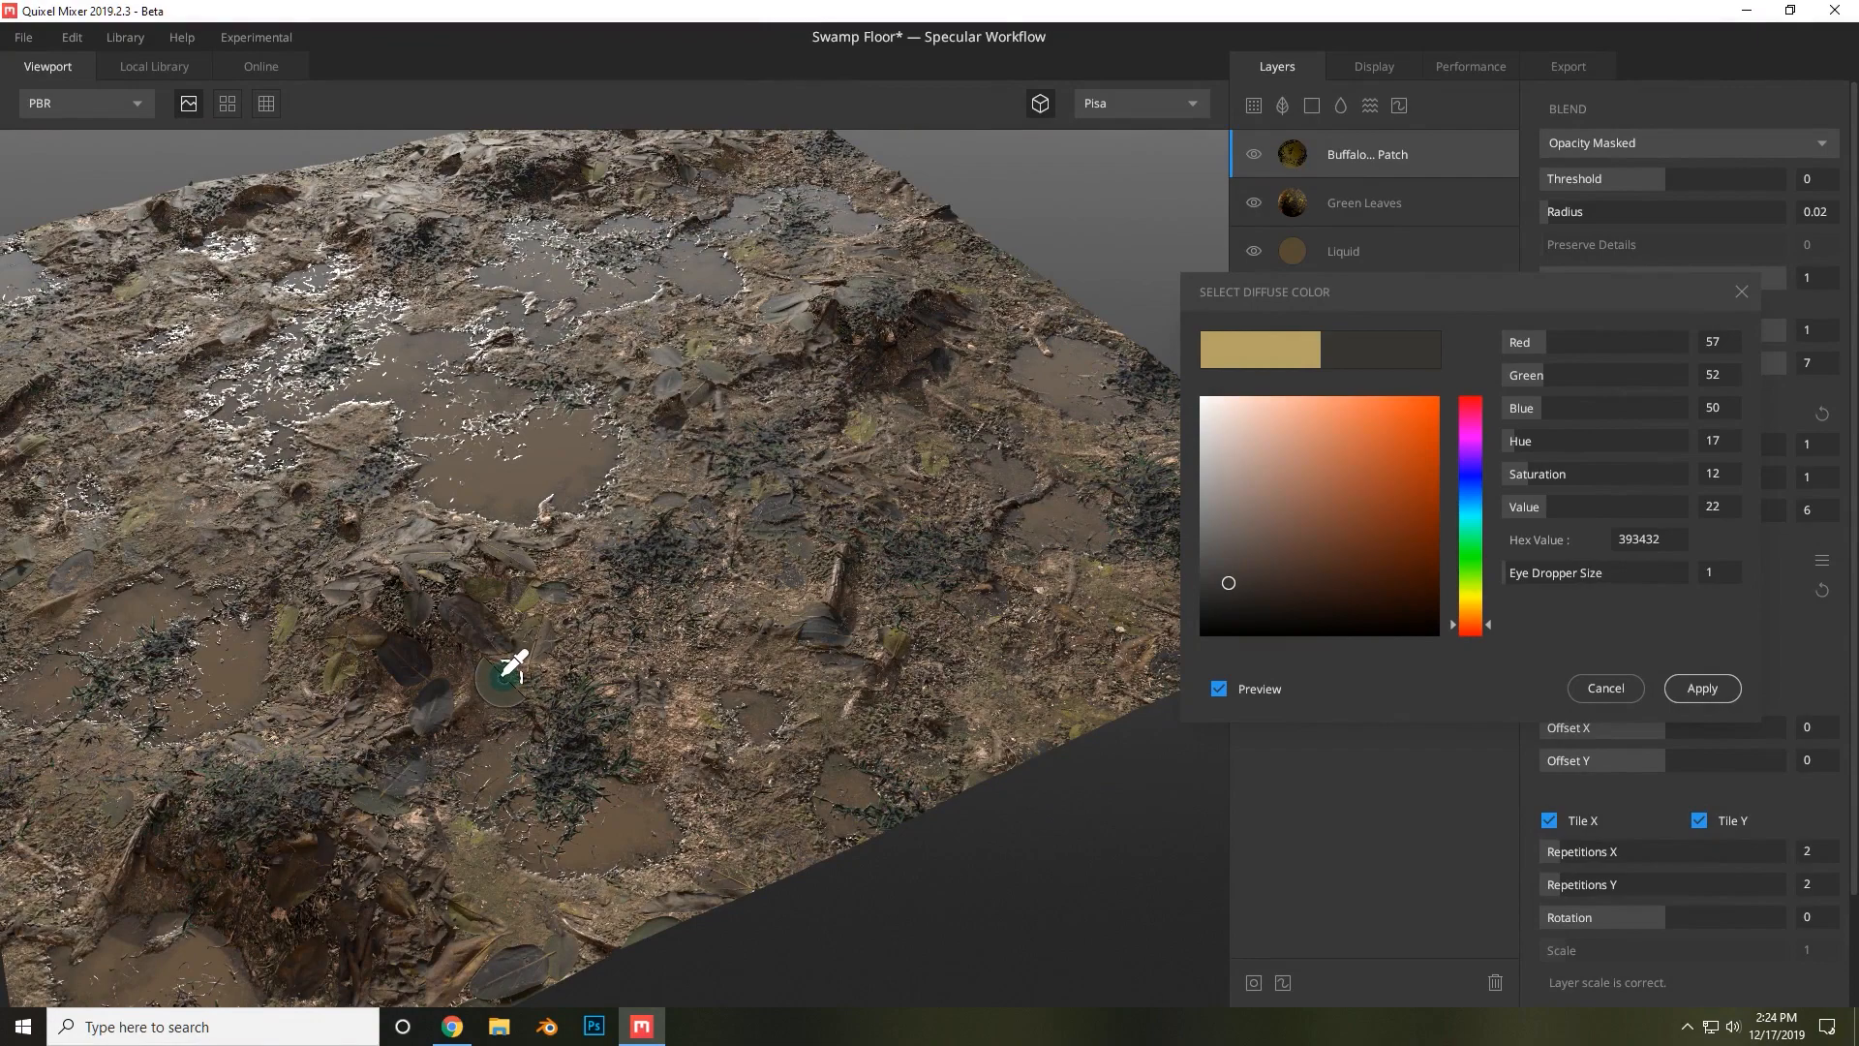
{"action": "left_click", "coordinate": [500, 680]}
Keep sampling ground colors at different spots of the swamp floor with the eyedropper, orbiting the view between samples.
{"action": "left_click_drag", "start_coordinate": [879, 760], "coordinate": [710, 581], "text": "alt"}
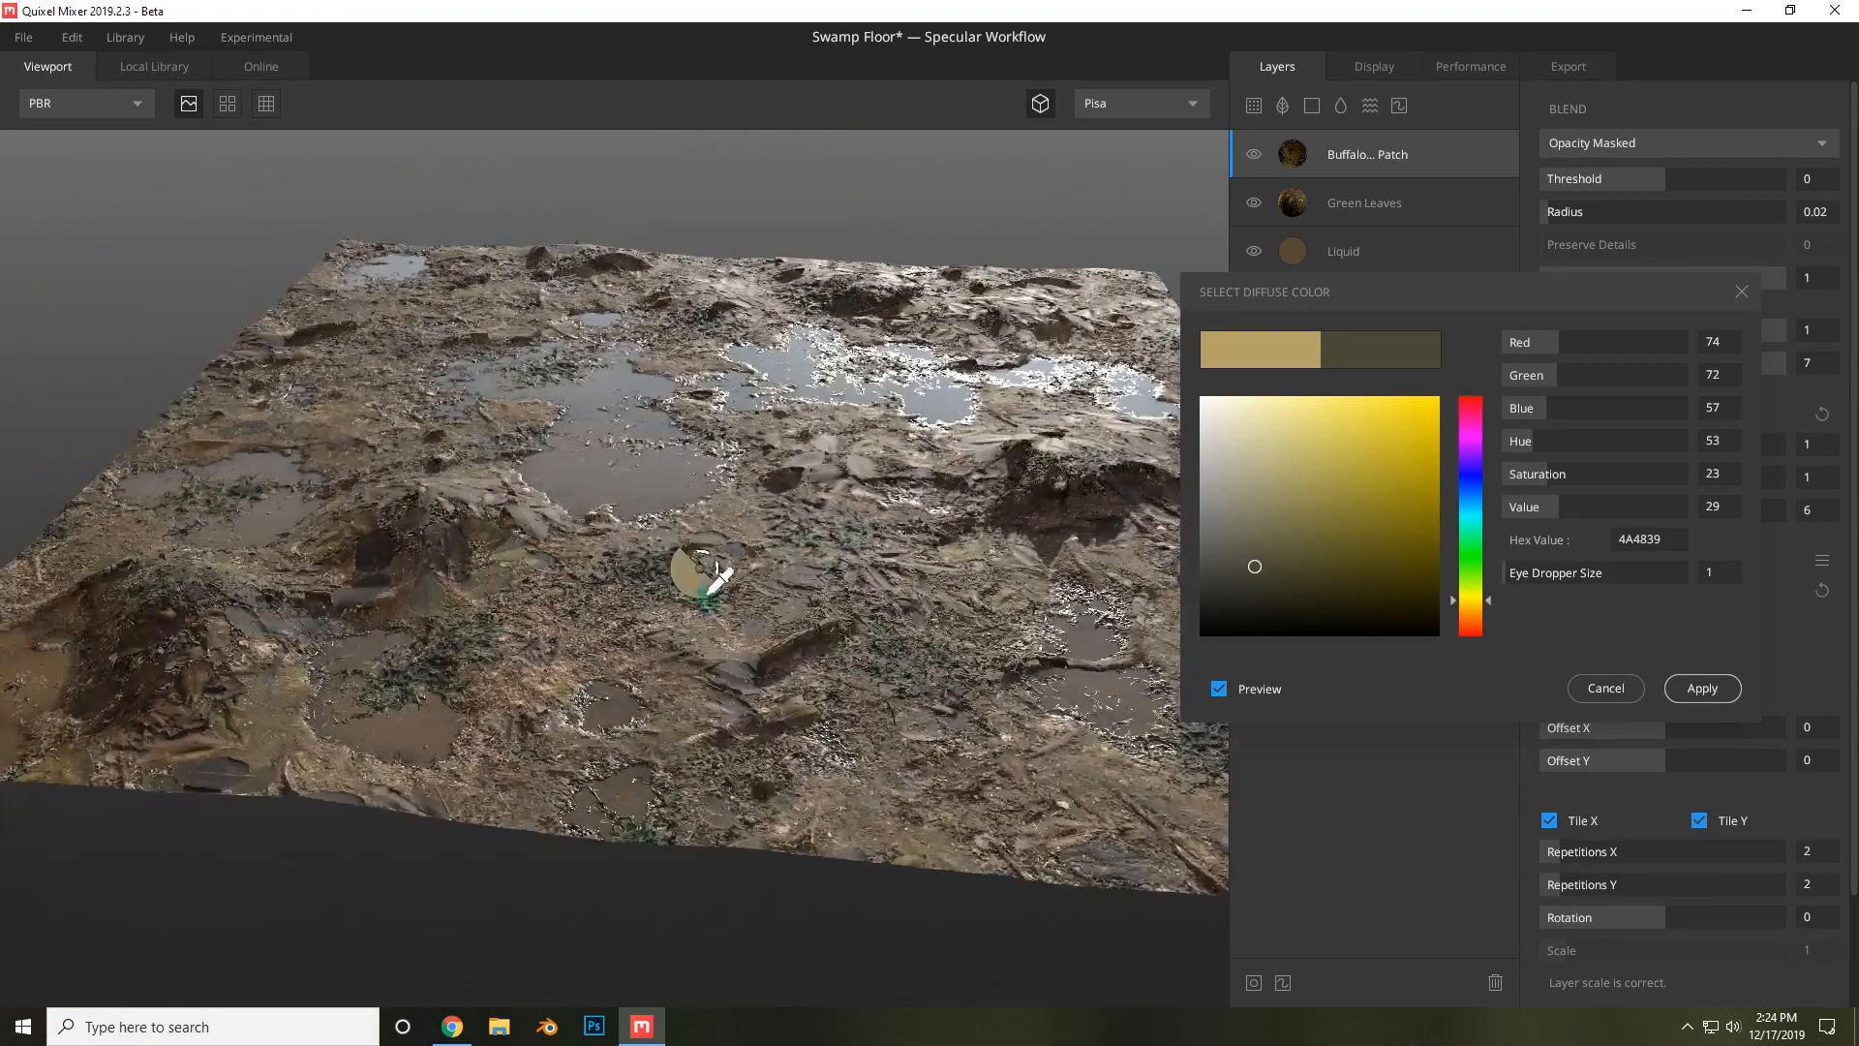
{"action": "left_click_drag", "start_coordinate": [953, 689], "coordinate": [865, 684], "text": "alt"}
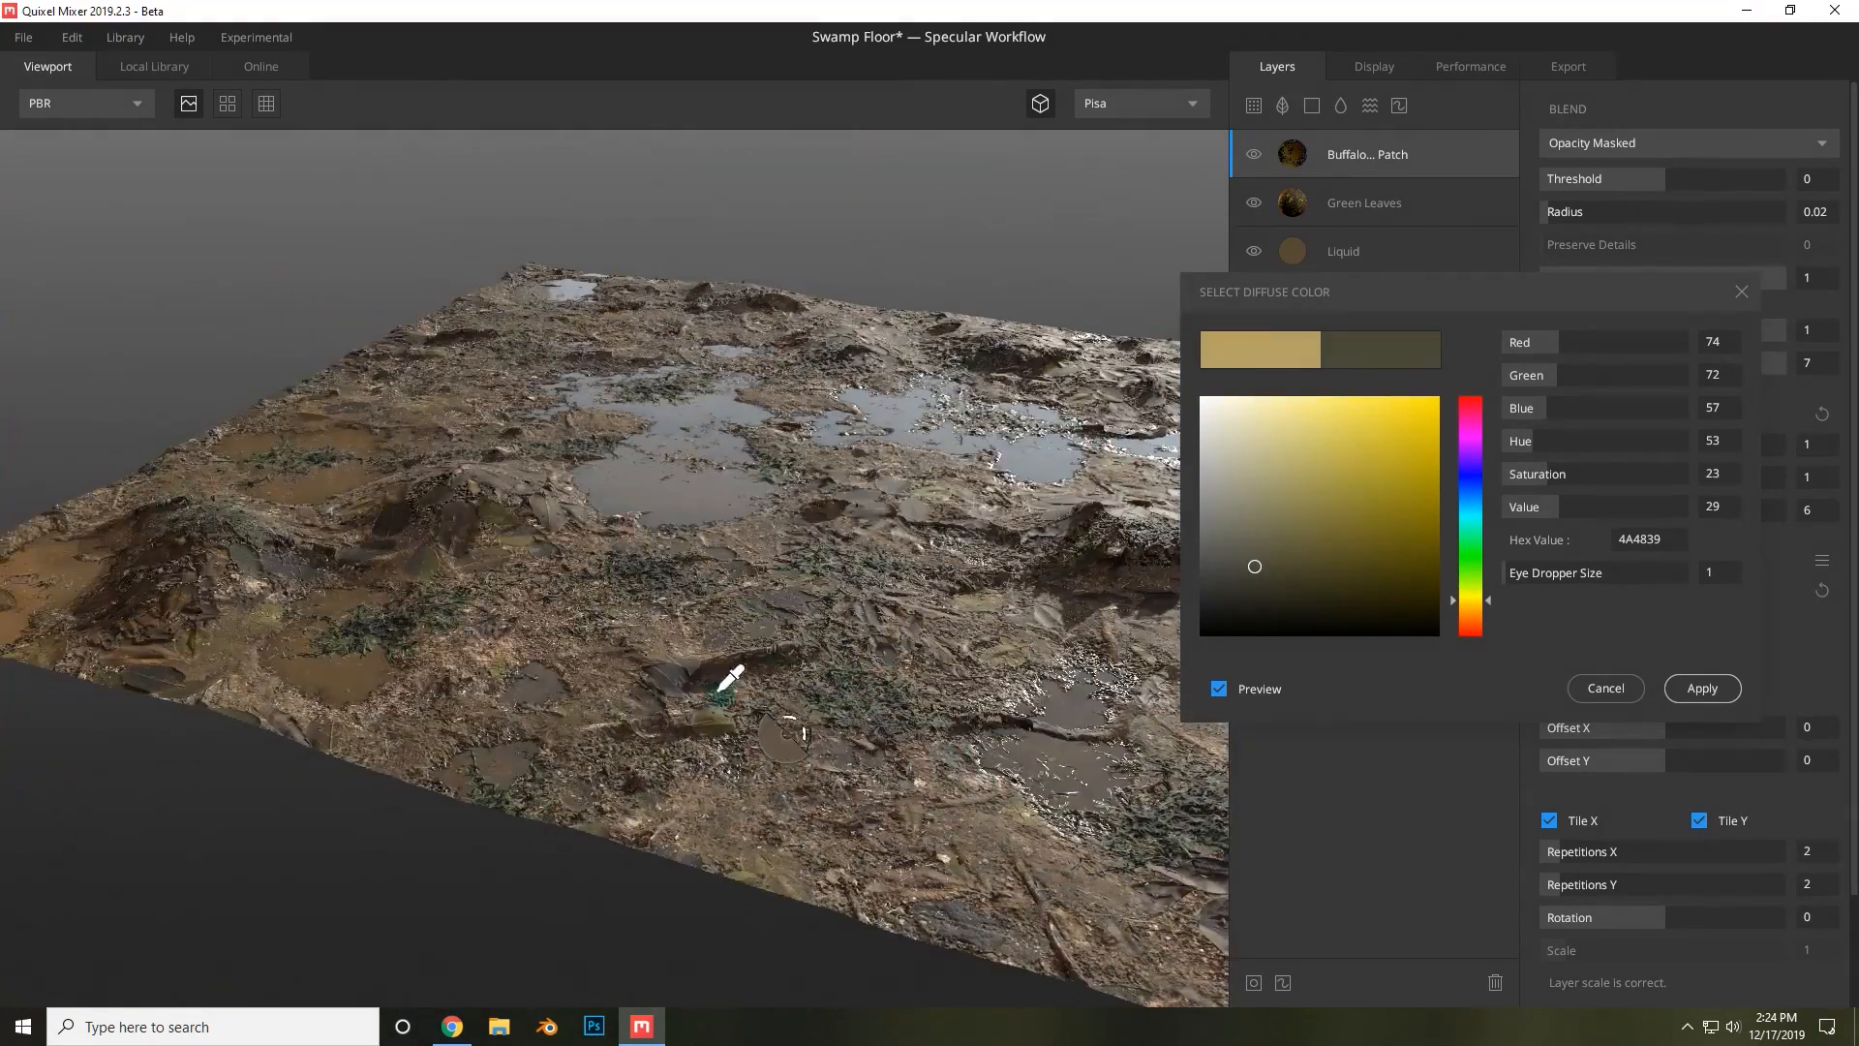
{"action": "left_click_drag", "start_coordinate": [718, 705], "coordinate": [714, 796], "text": "alt"}
{"action": "left_click", "coordinate": [631, 499]}
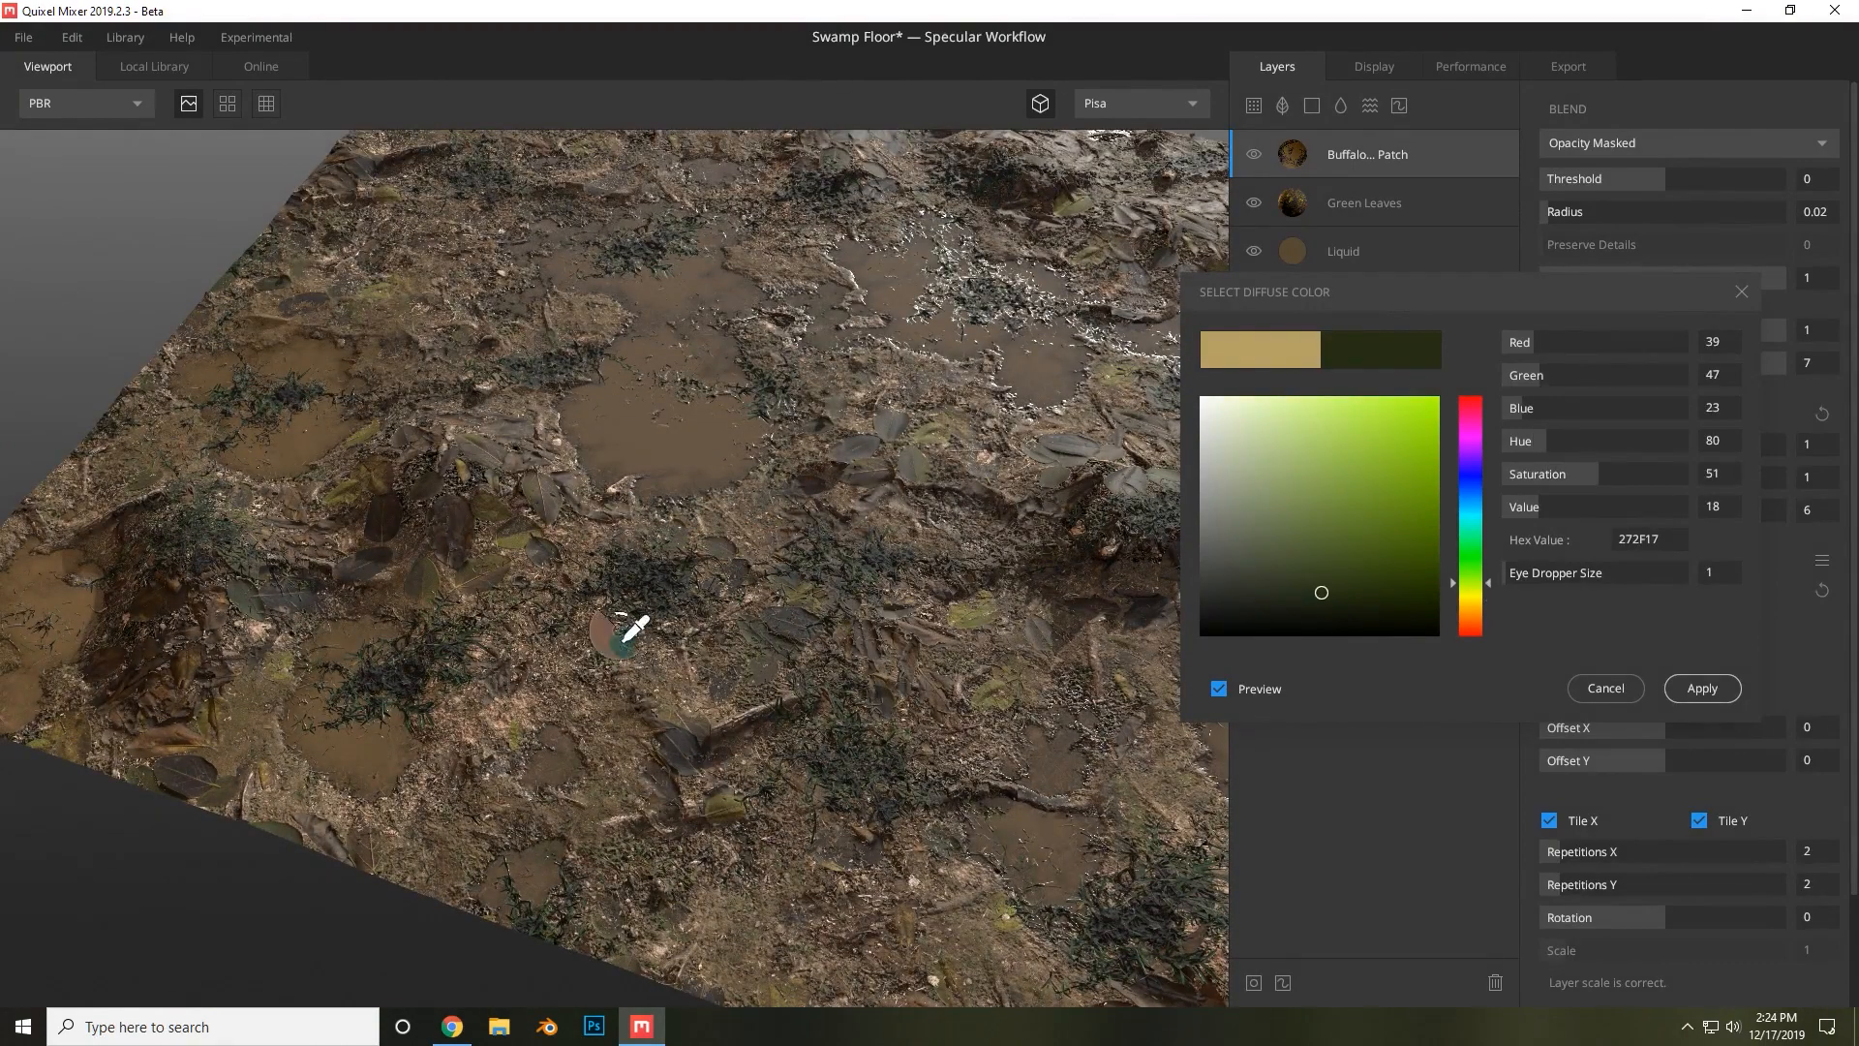
{"action": "left_click", "coordinate": [486, 567]}
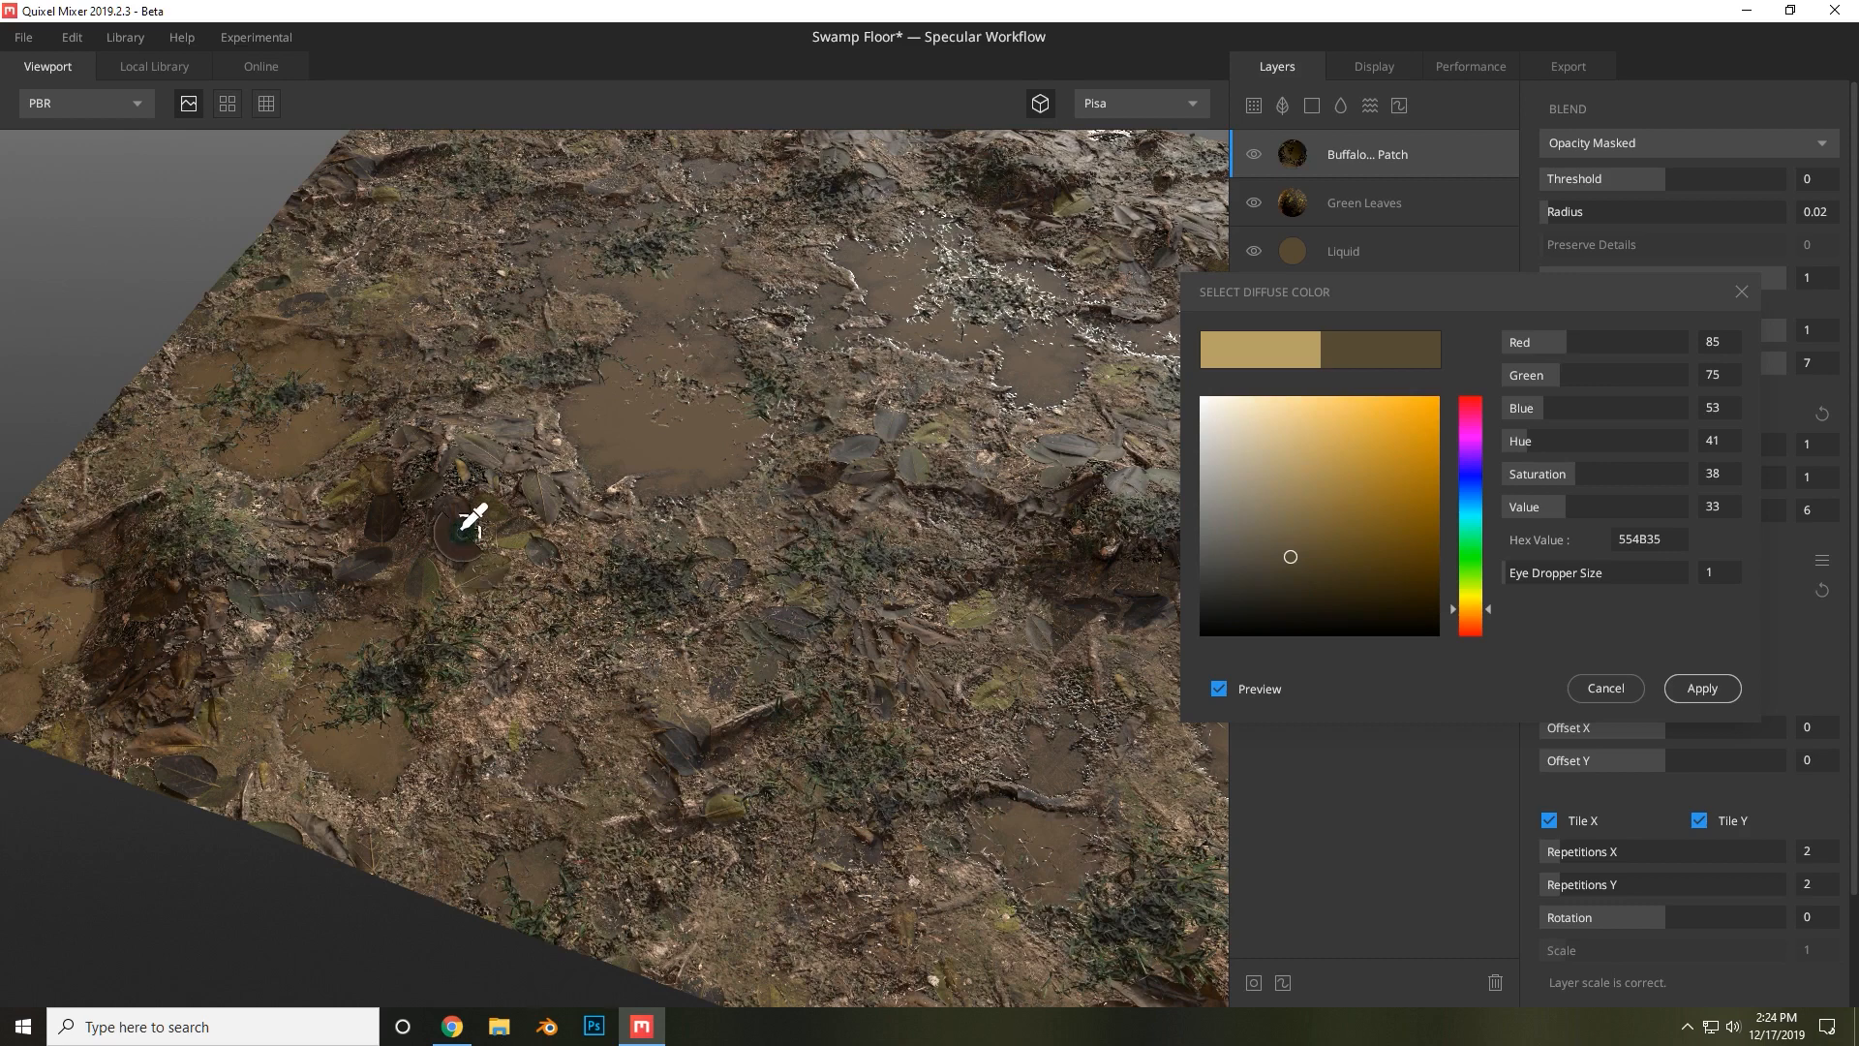
{"action": "left_click", "coordinate": [527, 566]}
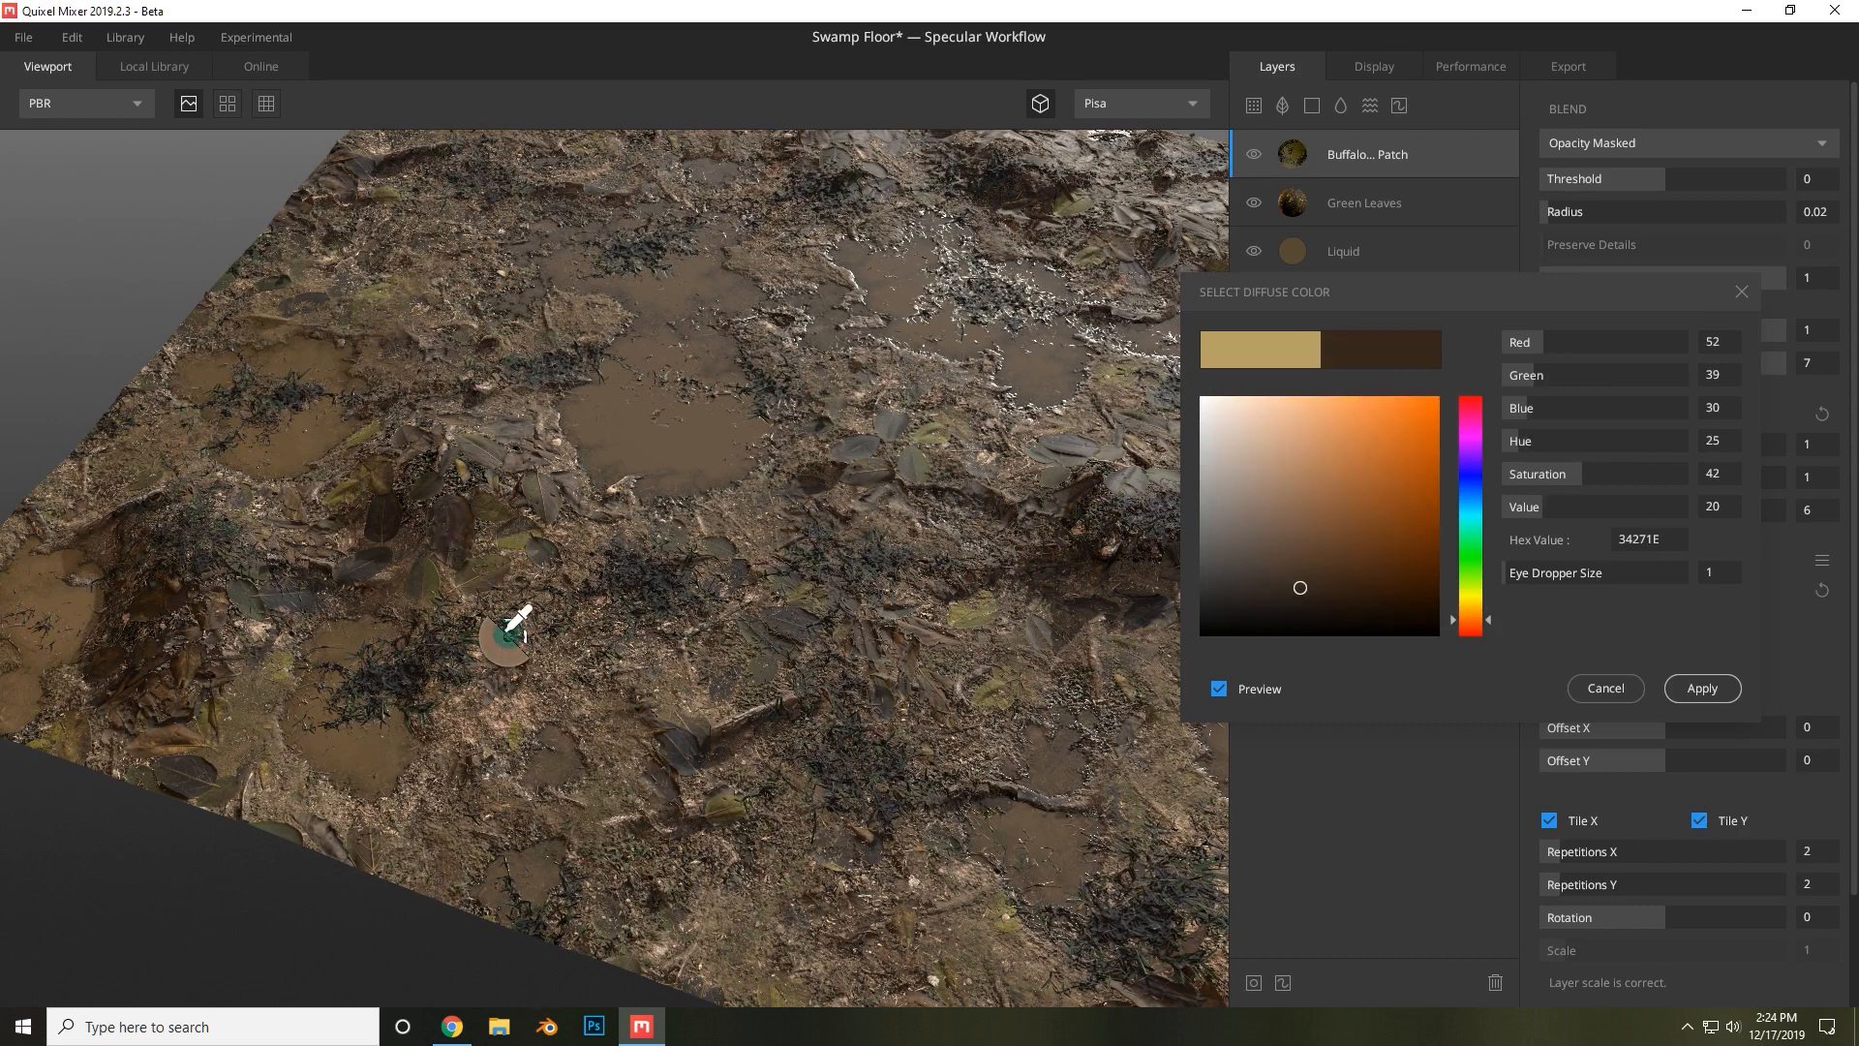
{"action": "left_click", "coordinate": [560, 666]}
{"action": "left_click", "coordinate": [507, 671]}
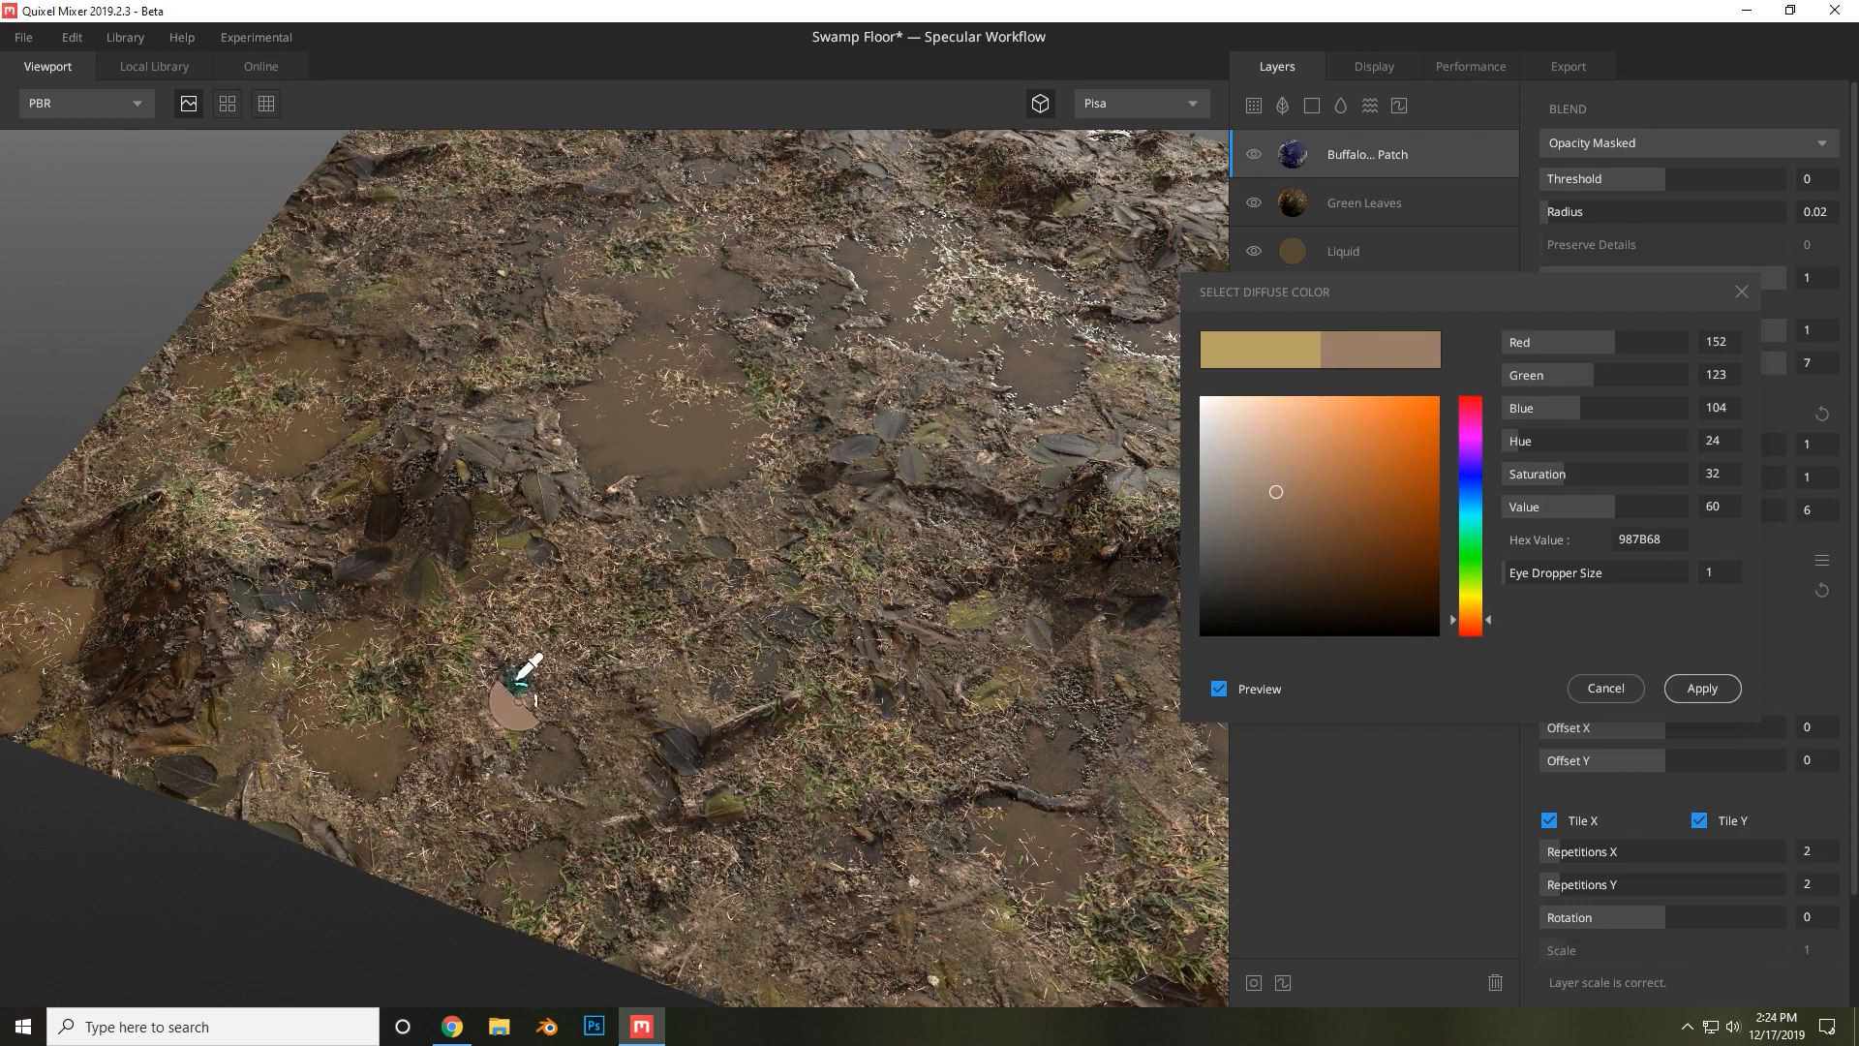
{"action": "left_click", "coordinate": [876, 470]}
{"action": "left_click", "coordinate": [889, 467]}
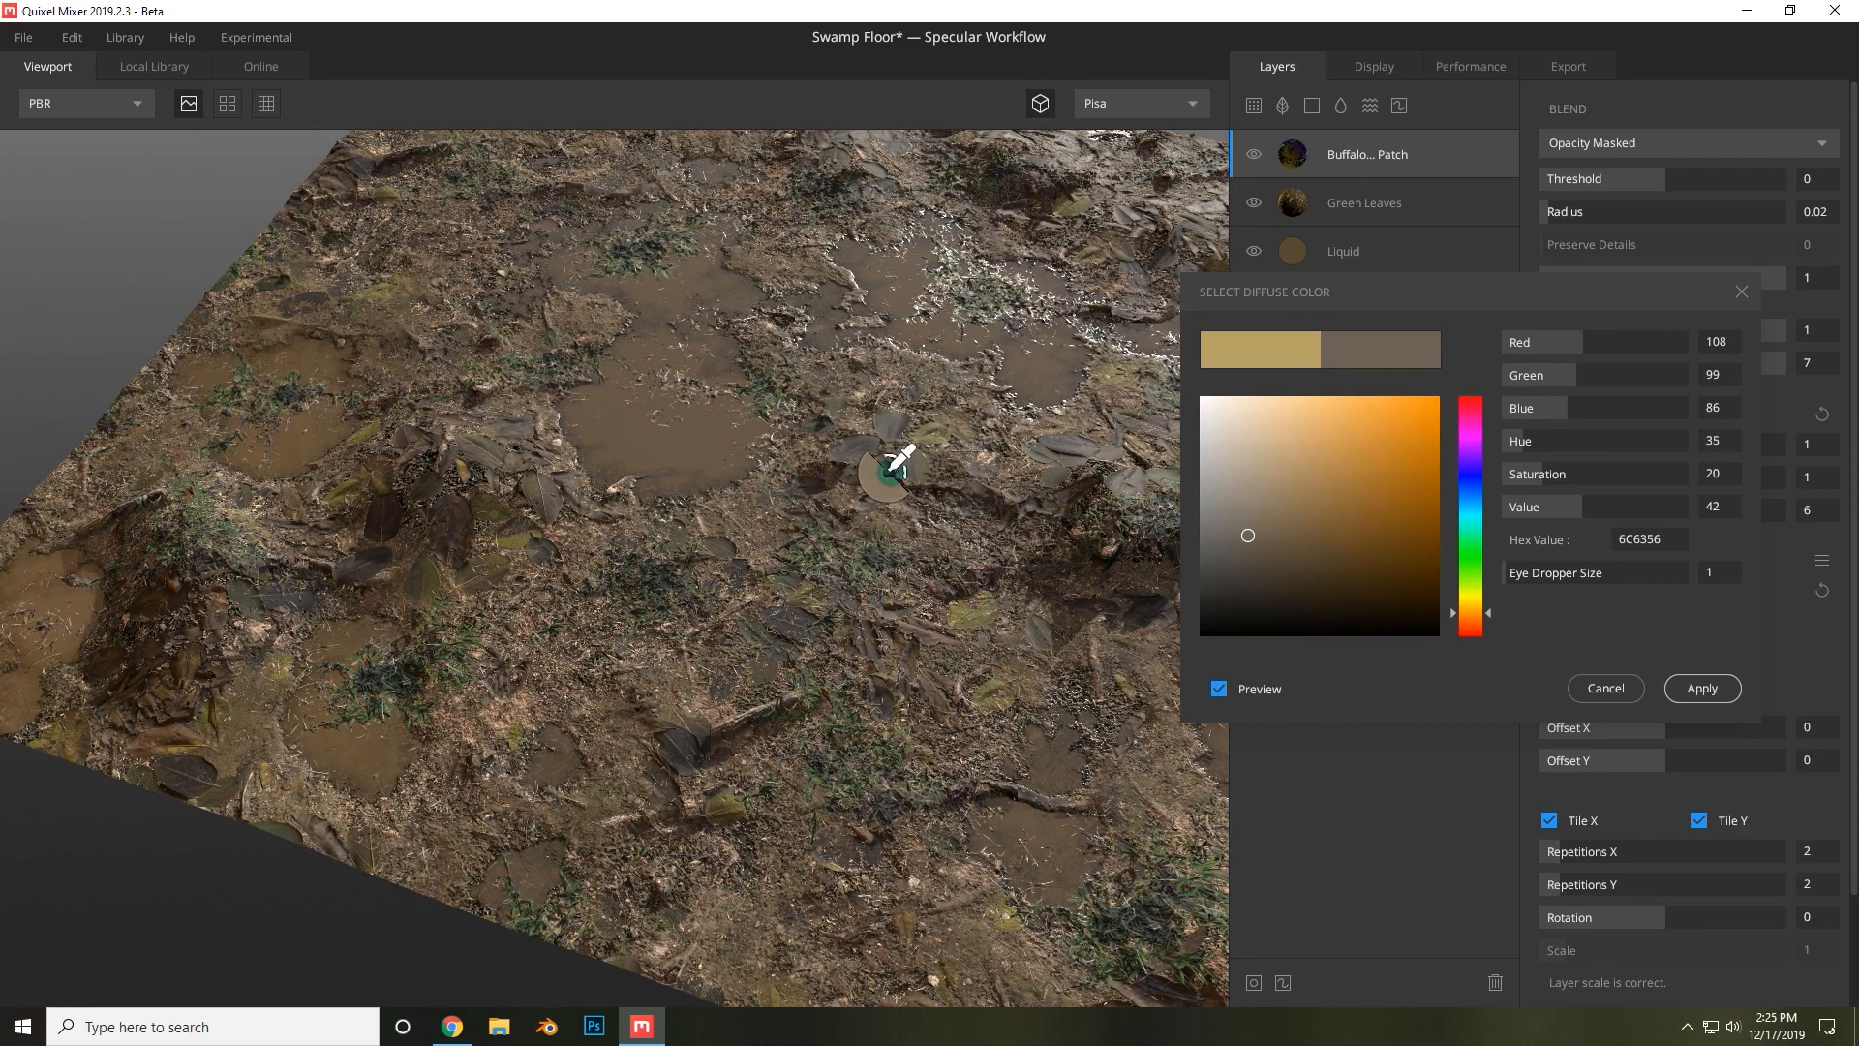
{"action": "left_click", "coordinate": [928, 454]}
{"action": "left_click", "coordinate": [934, 448]}
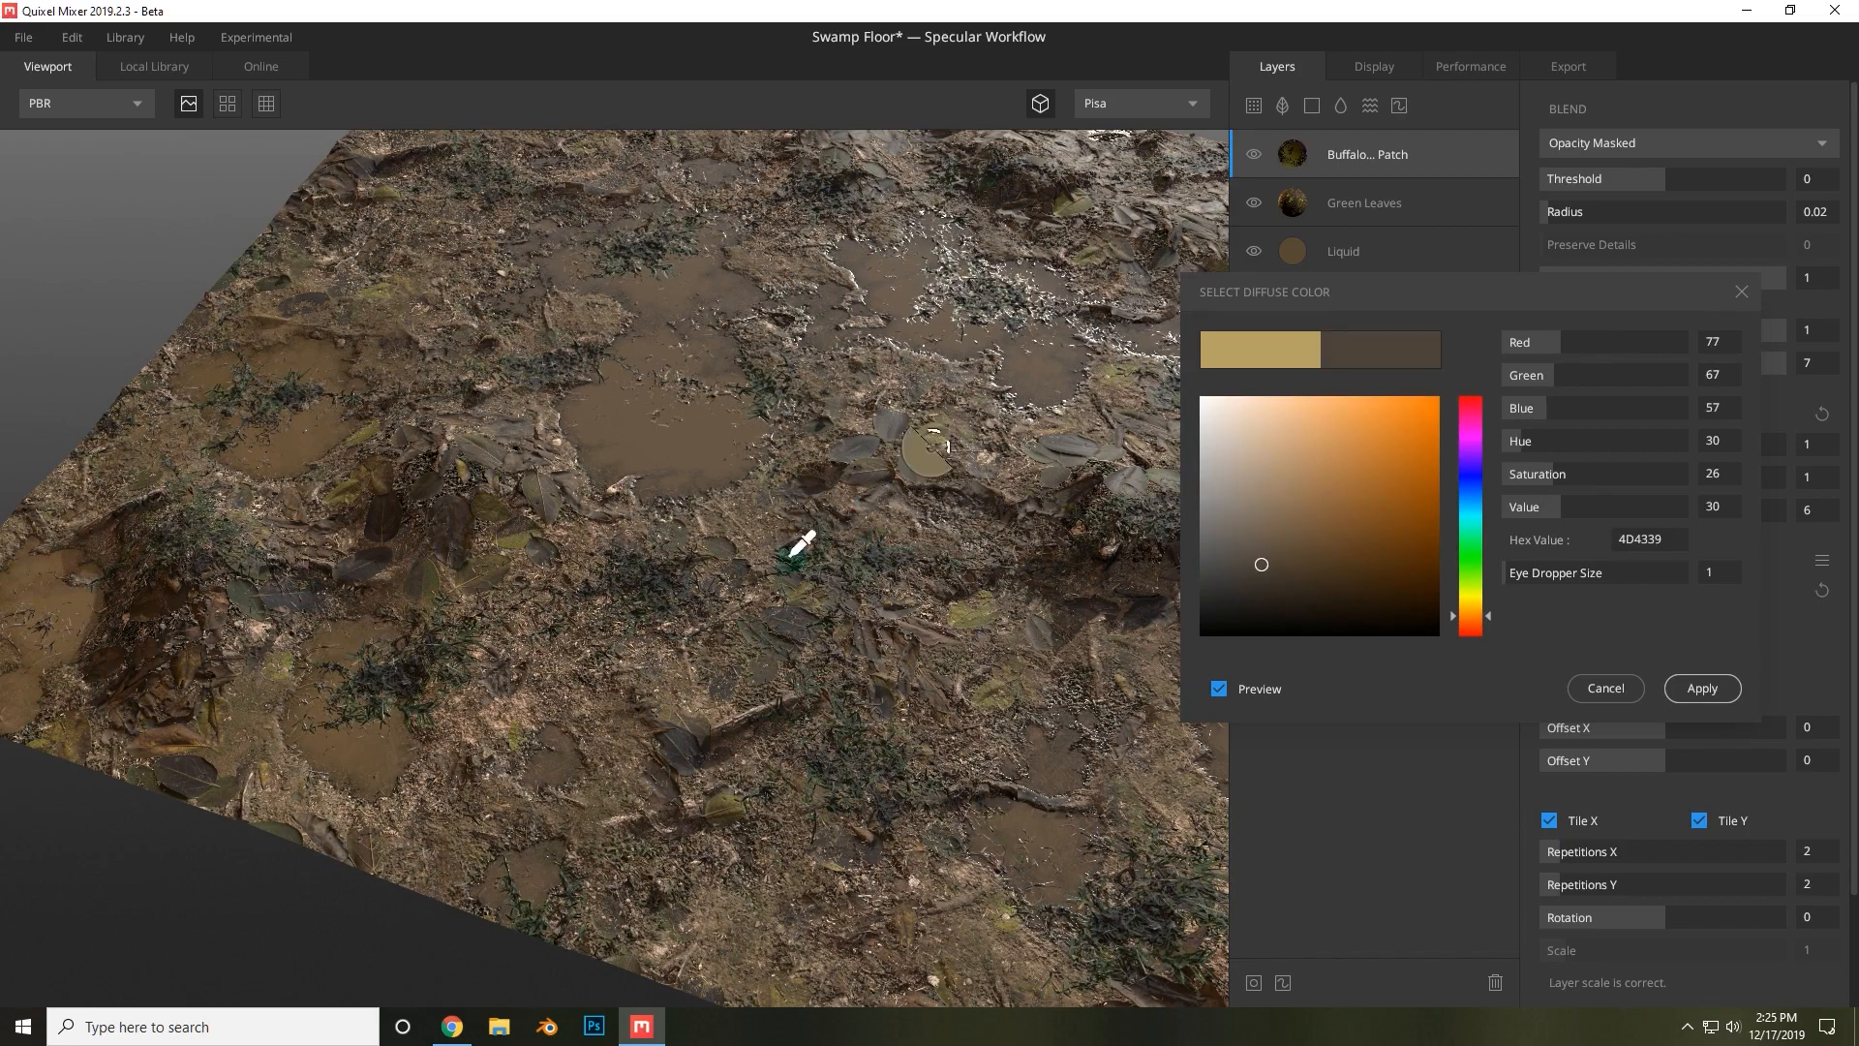
{"action": "left_click", "coordinate": [815, 684]}
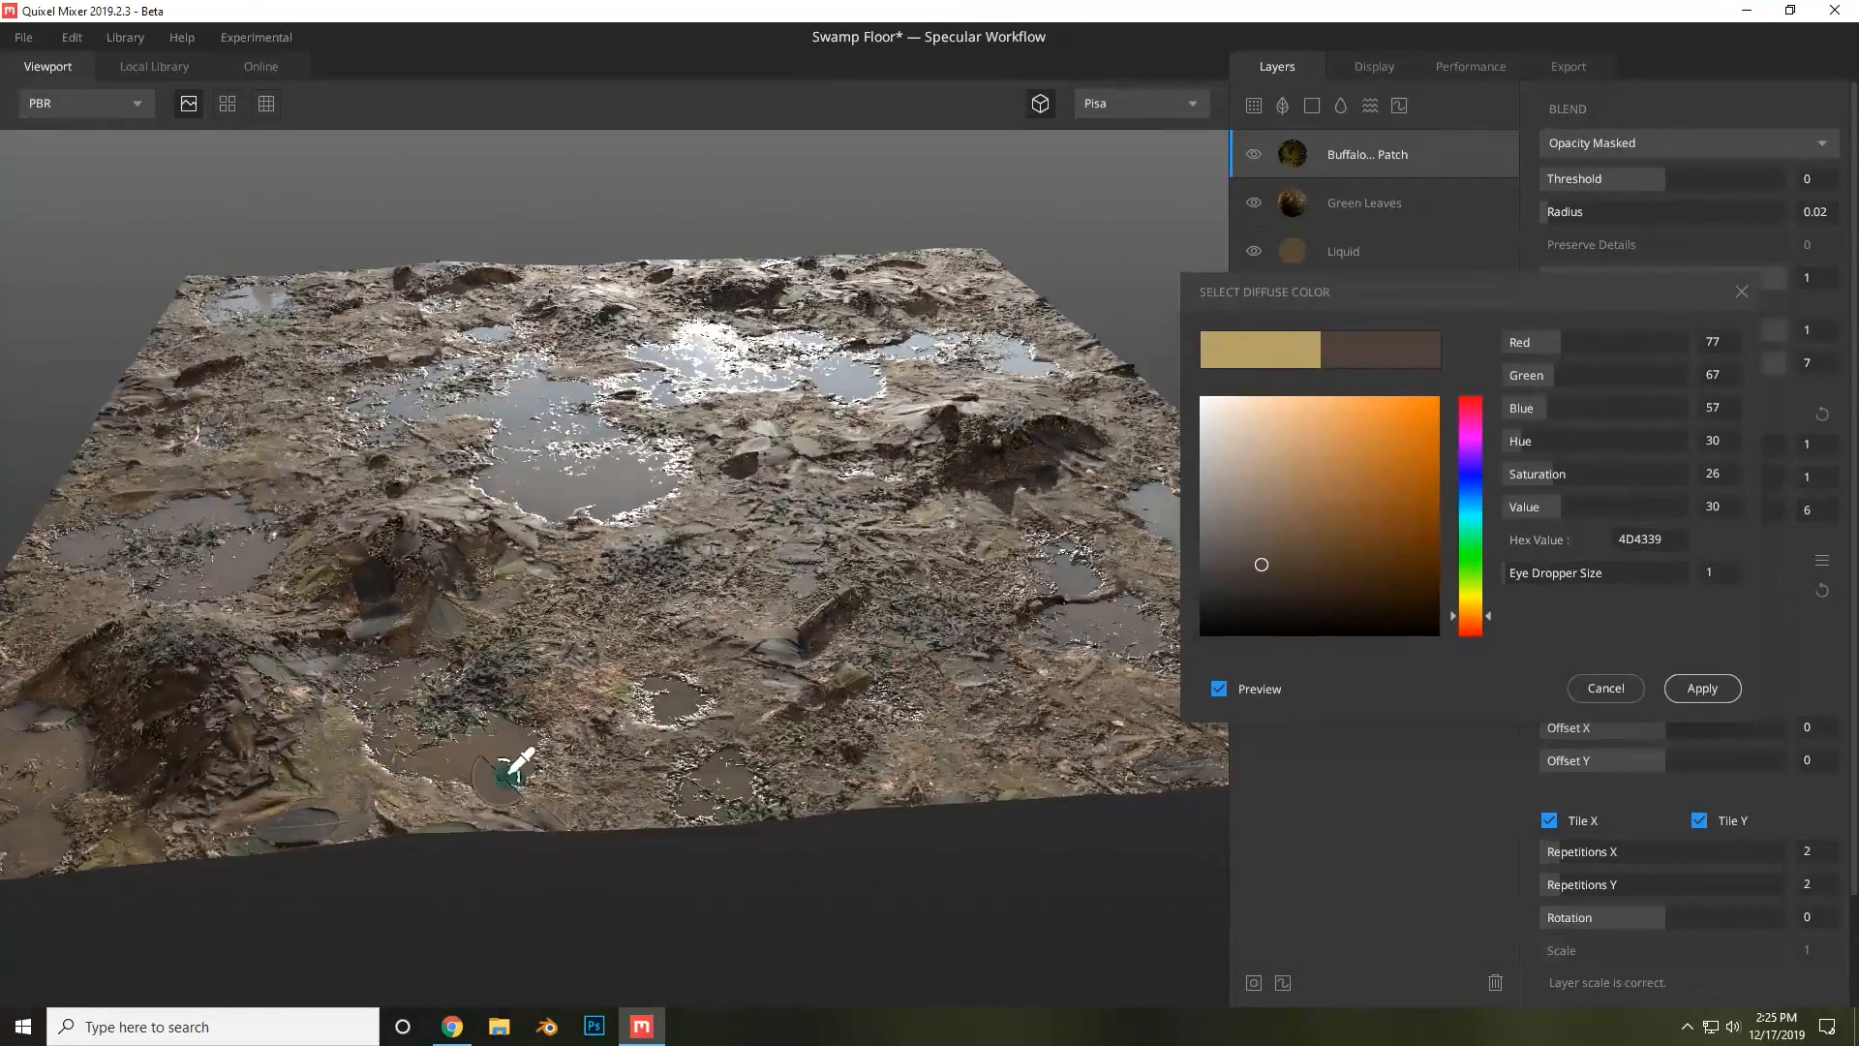
{"action": "left_click", "coordinate": [516, 775]}
{"action": "left_click", "coordinate": [521, 771]}
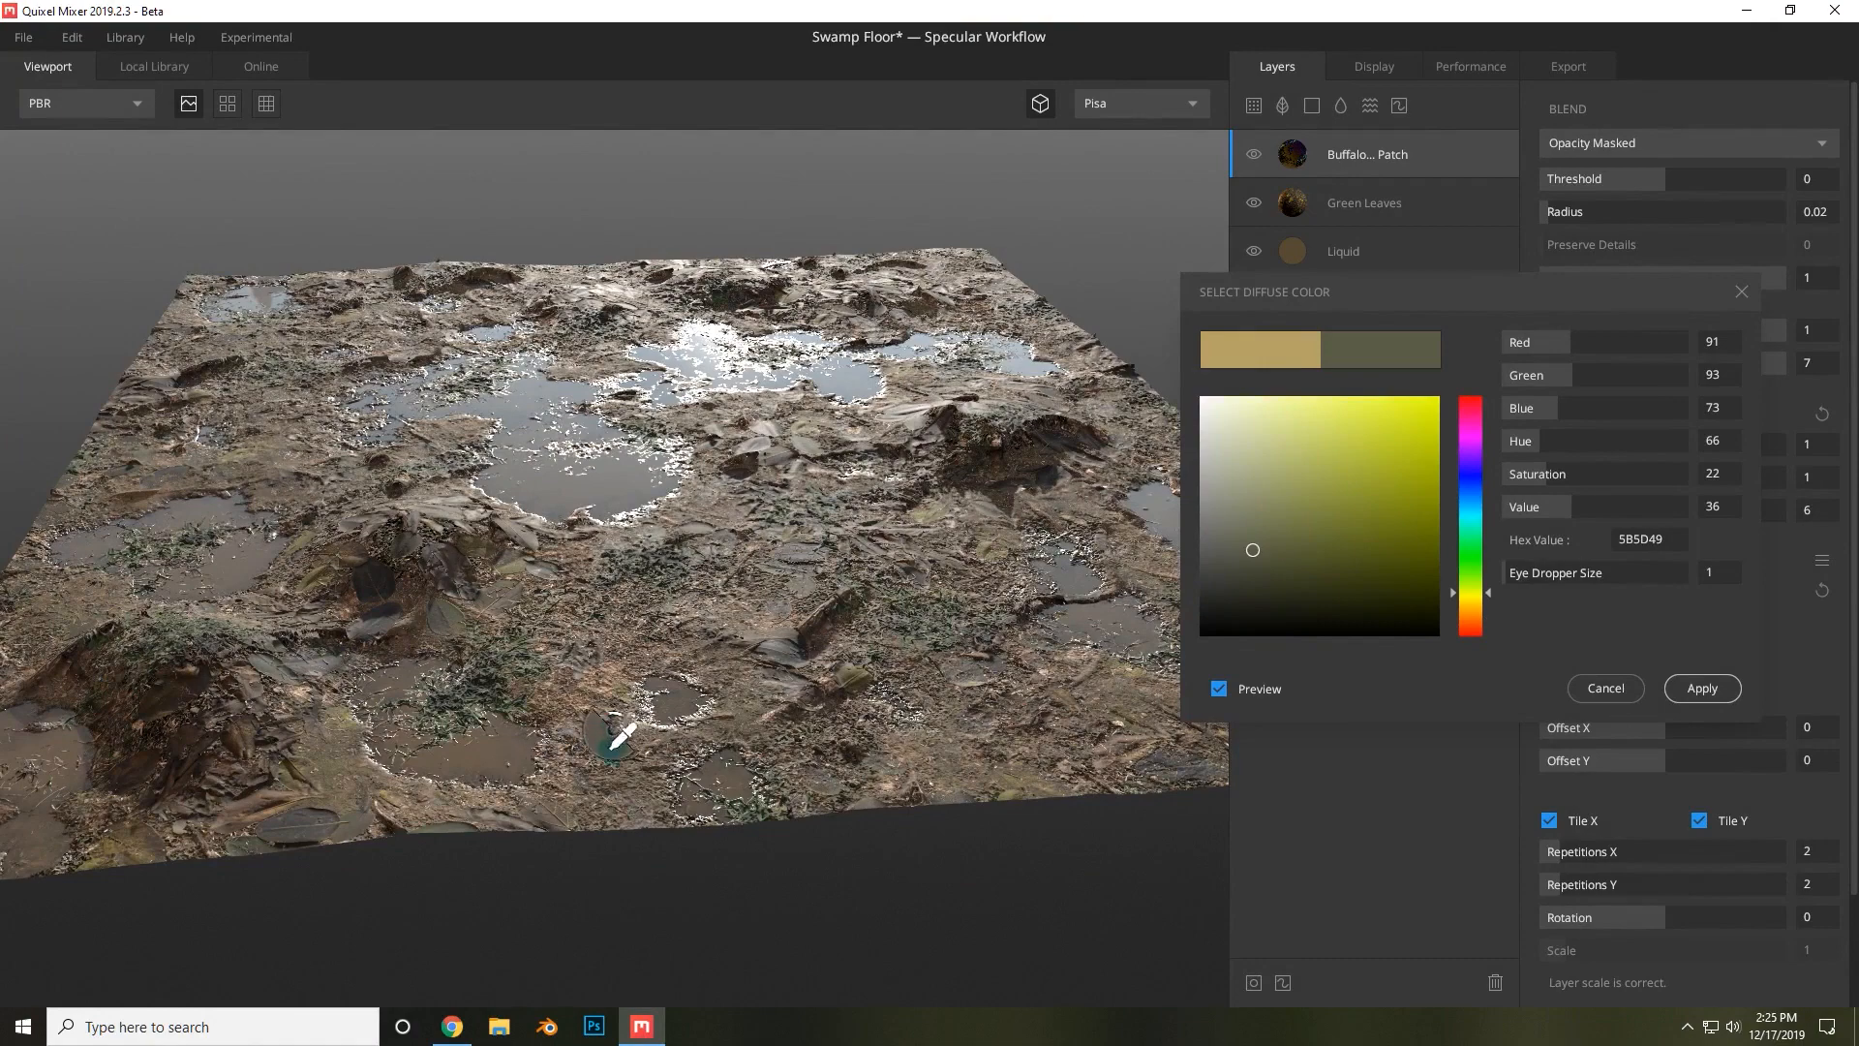
{"action": "scroll", "coordinate": [620, 741], "scroll_direction": "up", "scroll_amount": 3}
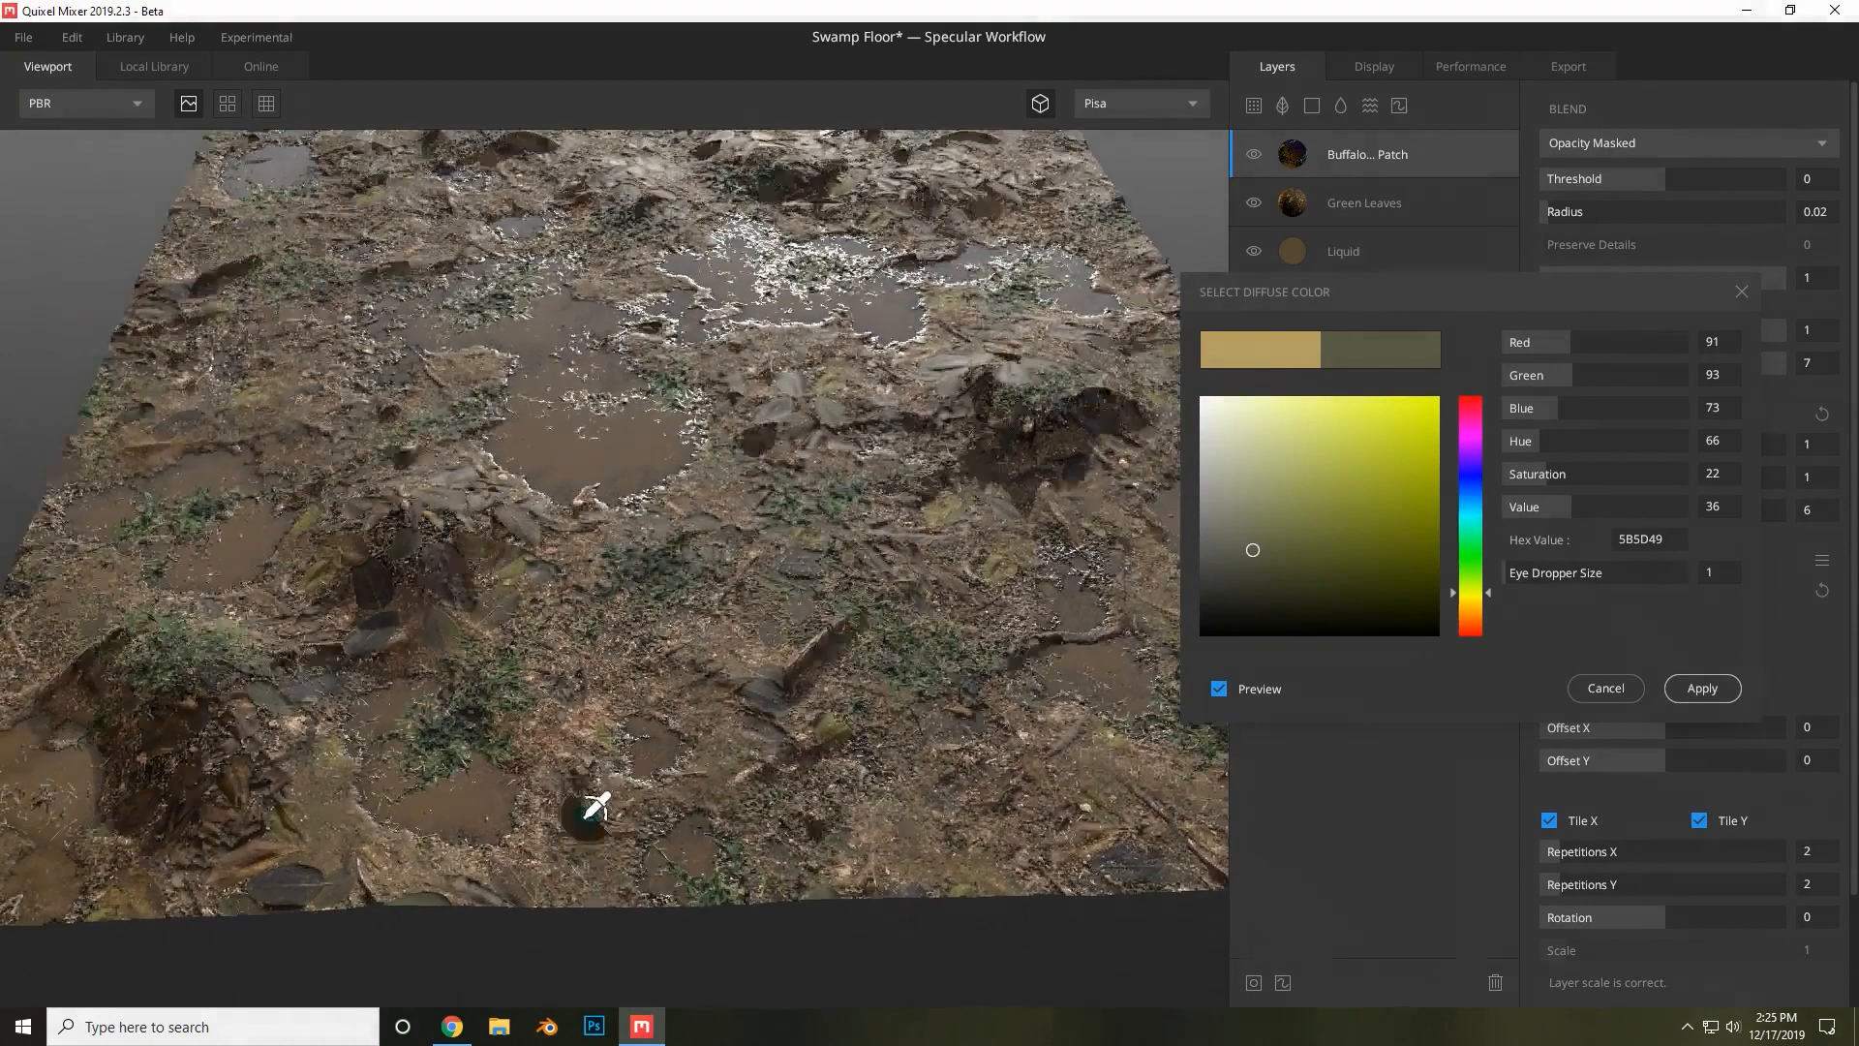
{"action": "left_click", "coordinate": [515, 825]}
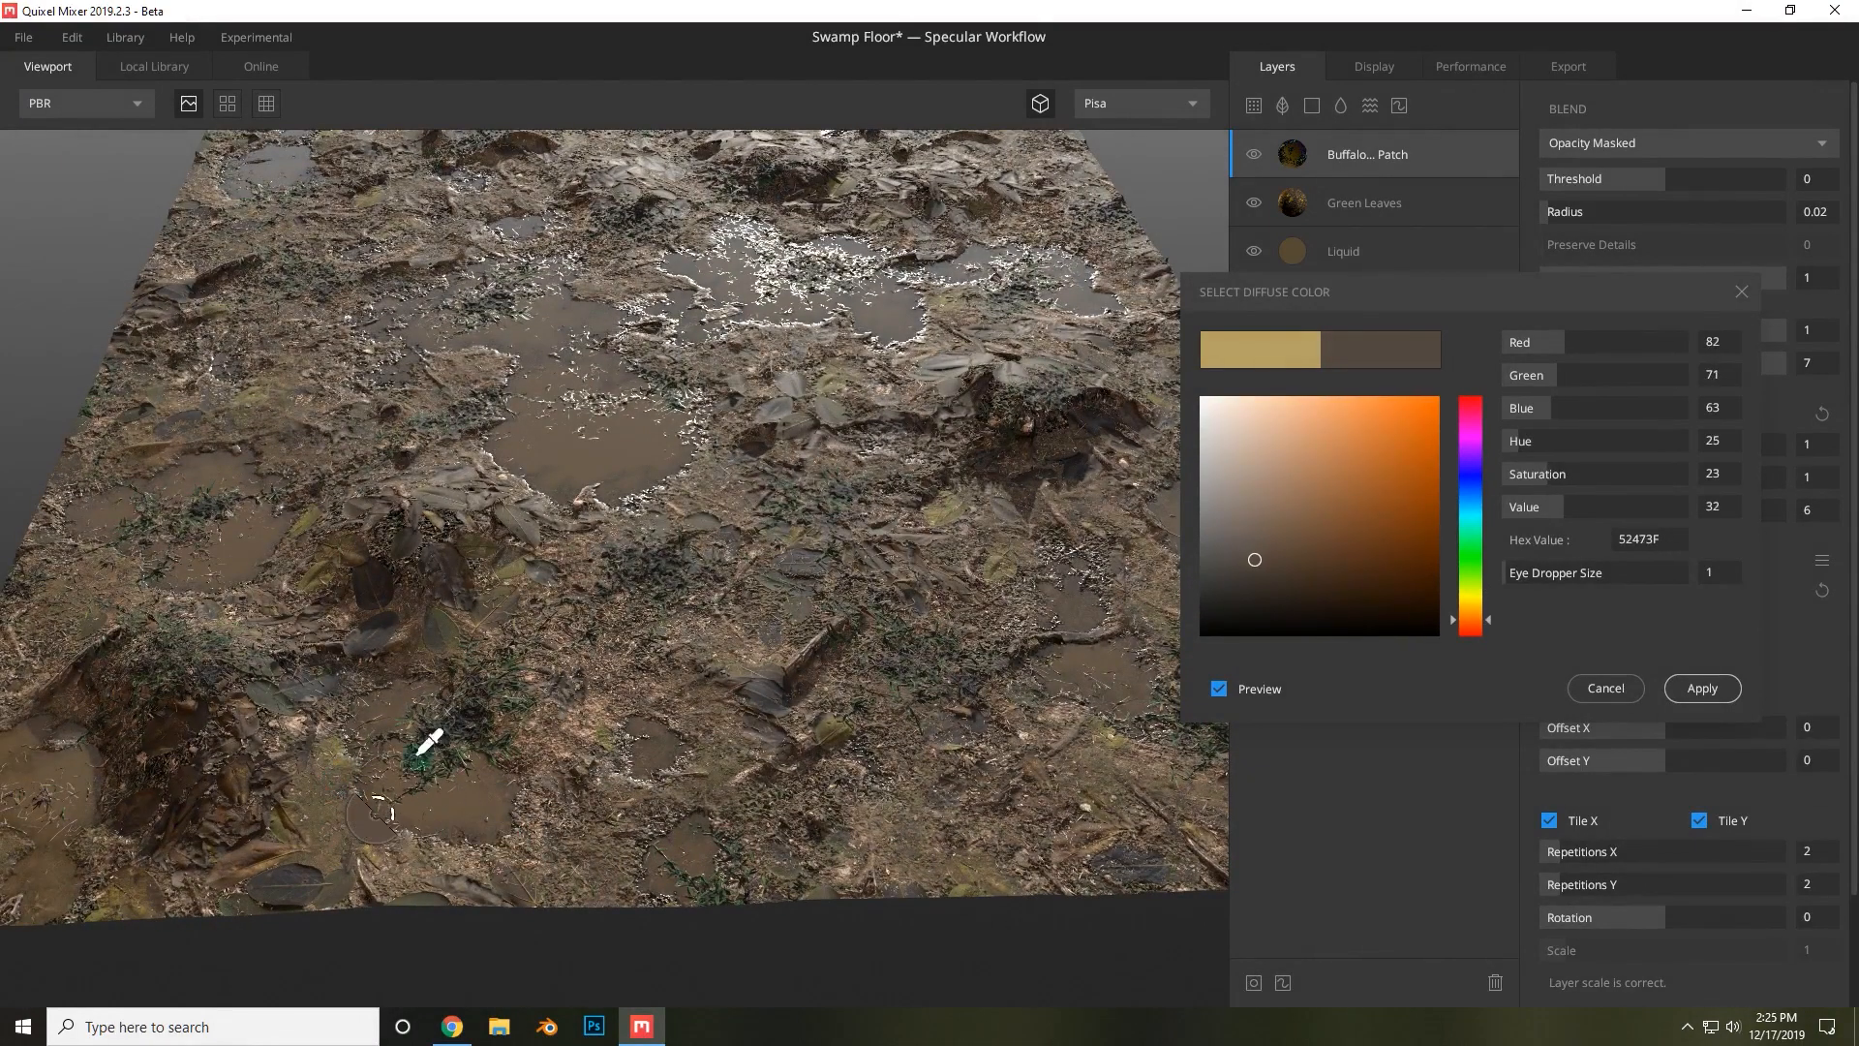
{"action": "left_click", "coordinate": [951, 579]}
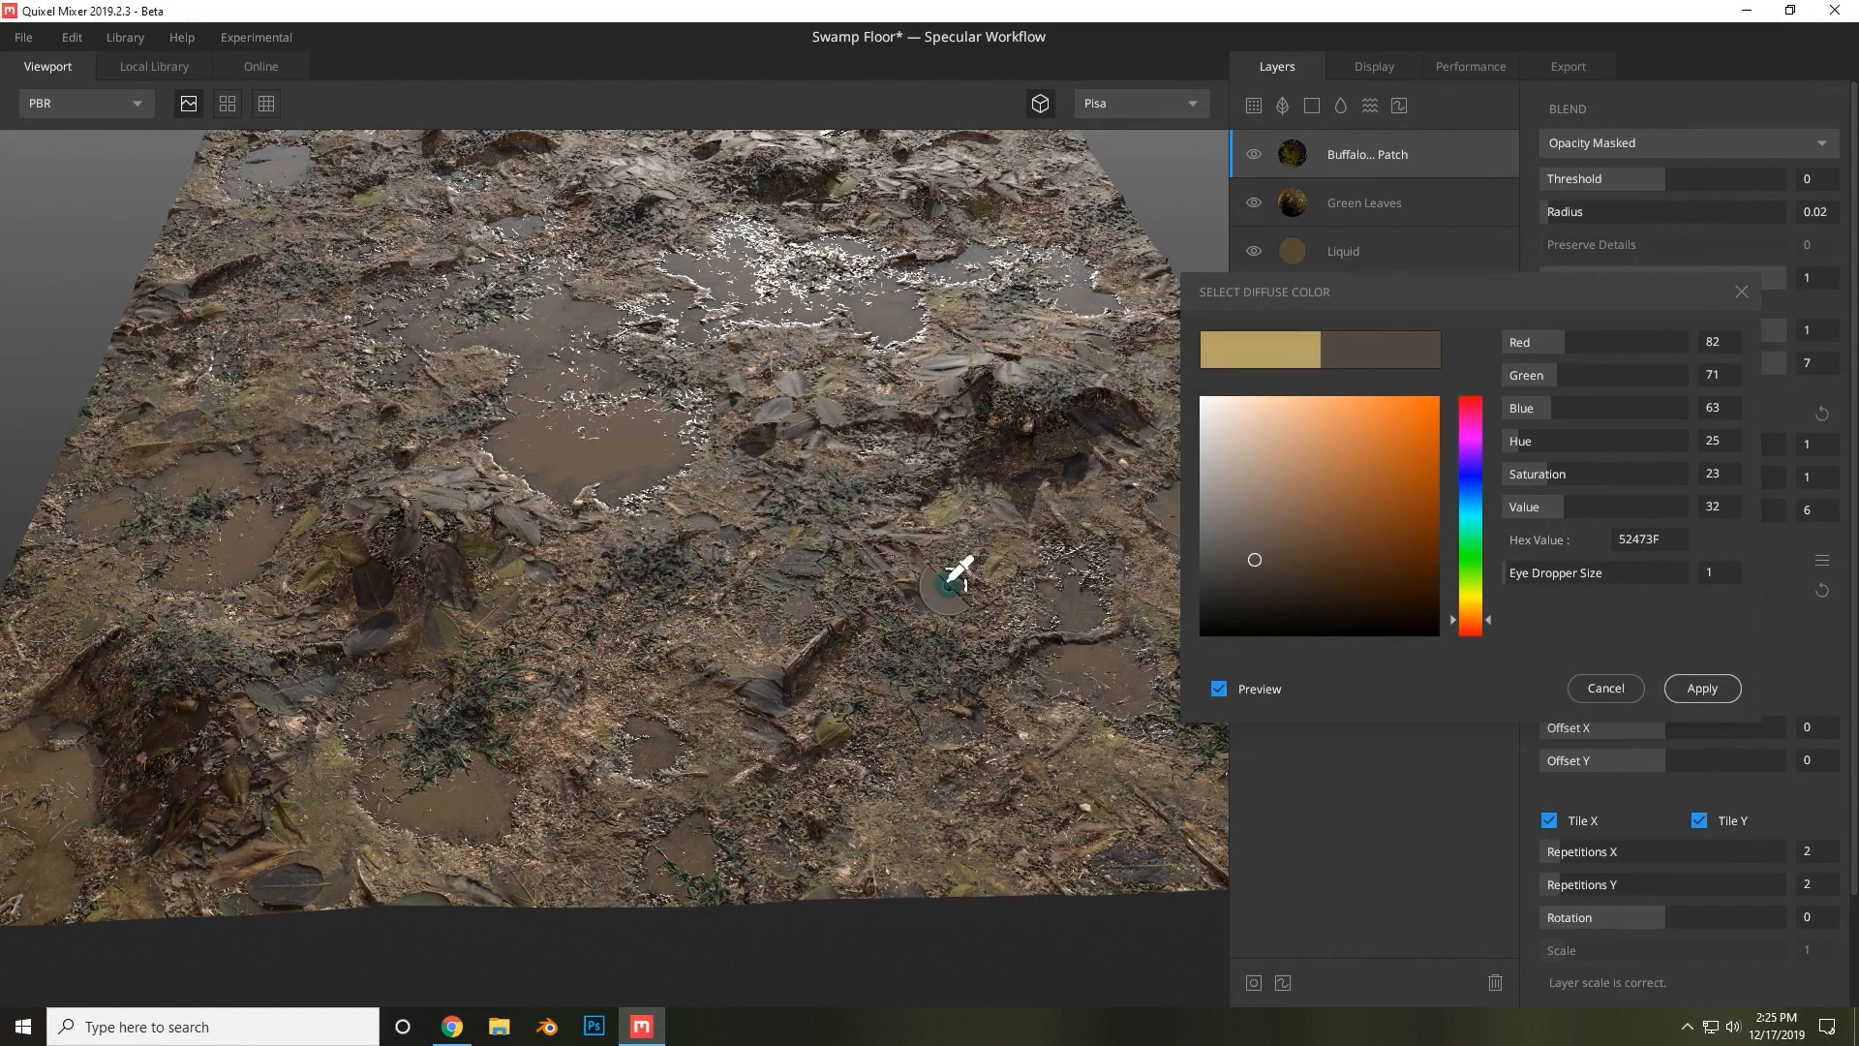
{"action": "left_click", "coordinate": [438, 492]}
{"action": "left_click", "coordinate": [437, 492]}
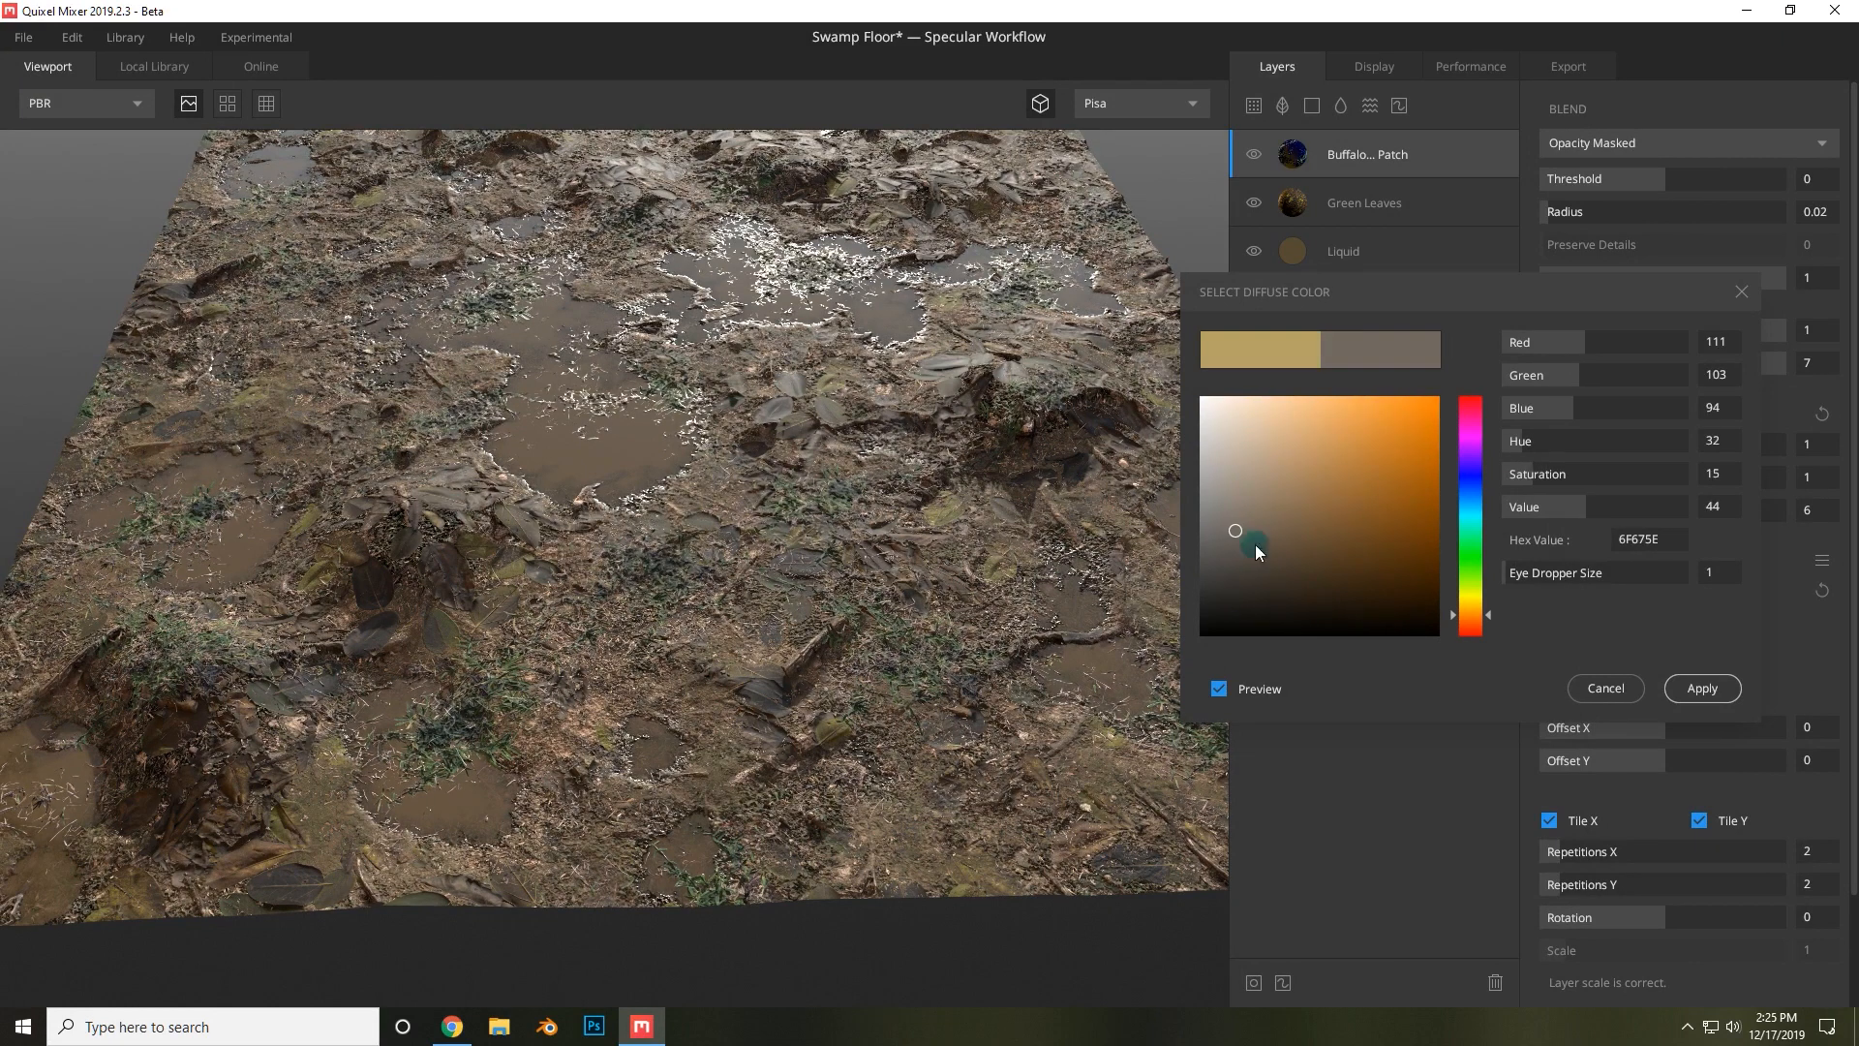
{"action": "left_click", "coordinate": [586, 839]}
{"action": "left_click", "coordinate": [506, 889]}
{"action": "left_click", "coordinate": [515, 883]}
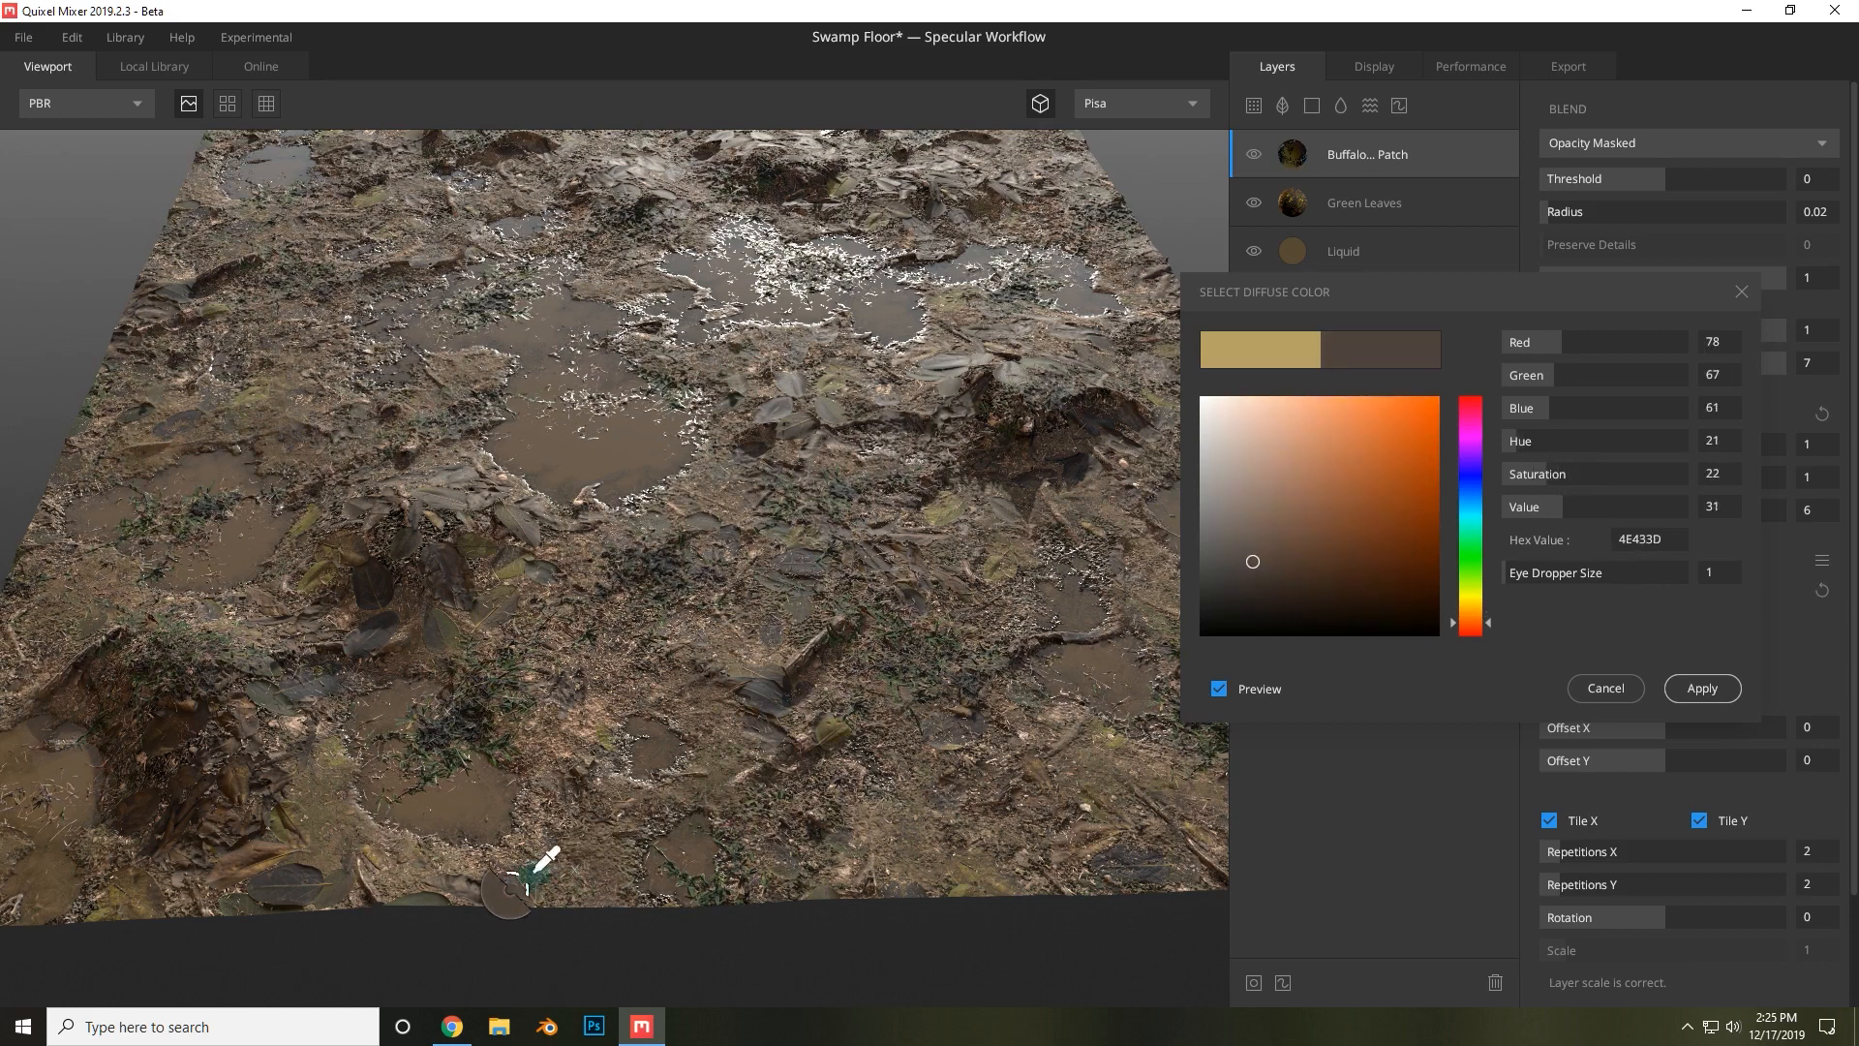
{"action": "left_click", "coordinate": [574, 743]}
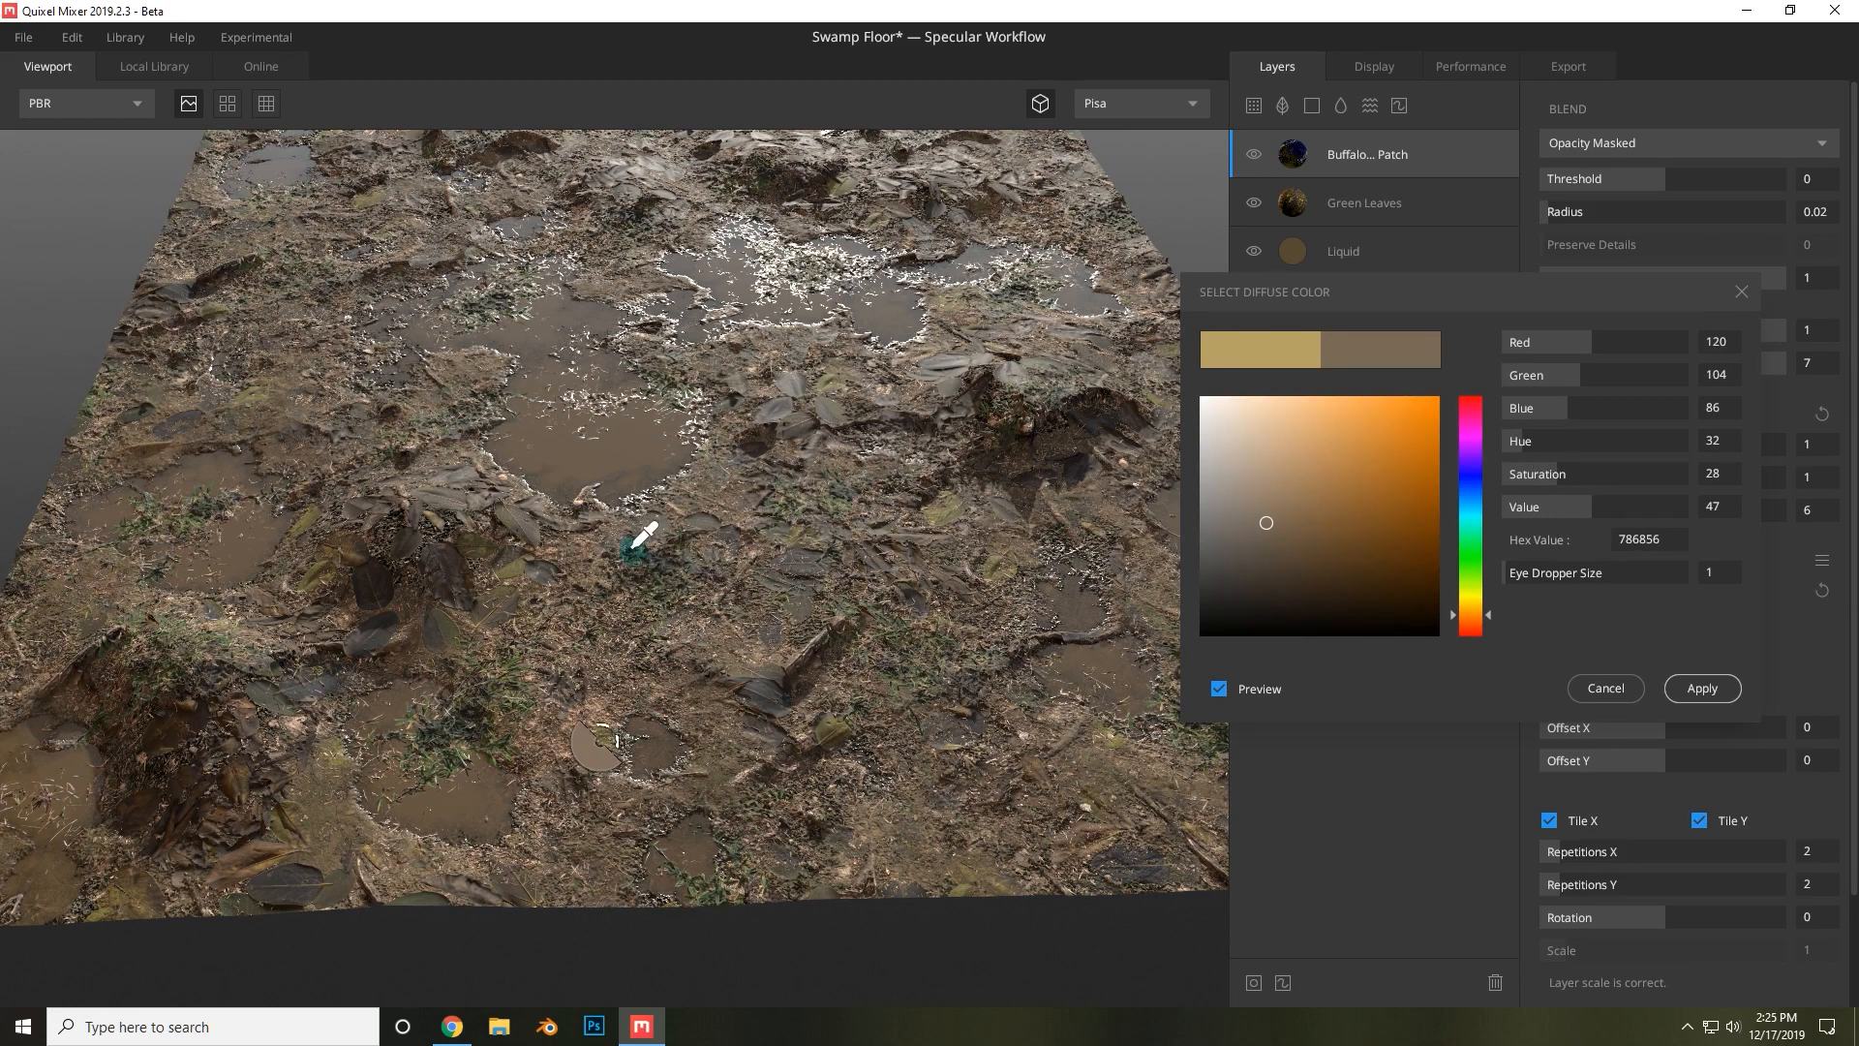
Set the Buffalo Grass Patches diffuse color to orange A56114 and apply it.
{"action": "mouse_move", "coordinate": [1270, 562]}
{"action": "left_mouse_down"}
{"action": "mouse_move", "coordinate": [1359, 496]}
{"action": "mouse_move", "coordinate": [1382, 531]}
{"action": "mouse_move", "coordinate": [1410, 479]}
{"action": "left_mouse_up"}
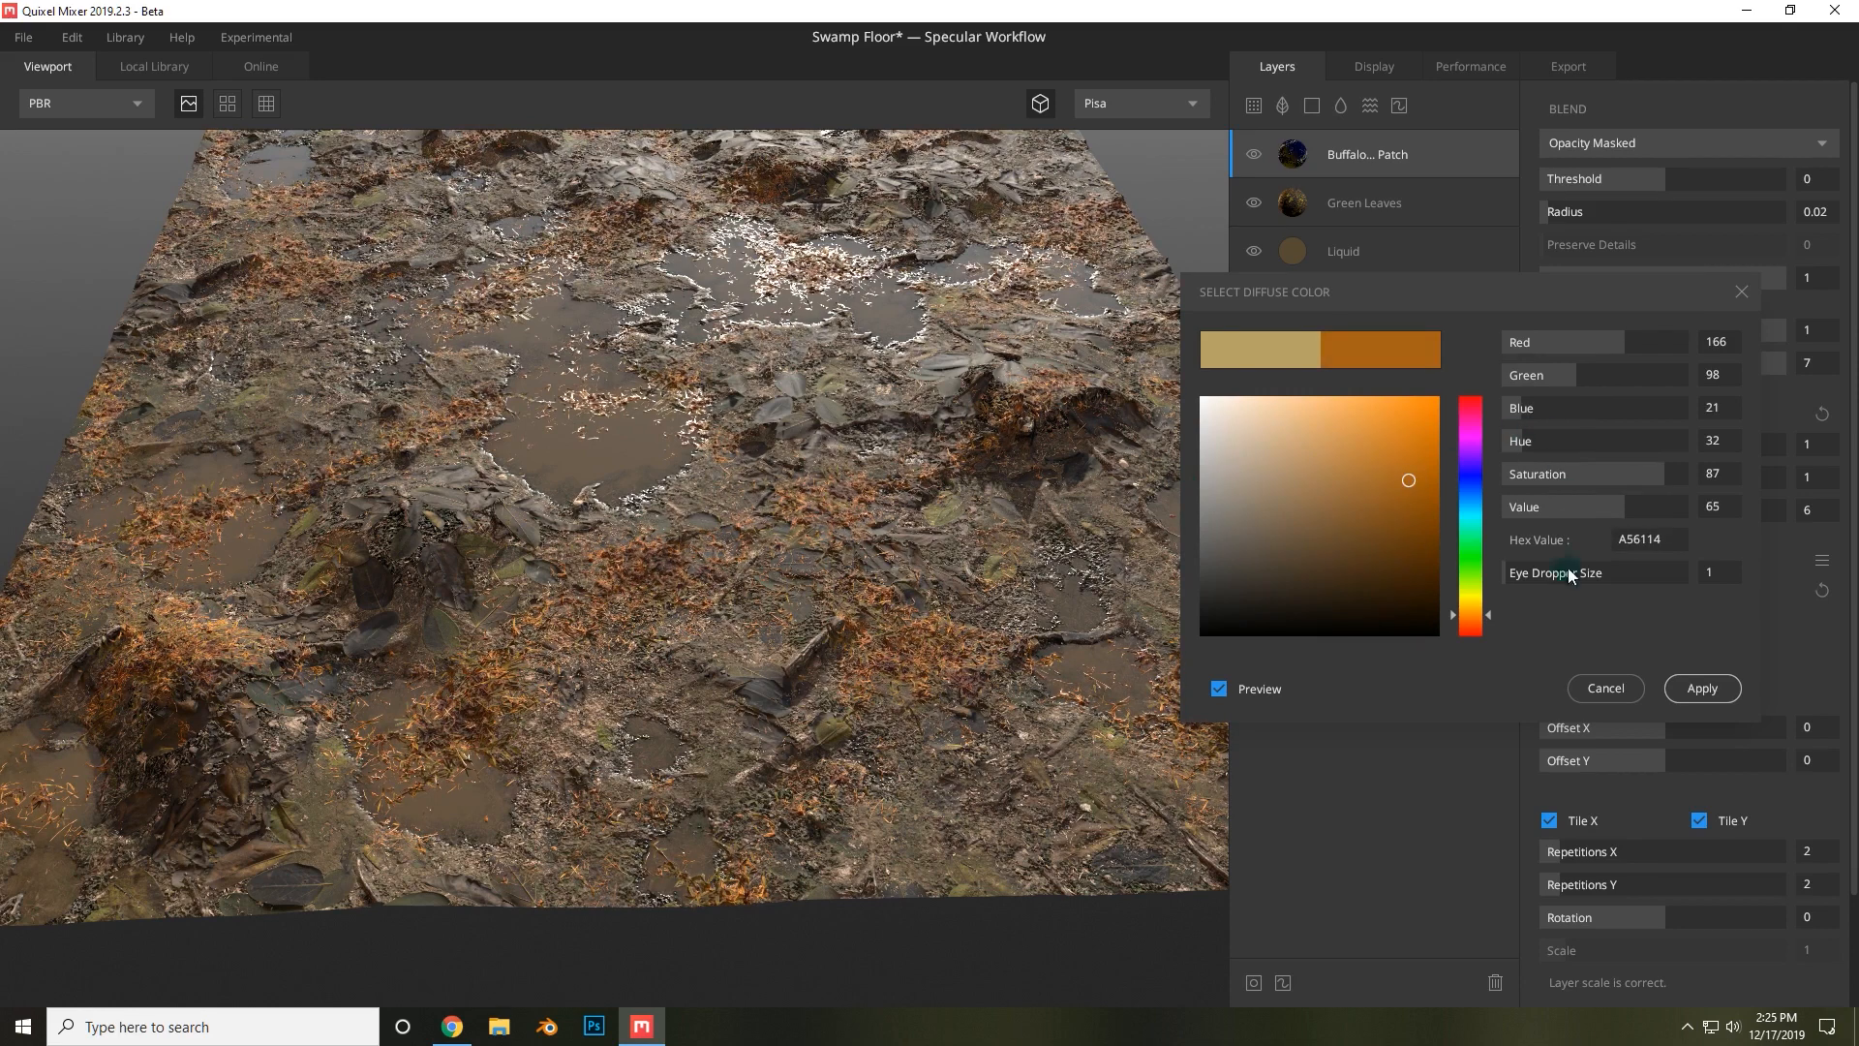
{"action": "left_click", "coordinate": [1702, 688]}
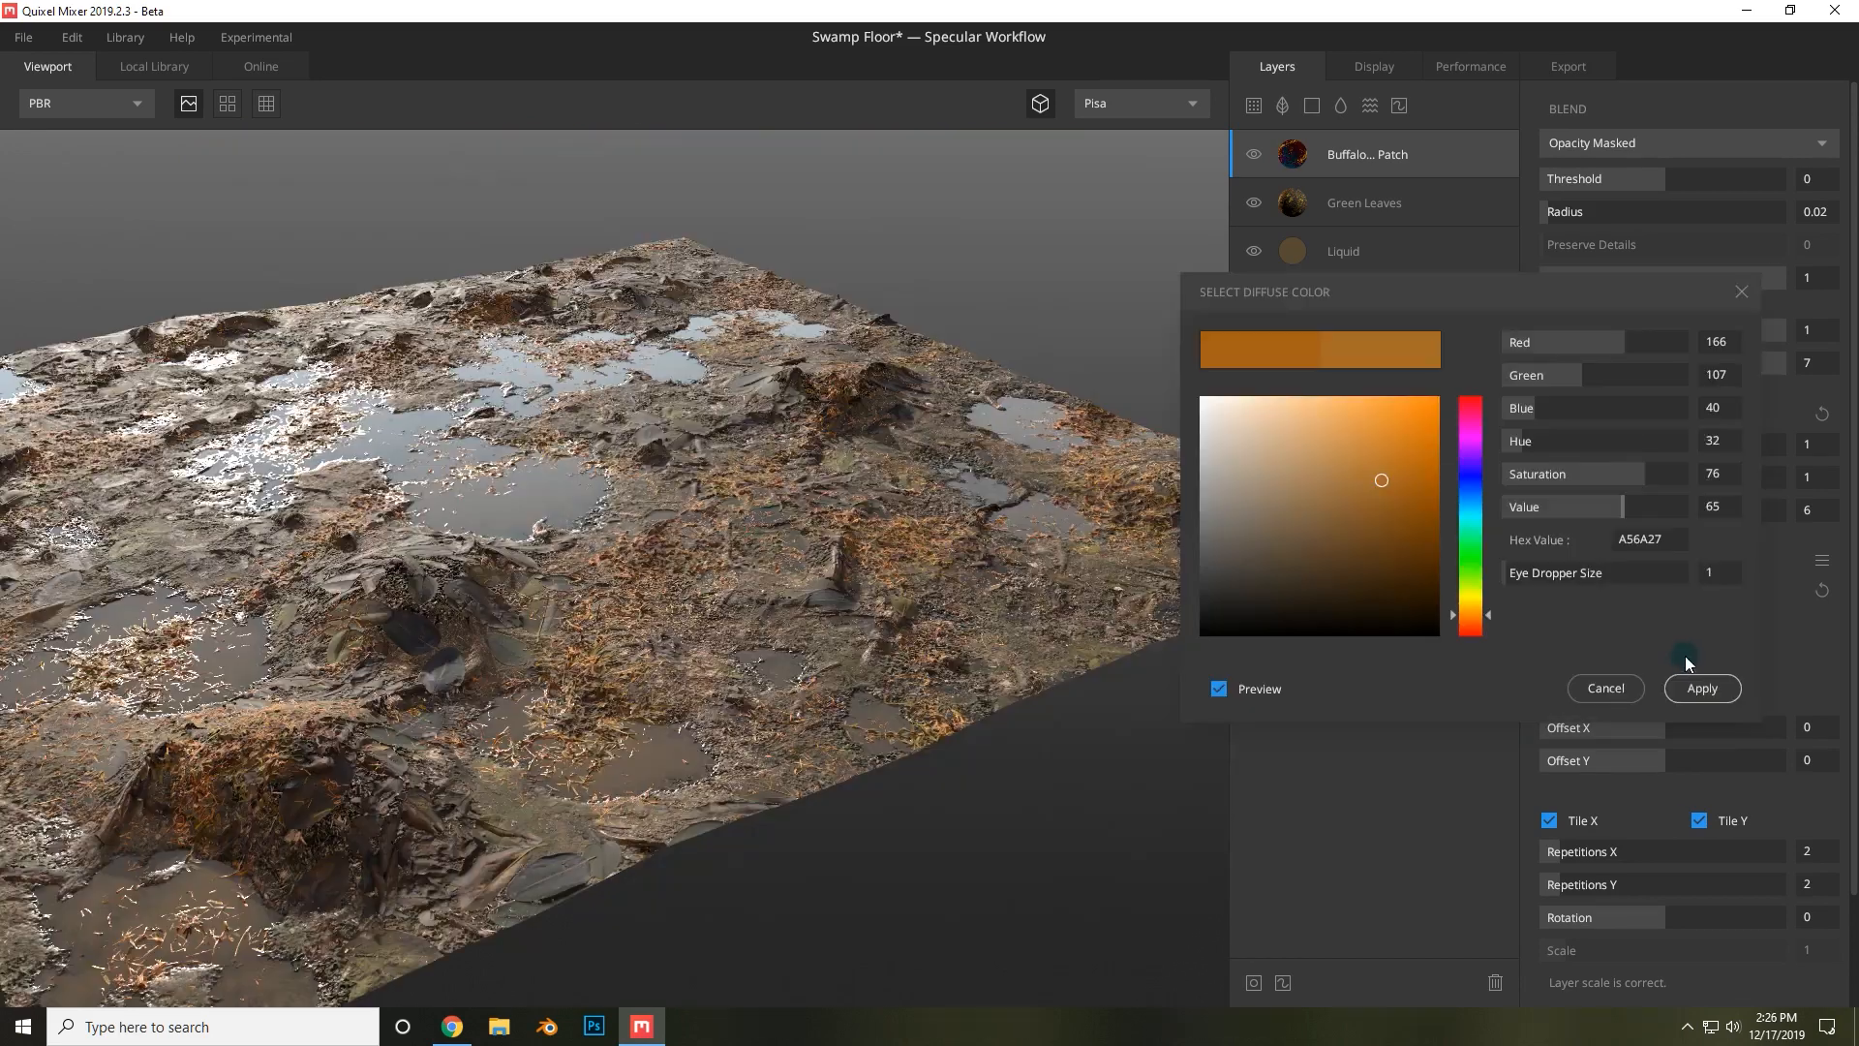
{"action": "left_click", "coordinate": [1703, 688]}
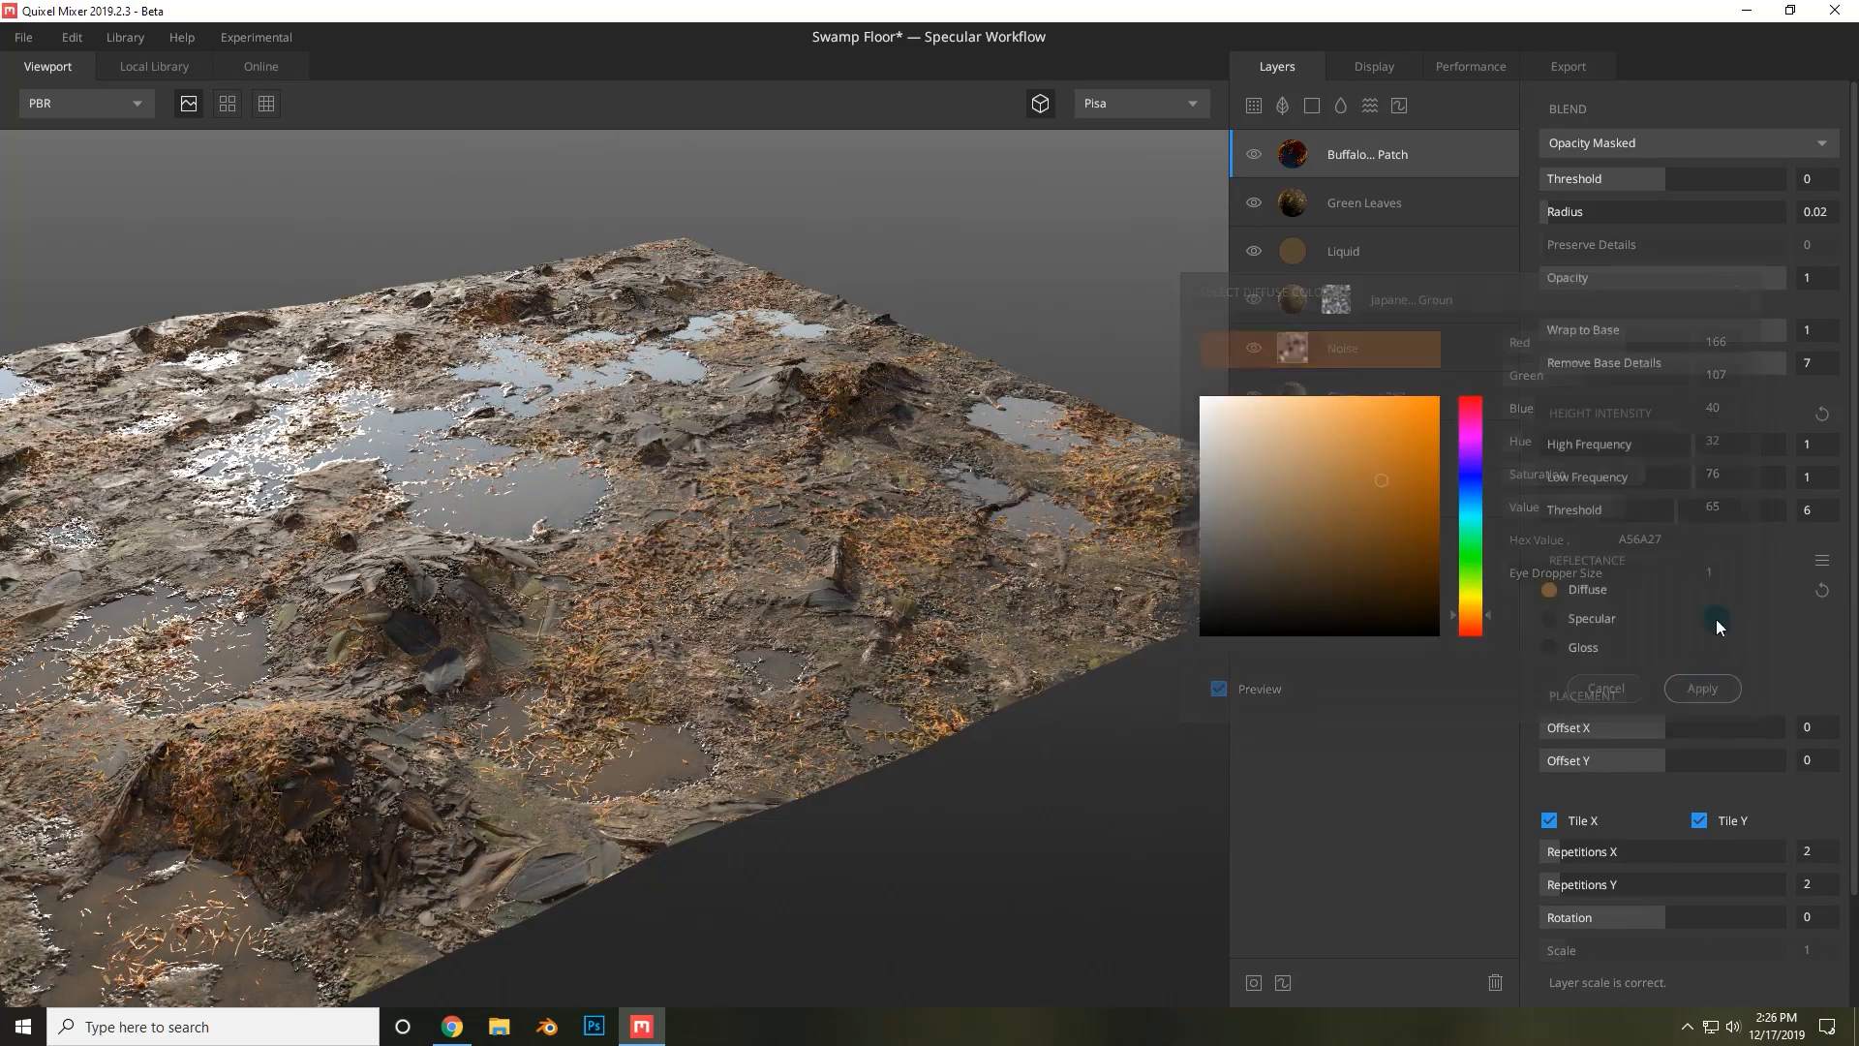
Set the Buffalo Grass Patches layer opacity to 0.509 and its blend radius to 0.374.
{"action": "left_click_drag", "start_coordinate": [1649, 277], "coordinate": [1666, 275]}
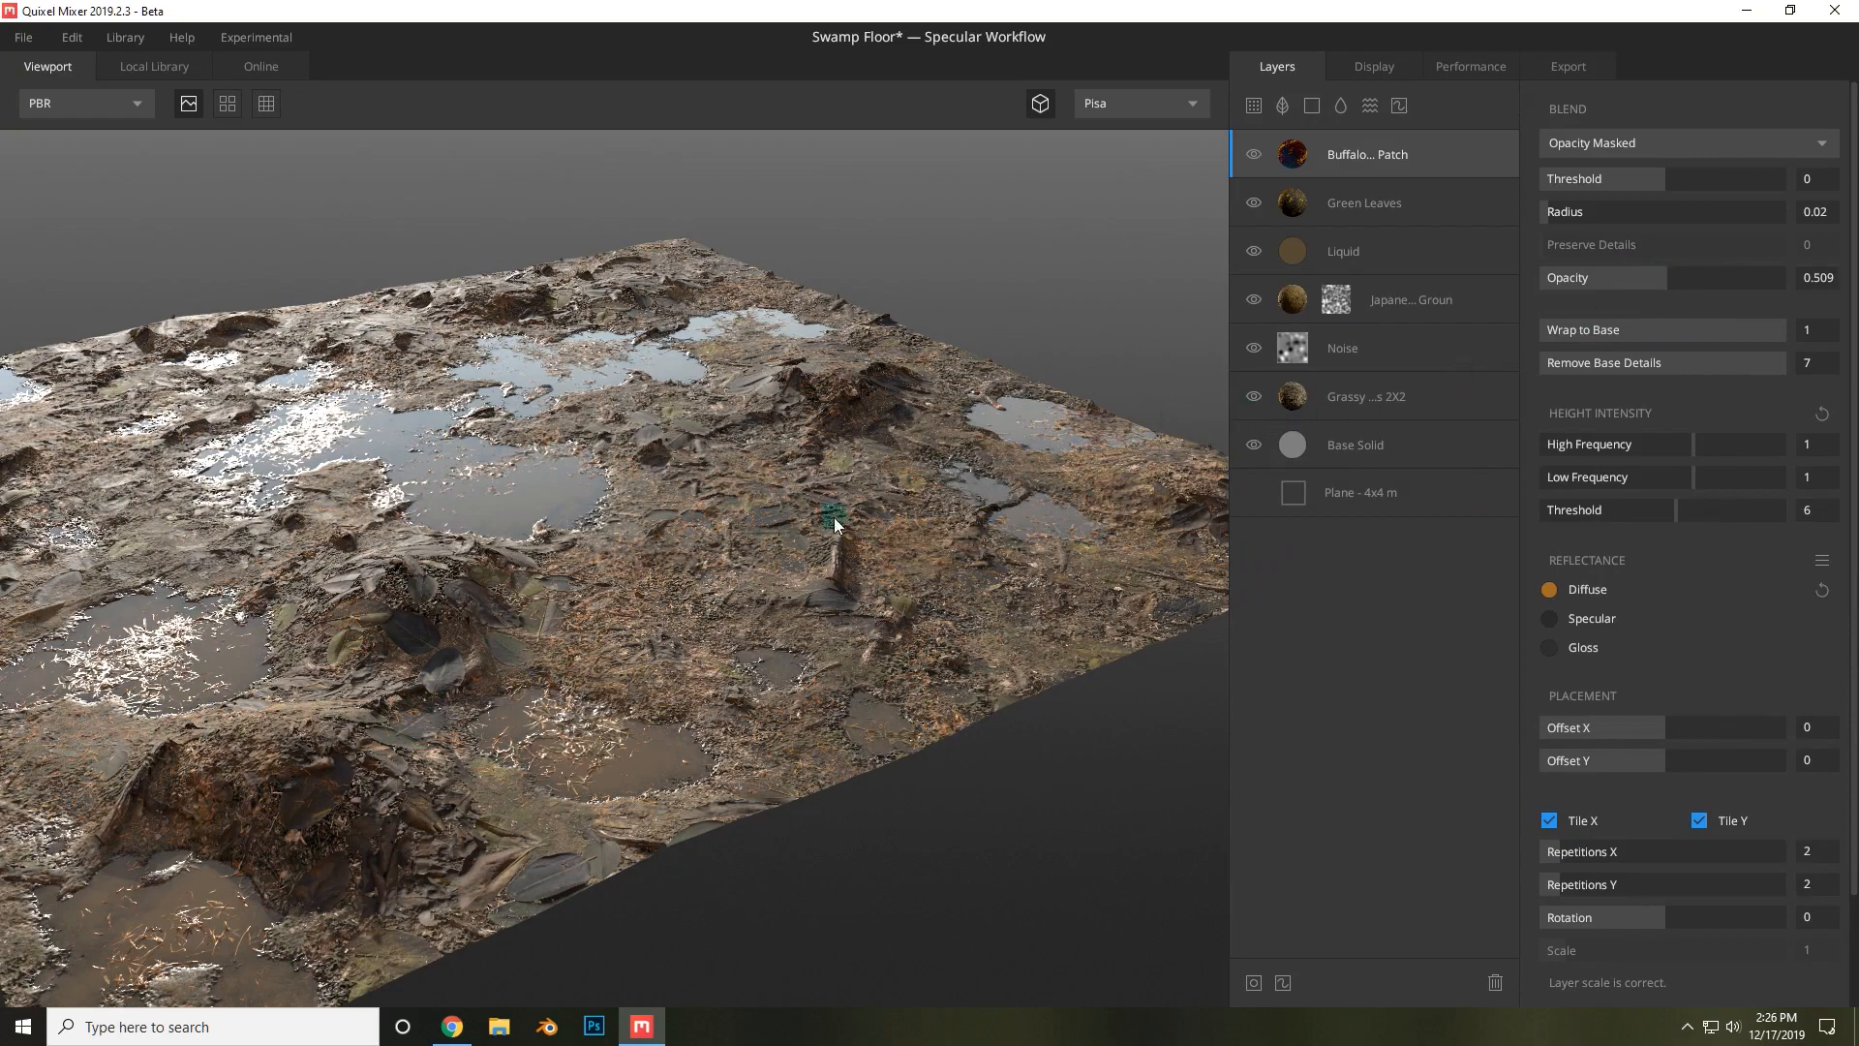
{"action": "left_click_drag", "start_coordinate": [775, 492], "coordinate": [968, 664]}
{"action": "left_click", "coordinate": [241, 111]}
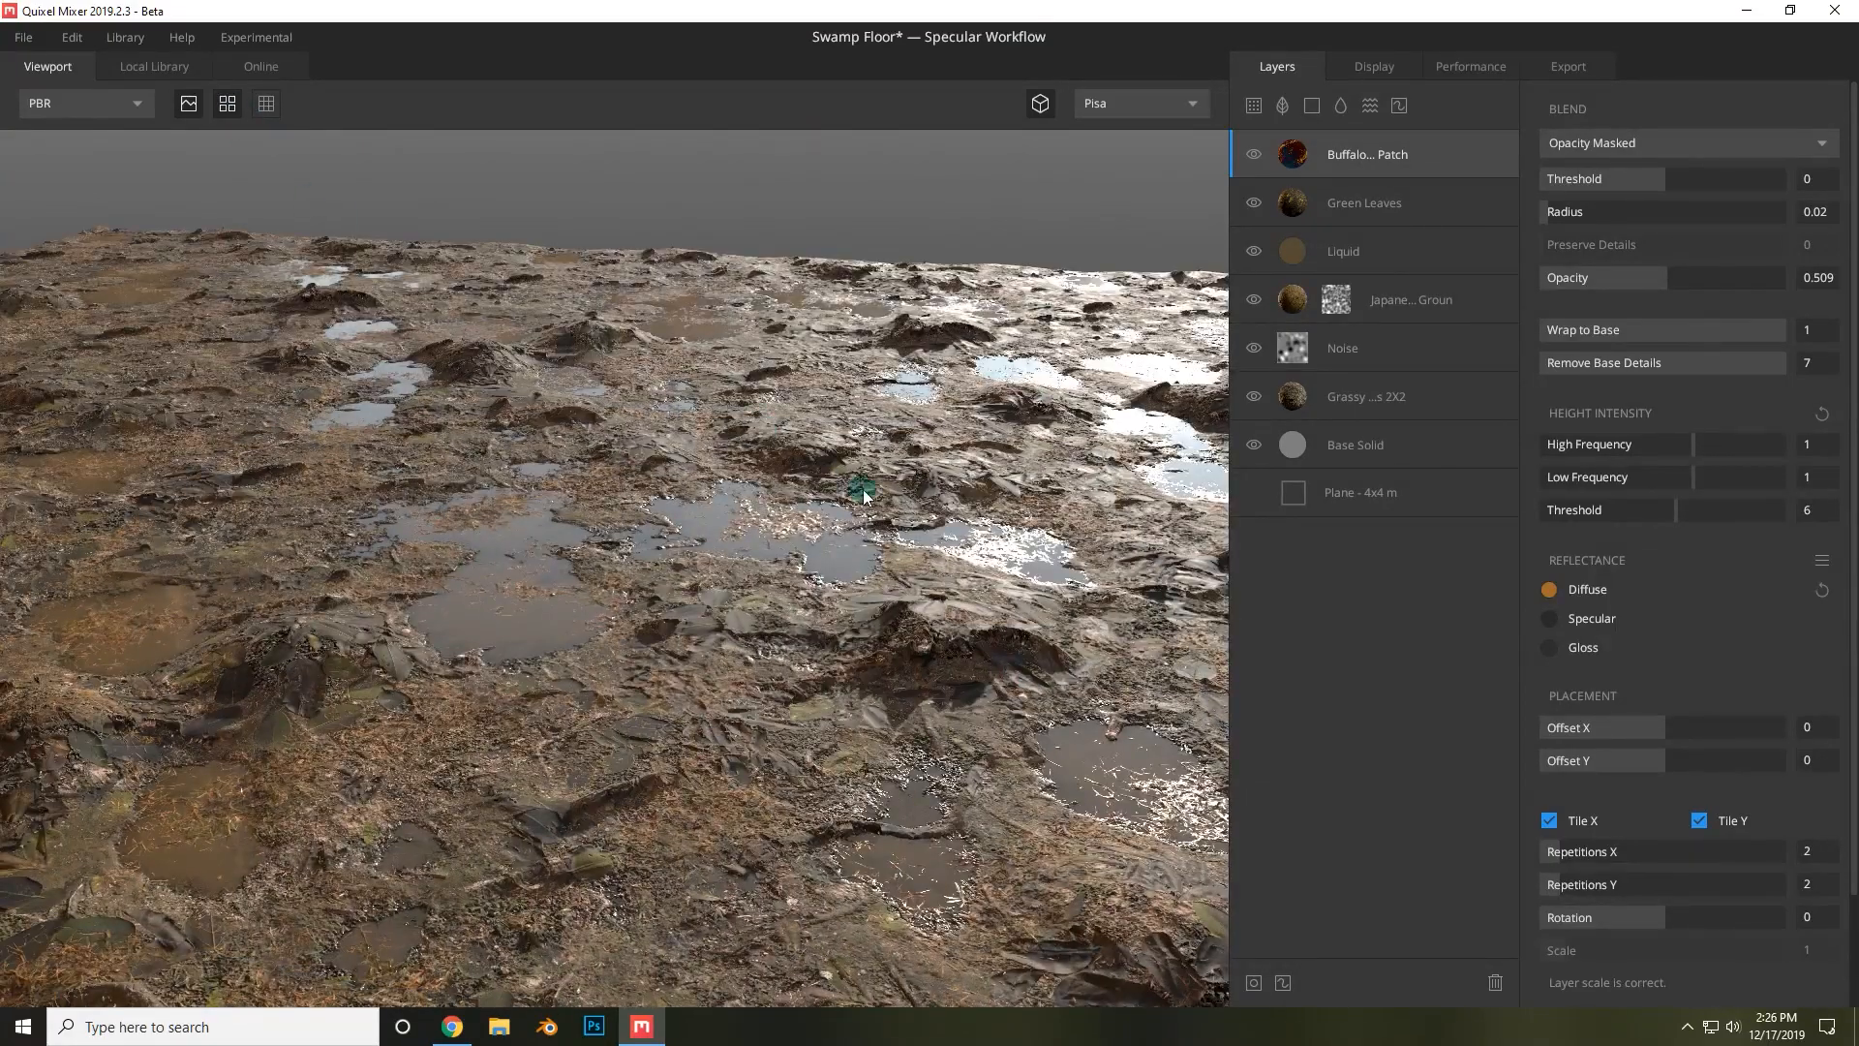
{"action": "left_click_drag", "start_coordinate": [916, 491], "coordinate": [1038, 591]}
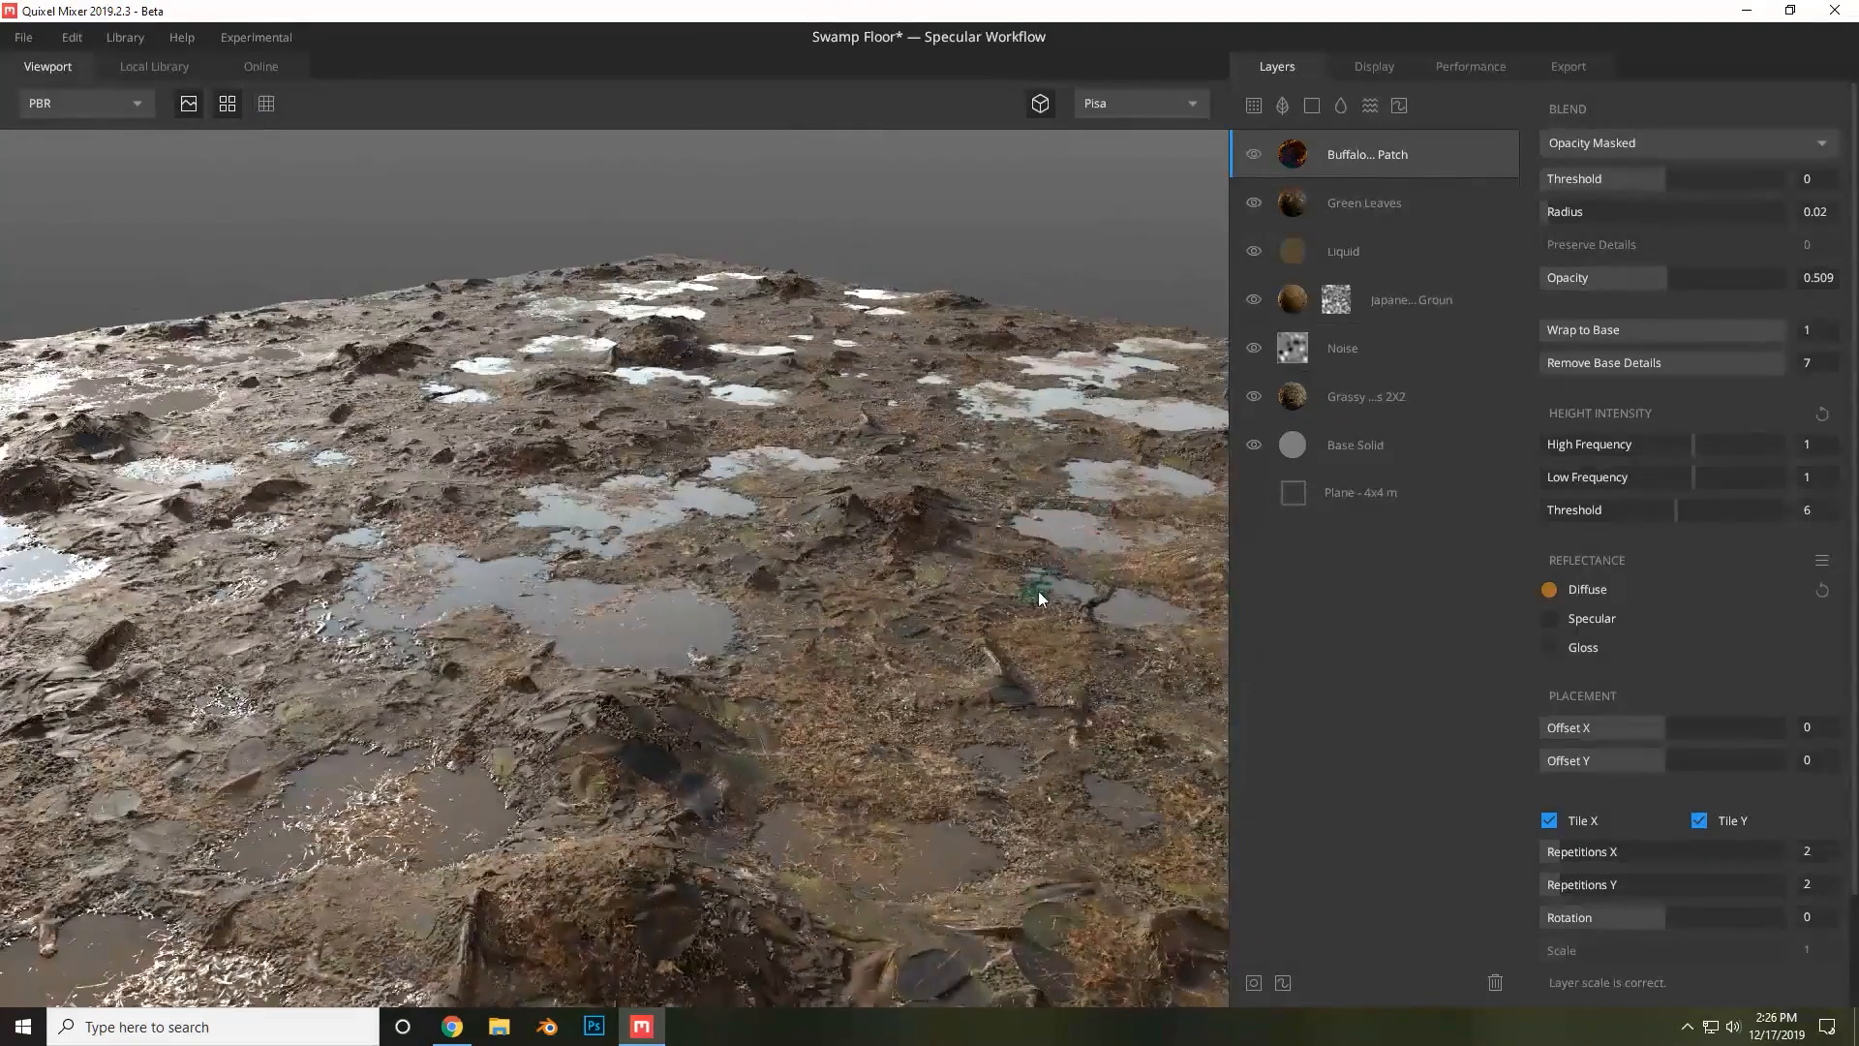
{"action": "left_click_drag", "start_coordinate": [969, 693], "coordinate": [896, 554]}
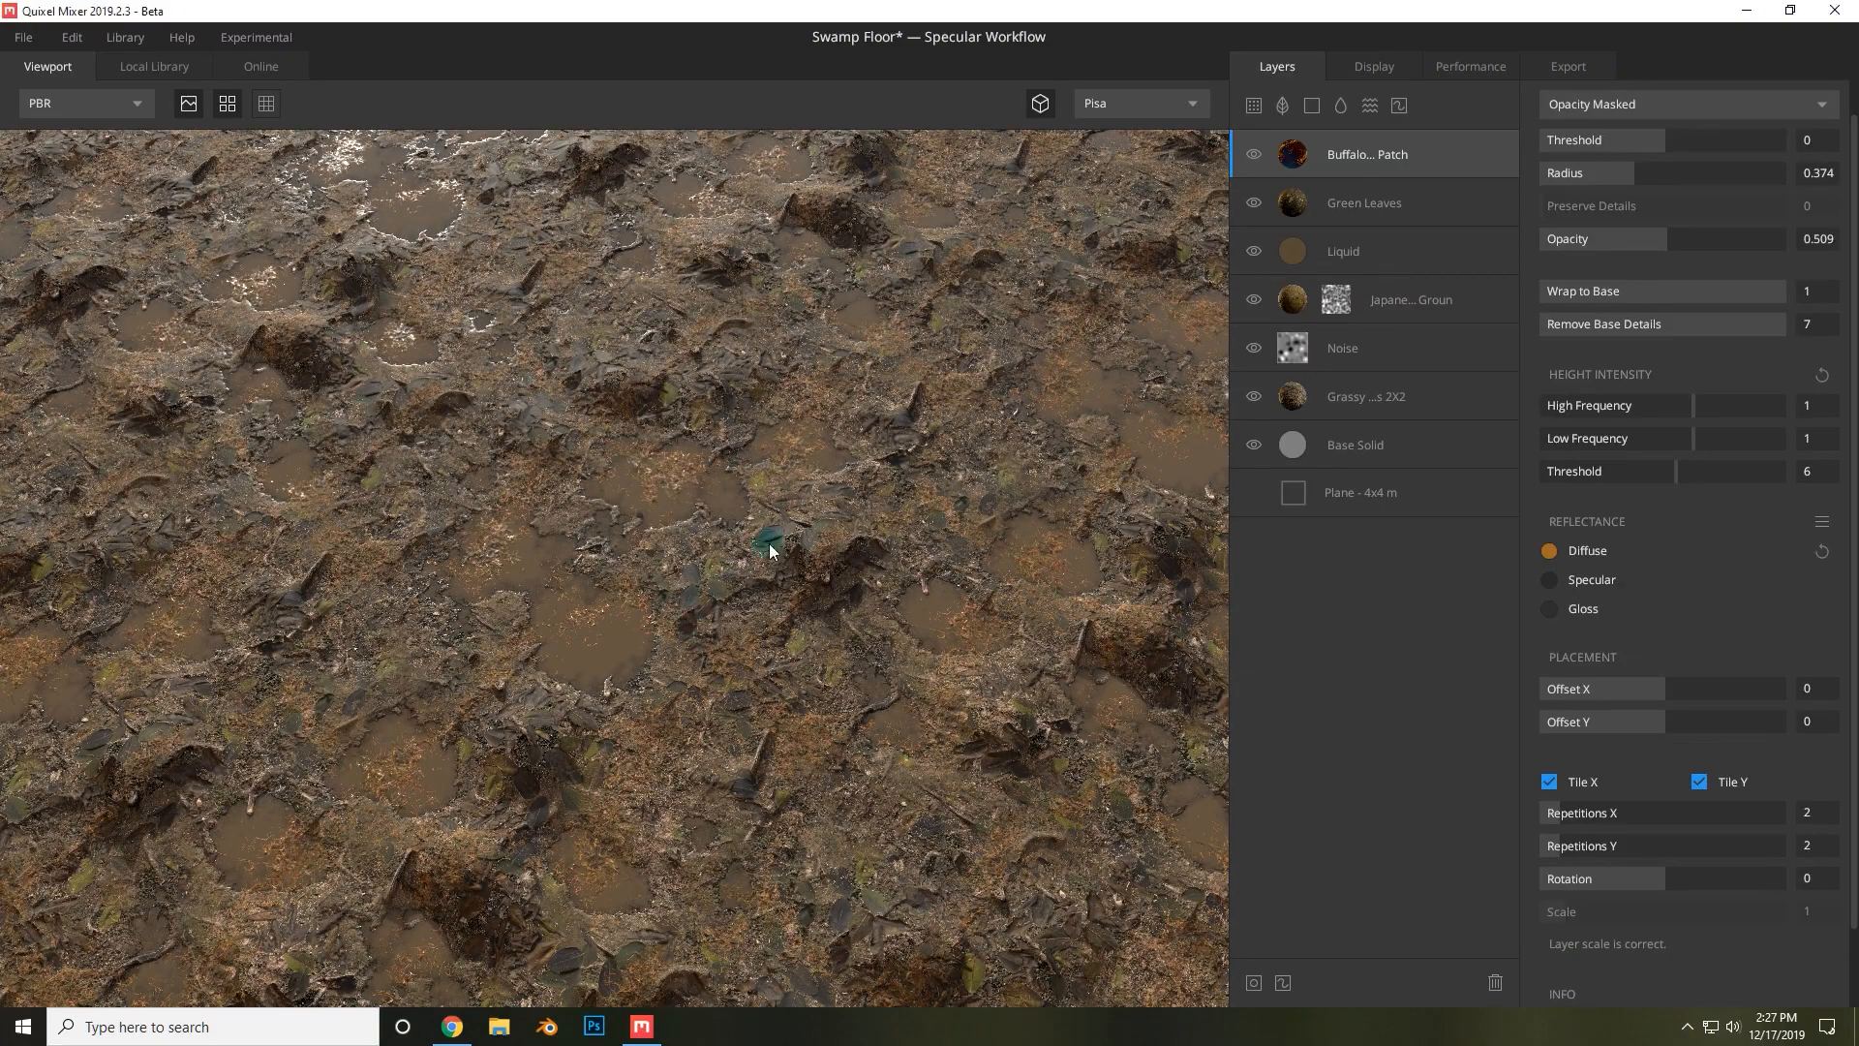
Orbit and zoom around the swamp floor to inspect how the grass patches blend with the puddles.
{"action": "left_click_drag", "start_coordinate": [772, 548], "coordinate": [1037, 519]}
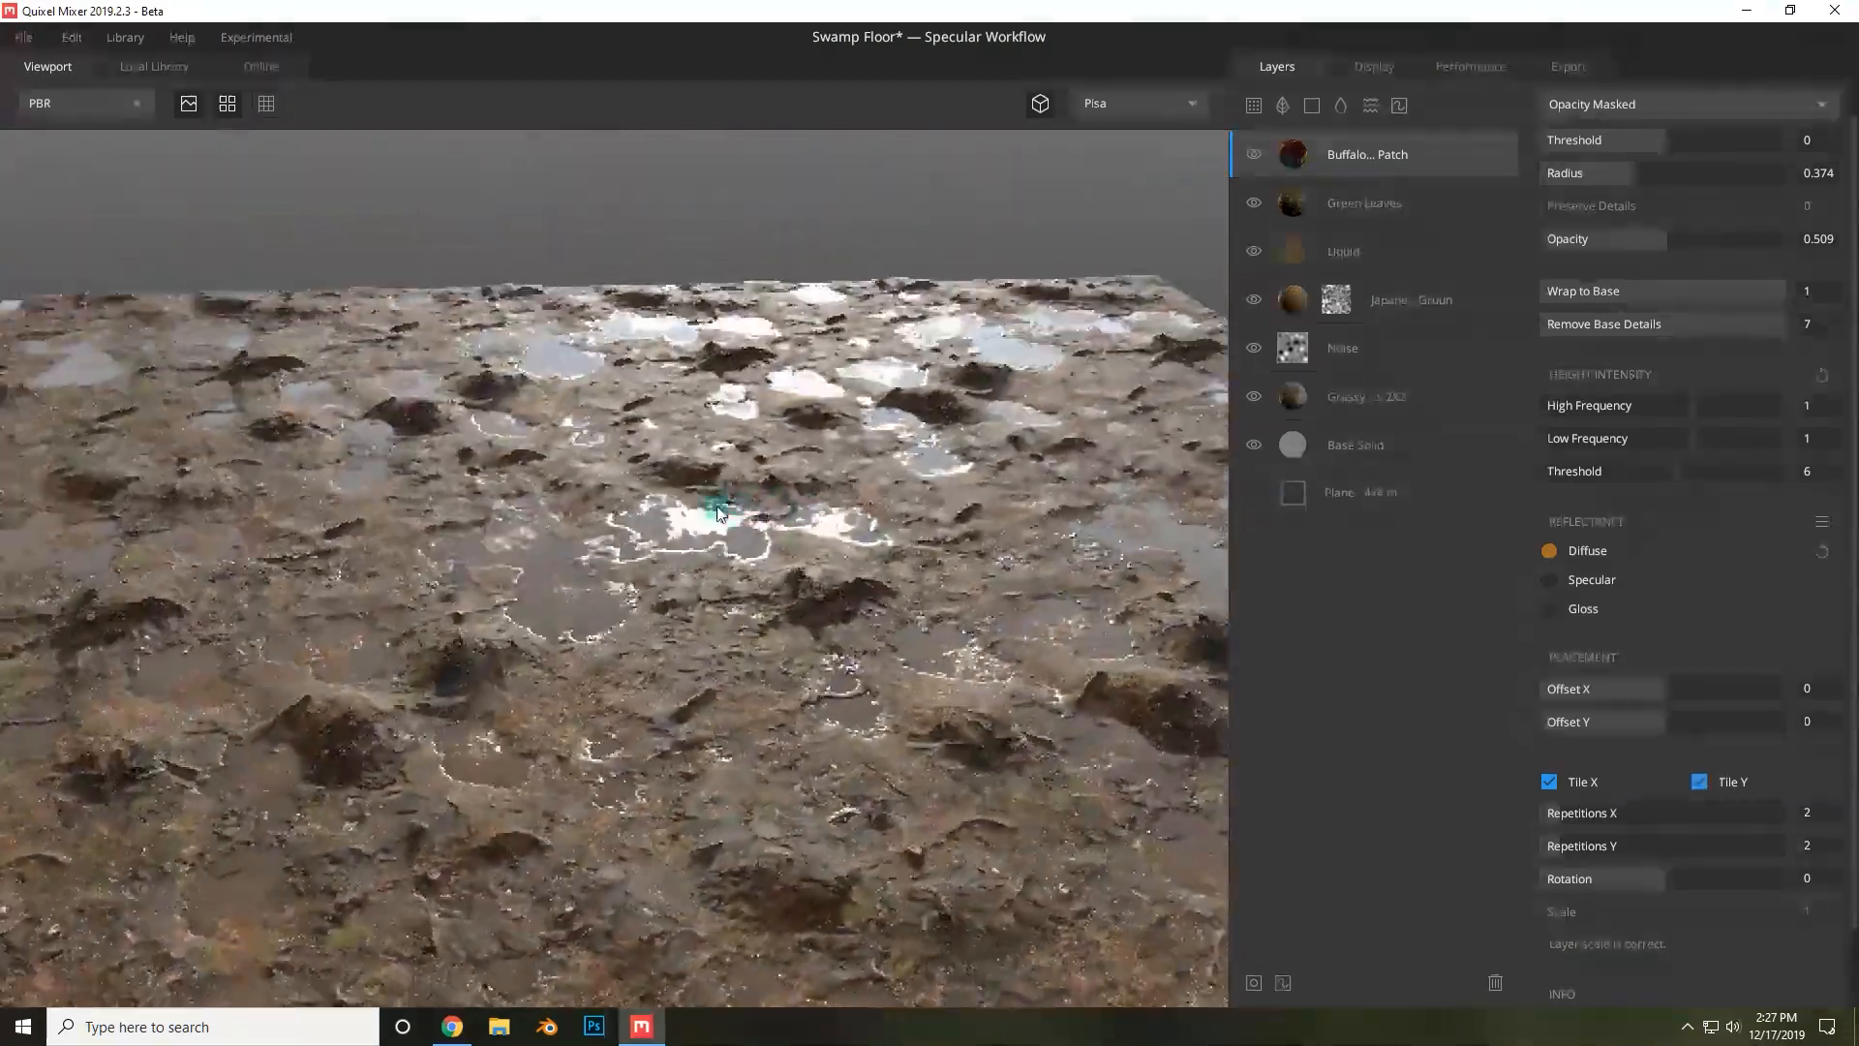
{"action": "mouse_move", "coordinate": [714, 511]}
{"action": "left_mouse_down"}
{"action": "mouse_move", "coordinate": [614, 518]}
{"action": "mouse_move", "coordinate": [914, 519]}
{"action": "mouse_move", "coordinate": [788, 614]}
{"action": "mouse_move", "coordinate": [729, 494]}
{"action": "left_mouse_up"}
{"action": "scroll", "coordinate": [786, 611], "scroll_direction": "up", "scroll_amount": 3}
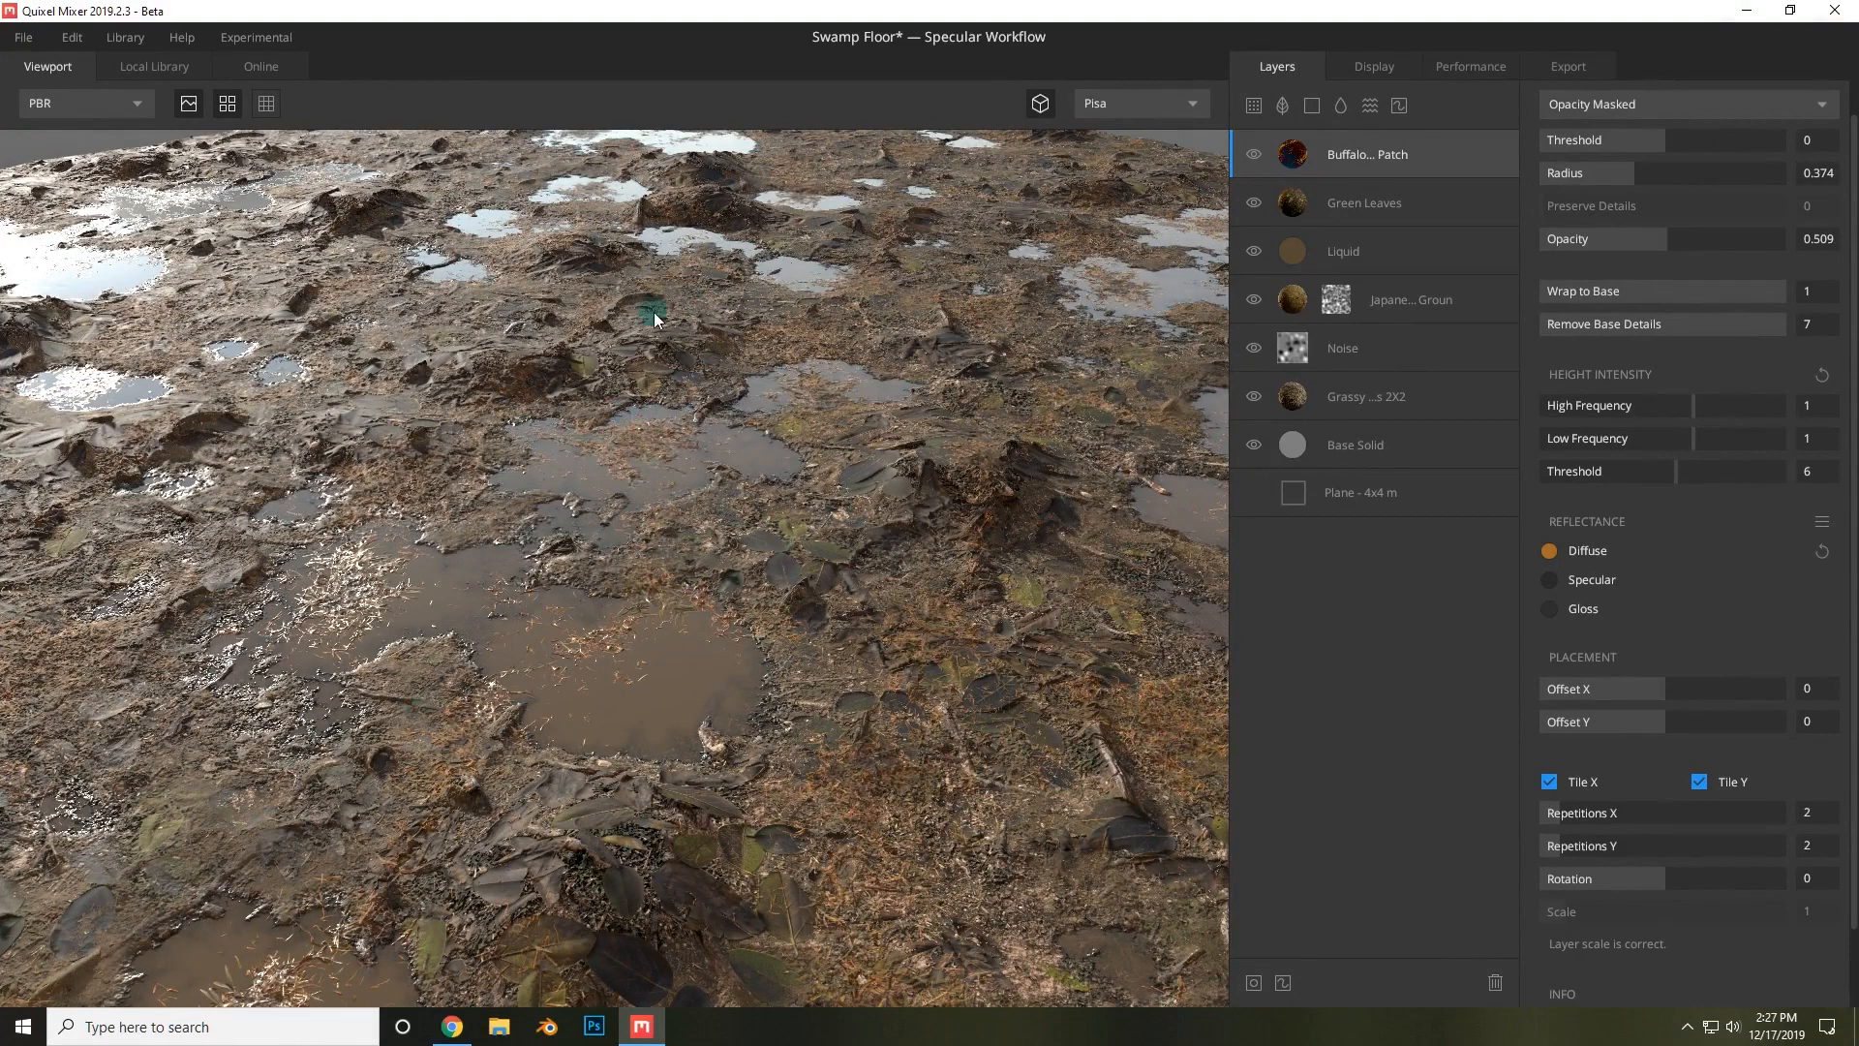
{"action": "scroll", "coordinate": [677, 572], "scroll_direction": "down", "scroll_amount": 3}
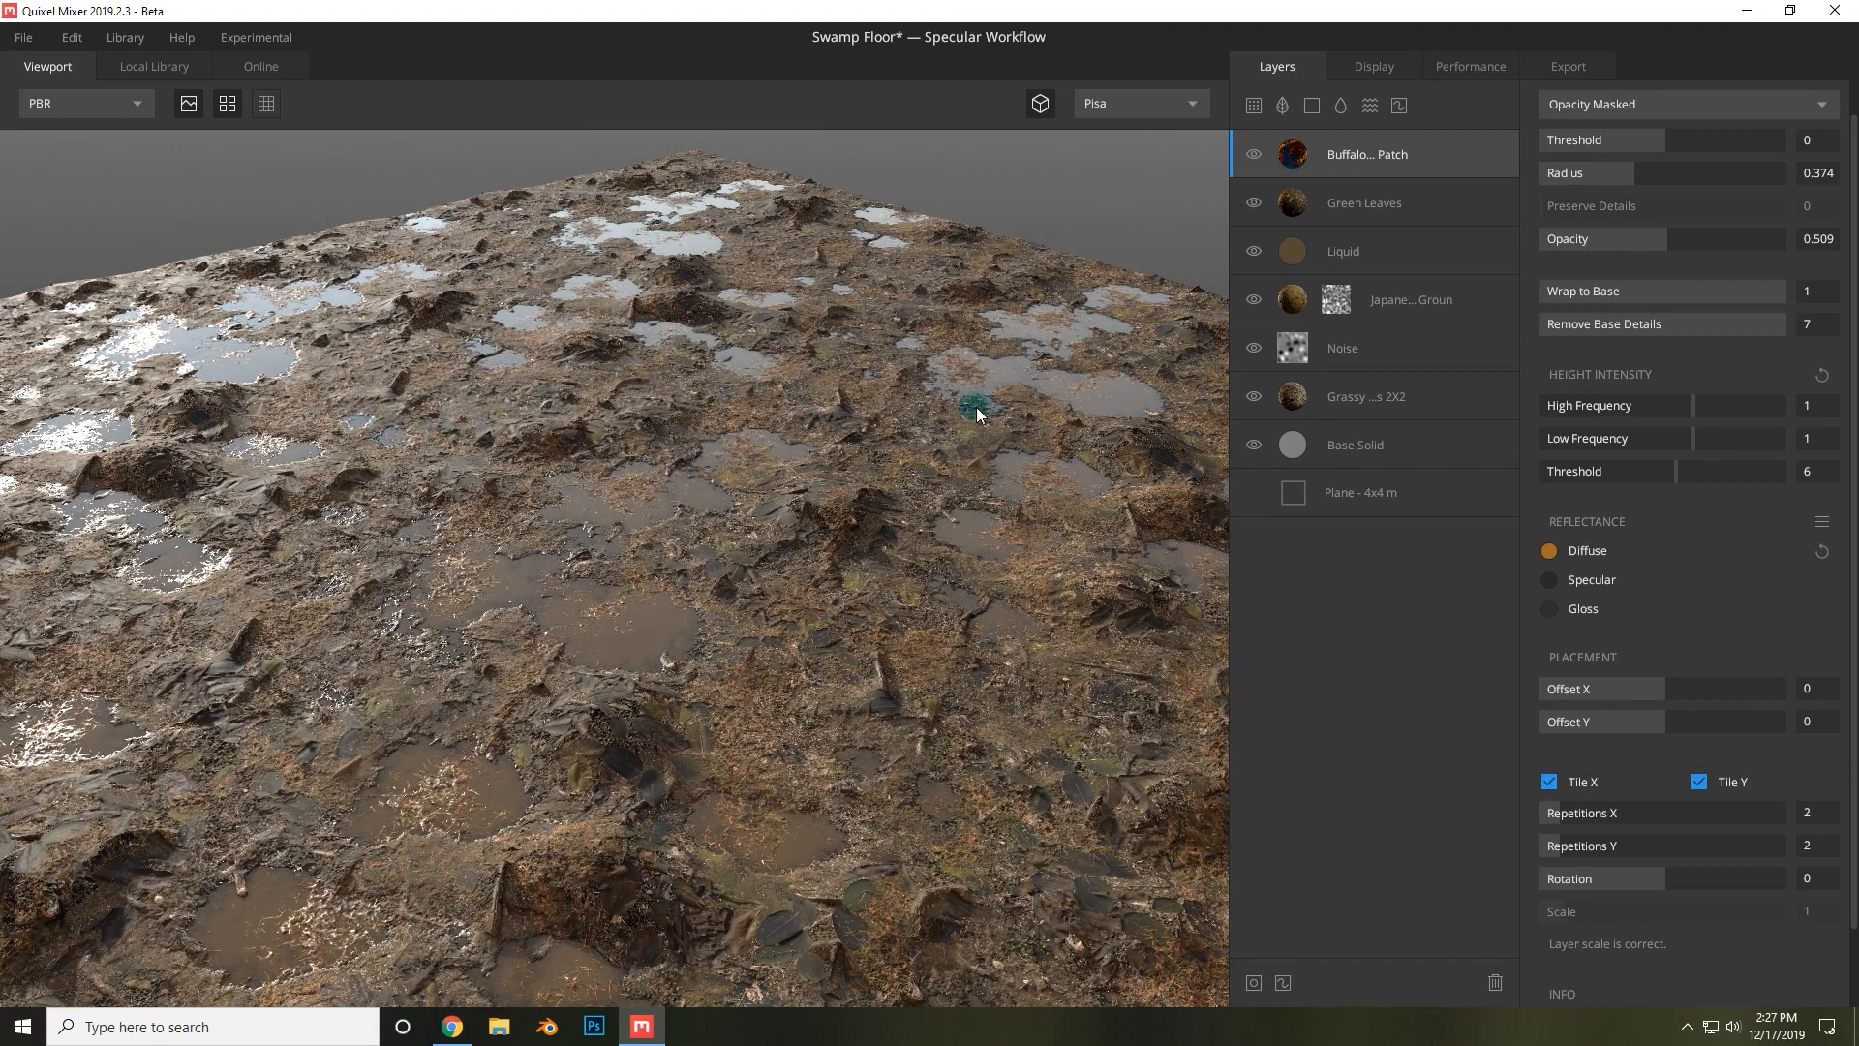
{"action": "scroll", "coordinate": [793, 486], "scroll_direction": "down", "scroll_amount": 5}
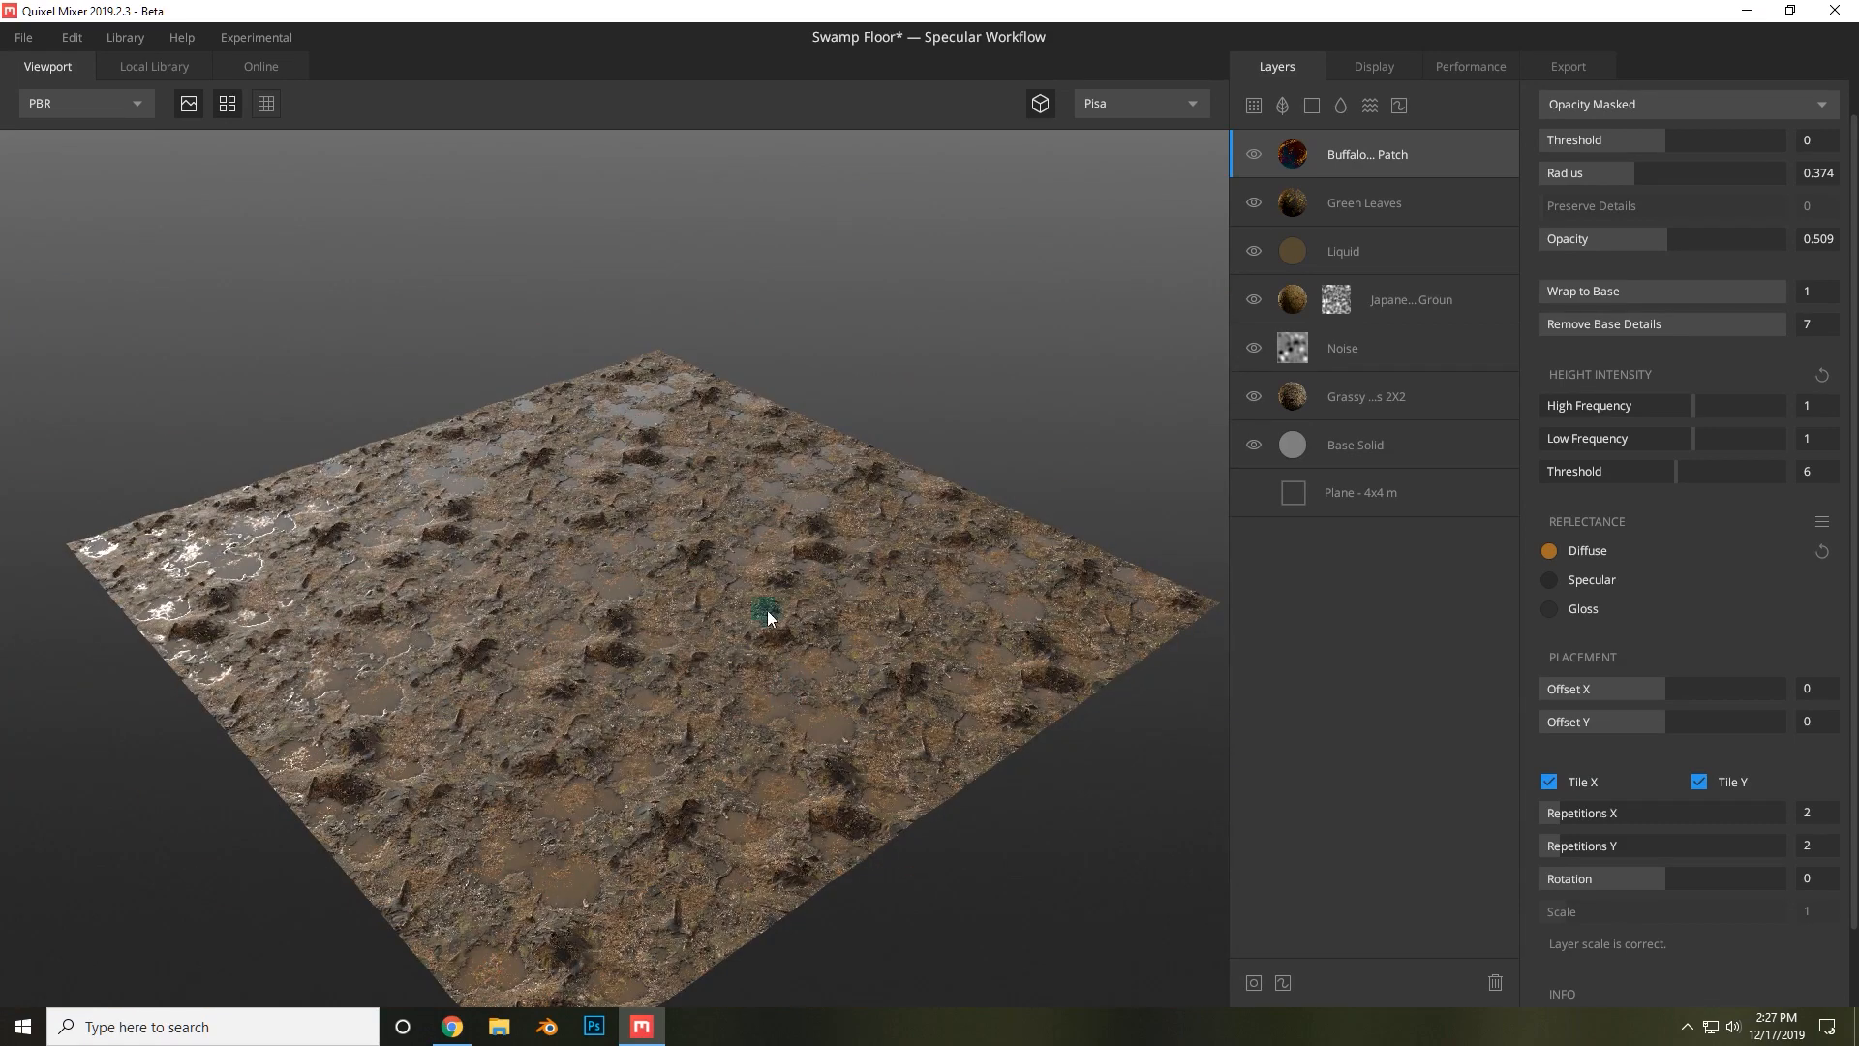
{"action": "left_click_drag", "start_coordinate": [713, 569], "coordinate": [701, 608], "text": "alt"}
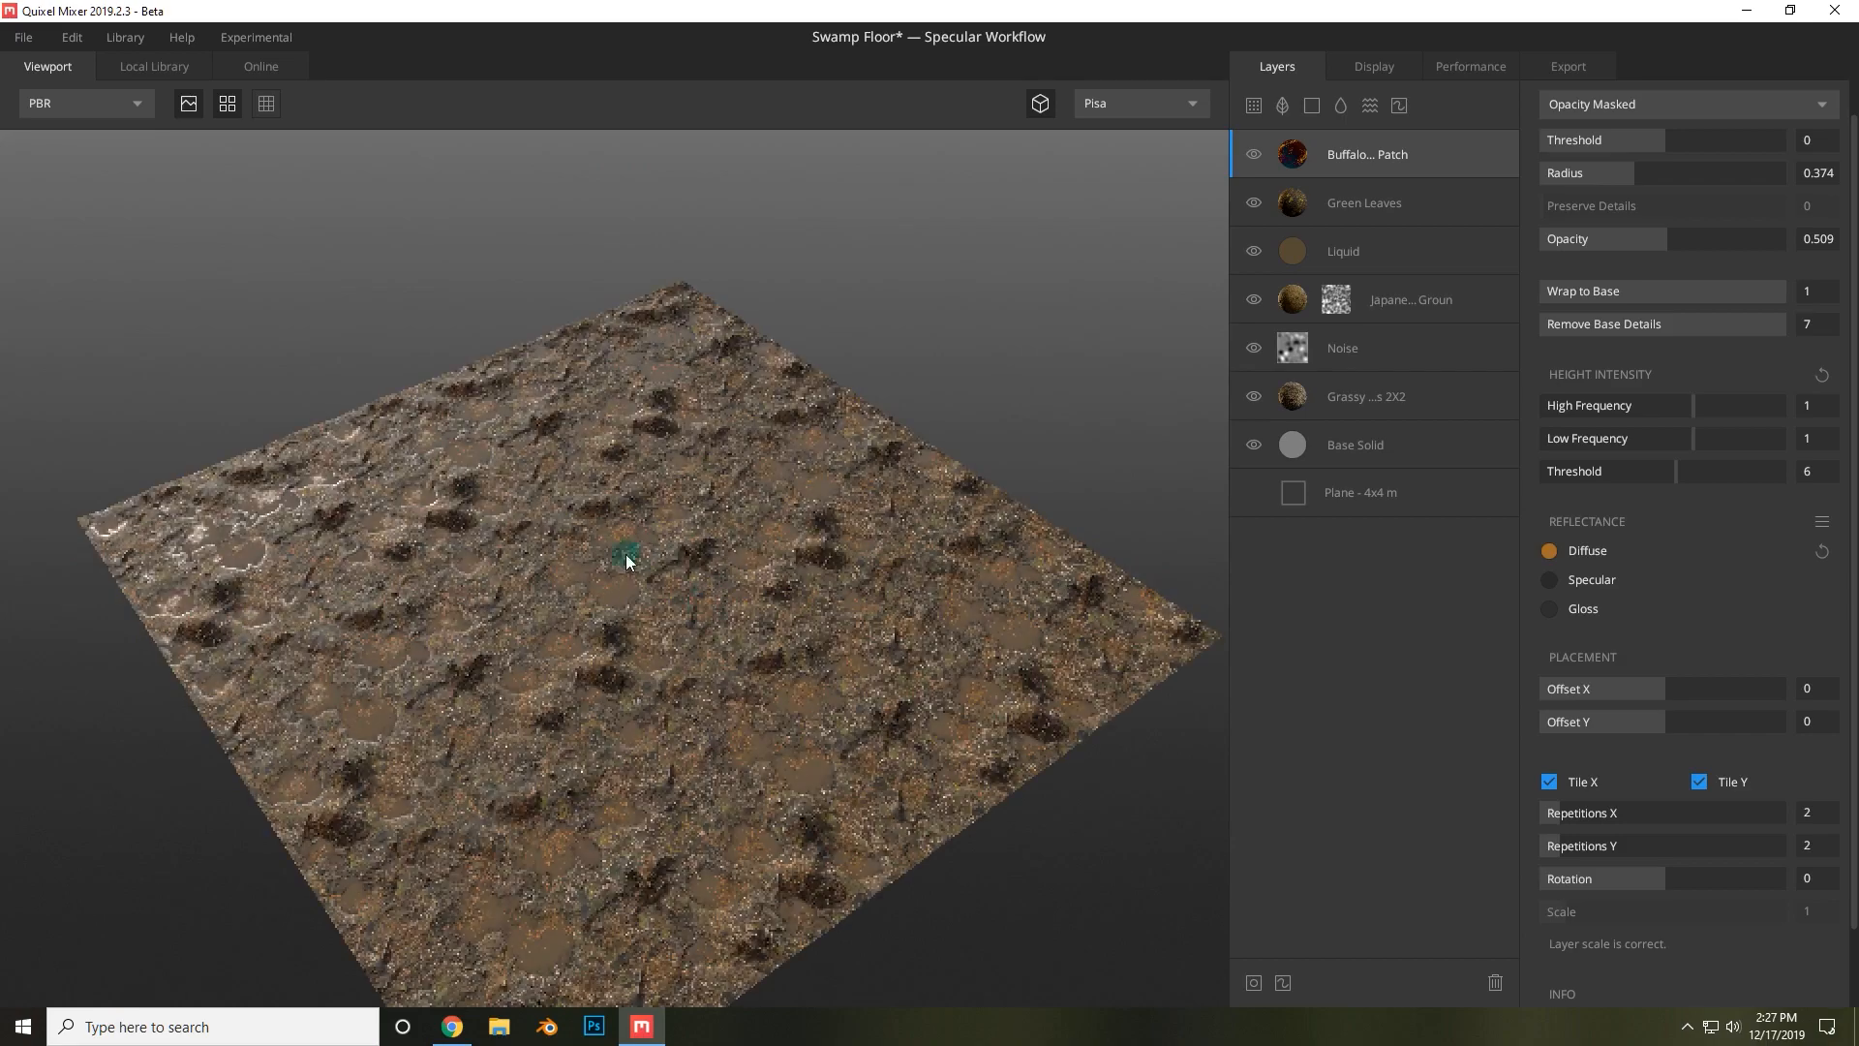
{"action": "scroll", "coordinate": [654, 636], "scroll_direction": "up", "scroll_amount": 8}
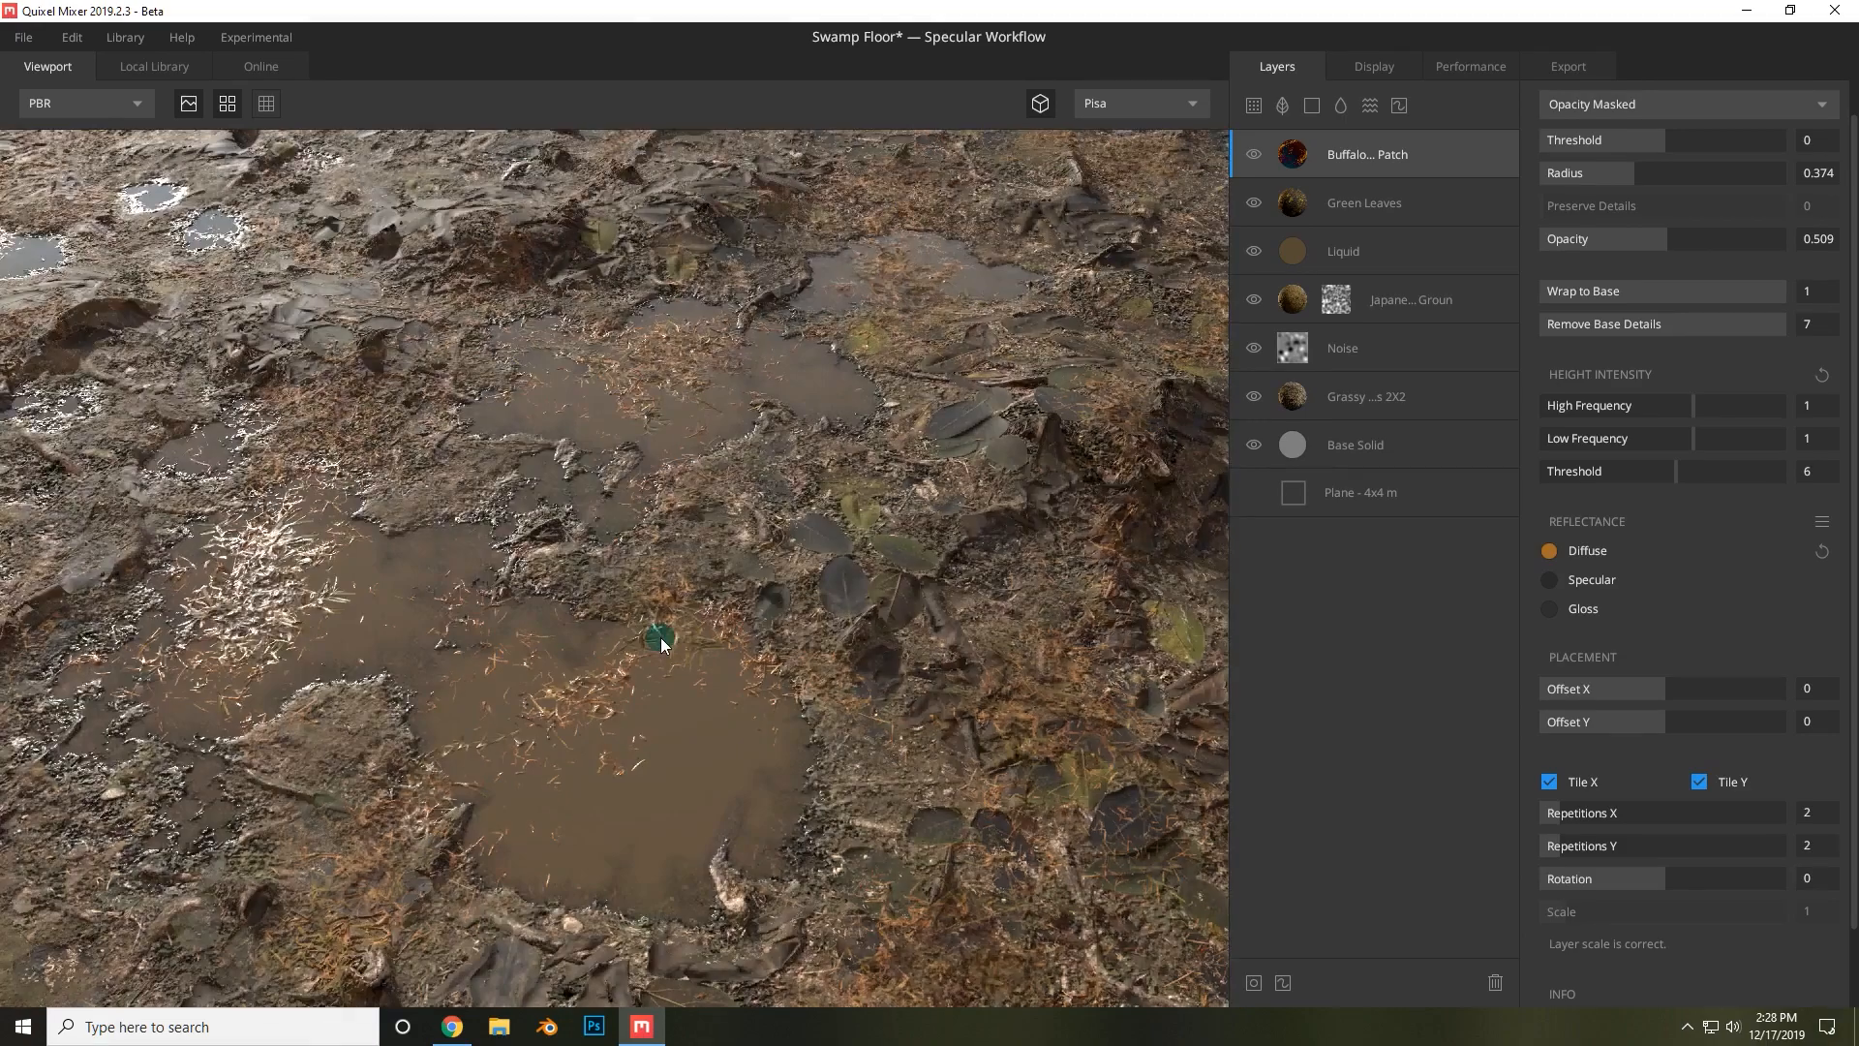
{"action": "scroll", "coordinate": [660, 637], "scroll_direction": "down", "scroll_amount": 10}
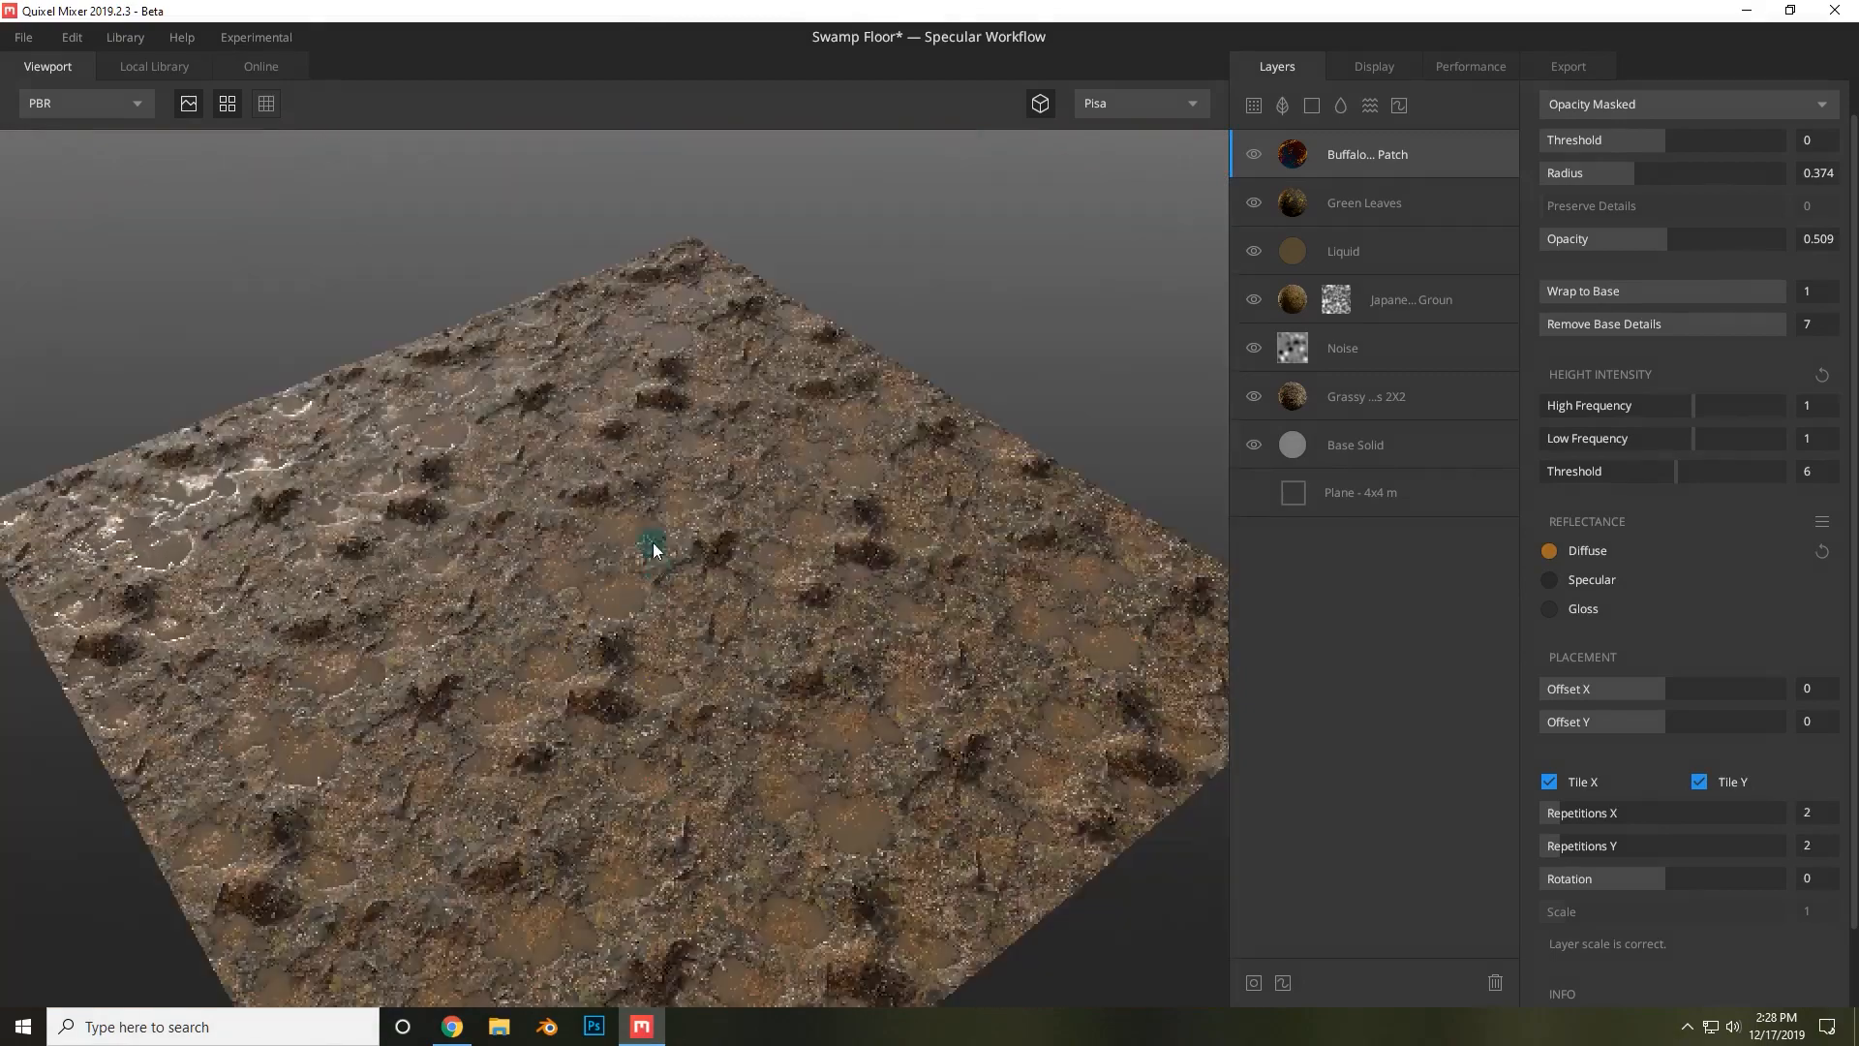
{"action": "scroll", "coordinate": [620, 600], "scroll_direction": "up", "scroll_amount": 6}
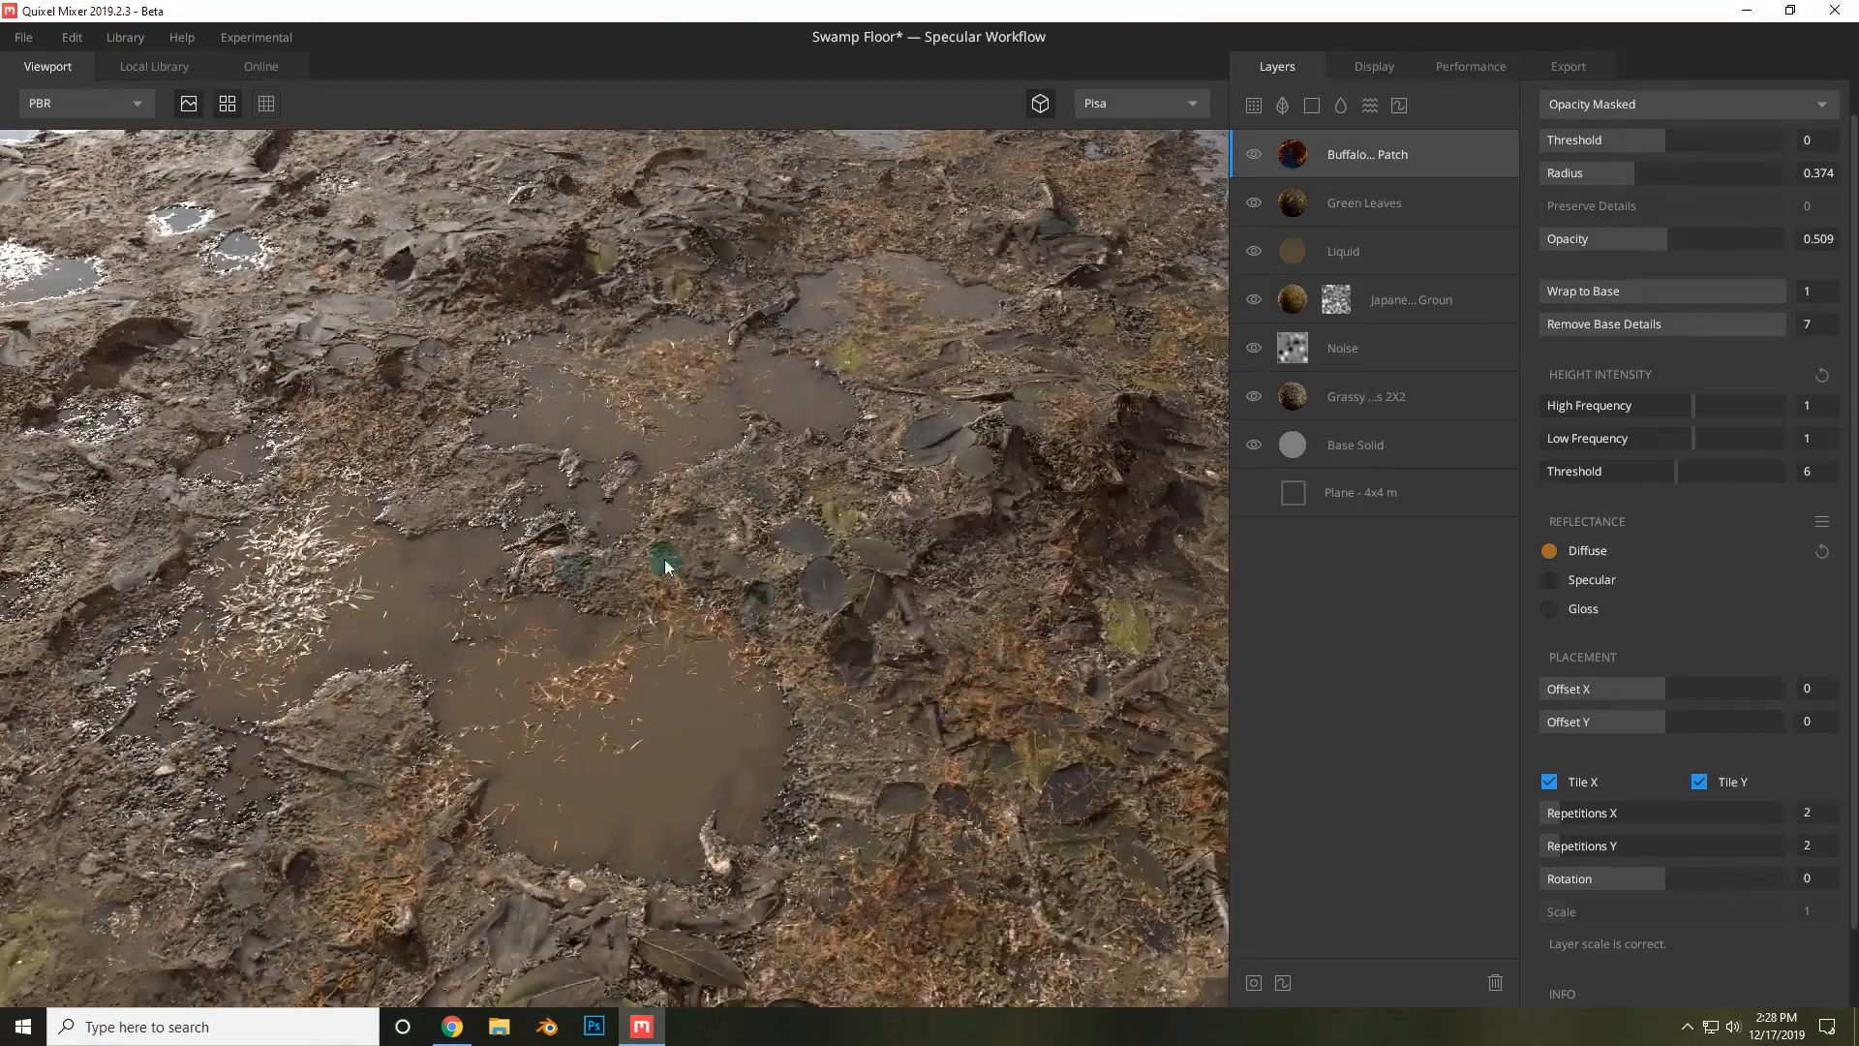
{"action": "left_click_drag", "start_coordinate": [664, 560], "coordinate": [804, 678]}
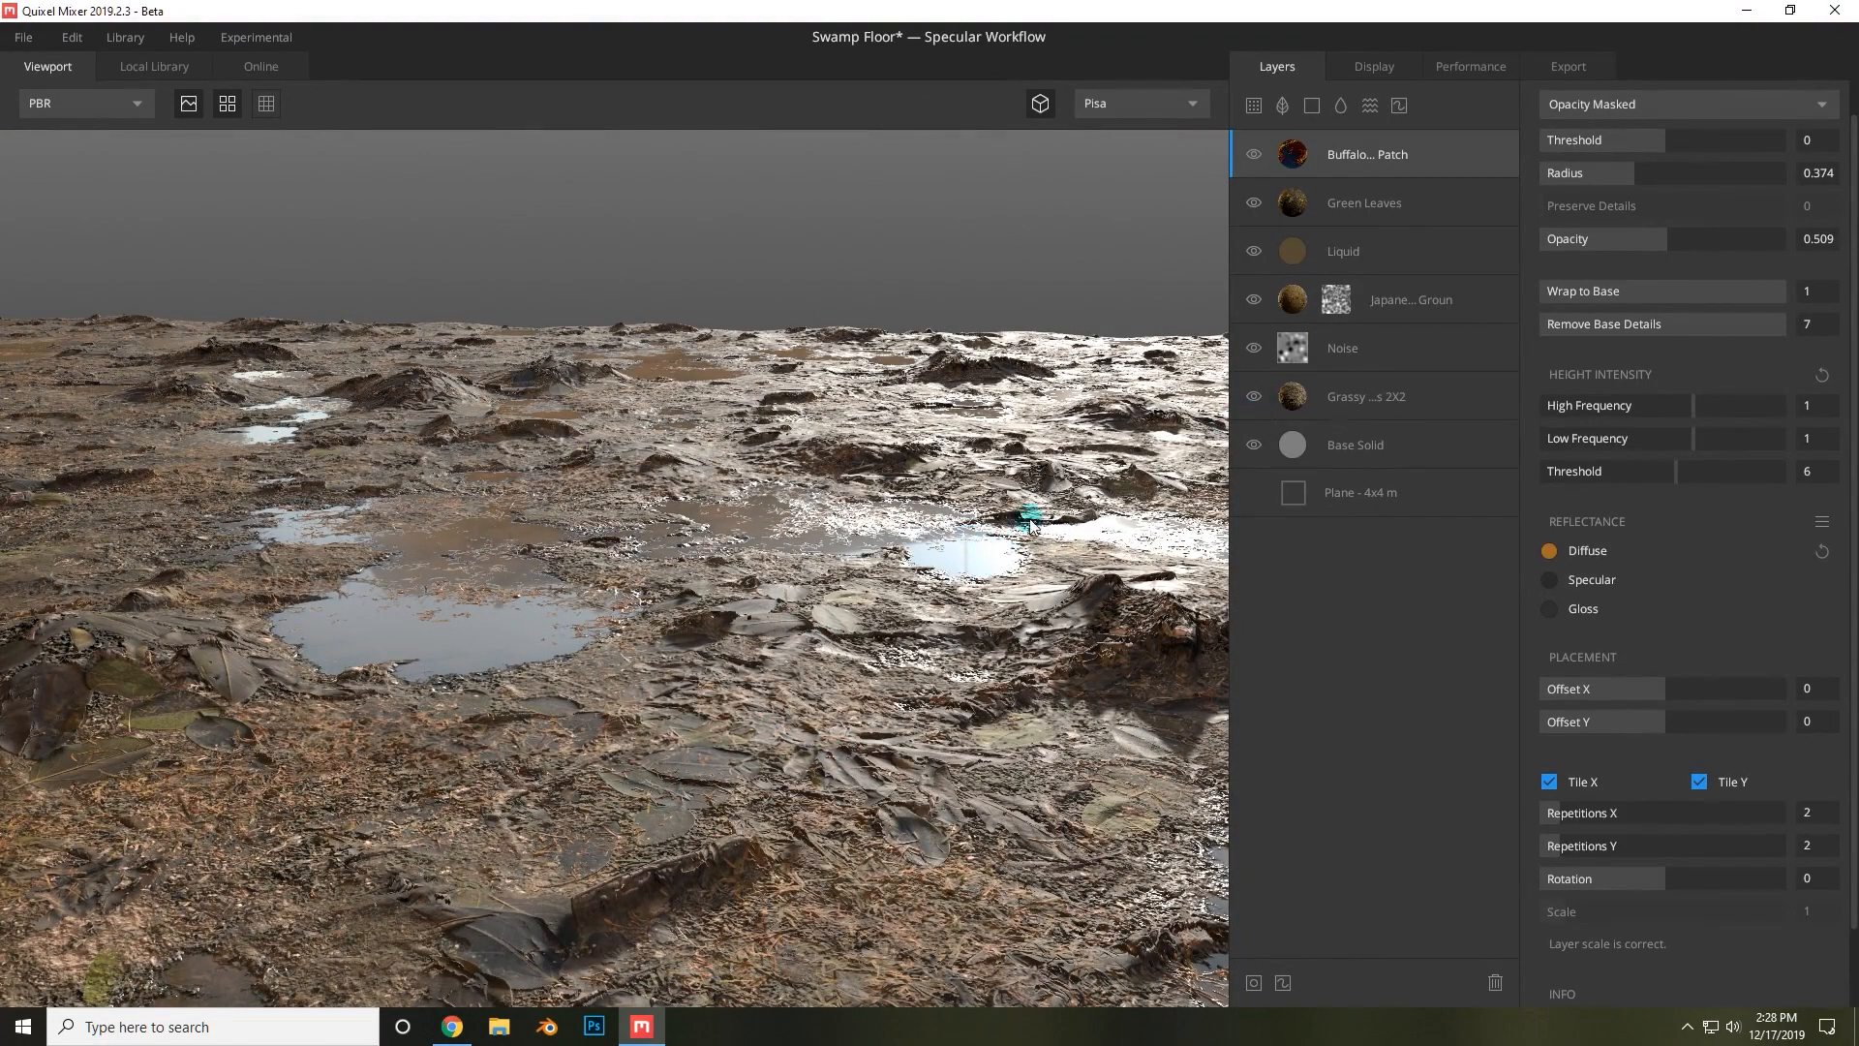
Select the Green Leaves layer and raise its height intensity to 1.577 high frequency and 2.756 low frequency.
{"action": "left_click", "coordinate": [1449, 219]}
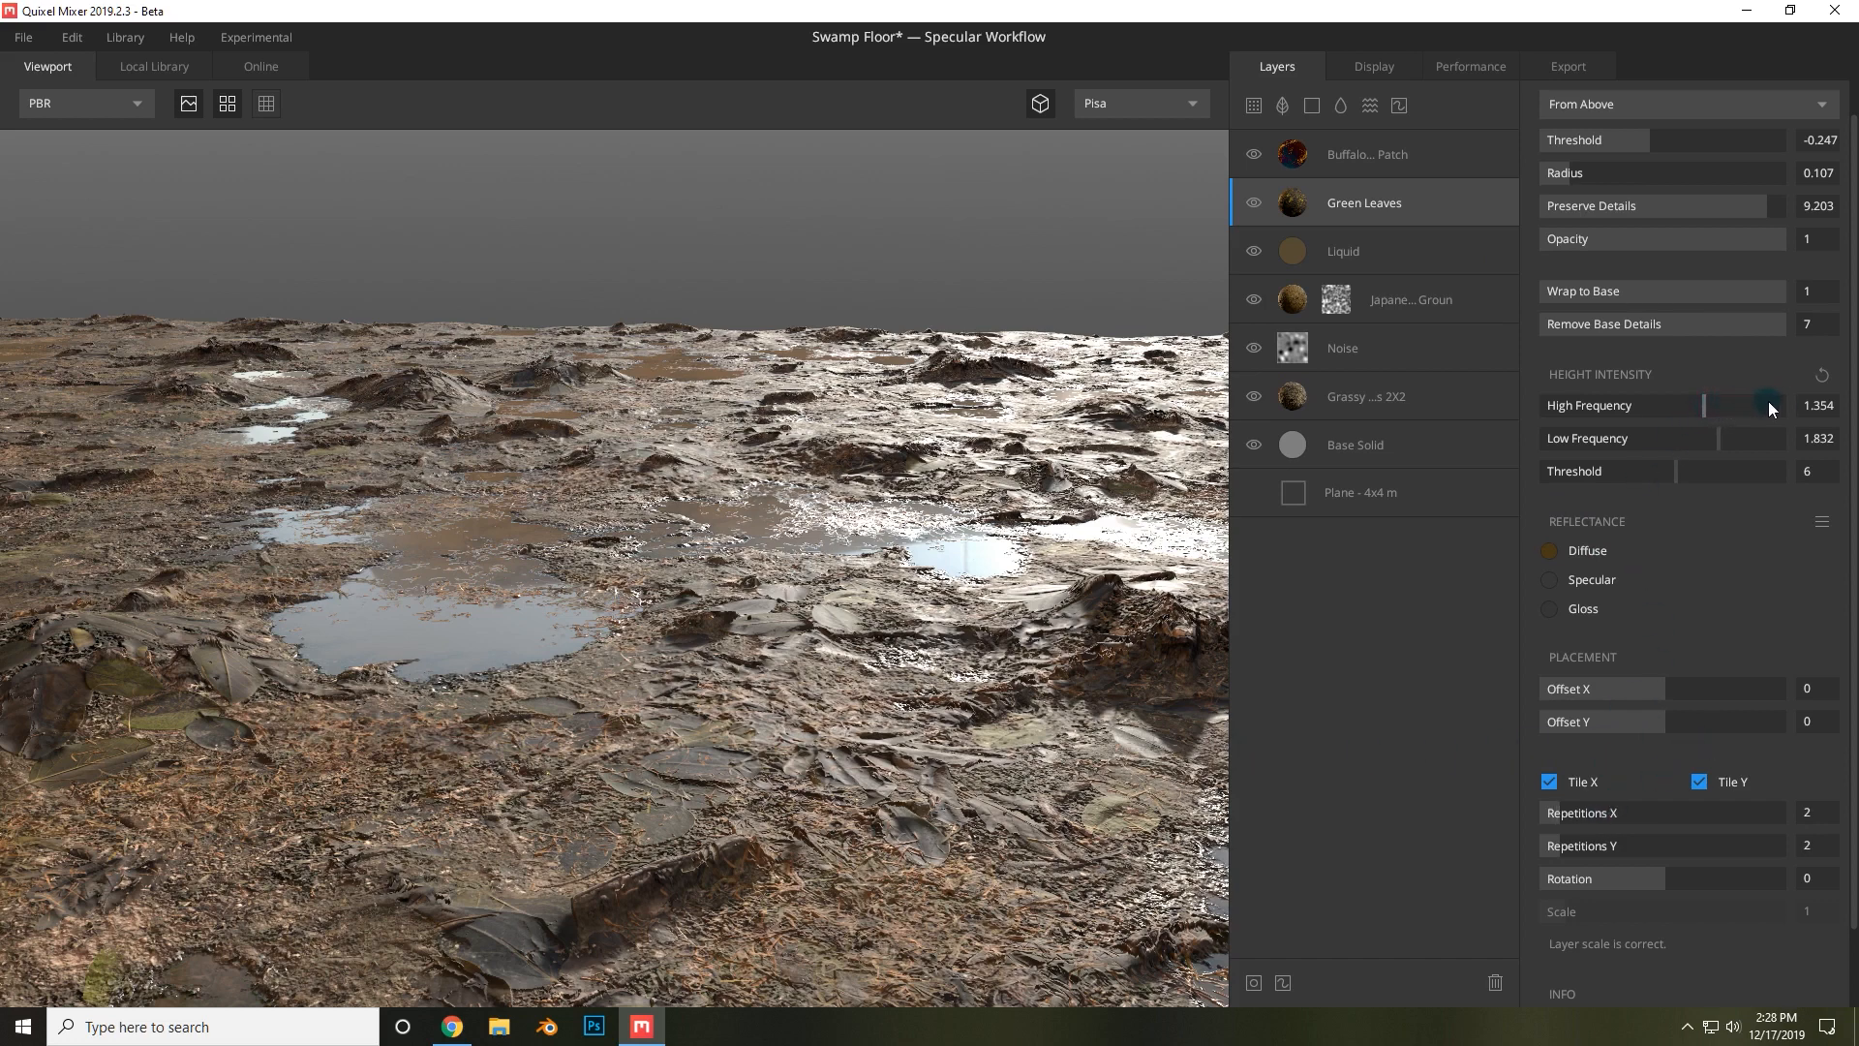
{"action": "left_click_drag", "start_coordinate": [1718, 406], "coordinate": [1713, 403]}
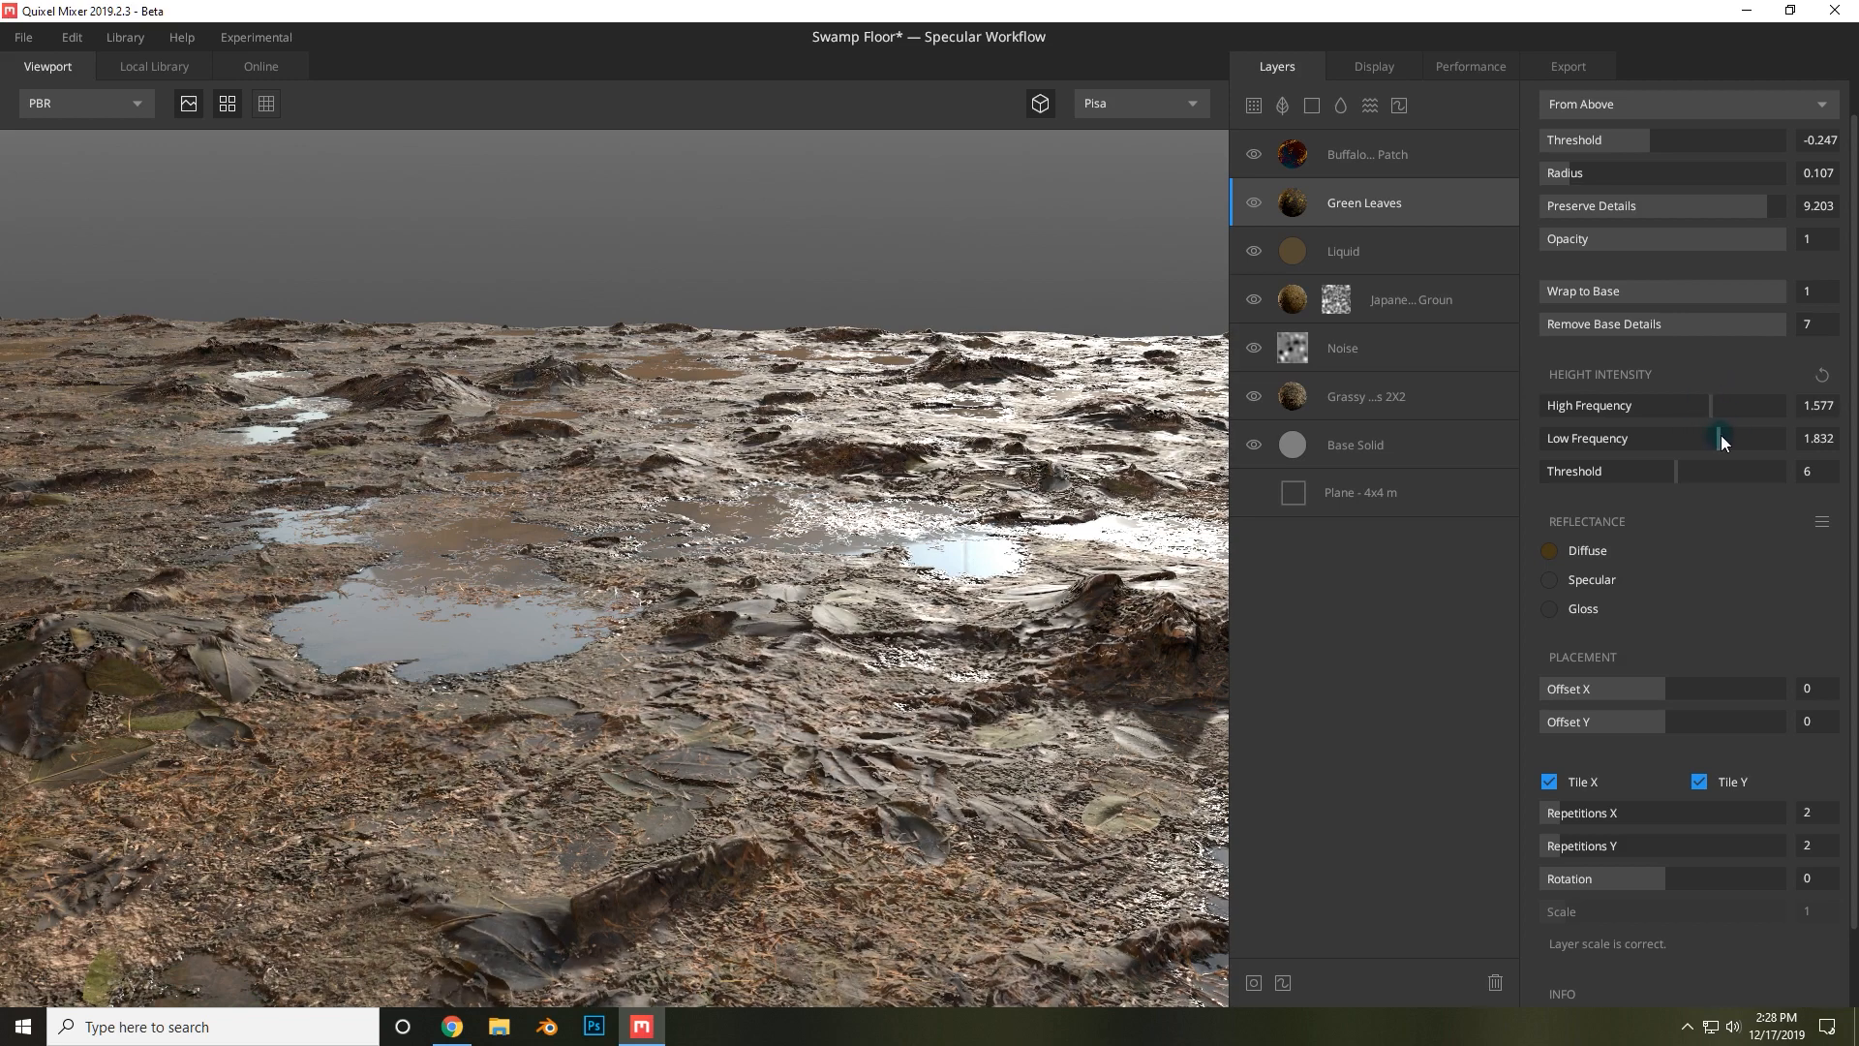
{"action": "left_click_drag", "start_coordinate": [1722, 436], "coordinate": [1747, 438]}
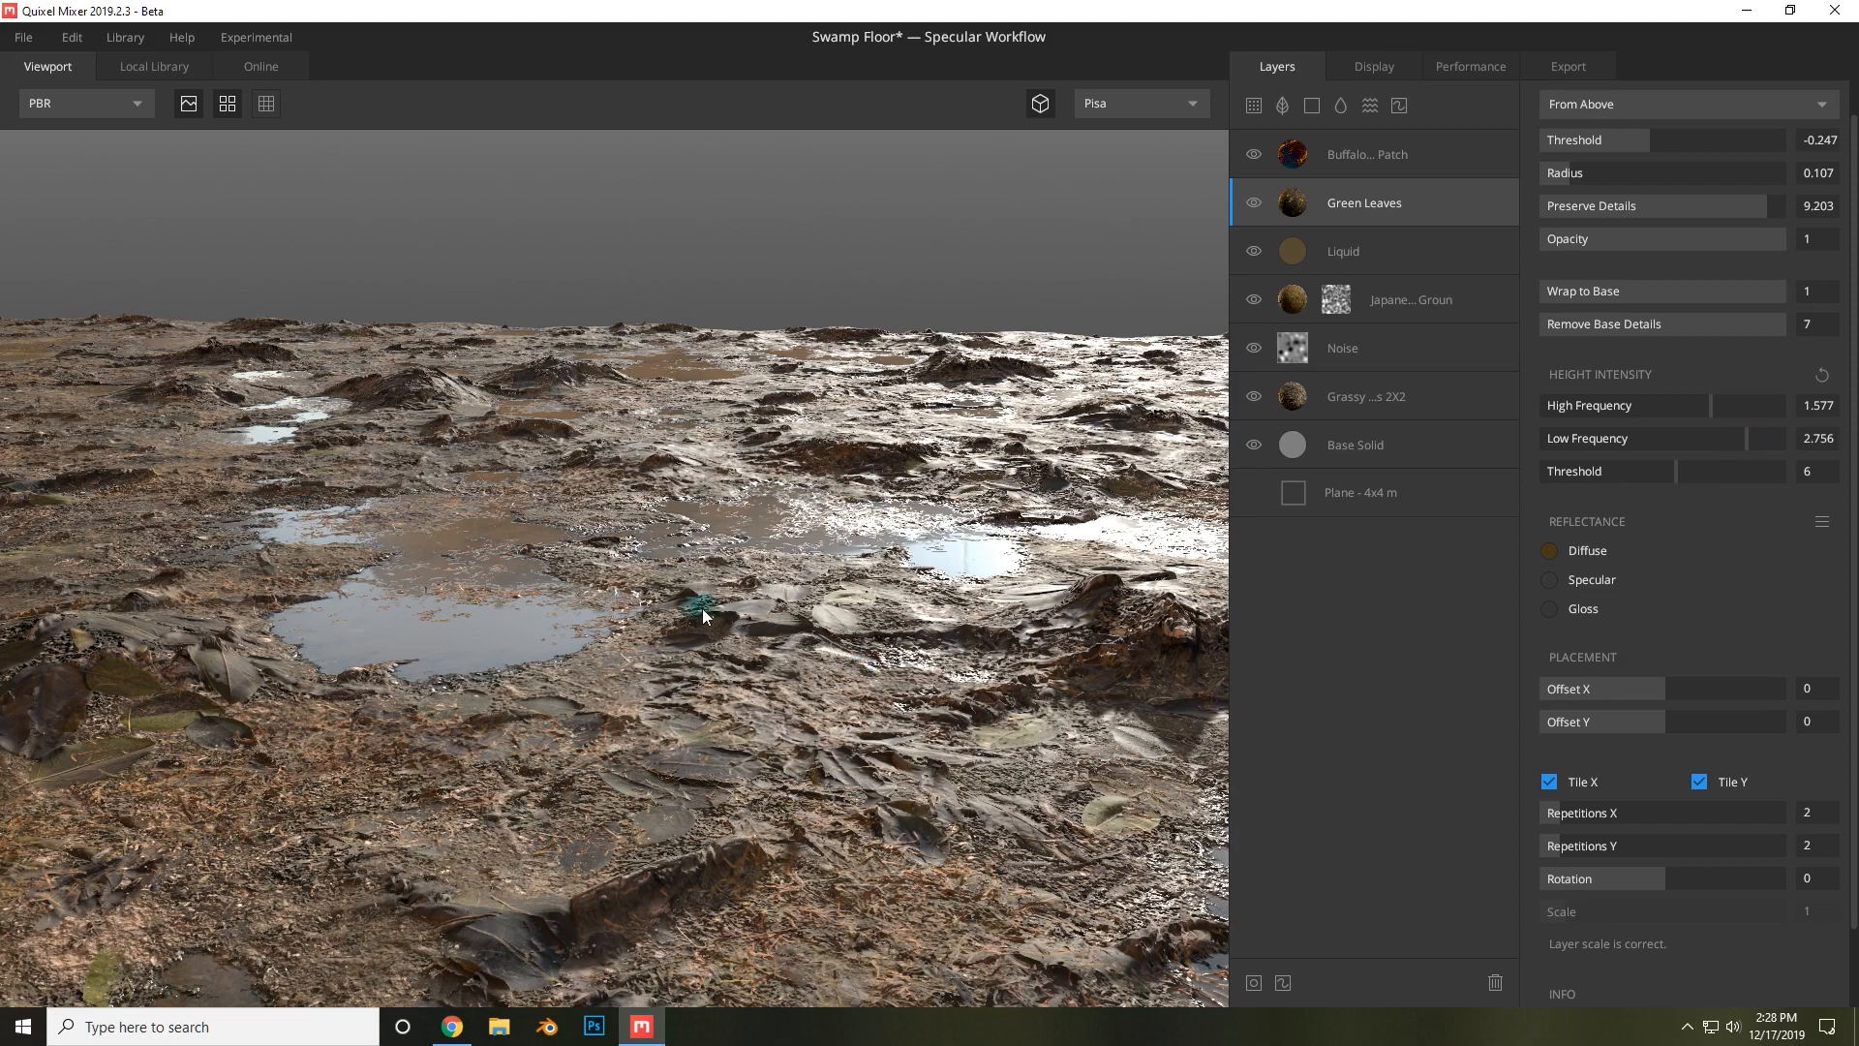
{"action": "left_click_drag", "start_coordinate": [756, 607], "coordinate": [891, 823]}
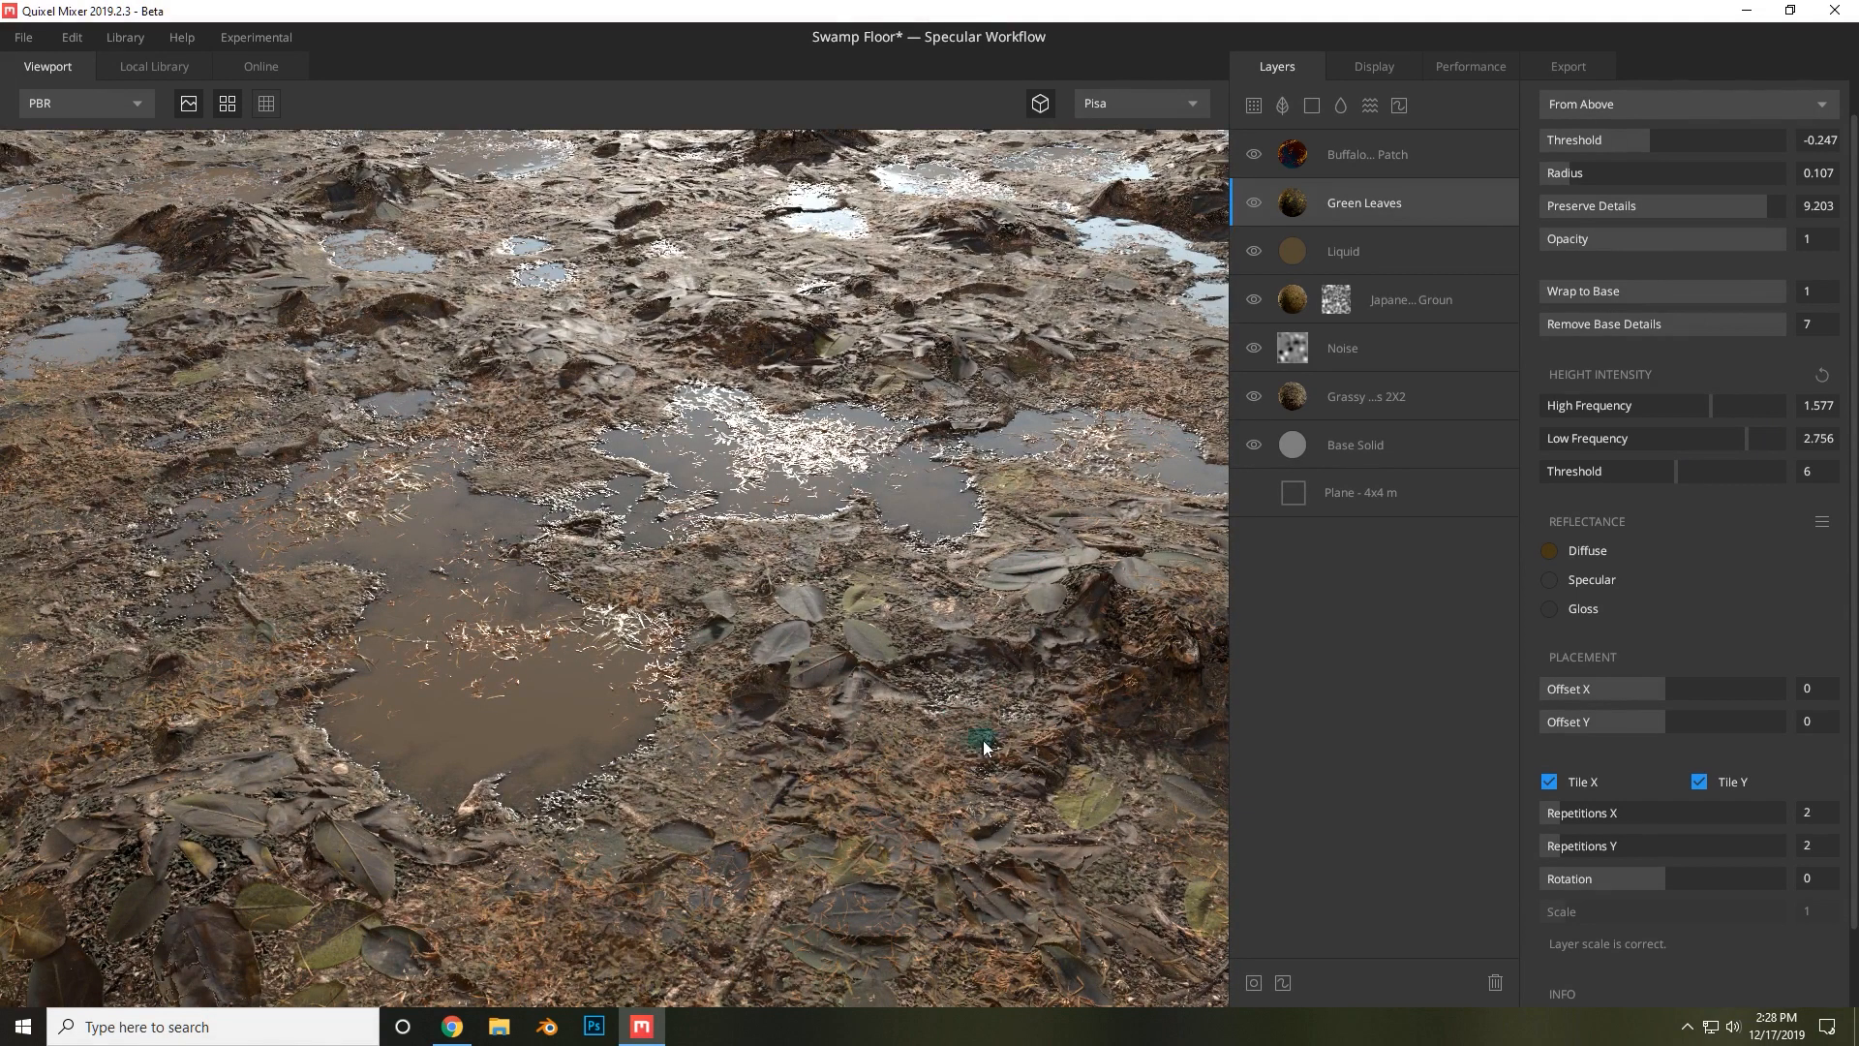
Select the Buffalo Grass Patches layer and raise its height intensity to 2.470 high frequency and 2.788 low frequency.
{"action": "left_click_drag", "start_coordinate": [938, 675], "coordinate": [822, 610]}
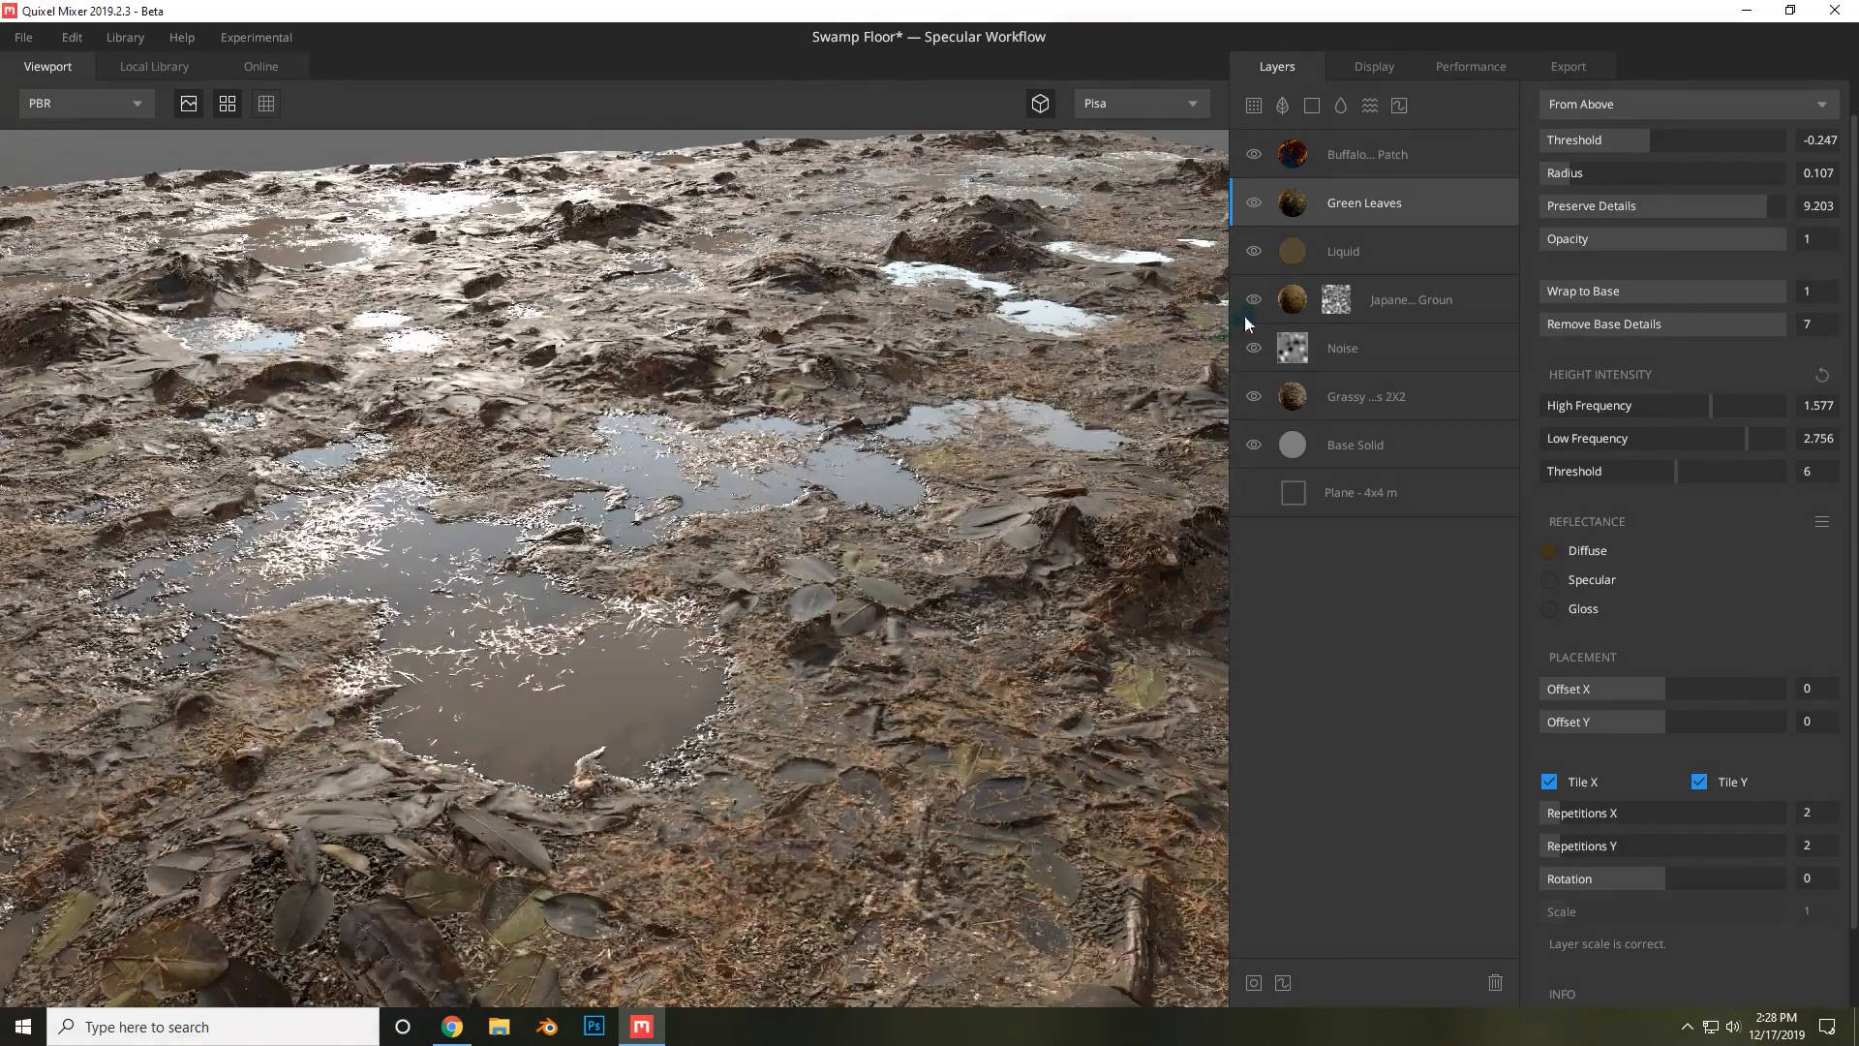
{"action": "left_click", "coordinate": [1359, 152]}
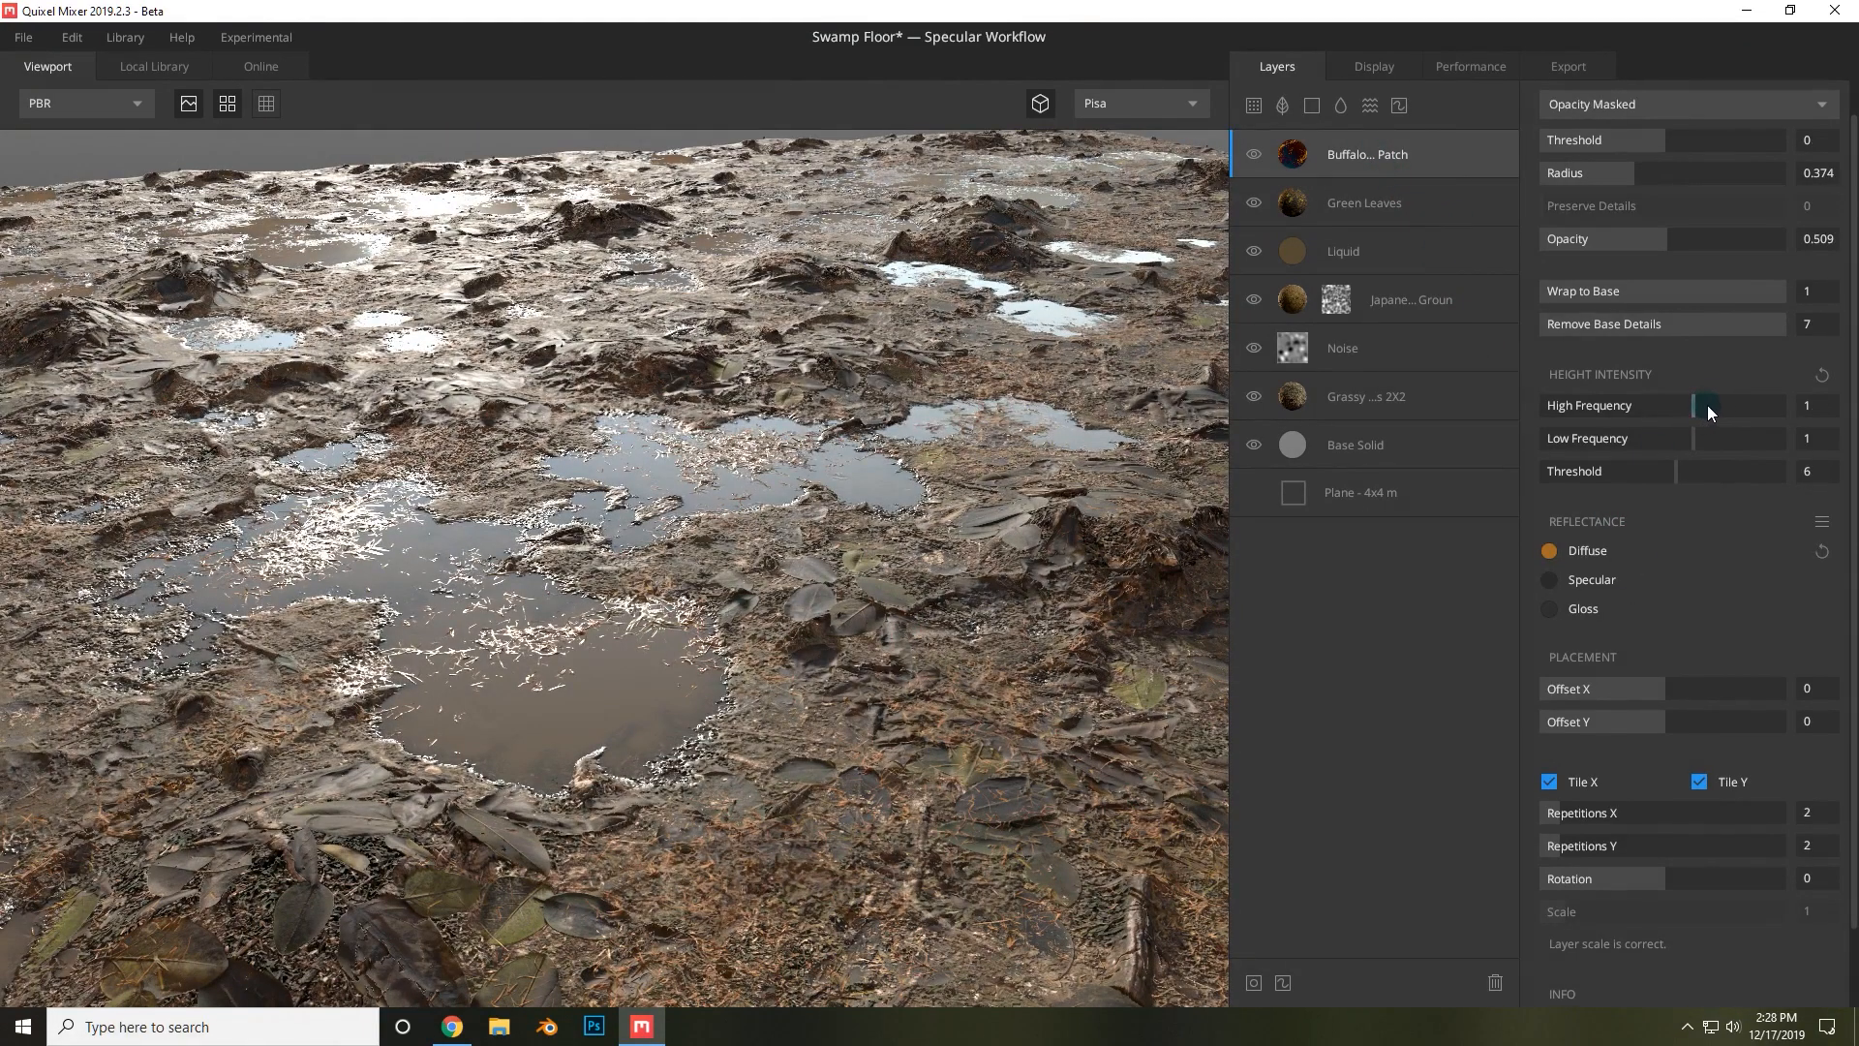
{"action": "left_click_drag", "start_coordinate": [1706, 405], "coordinate": [1716, 409]}
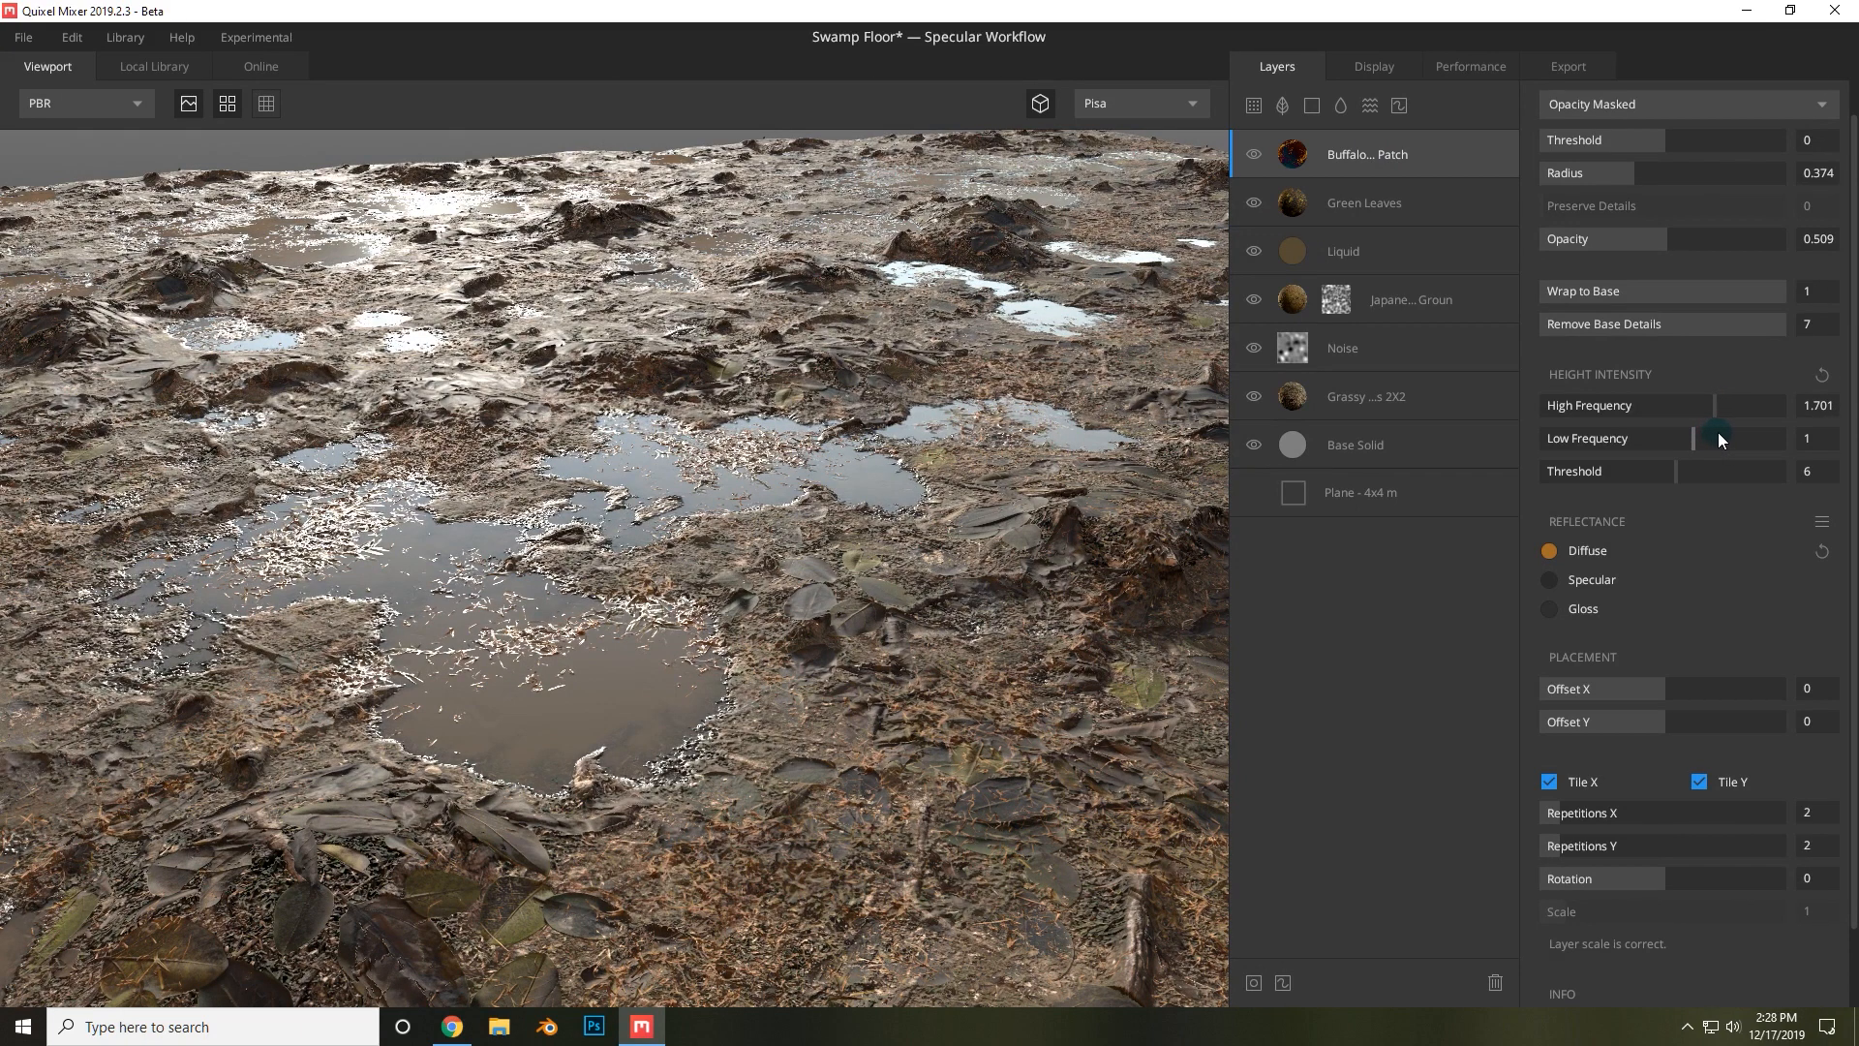
{"action": "left_click", "coordinate": [1718, 433]}
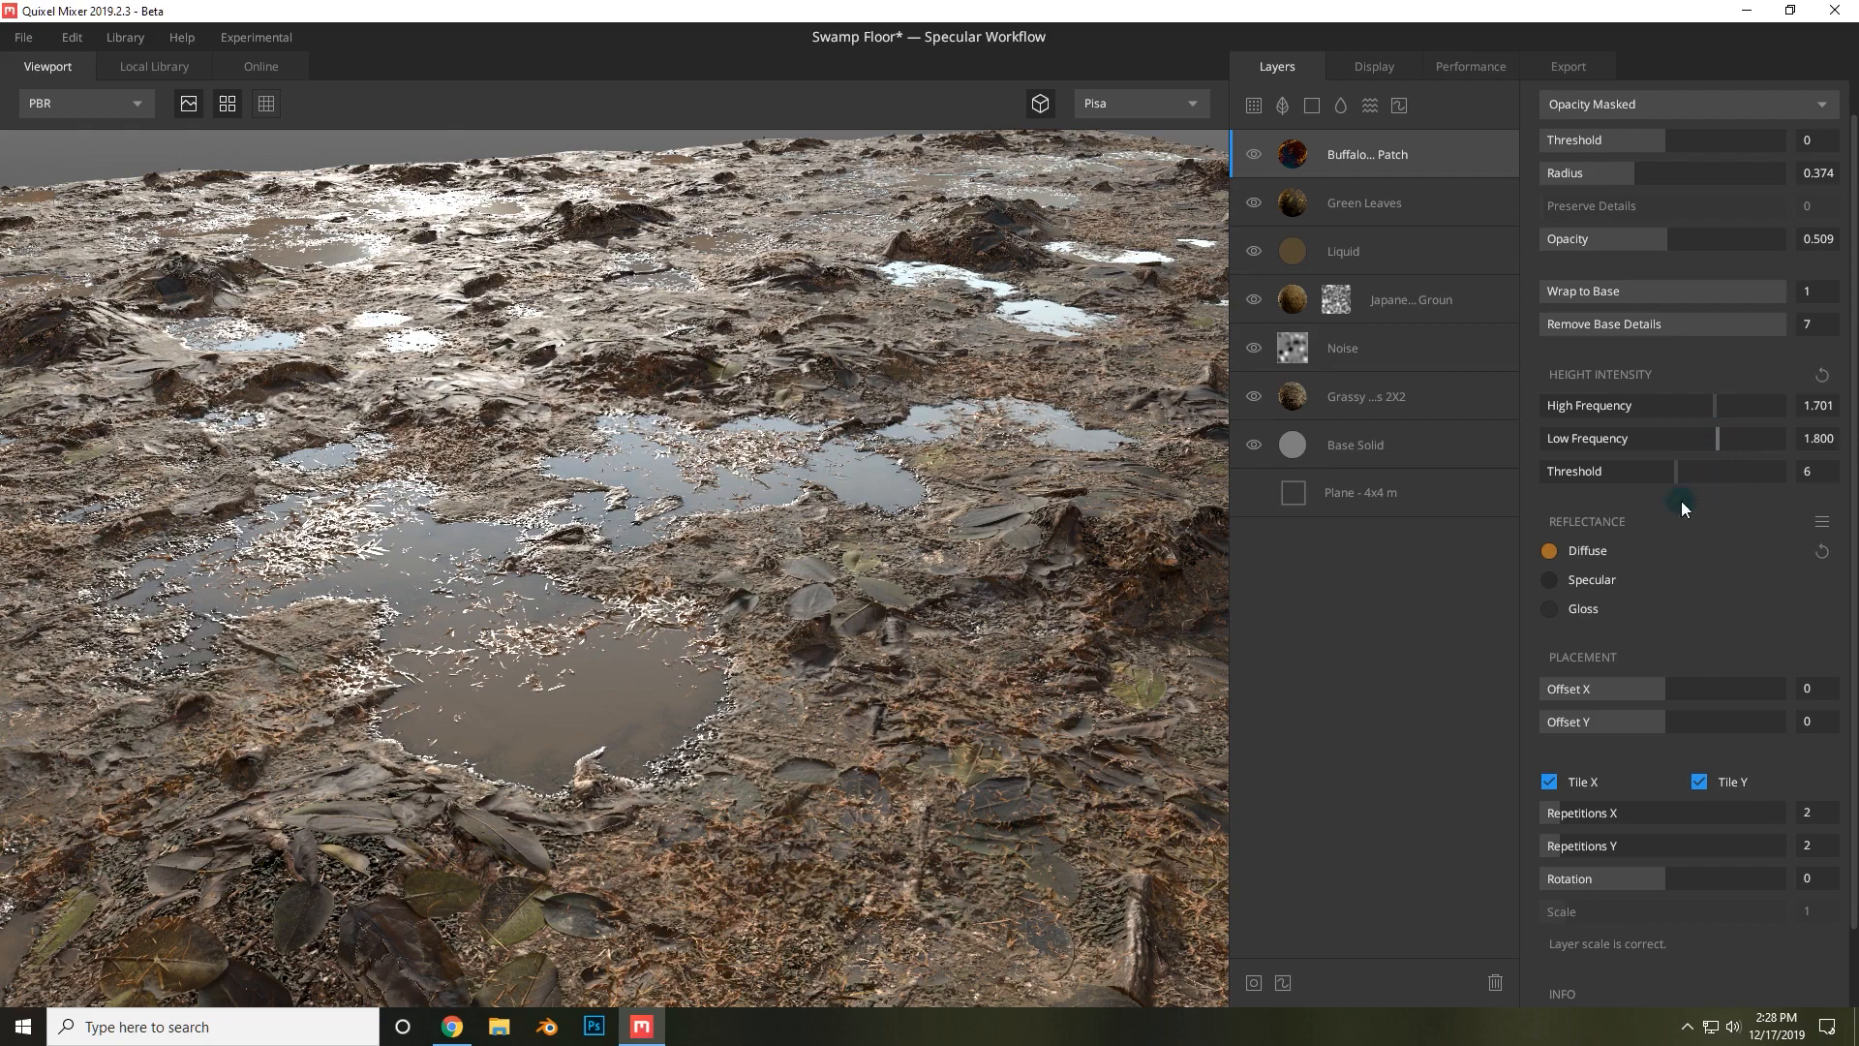
{"action": "left_click", "coordinate": [221, 103]}
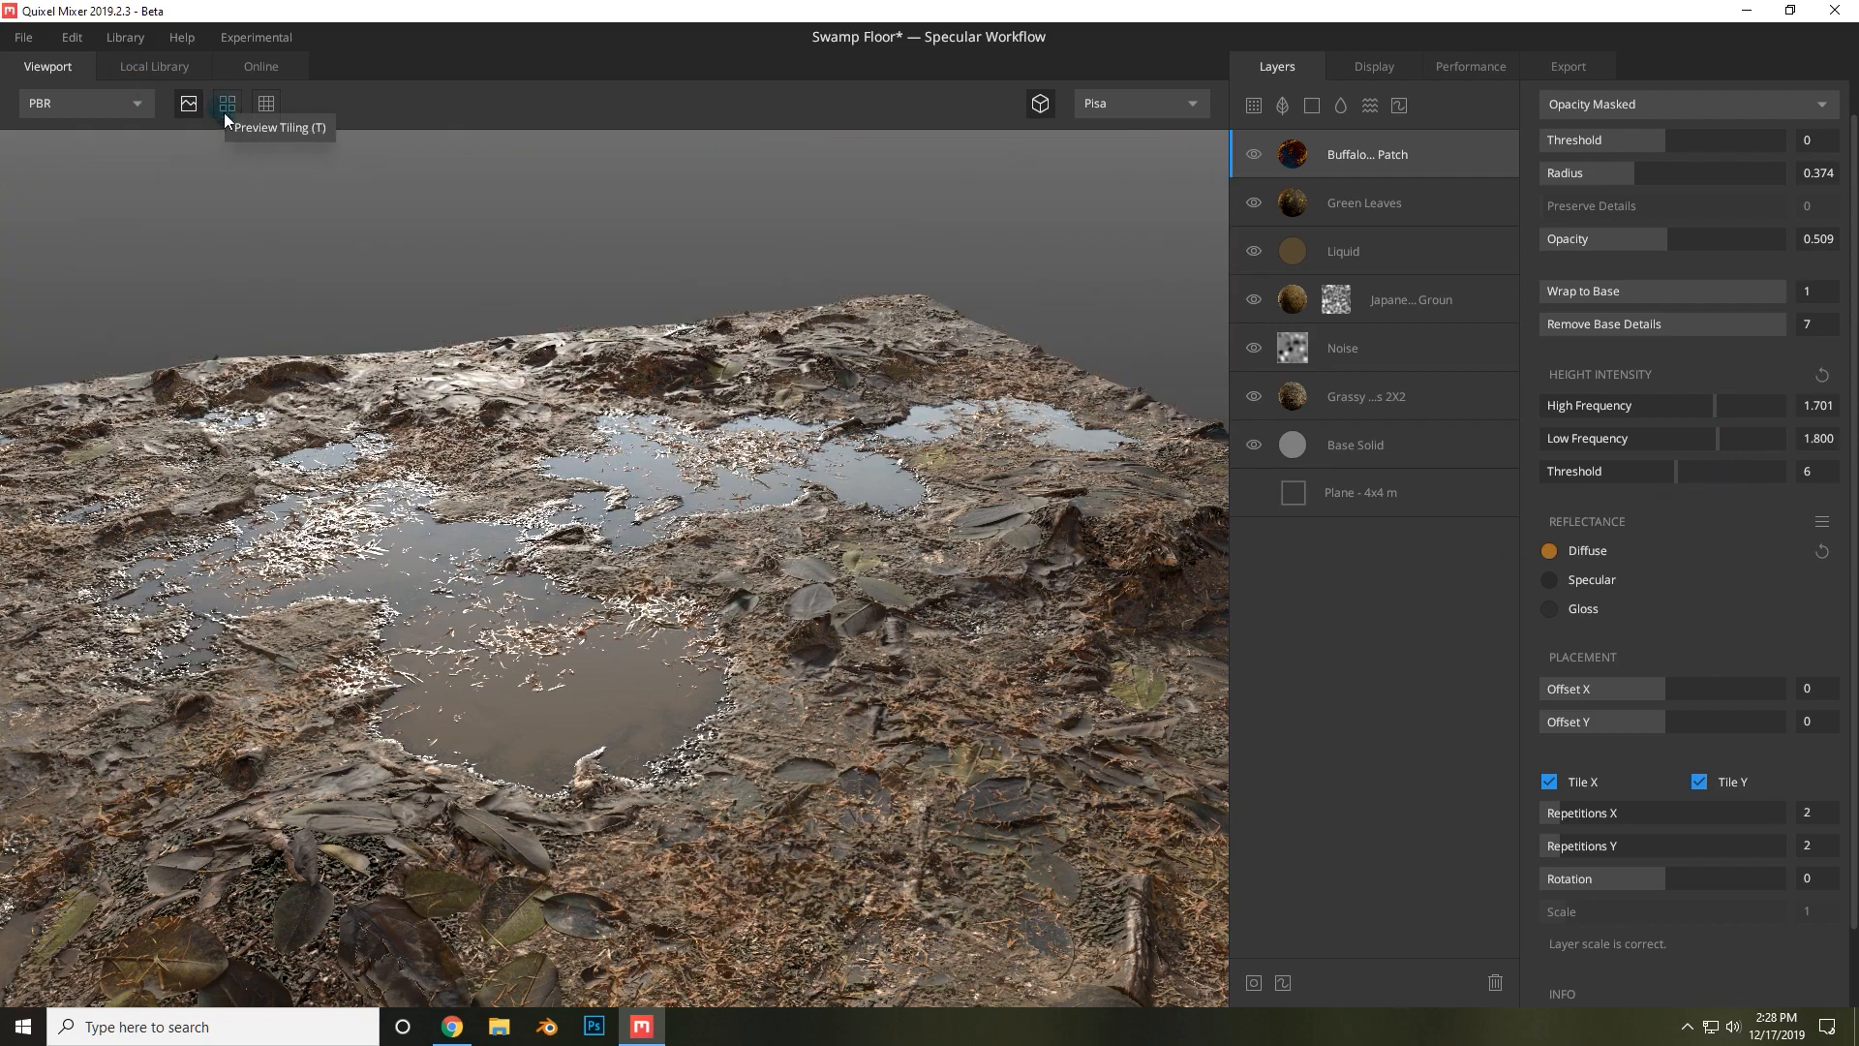
{"action": "left_click_drag", "start_coordinate": [758, 496], "coordinate": [678, 639]}
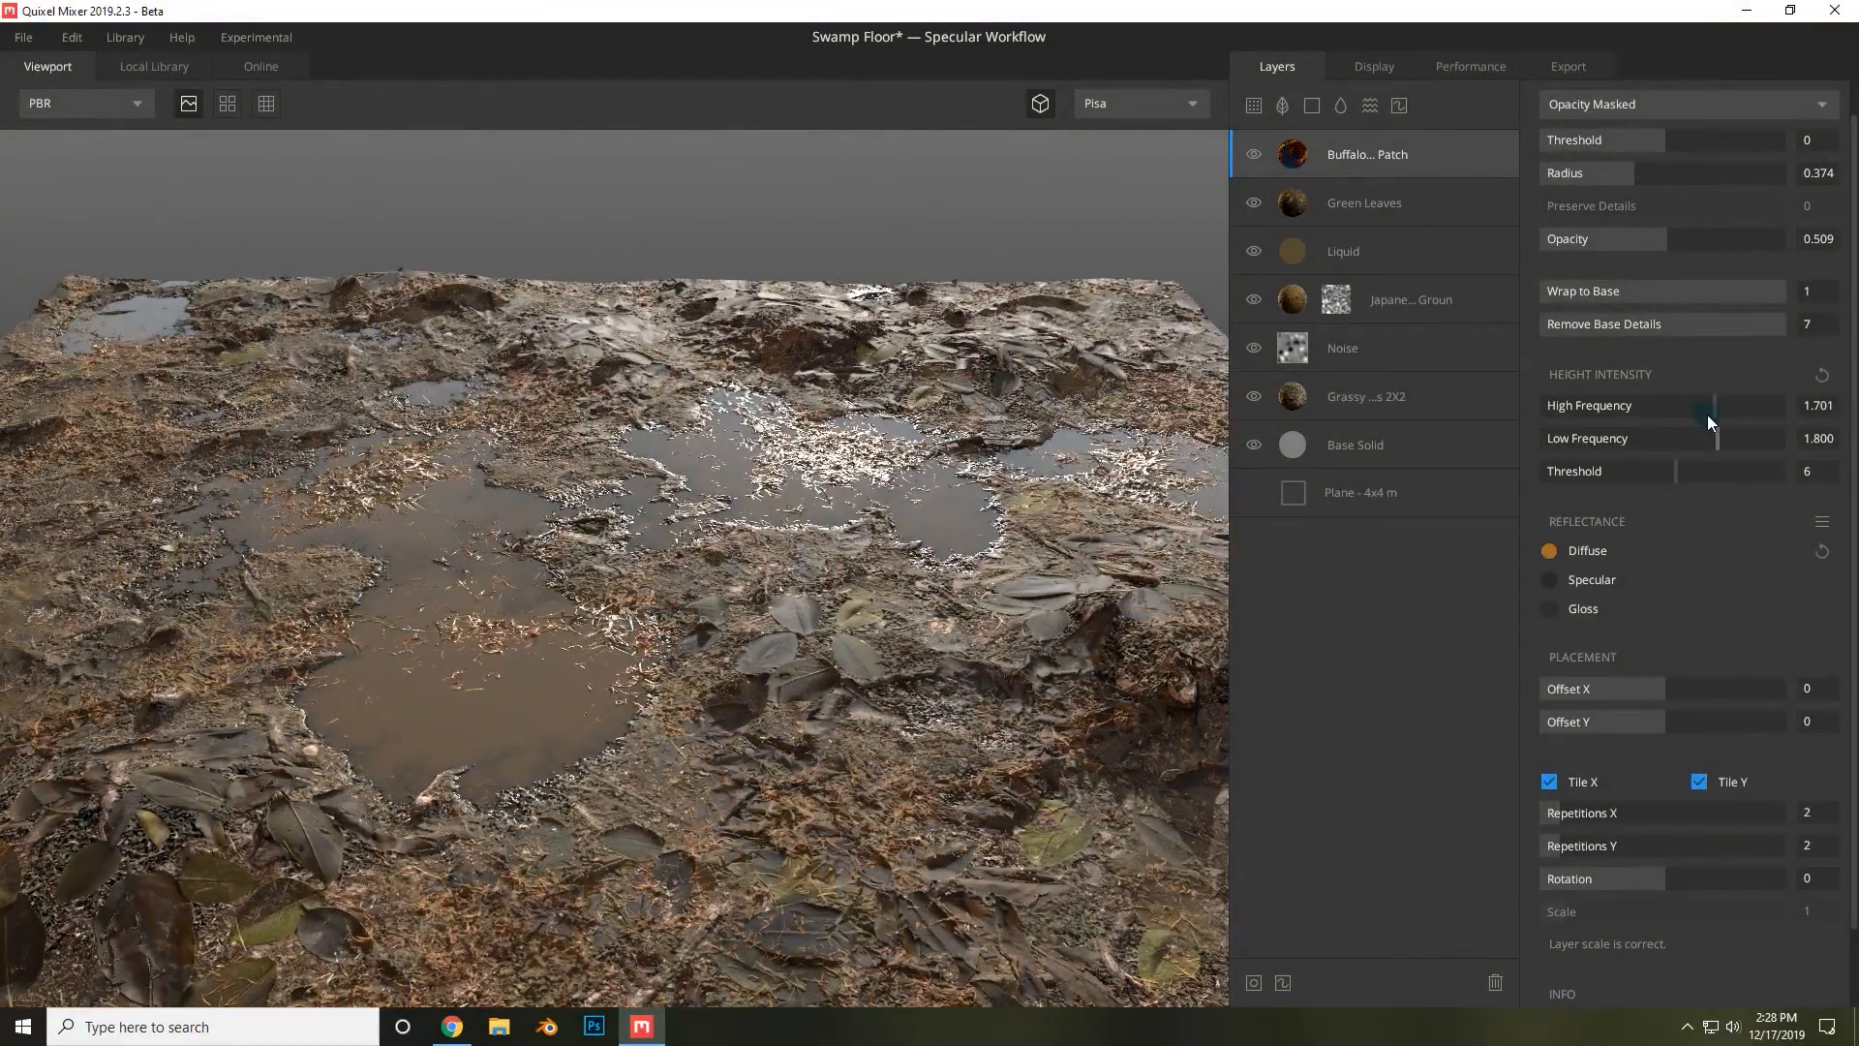
{"action": "left_click_drag", "start_coordinate": [1720, 399], "coordinate": [1749, 436]}
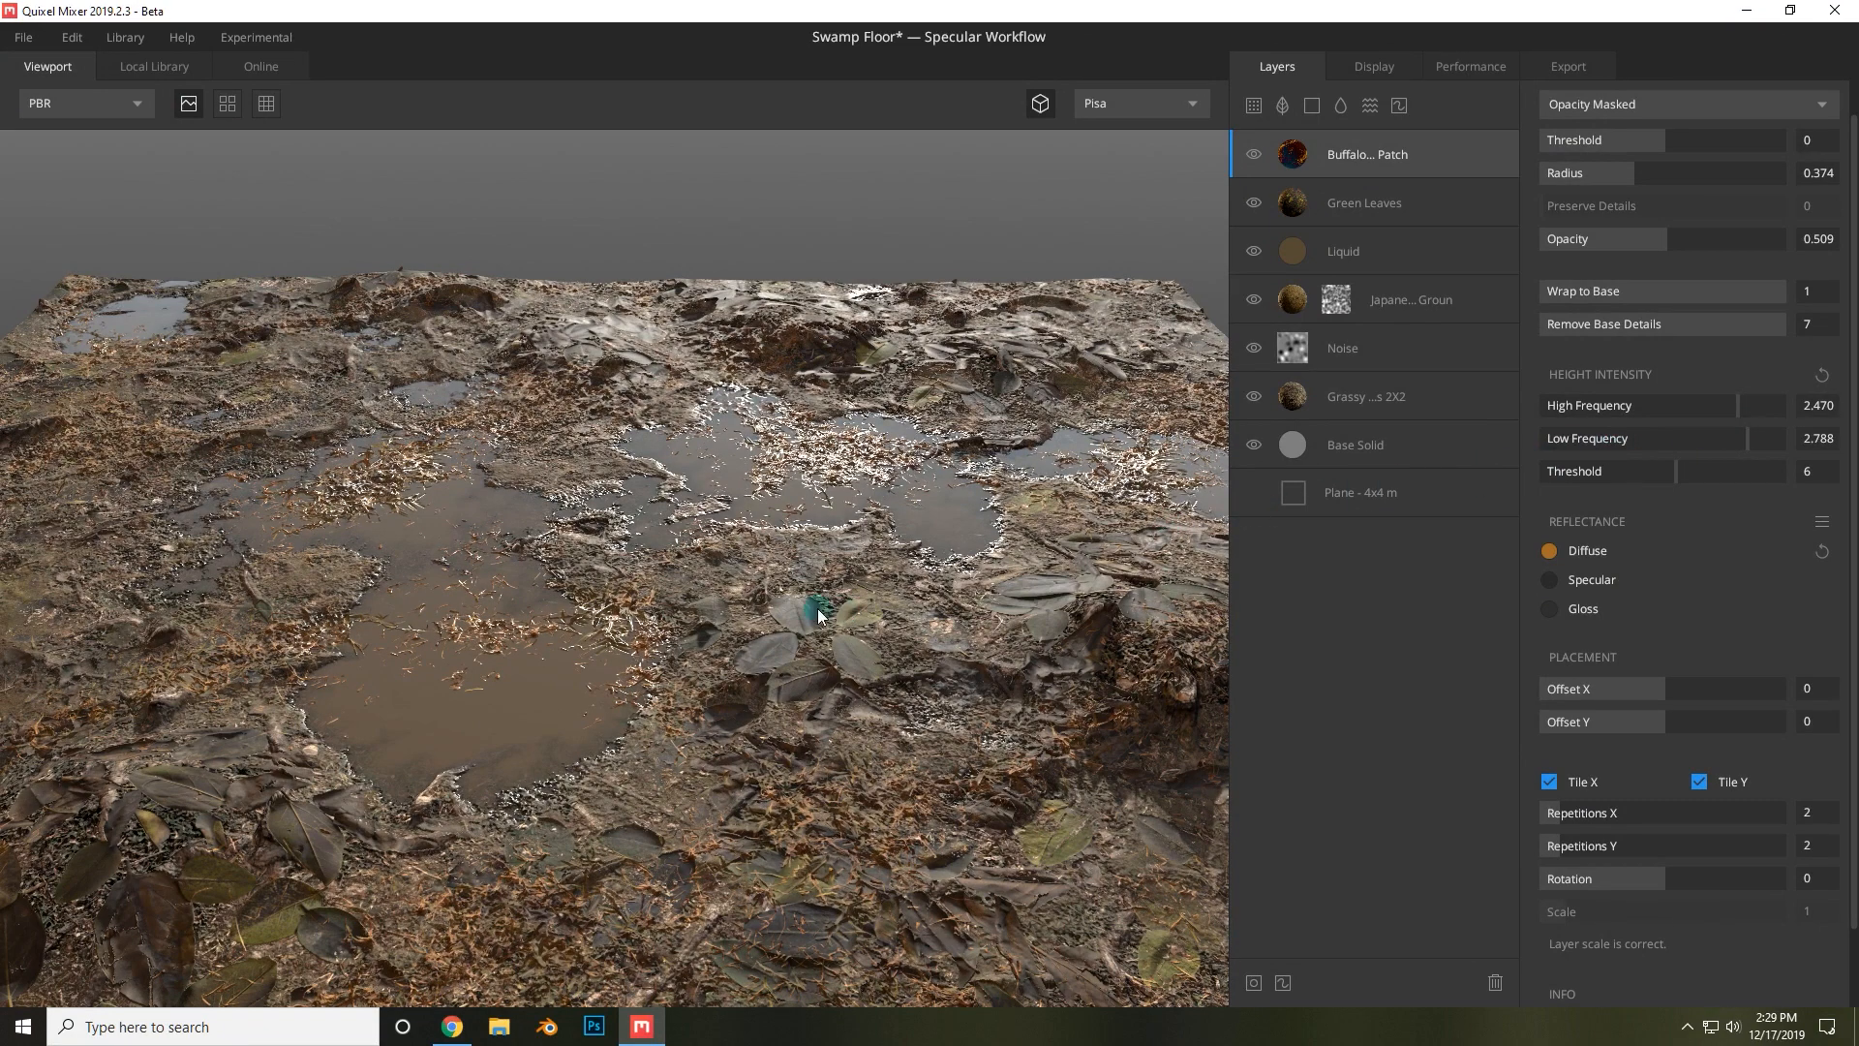
Orbit and zoom around the swamp floor to inspect the heightened grass patches among the leaves and puddles.
{"action": "scroll", "coordinate": [813, 619], "scroll_direction": "down", "scroll_amount": 5}
{"action": "scroll", "coordinate": [794, 806], "scroll_direction": "up", "scroll_amount": 4}
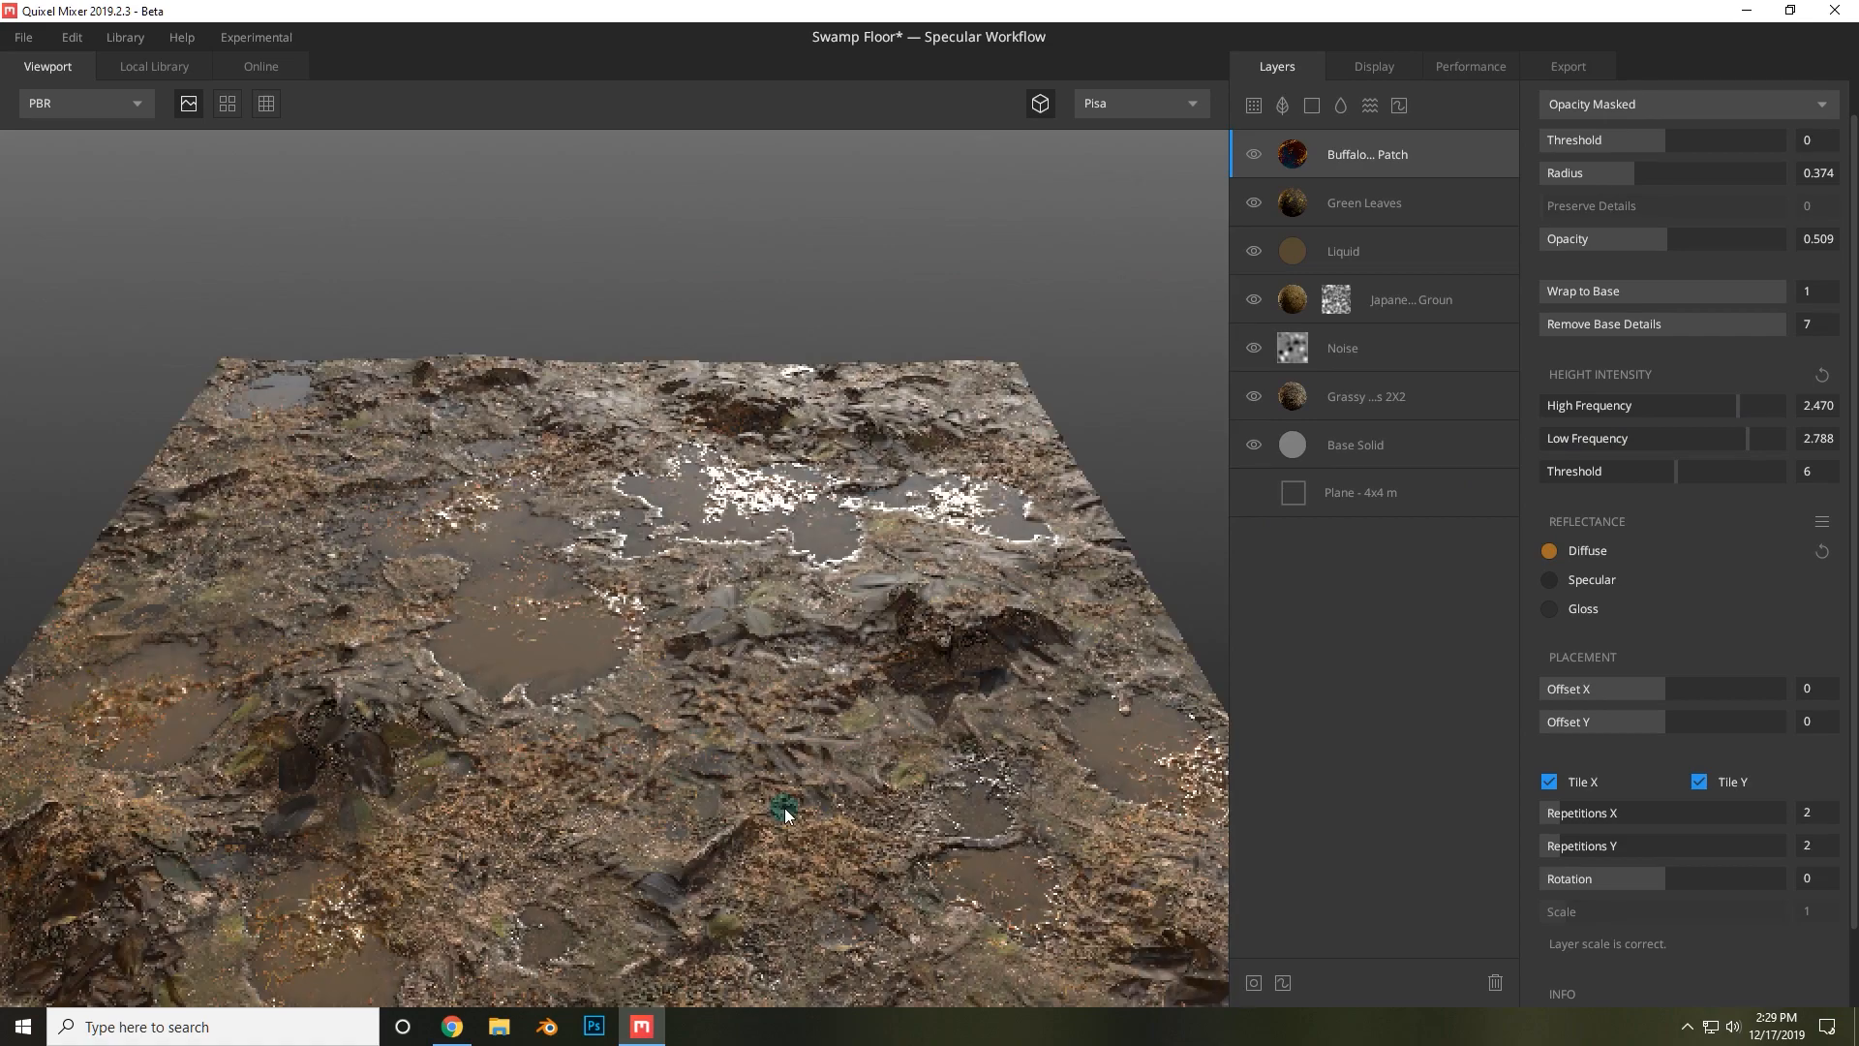
{"action": "left_click_drag", "start_coordinate": [785, 810], "coordinate": [996, 666]}
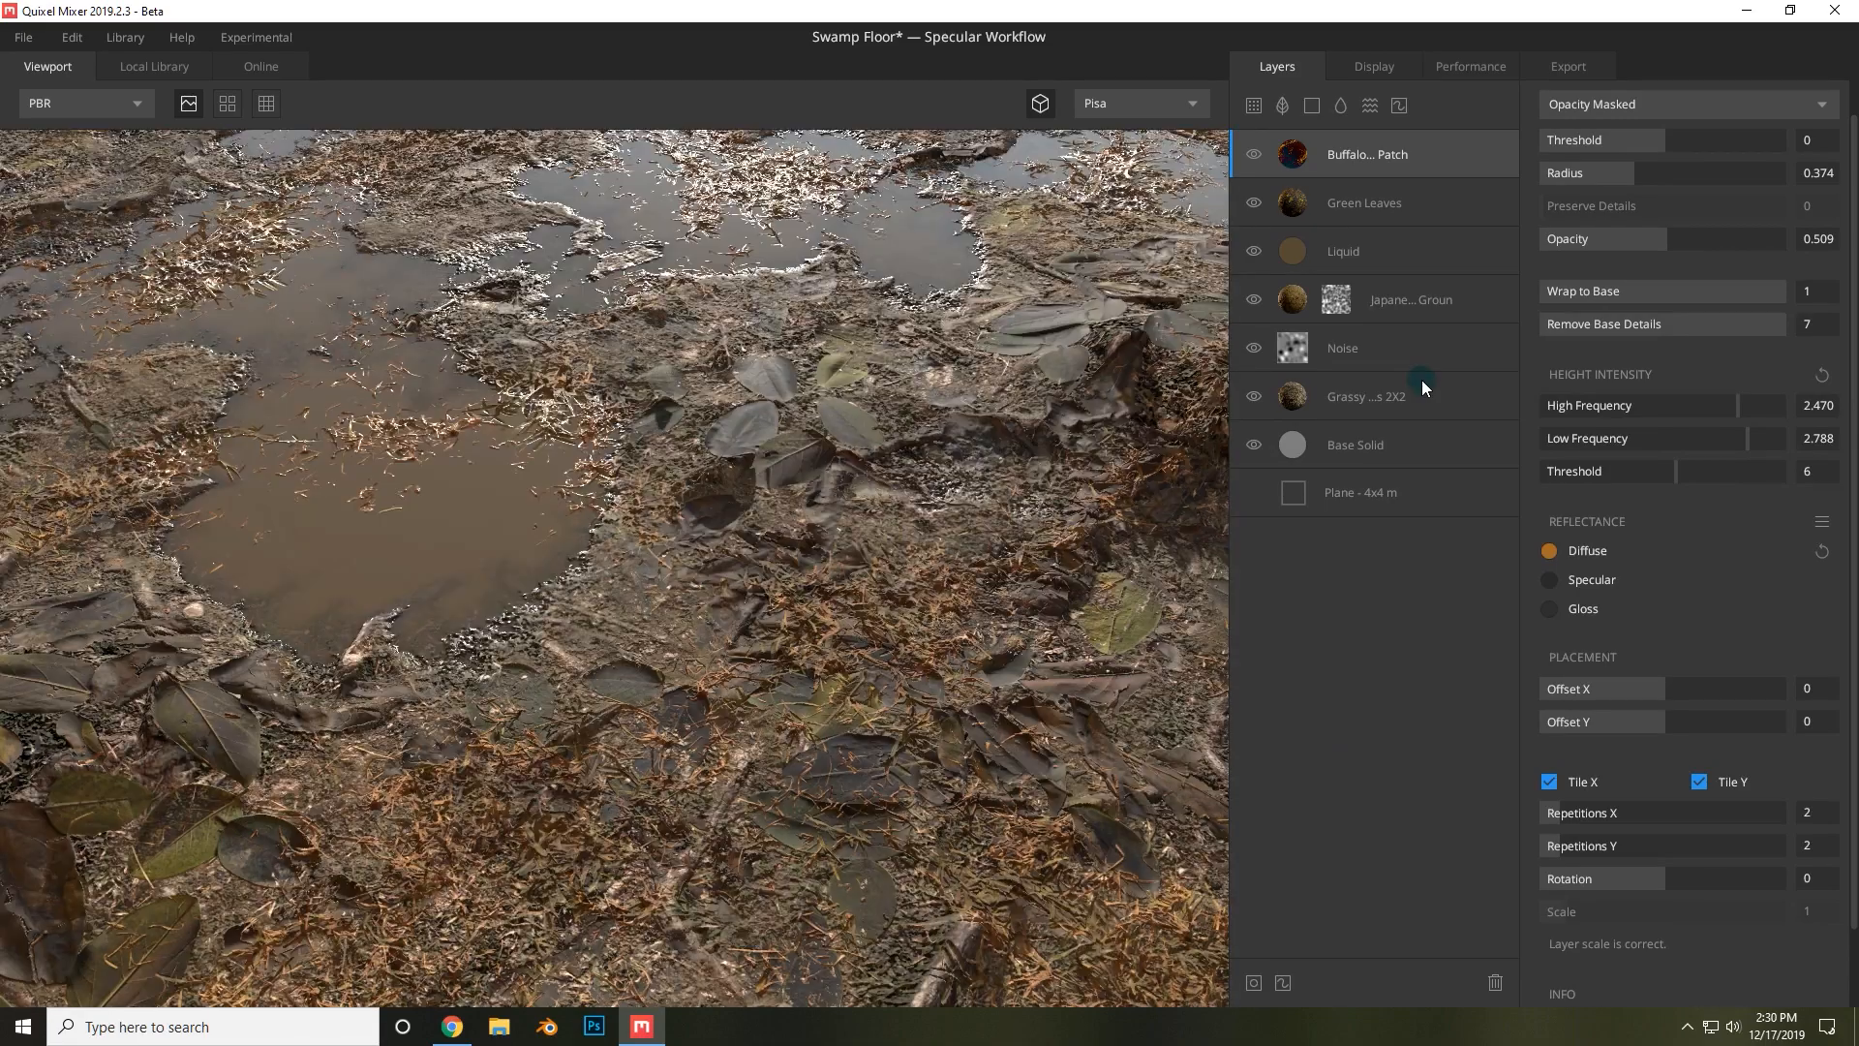
{"action": "left_click_drag", "start_coordinate": [904, 527], "coordinate": [999, 658]}
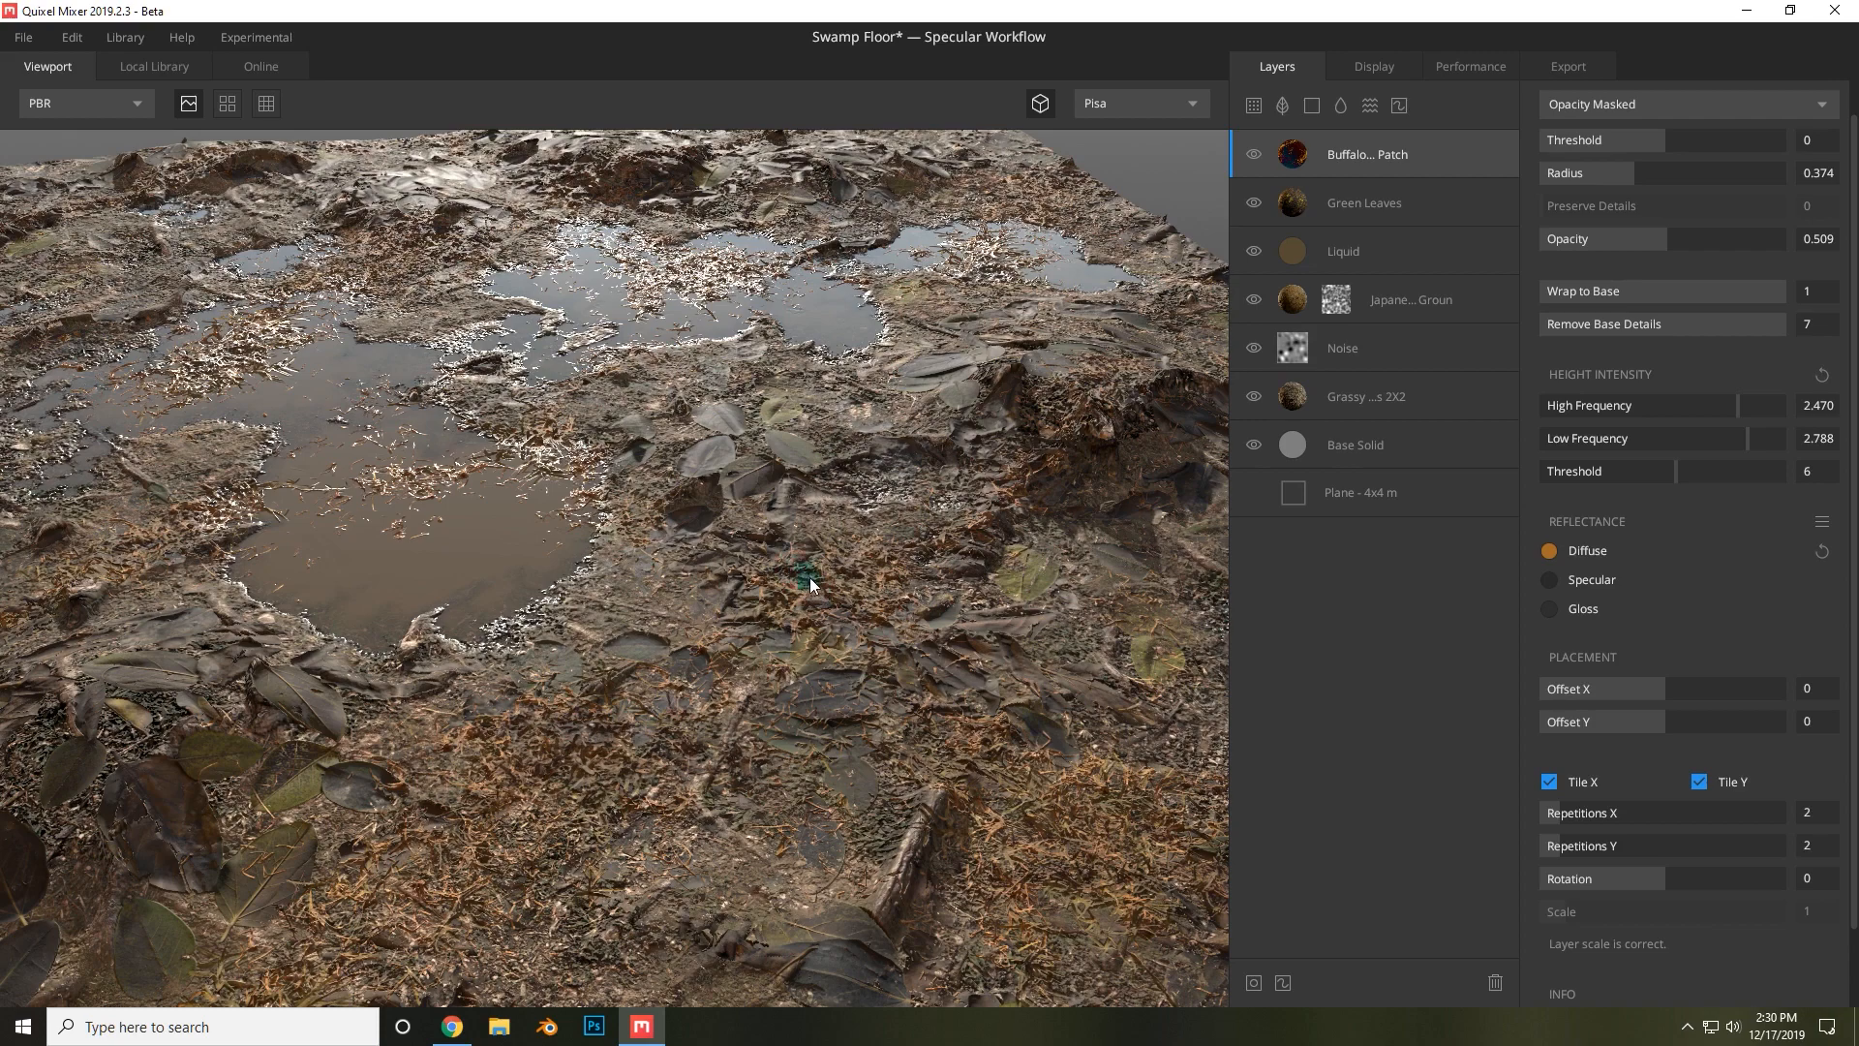
{"action": "left_click_drag", "start_coordinate": [793, 566], "coordinate": [705, 566], "text": "alt"}
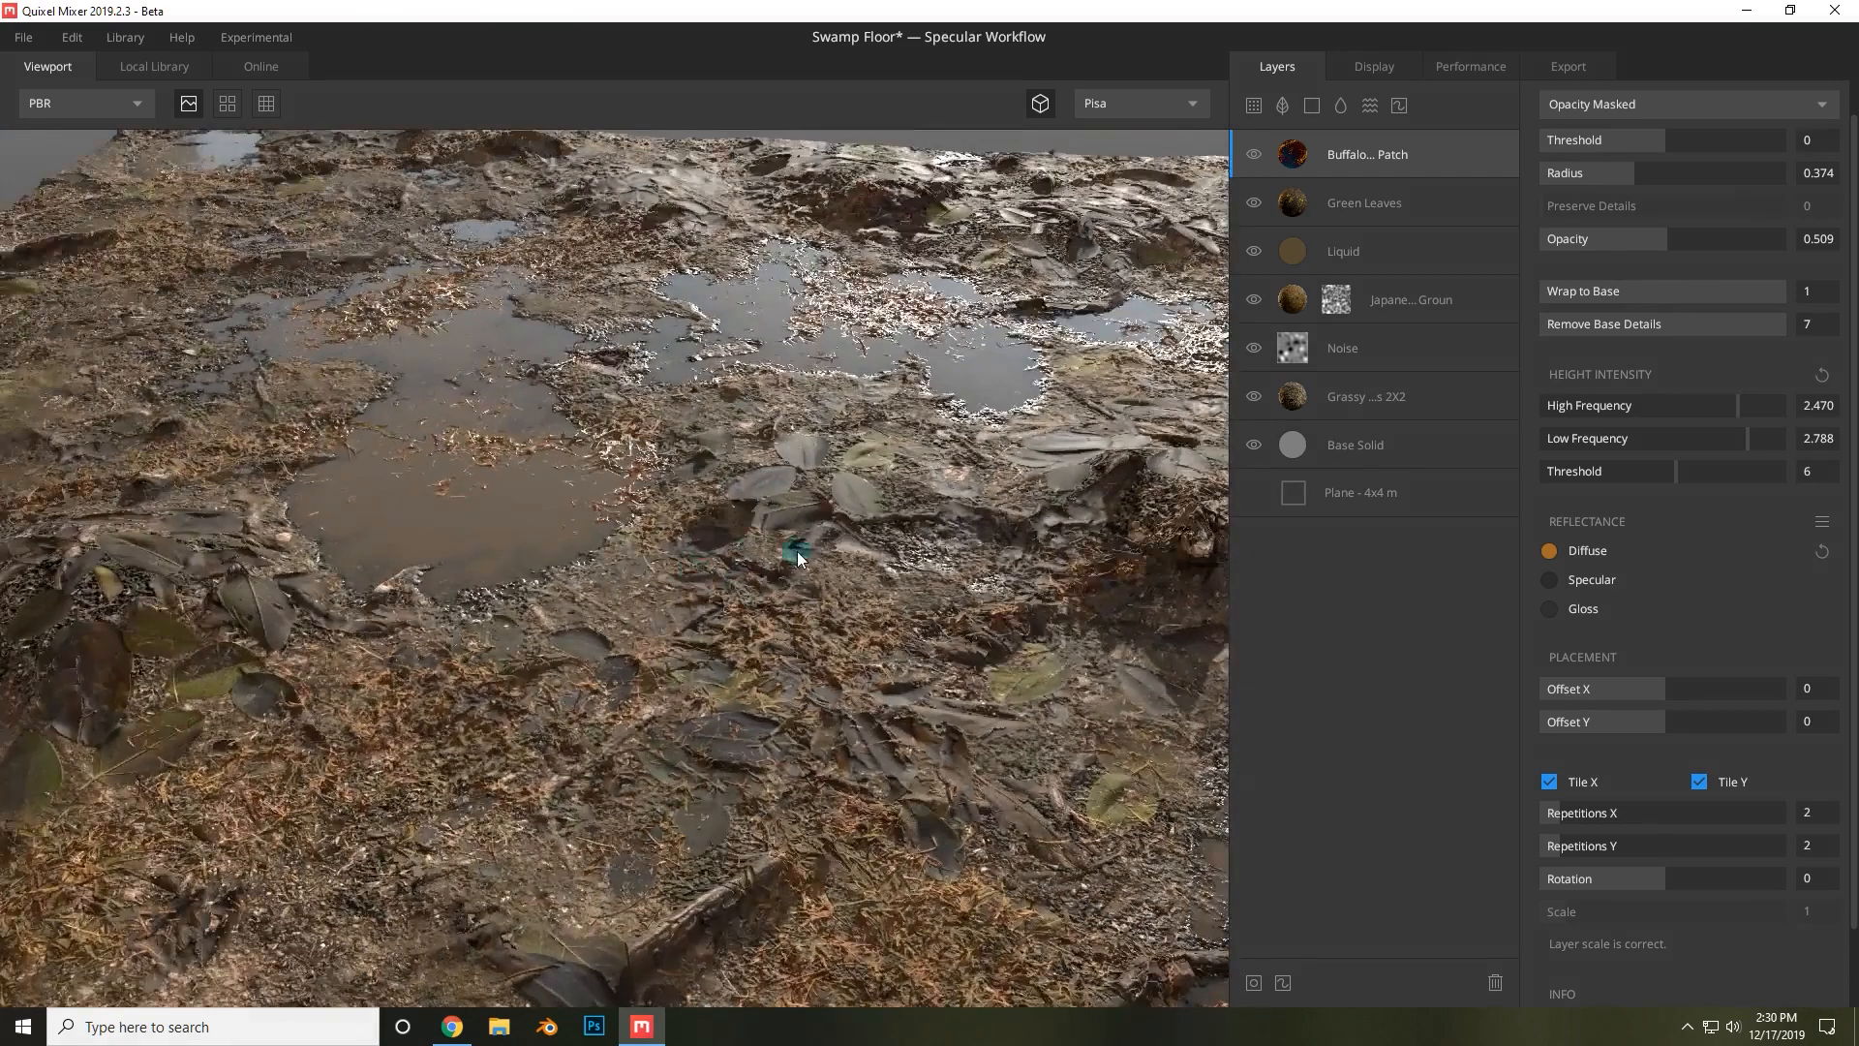
{"action": "scroll", "coordinate": [798, 554], "scroll_direction": "down", "scroll_amount": 4}
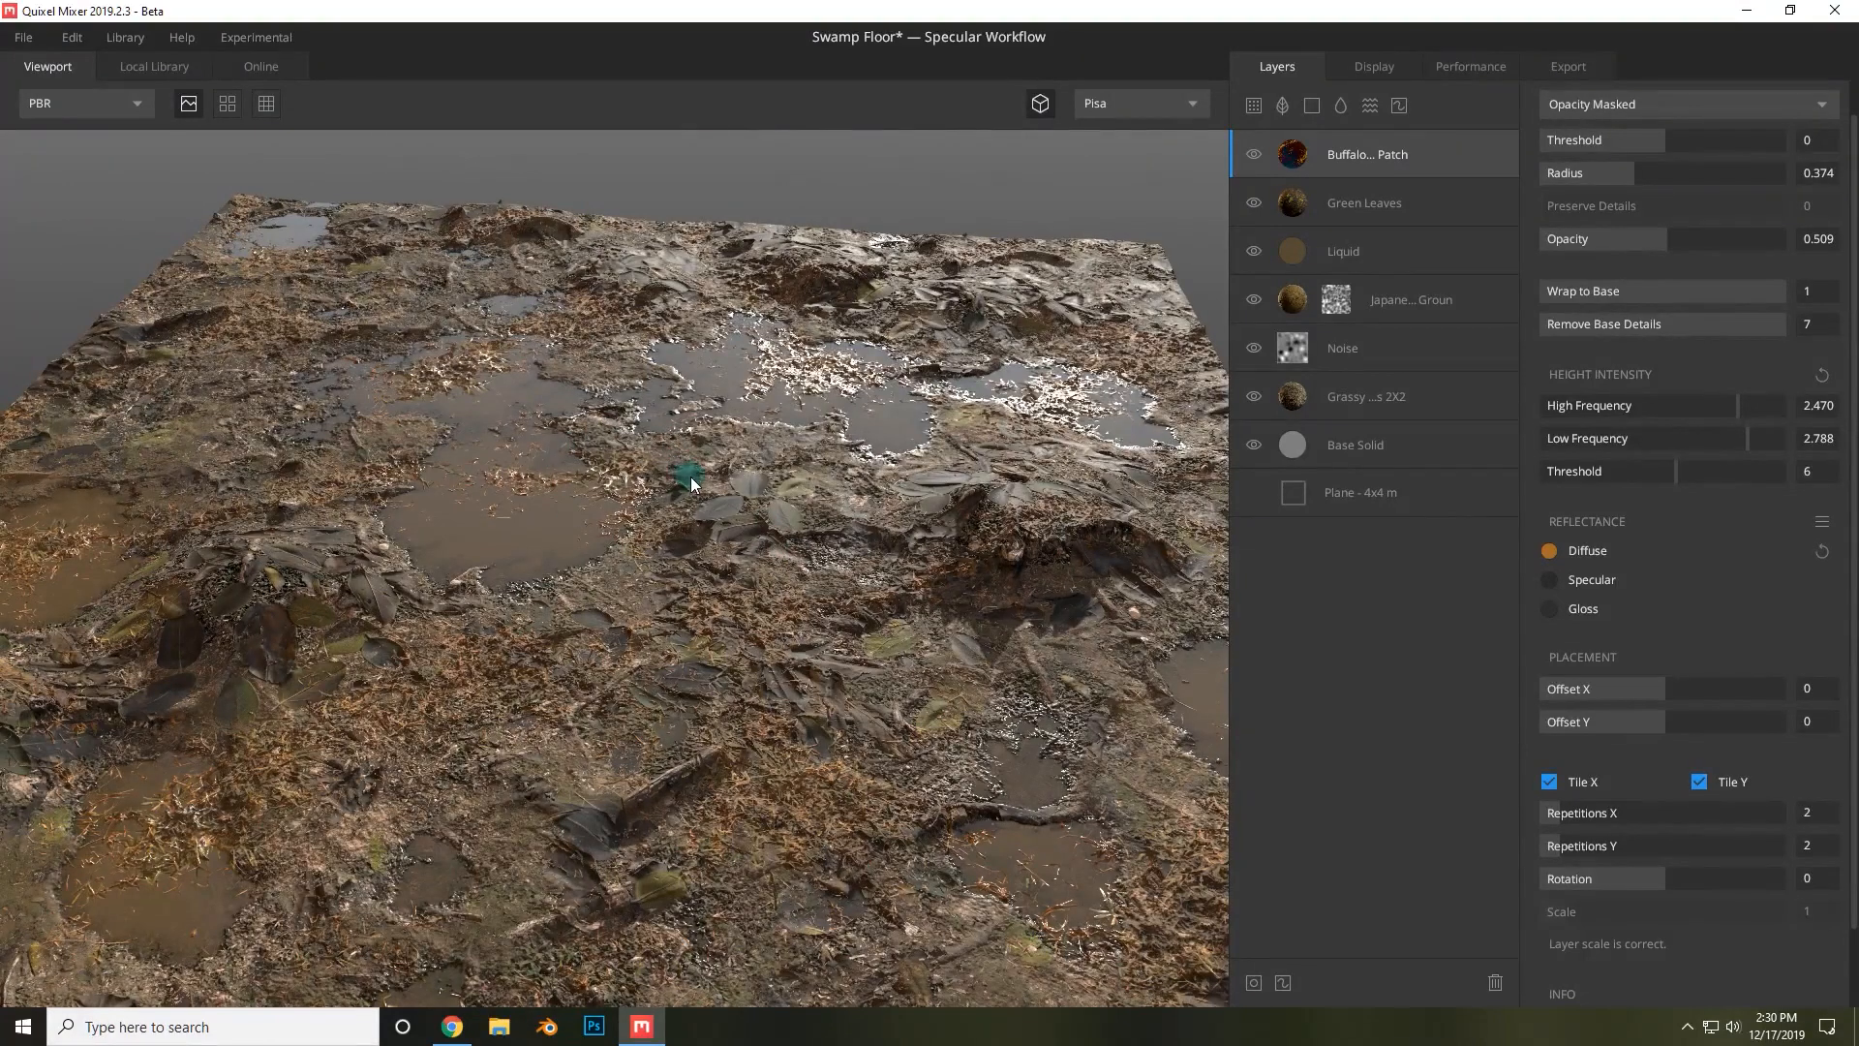